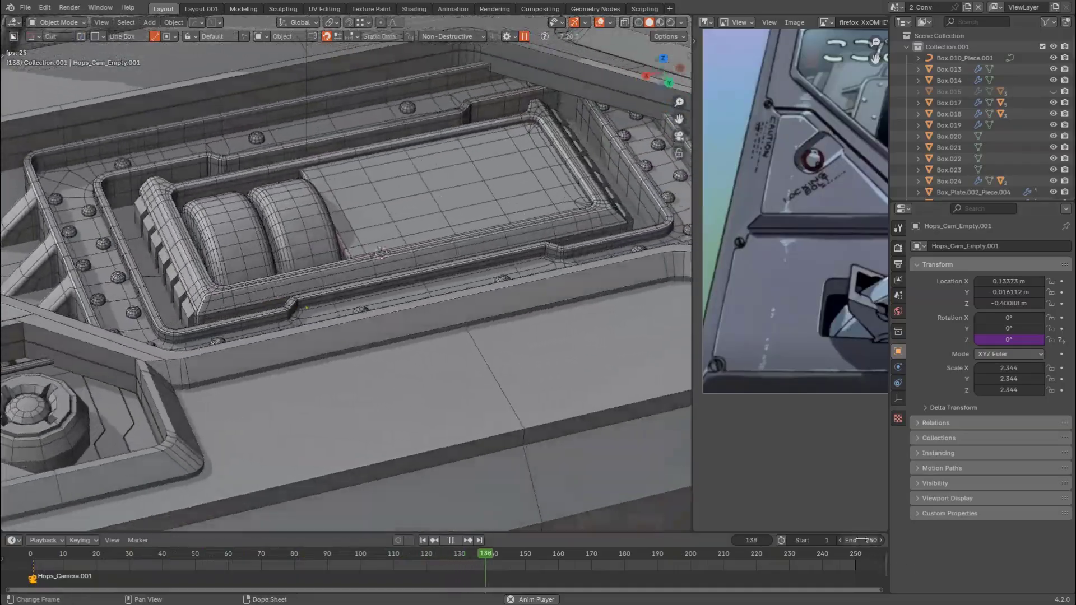
Set the animation's end frame to 500
click(861, 540)
text(500)
key(KP_Enter)
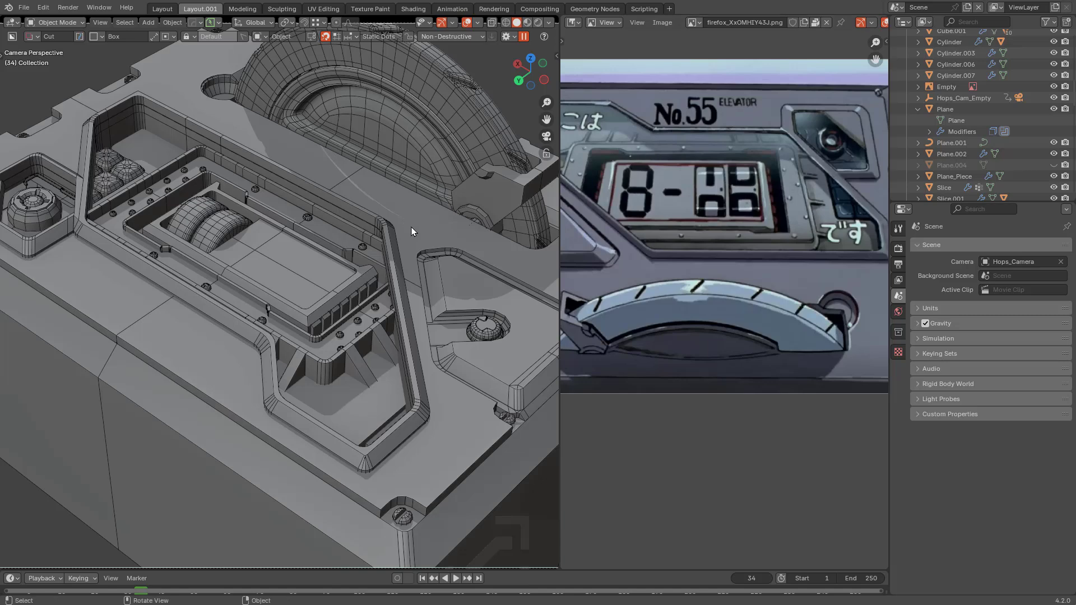
Compare the modelled wheel and its bracket with the curved wheel and clamp in the reference image
shift+middle_drag(406, 215, 344, 232)
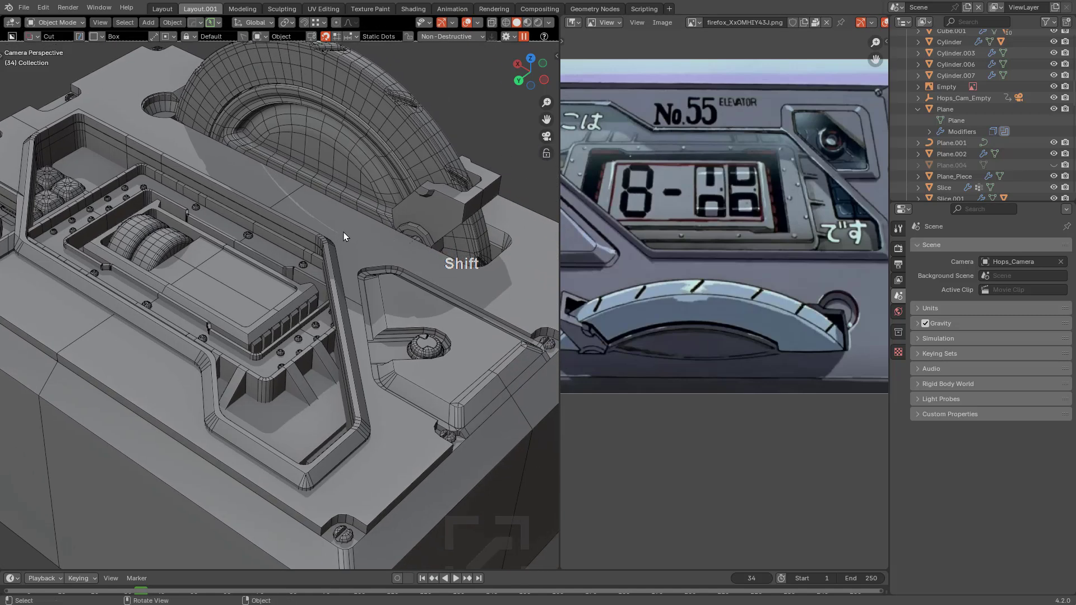
scroll(711, 312, down, 1)
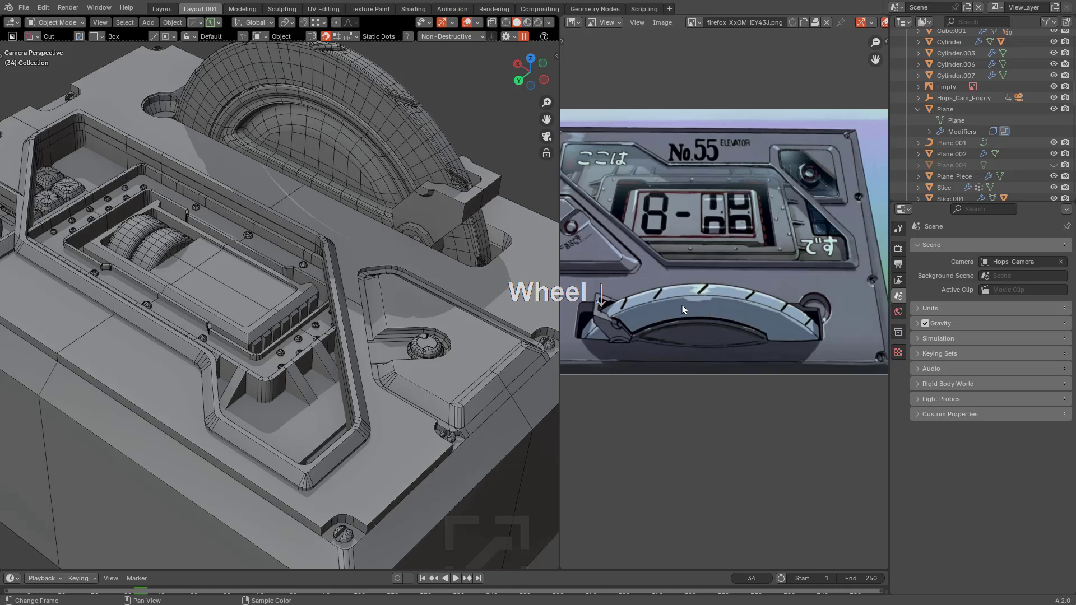
scroll(351, 146, up, 3)
shift+middle_drag(414, 111, 319, 231)
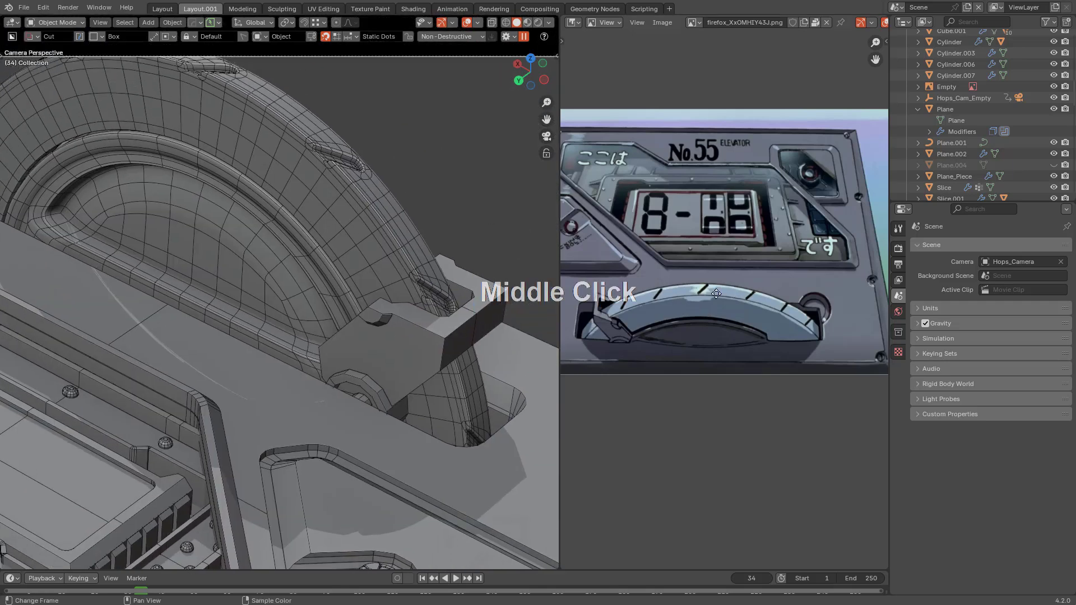
middle_drag(716, 294, 758, 214)
scroll(718, 204, down, 1)
scroll(719, 204, up, 1)
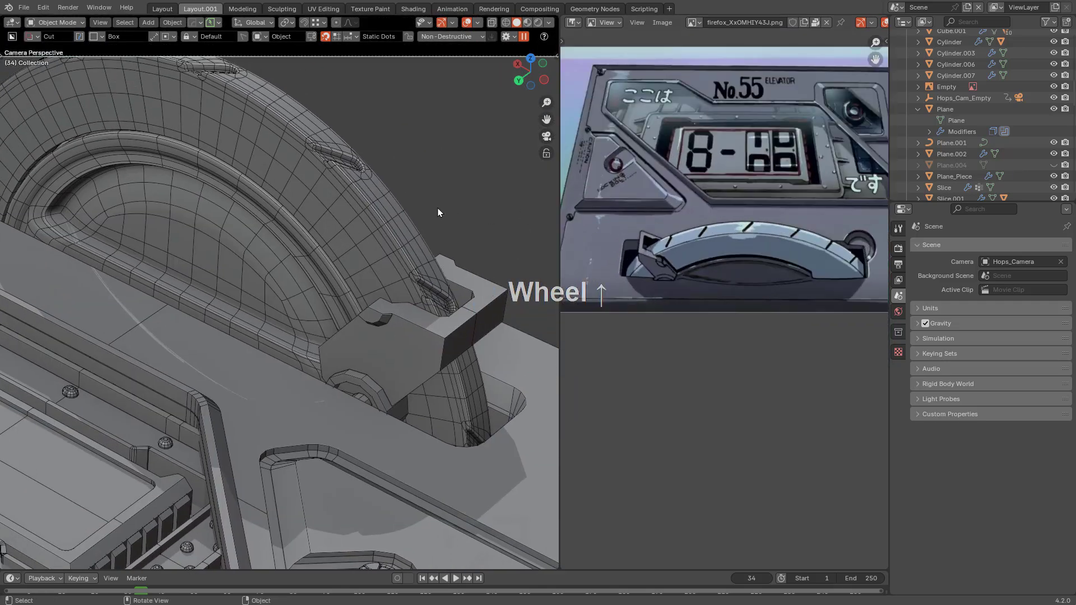
scroll(799, 204, up, 4)
scroll(704, 197, down, 2)
scroll(720, 269, up, 3)
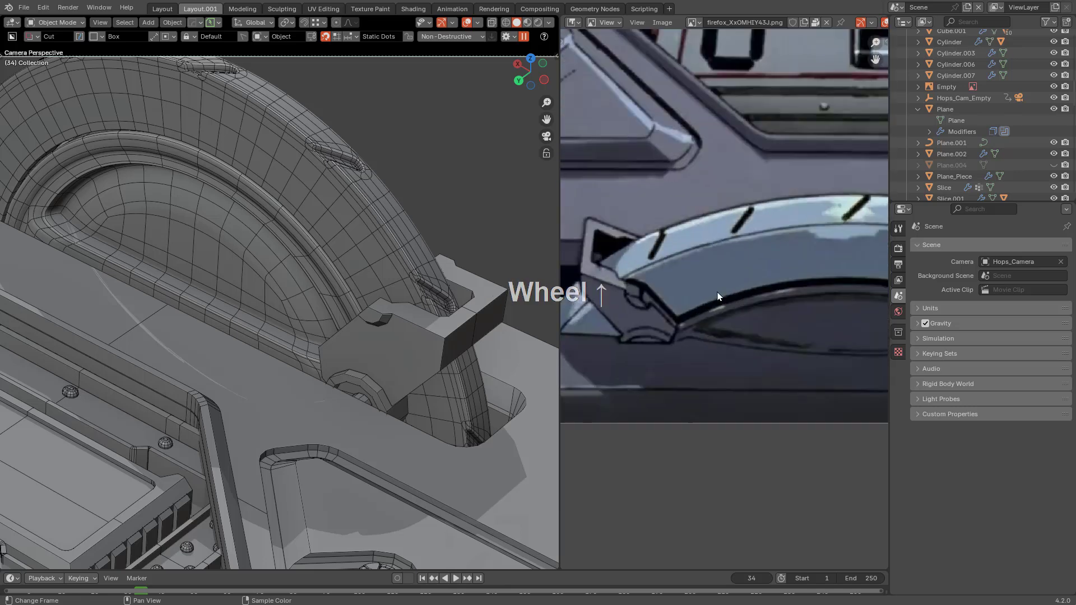
middle_drag(718, 296, 724, 237)
scroll(712, 267, down, 1)
scroll(713, 267, up, 1)
scroll(737, 240, down, 2)
scroll(368, 273, down, 3)
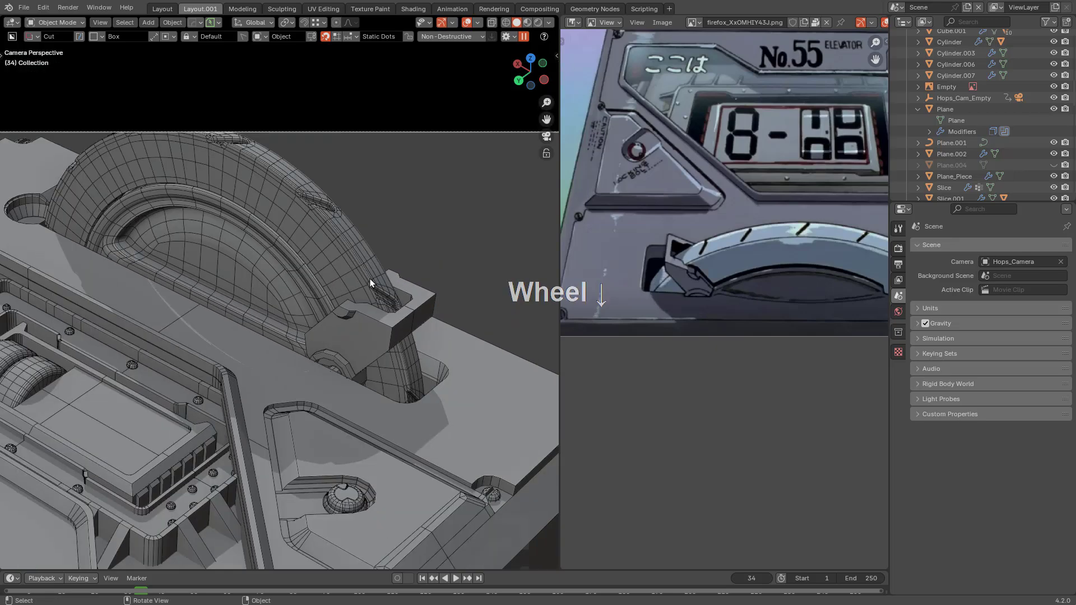
middle_drag(369, 277, 467, 283)
scroll(425, 277, up, 3)
shift+middle_drag(294, 273, 349, 283)
scroll(331, 271, up, 2)
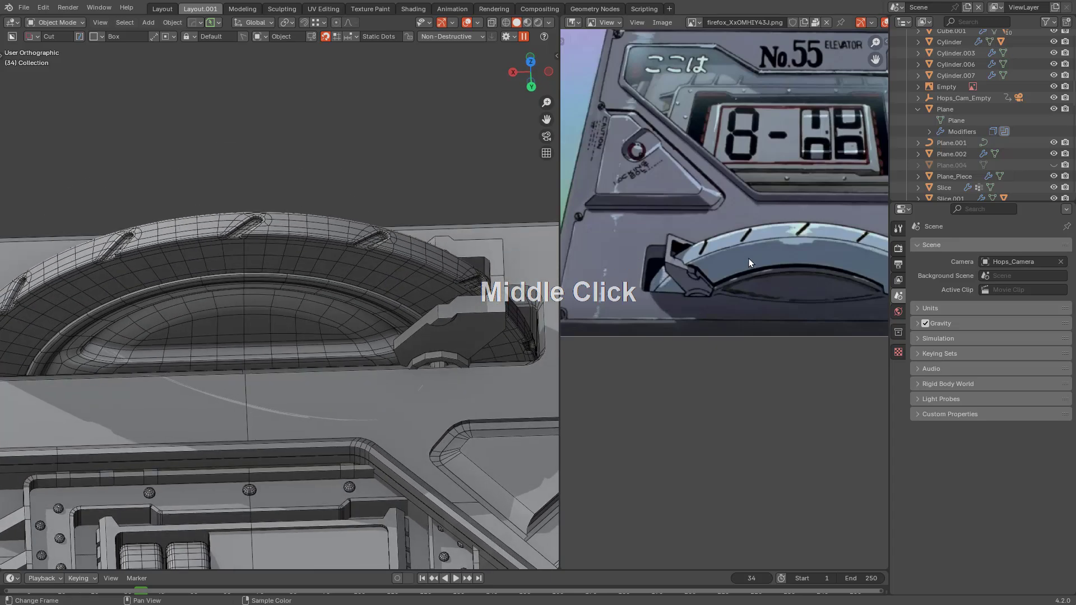
middle_drag(748, 258, 675, 237)
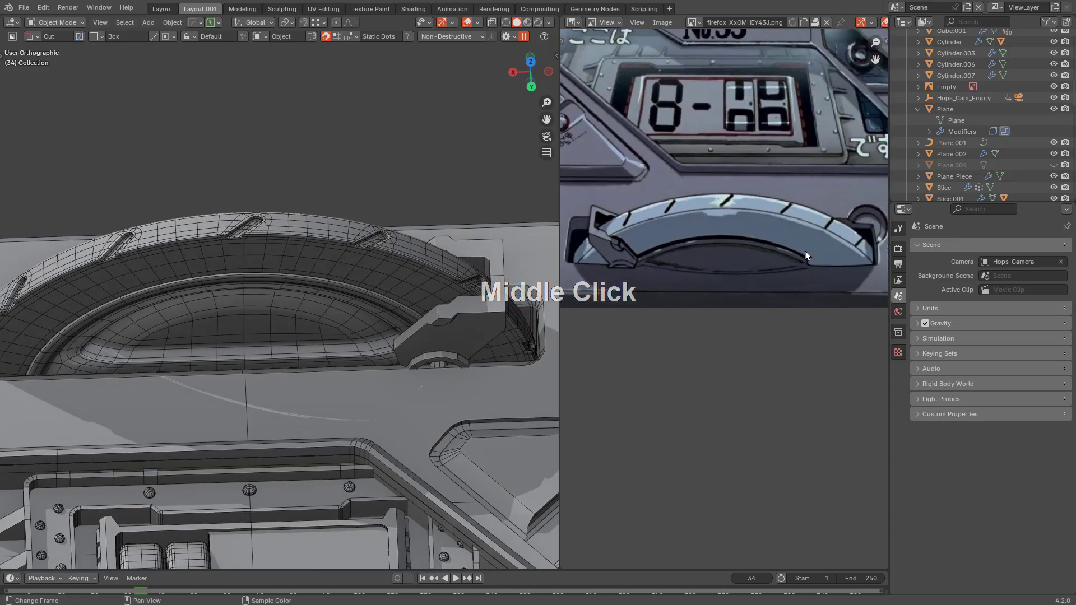
Examine the whole panel from several angles in orthographic and perspective view against the reference image's wheel slot and surrounding recesses
middle_drag(357, 283, 151, 241)
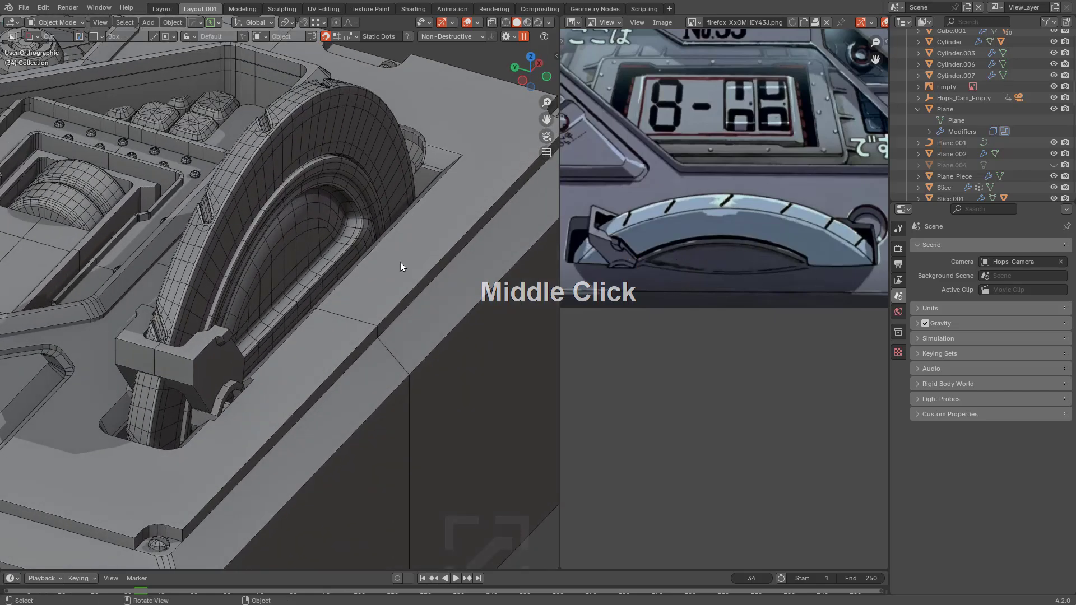
middle_drag(401, 264, 265, 302)
scroll(809, 293, down, 2)
scroll(808, 293, up, 2)
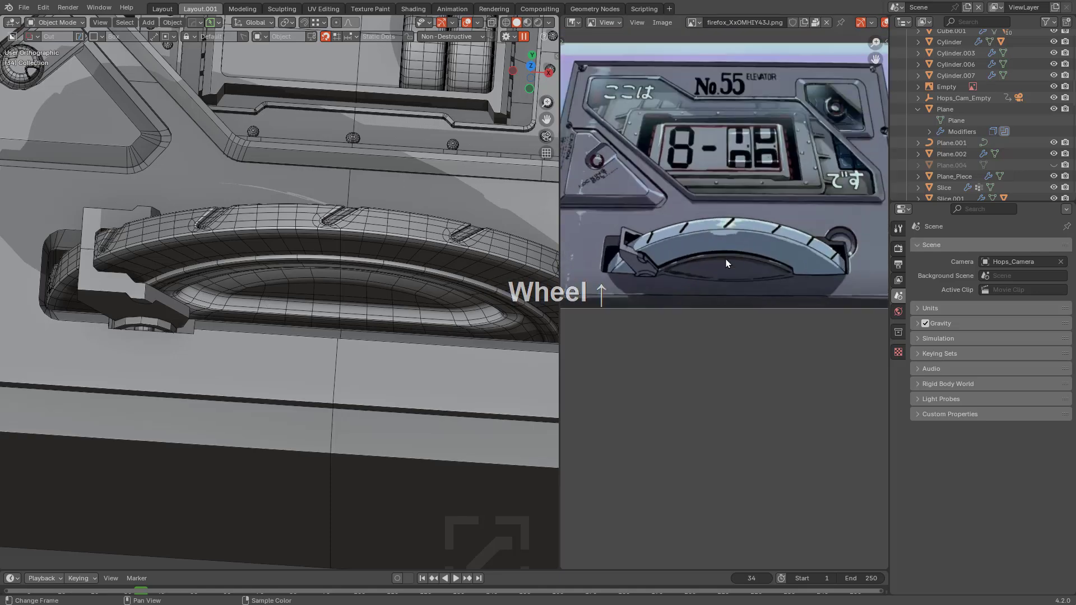
middle_drag(779, 296, 732, 223)
middle_drag(344, 273, 359, 233)
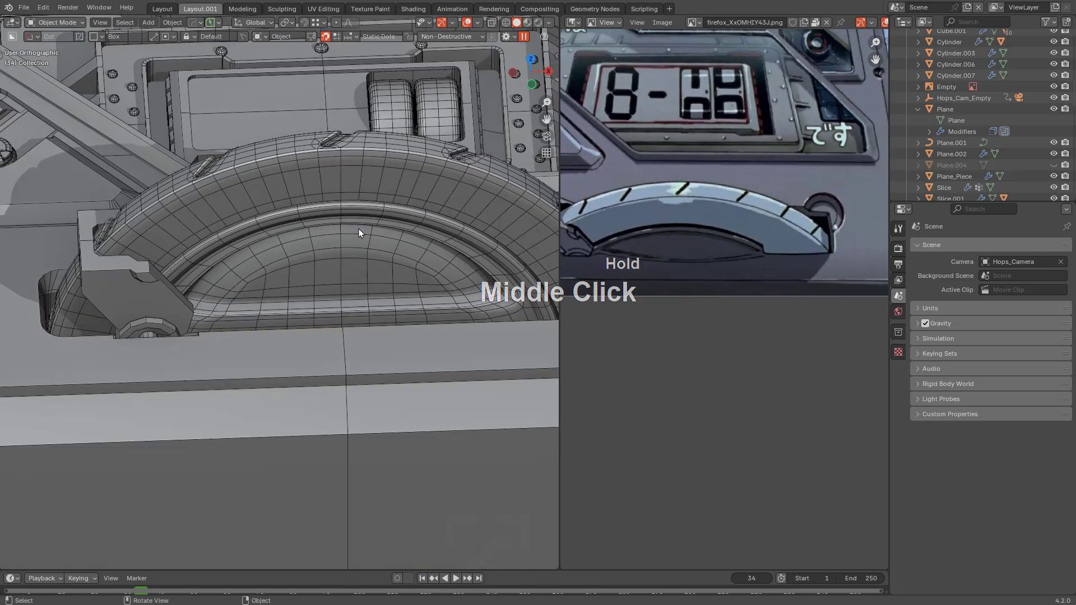
middle_drag(294, 304, 283, 331)
middle_drag(759, 240, 762, 247)
middle_drag(480, 260, 392, 230)
scroll(370, 224, down, 2)
shift+middle_click(378, 244)
key(KP_8)
key(KP_8)
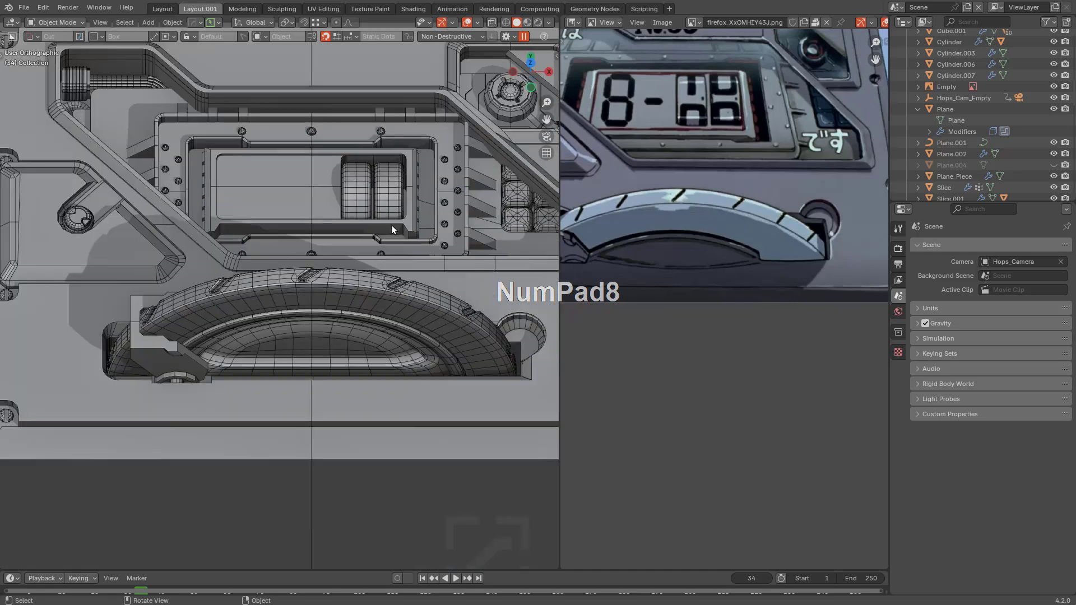
key(KP_5)
shift+middle_drag(393, 229, 370, 225)
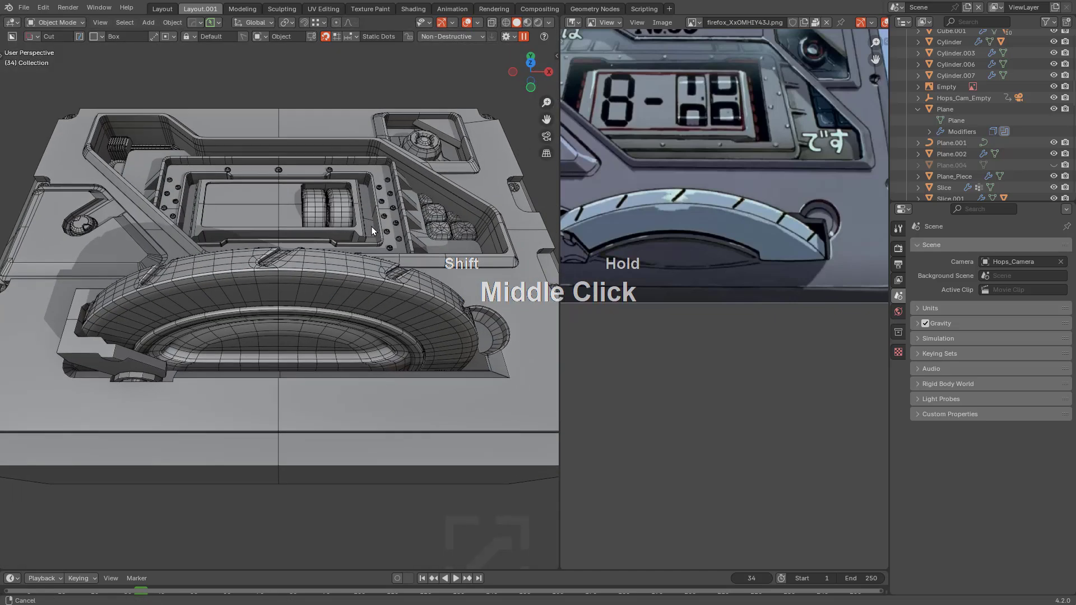
scroll(679, 200, down, 3)
scroll(697, 250, up, 3)
middle_drag(697, 250, 476, 248)
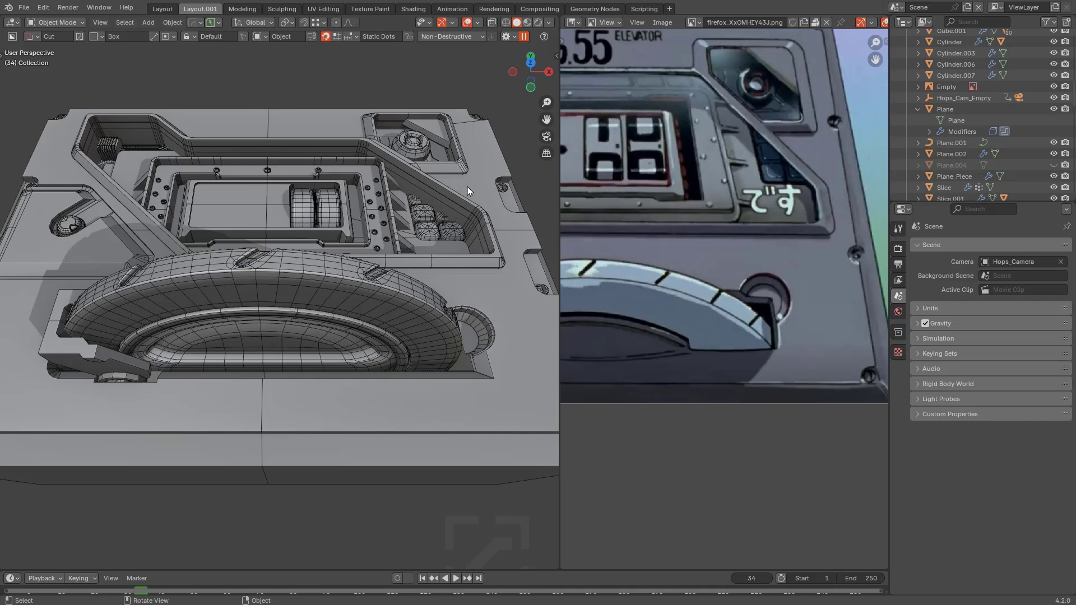
Select the base box beneath the top plate and isolate it in local view
click(468, 228)
click(452, 209)
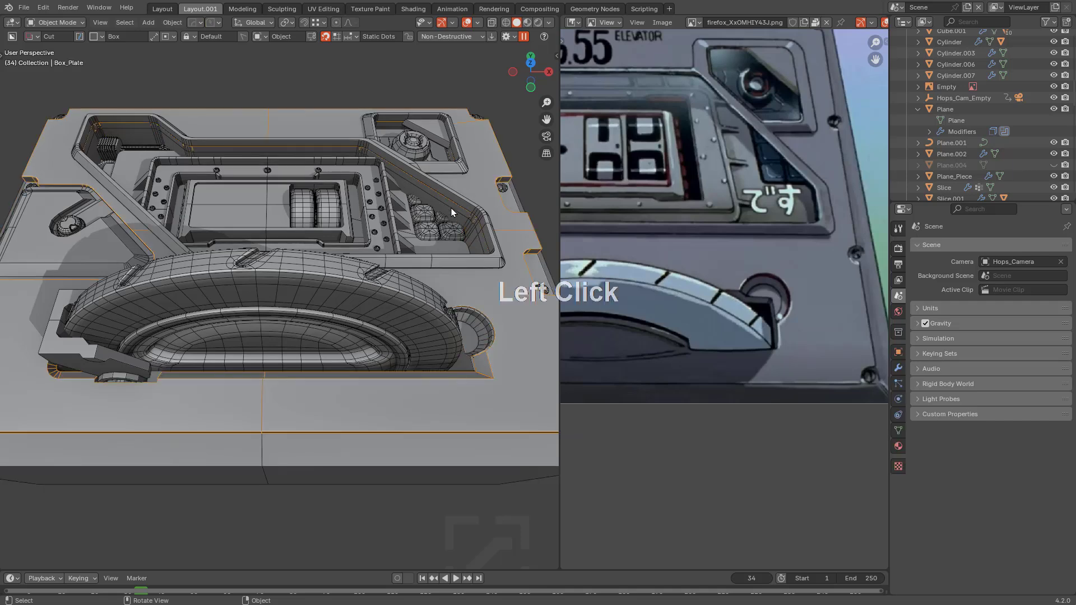
key(KP_Decimal)
scroll(229, 230, up, 5)
middle_drag(230, 230, 329, 230)
scroll(328, 230, up, 4)
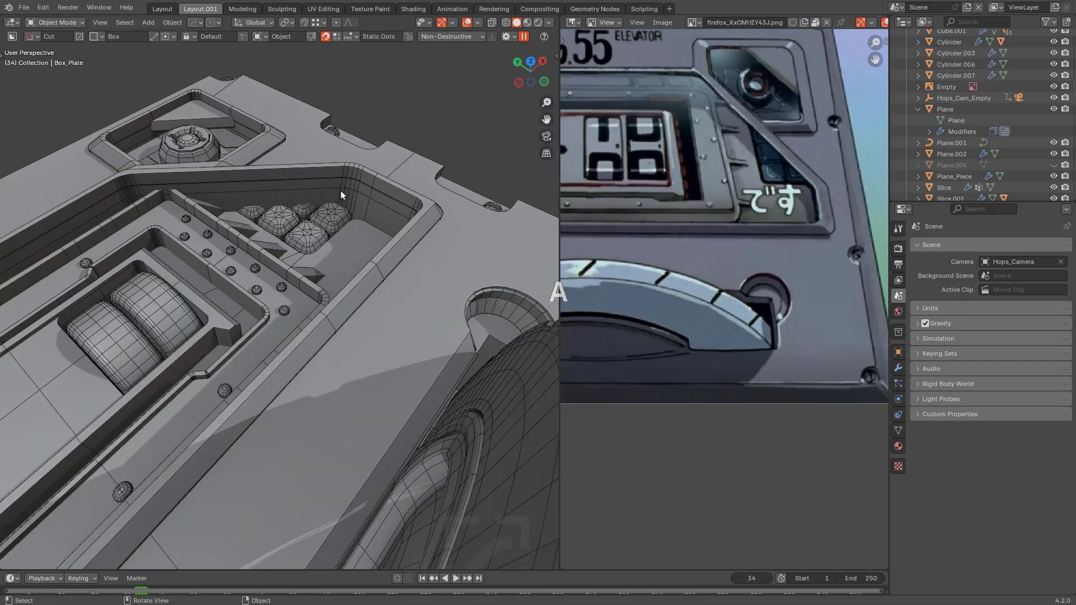
key(KP_Divide)
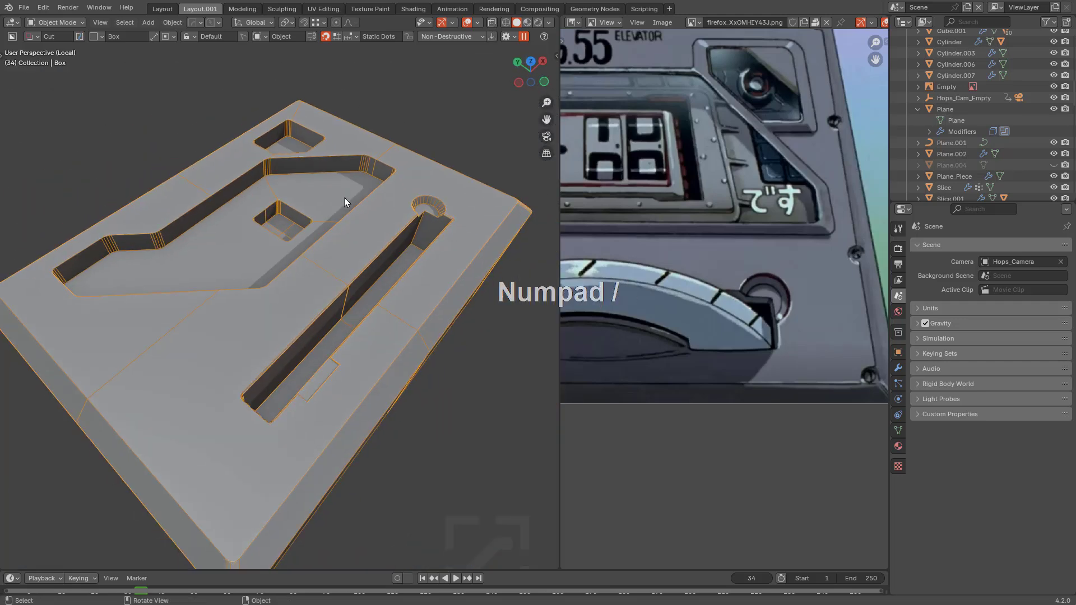
Cancel the trial box cut and set the cutter's object orientation to Local alignment
shift+middle_drag(345, 198, 395, 197)
key(d)
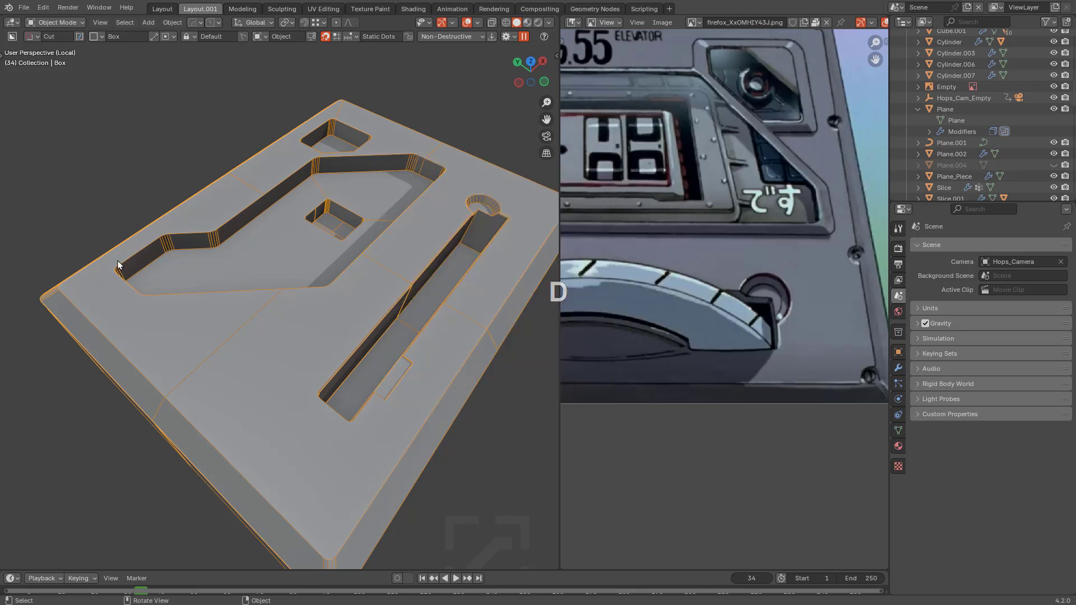
mouse_move(96, 273)
mouse_down()
mouse_move(300, 247)
mouse_move(341, 223)
mouse_up()
right_click(341, 223)
key(shift+v)
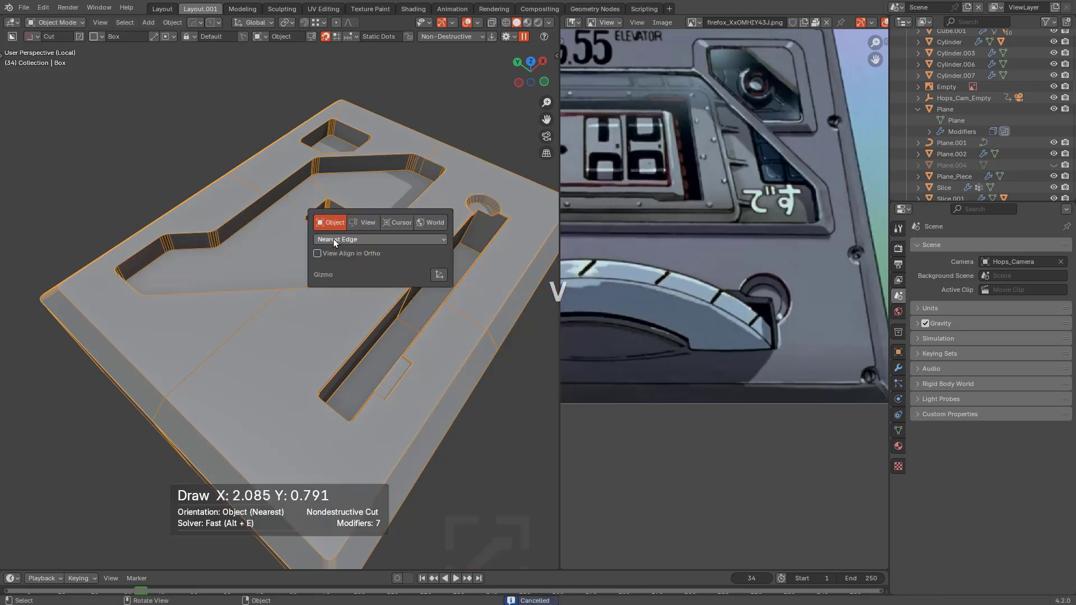
click(334, 240)
click(348, 265)
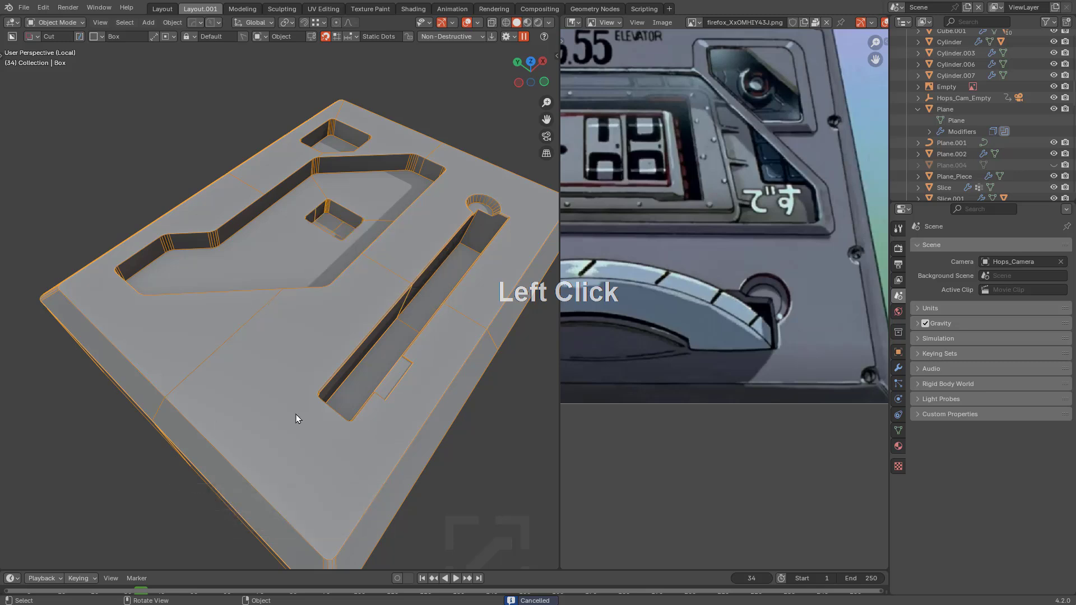
Cut a rectangular pocket about 0.378 deep around the large recess in the base box, with its corners chamfered
middle_drag(297, 415, 69, 276)
mouse_move(70, 264)
mouse_down()
mouse_move(340, 240)
mouse_move(482, 180)
mouse_up()
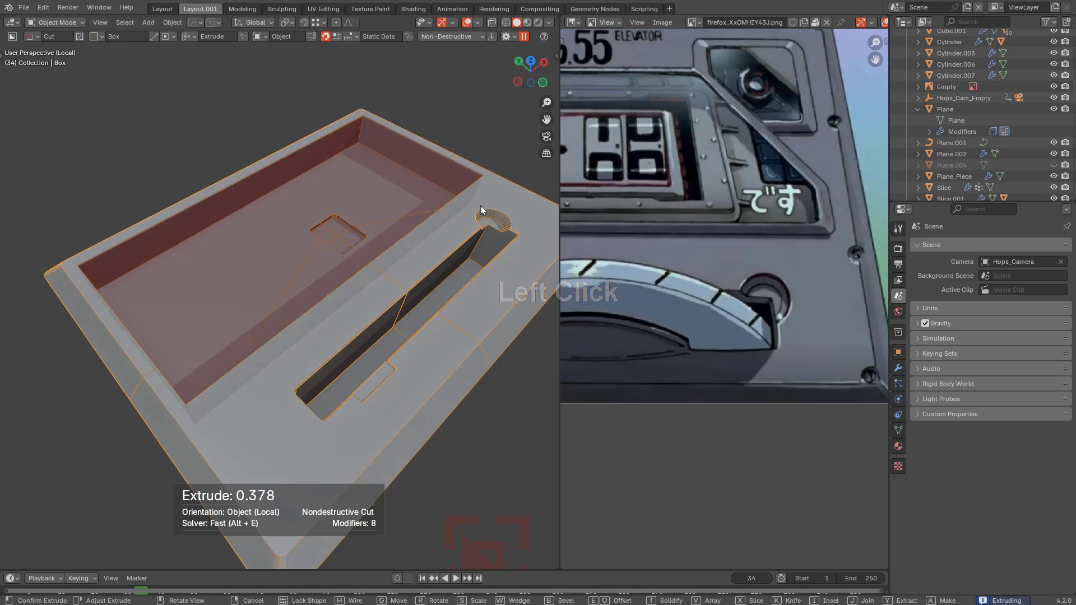
key(b)
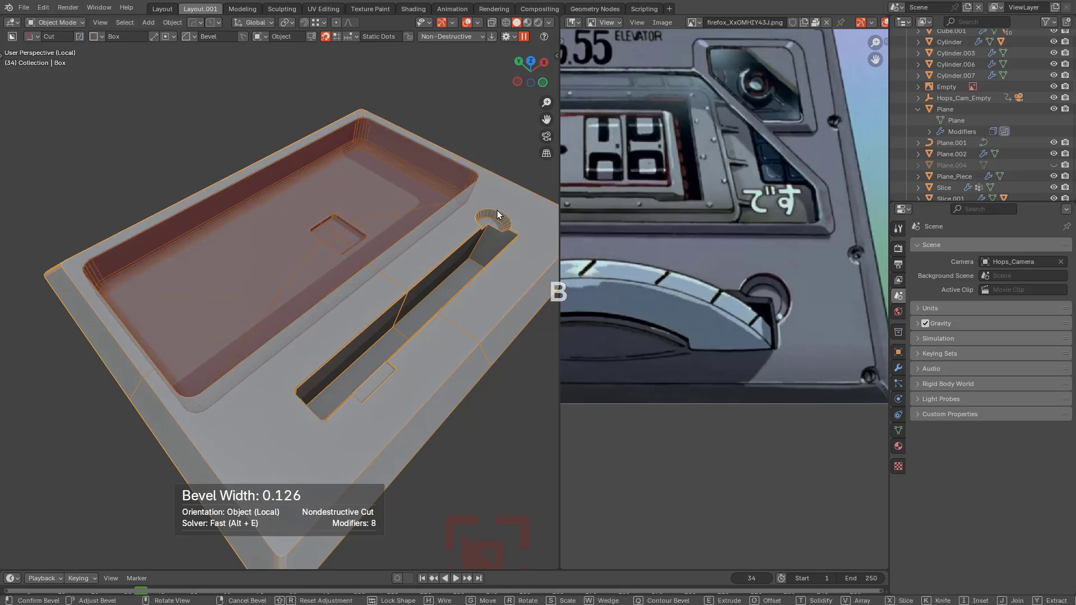
click(496, 211)
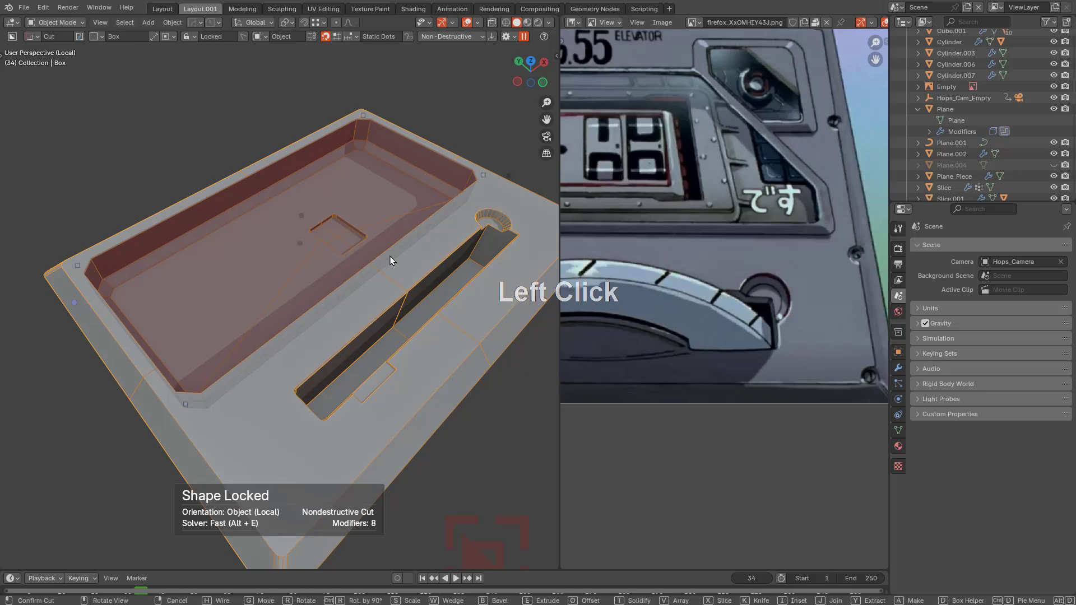
click(390, 256)
Return to the full model and reveal the new pocket's cutter by scrolling through the base box's booleans
middle_drag(422, 240, 381, 238)
key(KP_Divide)
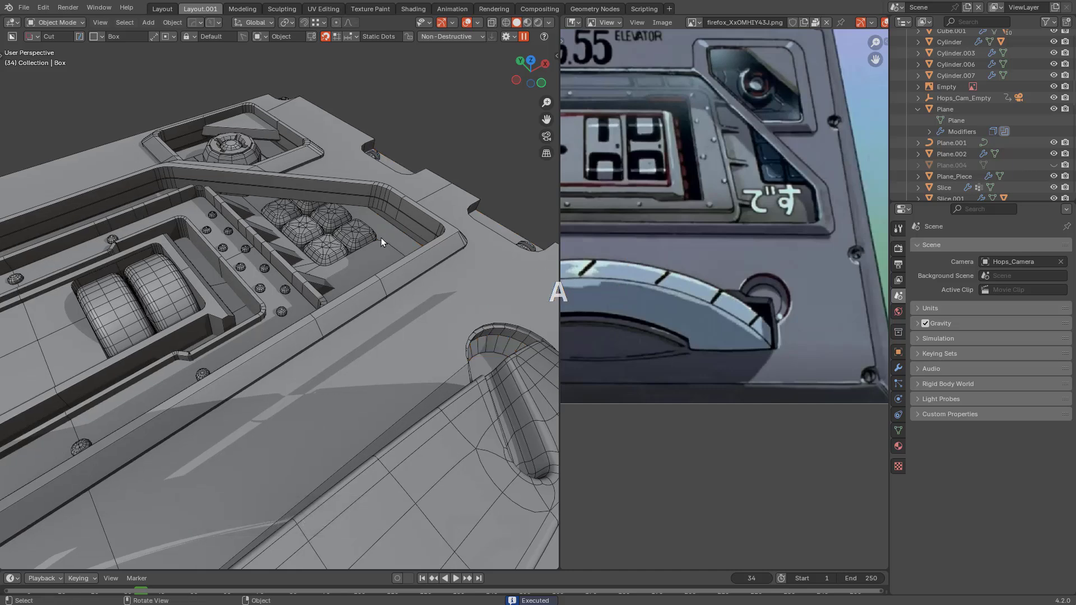
scroll(381, 237, up, 4)
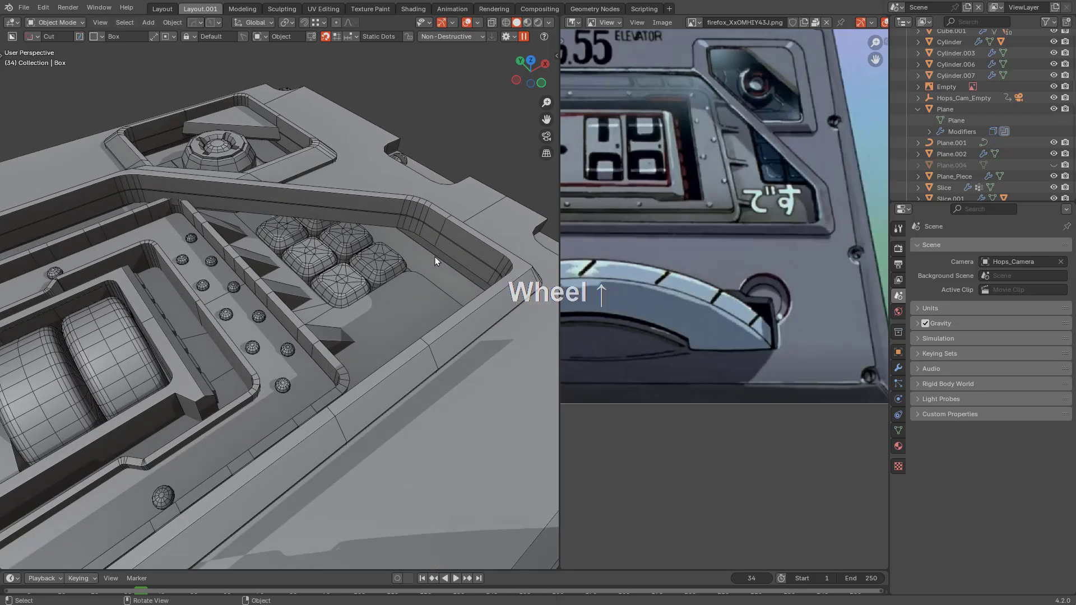
key(q)
click(410, 271)
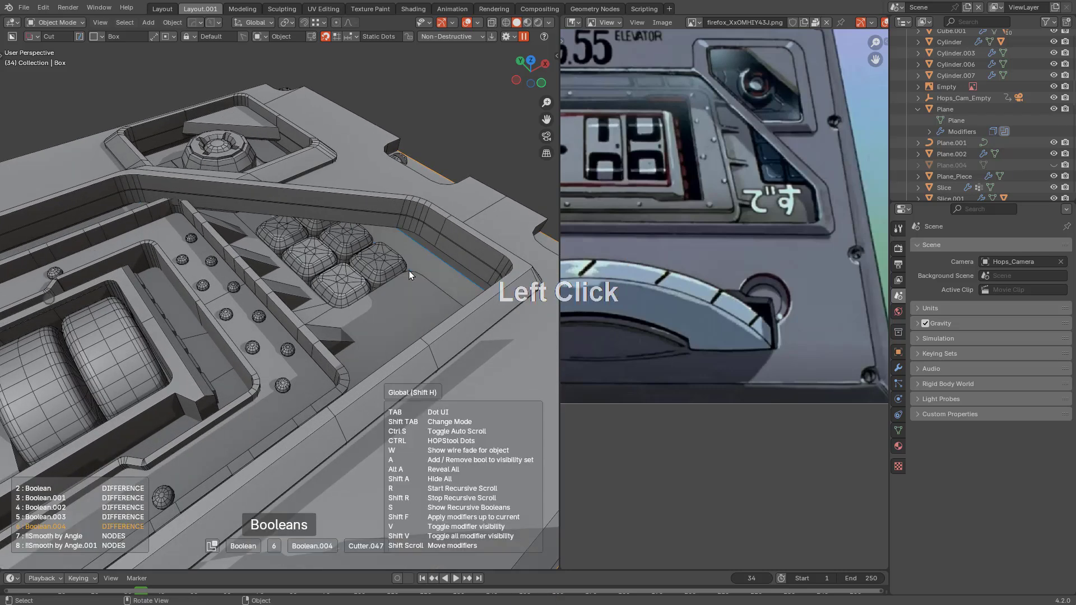
click(407, 267)
Move the pocket cutter vertically along Z, checking its height in X-ray front view
middle_drag(406, 262, 204, 337)
key(z)
key(KP_Decimal)
key(z)
key(z)
key(KP_1)
key(KP_5)
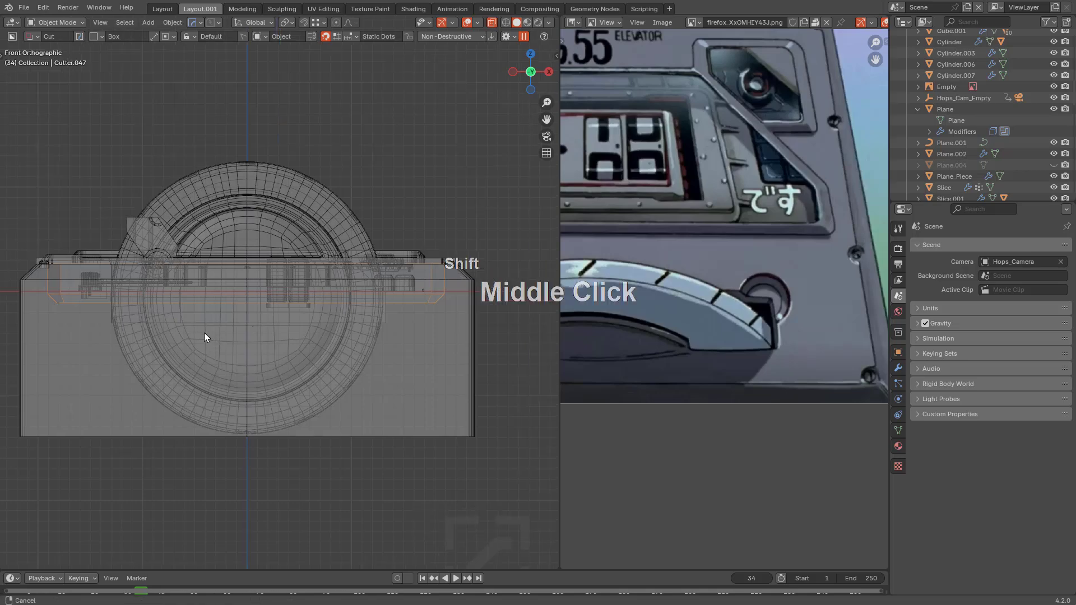
scroll(466, 316, up, 5)
shift+middle_drag(466, 316, 239, 340)
key(g)
key(z)
click(410, 250)
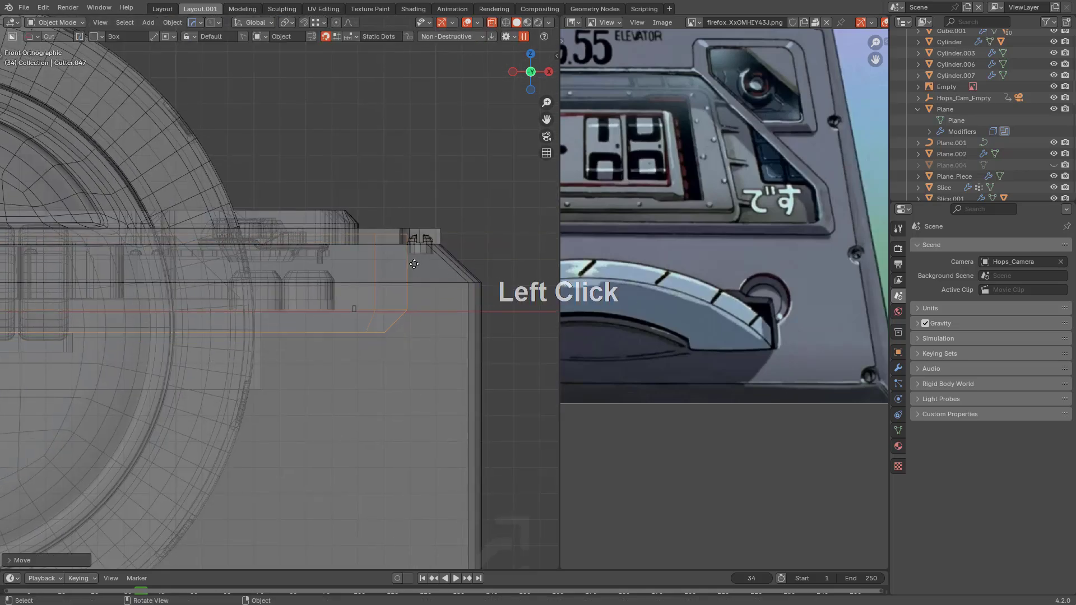
key(z)
Try to subtract the pocket cutter from the top plate with a Difference boolean
middle_drag(413, 273, 365, 304)
scroll(382, 281, up, 5)
scroll(395, 262, up, 2)
shift+click(395, 261)
key(q)
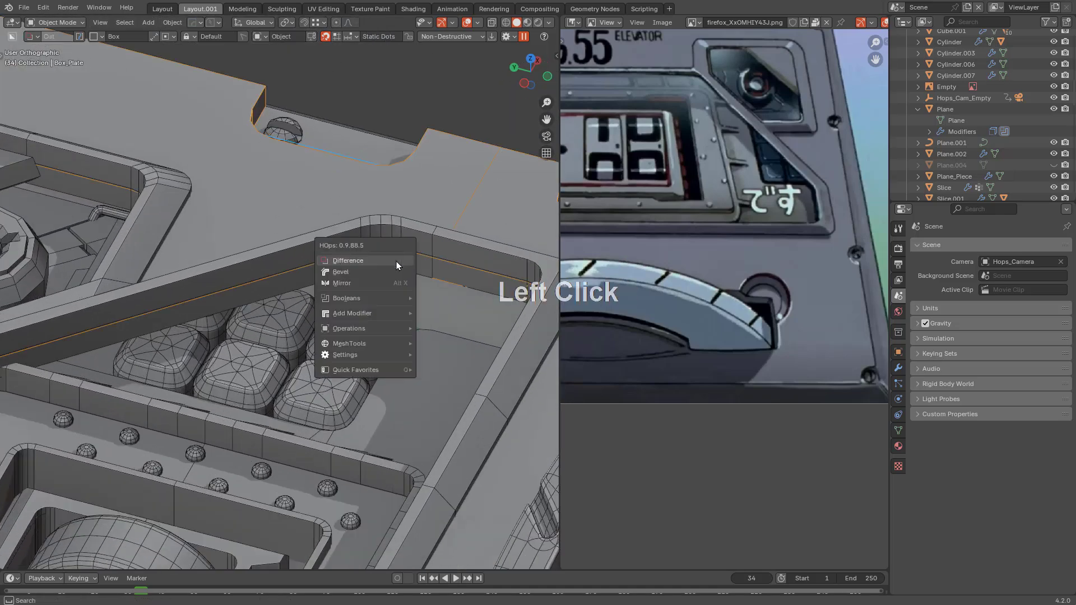
click(396, 261)
middle_drag(395, 261, 413, 269)
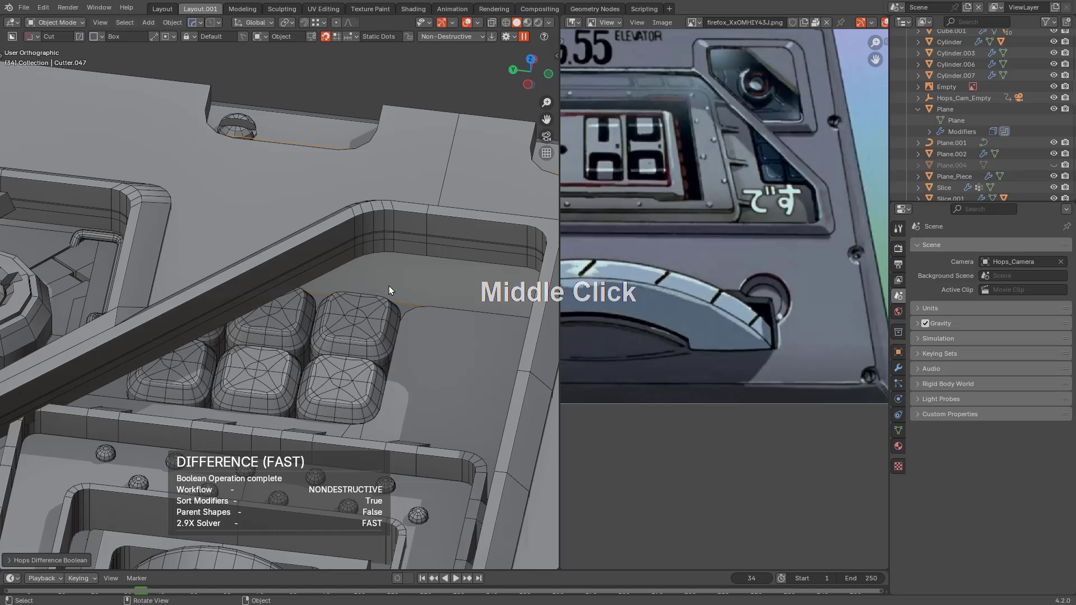
Try moving the cutter along Z, cancel the move and undo the Difference boolean on the top plate
key(g)
key(z)
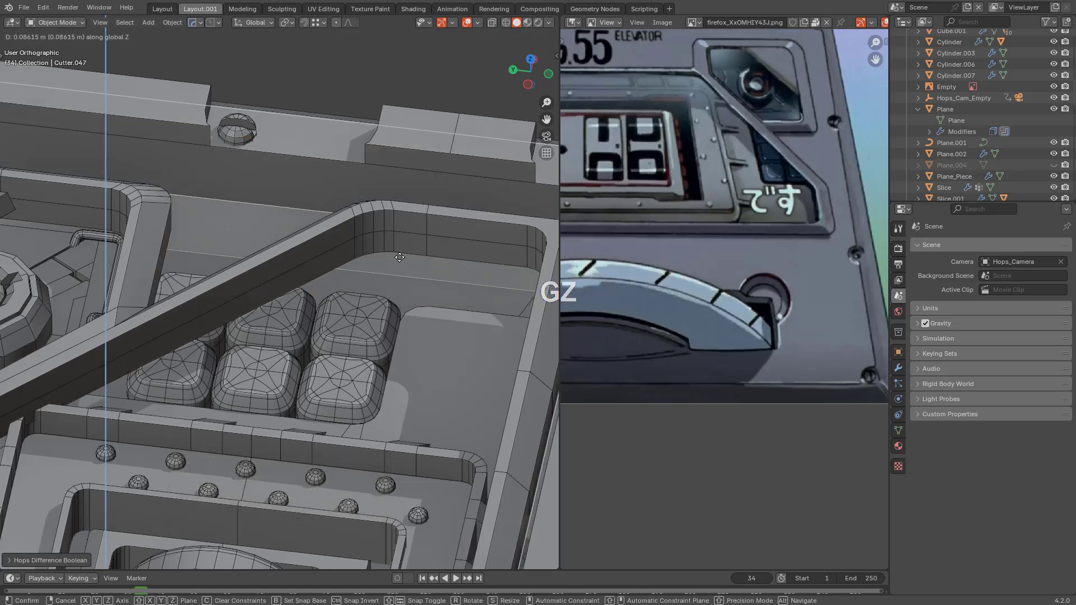
right_click(395, 281)
key(ctrl+z)
key(ctrl+z)
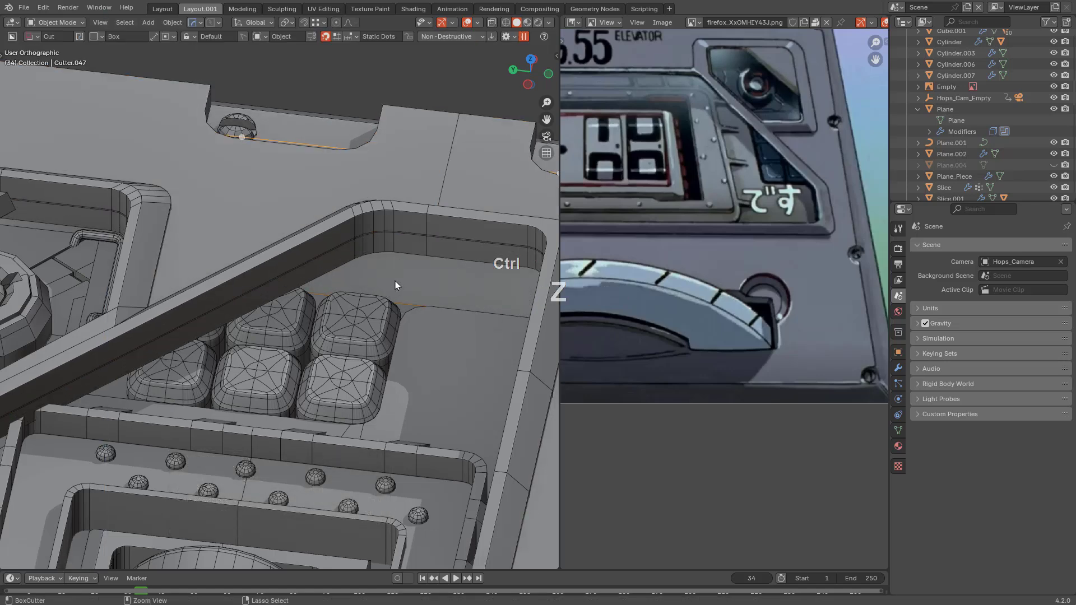
Trim the right end of the pocket cutter with a non-destructive box cut in top X-ray view
scroll(398, 285, down, 3)
mouse_move(398, 286)
middle_down()
mouse_move(346, 302)
mouse_move(363, 294)
mouse_move(318, 284)
mouse_move(403, 285)
middle_up()
key(alt+z)
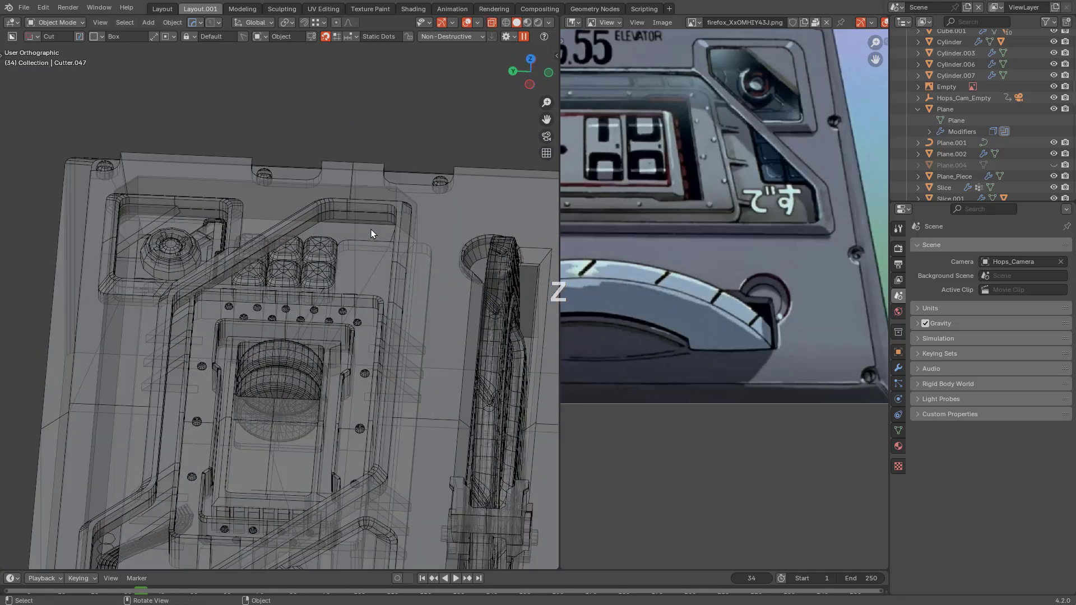
key(ctrl+z)
middle_drag(358, 241, 194, 341)
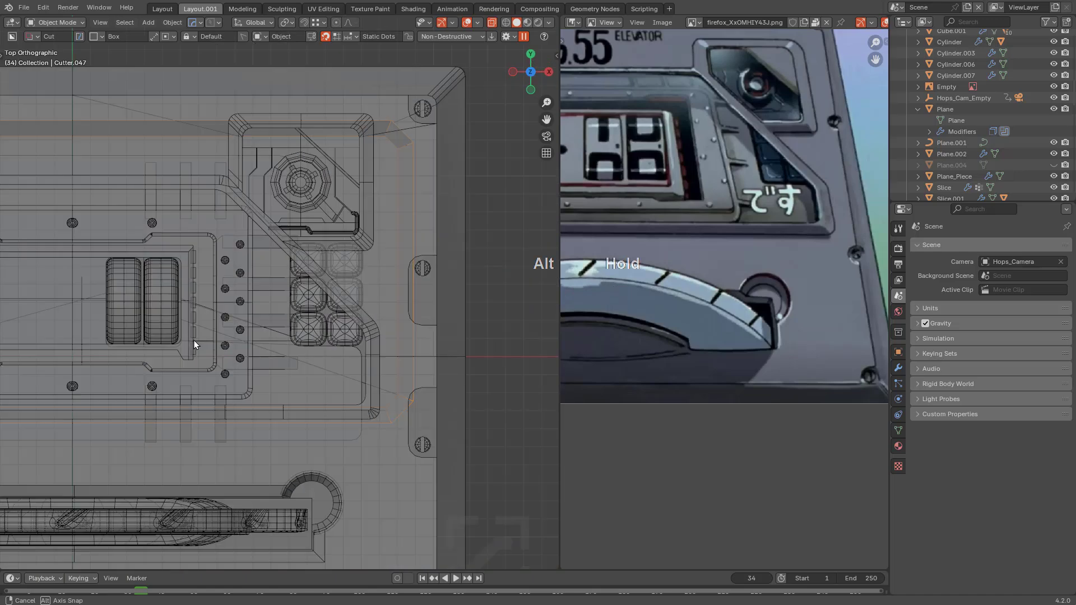
scroll(395, 234, down, 1)
key(d)
mouse_move(428, 105)
mouse_down()
mouse_move(348, 367)
mouse_move(353, 511)
mouse_up()
key(space)
Trim the left end of the pocket cutter with a tall box cut about 0.656 by 2.164
shift+middle_drag(401, 236, 191, 197)
key(alt+z)
key(alt+z)
mouse_move(137, 89)
mouse_down()
mouse_move(189, 203)
mouse_move(236, 415)
mouse_up()
key(space)
key(alt+z)
shift+middle_drag(335, 345, 337, 223)
key(alt+z)
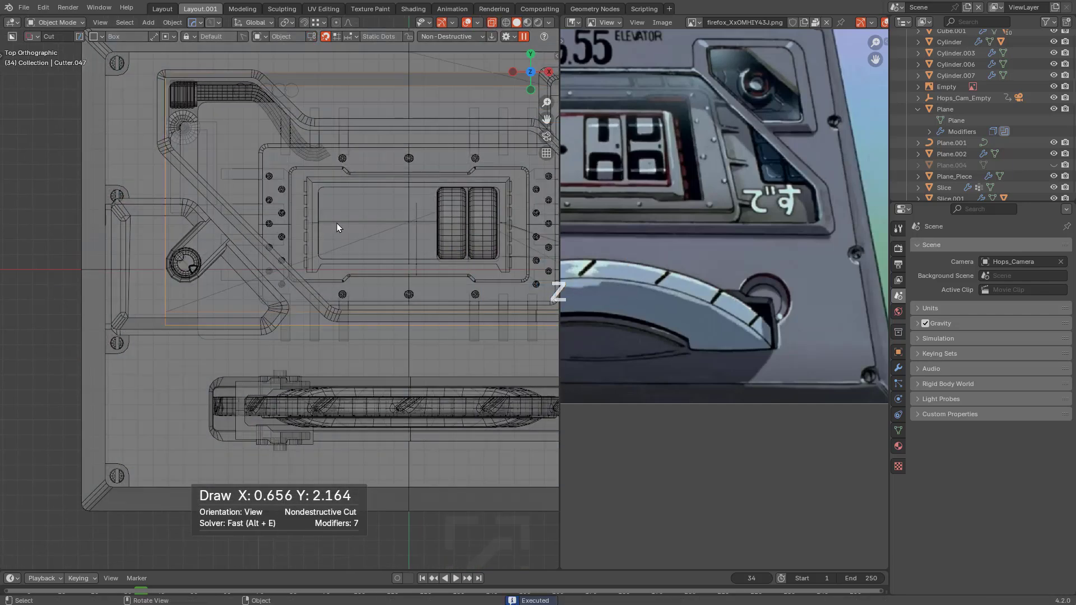
Cut the pocket cutter's lower left corner diagonally with a triangular Ngon cut running along the recess's slanted rim
key(d)
click(331, 257)
click(130, 124)
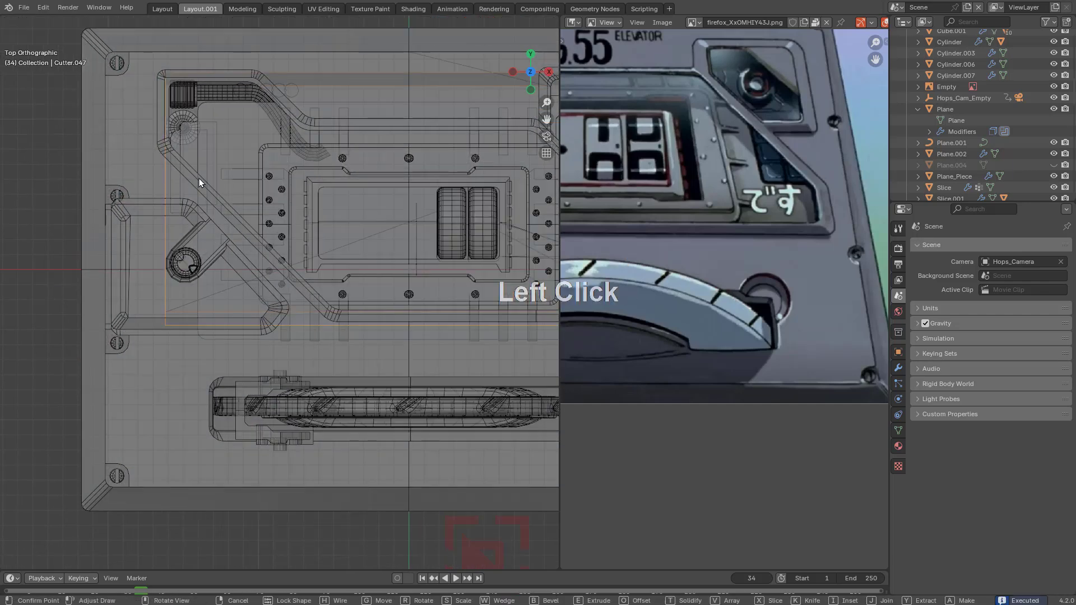
click(395, 368)
key(space)
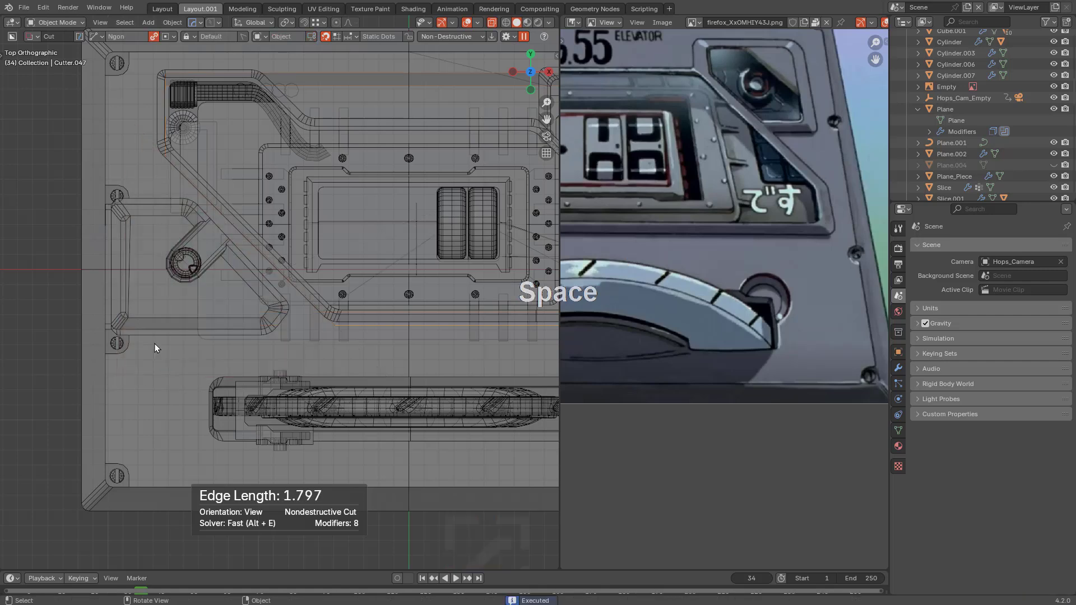
Reveal the triangular cutter by scrolling the booleans, shift it slightly along X, hide it and turn off X-ray
key(q)
click(222, 351)
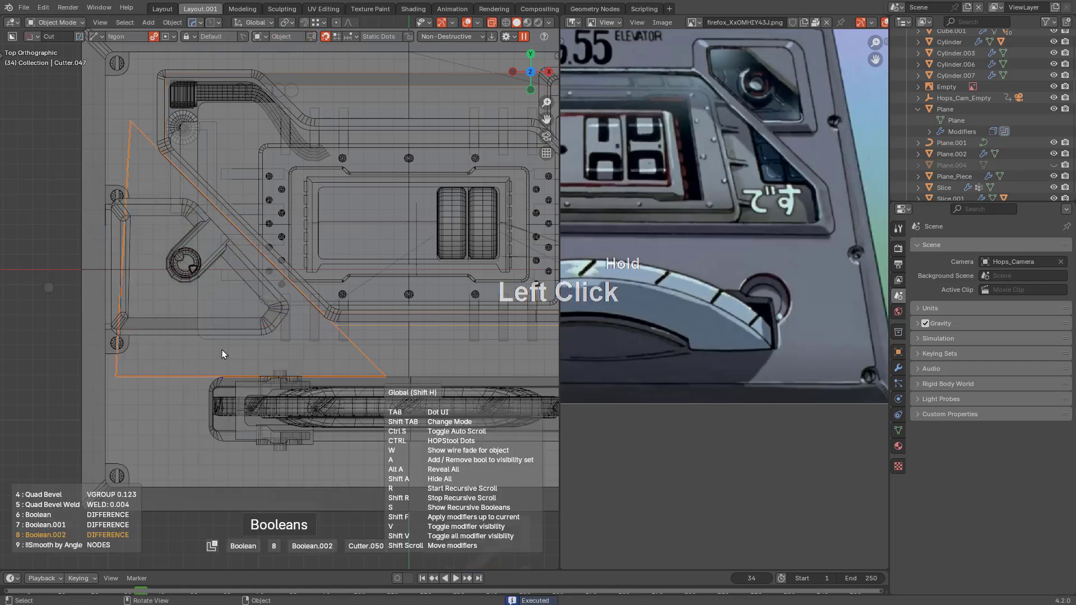
key(g)
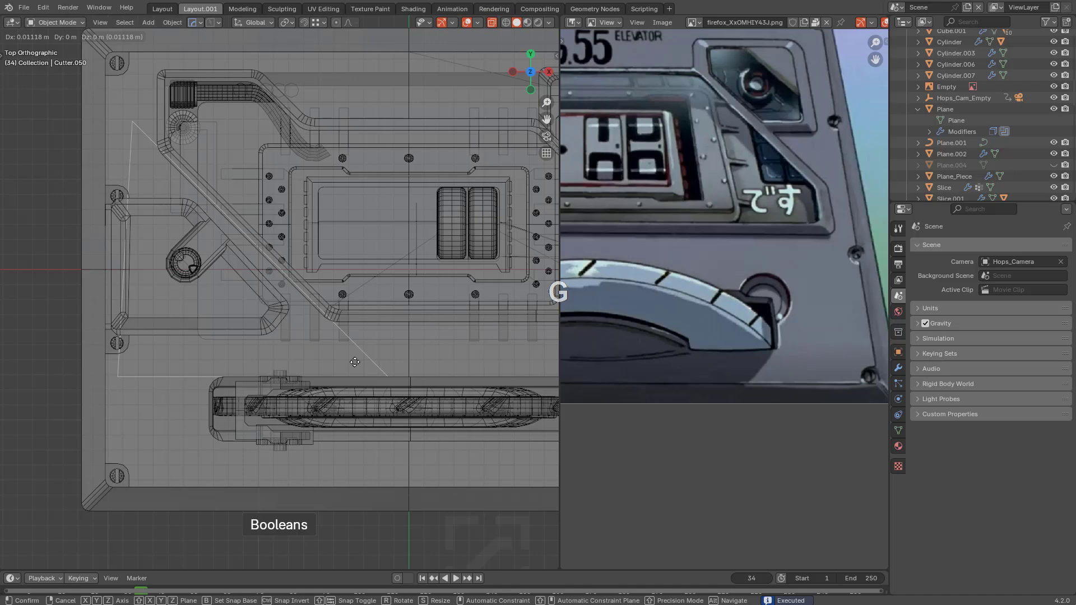
click(359, 363)
key(h)
key(alt+z)
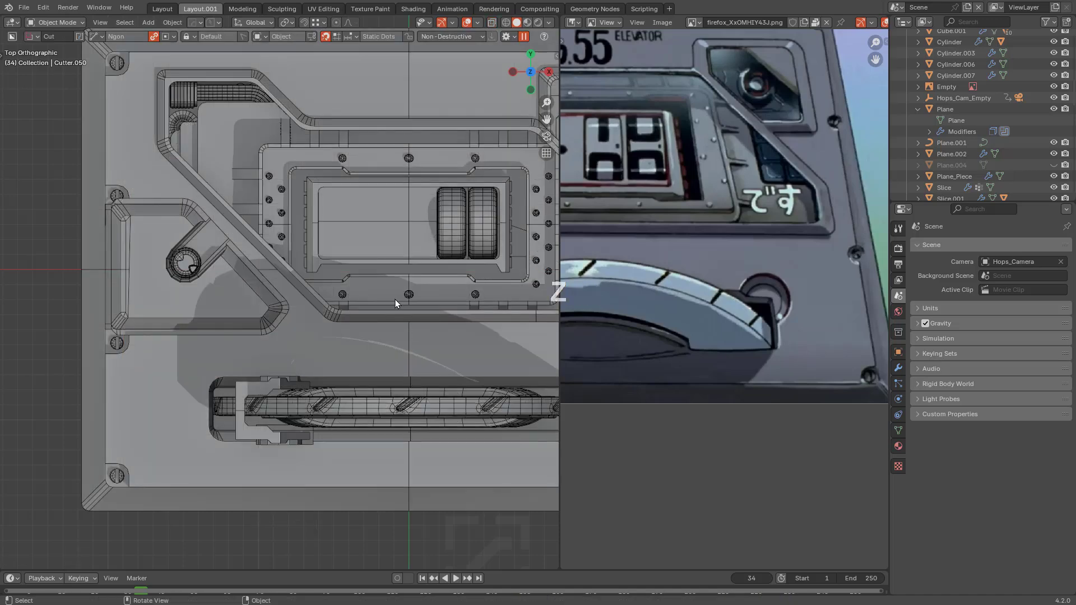
Select the bracket at the left end of the large wheel, frame it in perspective and enter Edit Mode
shift+middle_drag(373, 294, 368, 204)
key(KP_5)
middle_drag(563, 348, 729, 297)
middle_drag(185, 291, 211, 326)
click(234, 315)
key(KP_Decimal)
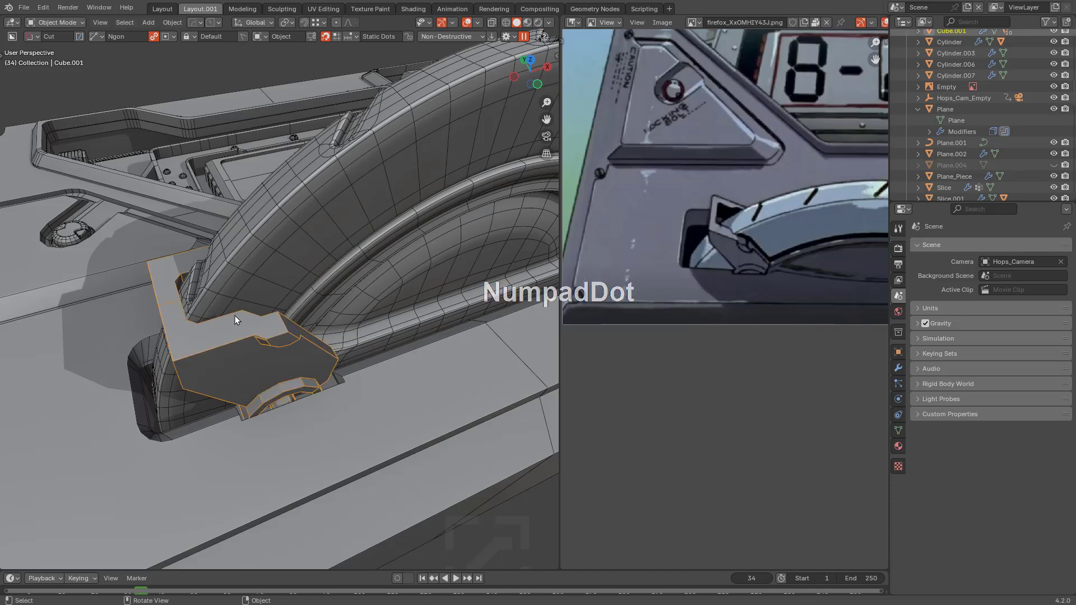
middle_drag(317, 293, 314, 313)
key(q)
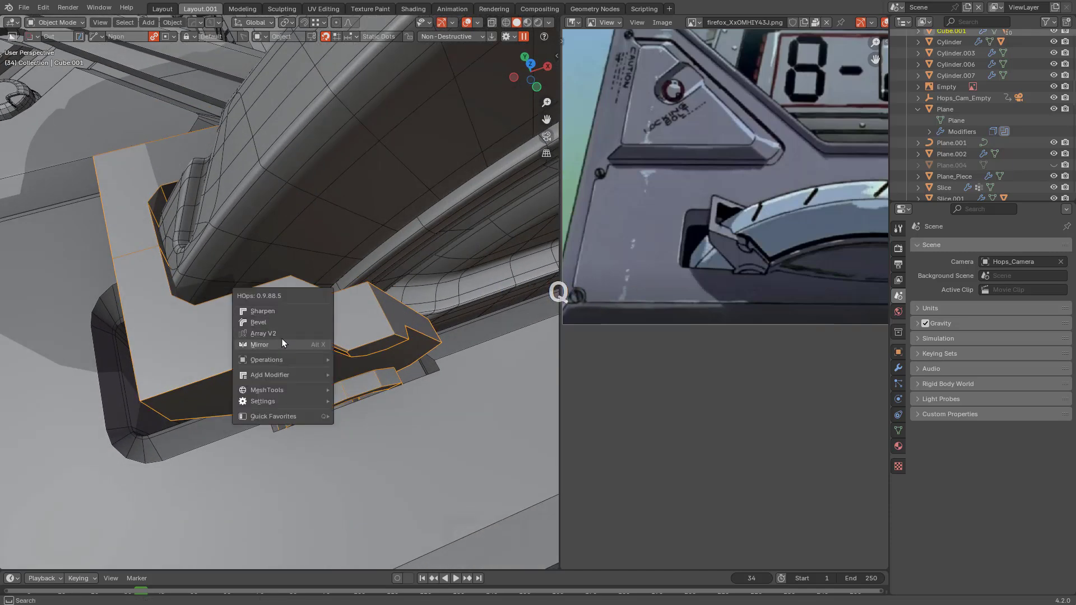
key(Tab)
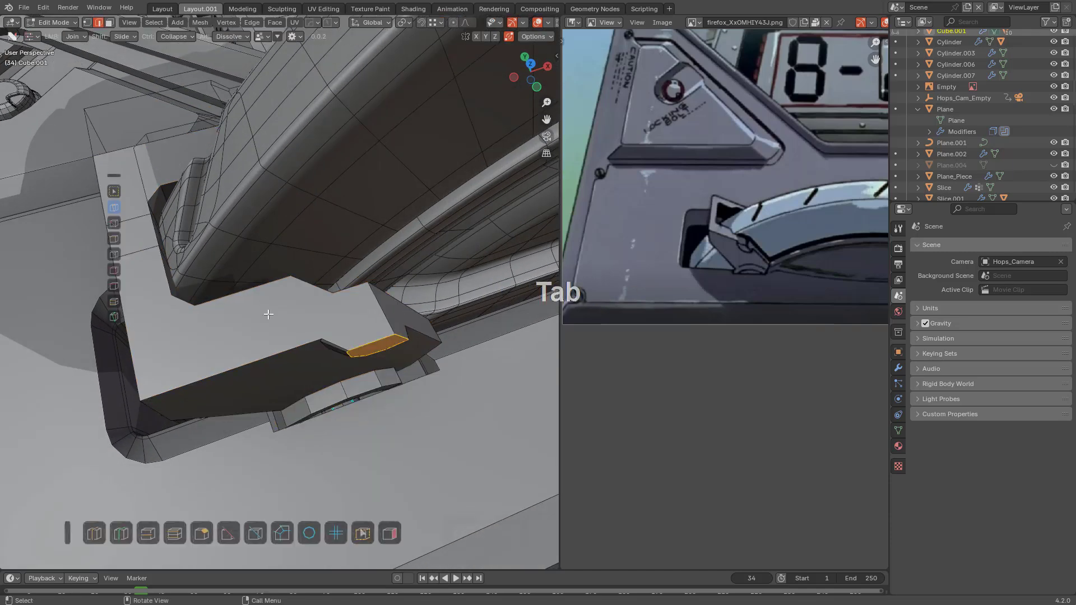
middle_drag(264, 312, 313, 308)
key(Tab)
key(q)
key(Tab)
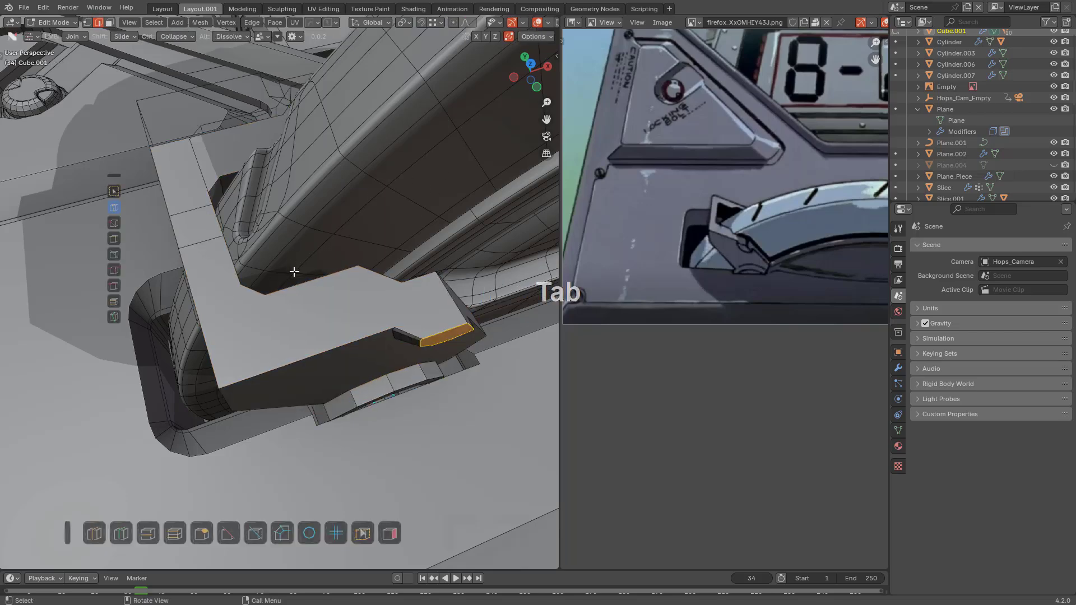
Select the inner side faces of the bracket's arm in face mode and isolate the bracket in local view
middle_drag(293, 271, 362, 323)
key(alt+z)
key(a)
key(alt+z)
key(3)
click(350, 280)
key(KP_Decimal)
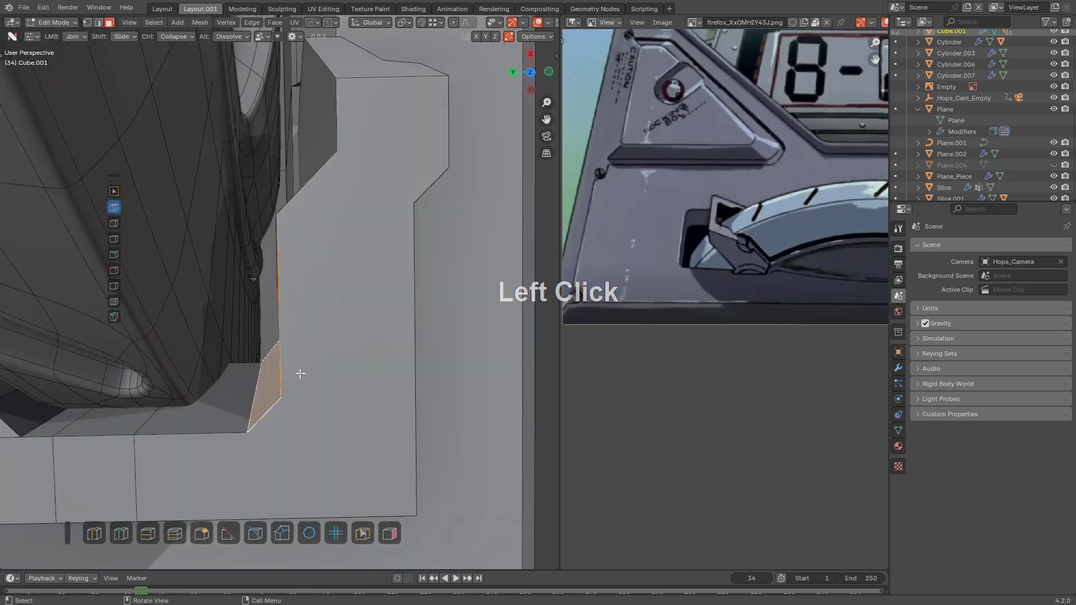
key(g)
key(x)
key(y)
shift+middle_drag(324, 249, 308, 327)
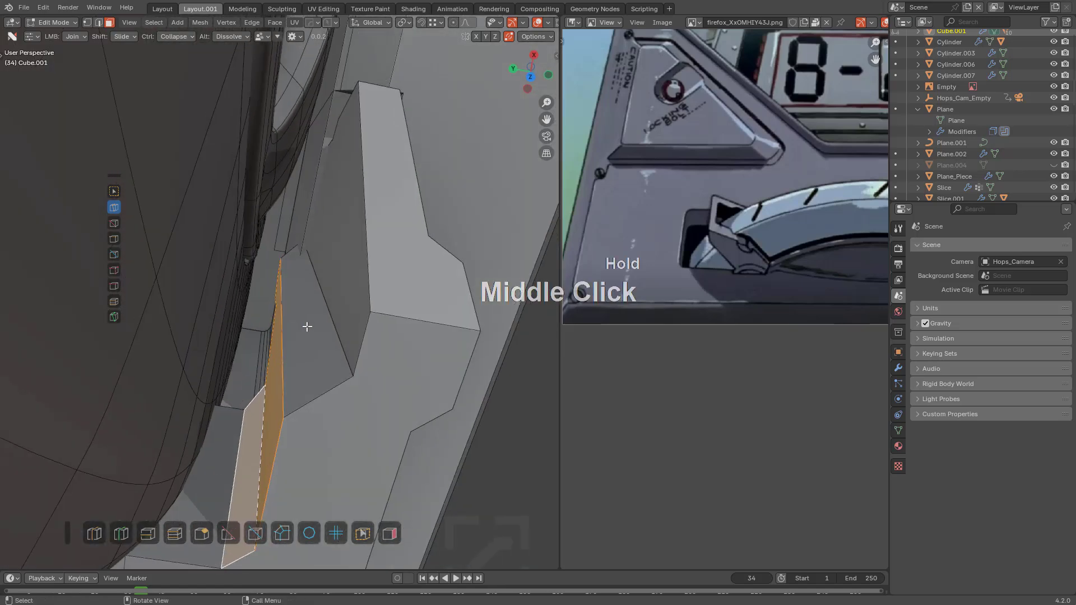
shift+click(347, 282)
key(KP_Divide)
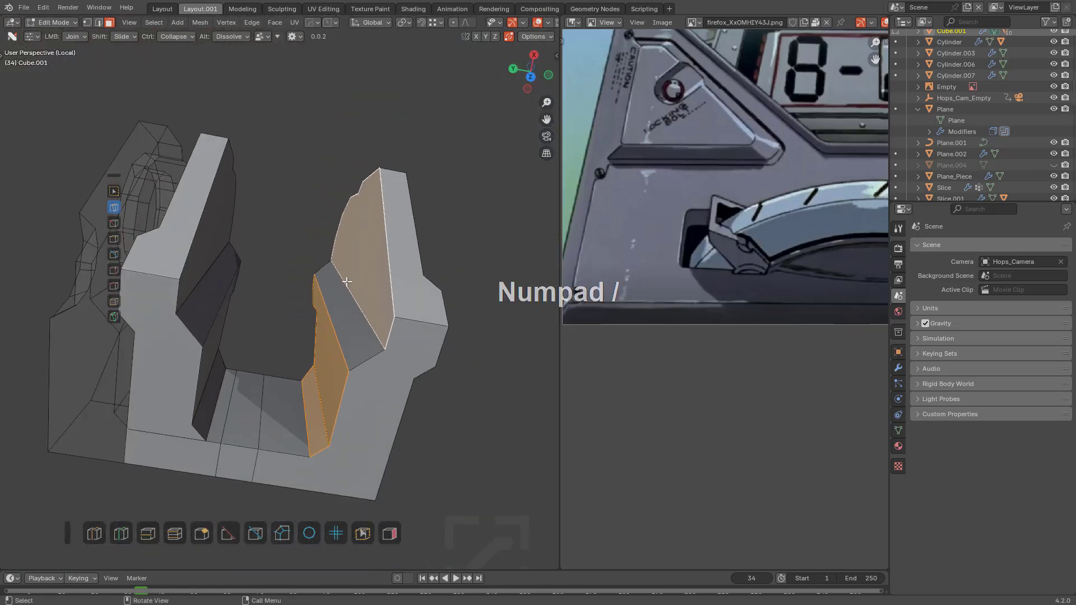
Move the arm's inner faces slightly along Y, leave Edit Mode and return to the full model
middle_drag(348, 280, 328, 303)
key(g)
key(y)
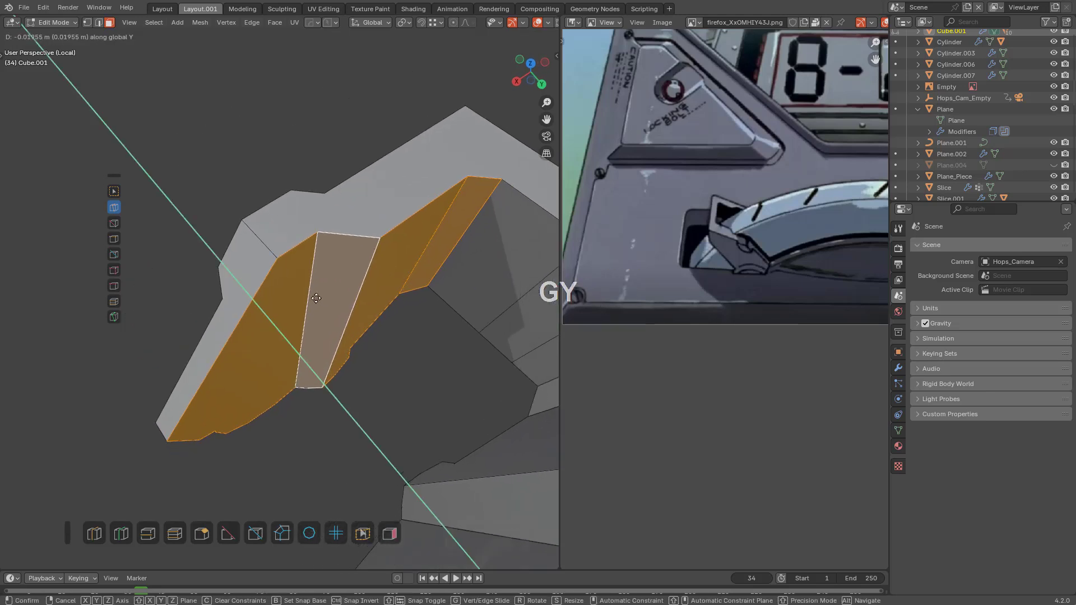
click(319, 292)
key(y)
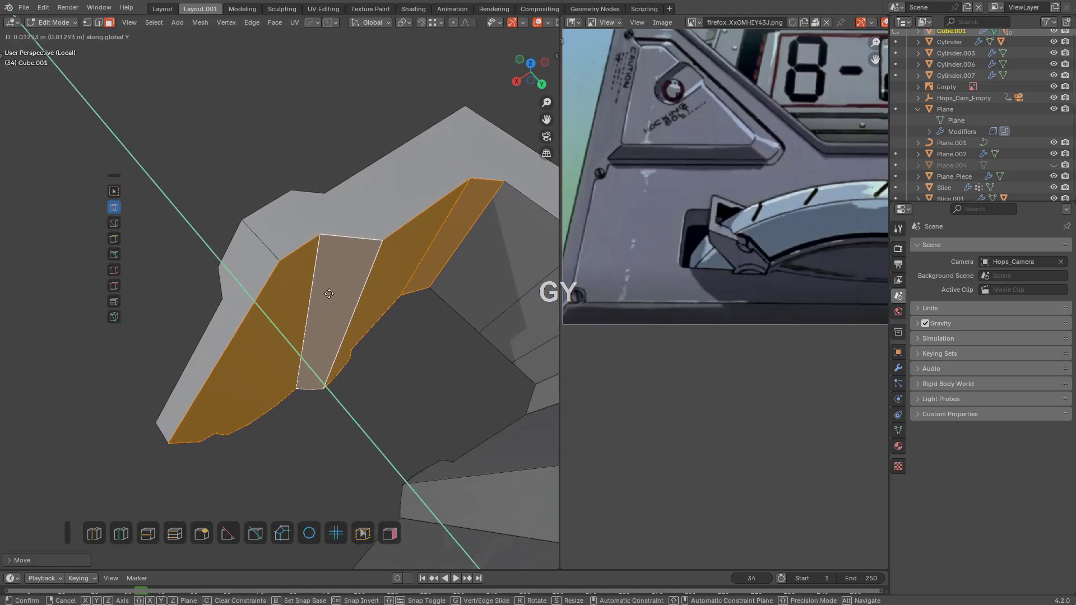
click(325, 292)
key(Tab)
key(KP_Divide)
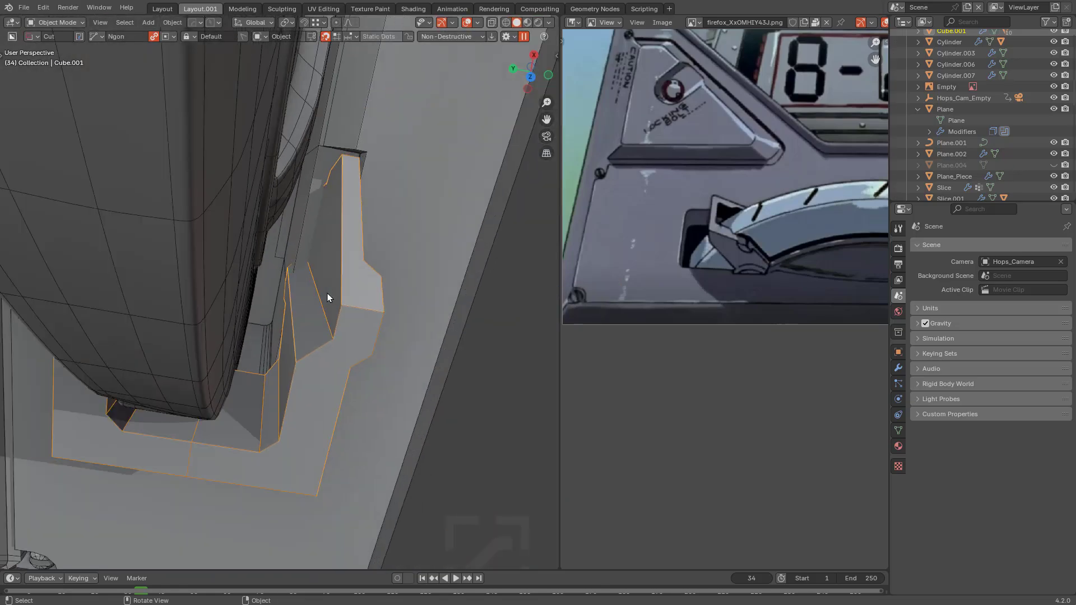
Examine the bracket's outer side and its fit around the wheel and in the slot
middle_drag(327, 294, 160, 308)
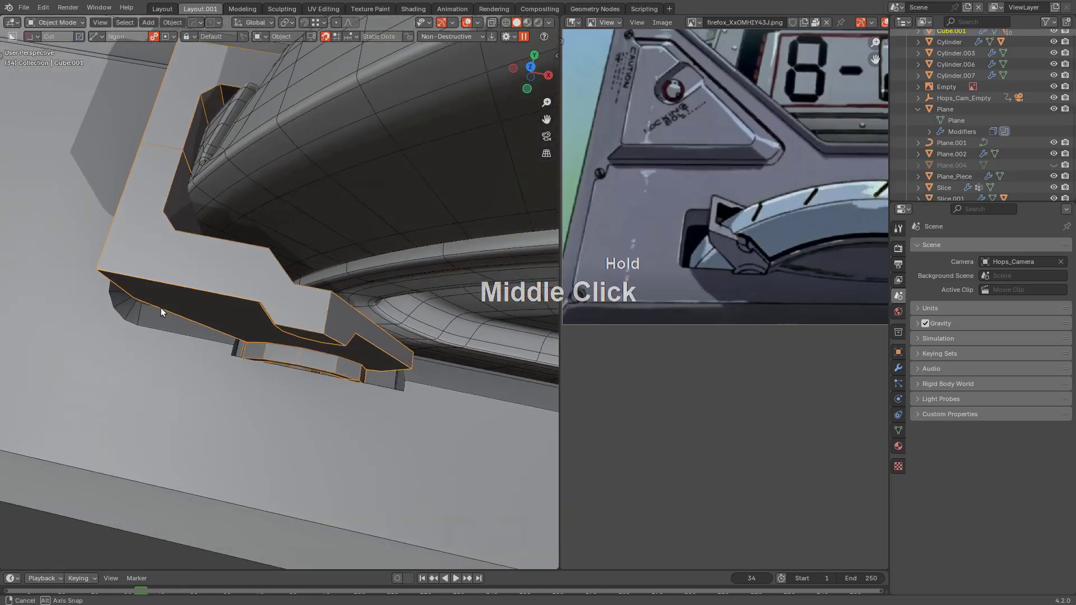
scroll(305, 306, down, 1)
middle_drag(305, 306, 302, 341)
middle_drag(317, 300, 320, 288)
shift+middle_drag(321, 288, 367, 205)
scroll(388, 281, up, 2)
key(Tab)
key(Tab)
scroll(341, 280, up, 4)
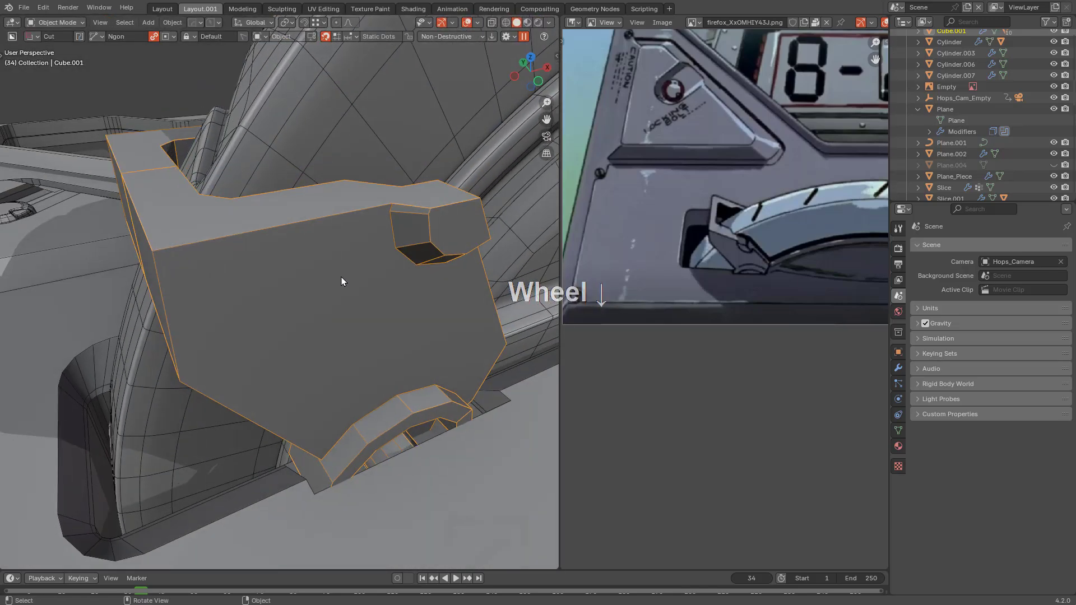
mouse_move(341, 280)
middle_down()
mouse_move(355, 312)
mouse_move(356, 286)
middle_up()
key(g)
key(y)
right_click(328, 328)
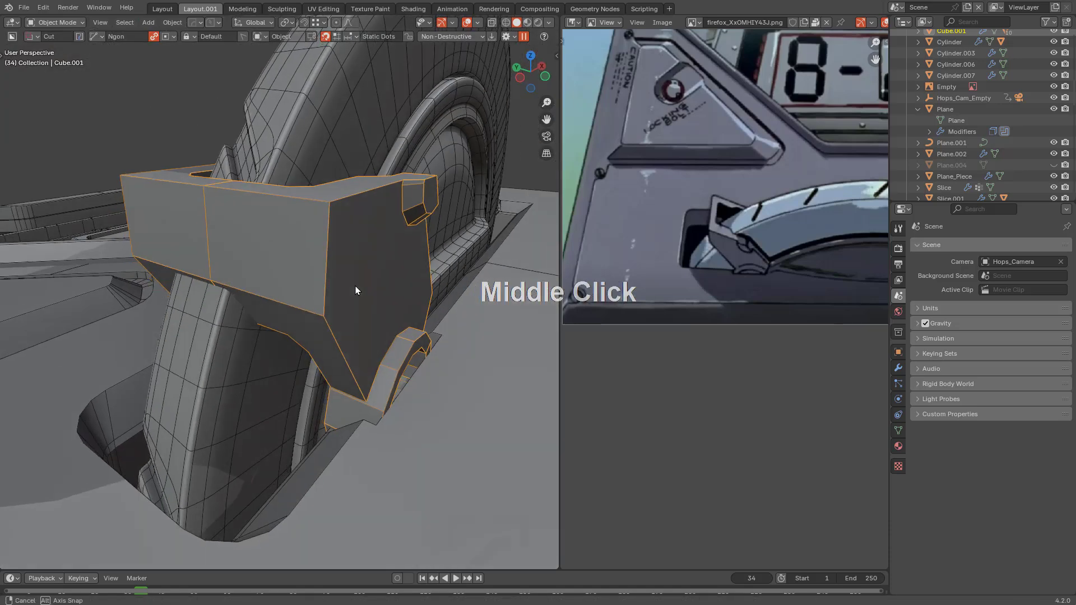
Select the bracket's vertical outer corner edge, try a three-segment bevel and check the corner on the reference image
key(Tab)
key(2)
click(321, 256)
middle_drag(321, 256, 359, 282)
key(ctrl+b)
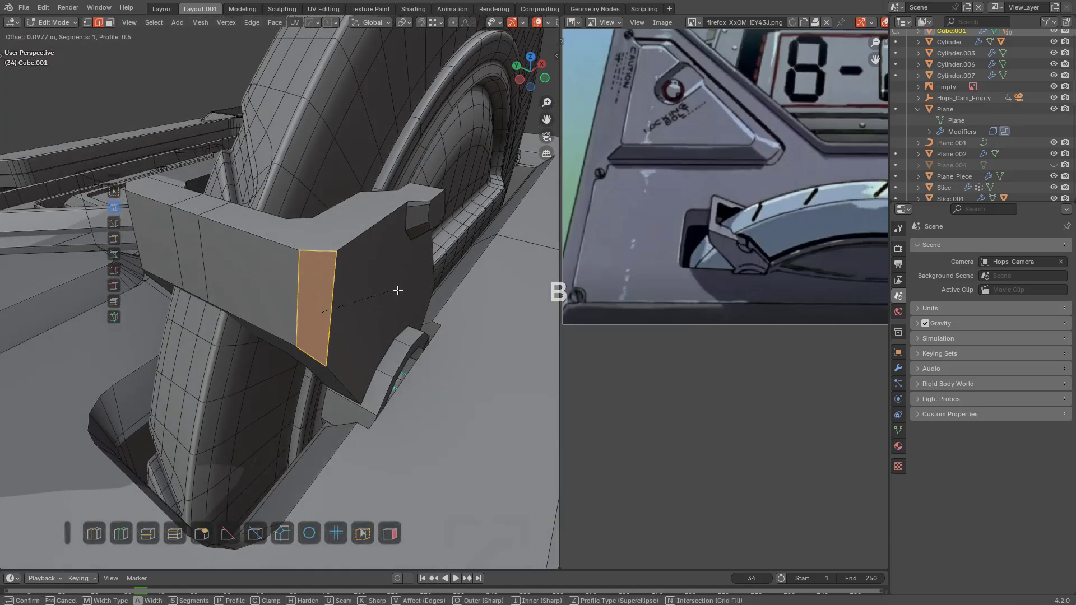
scroll(415, 293, up, 4)
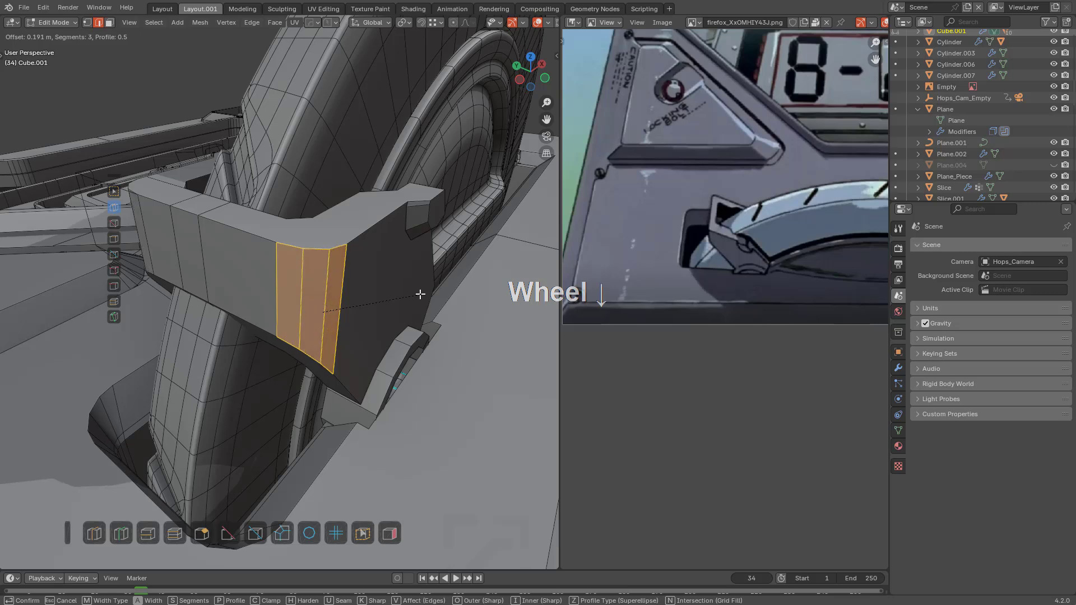
key(Escape)
scroll(688, 180, up, 4)
middle_drag(688, 185, 688, 180)
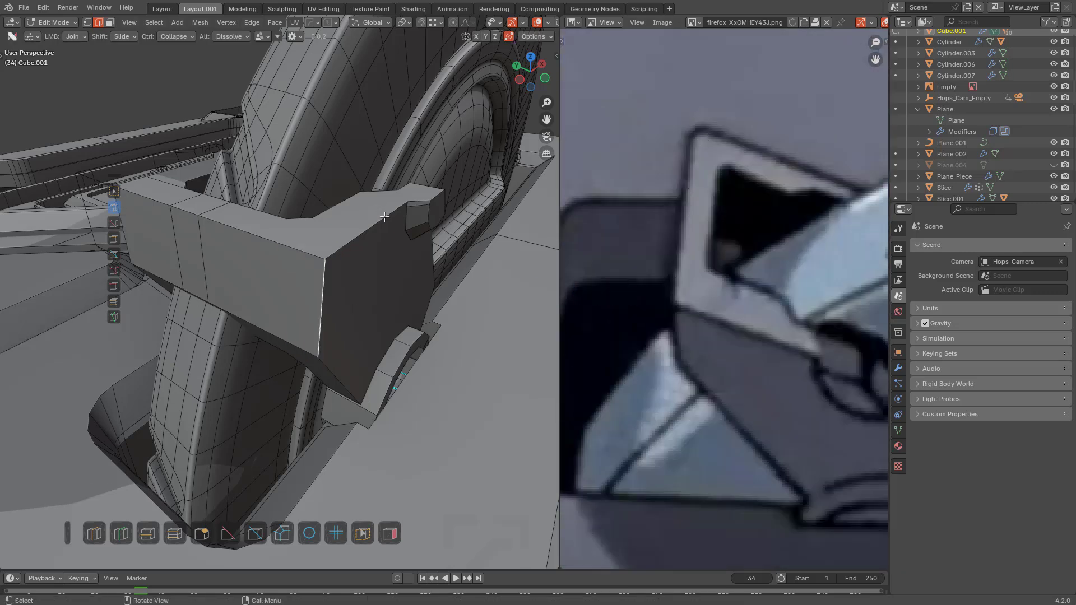
Bevel the selected corner edge by about 0.104 m with two segments and return to Object Mode
key(ctrl+b)
scroll(444, 285, up, 1)
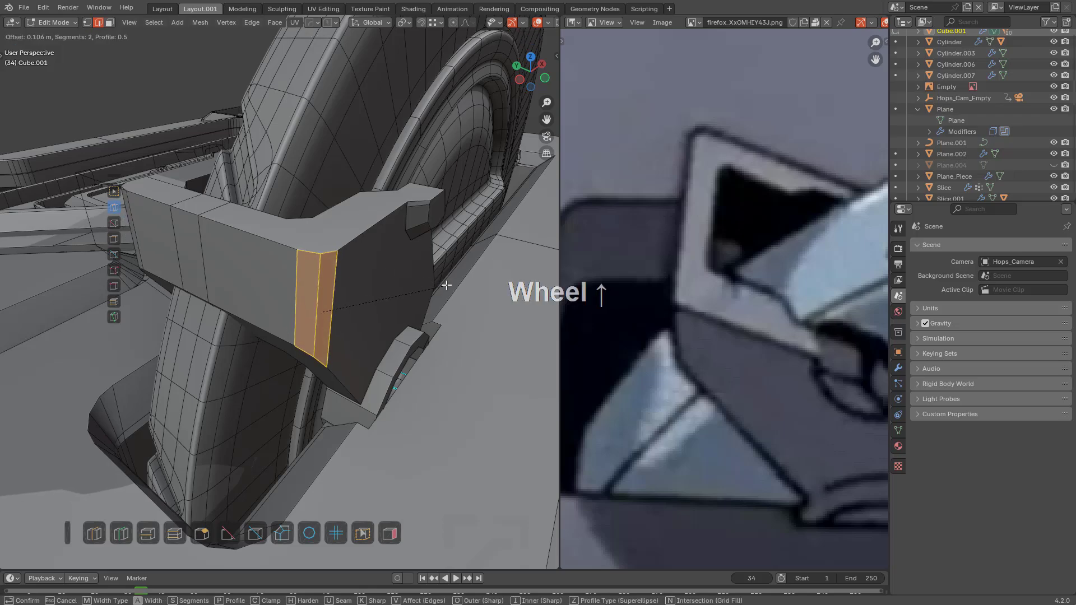
click(446, 285)
scroll(420, 288, down, 3)
key(Tab)
Compare the whole panel, its recesses, wheel and counter frame with the reference image
alt+middle_click(382, 320)
scroll(353, 395, down, 2)
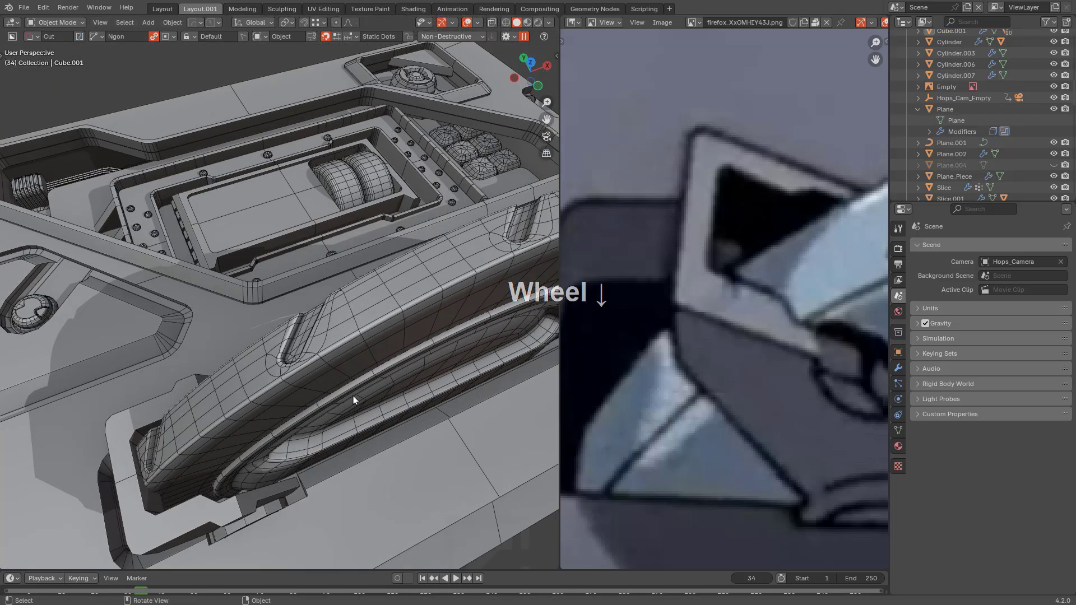
scroll(353, 396, down, 3)
middle_drag(369, 378, 353, 291)
scroll(723, 225, down, 2)
middle_drag(729, 207, 666, 414)
scroll(728, 204, down, 2)
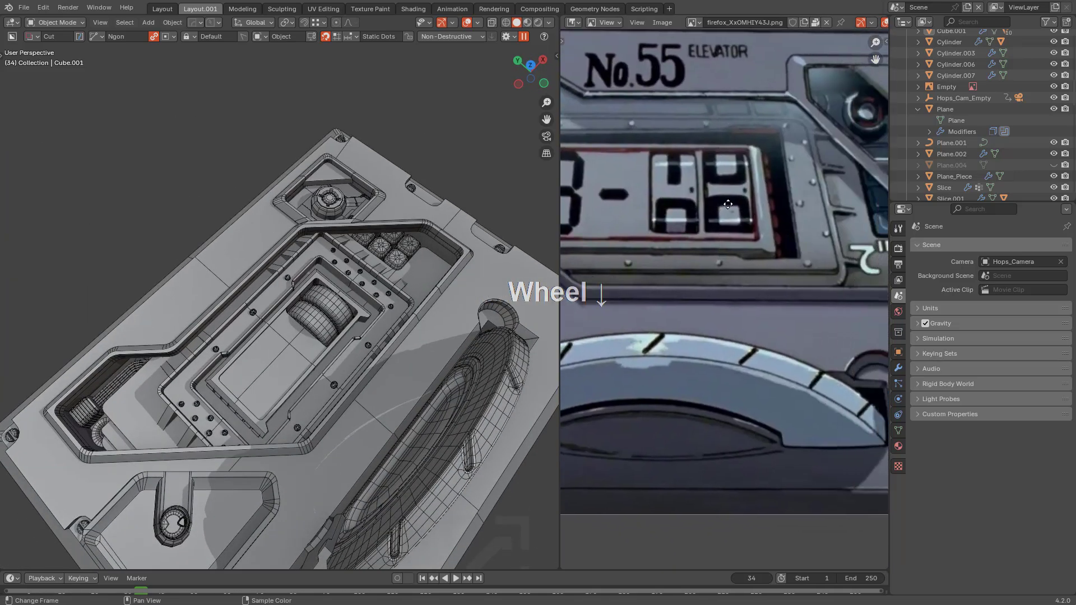
middle_drag(728, 204, 650, 252)
middle_drag(374, 331, 432, 284)
scroll(432, 283, up, 1)
middle_drag(700, 269, 748, 242)
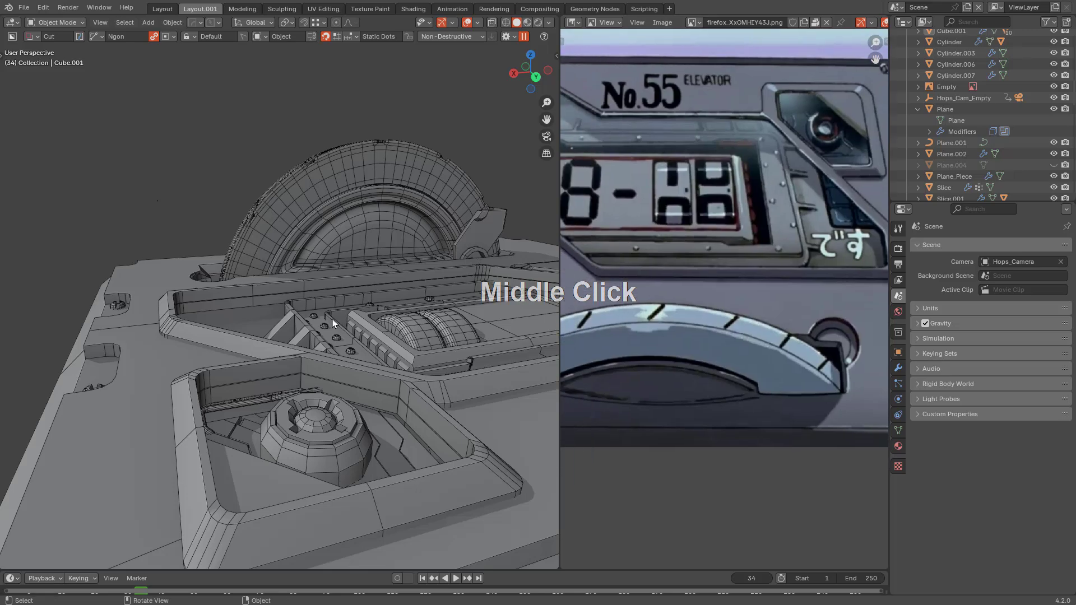
shift+middle_drag(331, 318, 308, 335)
scroll(416, 290, up, 3)
shift+middle_drag(416, 291, 322, 258)
scroll(408, 301, down, 2)
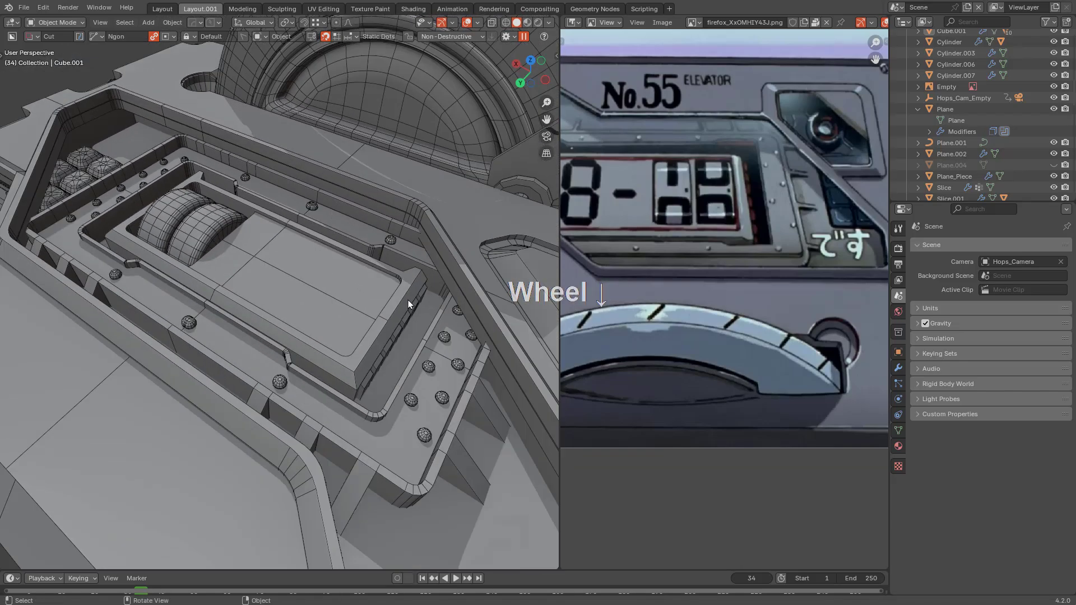
Select the row of three rivets on the counter frame's lower edge and move it along X
middle_drag(408, 301, 335, 366)
scroll(327, 297, down, 2)
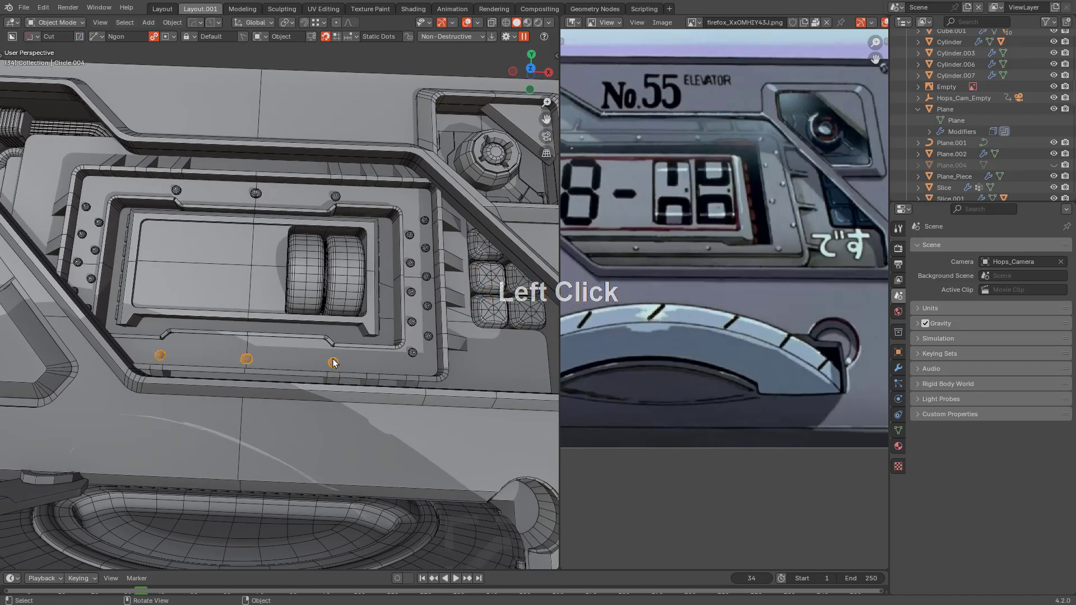
key(g)
key(x)
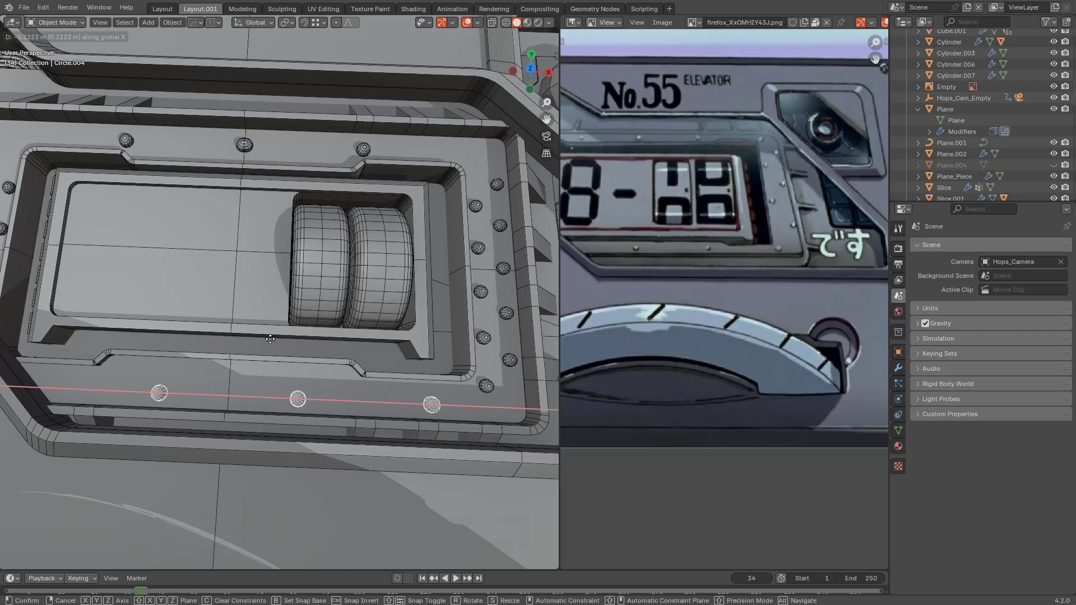
click(268, 333)
Fine-tune the position of the lower rivet row along X and along Y on the frame
mouse_move(264, 332)
middle_down()
mouse_move(328, 331)
mouse_move(226, 329)
mouse_move(284, 338)
middle_up()
key(g)
key(x)
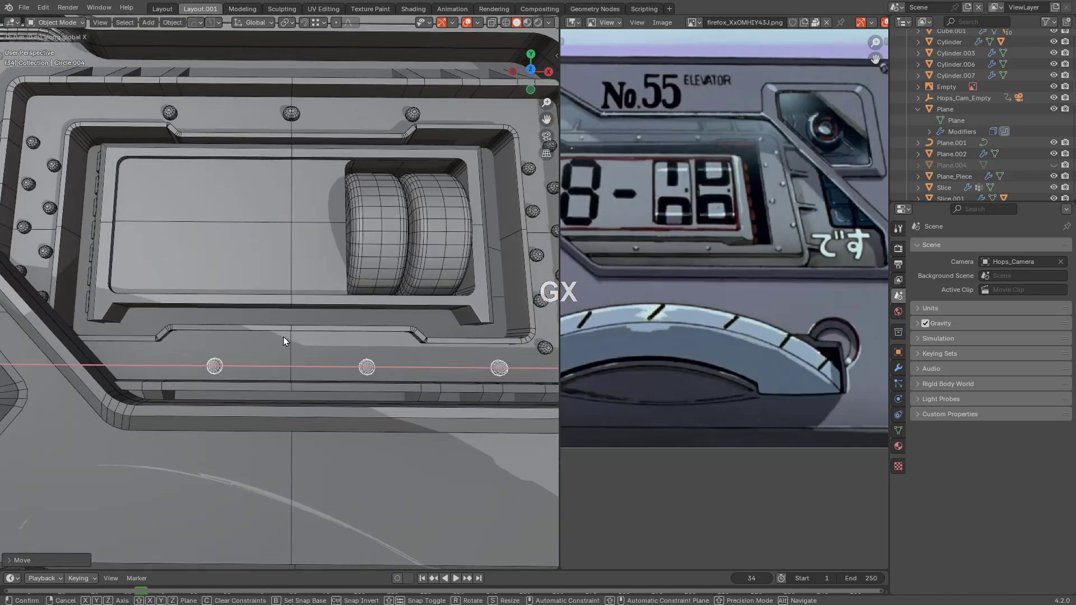
key(g)
key(y)
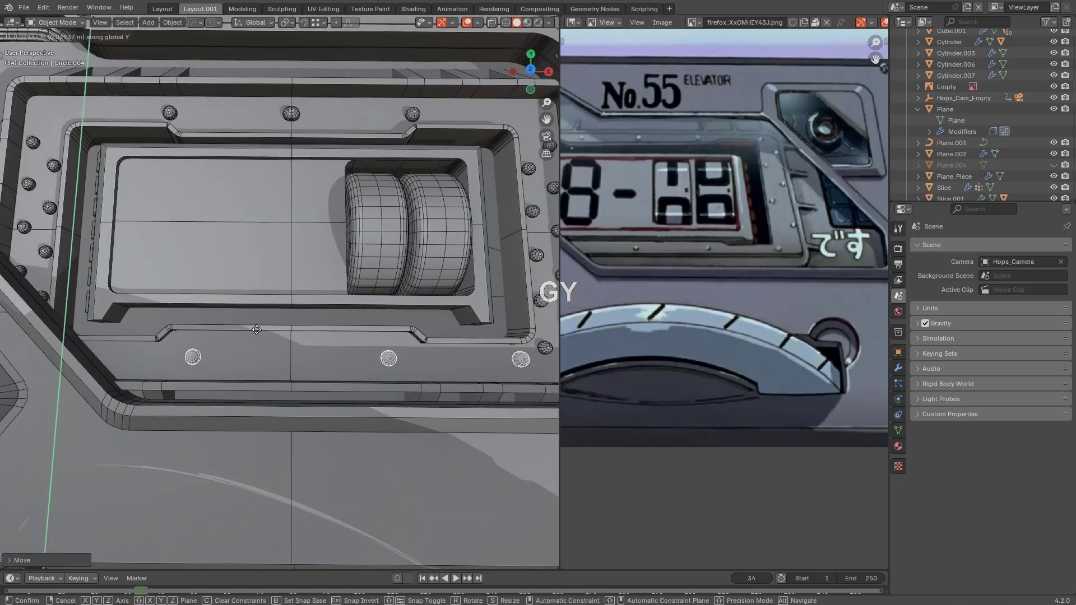
click(260, 339)
Shift the three-rivet row on the counter frame's lower edge about 0.06 m along X
middle_drag(261, 339, 355, 355)
scroll(276, 293, up, 5)
scroll(392, 313, up, 3)
scroll(283, 338, down, 3)
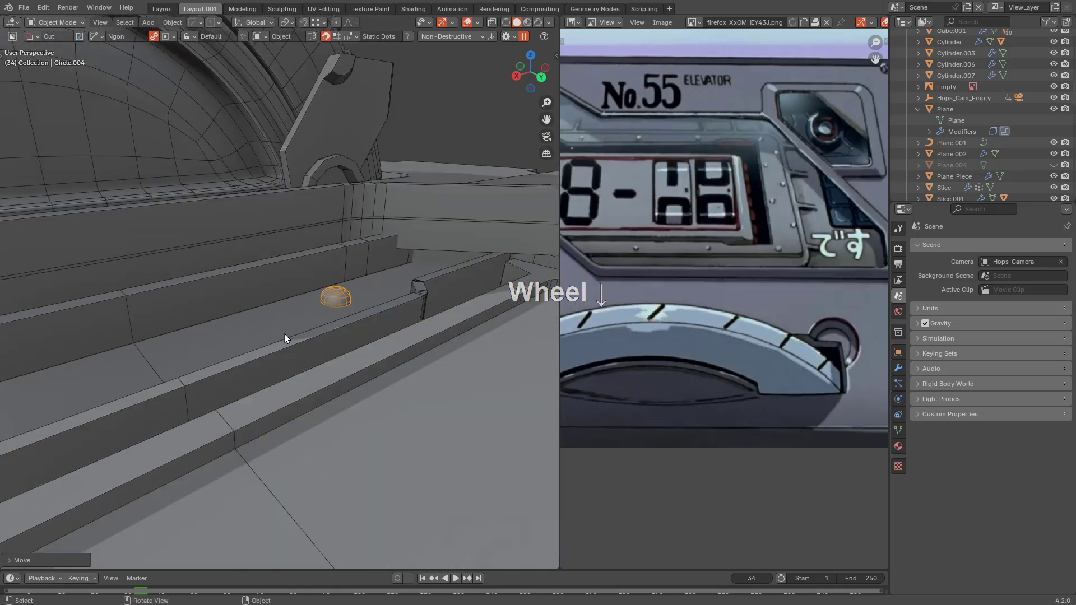
middle_drag(284, 338, 251, 318)
key(g)
key(y)
key(x)
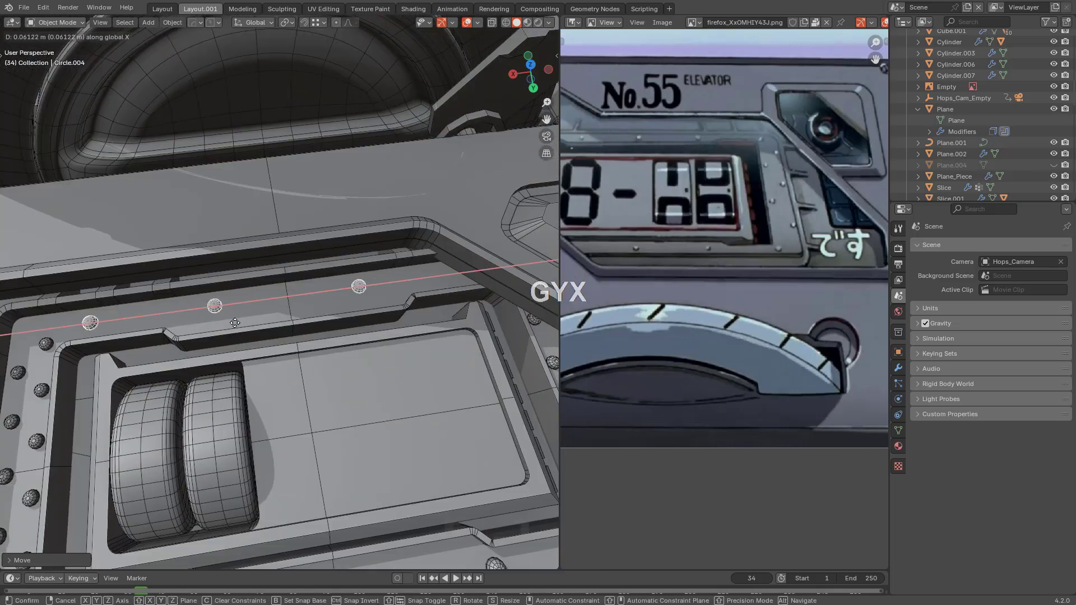
click(233, 323)
Select the rivets on the counter frame's short side and try an array count of four
middle_drag(292, 359, 346, 336)
scroll(377, 373, up, 3)
click(379, 344)
key(q)
click(344, 345)
scroll(344, 346, down, 1)
click(344, 345)
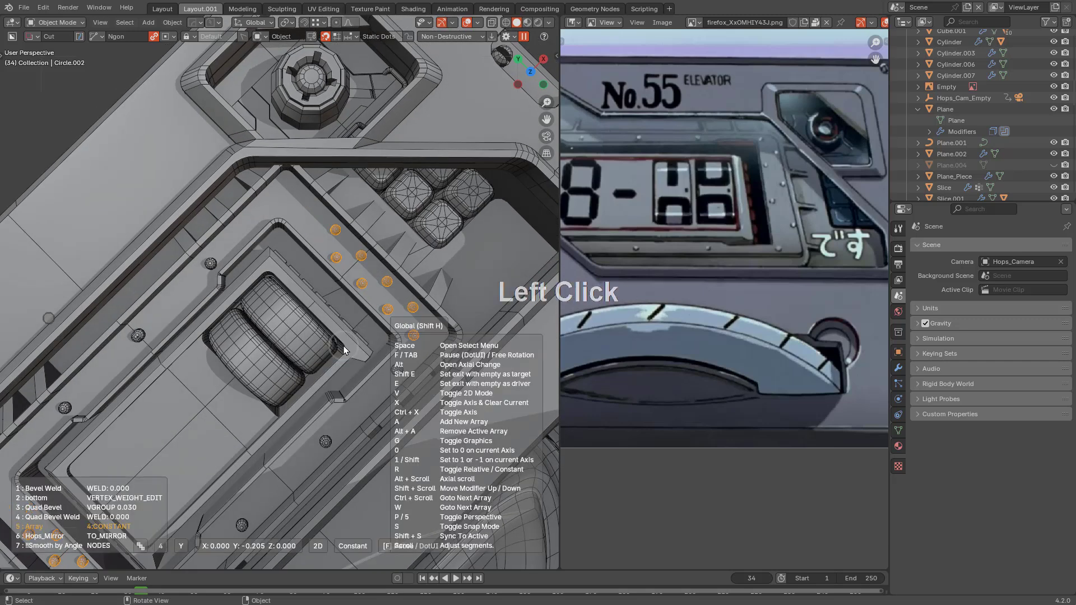
Try shifting the side rivet array along Y, and undo the move and the count change
key(g)
key(y)
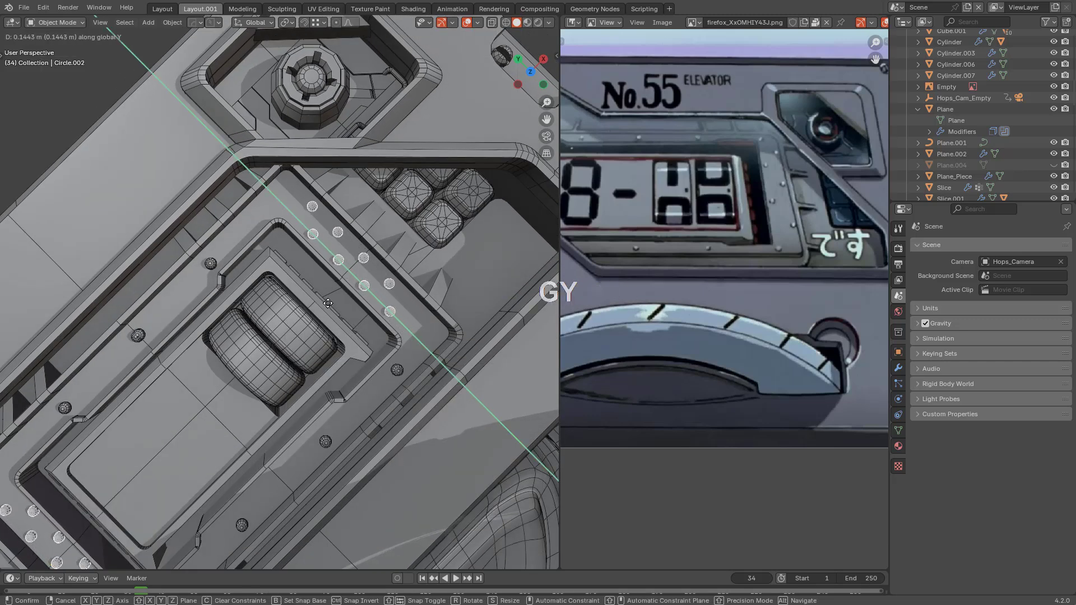
click(326, 303)
key(alt+a)
key(ctrl+z)
key(ctrl+z)
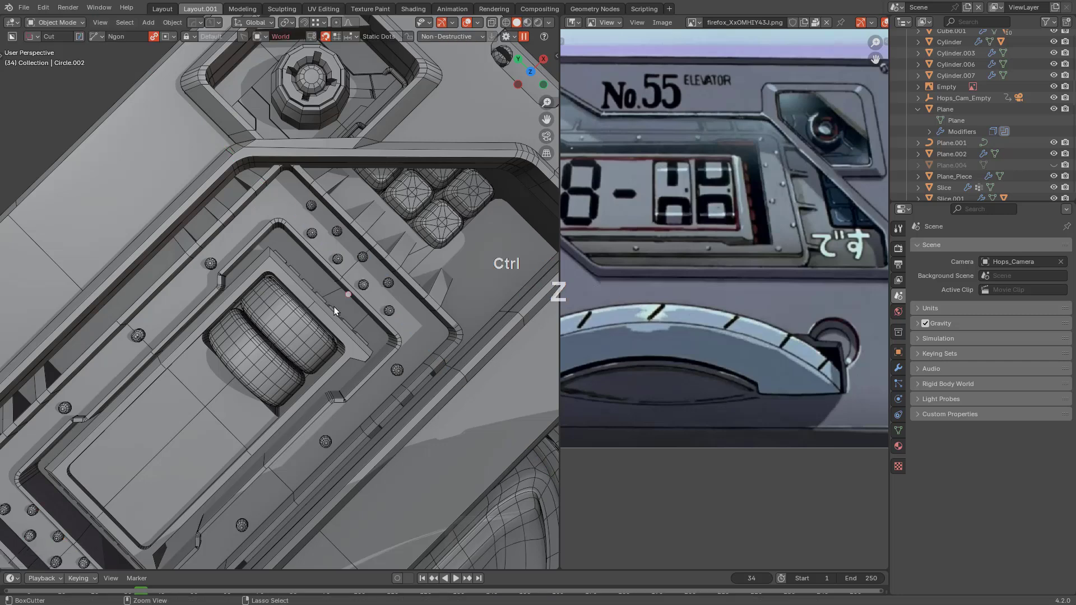
Reselect the side rivets of the counter frame and move them along Y toward the frame's upper corner
key(alt+a)
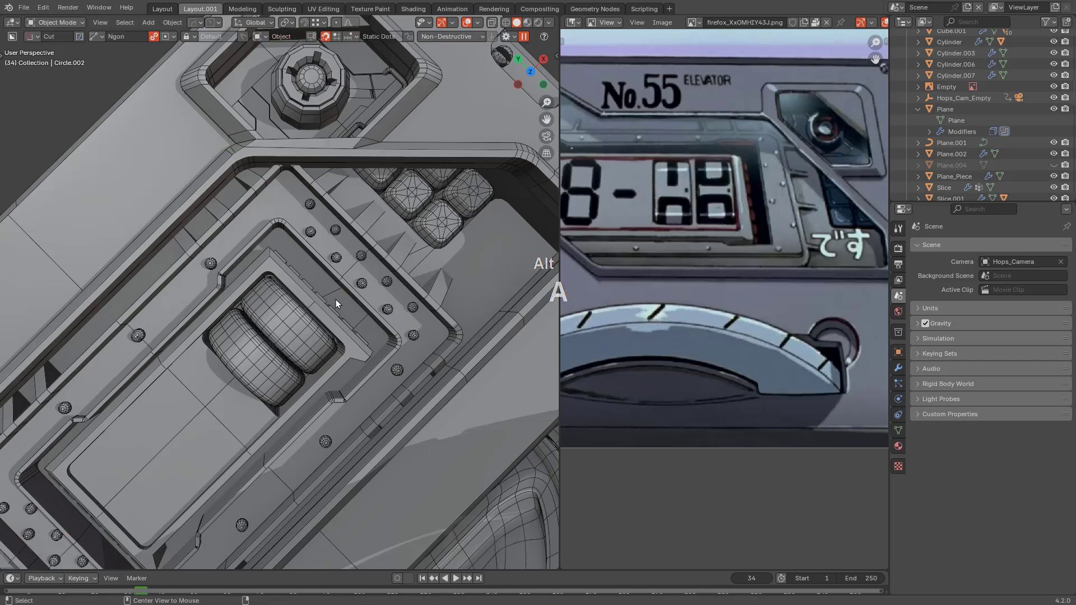
click(333, 253)
key(g)
key(y)
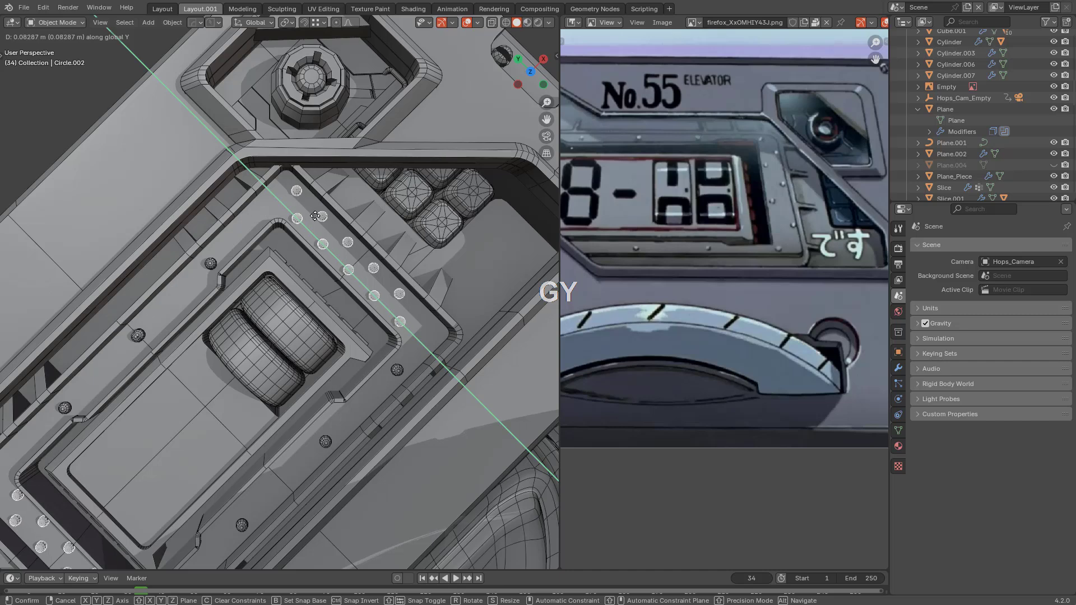
click(316, 217)
Widen the Y spacing of the five-count side rivet array and move it back about 0.07 m along Y
key(q)
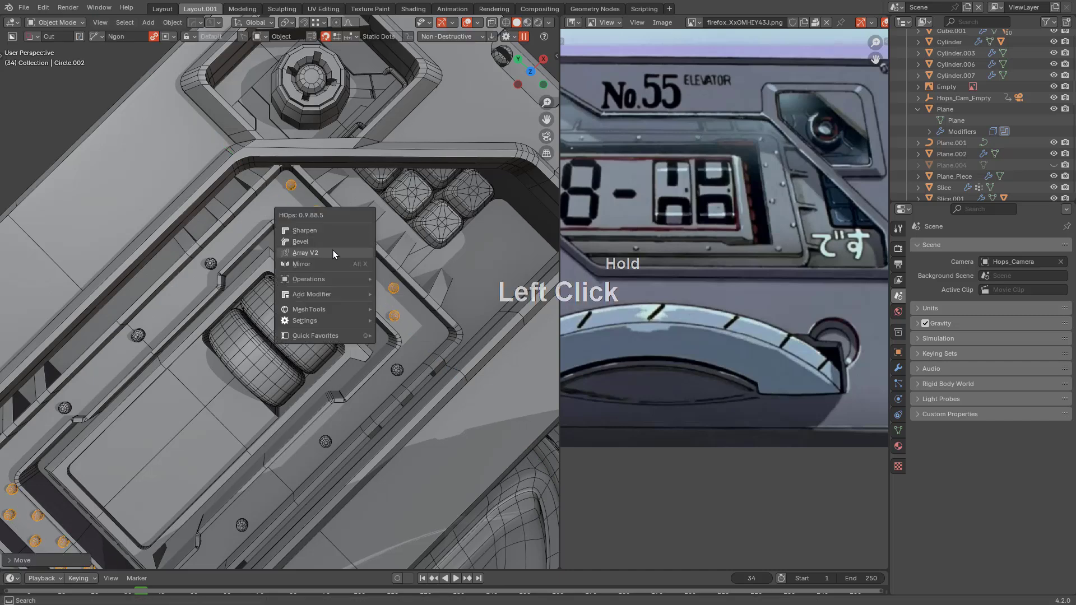
click(332, 253)
key(shift)
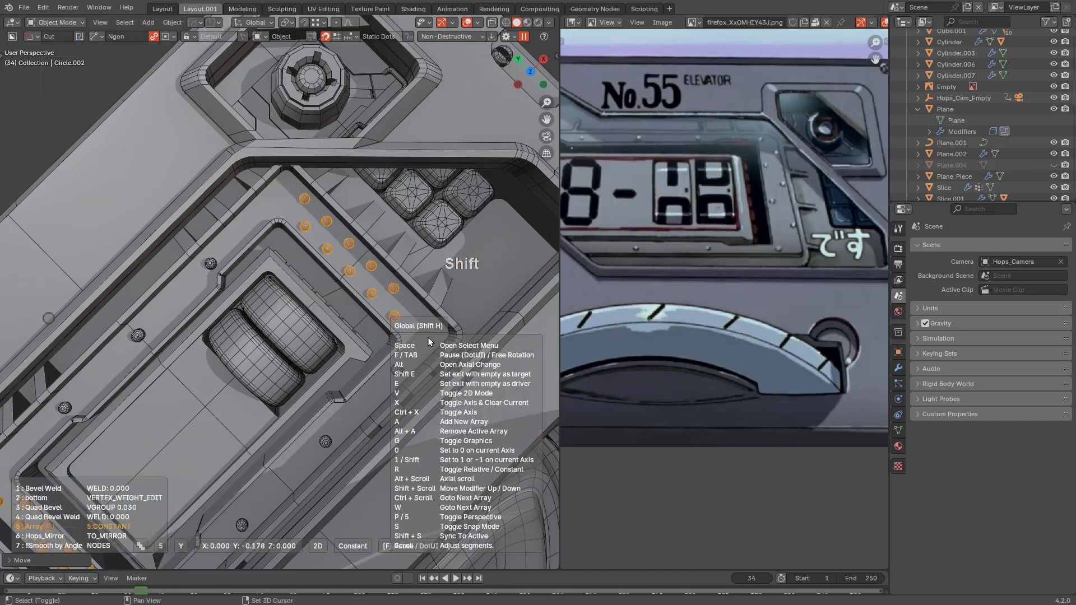
click(416, 331)
key(g)
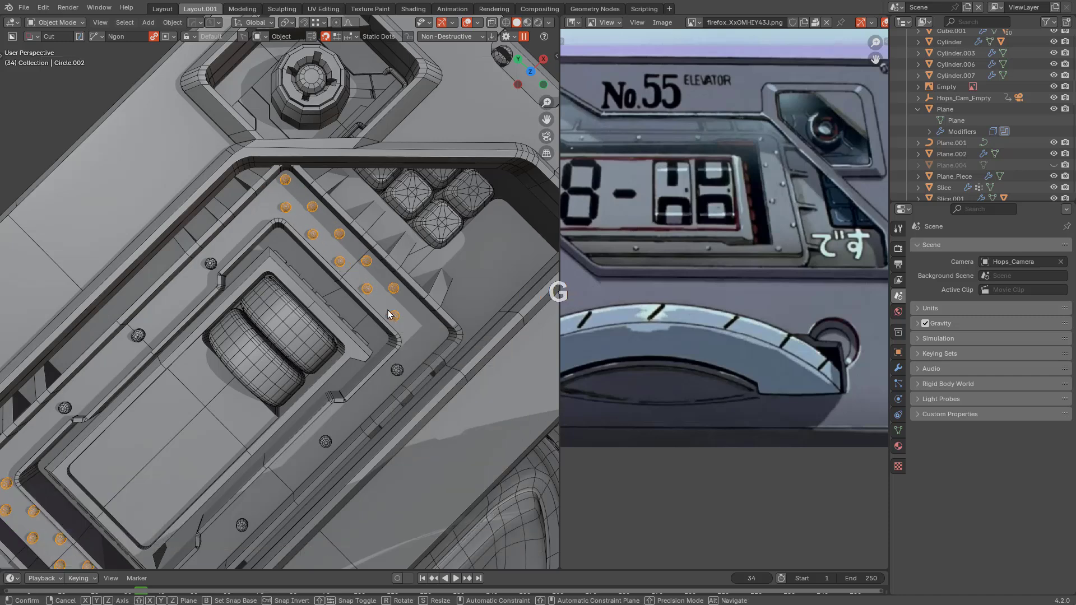
key(y)
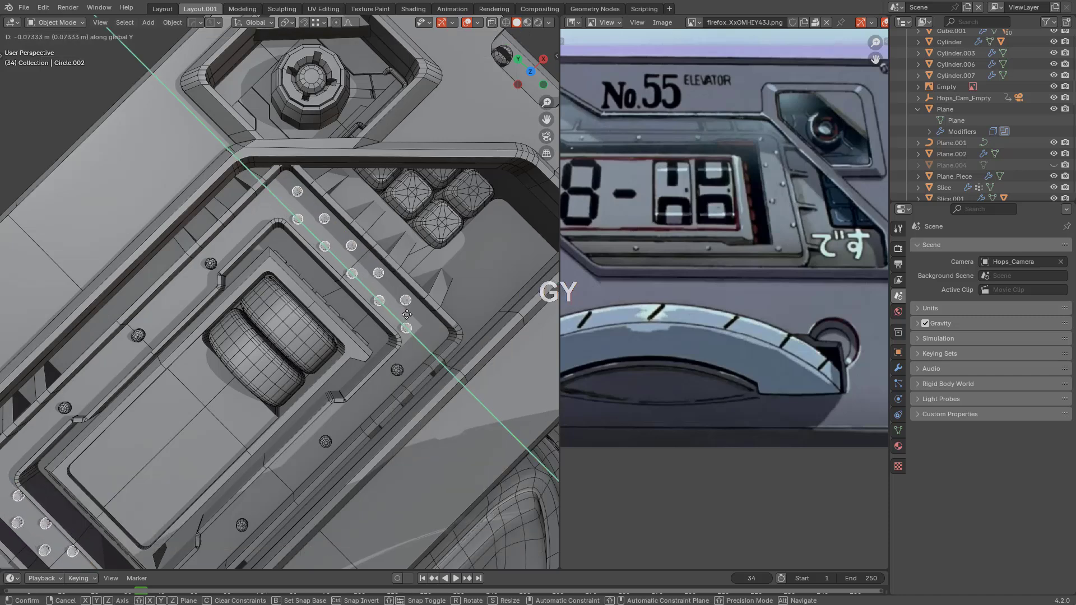
click(407, 314)
Move the side rivets along X and mirror them along the global X axis to reverse their stagger
scroll(386, 321, up, 2)
middle_drag(360, 323, 344, 232)
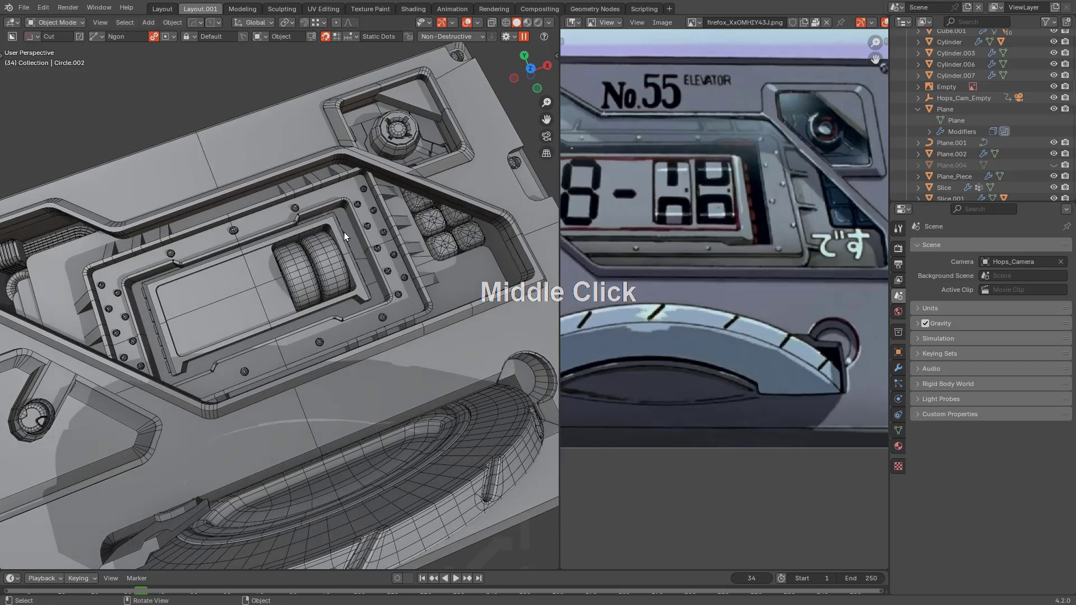
key(g)
key(x)
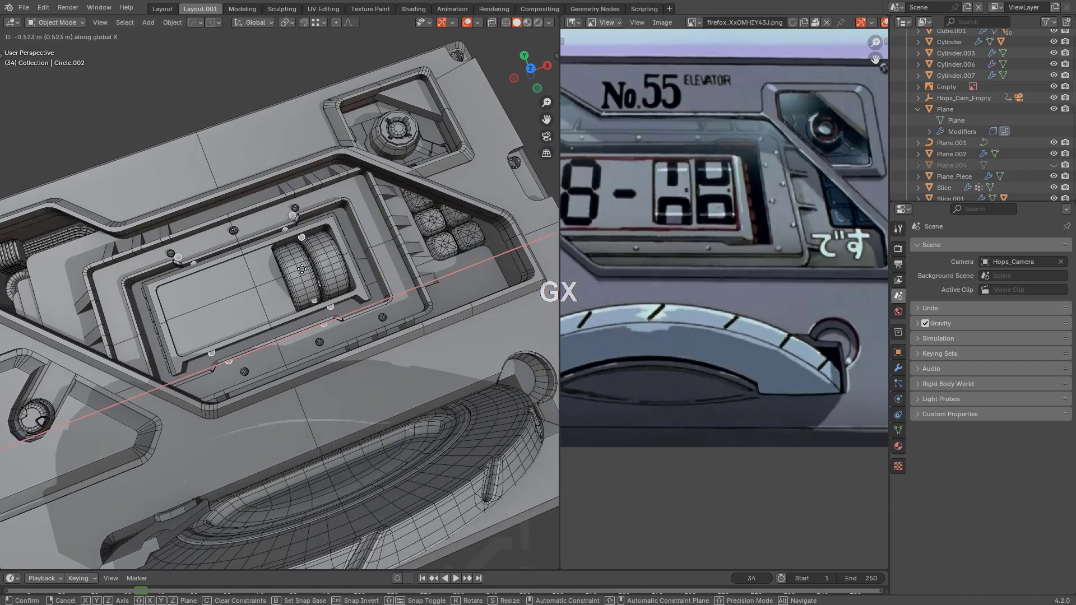
click(367, 235)
key(ctrl+m)
key(x)
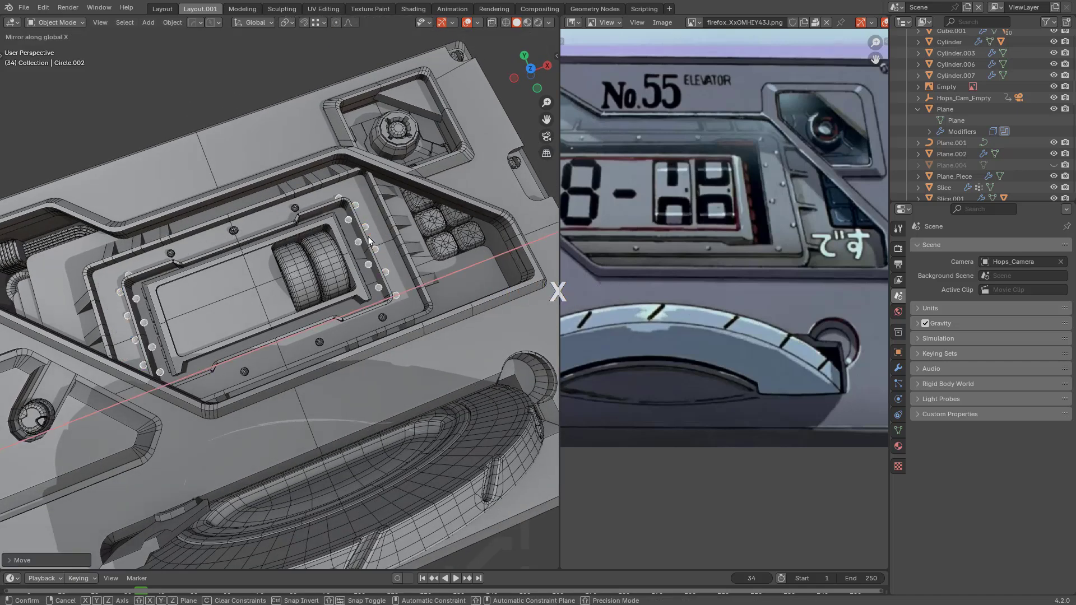
key(Return)
Move the mirrored side rivets about 0.10 m along X to centre them on the frame's short side, and deselect them
scroll(368, 236, up, 3)
scroll(280, 317, up, 2)
key(g)
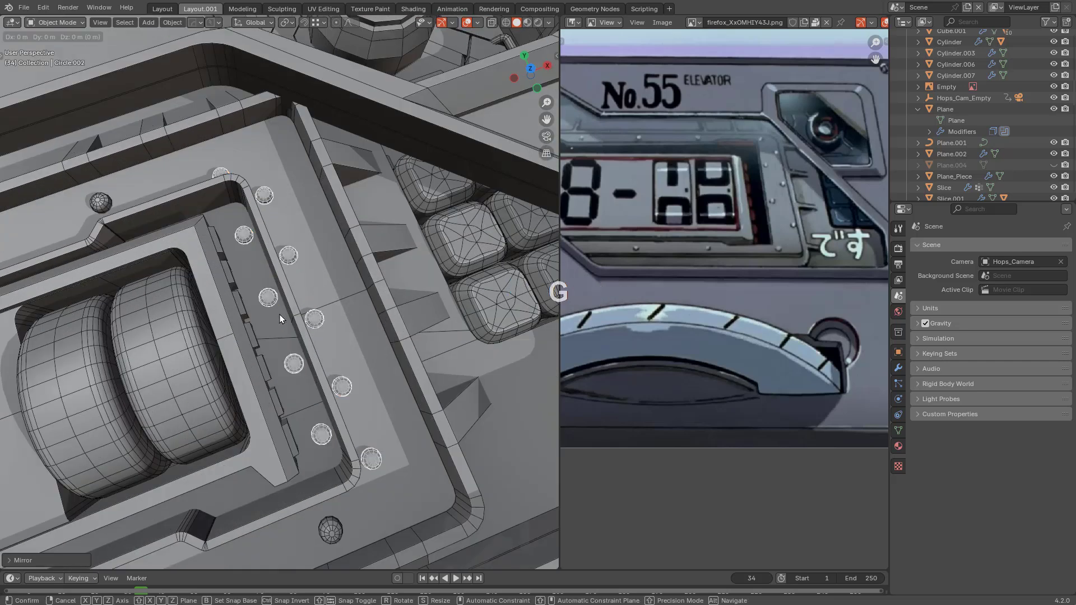
key(x)
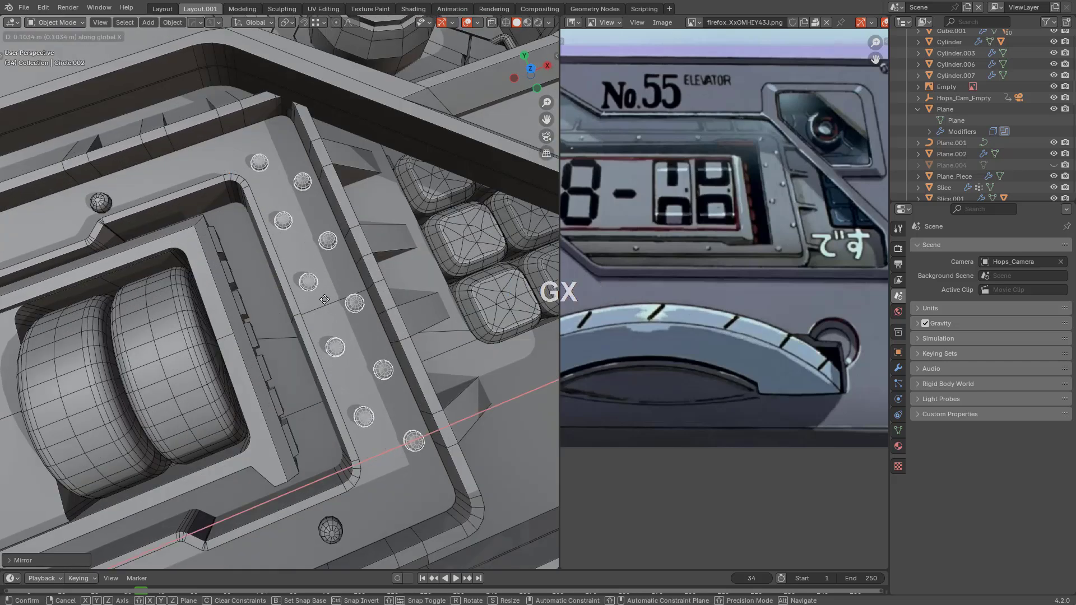
click(324, 300)
key(alt+a)
Select the three-rivet row on the counter frame's upper edge and nudge it slightly along Y
scroll(324, 301, down, 3)
mouse_move(324, 300)
shift+middle_down()
mouse_move(310, 284)
mouse_move(258, 275)
mouse_move(336, 286)
mouse_move(342, 271)
mouse_move(318, 315)
mouse_move(314, 286)
mouse_move(328, 290)
mouse_move(322, 307)
shift+middle_up()
scroll(257, 276, down, 2)
scroll(312, 311, up, 2)
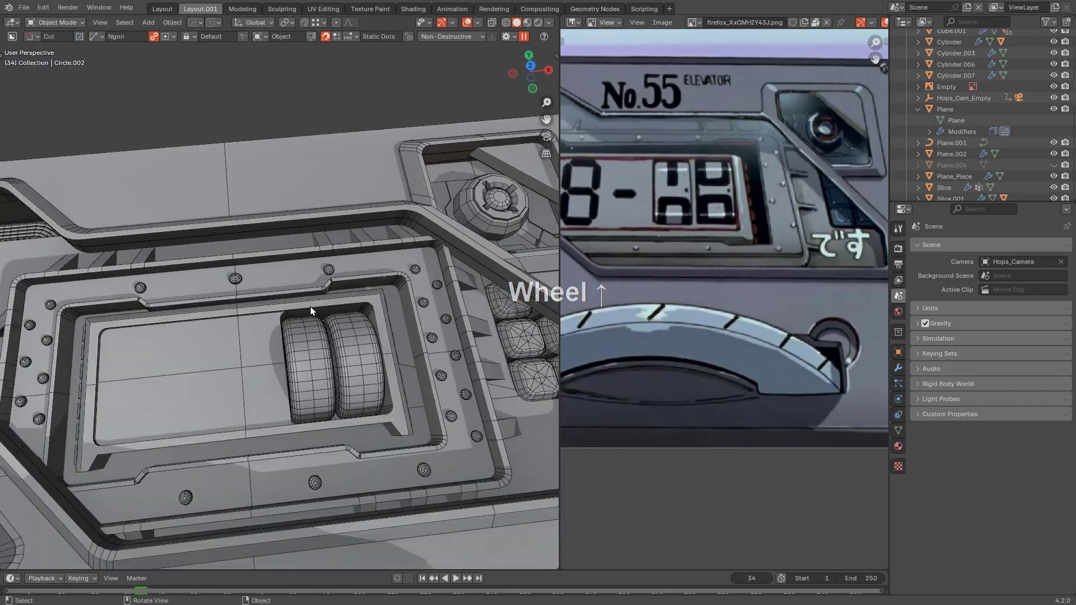
scroll(313, 311, up, 1)
click(339, 264)
key(g)
key(y)
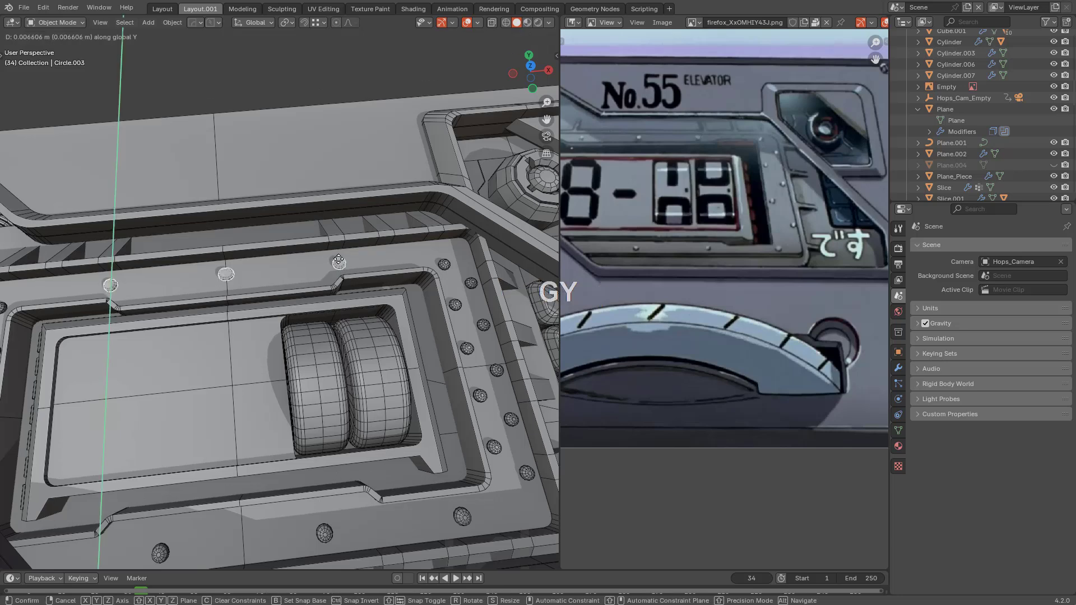
click(338, 260)
Shift the upper rivet row along X so its overlapping middle rivets separate into a row of four
key(g)
key(x)
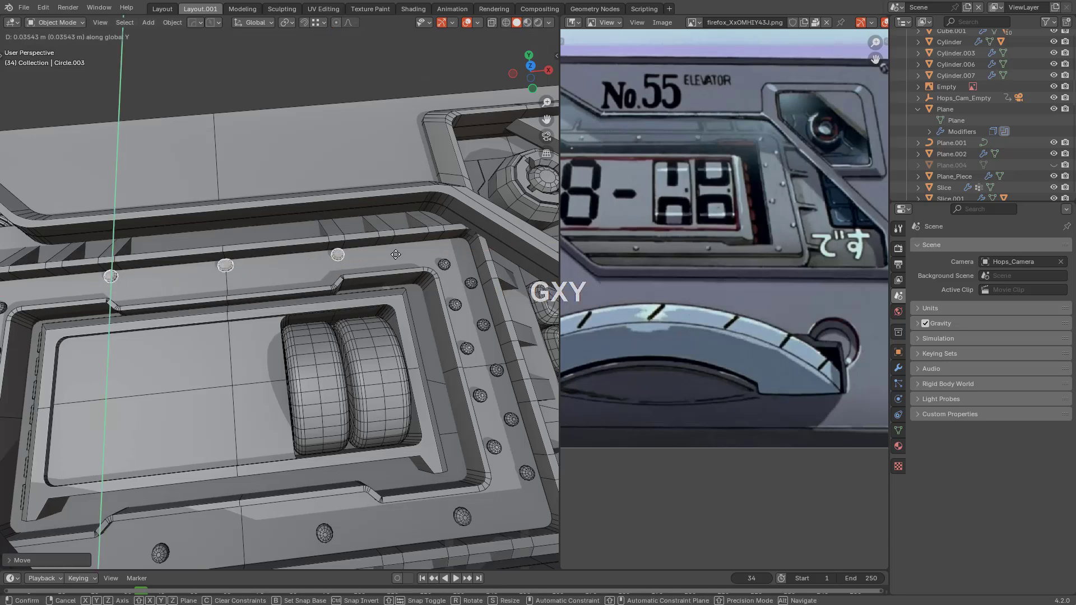
key(x)
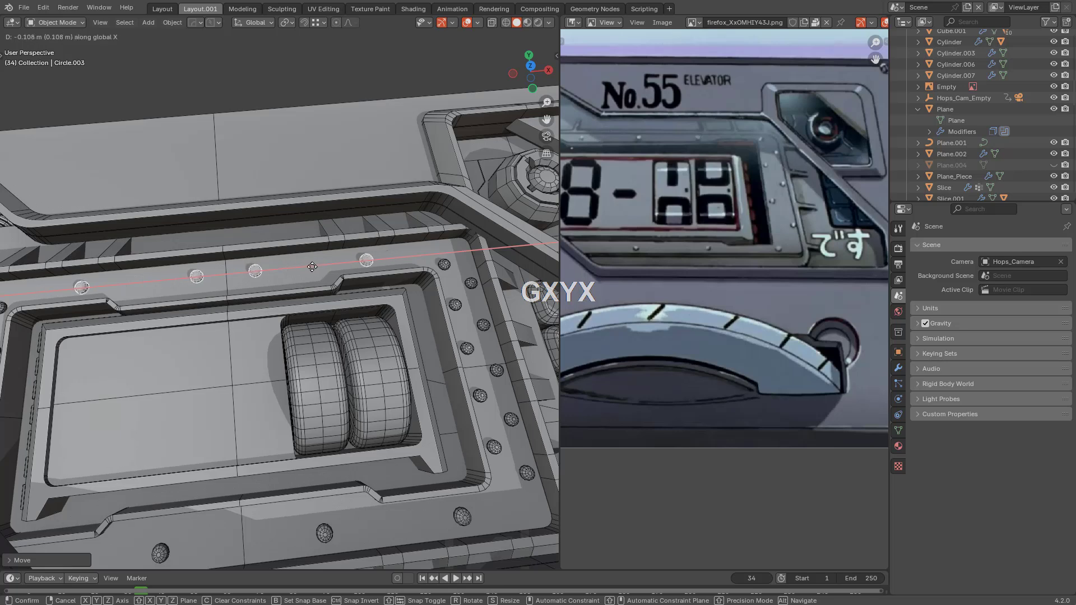
click(329, 265)
Move the upper rivet row farther along X to adjust the gap between its middle rivets
shift+middle_drag(254, 322, 317, 279)
scroll(275, 311, up, 3)
scroll(312, 296, down, 2)
scroll(333, 252, down, 1)
key(g)
key(x)
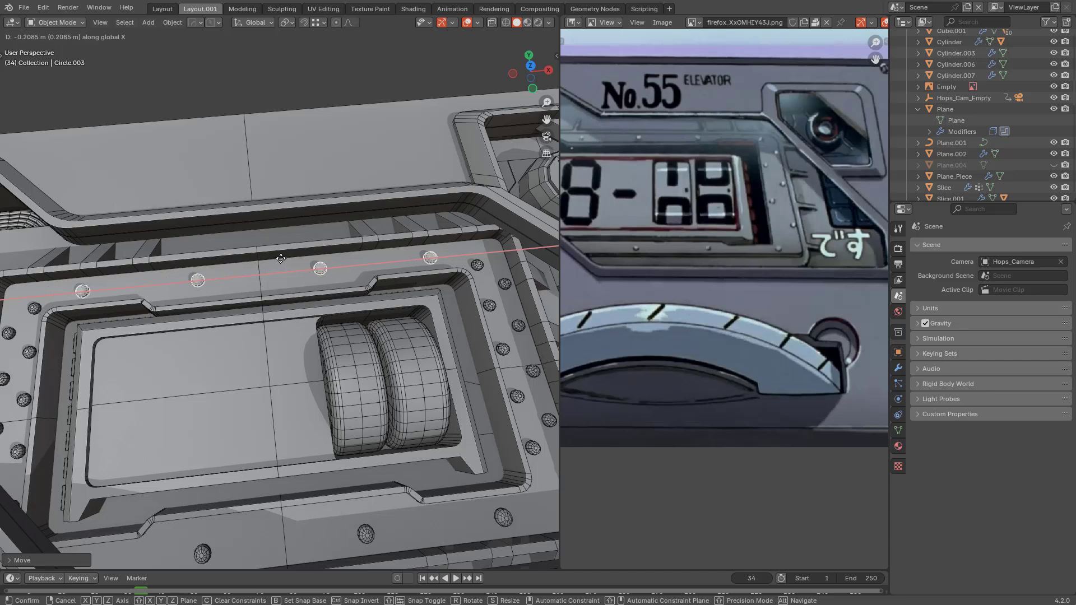
click(297, 263)
Fine-tune the upper rivets along X for even spacing between the four, and deselect them
shift+middle_drag(297, 263, 236, 312)
scroll(331, 281, up, 1)
scroll(330, 288, down, 2)
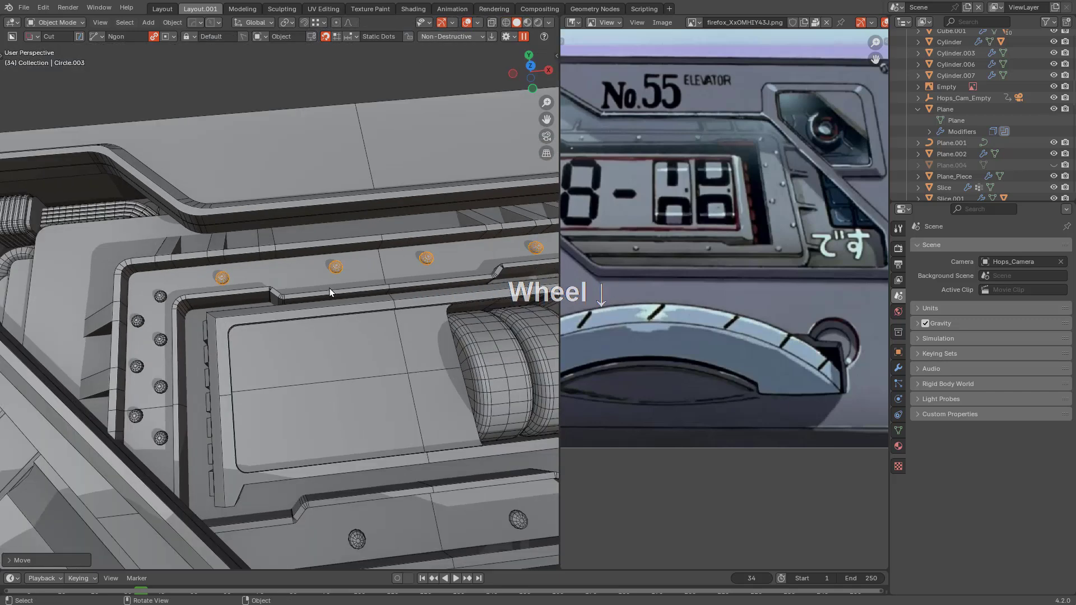
key(g)
key(y)
key(x)
click(323, 290)
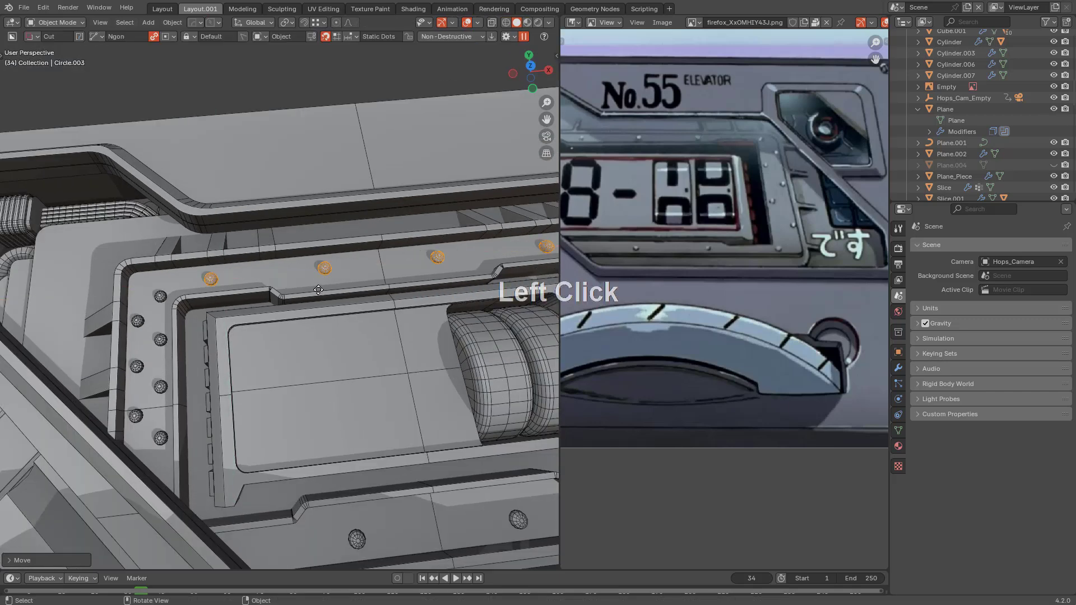
scroll(320, 291, down, 2)
middle_drag(320, 291, 329, 124)
click(329, 125)
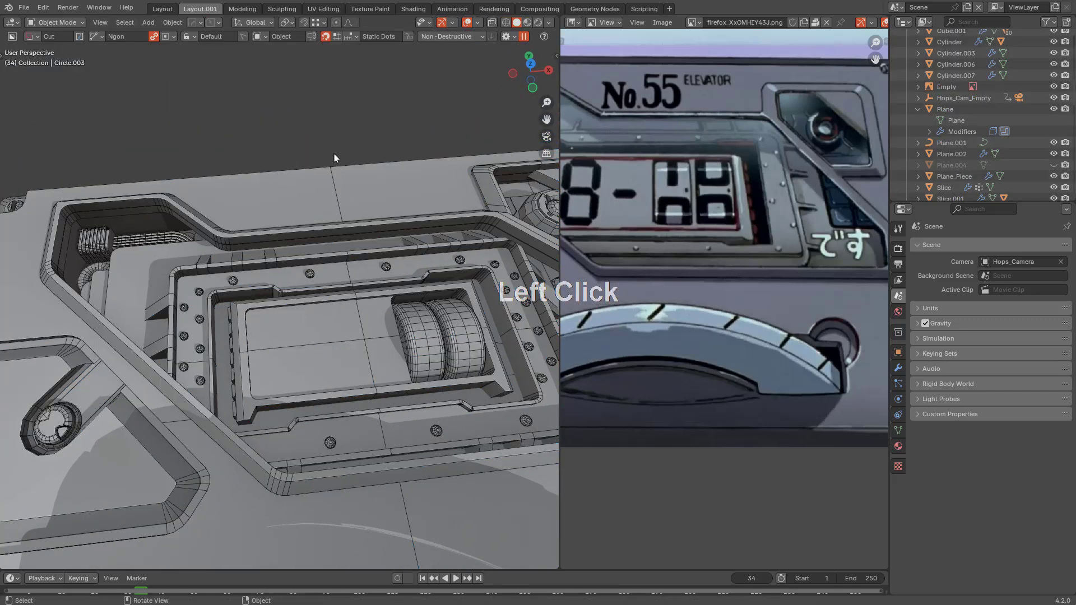
Save the scene as a new file named evapart_1_1.blend in the PowerSave folder
key(ctrl+shift+s)
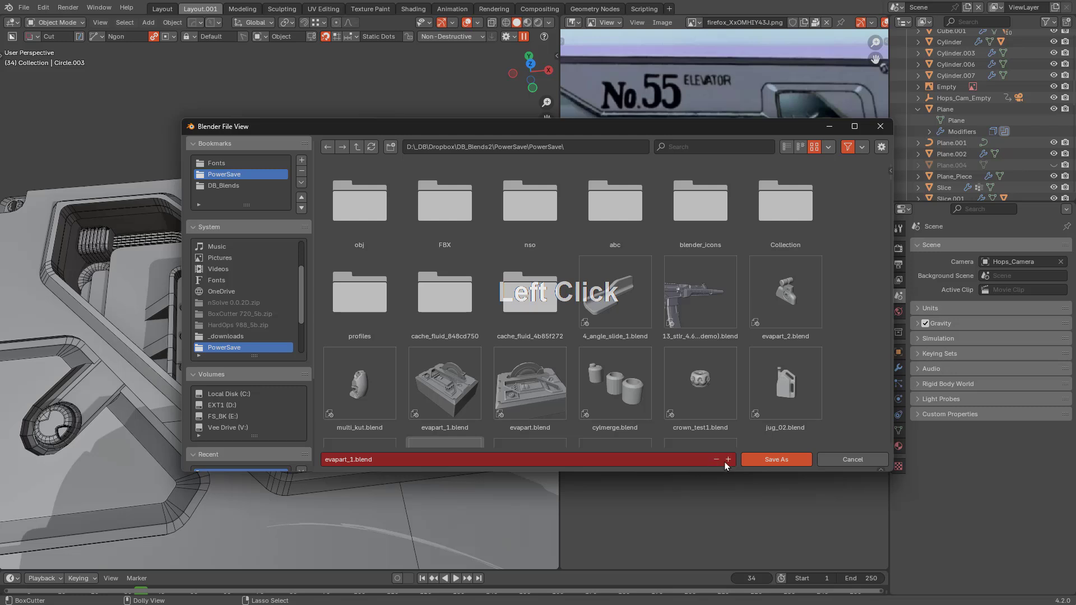
click(353, 463)
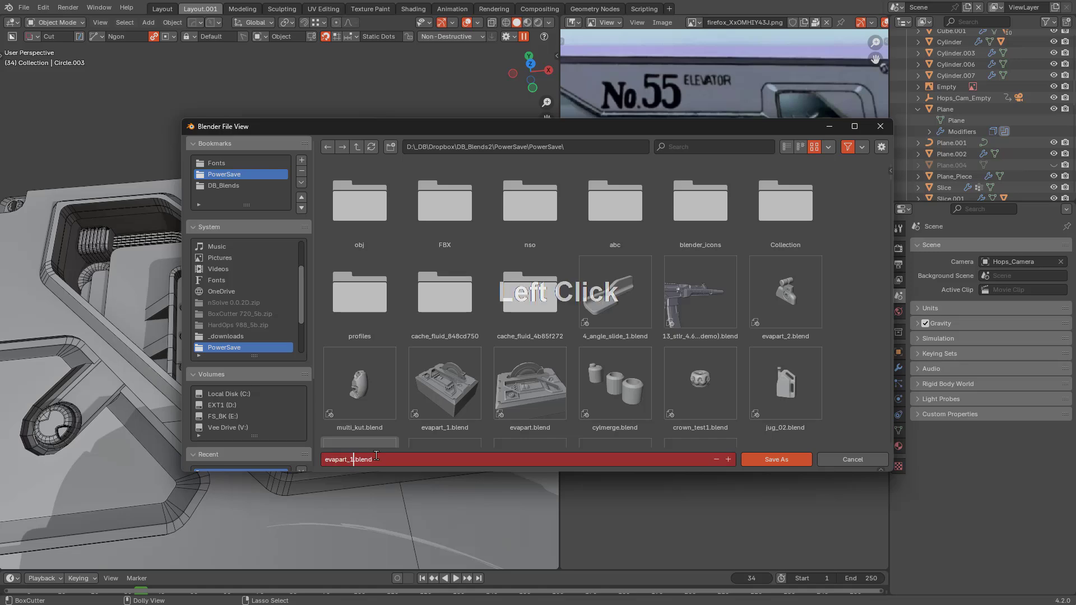
key(Return)
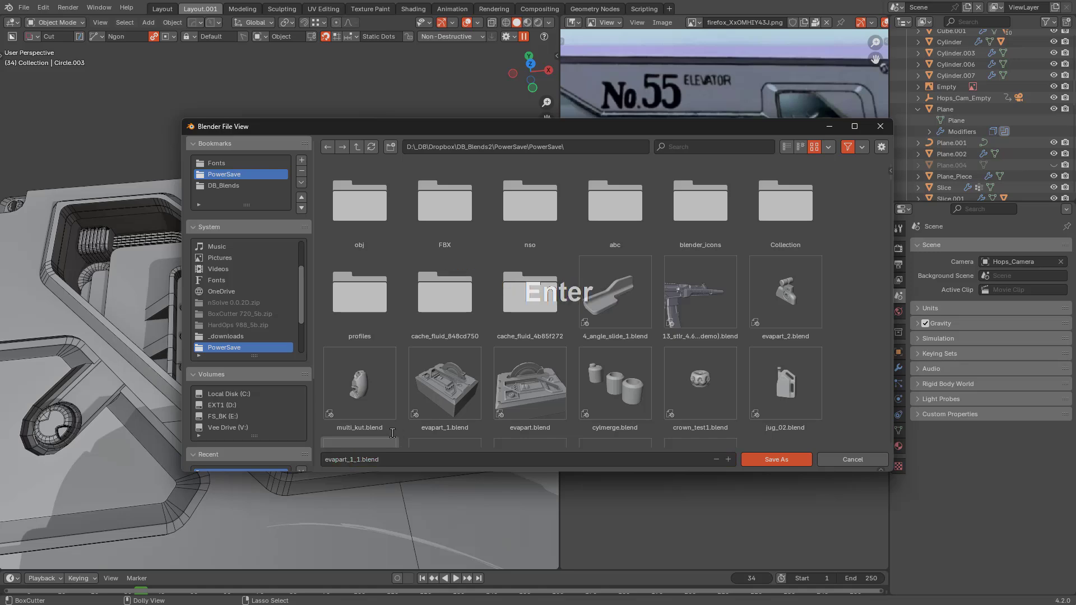
Compare the riveted frame, side recesses and panel corners with the left half of the reference image
middle_drag(392, 433, 308, 377)
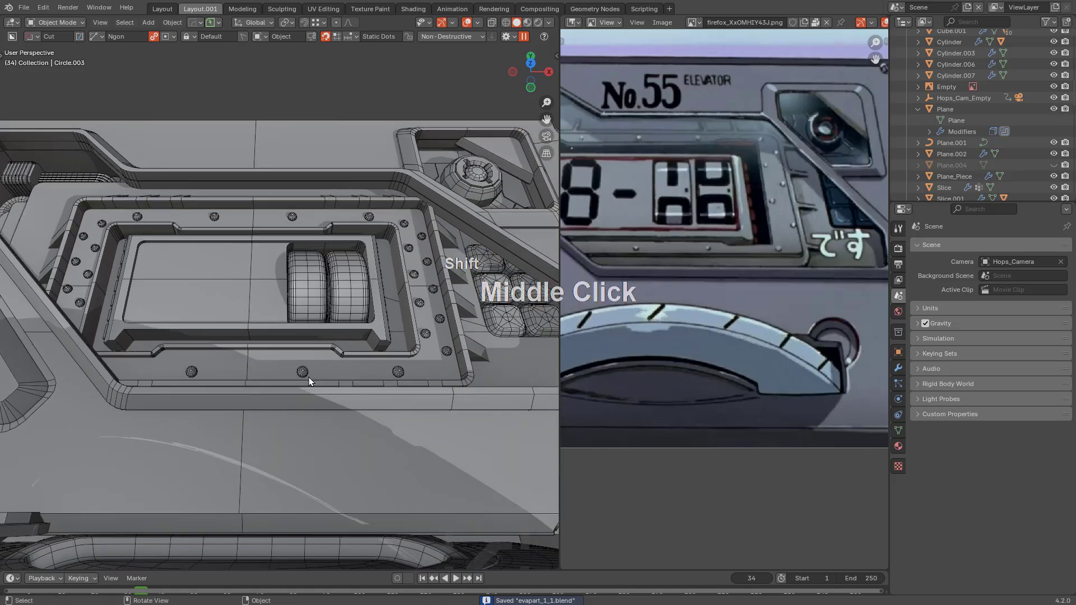
scroll(378, 360, up, 2)
middle_drag(377, 359, 398, 344)
shift+scroll(368, 329, down, 2)
scroll(378, 350, up, 2)
middle_drag(398, 344, 419, 350)
shift+middle_drag(419, 350, 342, 349)
middle_drag(342, 348, 314, 349)
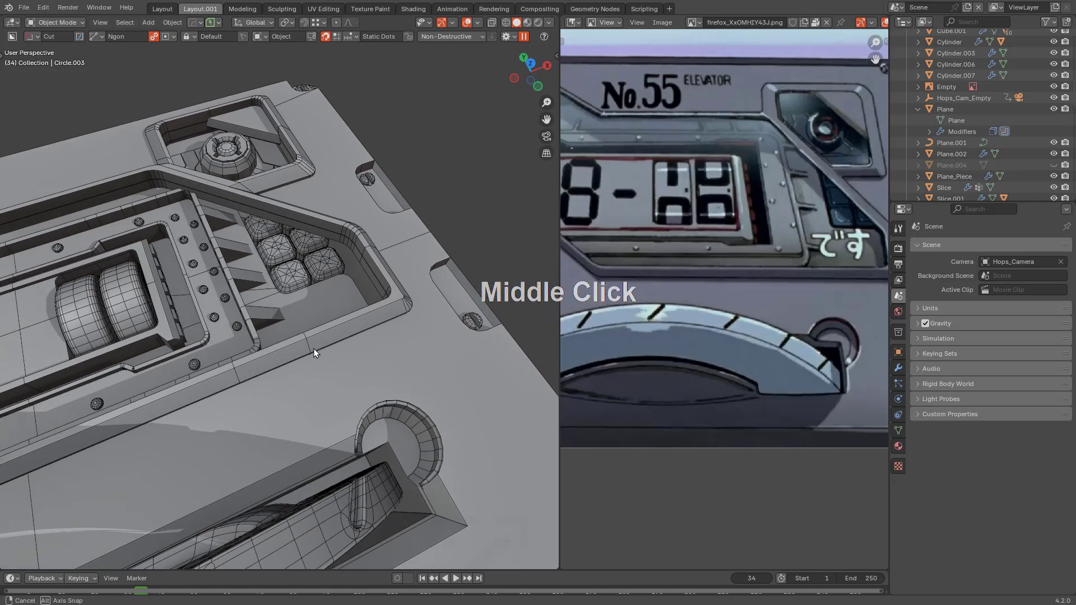
middle_drag(694, 170, 808, 175)
middle_drag(645, 224, 701, 217)
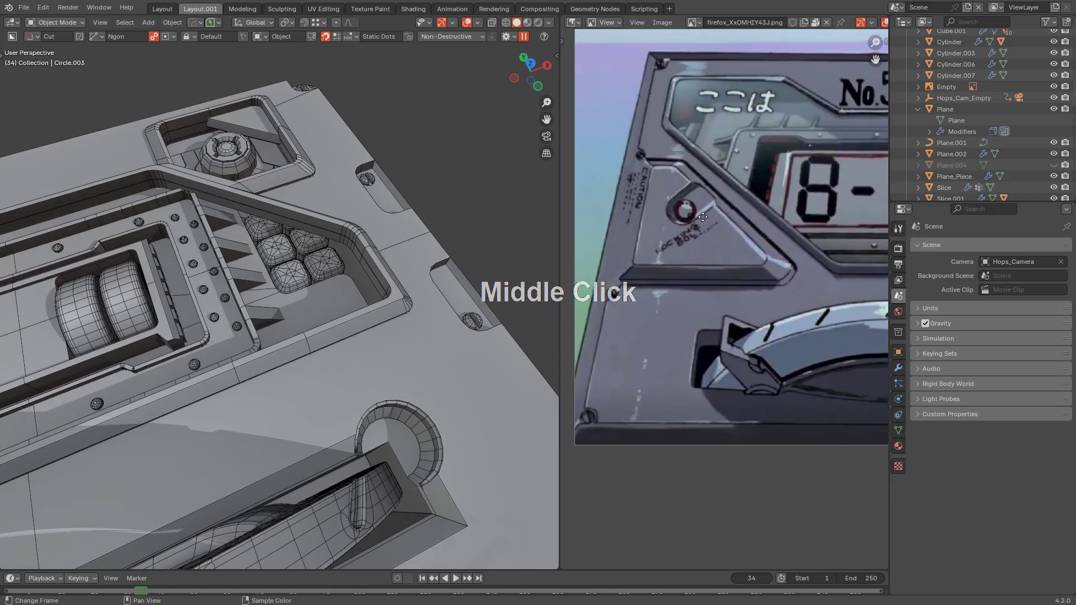
Select the round domed knob inside its recess and open its mesh in Edit Mode
shift+middle_drag(243, 311, 392, 250)
middle_drag(392, 249, 398, 280)
scroll(364, 220, down, 2)
scroll(369, 277, up, 8)
scroll(366, 278, down, 5)
click(388, 282)
key(Tab)
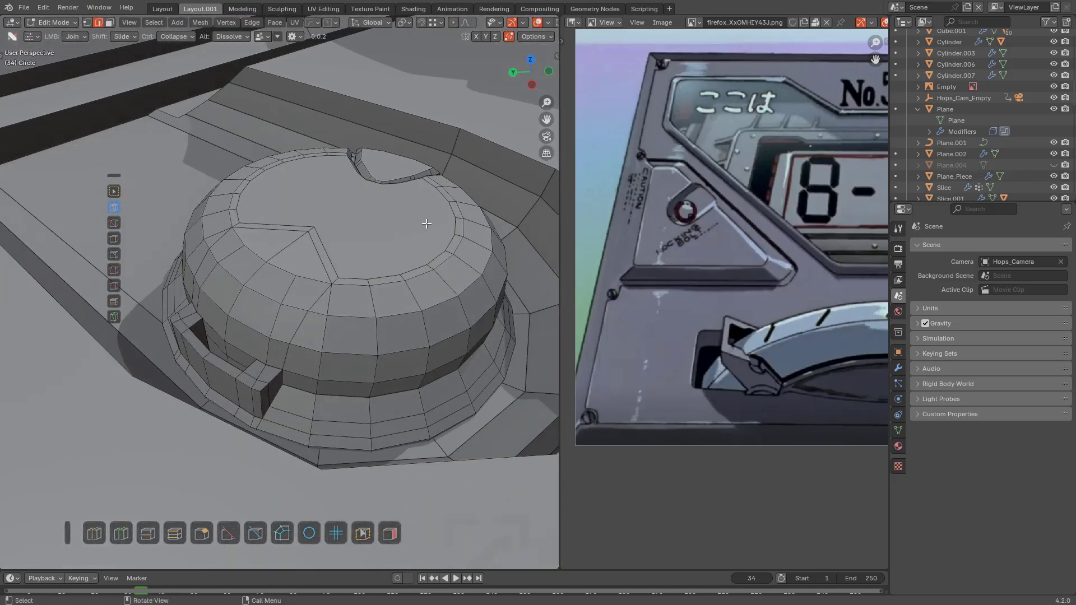
Slide the two inner corner vertices of the wedge on the dome's top outward toward the round rim
middle_drag(426, 223, 413, 260)
scroll(294, 282, up, 5)
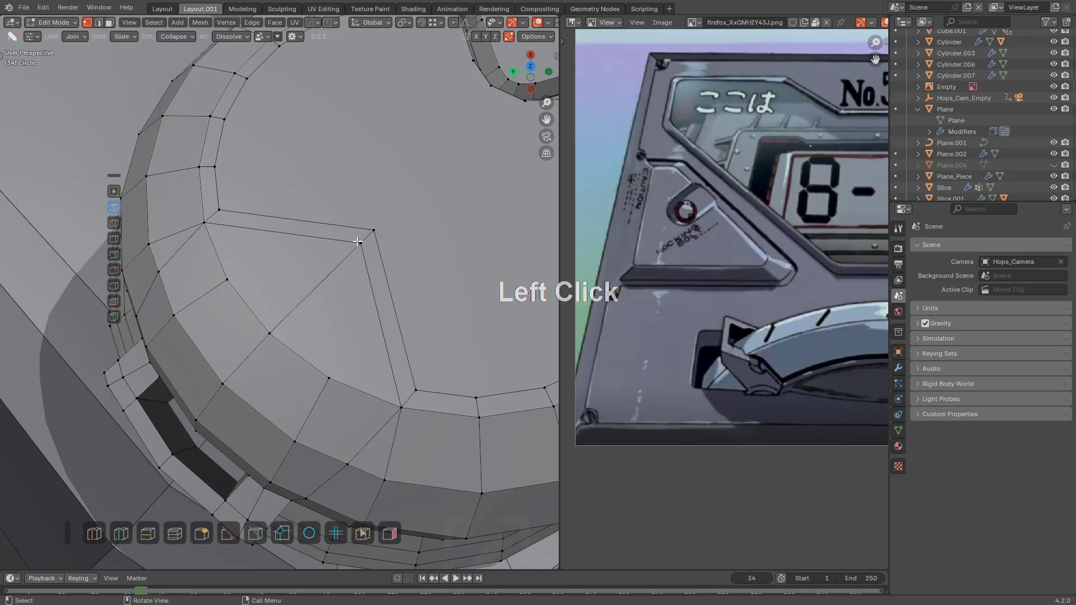
key(g)
key(g)
click(296, 322)
key(g)
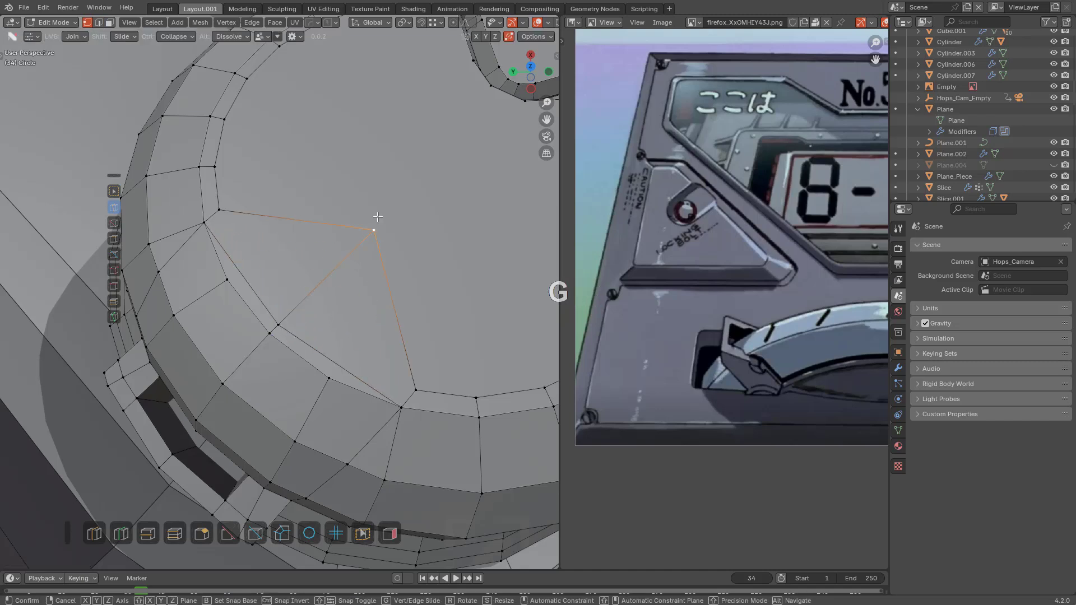
key(g)
click(291, 306)
Try adding a loop cut through the reshaped wedge on the dome's rim, and undo it
key(alt+a)
key(ctrl+r)
click(252, 259)
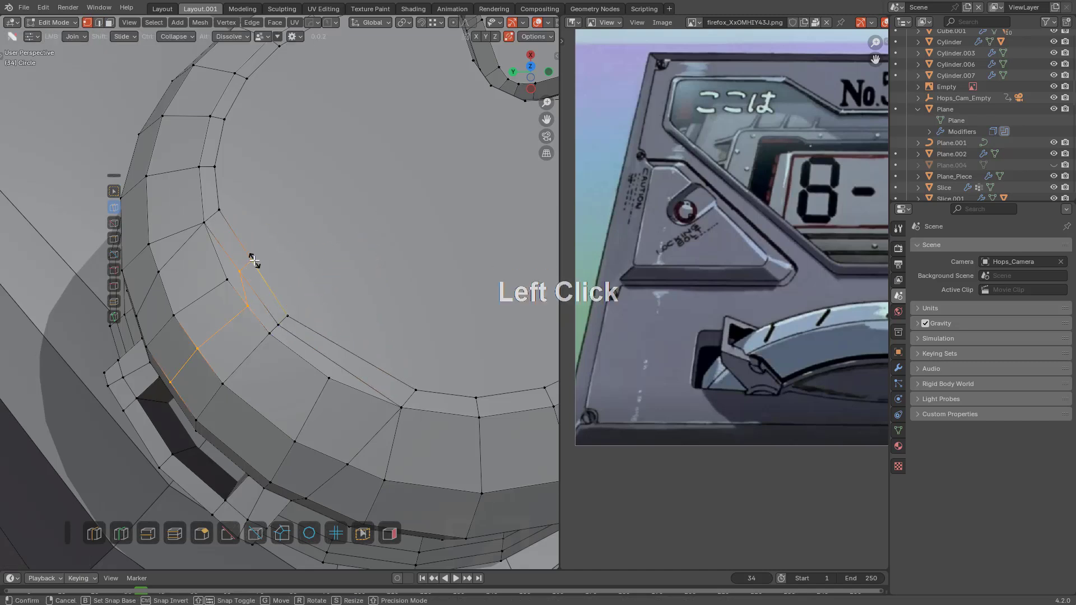
right_click(252, 260)
key(ctrl+z)
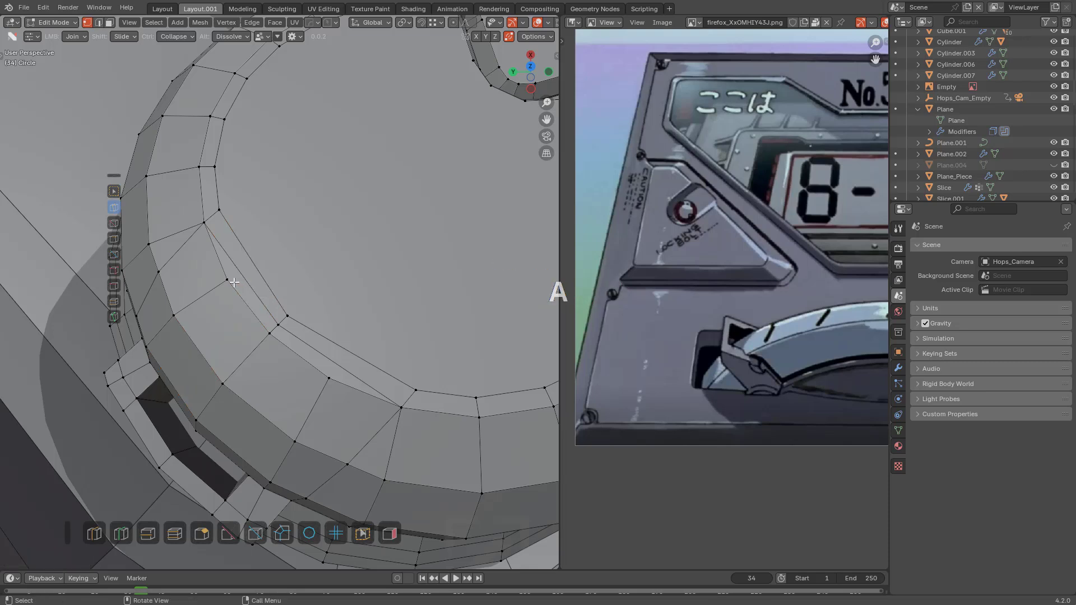
Knife two edges across the narrow band inside the dome's rim and slide its vertices to even out the spacing
key(k)
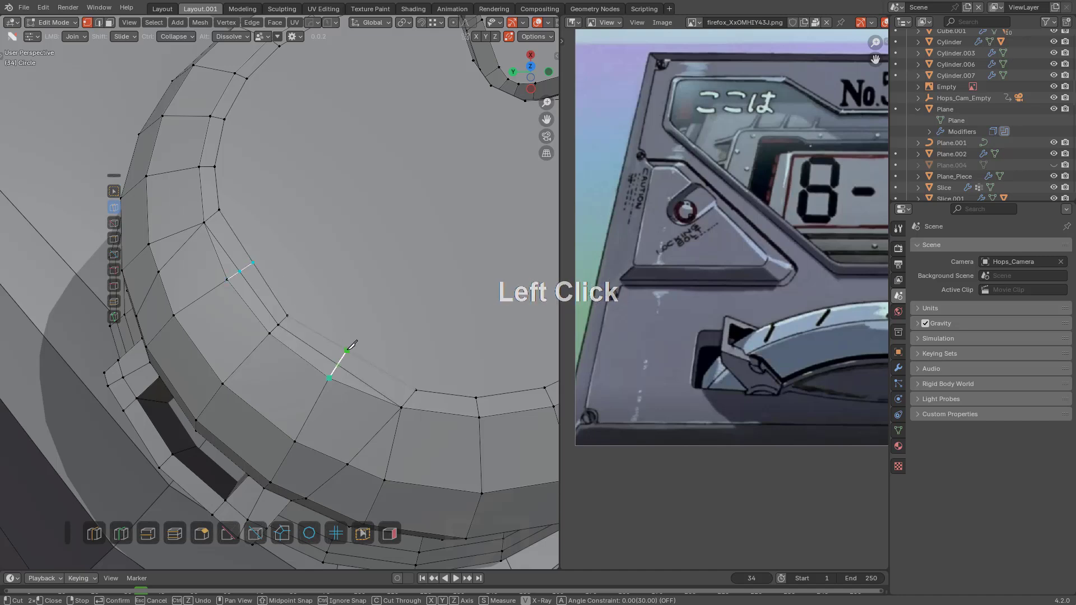
key(space)
shift+drag(332, 366, 317, 388)
shift+drag(280, 326, 262, 343)
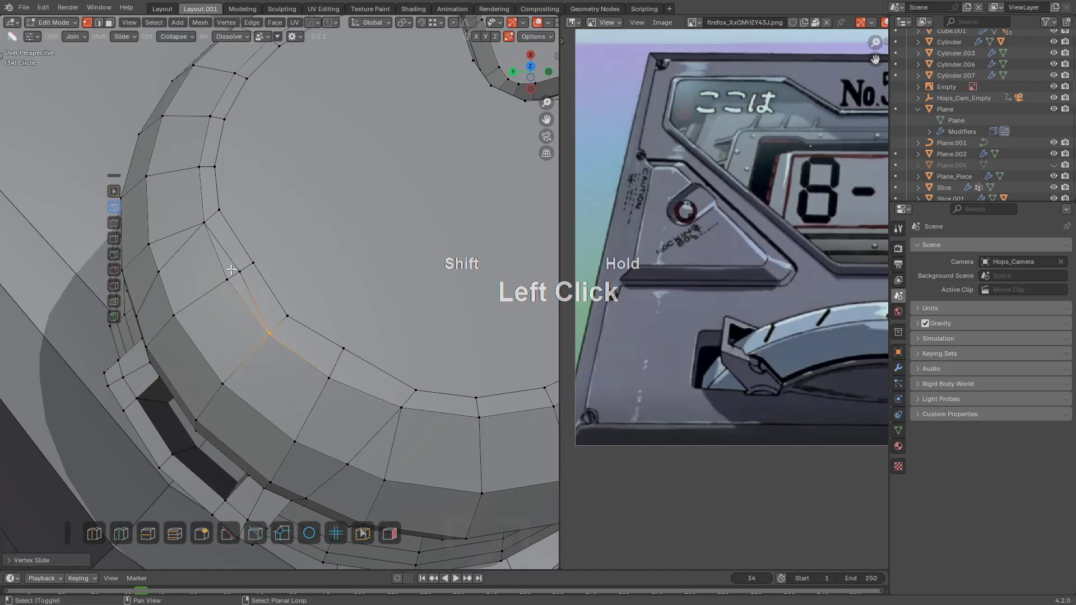
mouse_move(239, 272)
shift+mouse_down()
mouse_move(208, 295)
mouse_move(246, 267)
shift+mouse_up()
shift+drag(348, 352, 342, 364)
shift+drag(419, 387, 408, 385)
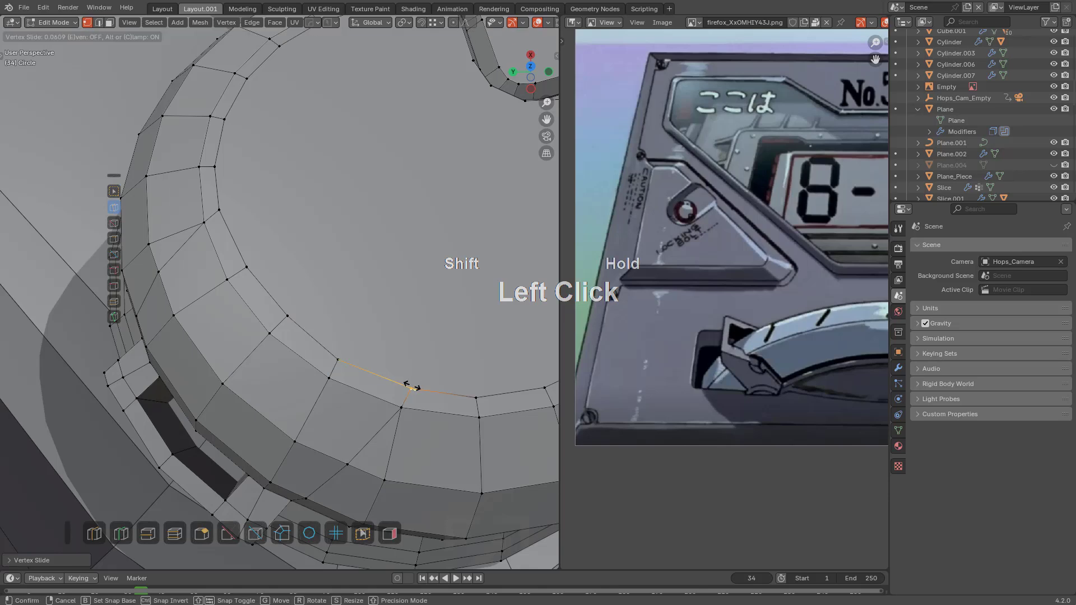
Inset the dome's large flat top face by about 0.0025 m
middle_drag(408, 385, 367, 358)
shift+middle_drag(367, 359, 308, 352)
key(Tab)
key(Tab)
scroll(358, 288, up, 3)
key(3)
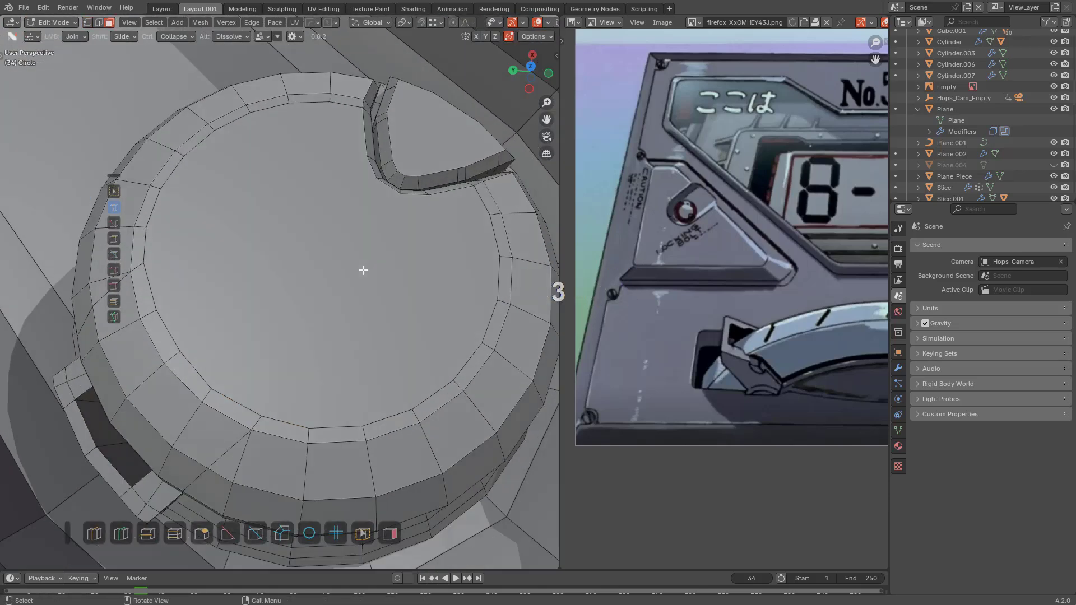
click(419, 316)
key(i)
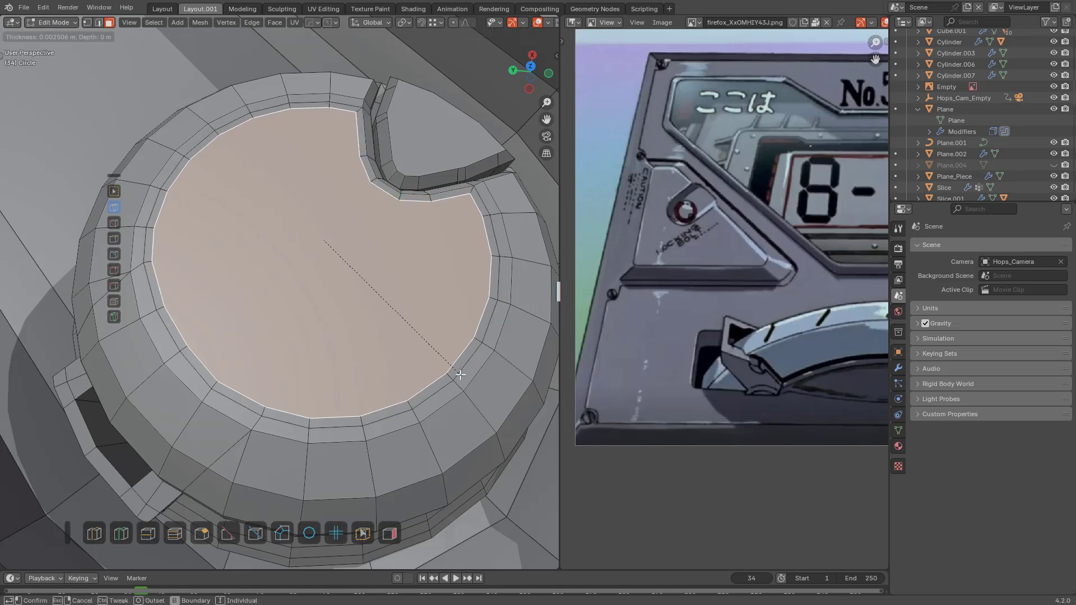
click(455, 373)
Delete the inset top face to open the dome's top, and show the item properties
middle_drag(455, 373, 294, 294)
key(x)
click(352, 320)
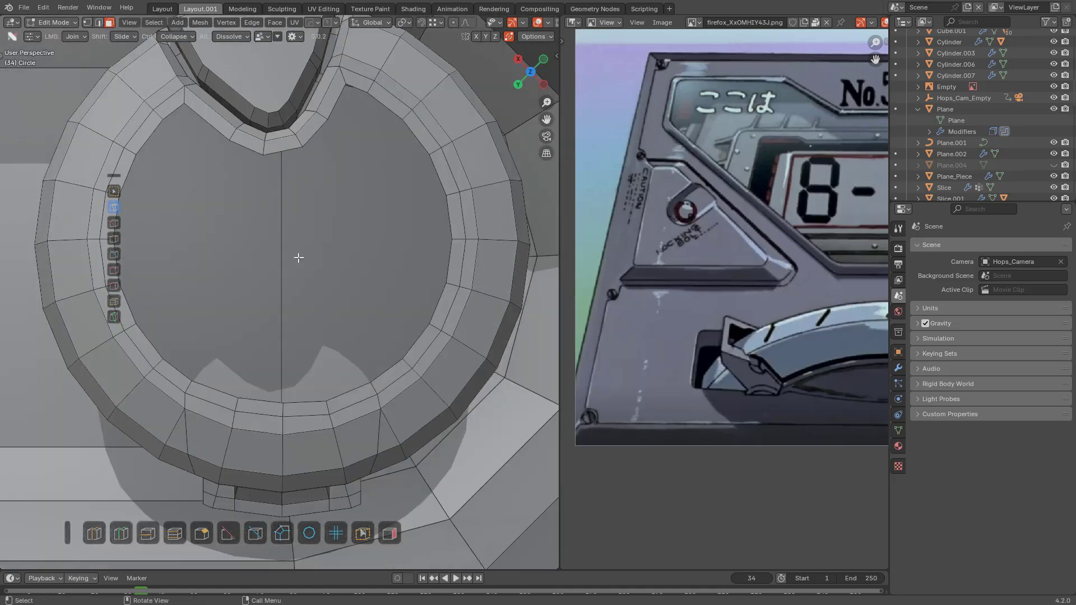
key(n)
scroll(336, 216, down, 4)
middle_drag(353, 200, 272, 259)
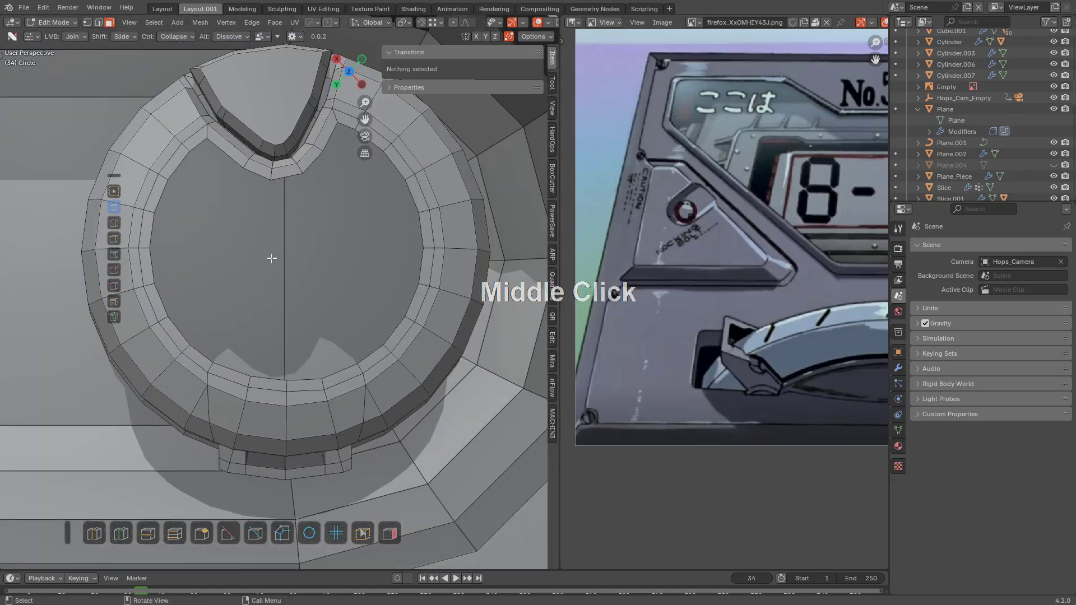
Fill the lower part of the opening with successive quad strips spanning from one side of the rim to the other
click(152, 257)
shift+middle_drag(341, 248, 325, 308)
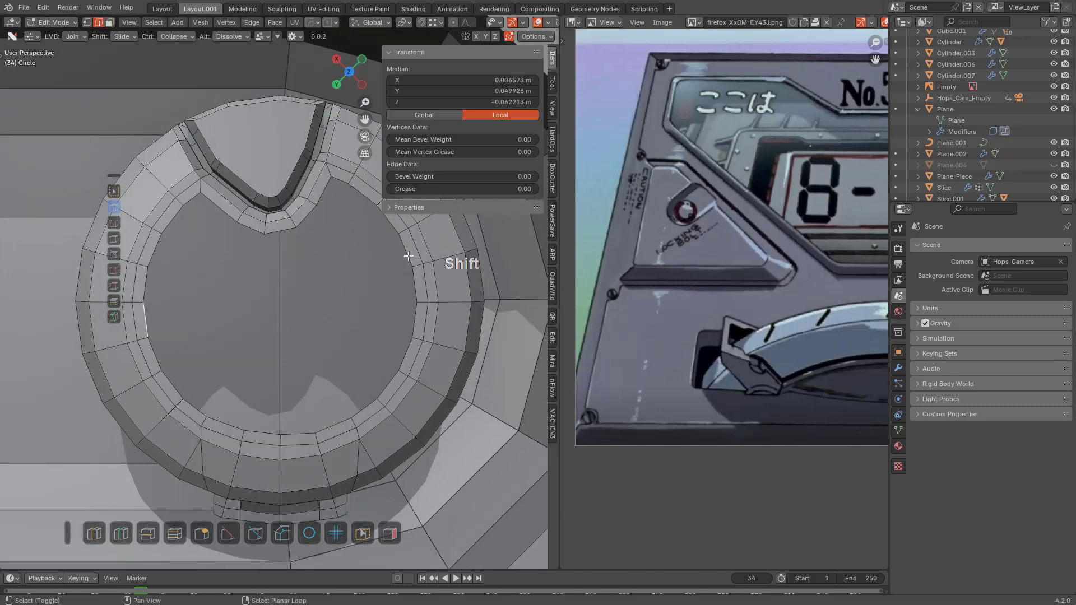
key(f)
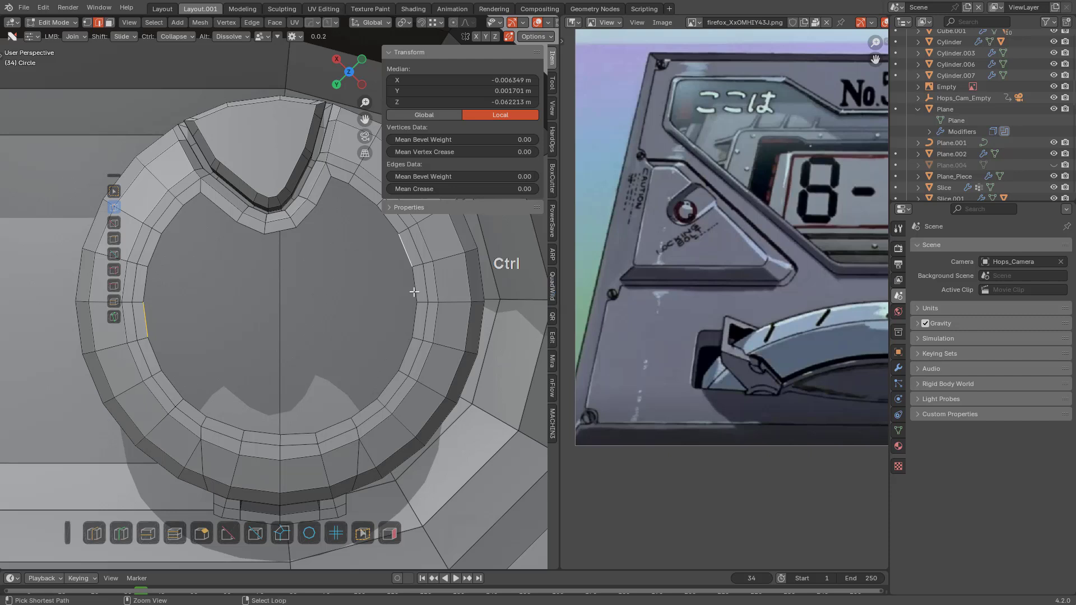
key(f)
click(373, 309)
key(f)
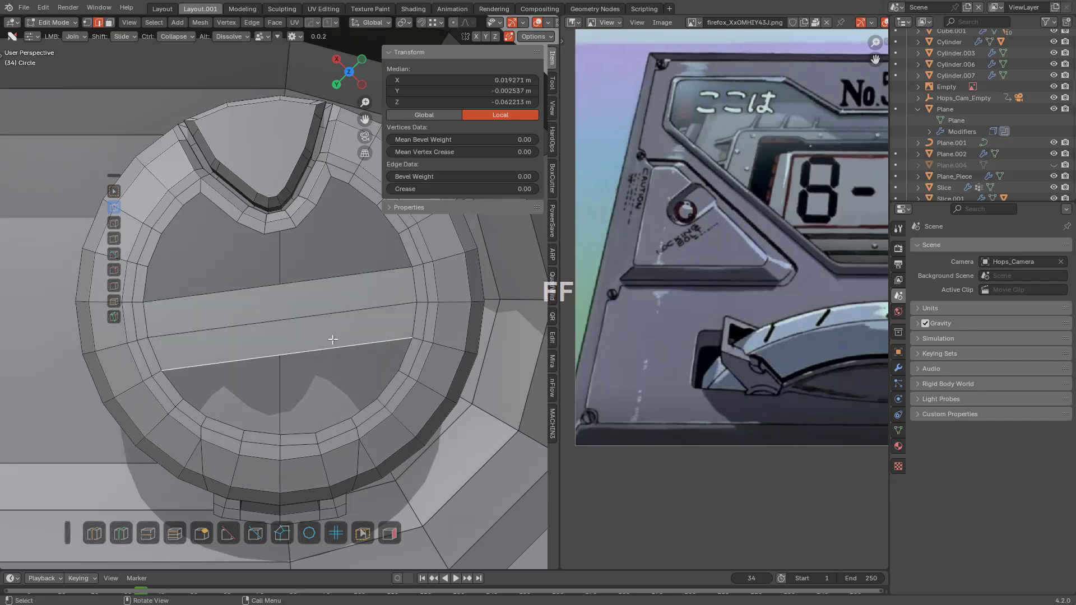
key(f)
key(f)
Add three loop cuts running through the stacked quad strips on the dome's top
key(ctrl+r)
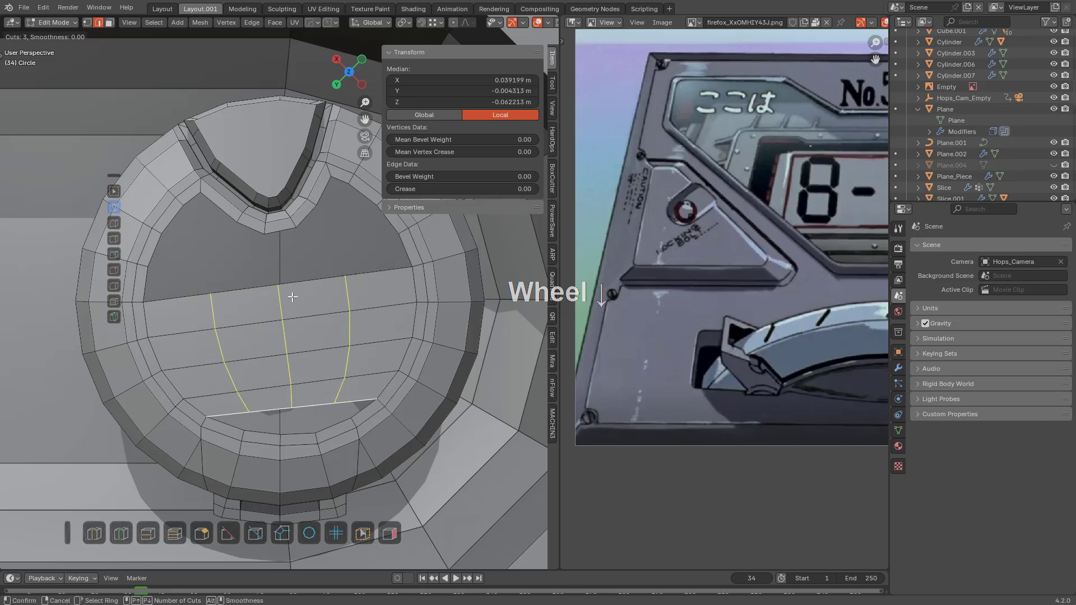
click(292, 297)
key(alt+a)
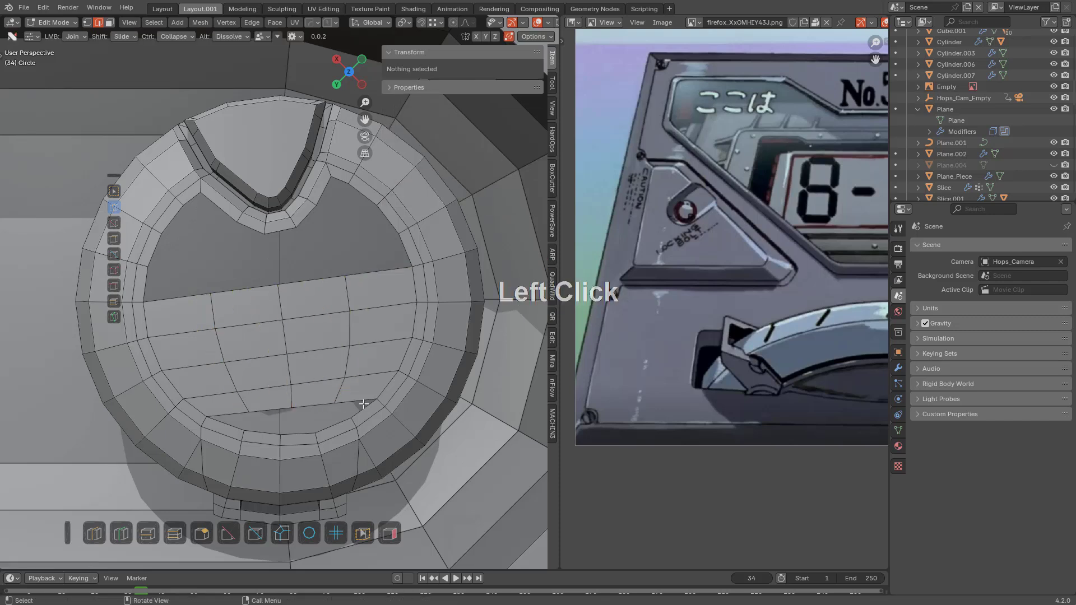
Try filling the remaining gap at the lower rim with faces, and undo it
click(363, 403)
key(f)
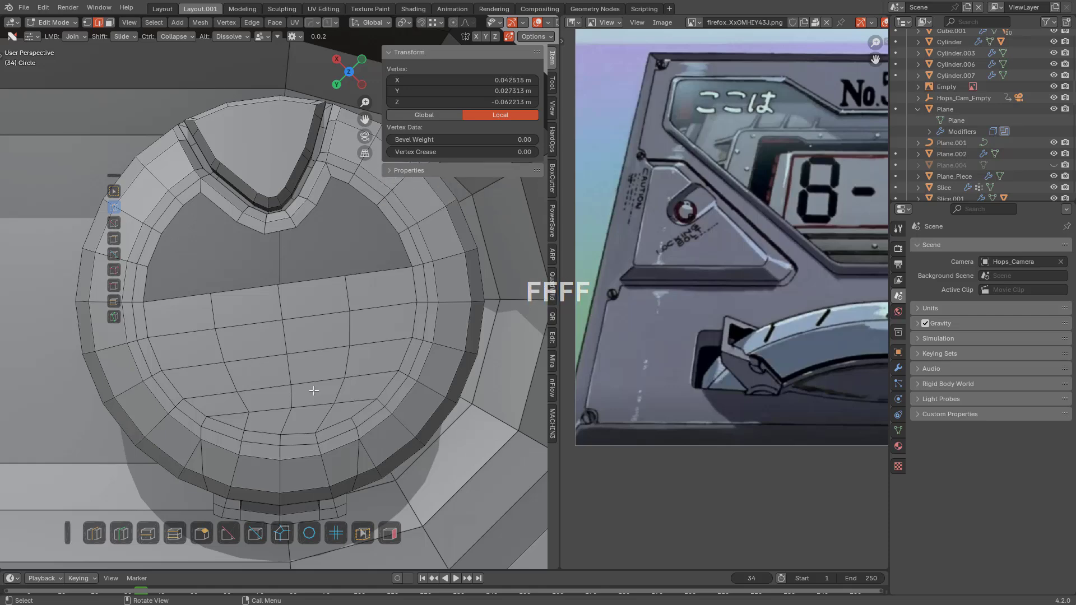
key(ctrl+z)
key(ctrl+z)
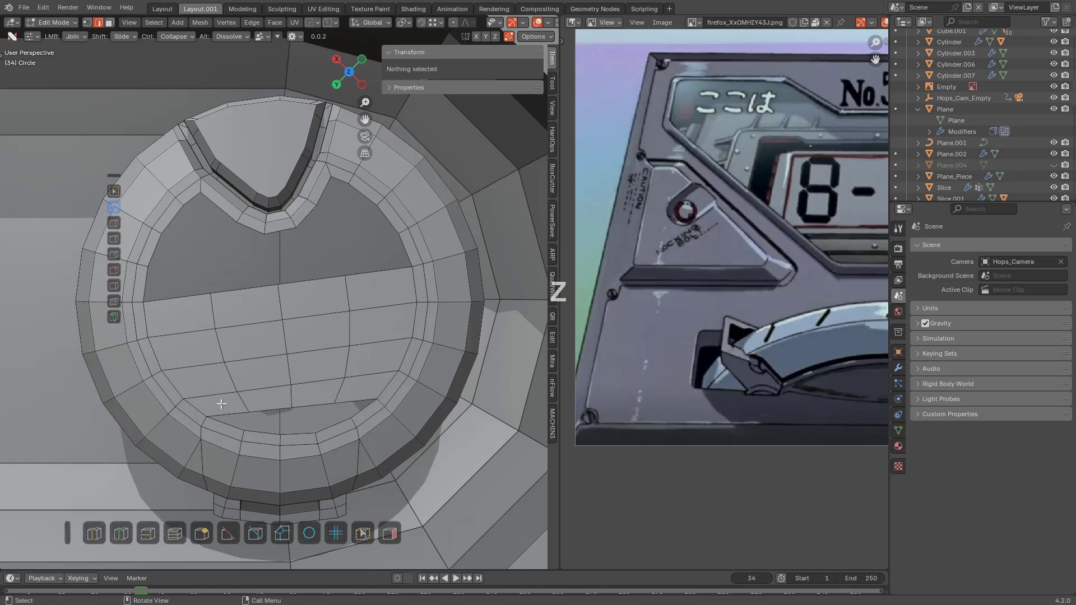
Dissolve the middle lengthwise cut through the strips and fill the remaining gap along the lower rim with faces
click(224, 421)
key(f)
scroll(305, 420, up, 3)
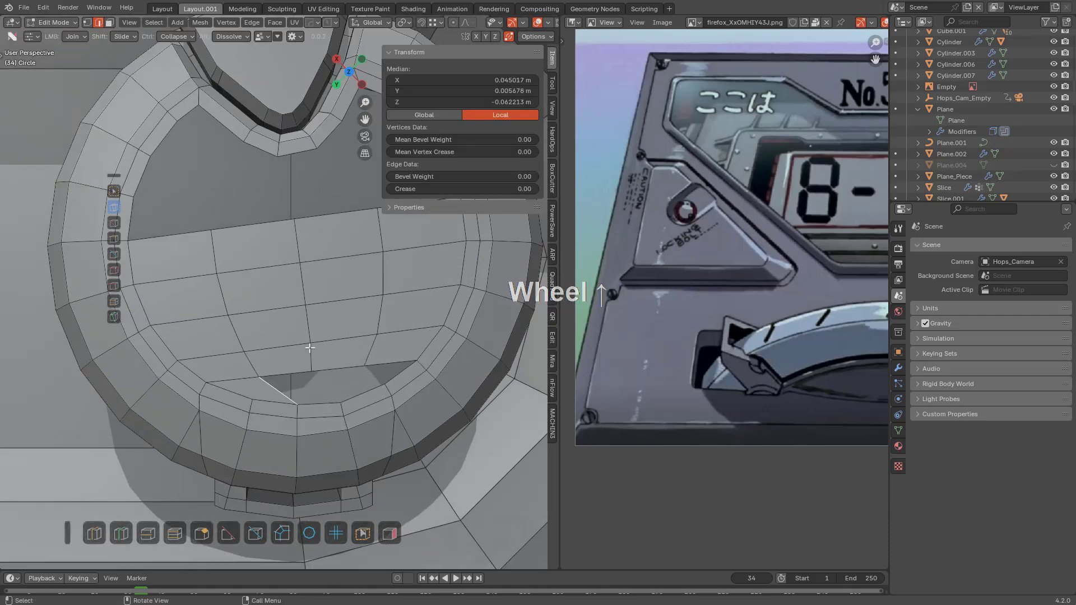
key(ctrl+x)
click(460, 427)
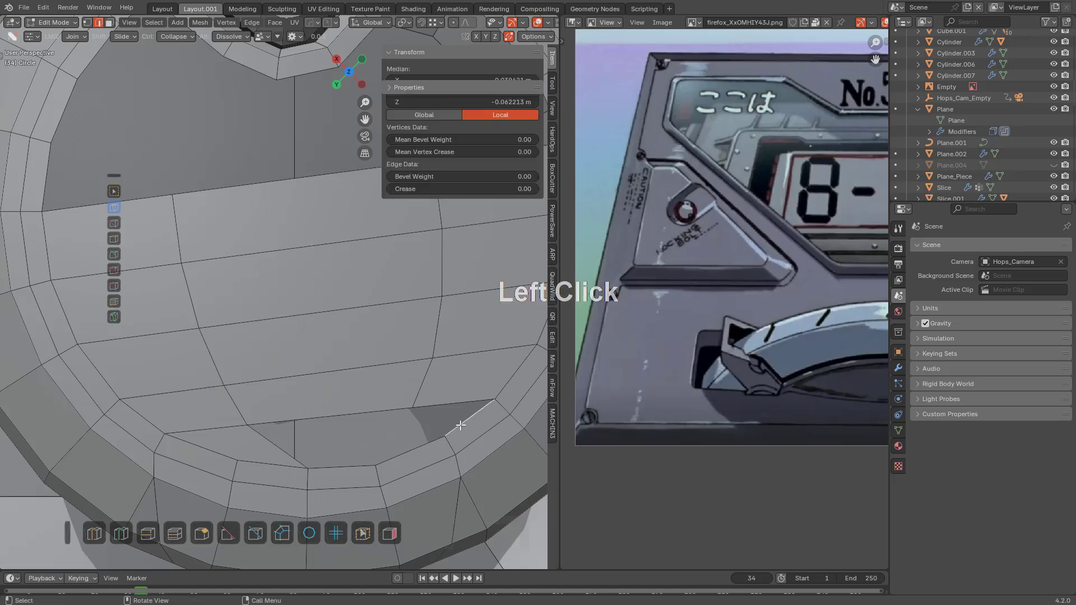
key(f)
key(f)
scroll(333, 327, down, 5)
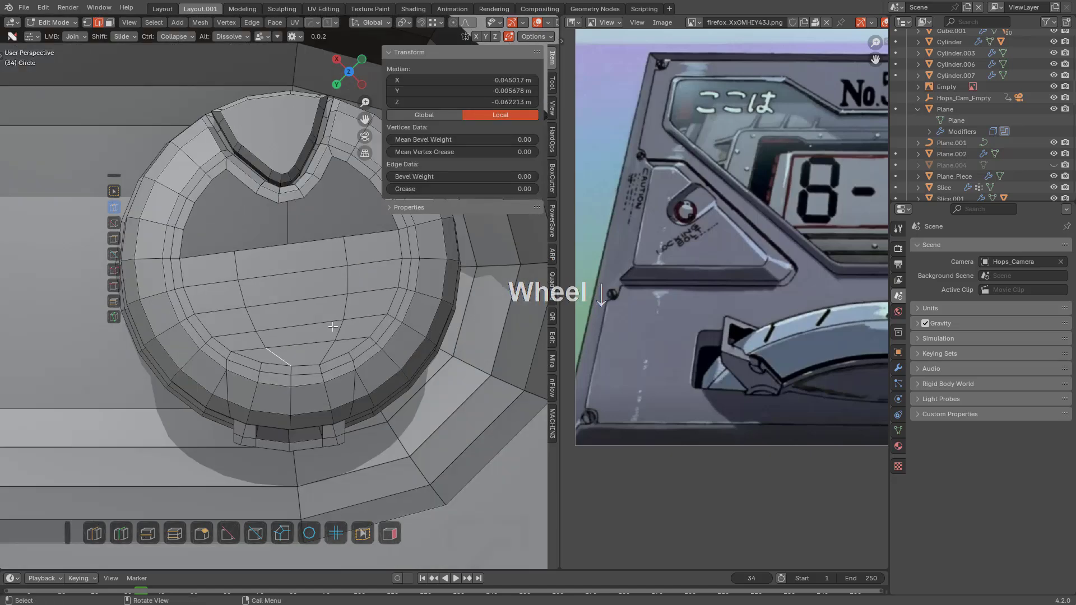
Fill a face between the notch's tip and the middle edge of the uppermost quad strip
key(alt+a)
scroll(332, 312, up, 2)
shift+middle_drag(303, 255, 259, 321)
click(339, 235)
shift+click(339, 297)
key(f)
Add a loop cut across the face below the notch, and scale it and the strip edge beneath to smooth the outline
key(ctrl+r)
click(293, 335)
right_click(400, 331)
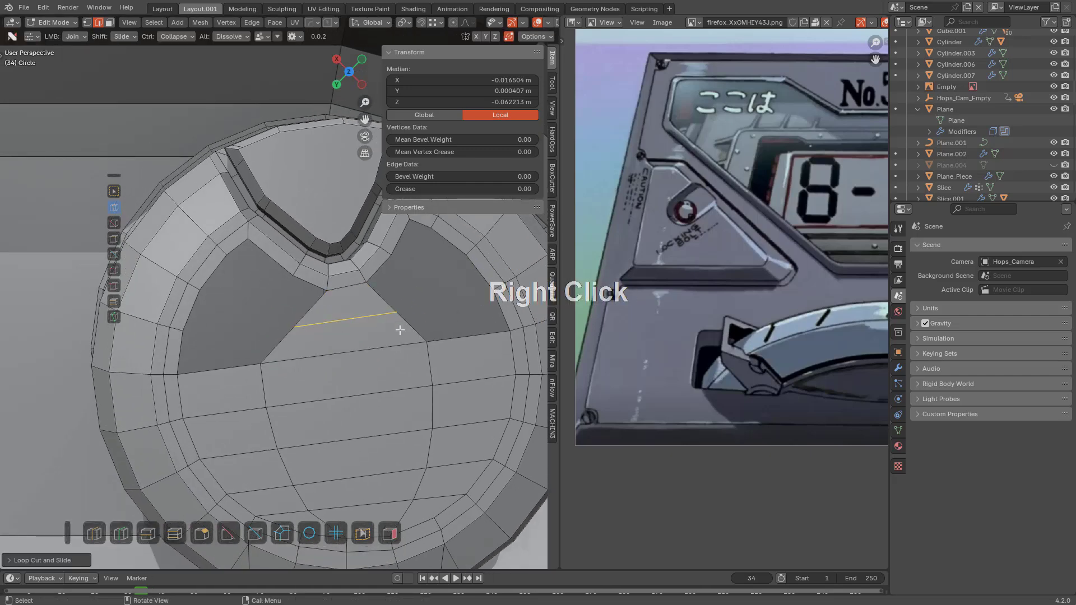
key(s)
click(349, 372)
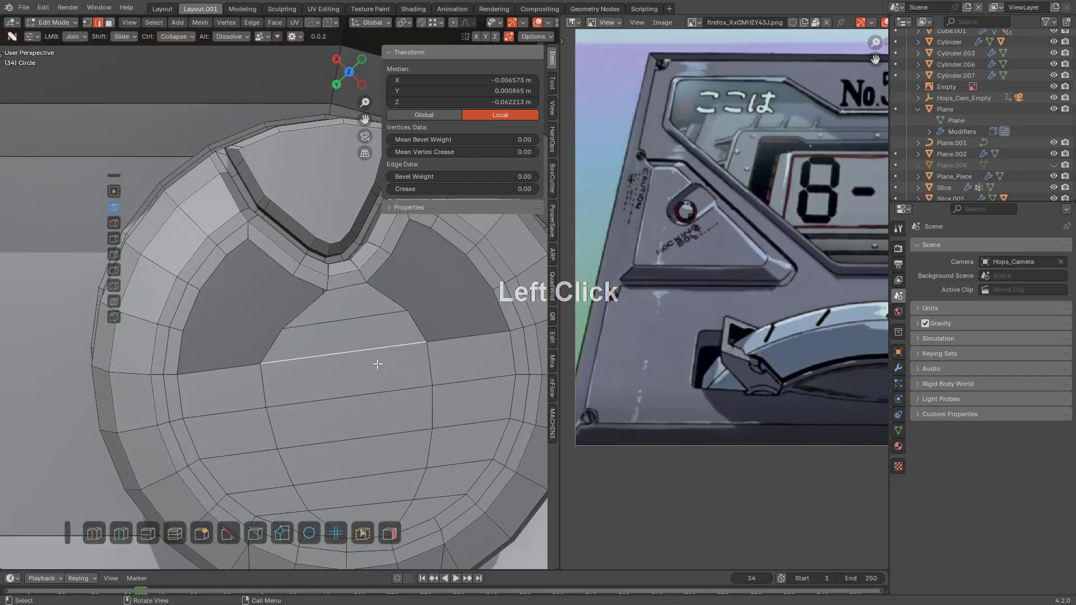
key(s)
click(248, 343)
Fill two rows of quads on each side of the central faces, connecting them to the rim band
key(alt+a)
click(260, 350)
key(f)
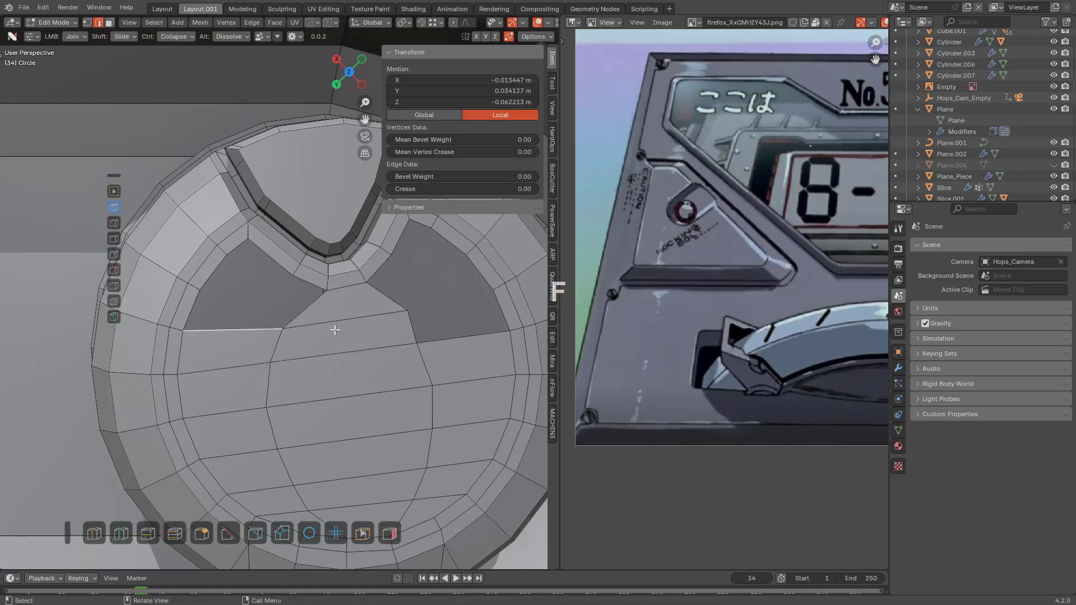
shift+middle_drag(452, 334, 395, 294)
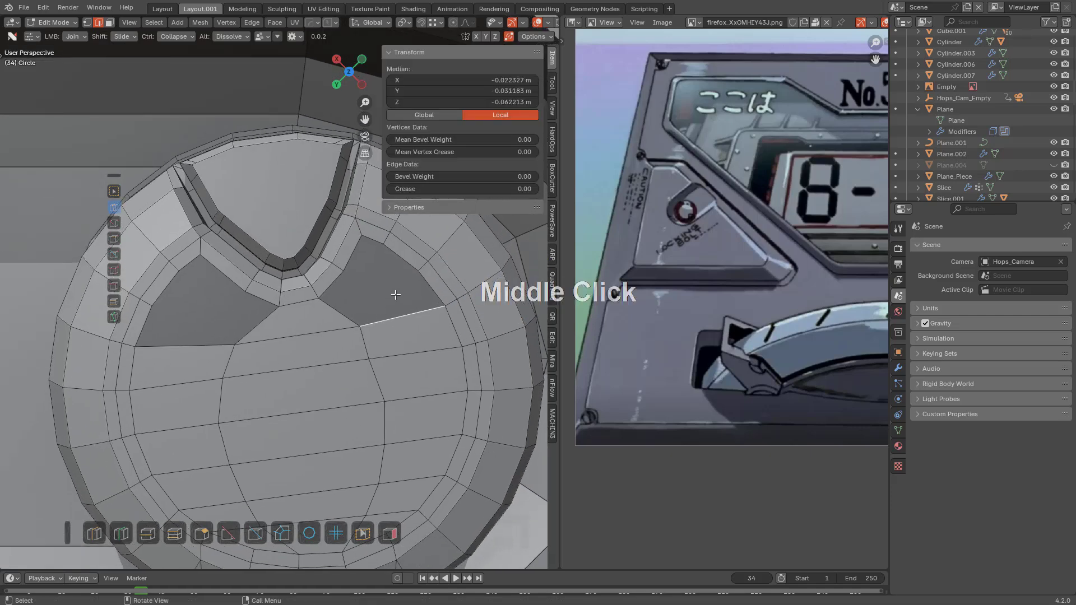
click(329, 302)
key(f)
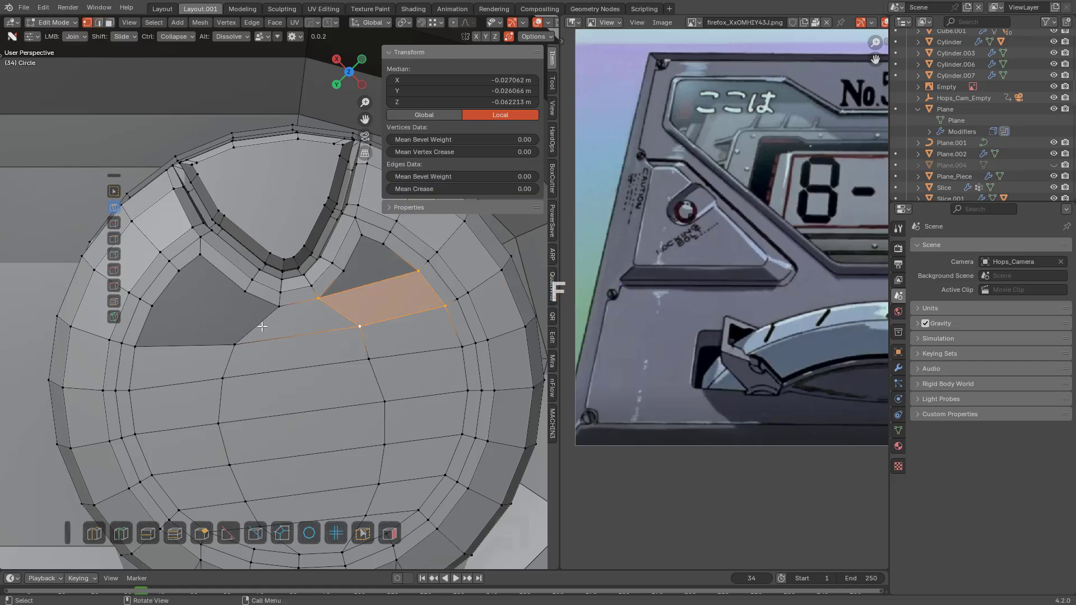
middle_drag(446, 305, 336, 319)
click(367, 349)
shift+click(271, 353)
key(f)
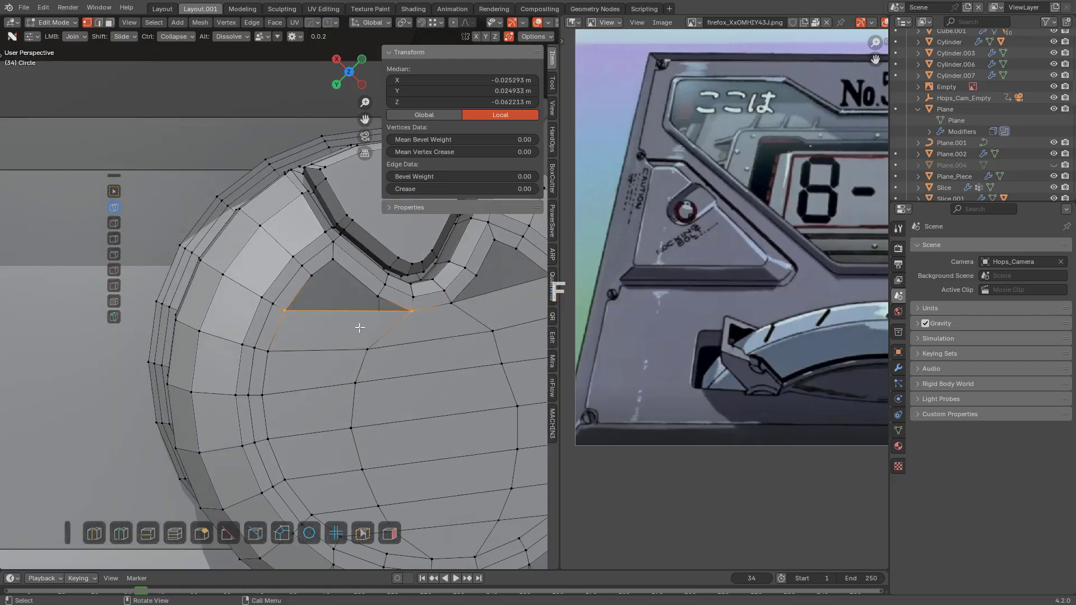
Fill another face on each side of the notch between its edge and the rim, narrowing both remaining openings
key(alt+a)
middle_drag(274, 350, 319, 309)
click(307, 271)
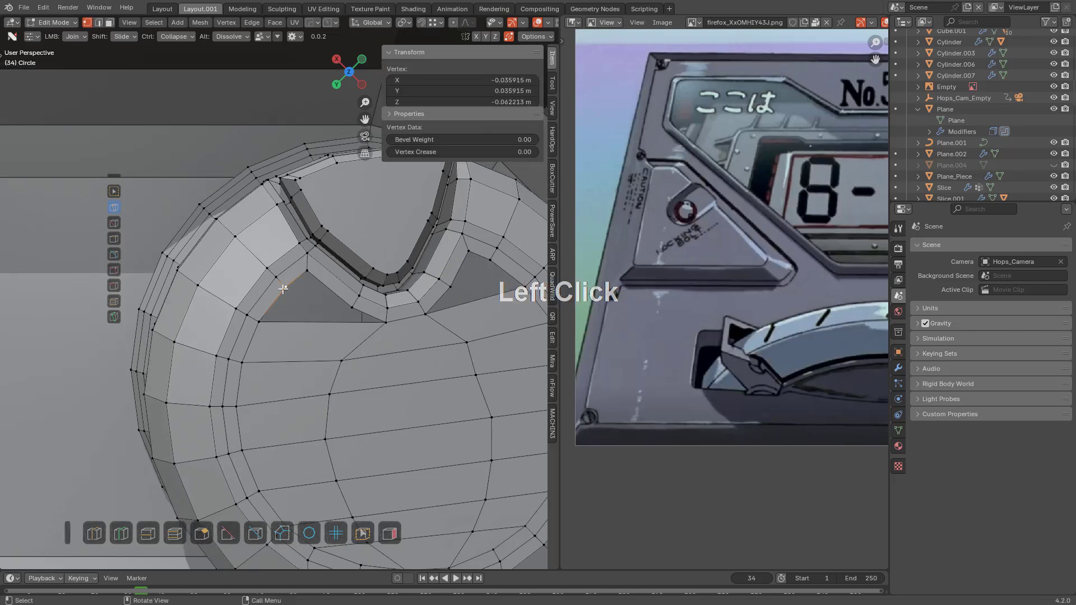
shift+click(386, 322)
key(f)
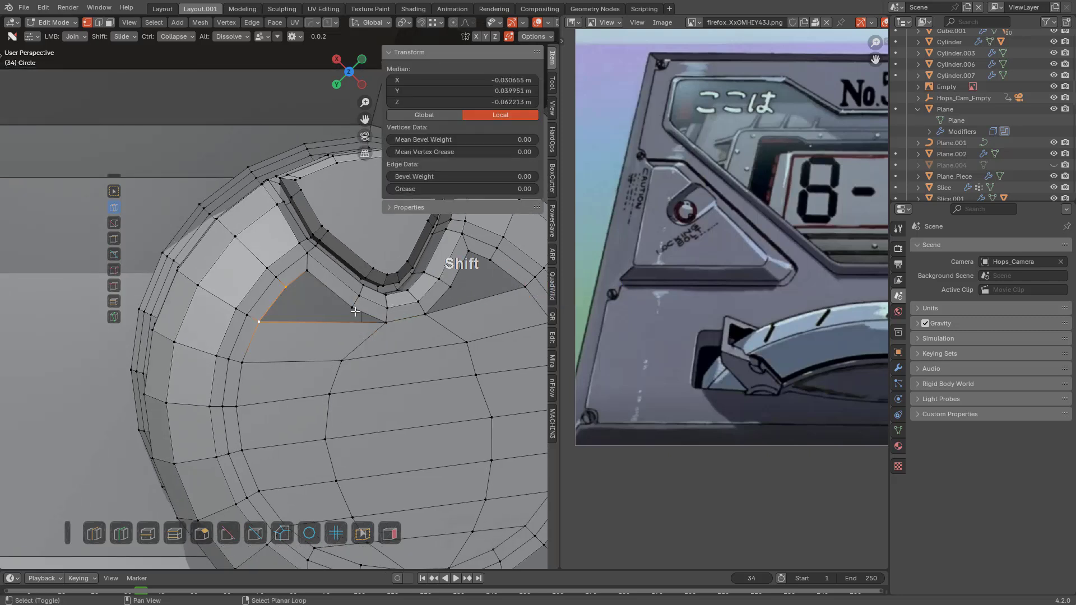
click(425, 314)
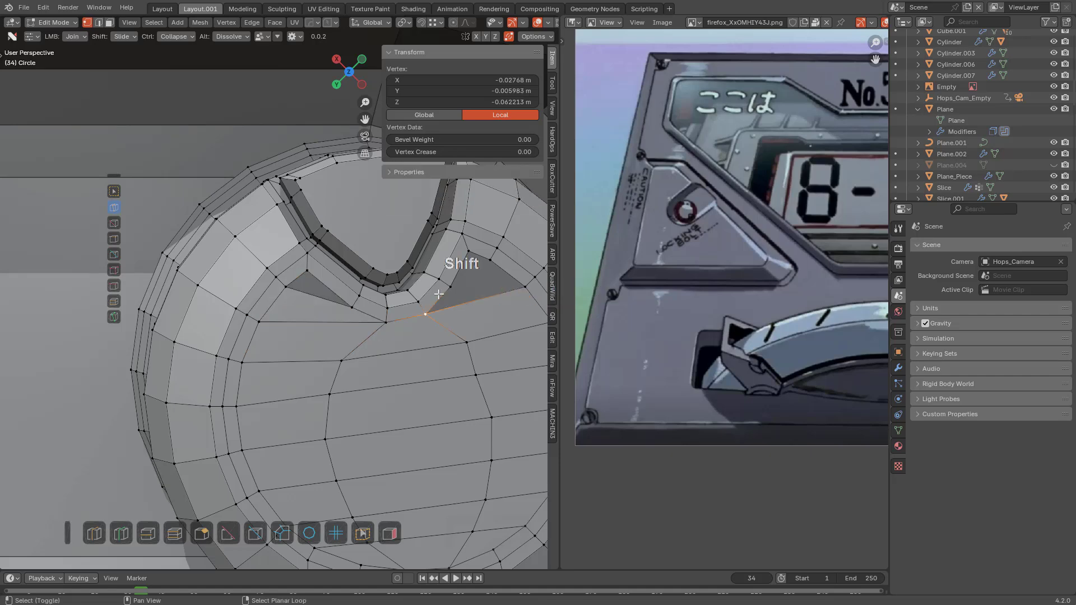
shift+click(450, 287)
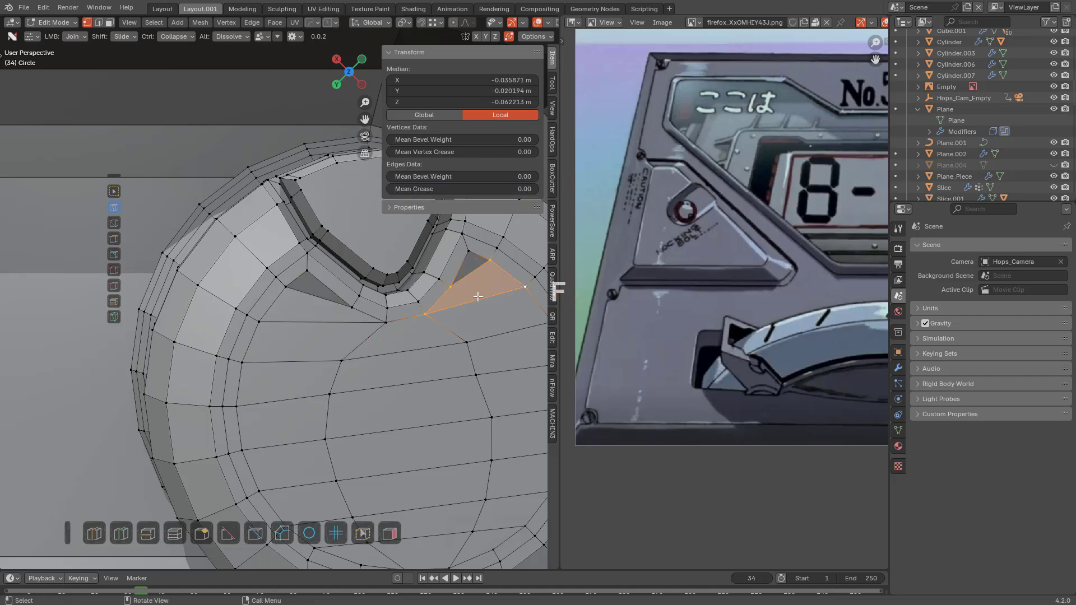
Fill the two triangular holes left on either side of the notch
key(alt+a)
scroll(337, 292, up, 3)
shift+middle_drag(153, 334, 196, 285)
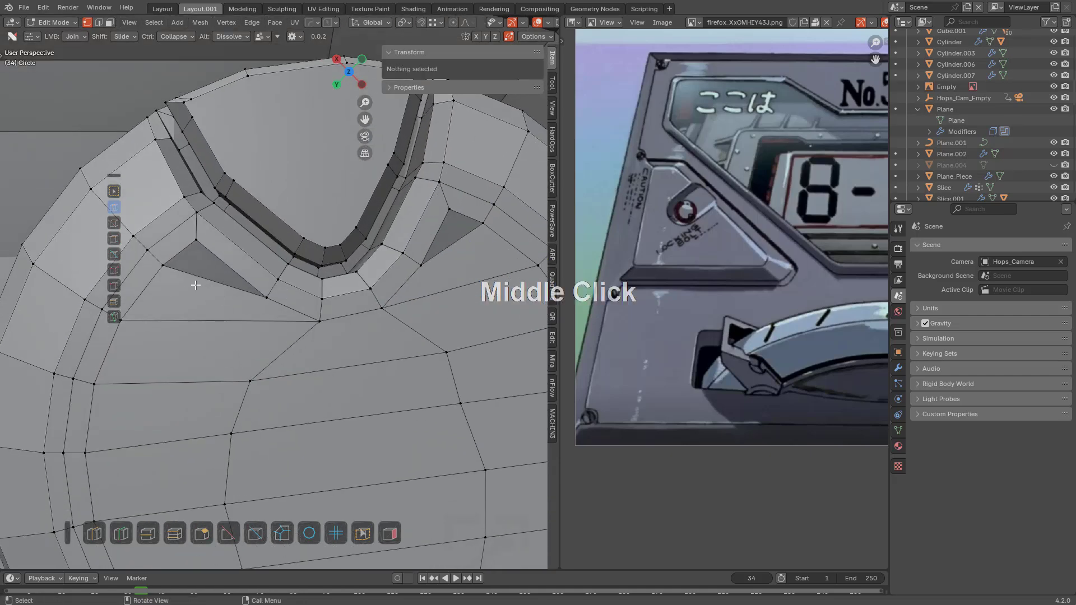
click(163, 265)
shift+click(196, 240)
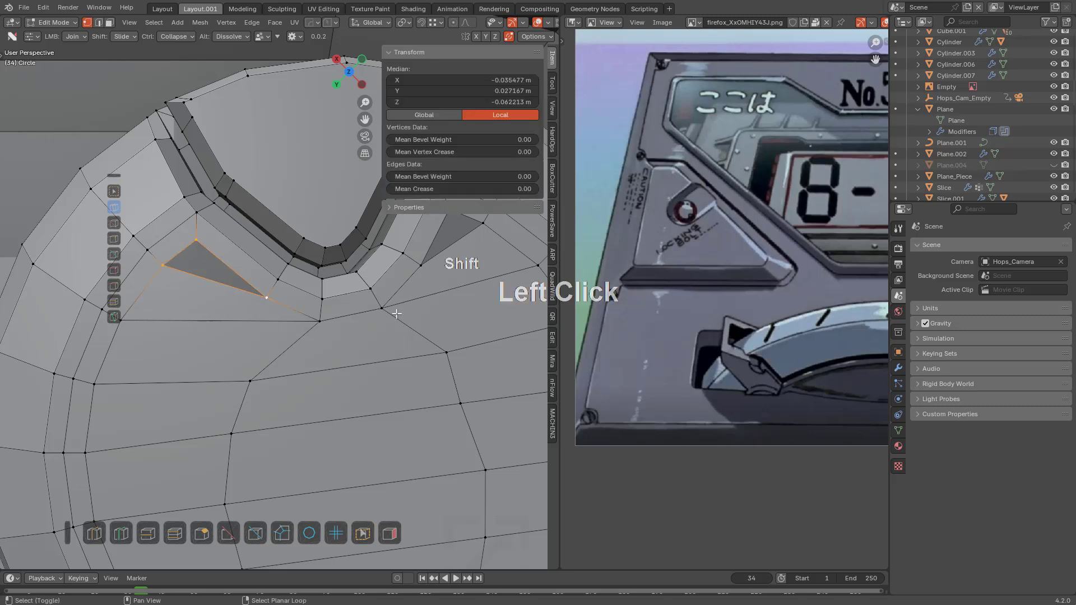
shift+middle_drag(397, 314, 334, 347)
click(357, 301)
shift+click(385, 245)
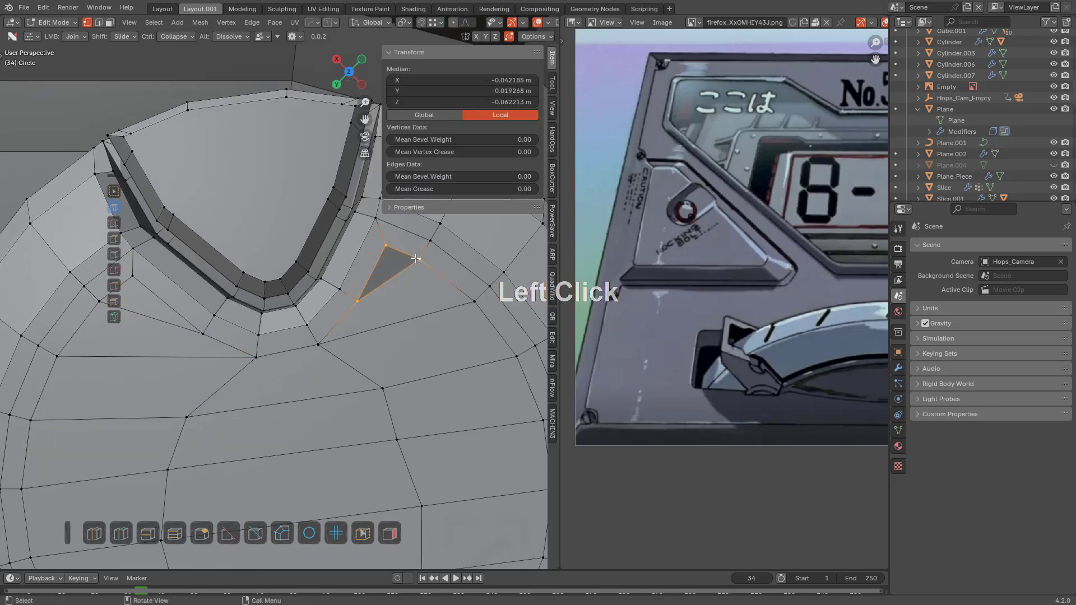
Knife new edges from the face corners below the notch toward the rim, dissolve the adjacent old edge and leave Edit Mode
key(alt+a)
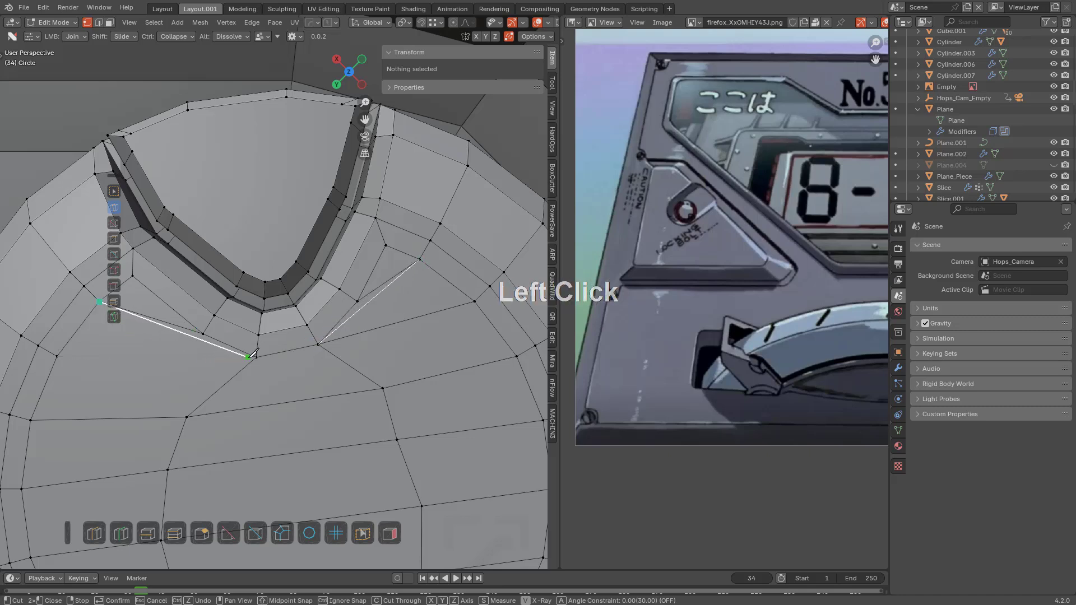
key(space)
alt+click(176, 324)
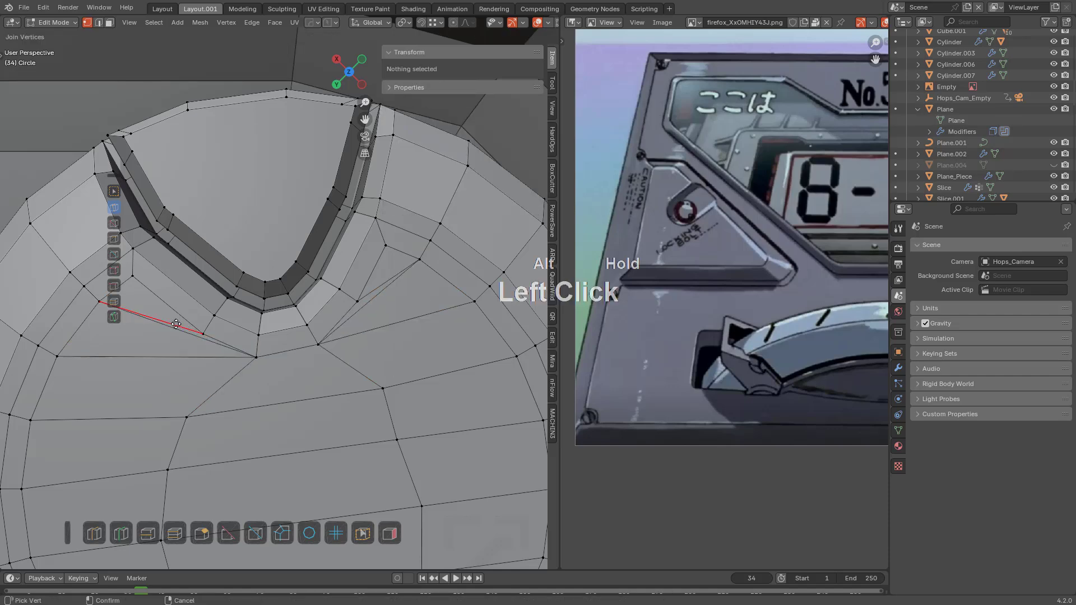
key(alt+a)
scroll(382, 278, down, 4)
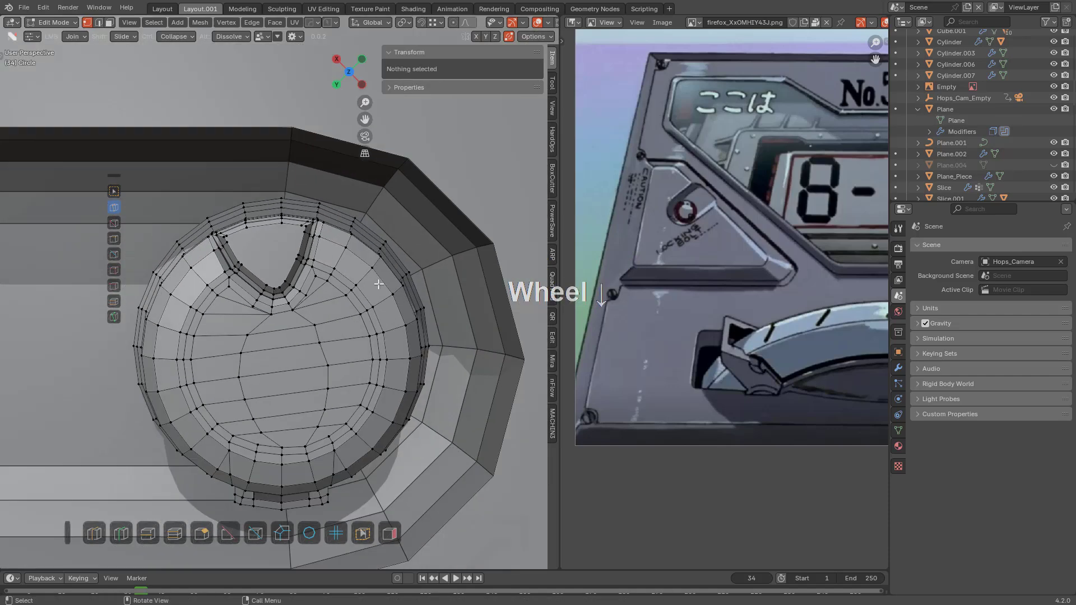
middle_drag(382, 278, 337, 311)
key(Tab)
Compare the whole panel, its counter window and the large wheel with the middle of the reference image
key(alt+a)
scroll(348, 334, down, 3)
scroll(286, 321, down, 2)
scroll(286, 324, down, 2)
key(alt+a)
middle_drag(720, 231, 578, 225)
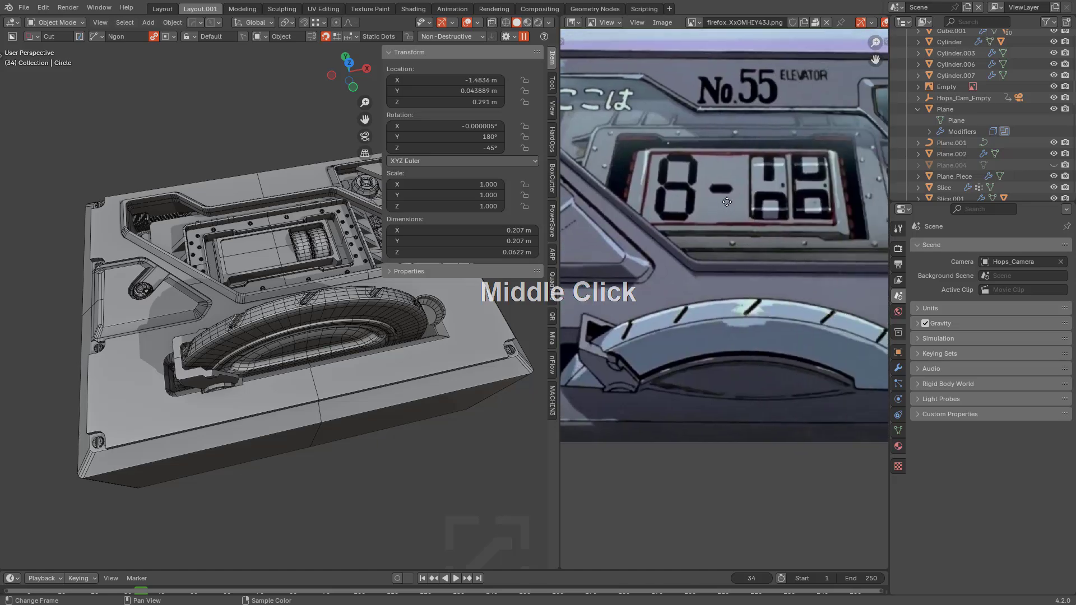
scroll(324, 297, up, 3)
scroll(307, 325, up, 2)
middle_drag(307, 325, 291, 311)
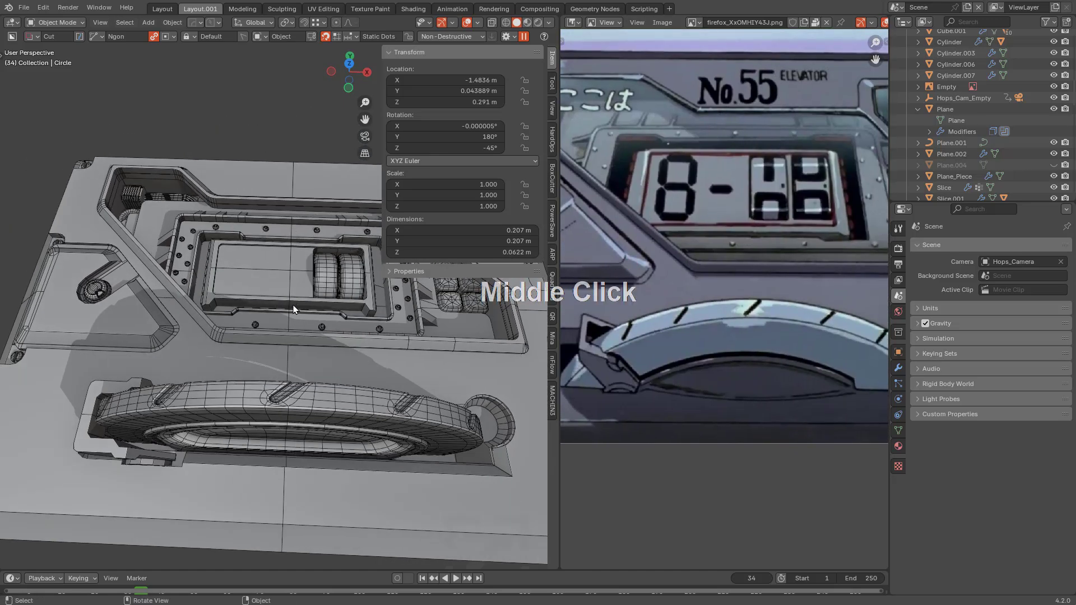
Examine the flat plate and number drums inside the counter window against the full reference panel
scroll(230, 330, up, 2)
middle_drag(230, 331, 230, 327)
scroll(231, 327, down, 1)
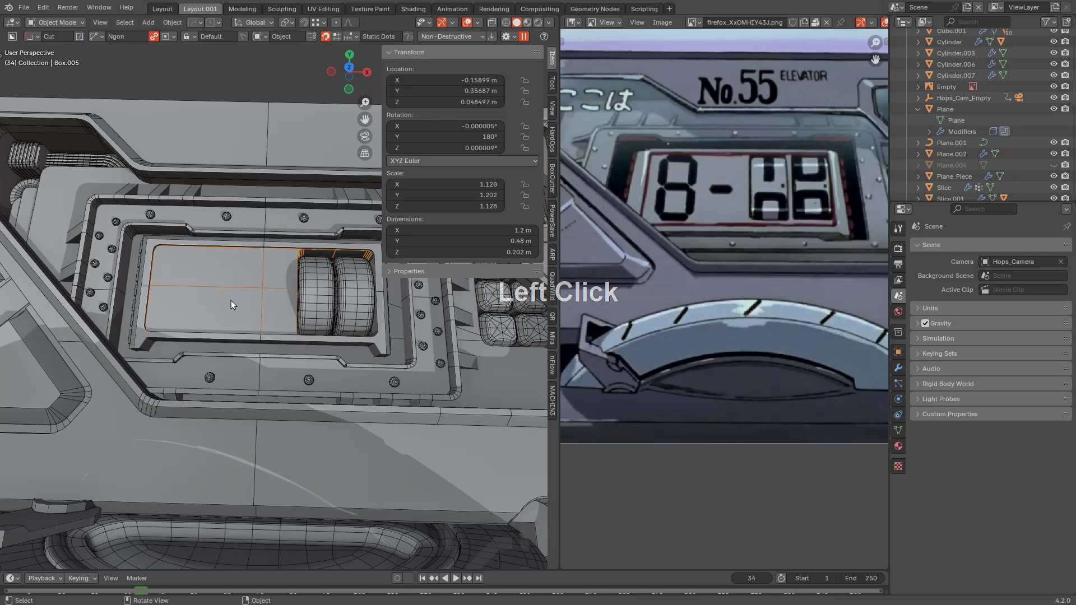
key(KP_Decimal)
scroll(277, 297, down, 1)
scroll(759, 225, down, 2)
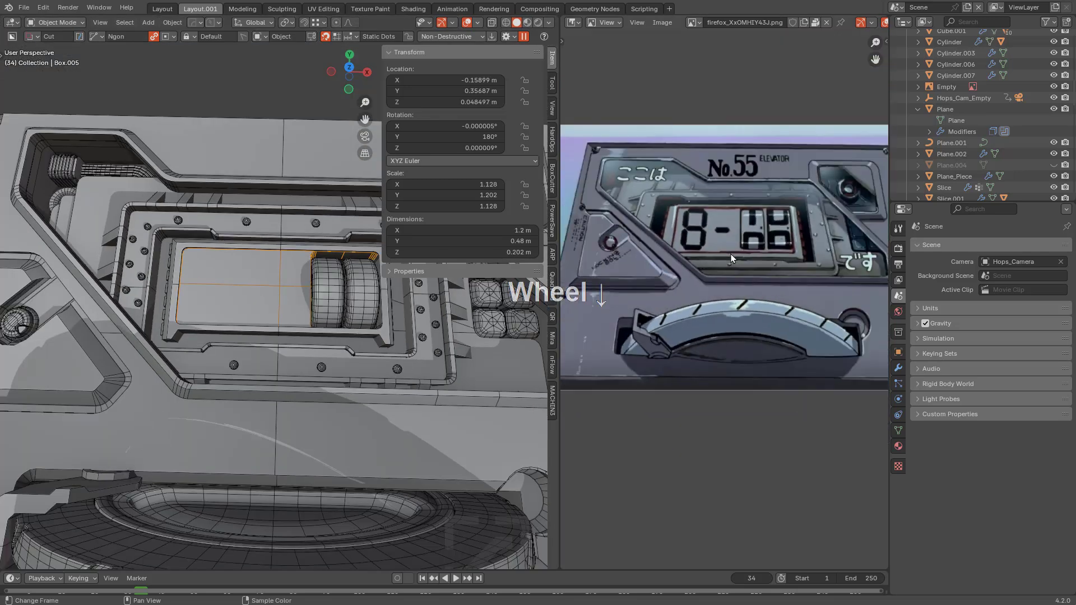
scroll(731, 254, down, 1)
scroll(251, 327, down, 2)
middle_drag(251, 327, 391, 320)
key(alt+a)
scroll(358, 319, up, 4)
click(218, 315)
key(g)
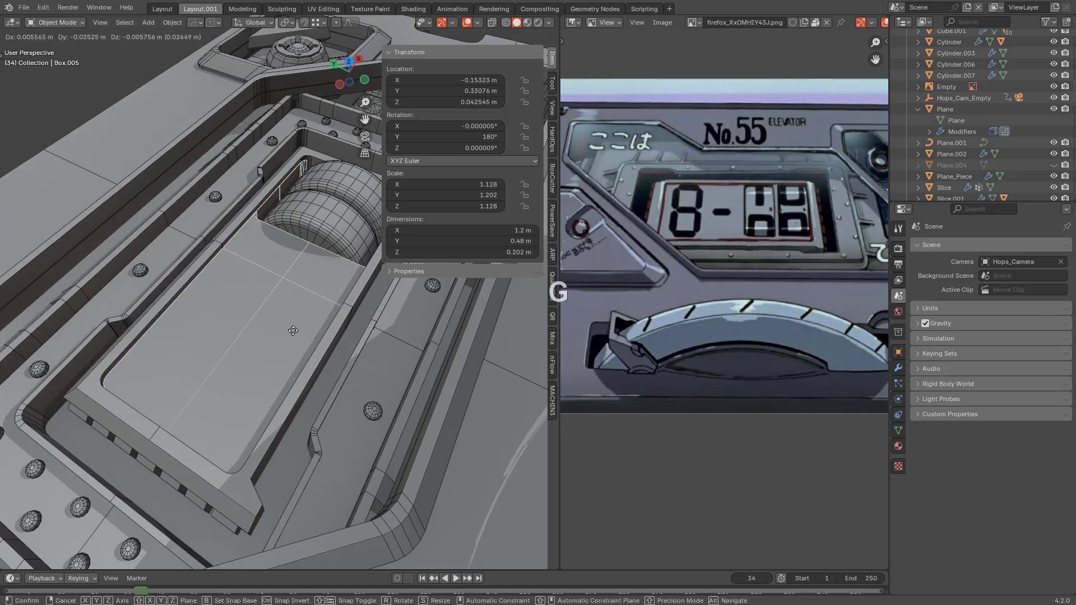
right_click(304, 313)
key(shift+s)
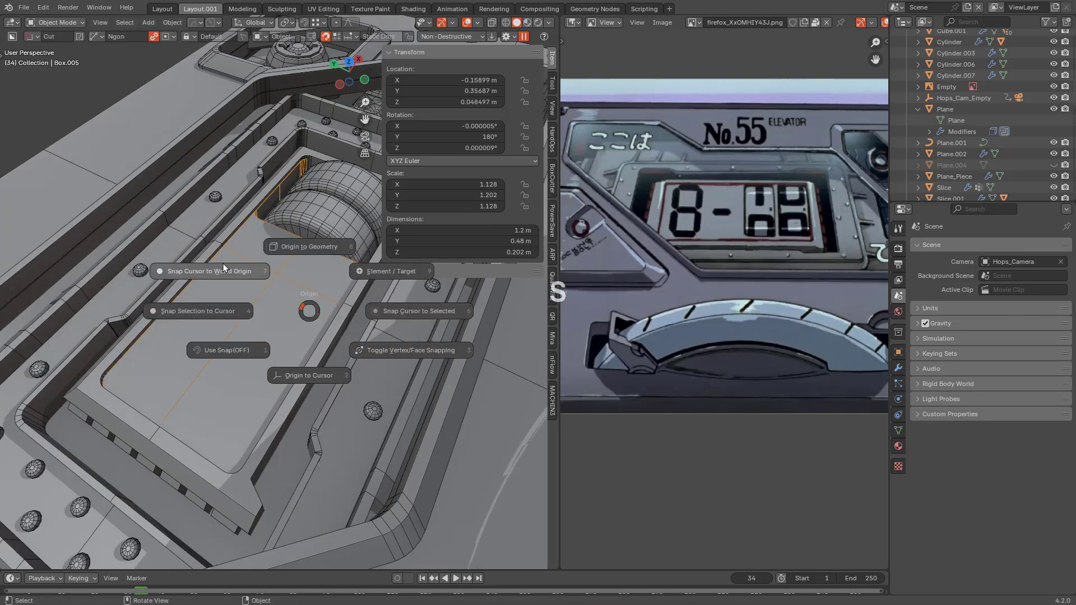
key(Escape)
Parent the boolean cutters to their target objects with HardOps Late Parent
key(q)
mouse_move(229, 313)
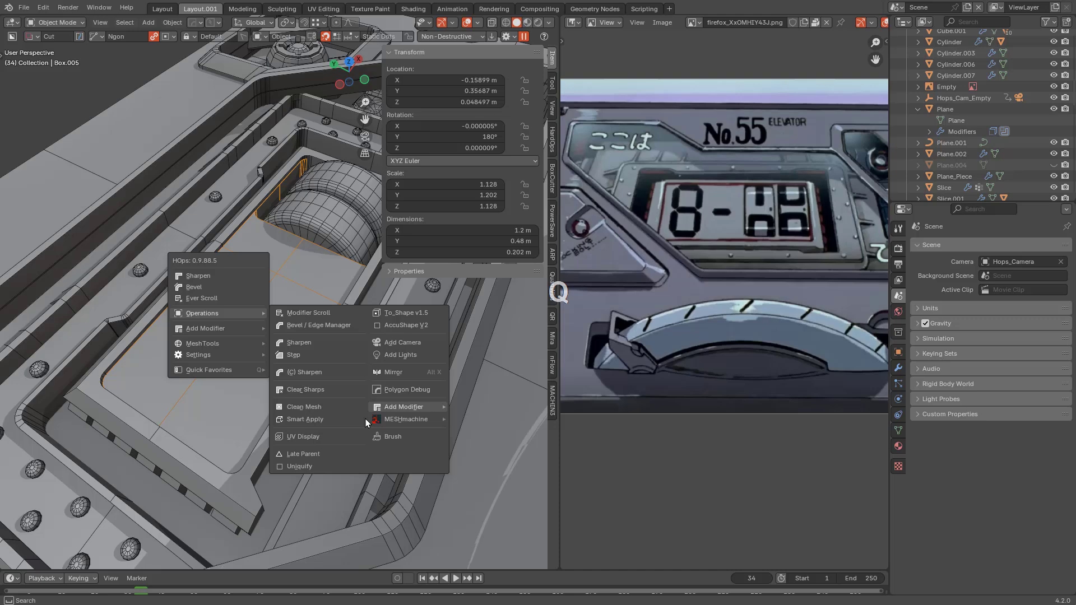
click(328, 455)
key(alt+a)
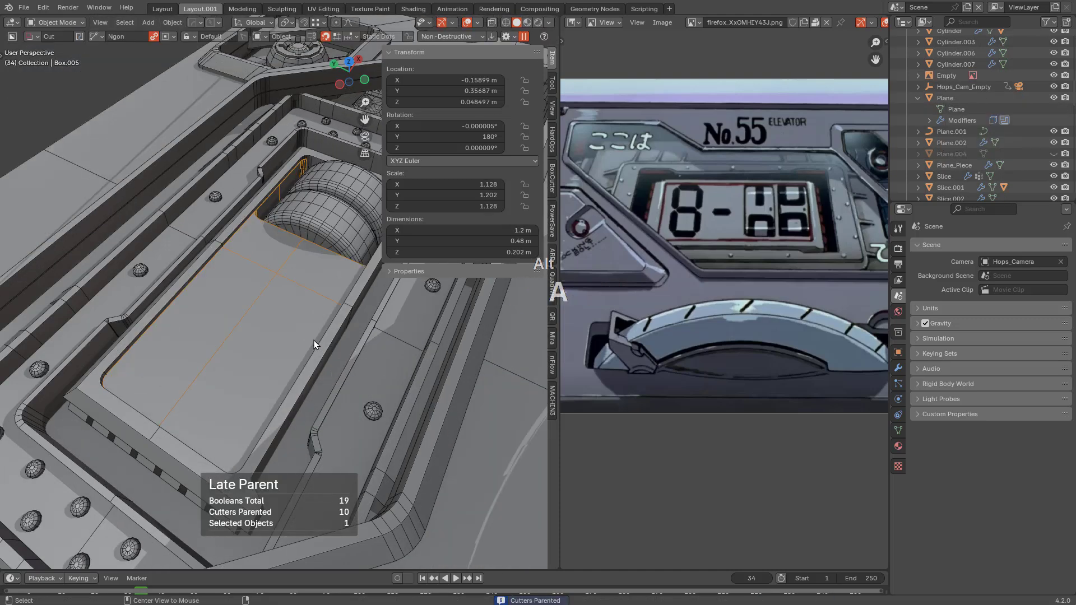
Place the 3D cursor on the counter plate's top with HardOps Set Origin in Cursor mode, limited to the selection
key(q)
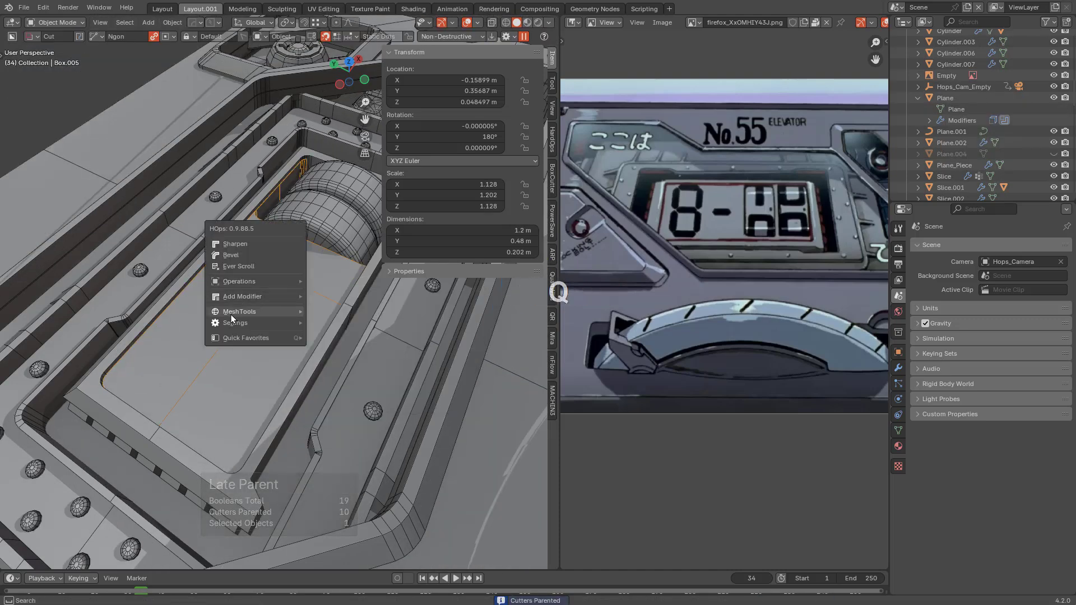
mouse_move(231, 313)
click(338, 323)
key(s)
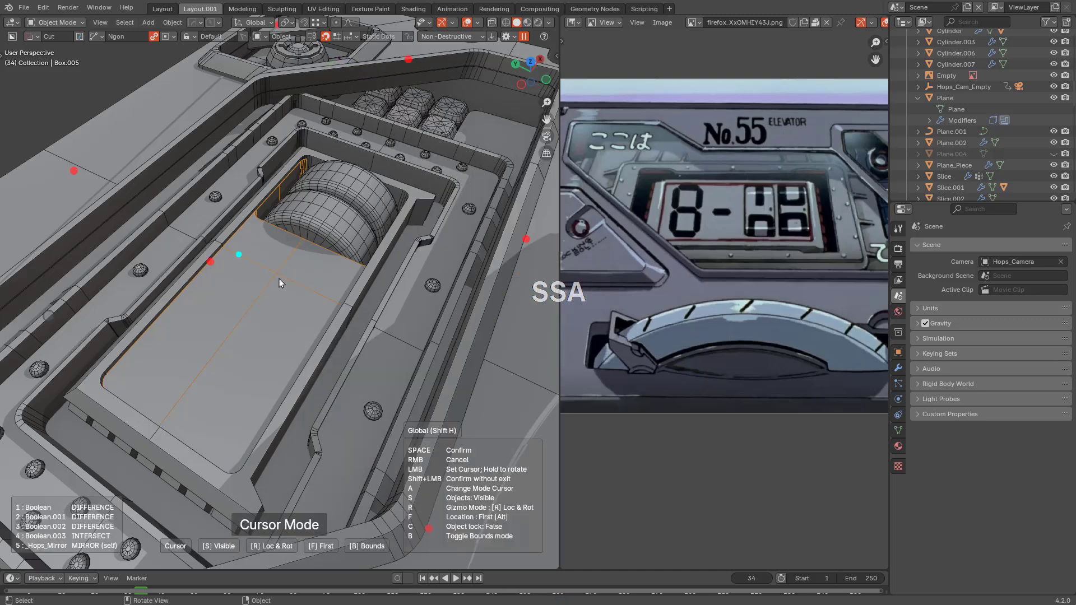
key(s)
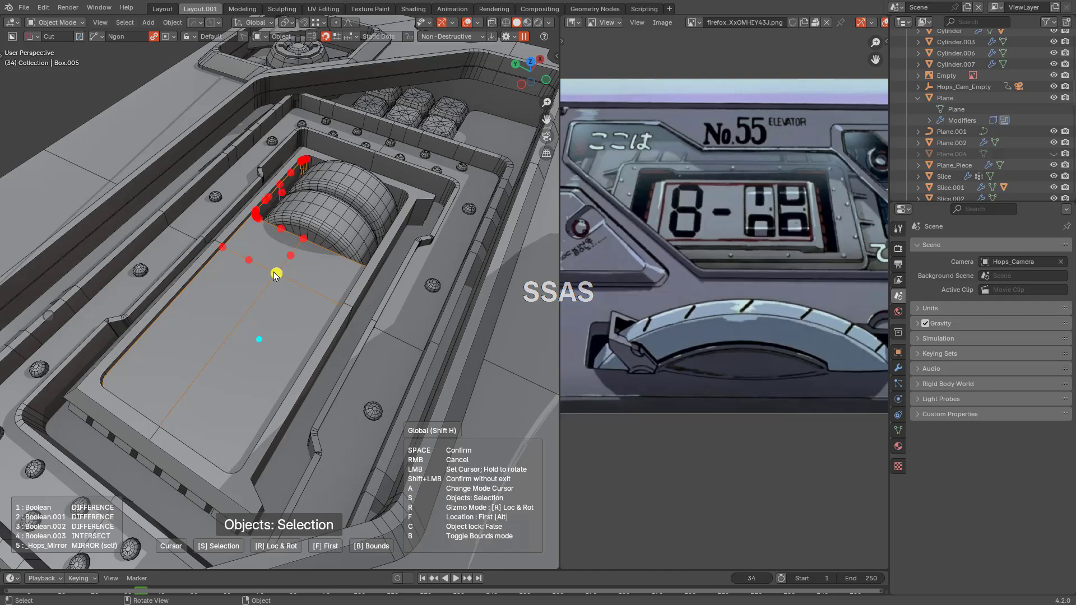
click(276, 273)
Set the transform pivot to the 3D cursor and try scaling the counter plate around it
key(s)
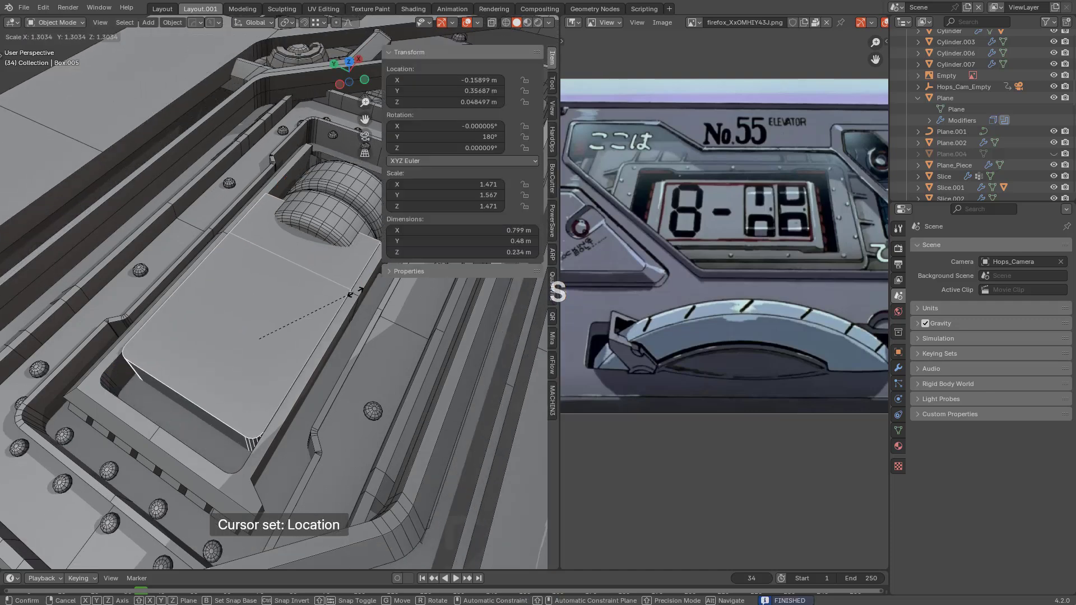
right_click(335, 294)
key(period)
click(406, 294)
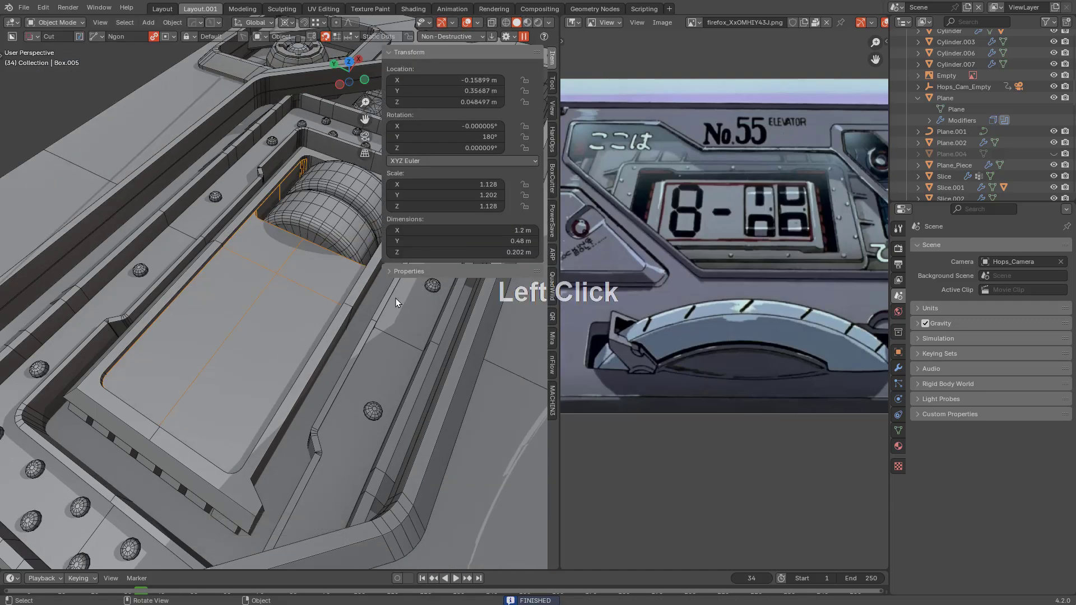
key(s)
right_click(344, 314)
middle_drag(344, 314, 278, 322)
key(s)
right_click(346, 279)
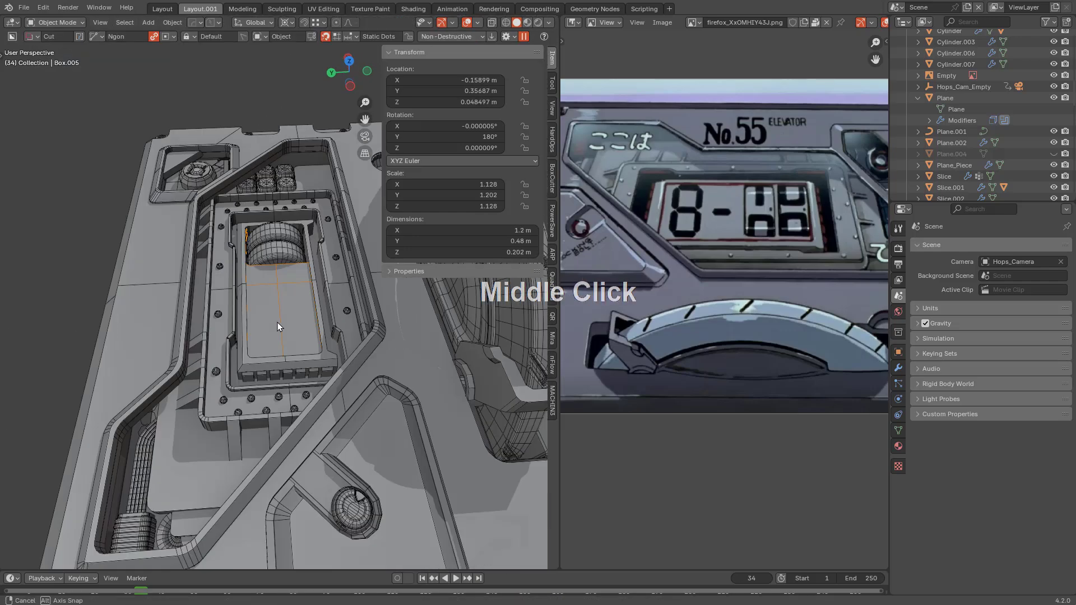
Clear the parents of all objects while keeping their transformations, and reselect the counter plate
key(a)
key(alt+p)
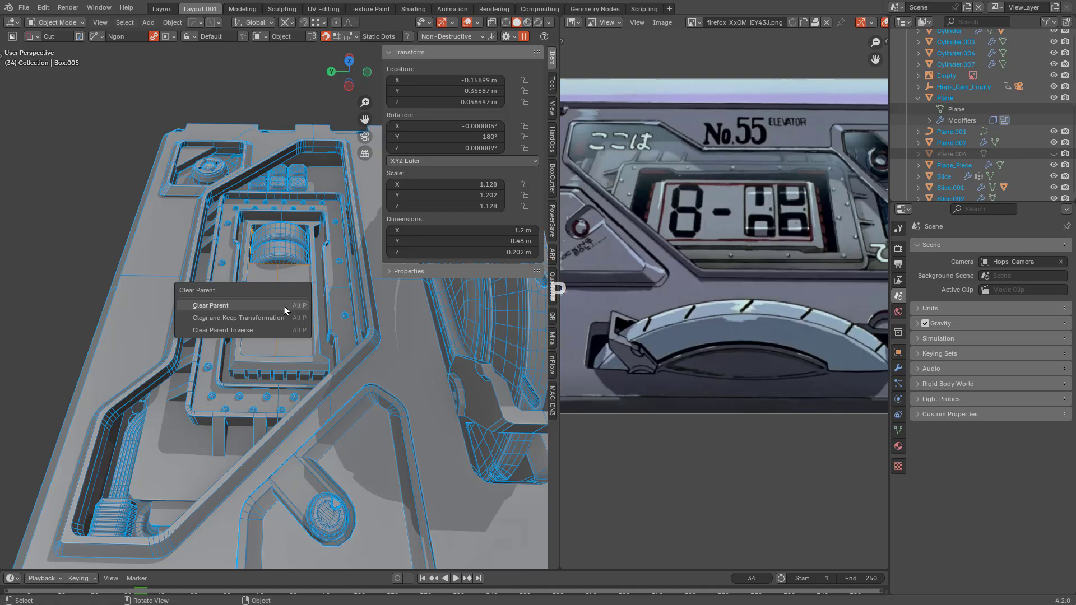
click(272, 317)
click(274, 294)
key(s)
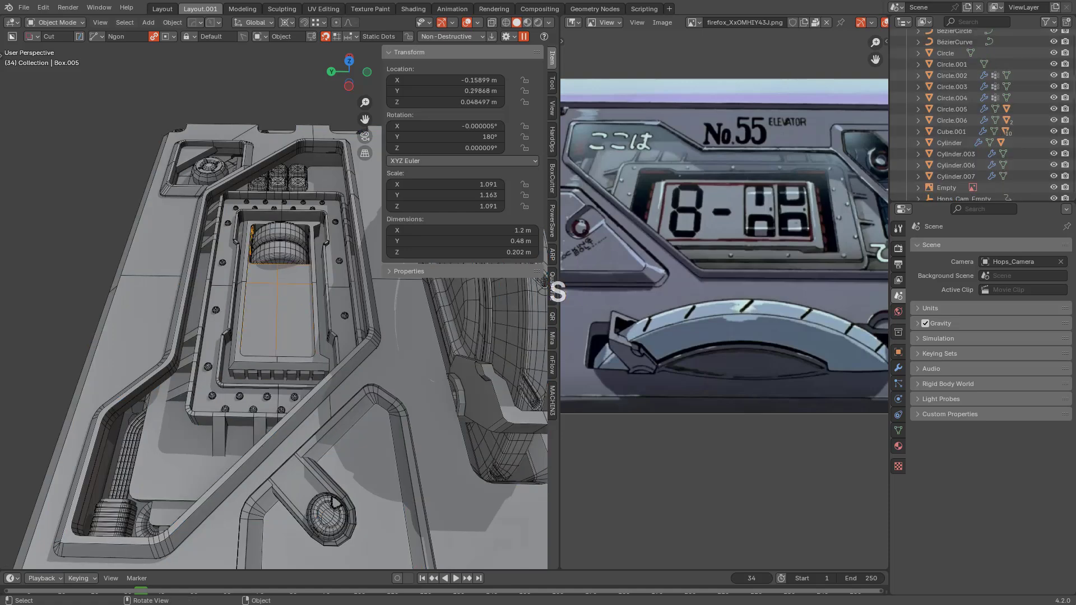
right_click(316, 310)
middle_drag(316, 309, 411, 256)
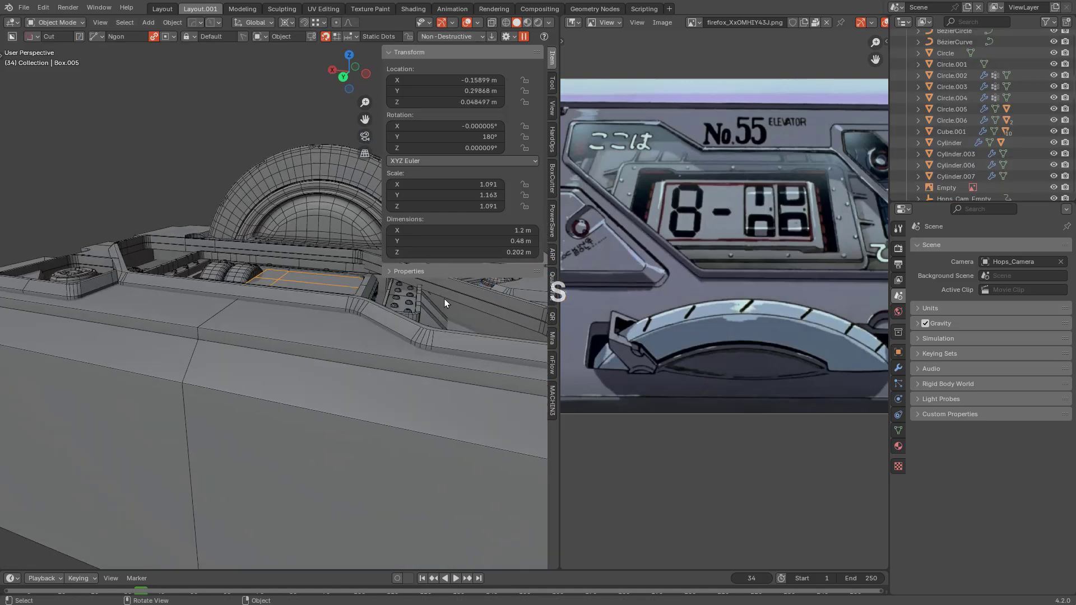
key(s)
right_click(327, 286)
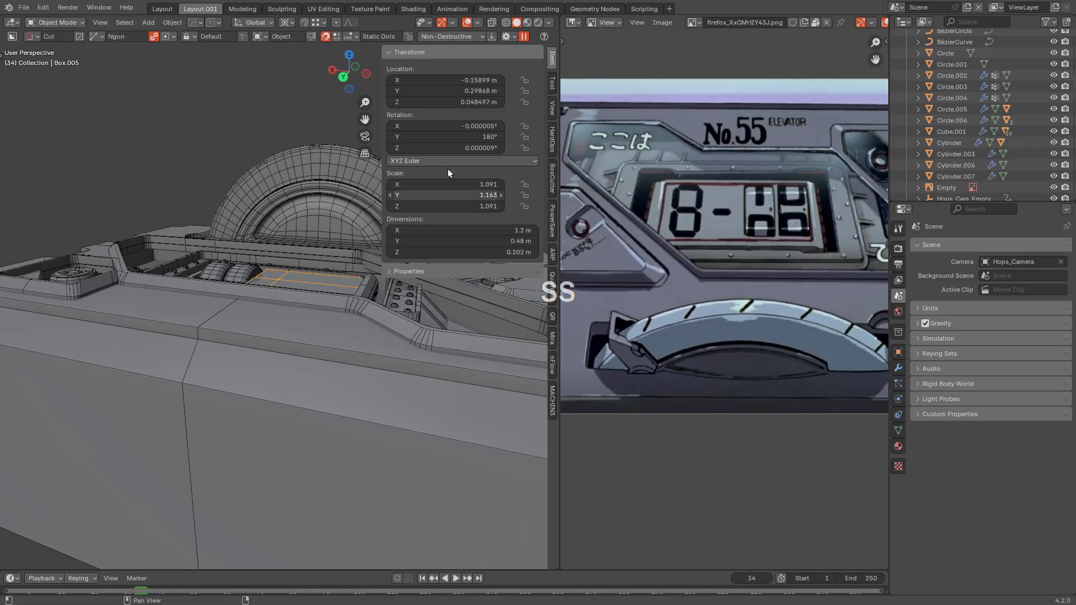
Switch to the Layout workspace and frame the counter plate
click(466, 24)
click(466, 24)
middle_drag(330, 194, 284, 264)
click(161, 12)
key(KP_Decimal)
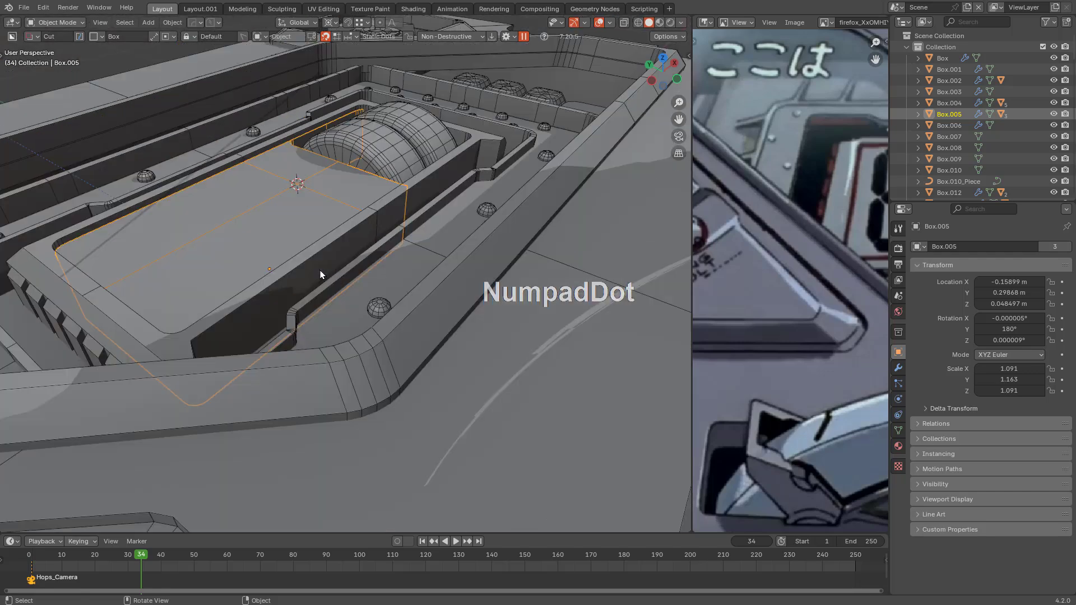
middle_click(321, 271)
middle_drag(336, 247, 374, 283)
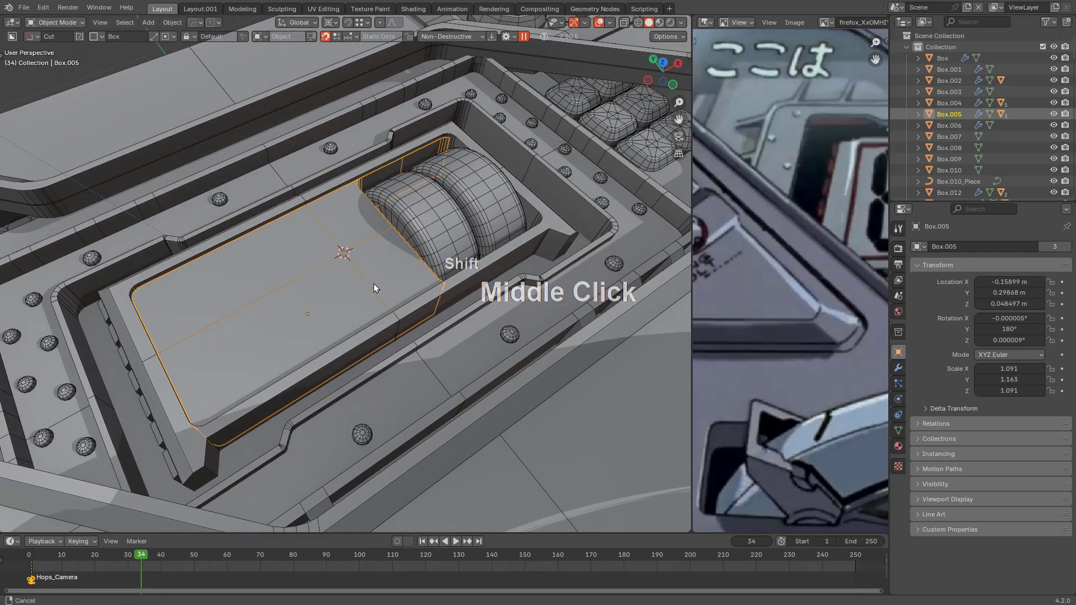
scroll(372, 267, up, 3)
key(s)
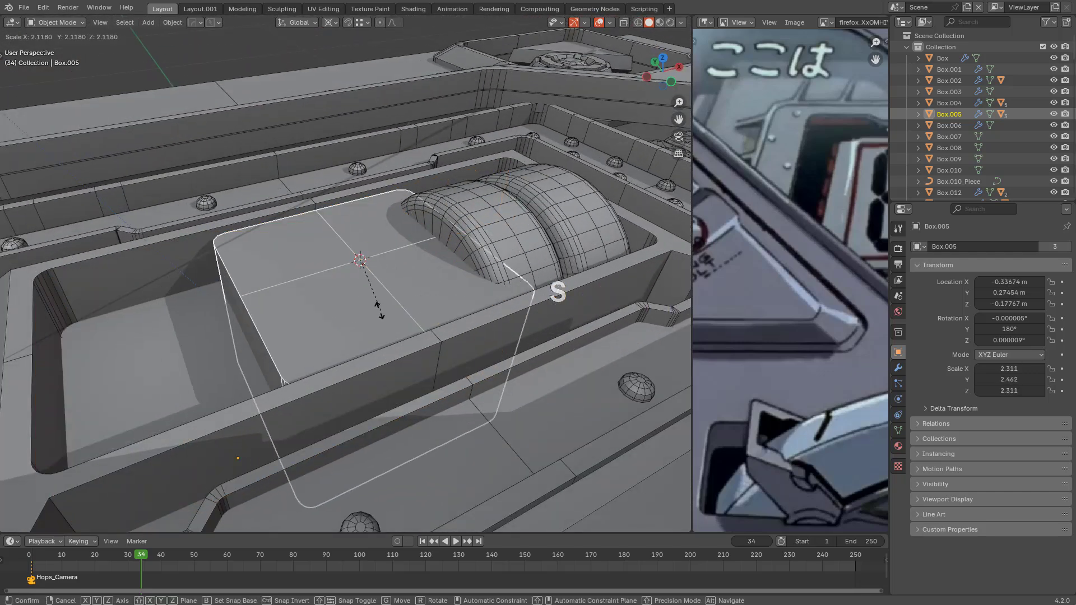
key(s)
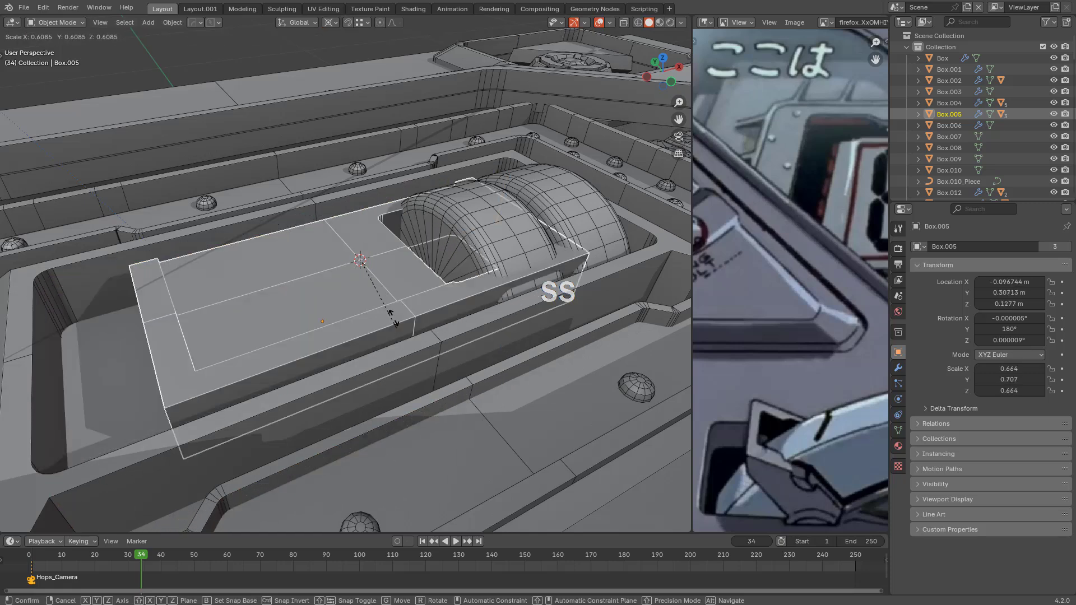
right_click(434, 334)
scroll(486, 371, down, 2)
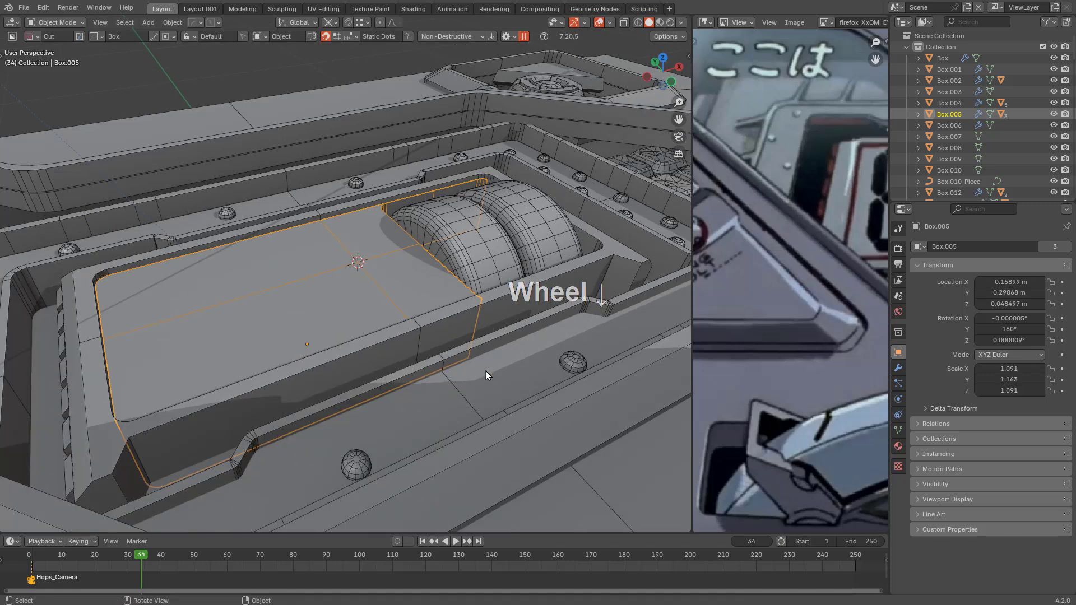
key(s)
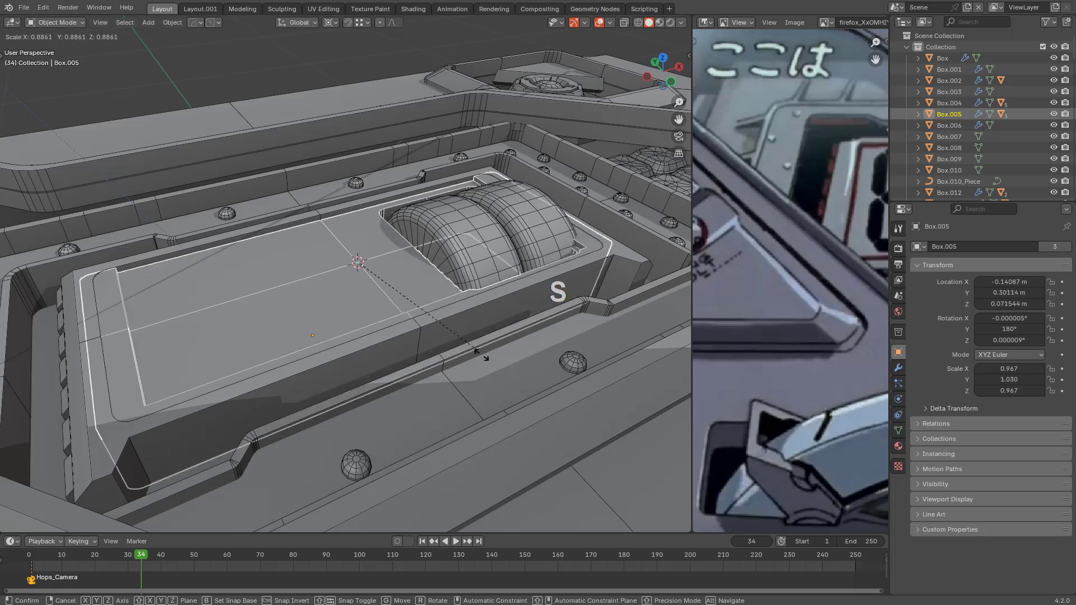
right_click(456, 329)
scroll(408, 306, down, 2)
shift+middle_drag(408, 306, 408, 332)
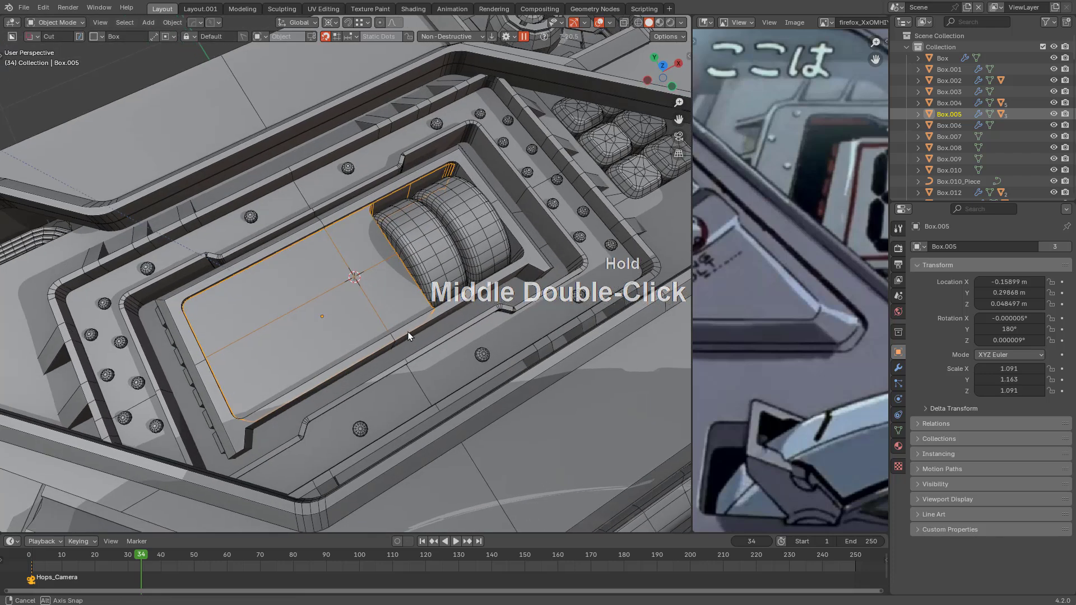
Select the row of small ribs on the outer end of the counter frame
scroll(793, 240, up, 2)
middle_drag(785, 241, 838, 262)
middle_drag(425, 335, 482, 274)
scroll(495, 264, up, 3)
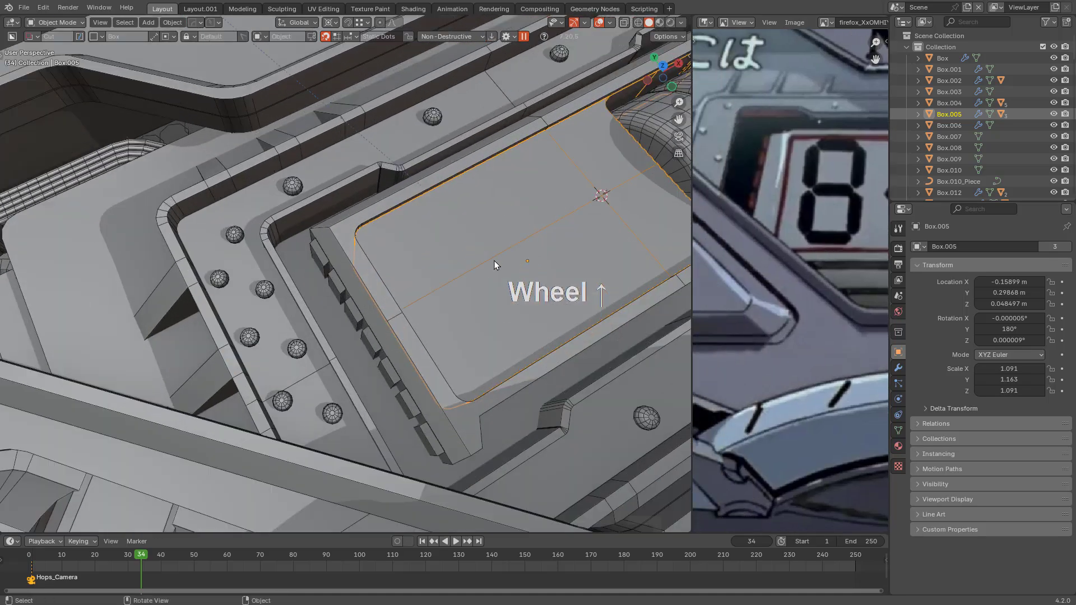
key(a)
click(331, 277)
middle_drag(331, 277, 487, 267)
key(Tab)
scroll(582, 251, up, 3)
scroll(392, 280, up, 4)
key(3)
click(344, 286)
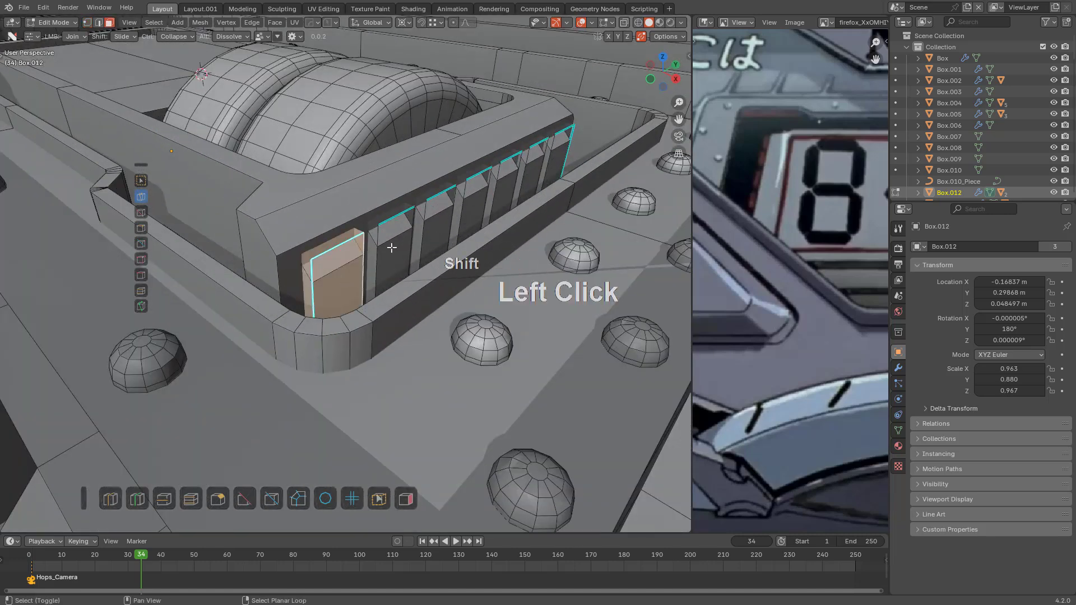
shift+click(392, 247)
key(Tab)
Set the Solidify thickness of the rib row to about -0.07035 m so the ribs protrude further from the frame
middle_drag(439, 221, 547, 264)
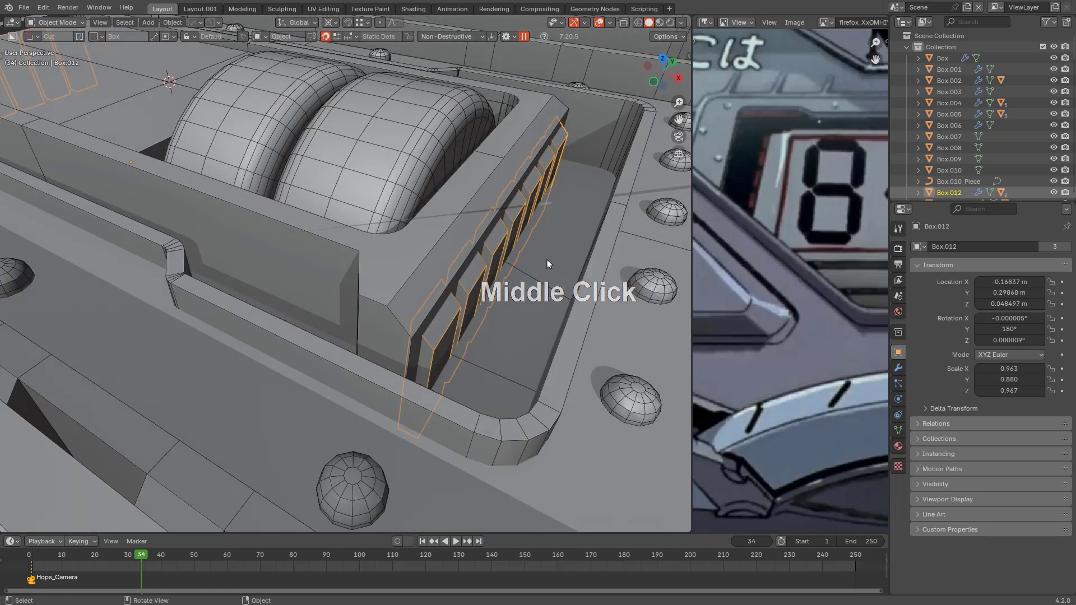
click(899, 366)
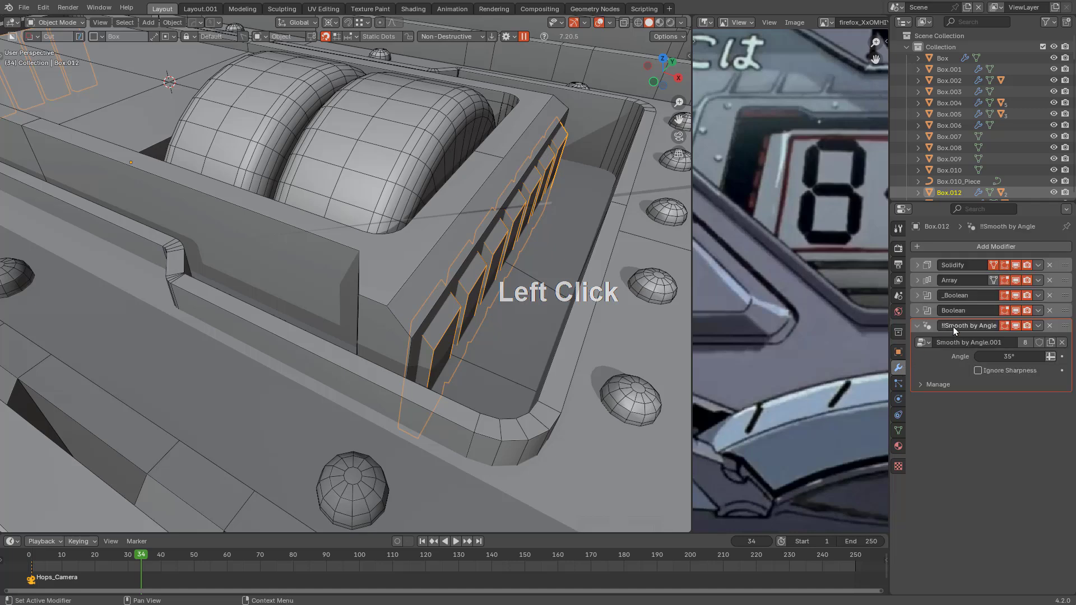
click(918, 266)
shift+drag(1009, 296, 983, 295)
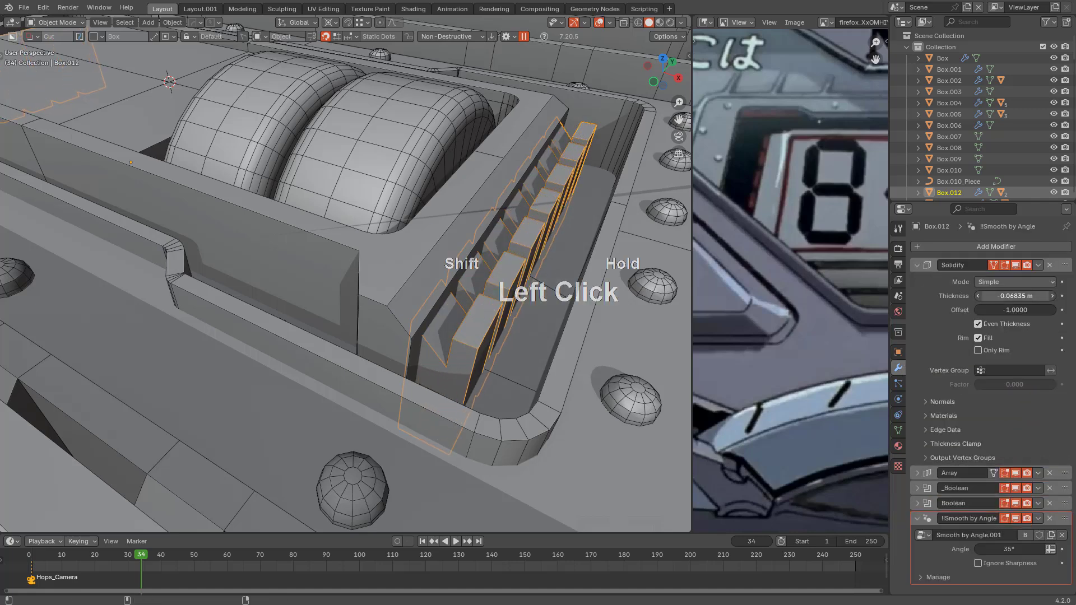
scroll(336, 247, down, 3)
Reveal and select the rib row's boolean cutter with HardOps Ever Scroll
key(q)
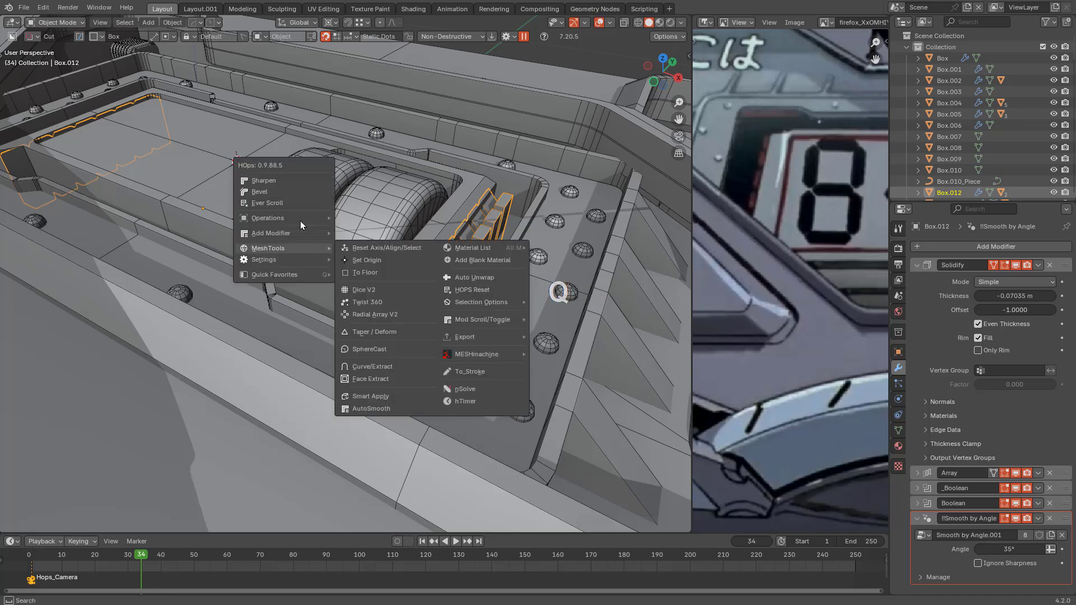
click(294, 200)
click(294, 203)
shift+middle_drag(287, 207, 381, 241)
middle_drag(381, 241, 422, 263)
shift+middle_drag(421, 263, 440, 284)
scroll(554, 308, up, 3)
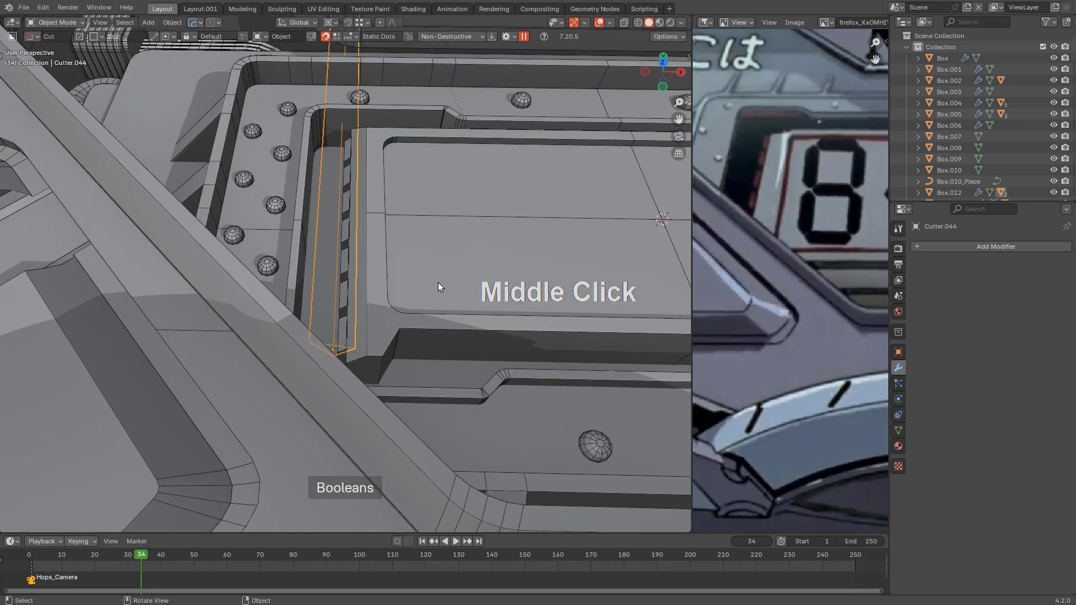
Reposition the rib cutter along the global Y axis and shift it about -0.007 m along X
scroll(432, 285, up, 5)
key(g)
key(y)
click(375, 353)
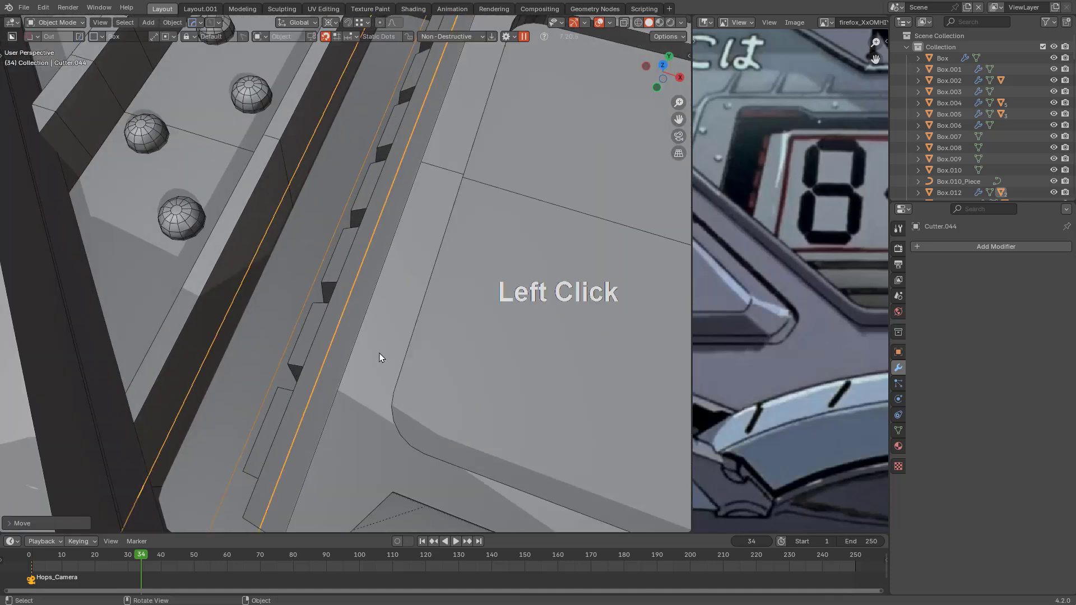
middle_drag(375, 353, 435, 334)
key(g)
key(x)
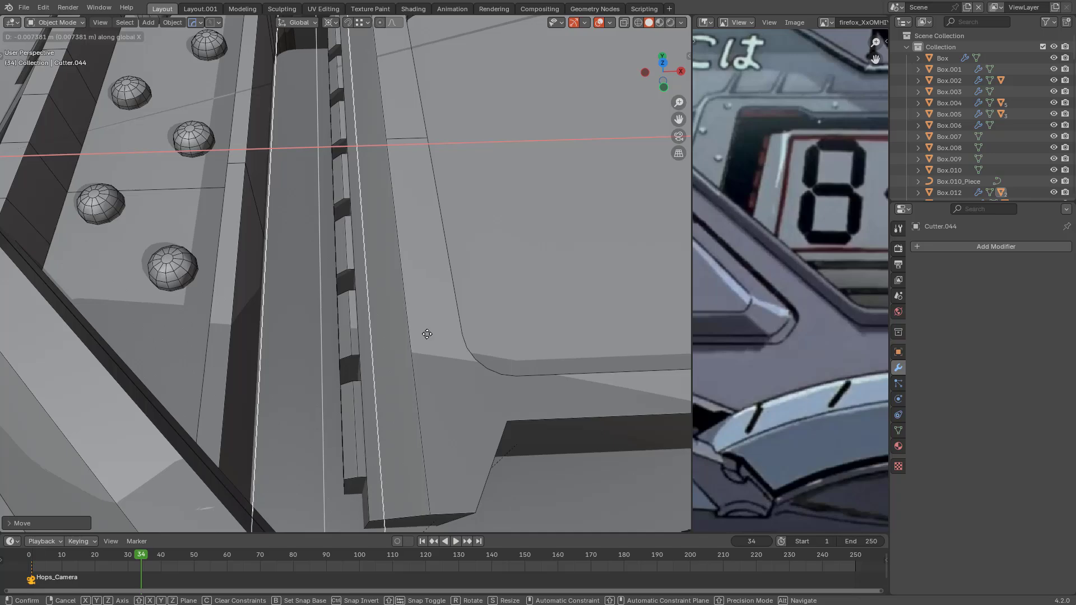
click(426, 334)
Select the rib row on the counter frame and reveal its second boolean cutter with HardOps Ever Scroll
shift+middle_drag(427, 335, 367, 253)
scroll(213, 265, down, 1)
shift+middle_drag(213, 264, 310, 250)
scroll(402, 254, up, 3)
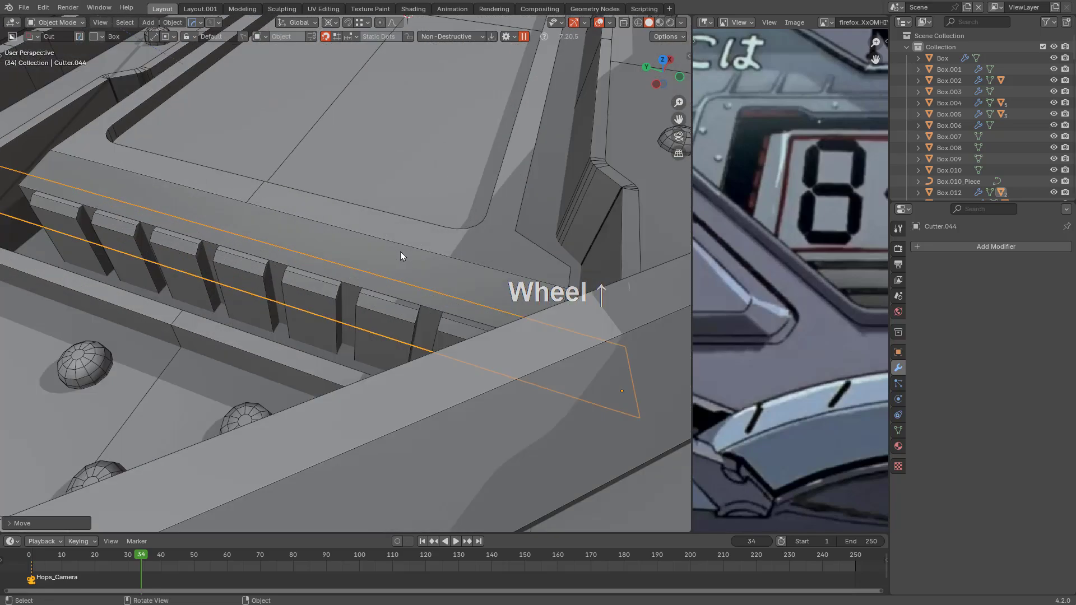
middle_drag(402, 255, 462, 237)
click(433, 251)
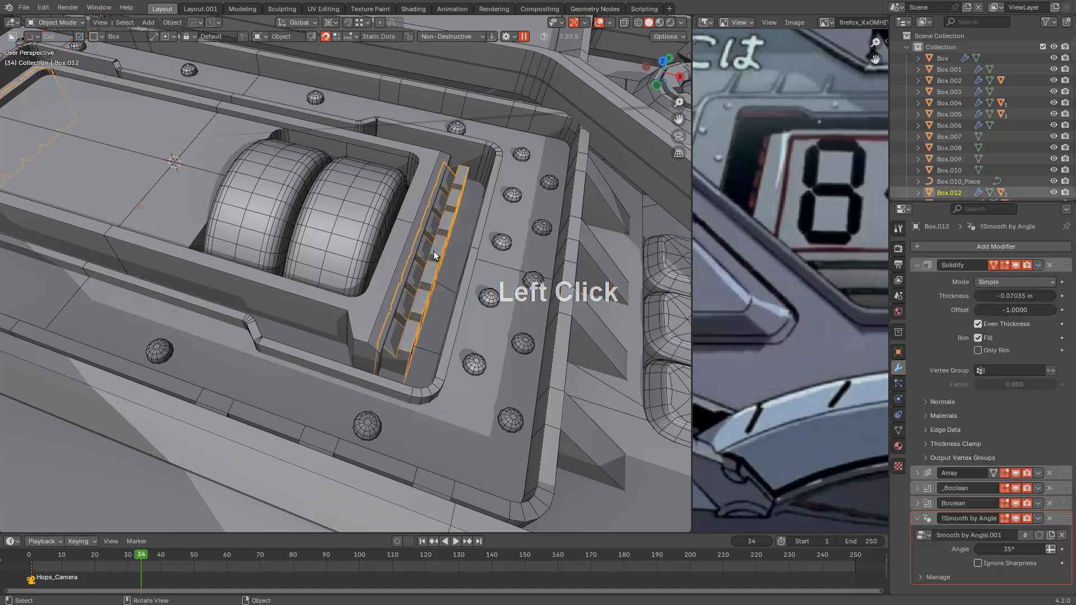
key(q)
click(404, 256)
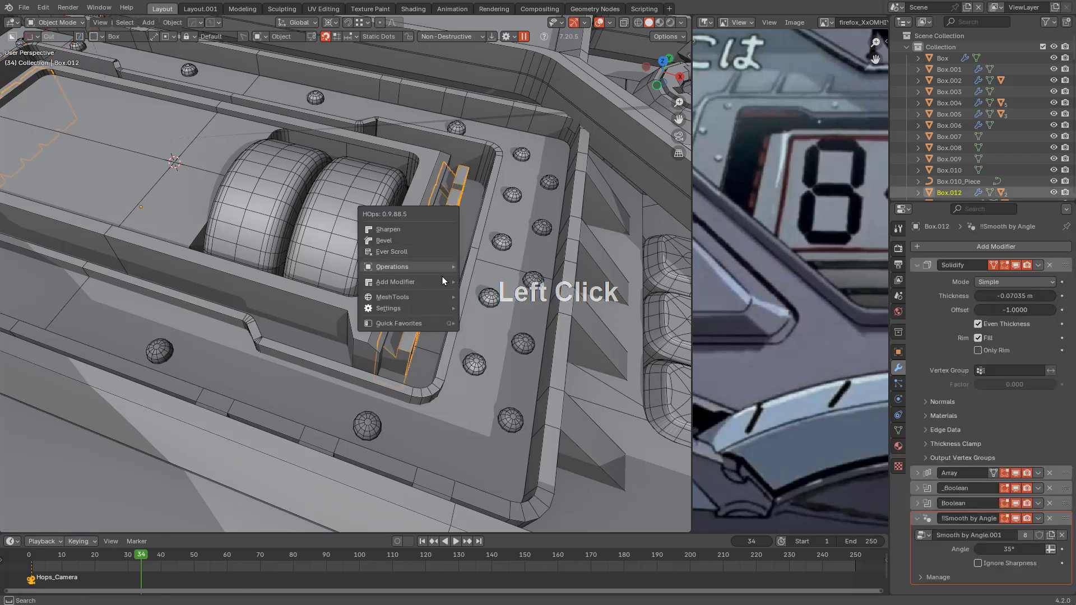
key(q)
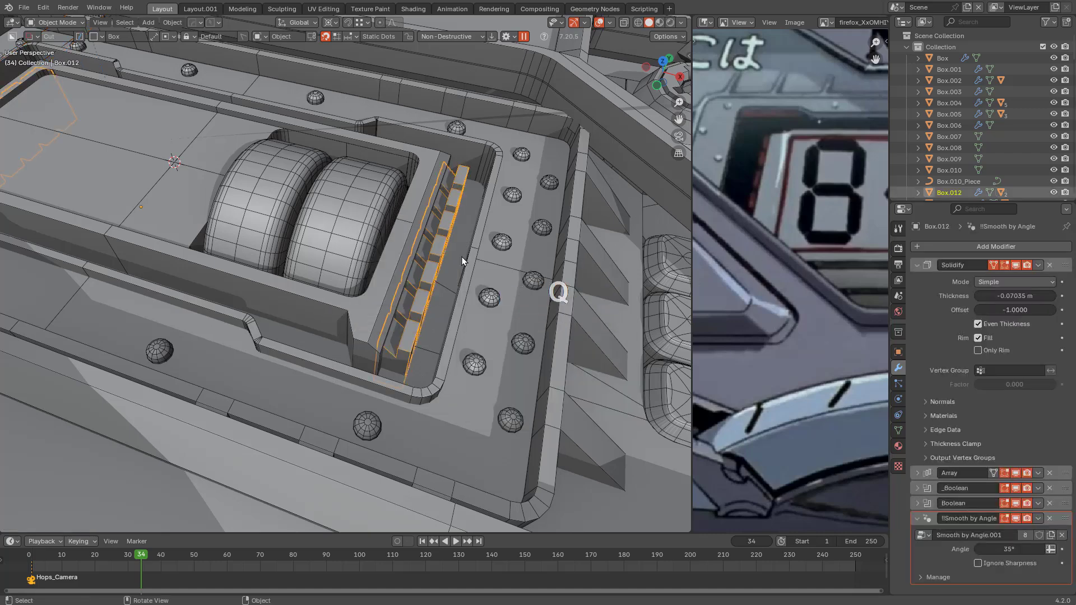
key(q)
click(438, 258)
click(438, 259)
Move the rib row's second boolean cutter about 0.031 m along the global X axis
shift+middle_drag(409, 254, 493, 247)
key(g)
key(y)
key(x)
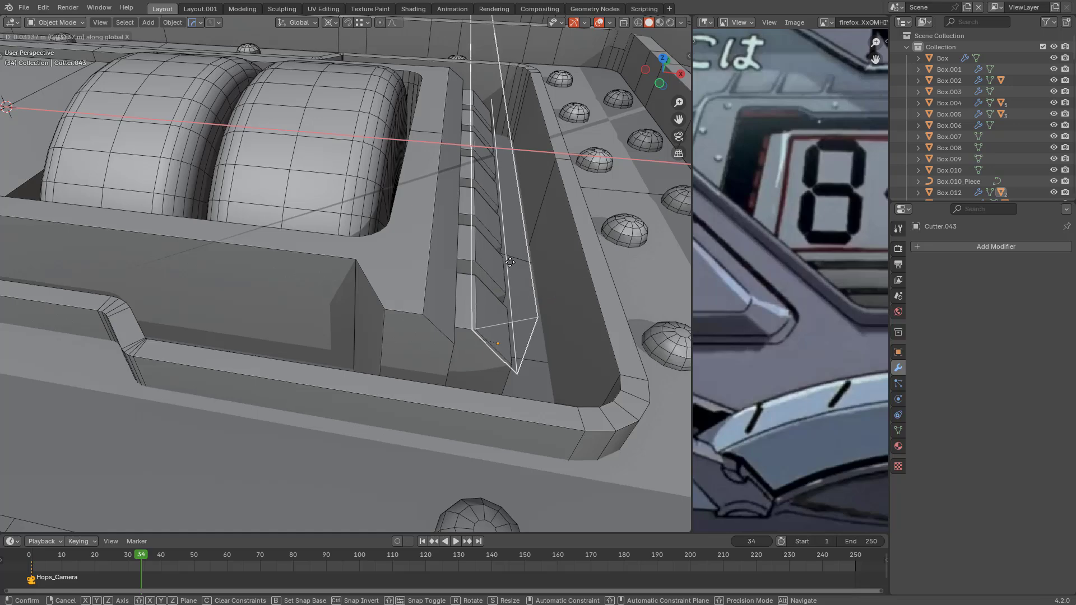
click(509, 266)
key(1)
Examine the cut ribs at the ends of the counter frame from several angles and distances
scroll(509, 269, down, 4)
shift+middle_drag(426, 283, 459, 295)
scroll(454, 286, down, 4)
shift+middle_drag(370, 241, 423, 252)
scroll(423, 252, down, 4)
middle_drag(420, 240, 418, 292)
shift+middle_drag(418, 291, 280, 329)
scroll(440, 269, up, 3)
shift+middle_drag(485, 261, 507, 276)
middle_drag(428, 283, 462, 287)
scroll(462, 287, down, 3)
scroll(463, 219, up, 5)
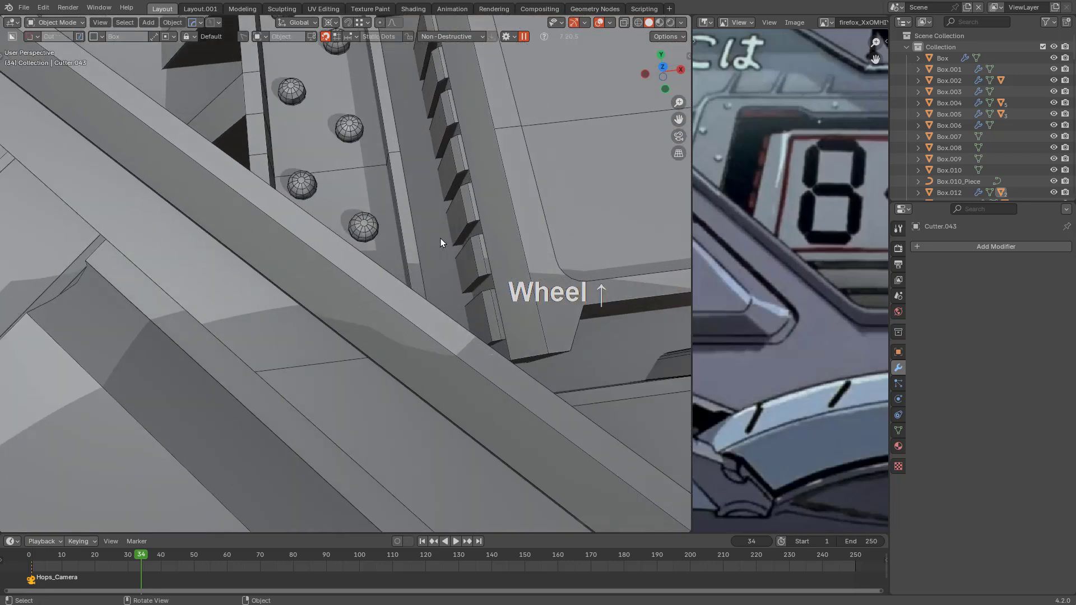
Set the rib row's Solidify thickness to about -0.04335 m and shift the ribs about -0.033 m along global X
click(463, 213)
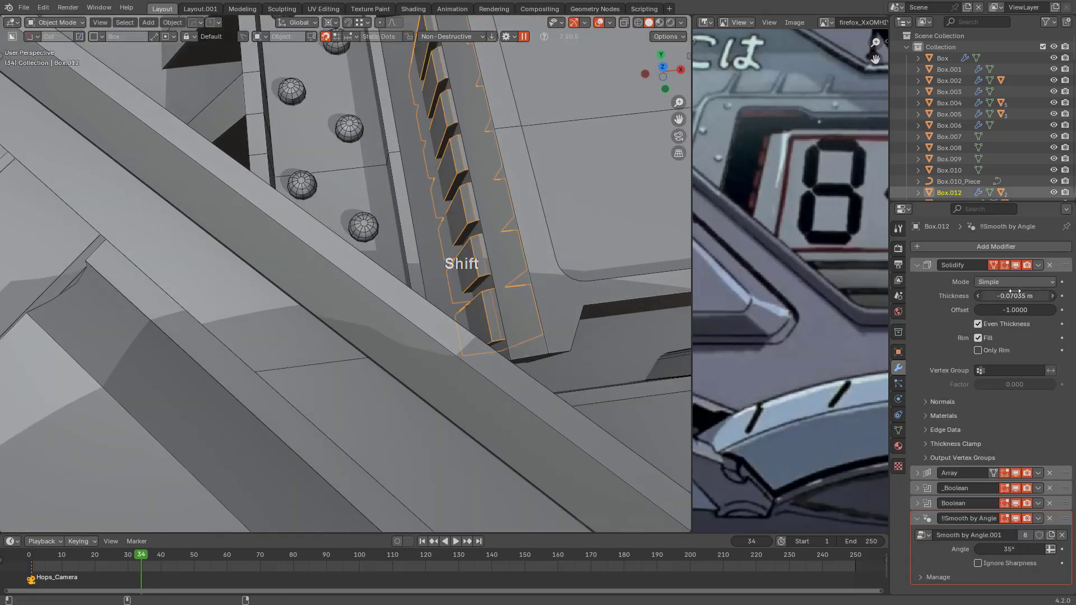
shift+drag(1014, 296, 991, 296)
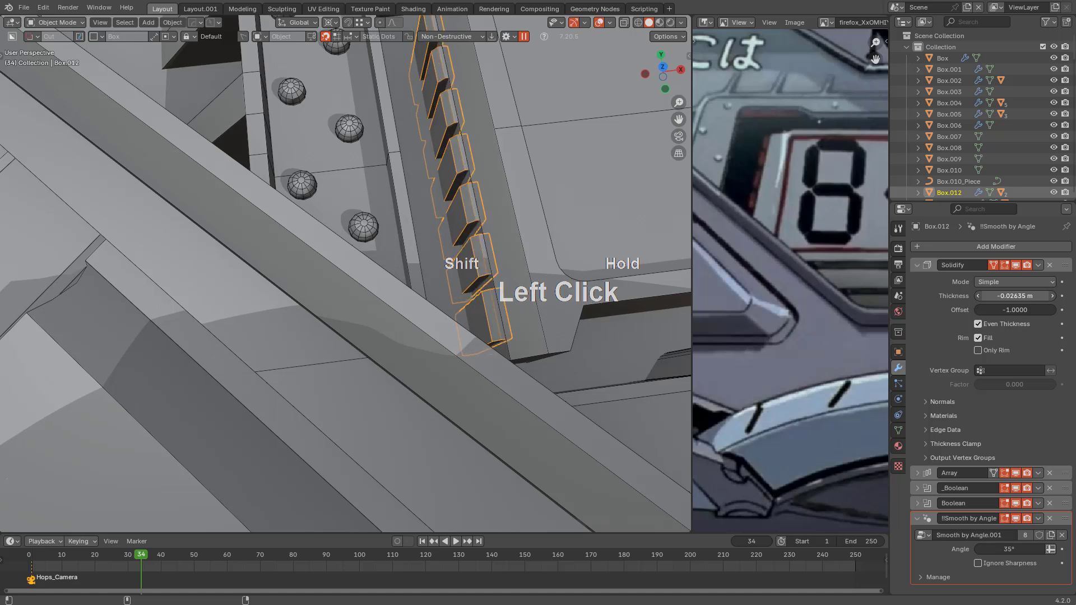
key(y)
key(x)
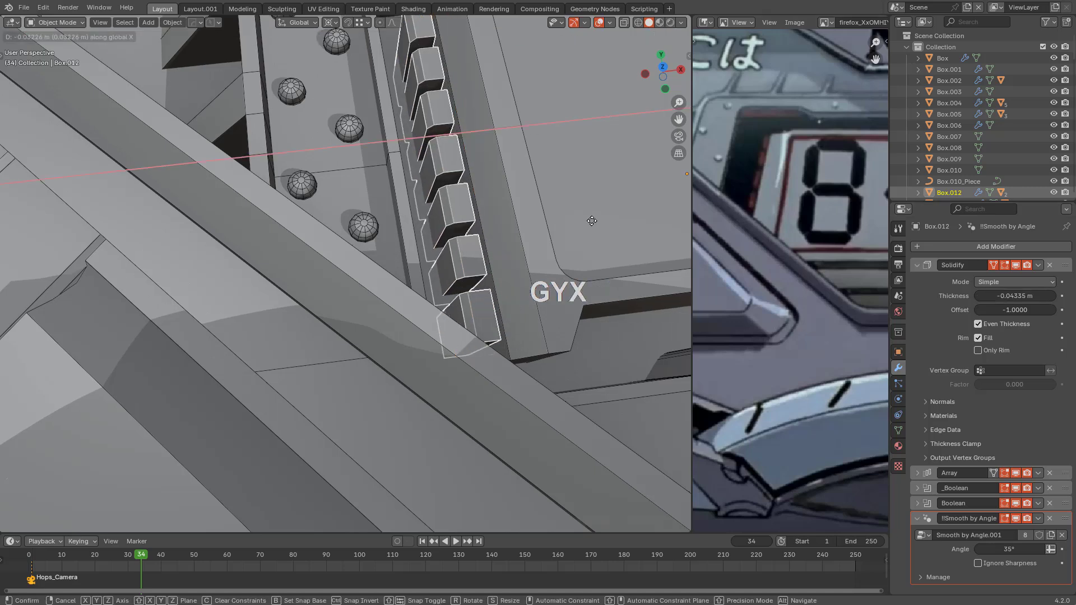
click(601, 229)
Reveal the rib row's boolean cutter again with HardOps and move it along global X toward the counter frame
shift+middle_drag(600, 228, 476, 220)
key(q)
click(496, 230)
key(g)
key(y)
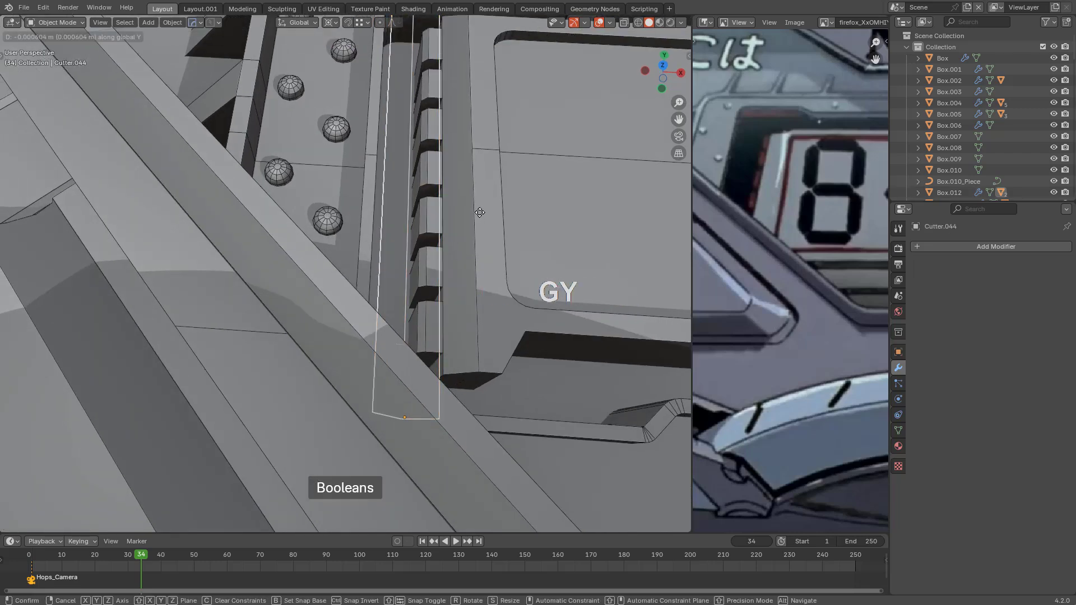
key(x)
click(488, 213)
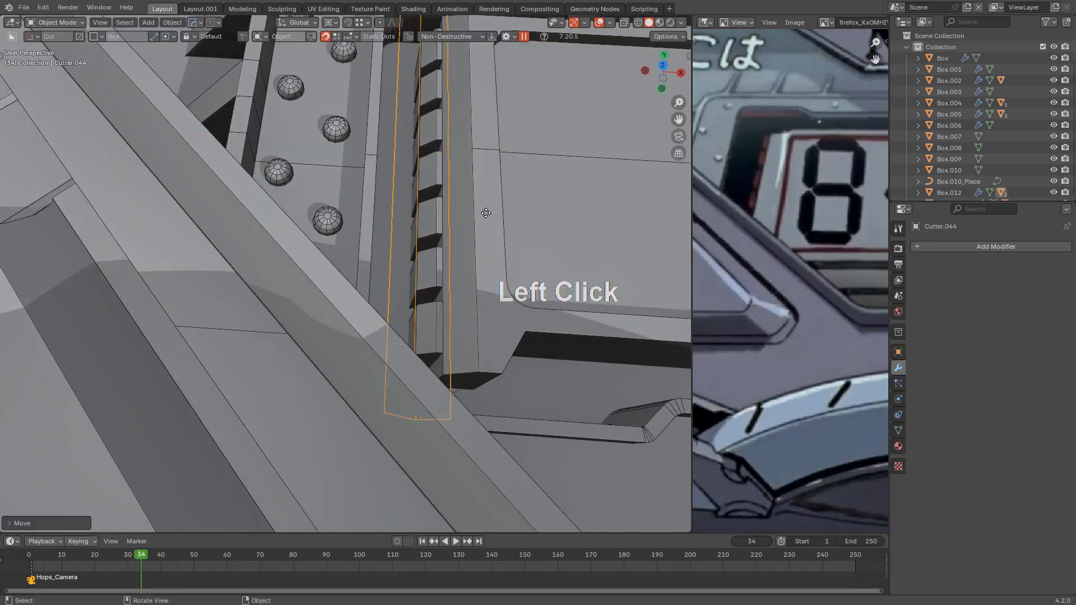
Select the rib row again, fine-tune its Solidify thickness, and deselect everything
scroll(506, 224, down, 4)
scroll(401, 296, down, 3)
middle_drag(448, 311, 419, 300)
scroll(419, 300, up, 5)
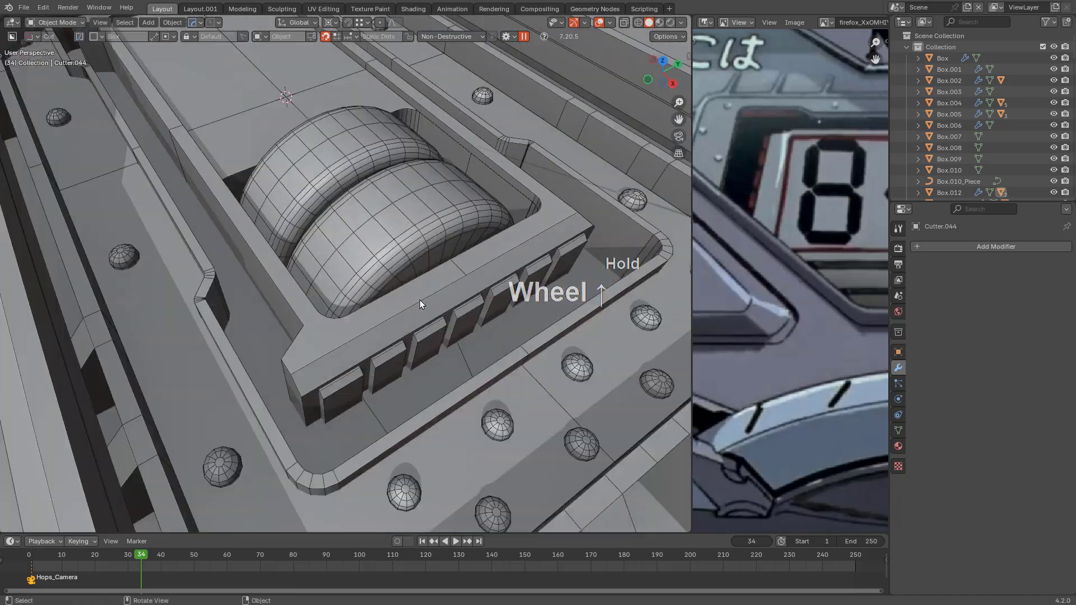
click(509, 368)
middle_drag(509, 367, 1014, 321)
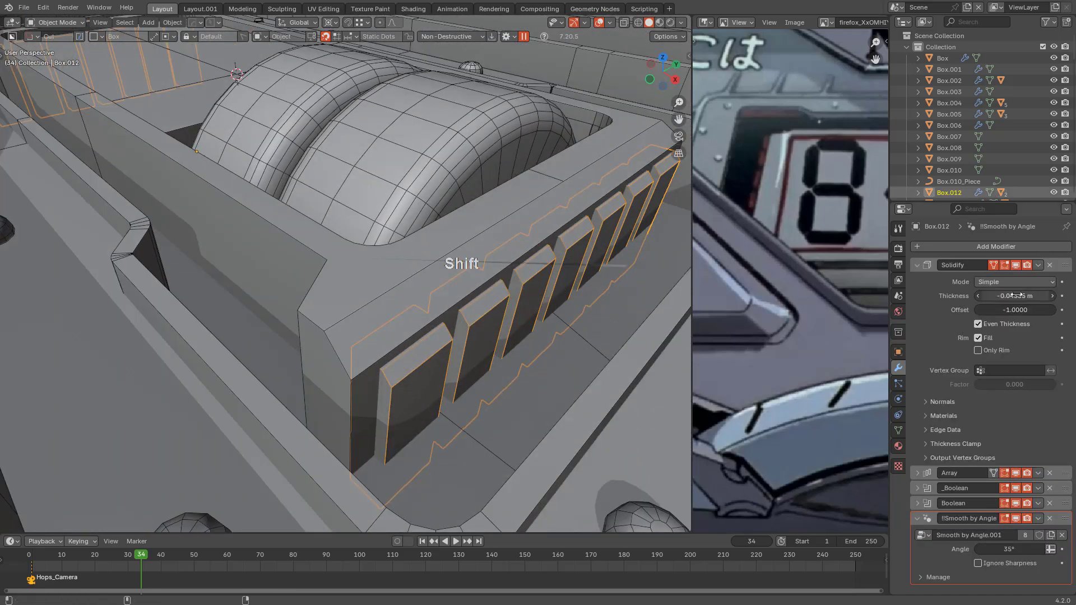
shift+drag(1017, 295, 1013, 295)
key(alt+a)
Select the counter wheels, window plate, frame, notched surround, bolts and outer housing together
middle_drag(368, 275, 394, 327)
scroll(401, 307, up, 2)
scroll(420, 297, up, 3)
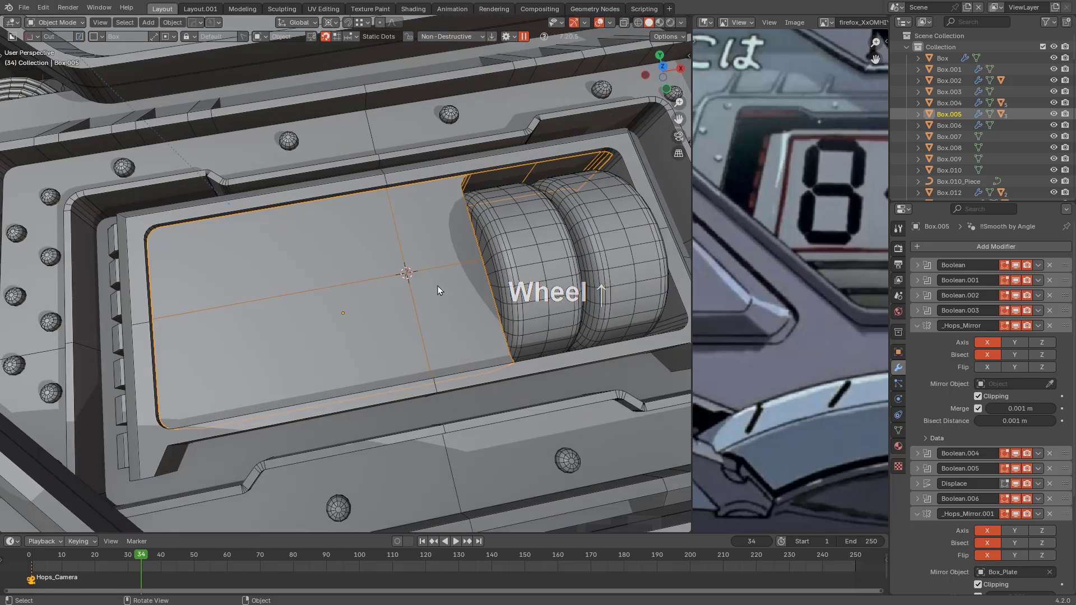
key(g)
right_click(530, 267)
click(520, 243)
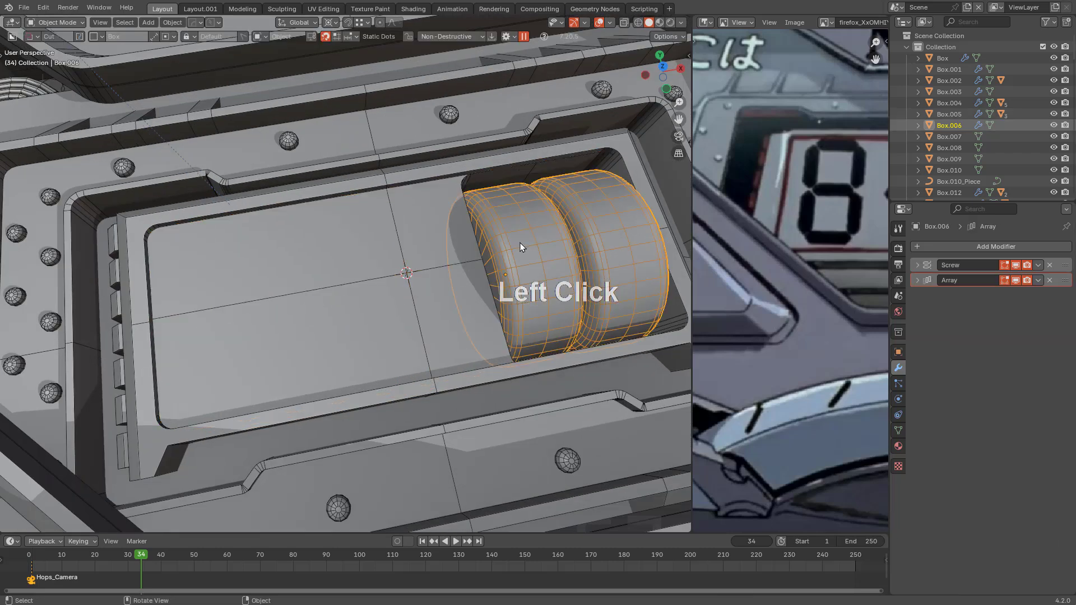
shift+click(428, 236)
shift+click(454, 156)
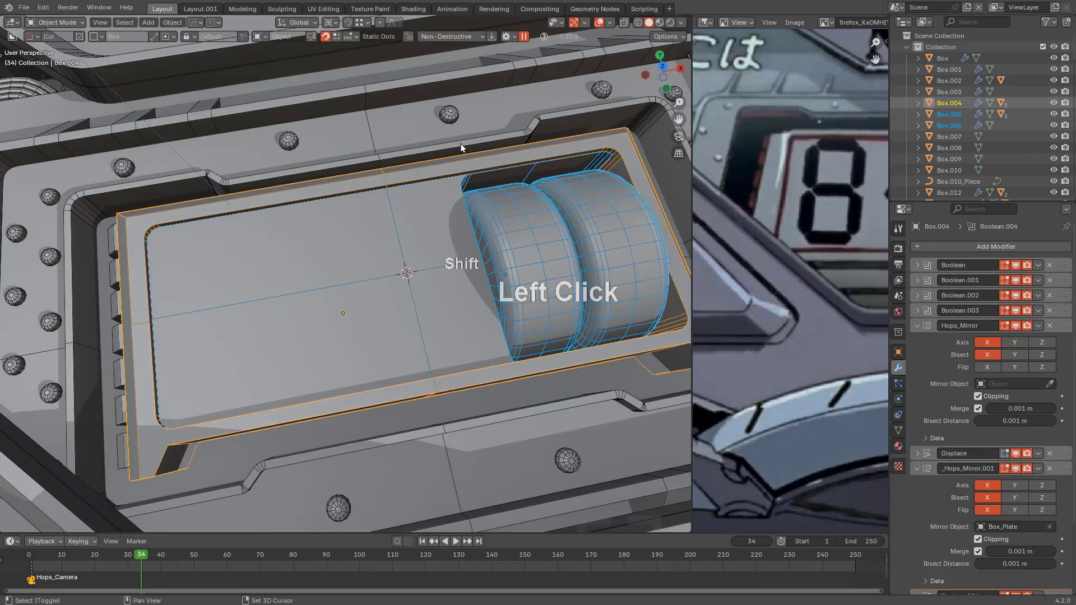
shift+click(461, 144)
shift+click(446, 117)
shift+click(493, 117)
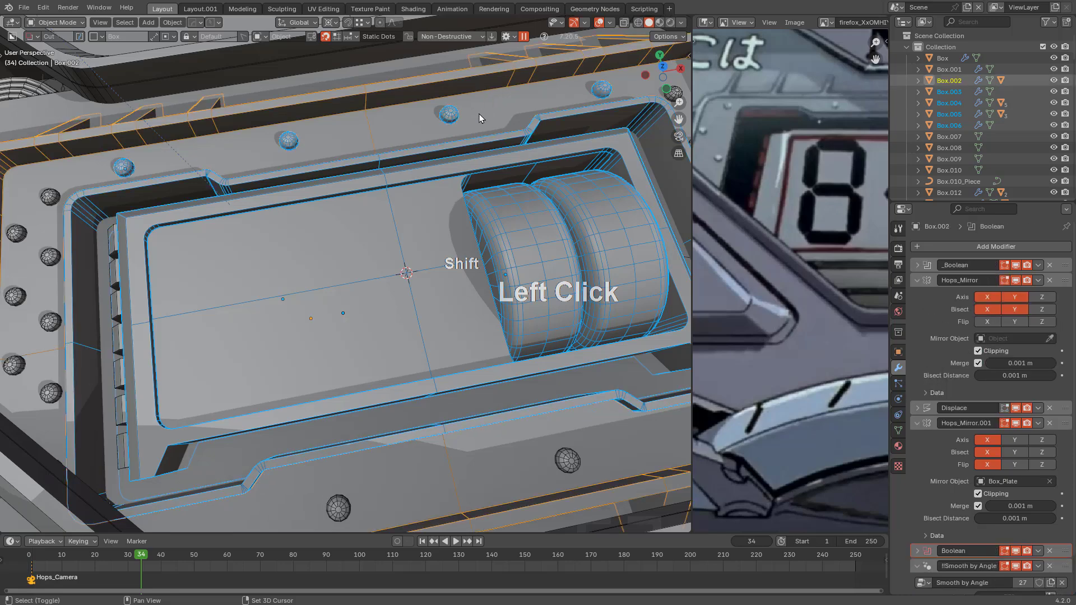
shift+middle_drag(479, 118, 360, 259)
shift+click(511, 177)
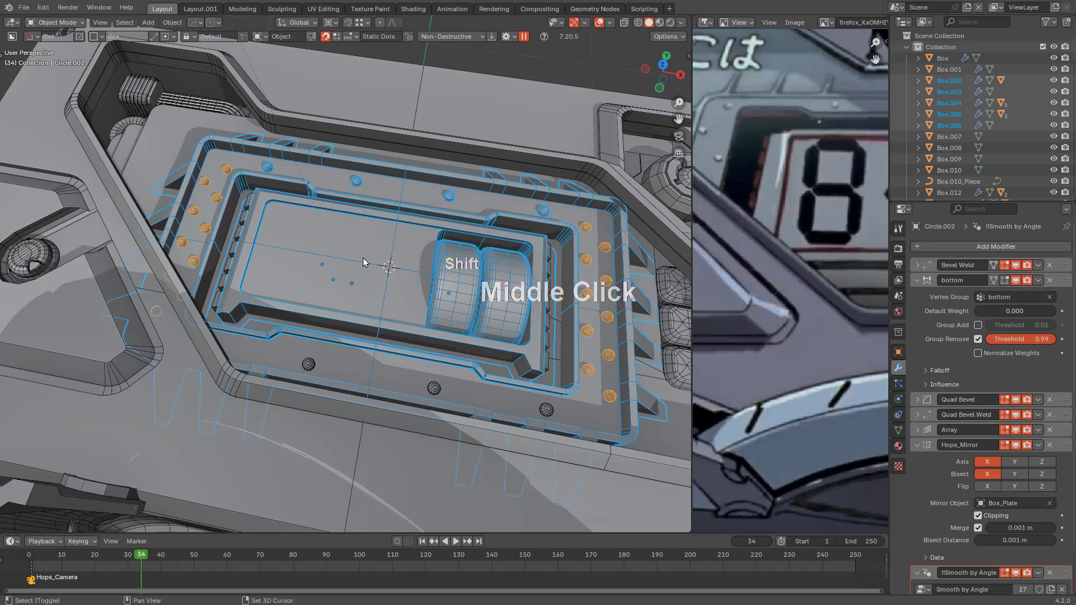
Set the transform pivot to the 3D Cursor and scale the selected counter assembly up about 1.07 times
key(period)
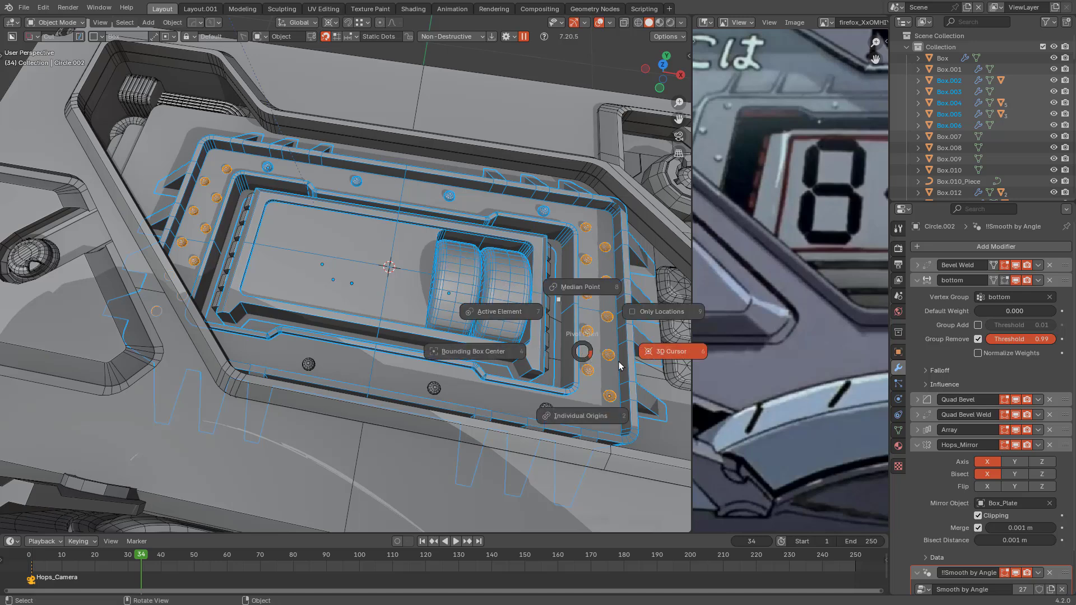
click(652, 354)
key(s)
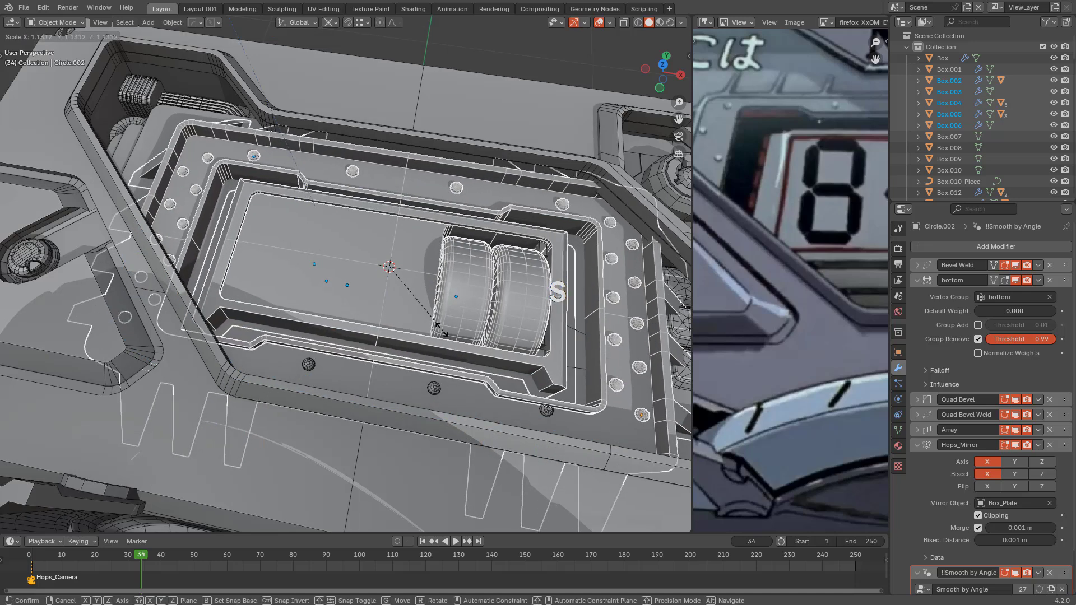
right_click(445, 334)
key(s)
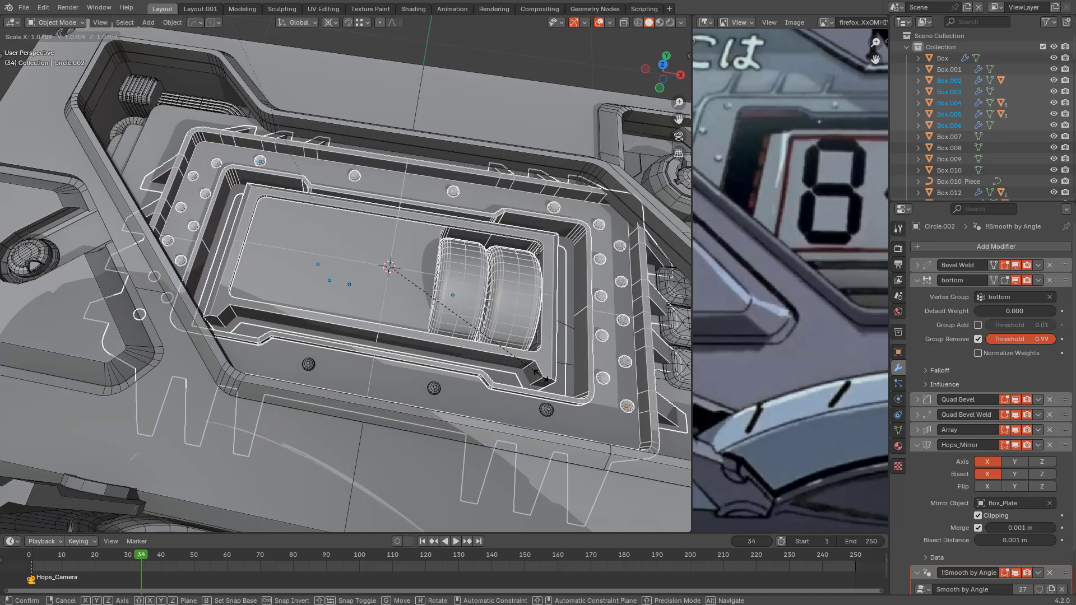
click(539, 376)
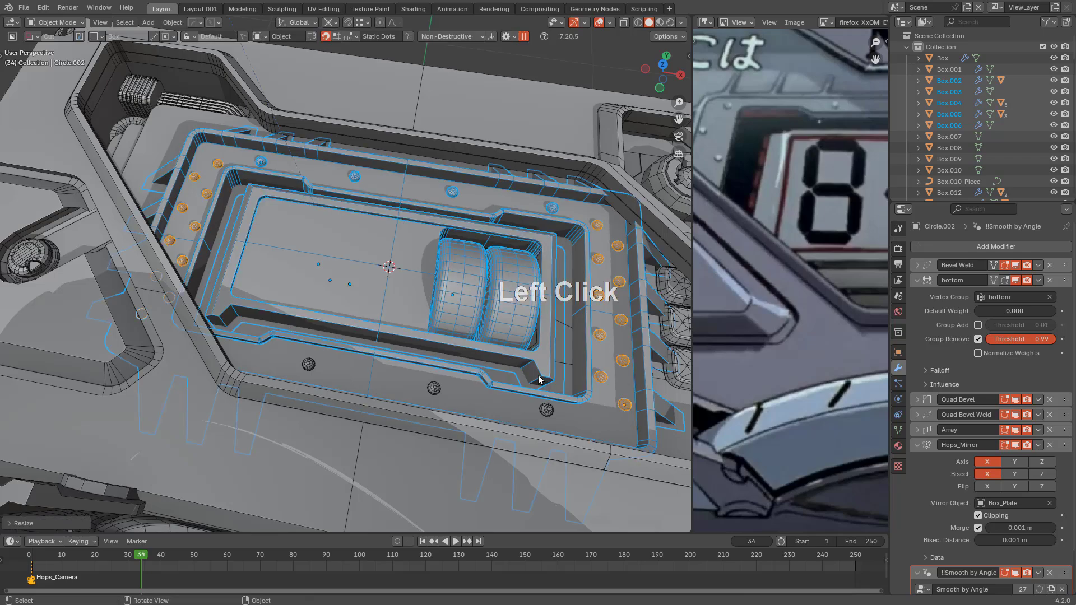
key(g)
key(x)
key(y)
right_click(514, 365)
Compare the enlarged counter assembly with the reference image, undo the scaling, and deselect everything
shift+middle_drag(512, 372, 499, 339)
scroll(815, 176, down, 2)
scroll(815, 177, down, 2)
middle_drag(814, 177, 890, 263)
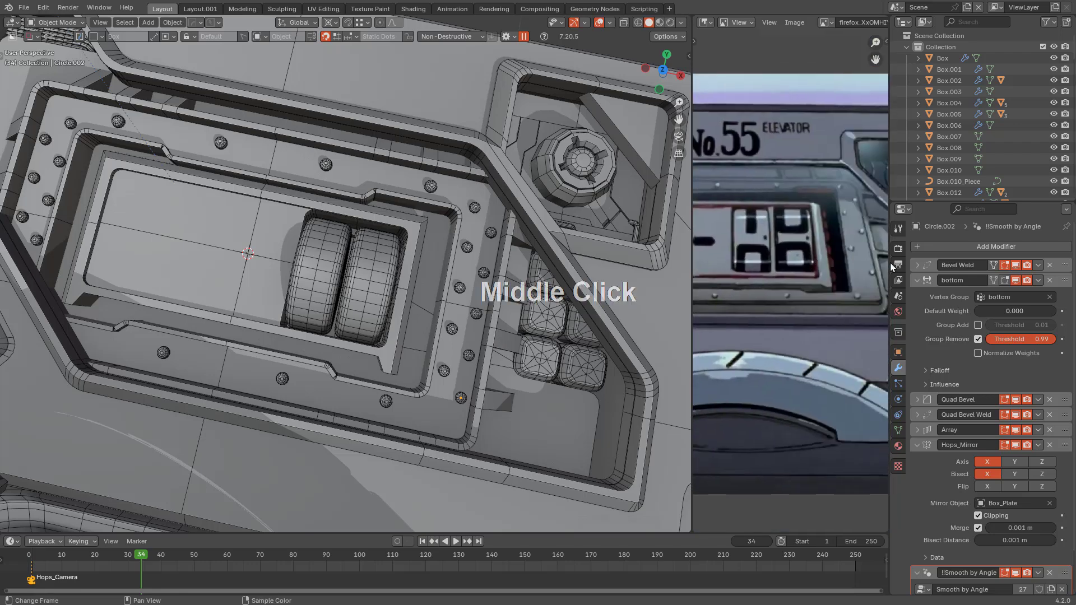
middle_drag(821, 269, 778, 277)
middle_drag(509, 355, 499, 315)
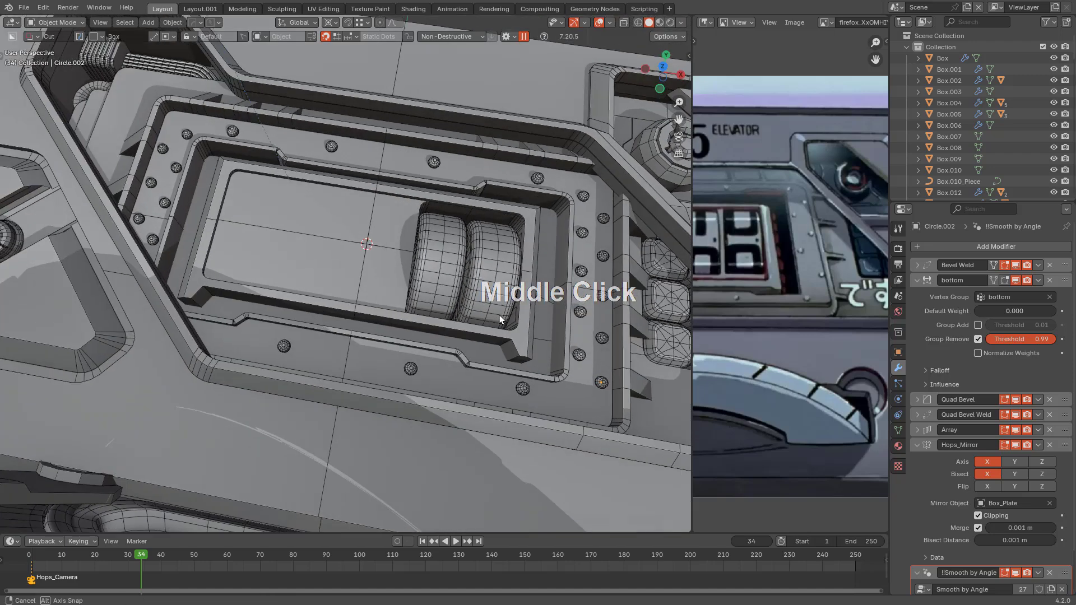
key(ctrl+z)
key(alt+a)
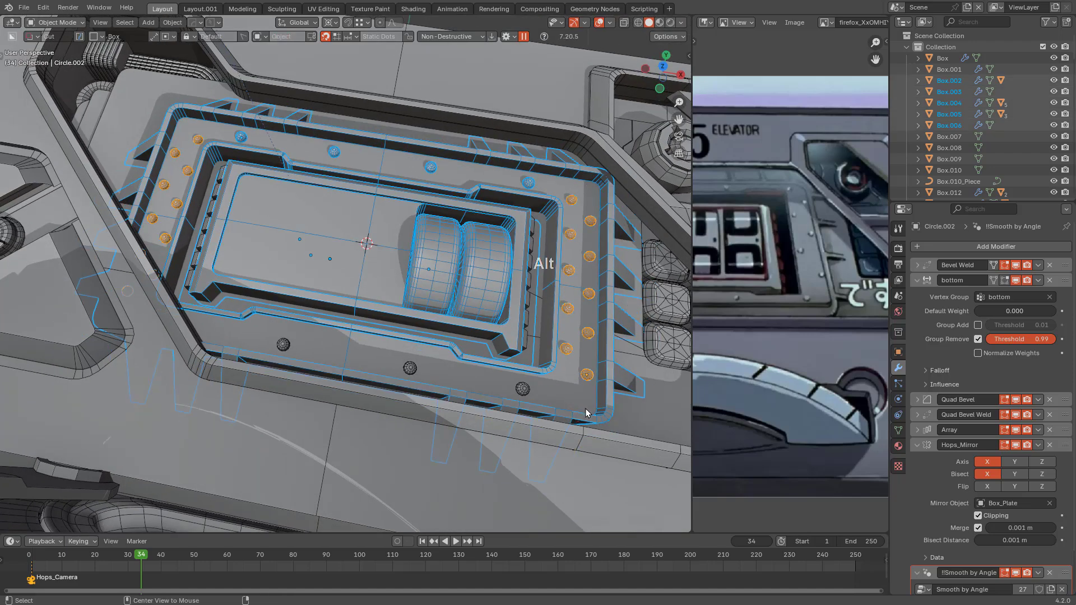
Compare the whole panel's proportions around the counter window with the reference image
middle_drag(572, 405, 432, 361)
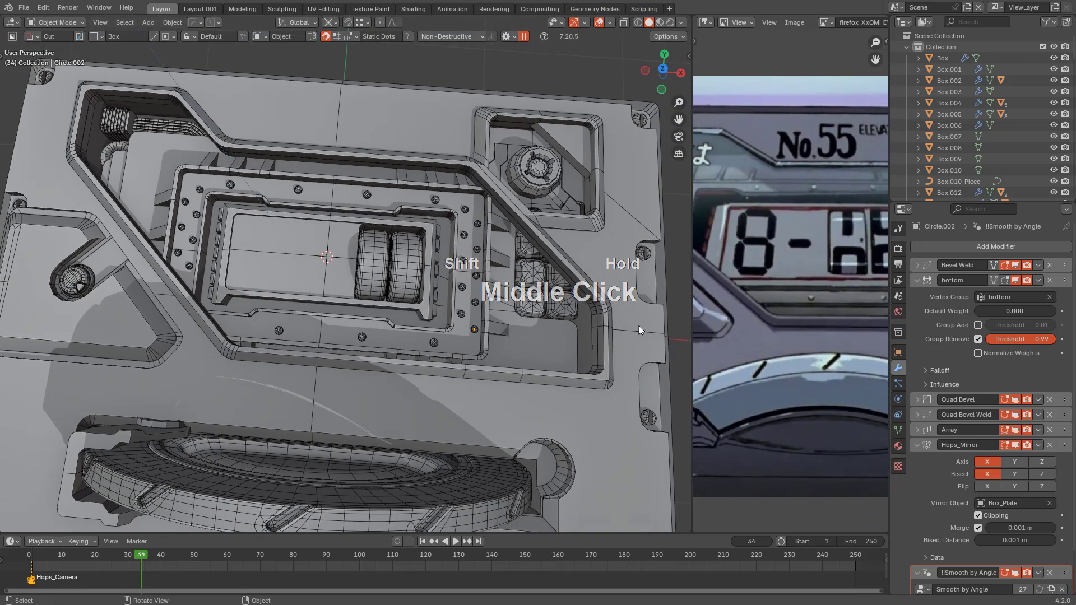
scroll(771, 318, down, 2)
middle_drag(805, 318, 422, 307)
scroll(773, 259, down, 2)
scroll(781, 256, up, 4)
scroll(483, 258, up, 2)
Select the counter window frame and save the file
click(315, 331)
scroll(367, 309, up, 3)
click(371, 261)
key(alt+a)
click(337, 341)
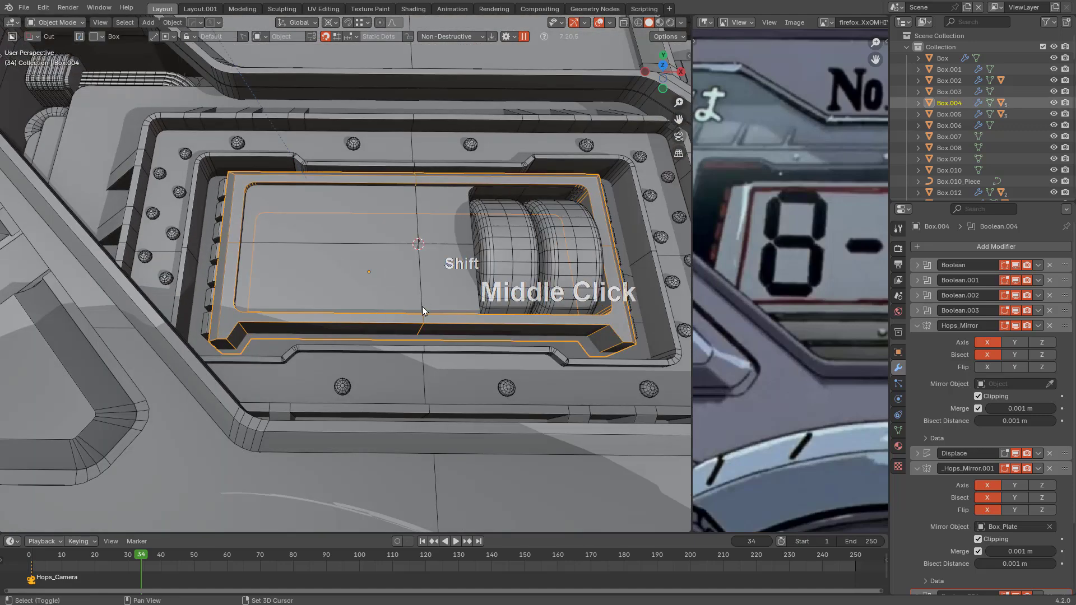
scroll(431, 310, down, 4)
key(ctrl+s)
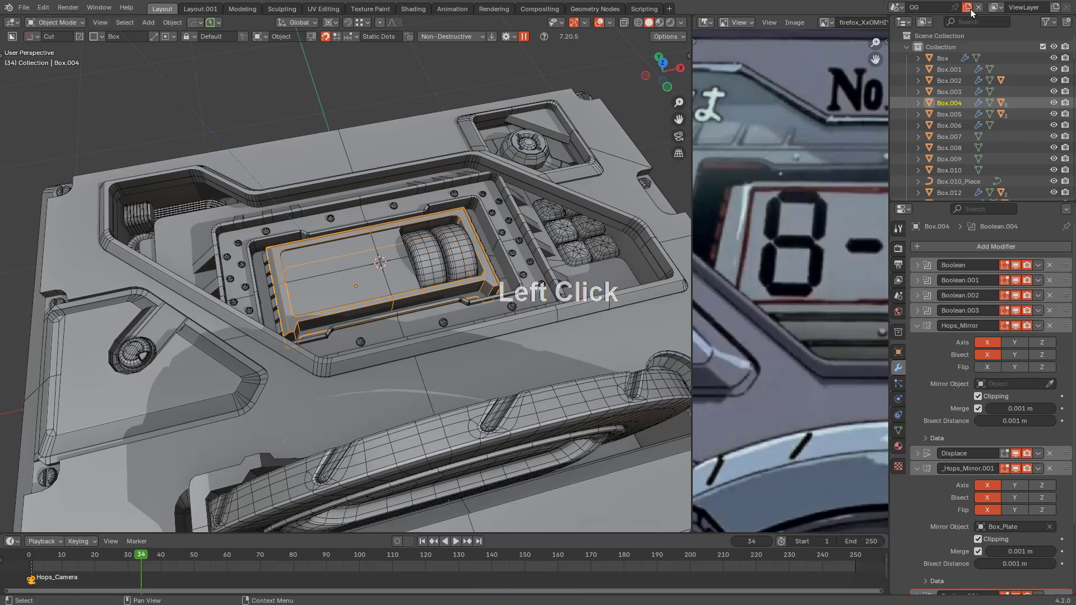
Create a full copy of the OG scene named Conv and switch between the two scenes
click(968, 8)
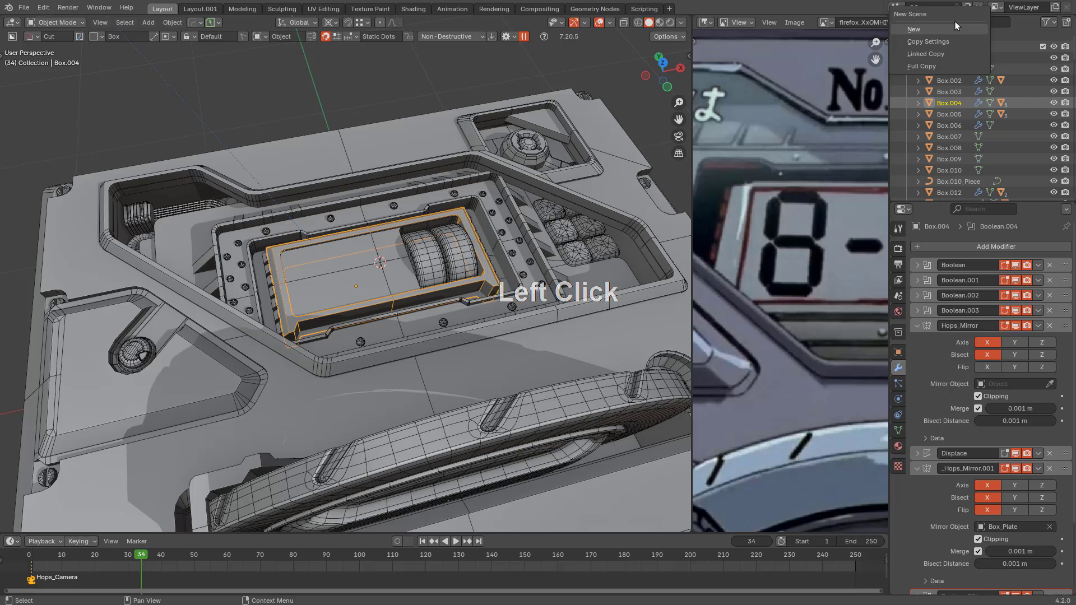
click(937, 65)
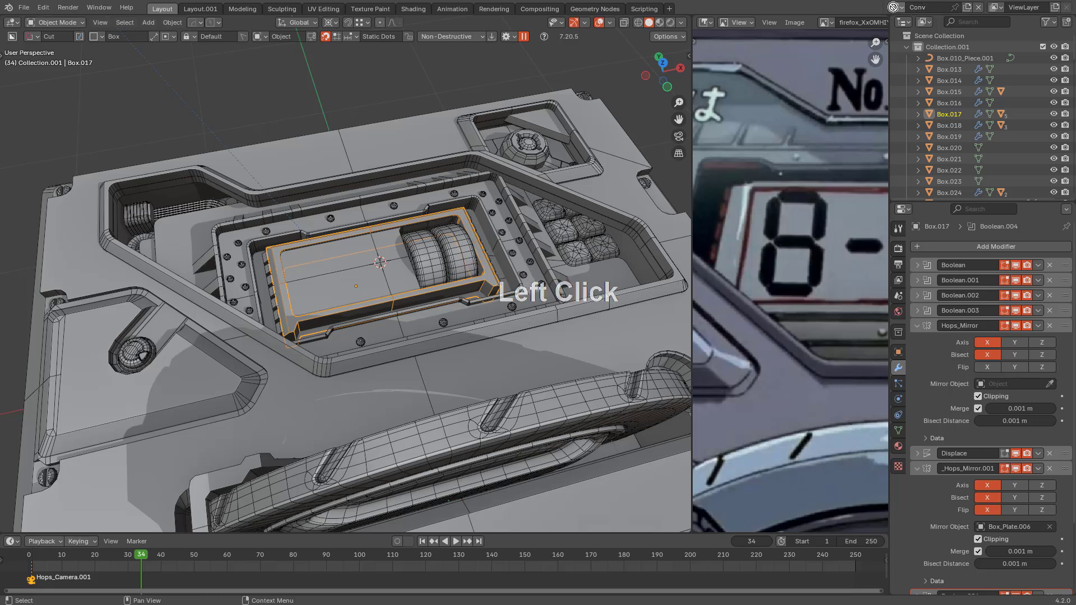
click(895, 7)
click(903, 34)
click(894, 7)
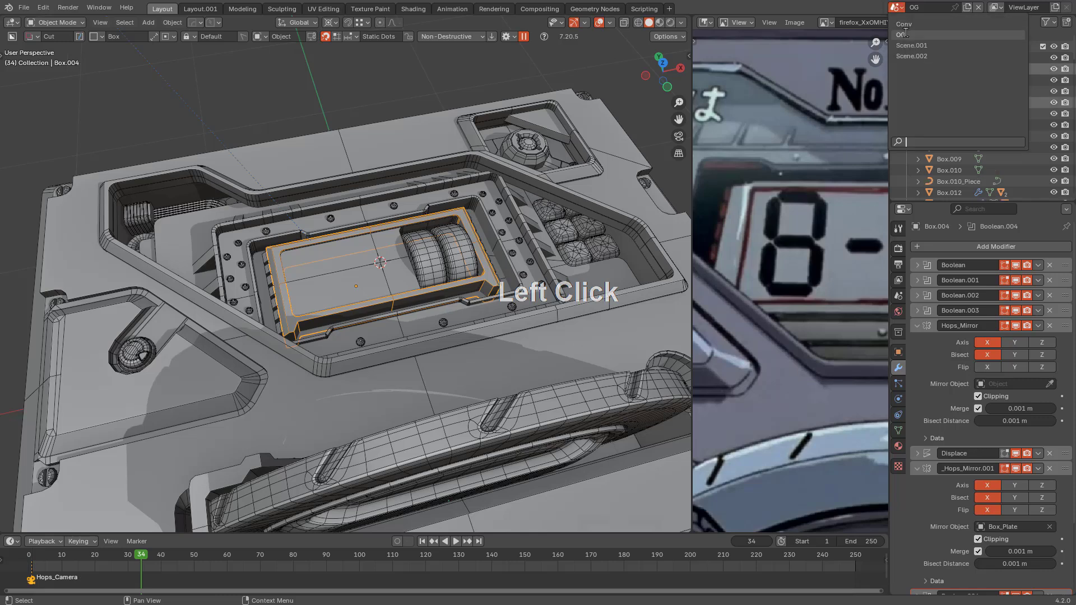
click(903, 24)
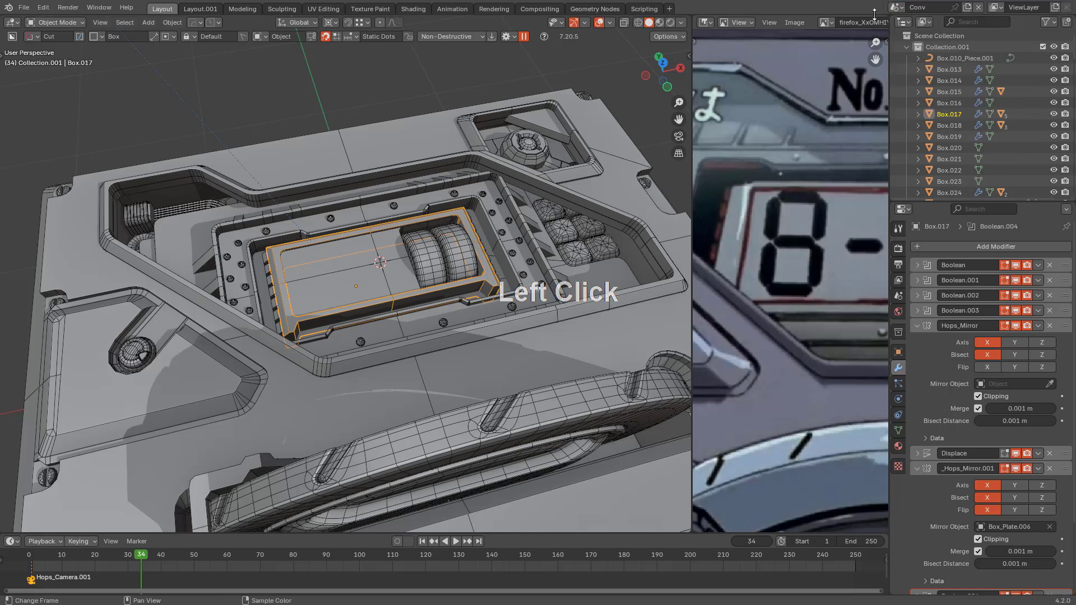
Rename the original scene 1_OG and the copied scene 2_Conv, ending in 2_Conv
click(894, 6)
click(903, 34)
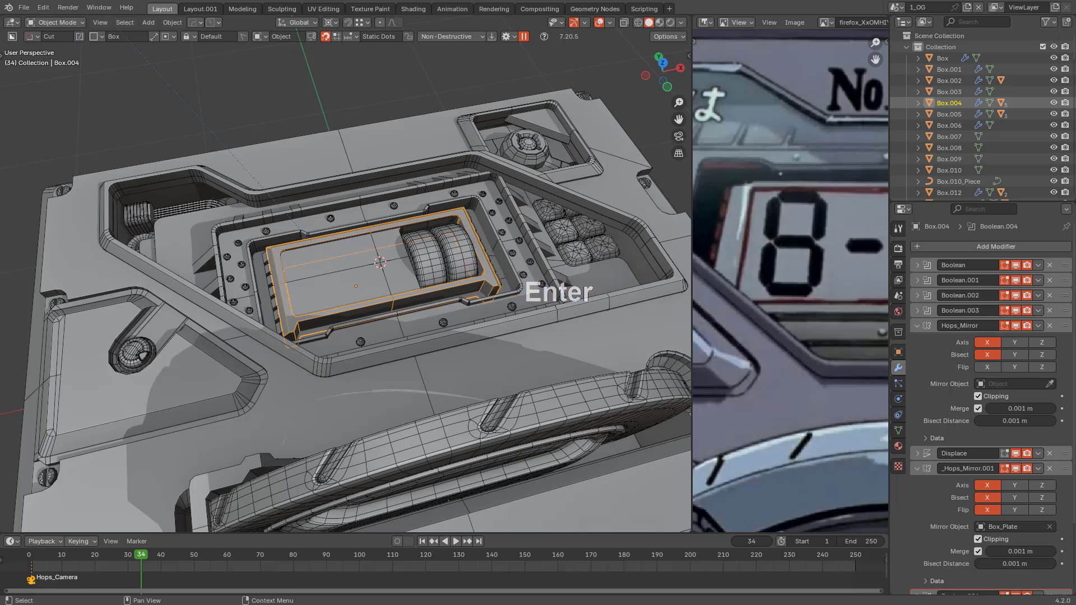
click(895, 7)
click(919, 24)
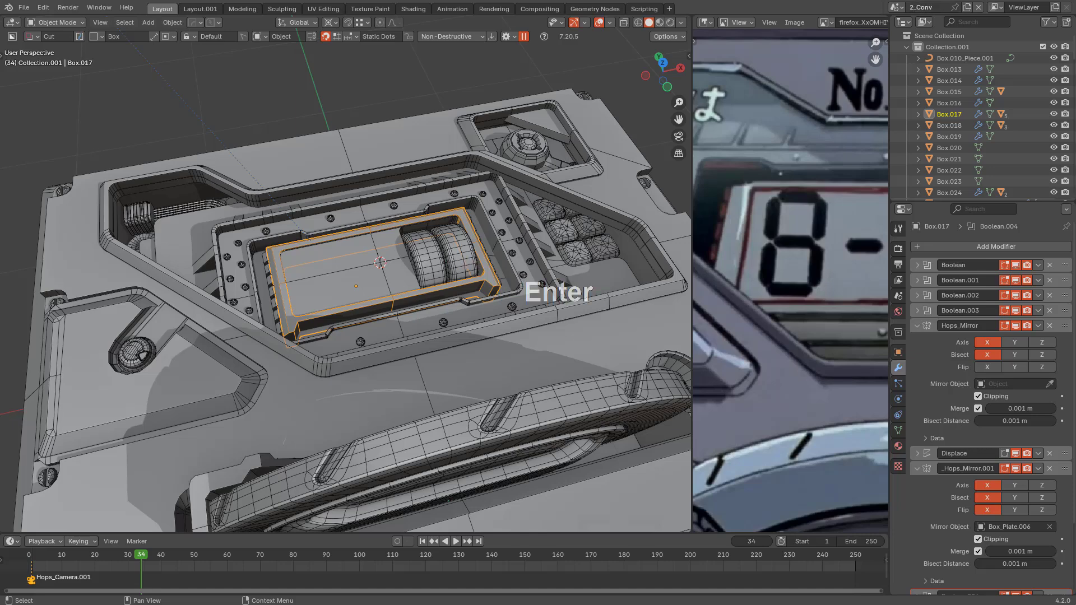
Select the notched surround of the counter window in the 2_Conv scene and center the view on it
middle_drag(379, 249, 401, 303)
scroll(345, 280, down, 3)
scroll(718, 316, down, 2)
middle_drag(716, 331, 860, 226)
middle_drag(393, 258, 366, 275)
scroll(366, 275, down, 6)
click(329, 275)
key(KP_Decimal)
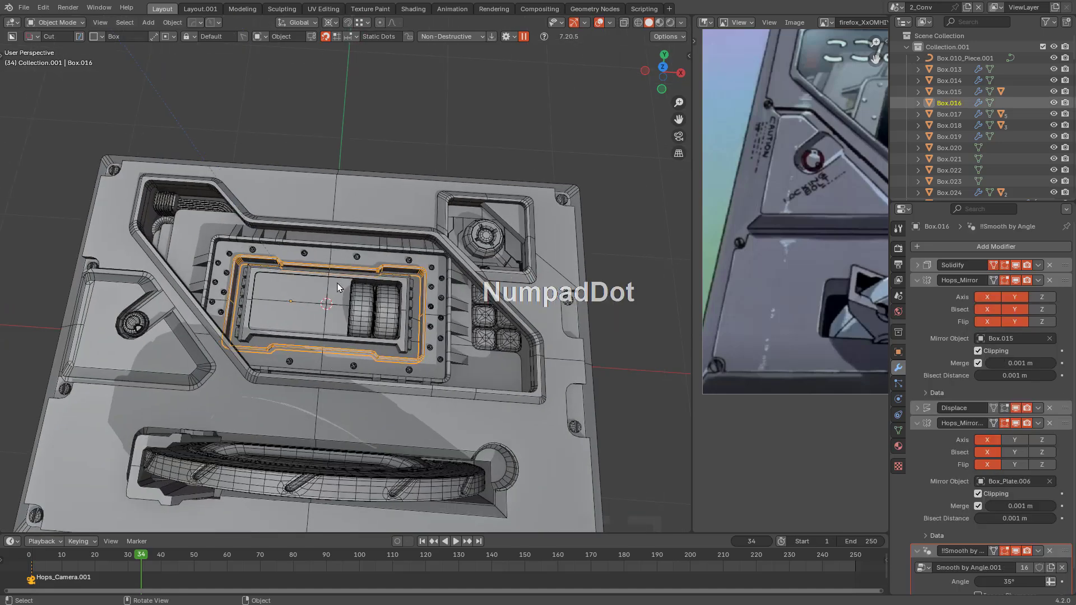
Isolate the rectangular wall frame Box.017 around the counter window in local view
click(343, 217)
middle_drag(345, 208, 361, 271)
key(KP_Divide)
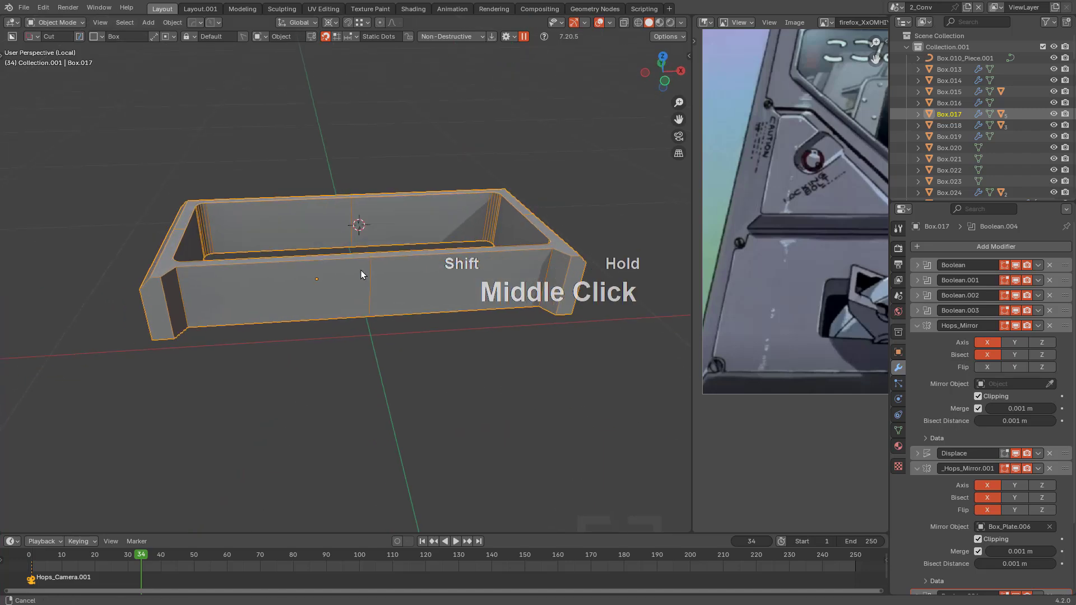
Convert Box.017's visual geometry to mesh and run Clear Sharp Classic on its sharps, bevels, creases, seams and custom normals
scroll(361, 270, up, 5)
key(ctrl+a)
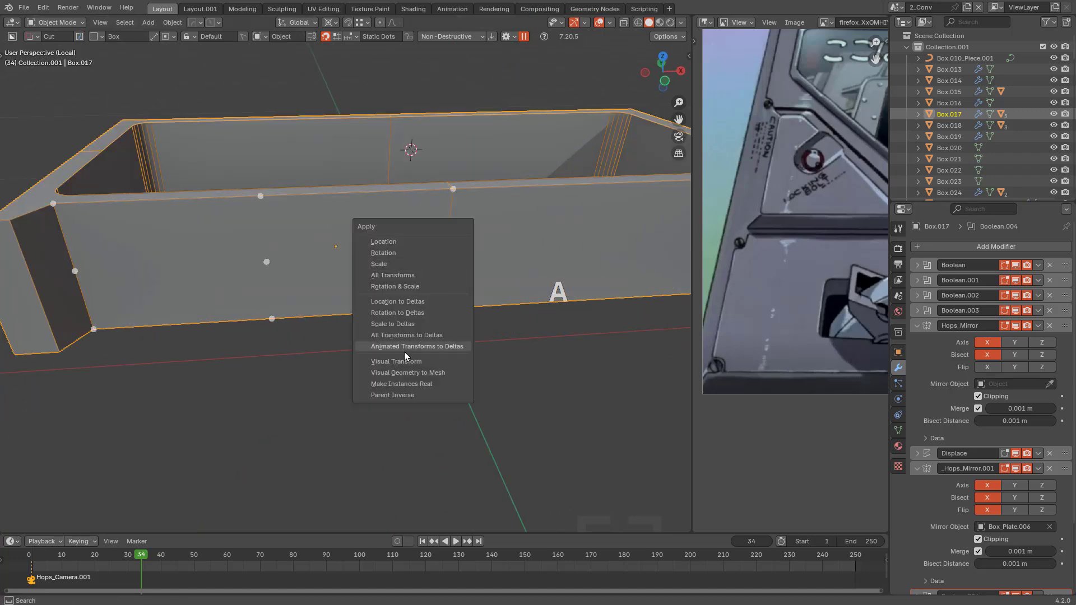
click(423, 371)
middle_drag(368, 244, 343, 301)
key(q)
drag(360, 307, 426, 386)
Select the frame's upper inner rim edge loop and offset it to add supporting loops on both sides
key(Tab)
key(2)
click(351, 328)
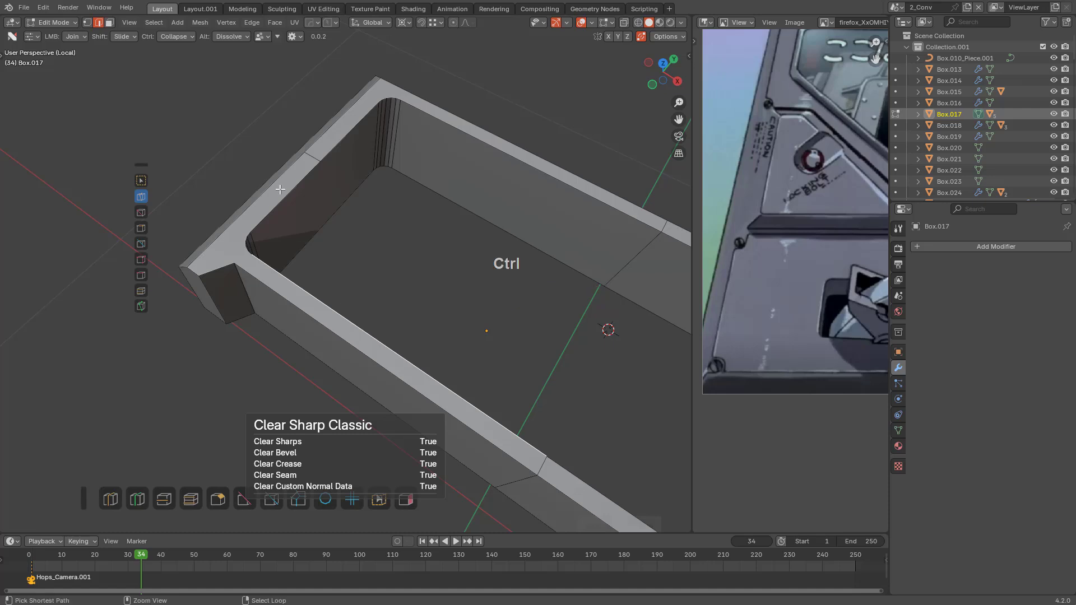
scroll(394, 276, down, 3)
shift+middle_drag(513, 291, 504, 261)
shift+middle_drag(504, 260, 392, 336)
scroll(403, 292, up, 4)
ctrl+click(572, 207)
shift+middle_drag(572, 206, 514, 249)
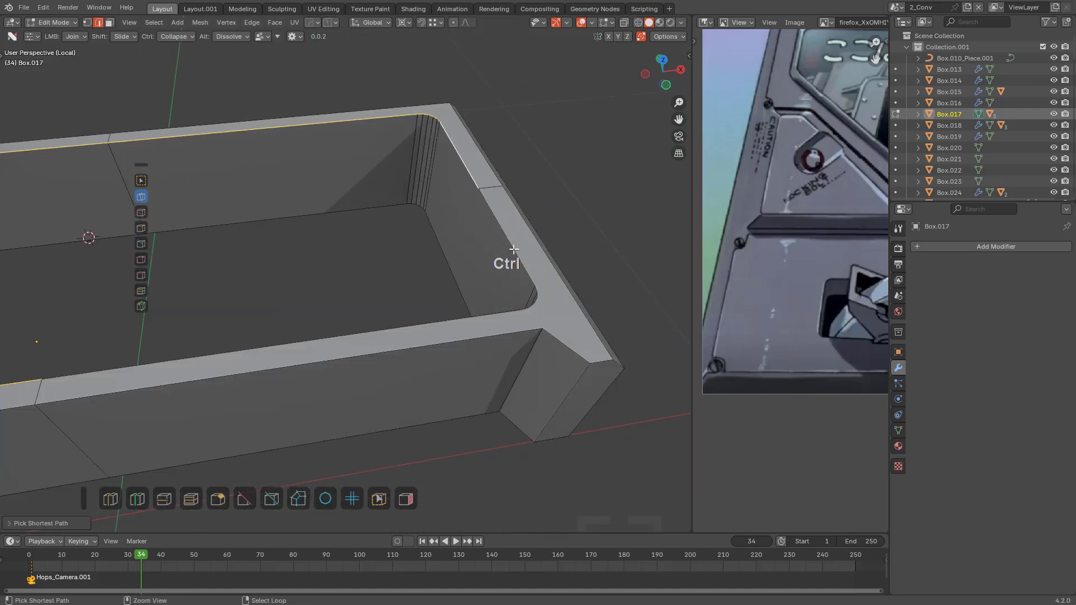
middle_drag(410, 323, 345, 346)
click(191, 497)
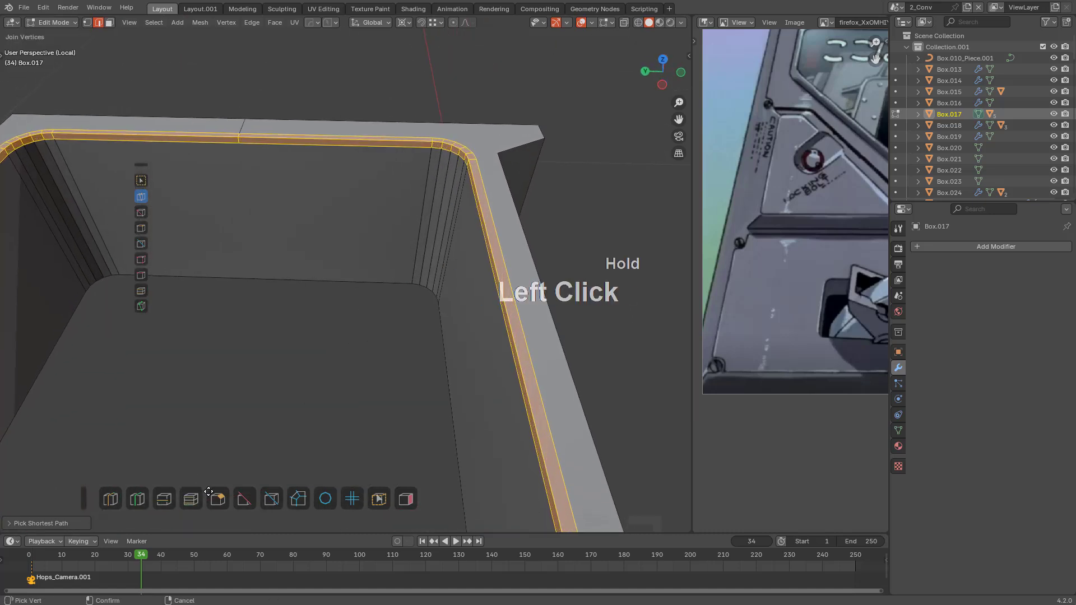
click(432, 242)
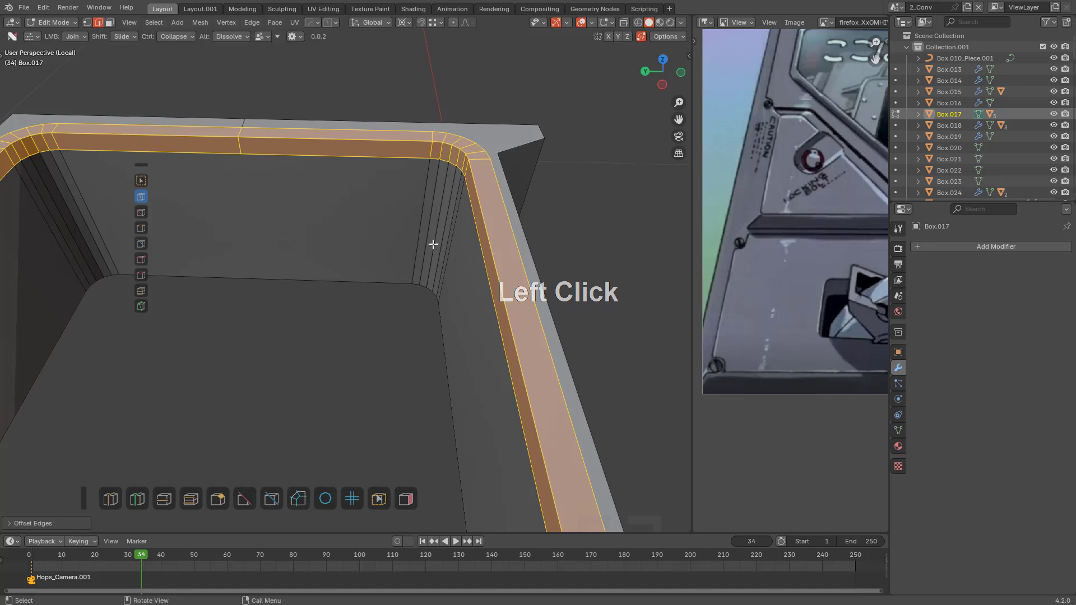
Offset the vertical inner edges where the end blocks meet the frame's long outer wall
middle_drag(432, 242, 350, 321)
click(346, 320)
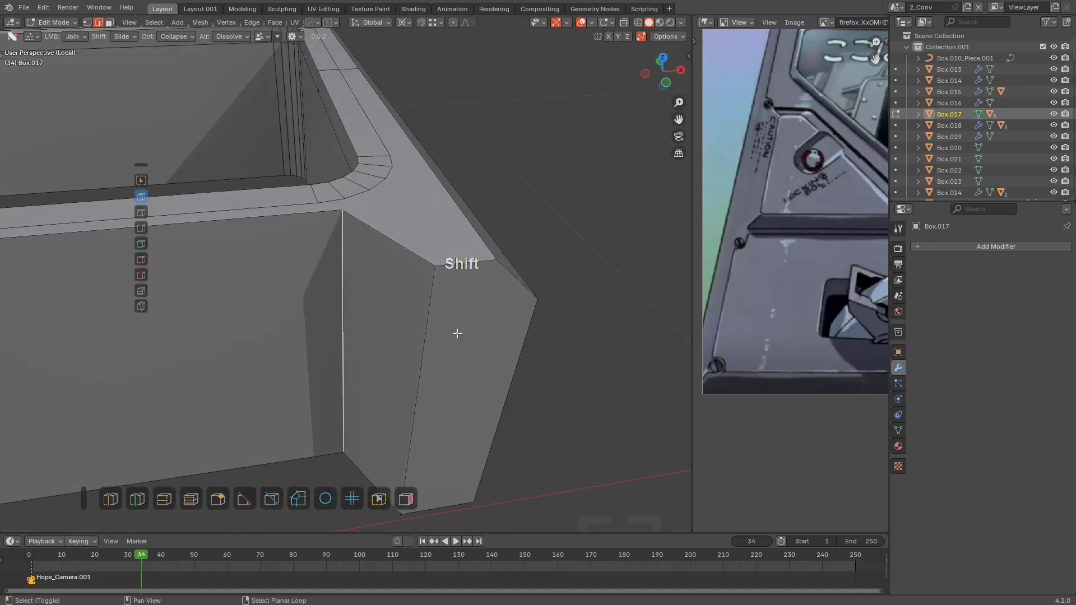
scroll(204, 312, down, 5)
middle_drag(204, 312, 396, 278)
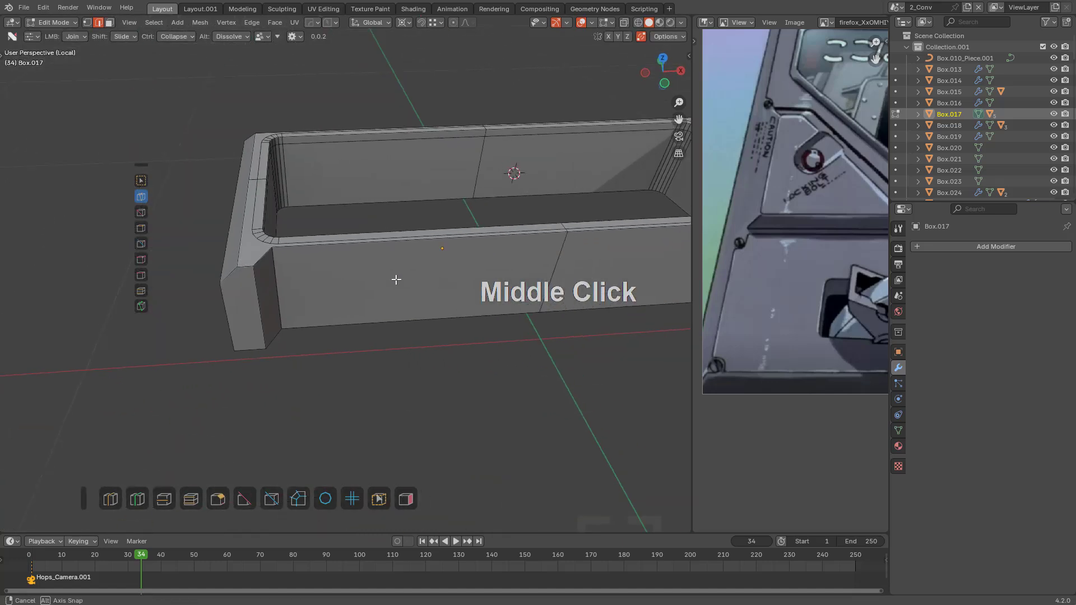
scroll(252, 284, up, 3)
shift+middle_drag(202, 308, 371, 225)
click(213, 493)
key(alt+a)
Offset both long edges of the sloped chamfer along the frame's short side wall
click(474, 301)
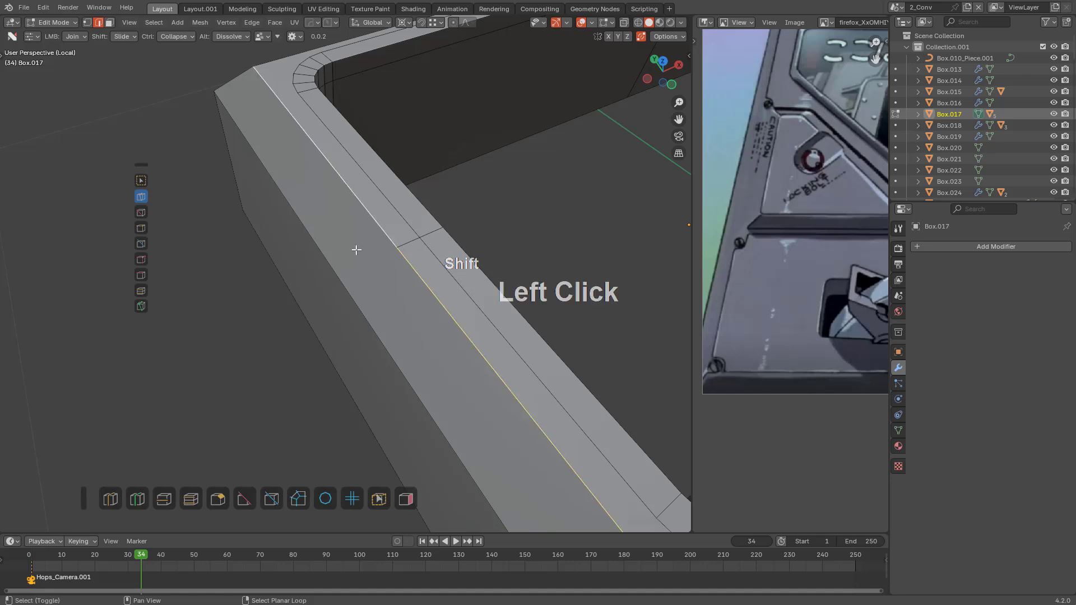
shift+middle_drag(363, 300, 409, 263)
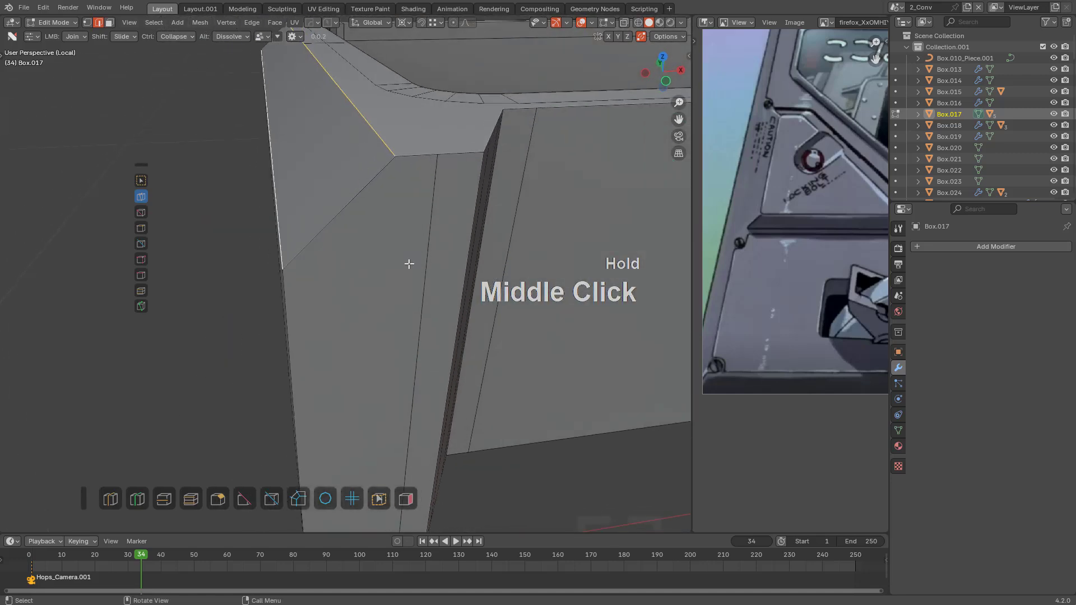
click(225, 499)
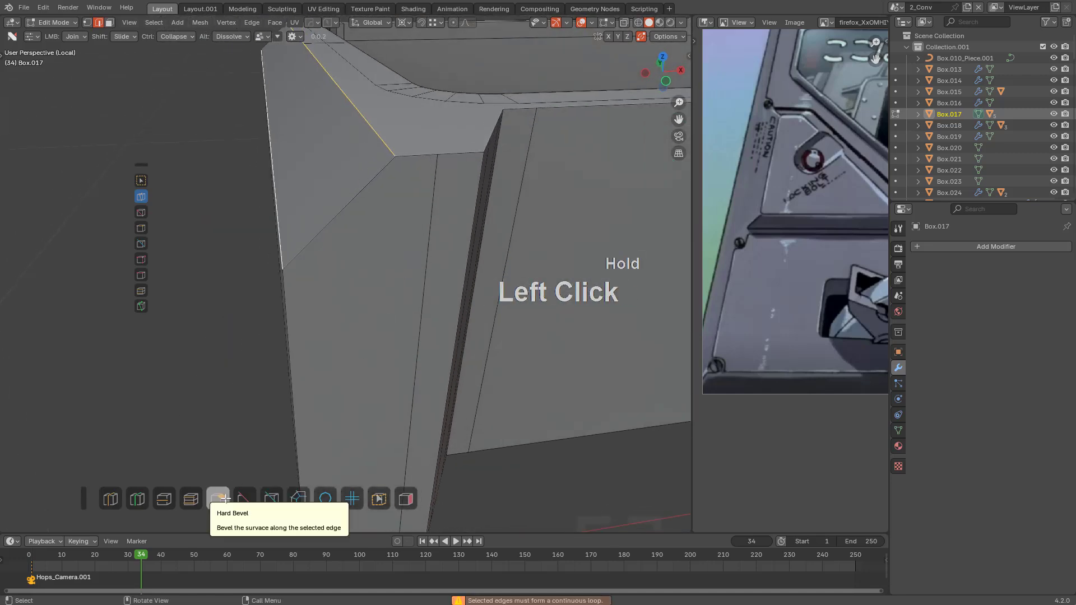
click(193, 498)
drag(201, 496, 224, 462)
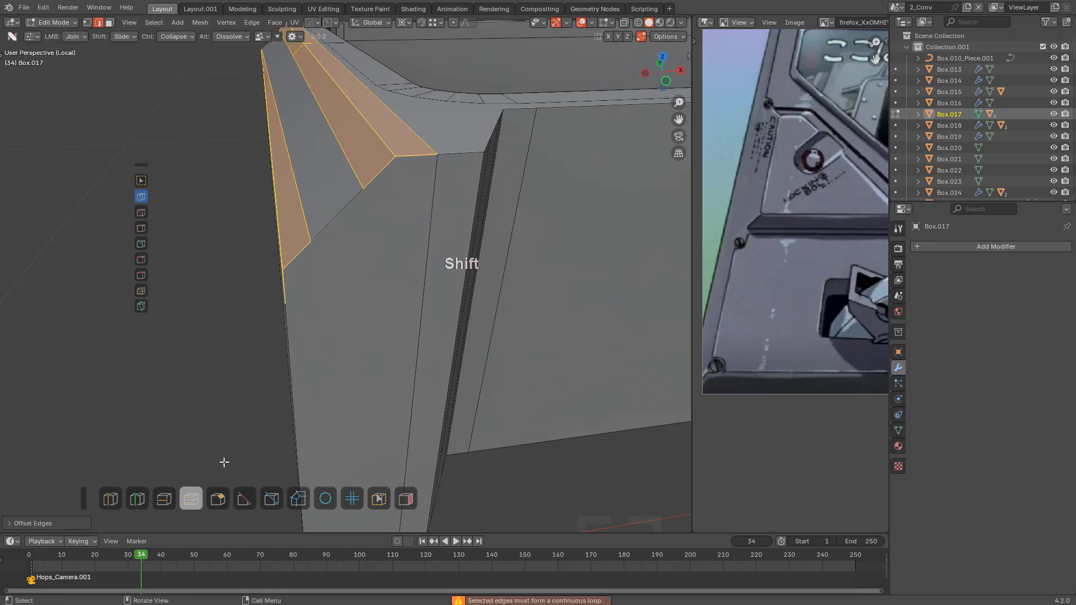
Collapse the duplicate vertex atop the corner's end face and add a loop cut near the long wall's upper edge
key(1)
ctrl+click(437, 155)
middle_drag(455, 160, 404, 248)
key(ctrl+r)
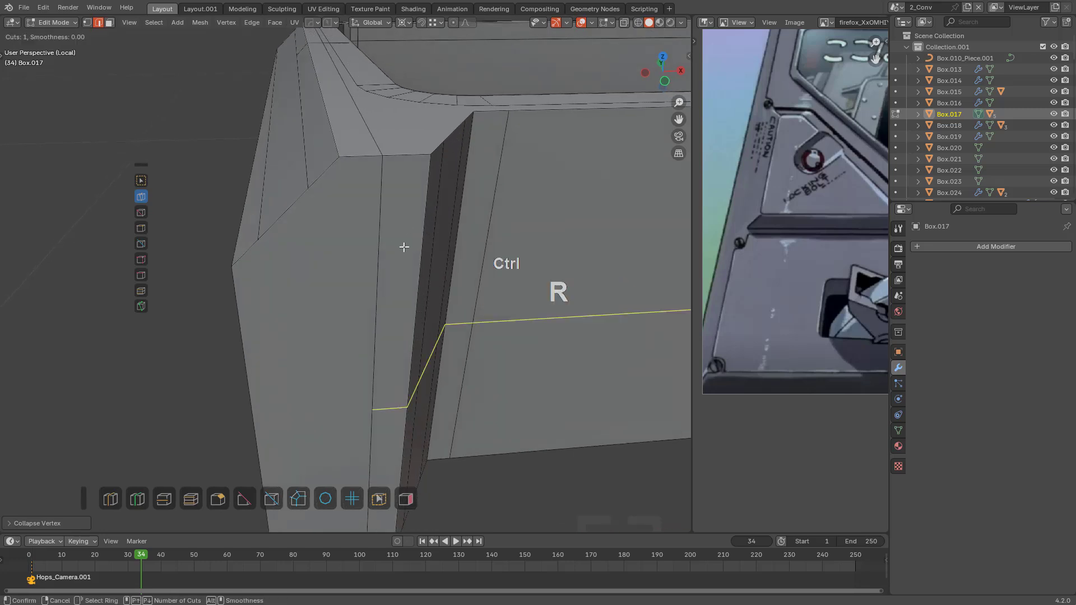
click(403, 247)
click(370, 95)
key(a)
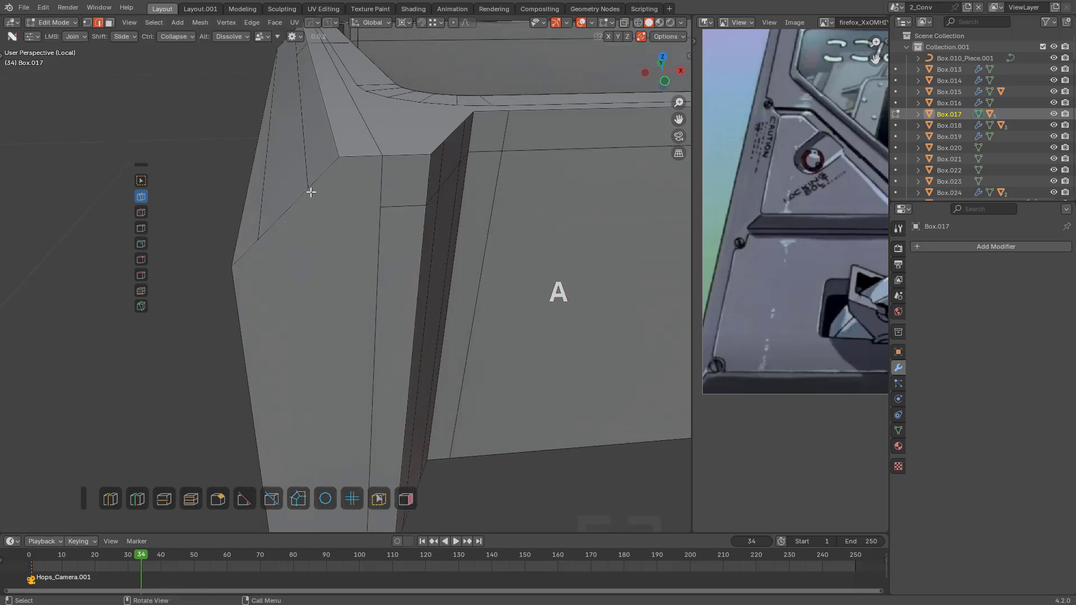
Join the loose offset and loop-cut vertices across the corner block's end face below the chamfer
drag(361, 197, 382, 208)
key(a)
middle_drag(411, 214, 443, 248)
alt+click(430, 256)
scroll(429, 255, down, 1)
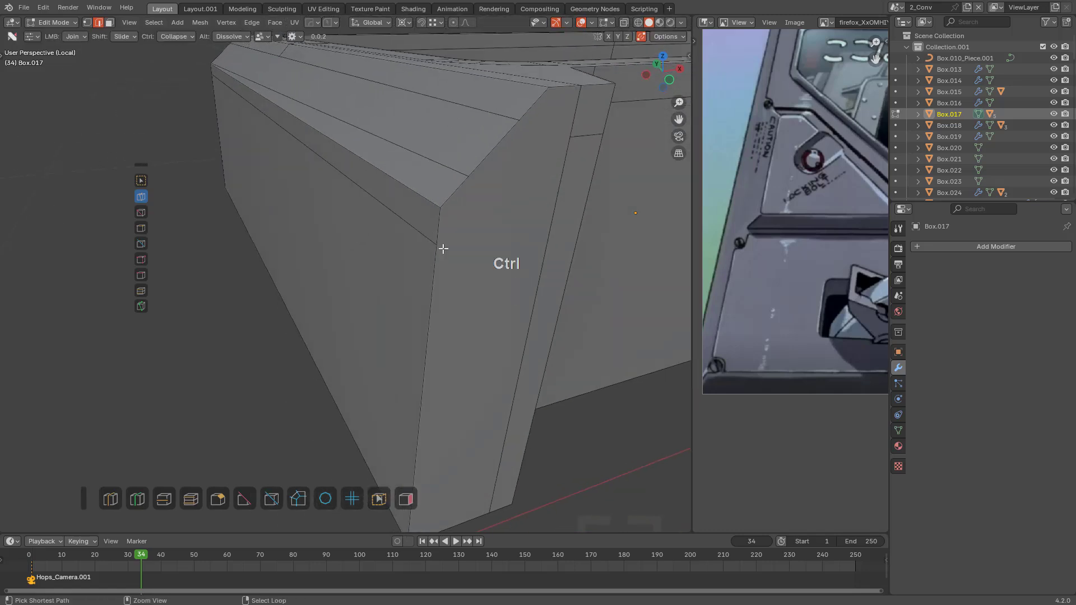
drag(439, 241, 451, 242)
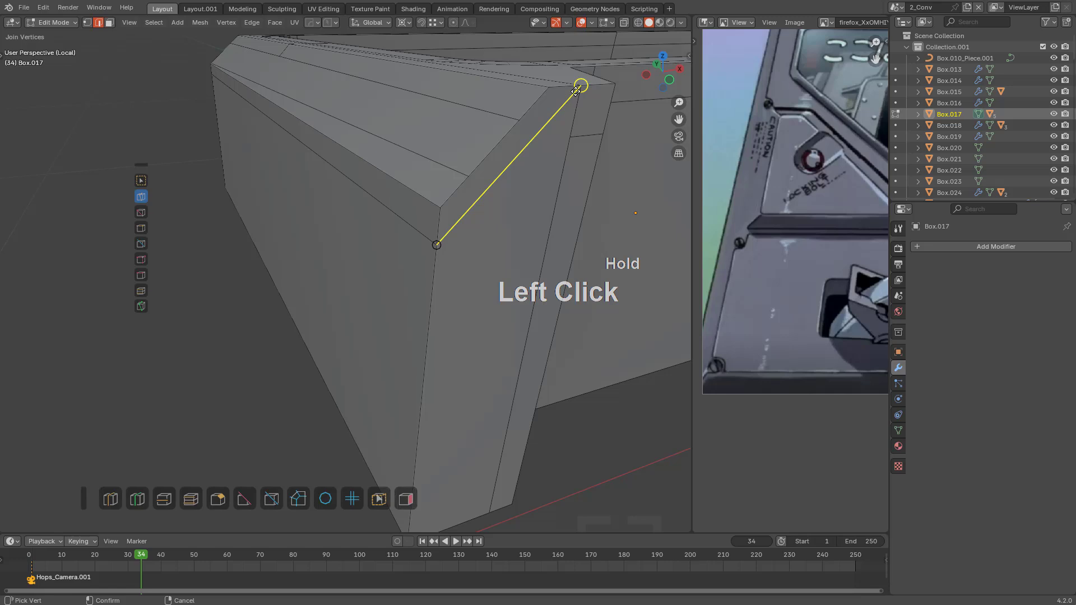
drag(575, 89, 579, 86)
middle_drag(579, 86, 549, 163)
drag(373, 206, 440, 219)
middle_drag(372, 244, 378, 235)
scroll(374, 244, down, 5)
Select the underside's outer edges along the short side wall and offset them
key(ctrl+r)
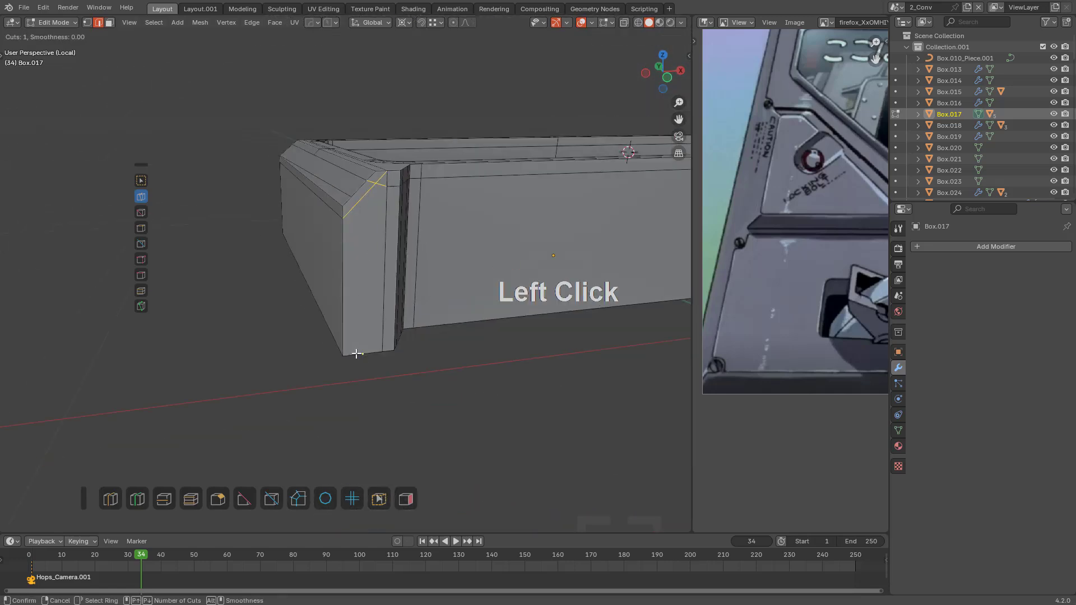
click(356, 353)
middle_drag(356, 354, 316, 195)
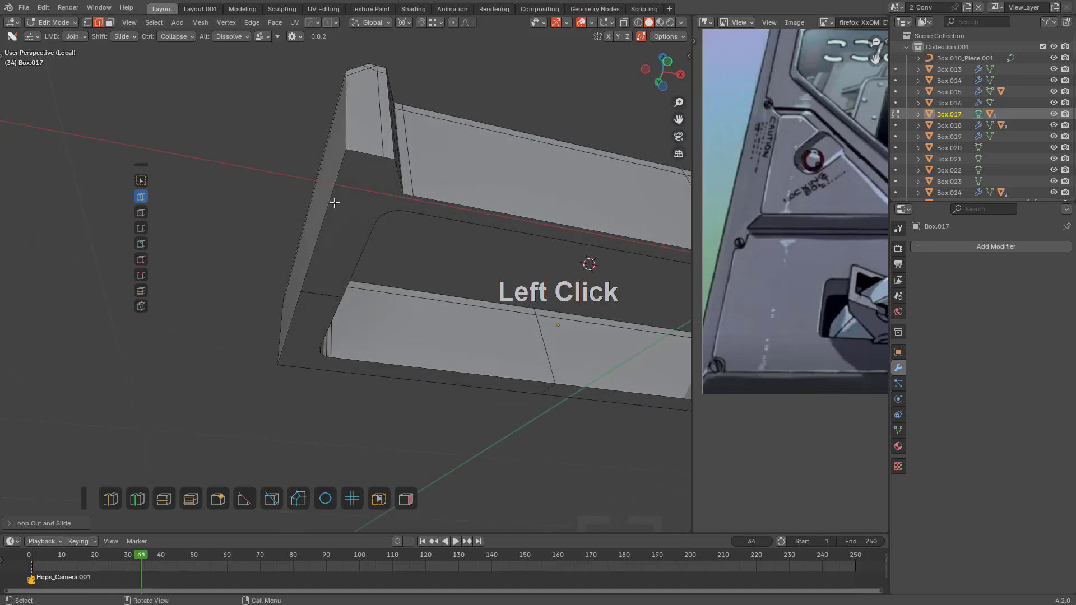
shift+click(305, 312)
middle_drag(305, 312, 320, 305)
click(190, 498)
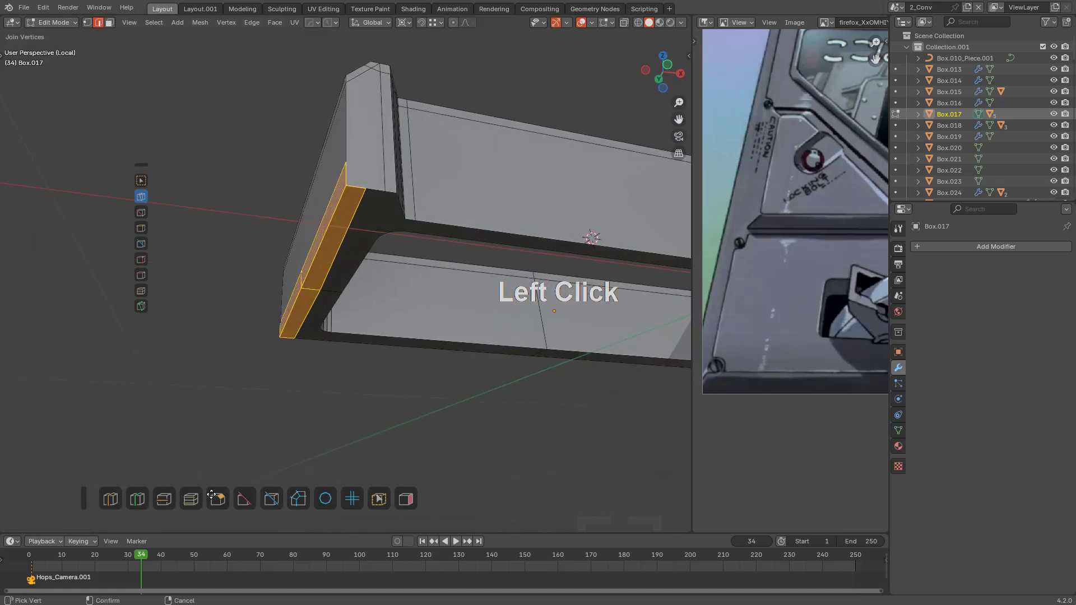
Dissolve the surplus geometry at the lower outer corner in vertex selection mode
middle_drag(330, 261, 387, 285)
scroll(428, 275, up, 4)
key(1)
scroll(427, 275, down, 2)
scroll(372, 239, up, 2)
key(ctrl+x)
Join the chamfer vertex to the offset vertex on the bottom edge of the corner block's end face
scroll(389, 275, down, 4)
drag(325, 121, 352, 165)
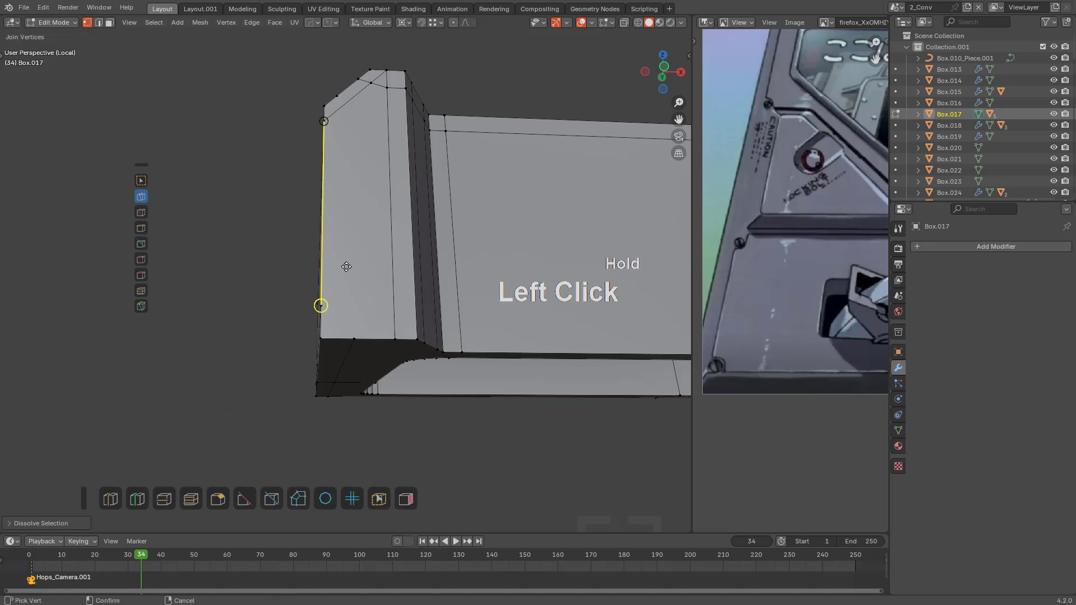
drag(346, 267, 346, 267)
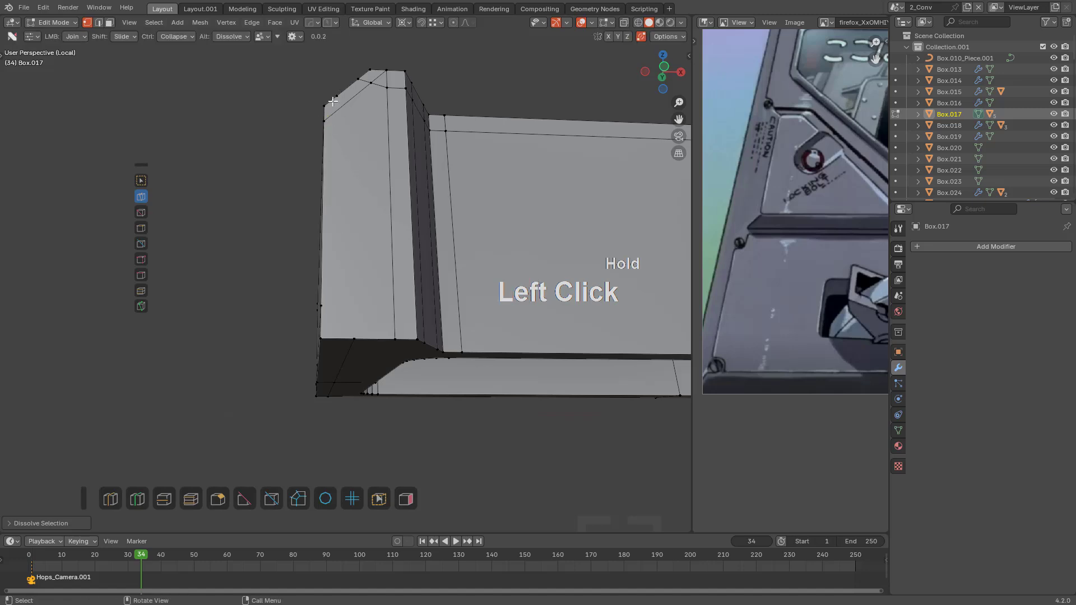
drag(324, 121, 357, 191)
drag(363, 321, 359, 314)
middle_drag(358, 313, 342, 271)
Slide the underside's offset edge along the short side wall closer to the outer edge
key(2)
scroll(413, 308, up, 3)
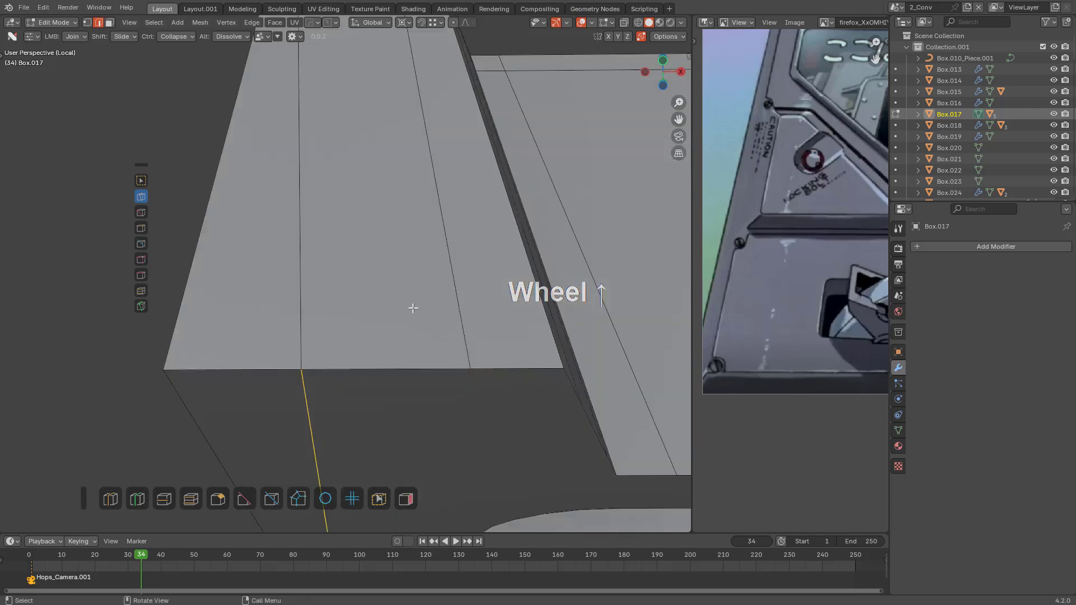
key(g)
key(g)
click(341, 303)
middle_drag(341, 303, 403, 399)
scroll(448, 334, up, 2)
alt+middle_drag(448, 333, 397, 300)
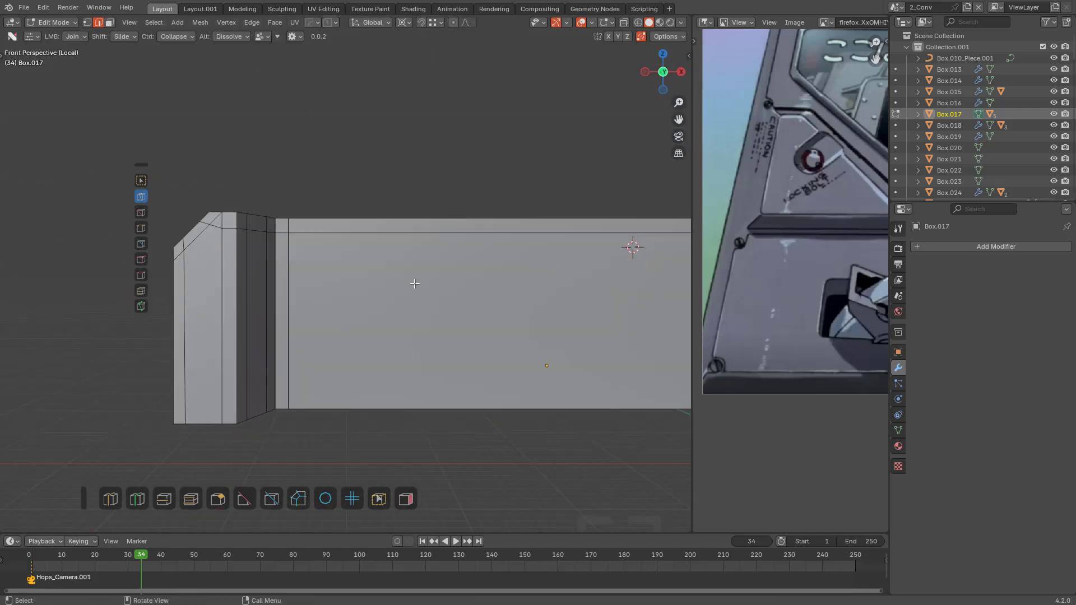
Examine the frame's edge layout at the corner blocks, walls and rounded inner corners from several directions
key(KP_5)
scroll(415, 284, down, 3)
shift+middle_drag(526, 336, 344, 288)
shift+middle_drag(564, 314, 497, 330)
middle_drag(421, 357, 542, 361)
shift+middle_drag(403, 325, 361, 308)
scroll(544, 307, up, 1)
shift+middle_drag(320, 310, 449, 312)
scroll(392, 244, up, 1)
key(2)
middle_drag(304, 250, 426, 264)
middle_drag(426, 265, 402, 269)
scroll(487, 286, up, 1)
middle_drag(403, 269, 440, 285)
key(alt+a)
shift+middle_drag(506, 291, 362, 242)
middle_drag(324, 316, 473, 276)
Cut a straight horizontal line through the corner block from top view using Project Line with Cut Through enabled
middle_drag(473, 275, 241, 378)
scroll(443, 316, up, 1)
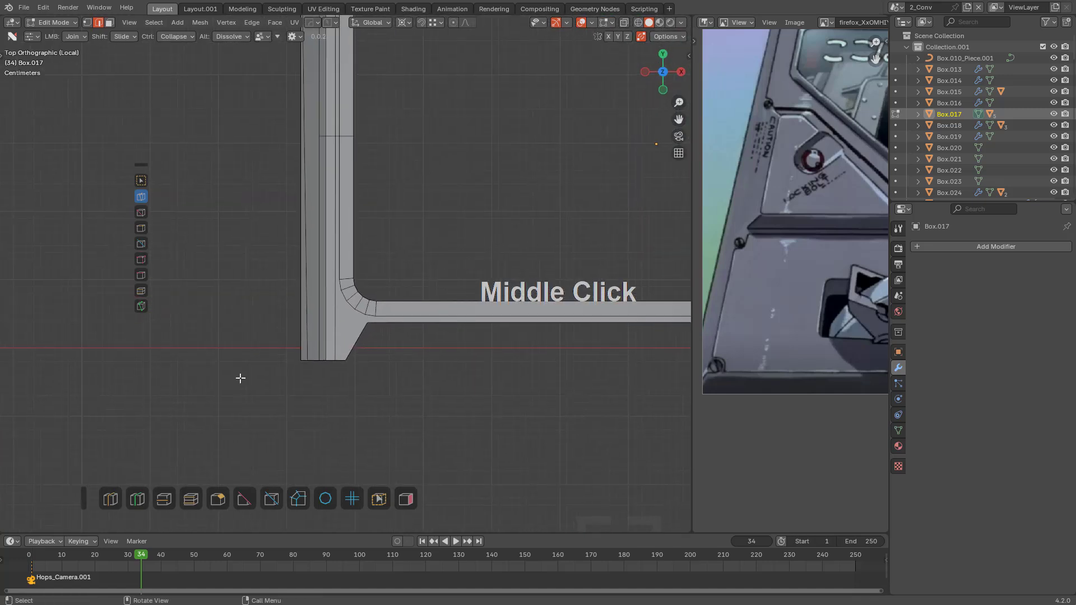
click(138, 498)
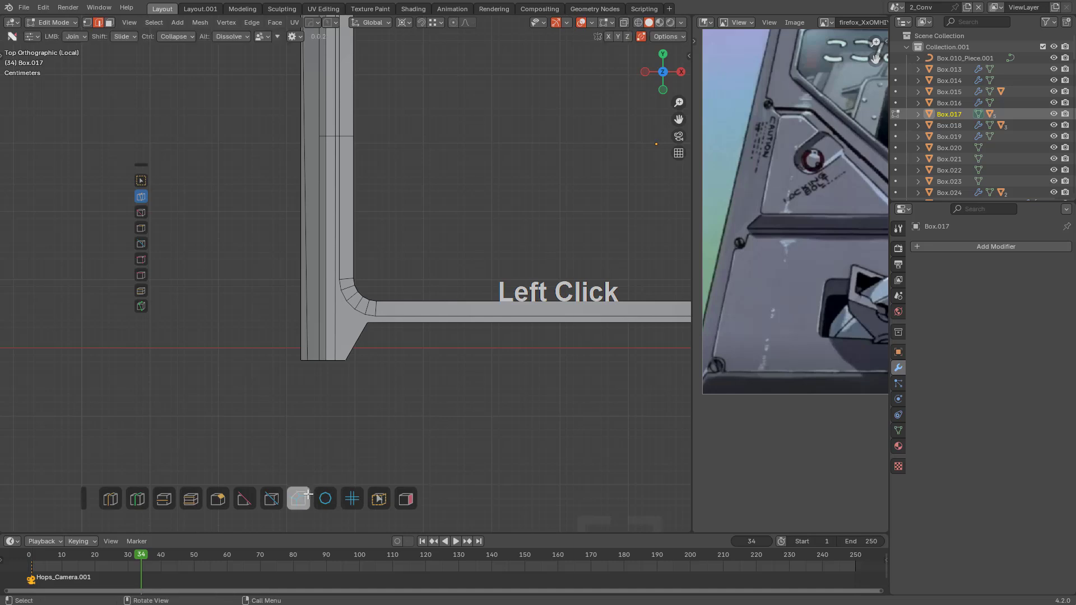
click(271, 498)
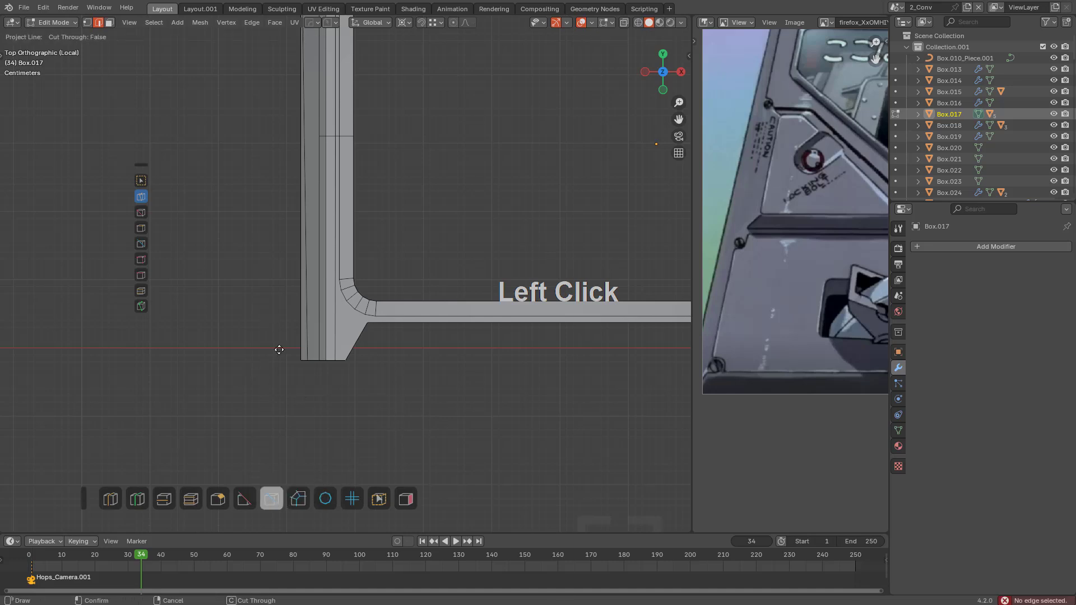
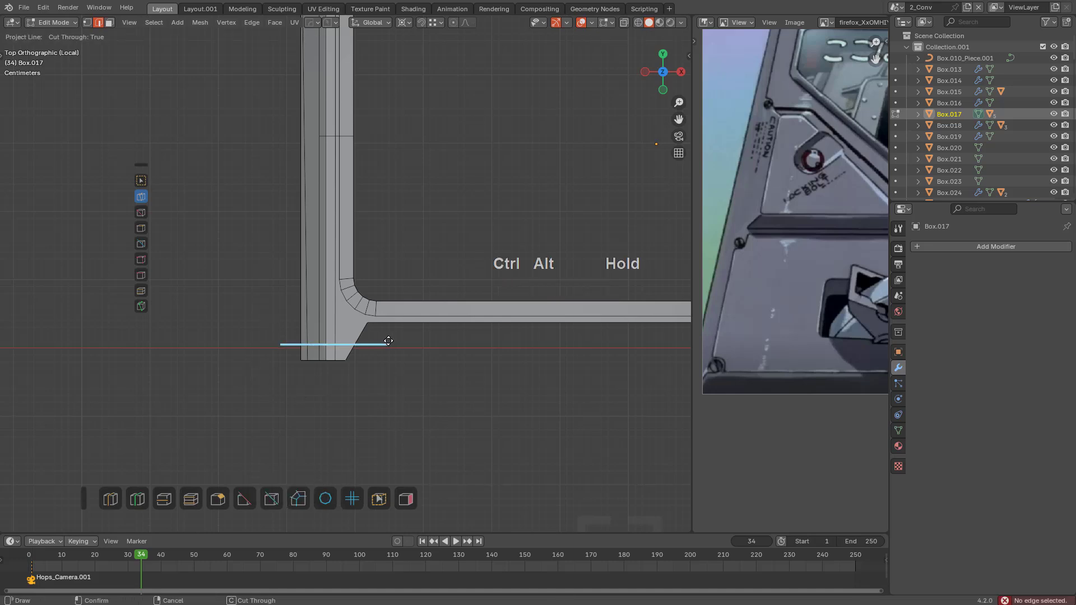
ctrl+alt+drag(388, 340, 388, 341)
scroll(421, 335, up, 4)
key(alt+a)
Examine the edge loops around the rounded inner corner and the adjoining corner block
shift+middle_drag(487, 331, 231, 240)
scroll(450, 287, down, 2)
shift+middle_drag(358, 78, 420, 410)
scroll(420, 411, up, 2)
alt+shift+click(423, 266)
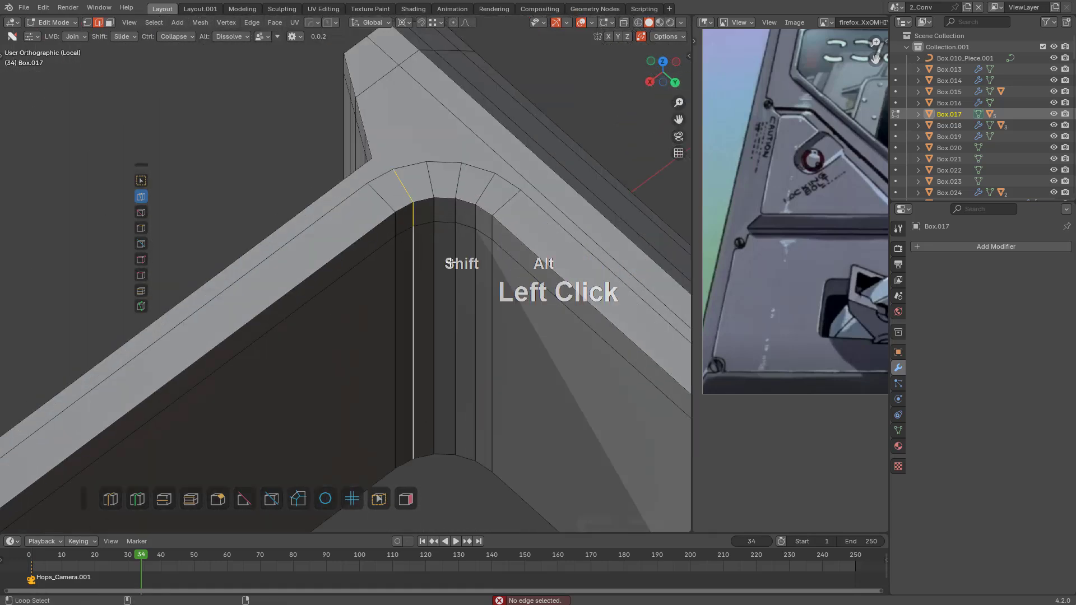
middle_drag(390, 248, 396, 280)
scroll(339, 224, down, 2)
scroll(410, 272, up, 3)
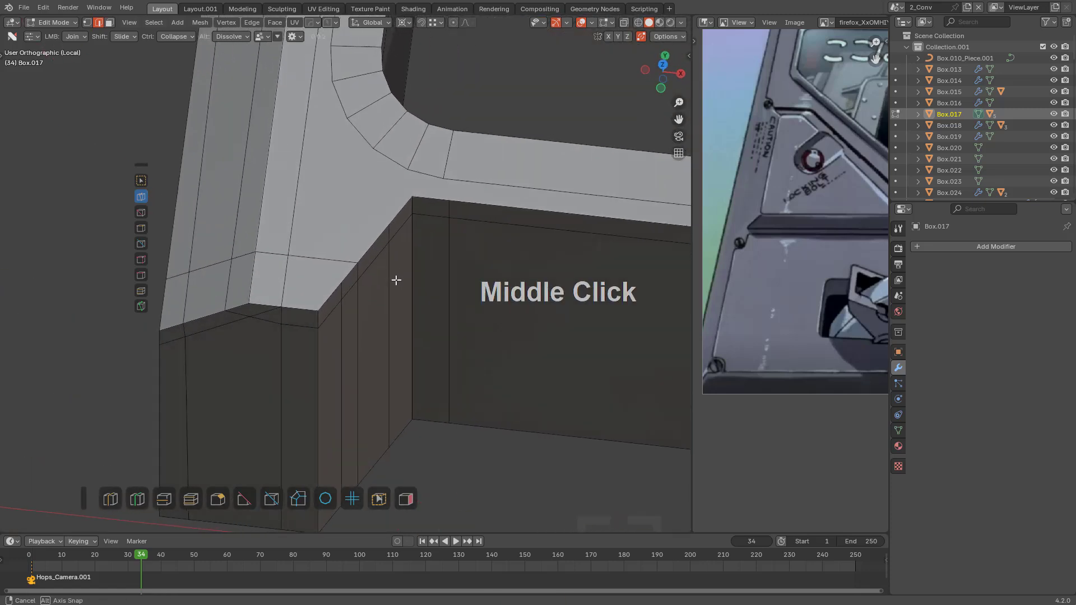
Add a vertical loop cut on the corner block's end face and slide it close to the neighboring vertical edge
key(ctrl+r)
click(300, 312)
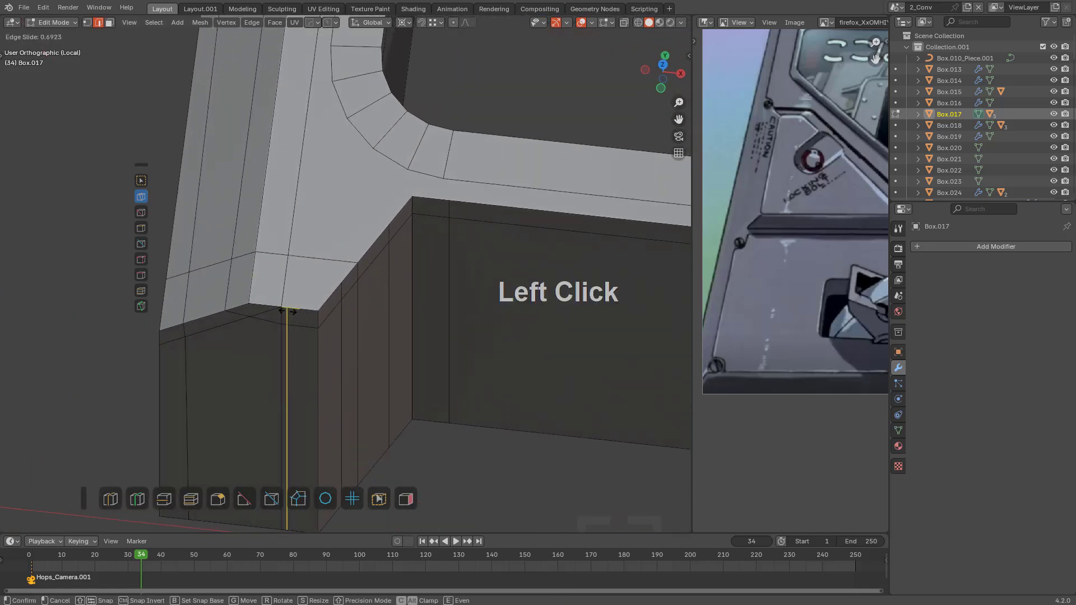
click(290, 311)
key(g)
key(g)
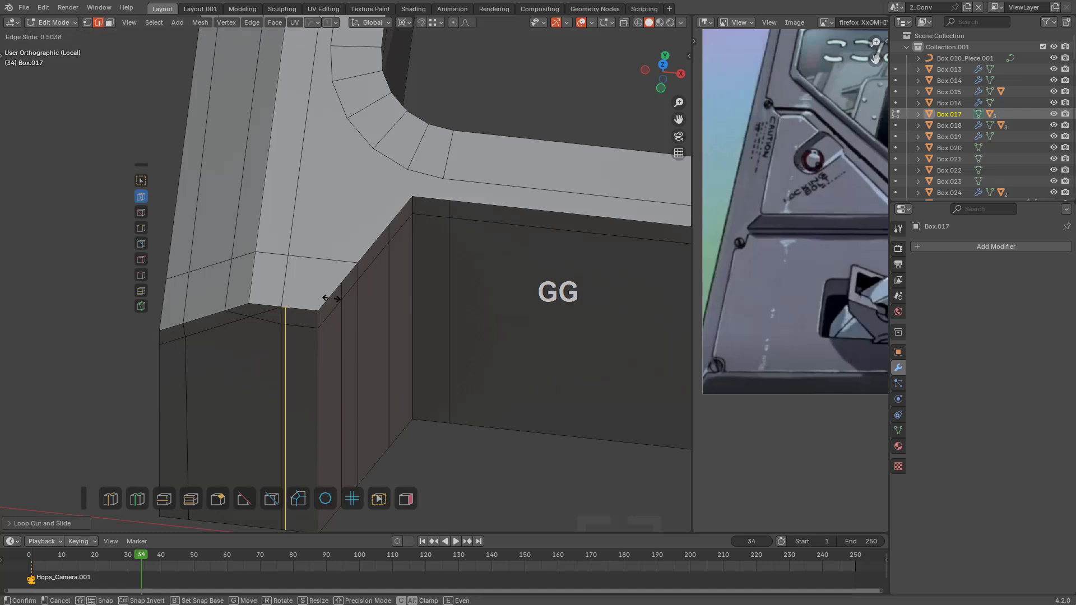
click(342, 298)
key(g)
key(g)
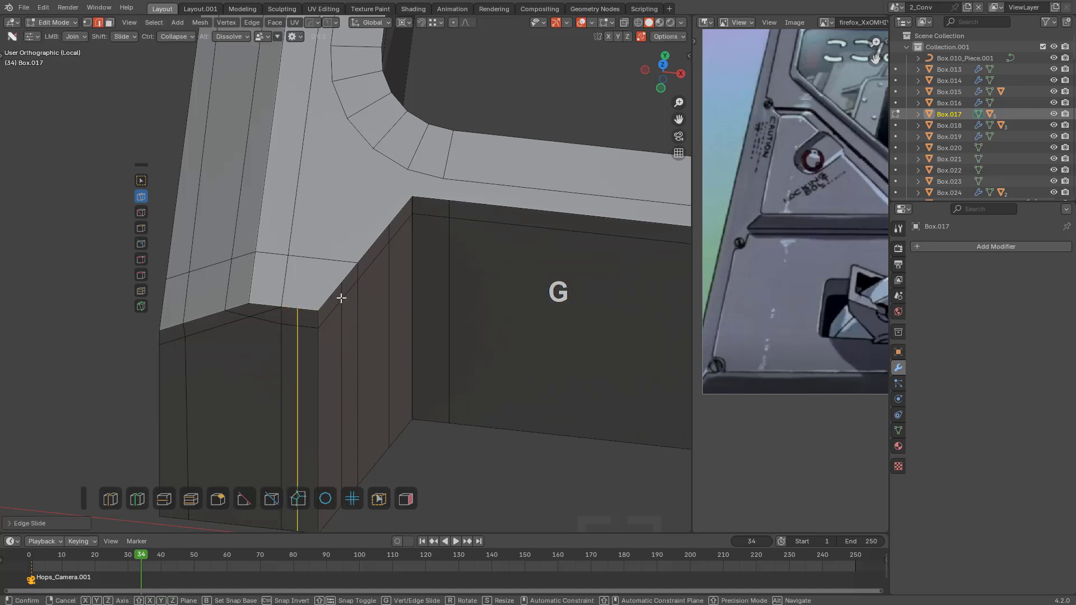
click(336, 292)
key(a)
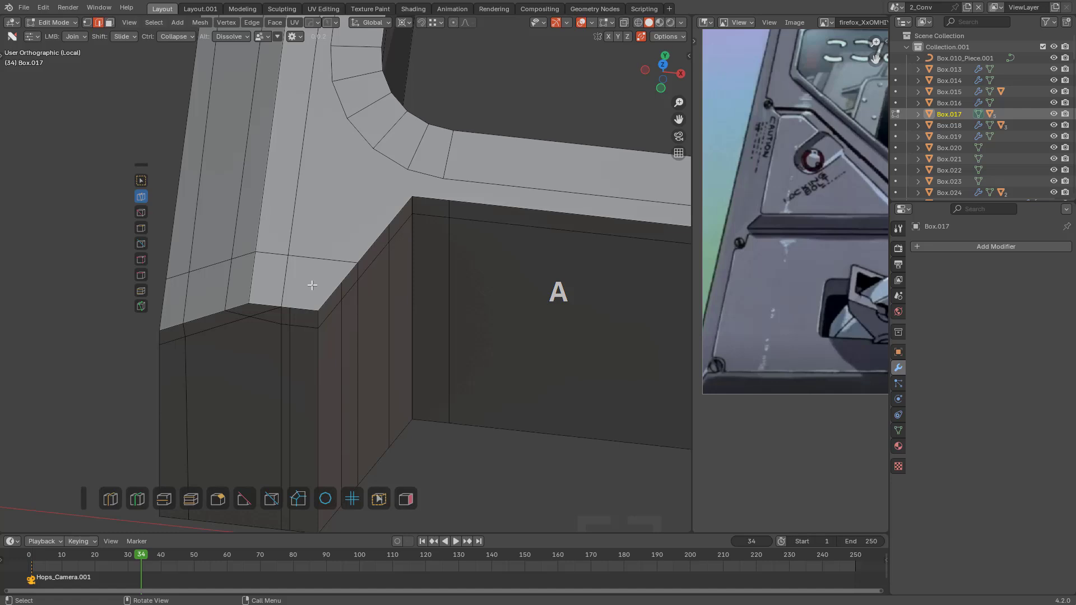
Slide the vertical cut edge on the corner block's angled face toward the block's outer end
click(357, 274)
shift+middle_drag(372, 353, 418, 277)
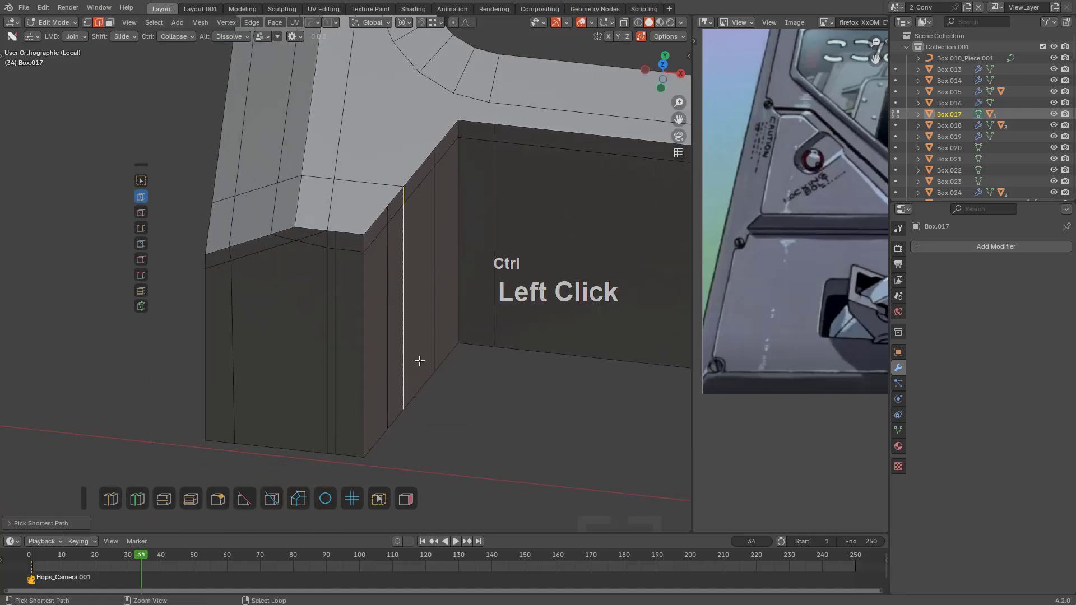
key(g)
key(g)
click(392, 355)
Knife-cut the corner's top face to connect the rounded inner corner's vertices with the block's bend and the cuts along its angled side
shift+middle_drag(392, 356, 376, 218)
key(3)
click(394, 218)
scroll(415, 230, down, 5)
shift+middle_drag(452, 237, 510, 235)
scroll(511, 235, up, 1)
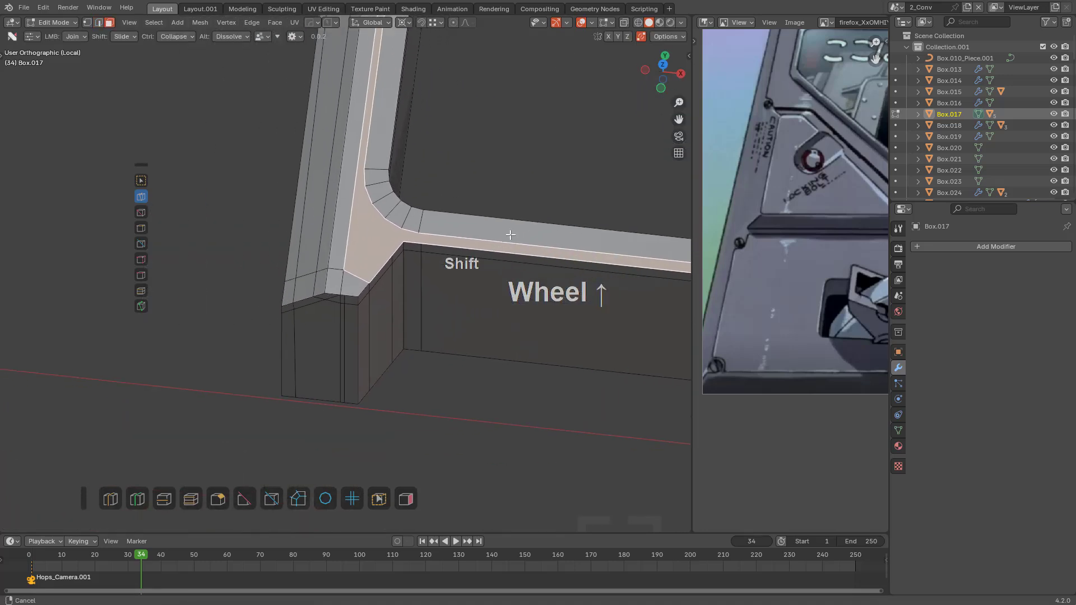
scroll(510, 235, up, 5)
key(k)
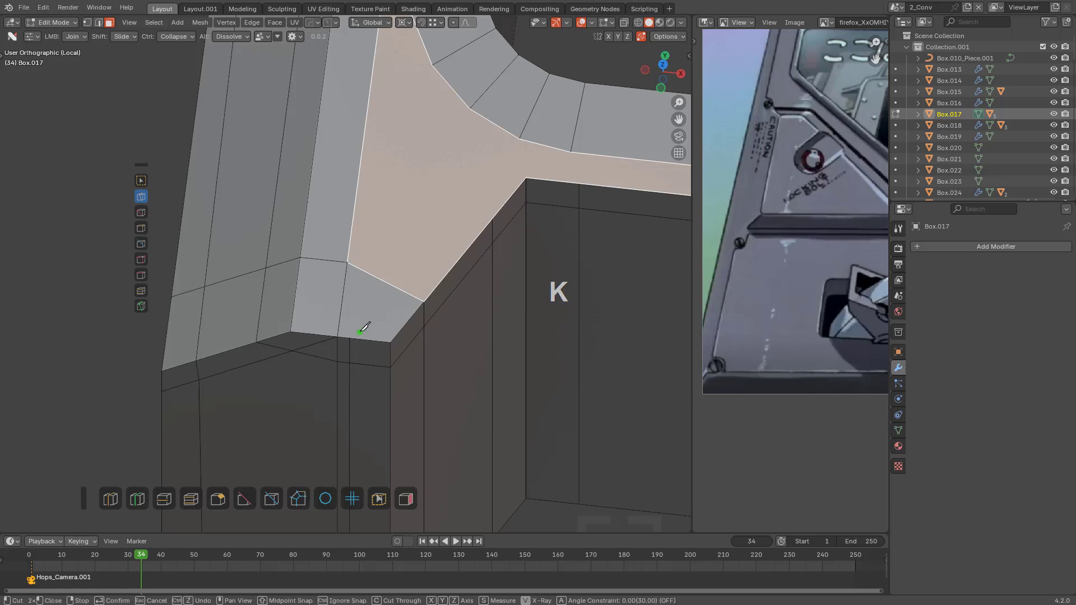
right_click(519, 137)
click(526, 178)
right_click(527, 178)
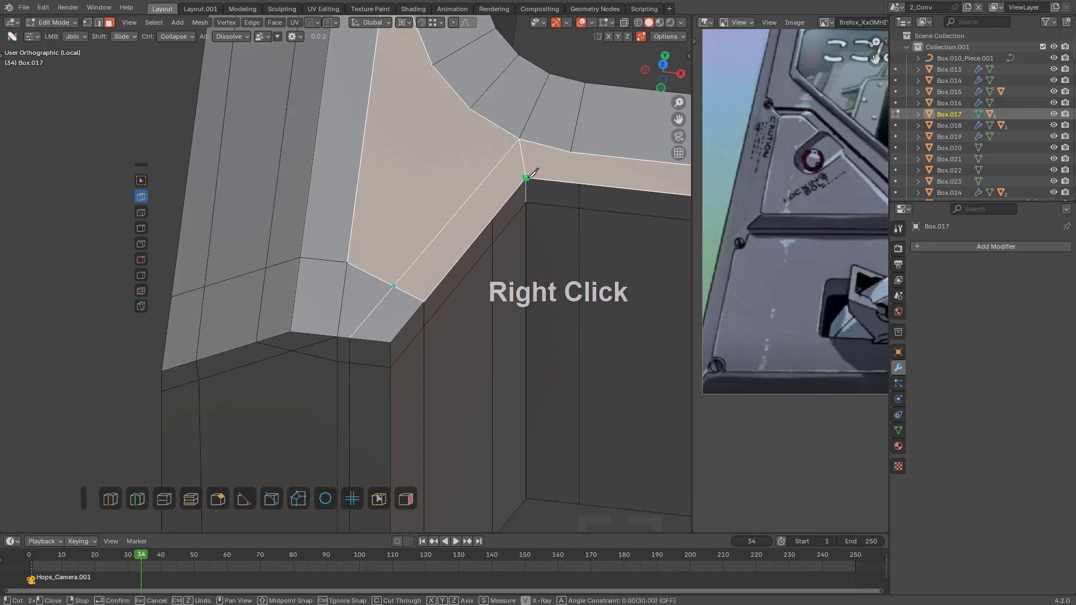
click(571, 151)
right_click(581, 181)
click(492, 218)
key(space)
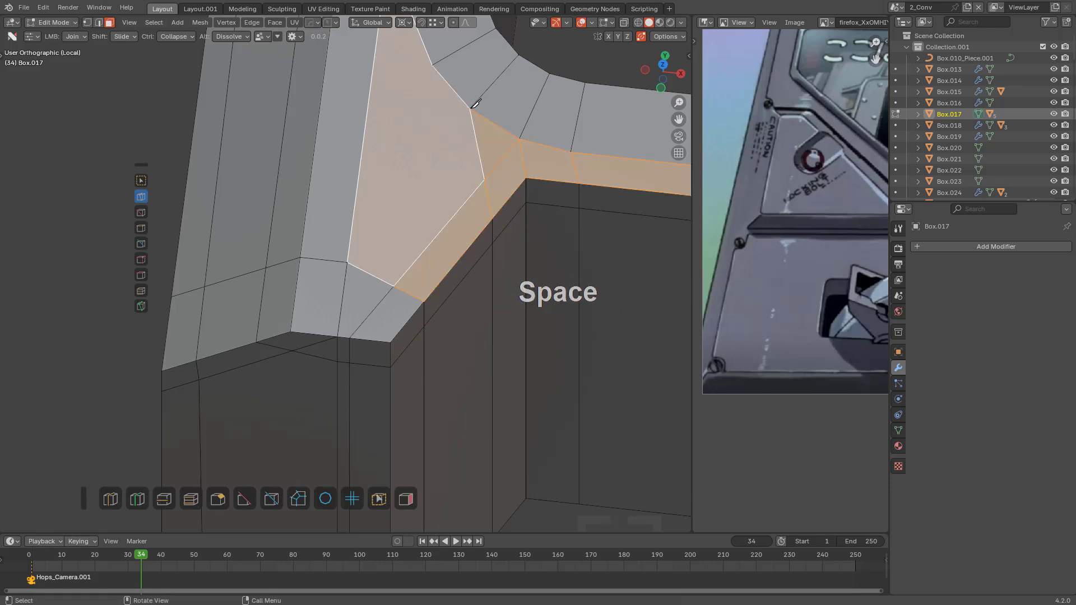
Add a loop cut across the frame strip beside the corner block and join its end to a rounded-corner vertex
scroll(471, 106, down, 2)
key(ctrl+r)
click(337, 149)
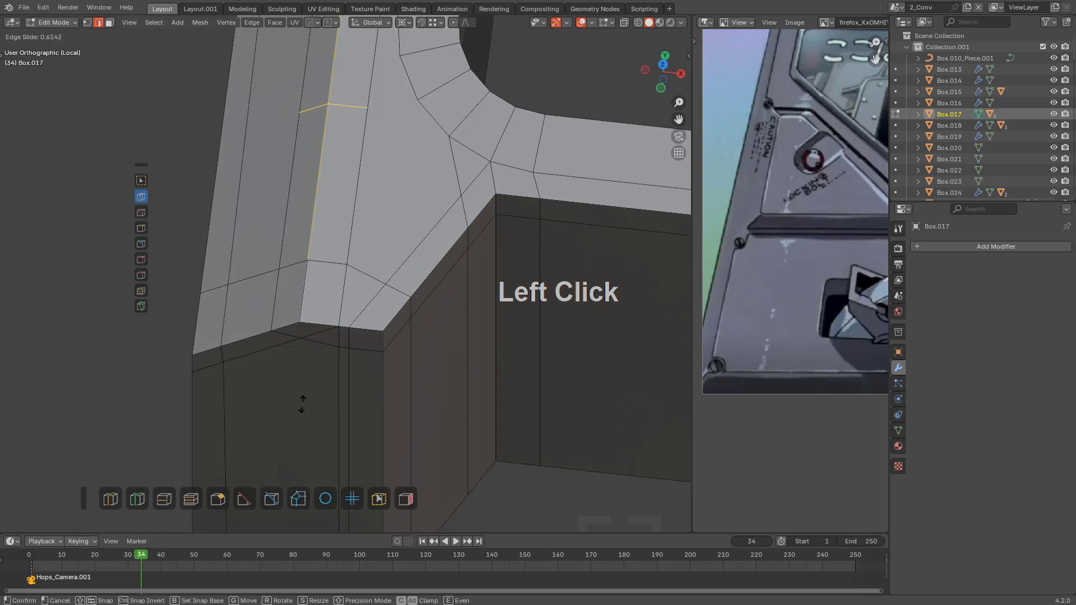
click(300, 436)
key(alt+a)
click(365, 146)
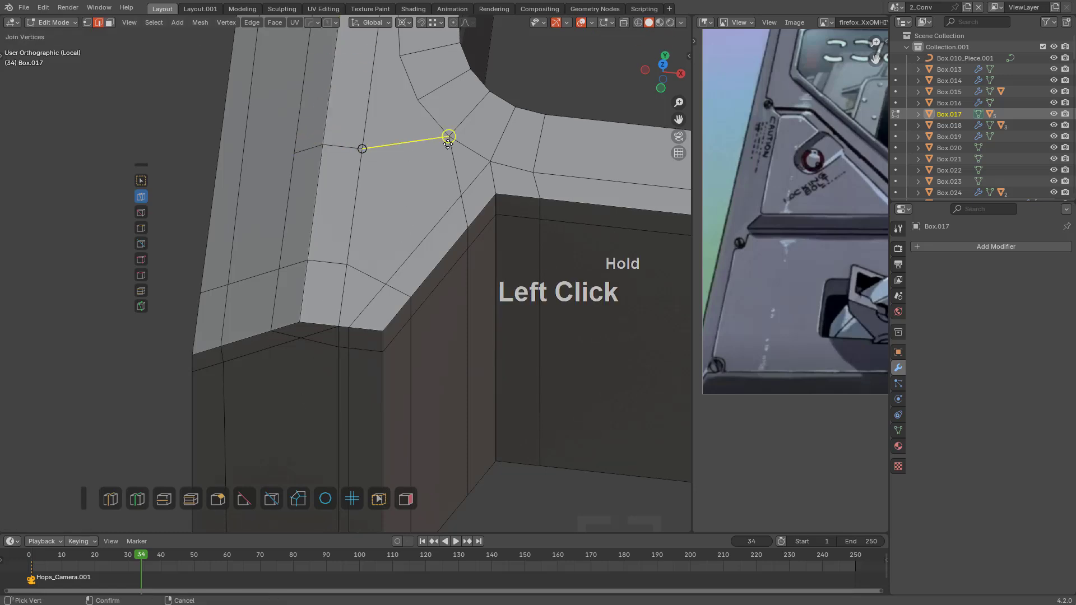
Slide the new cross edges along the frame strip toward the rounded inner corner
shift+click(308, 149)
key(g)
key(g)
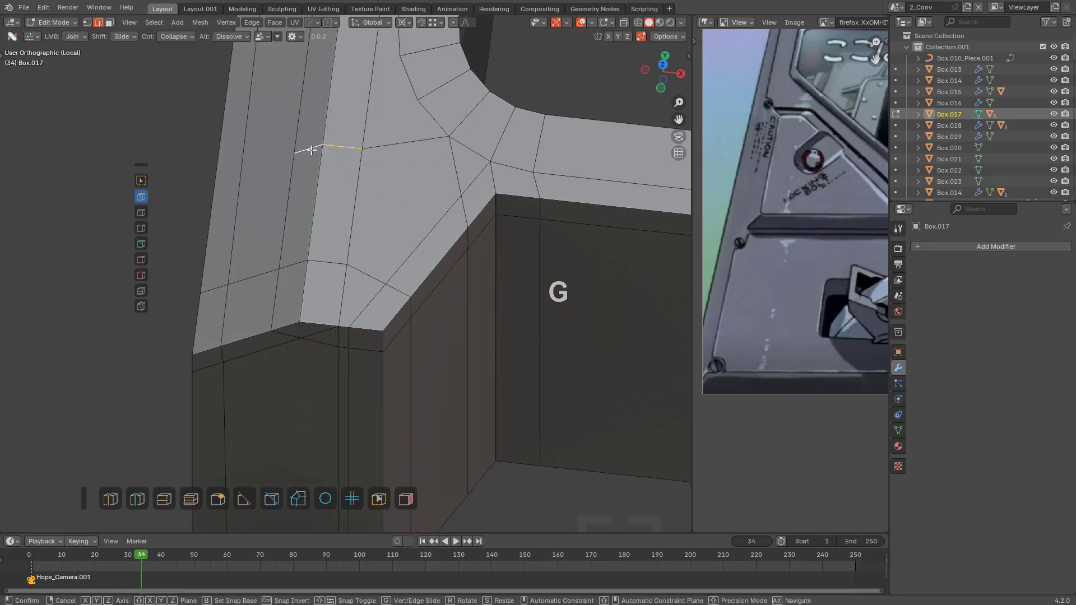
click(318, 139)
key(alt+a)
Add another loop cut across the strip nearer the block and join it through to the knife-cut vertex above the angled side
key(ctrl+r)
click(350, 186)
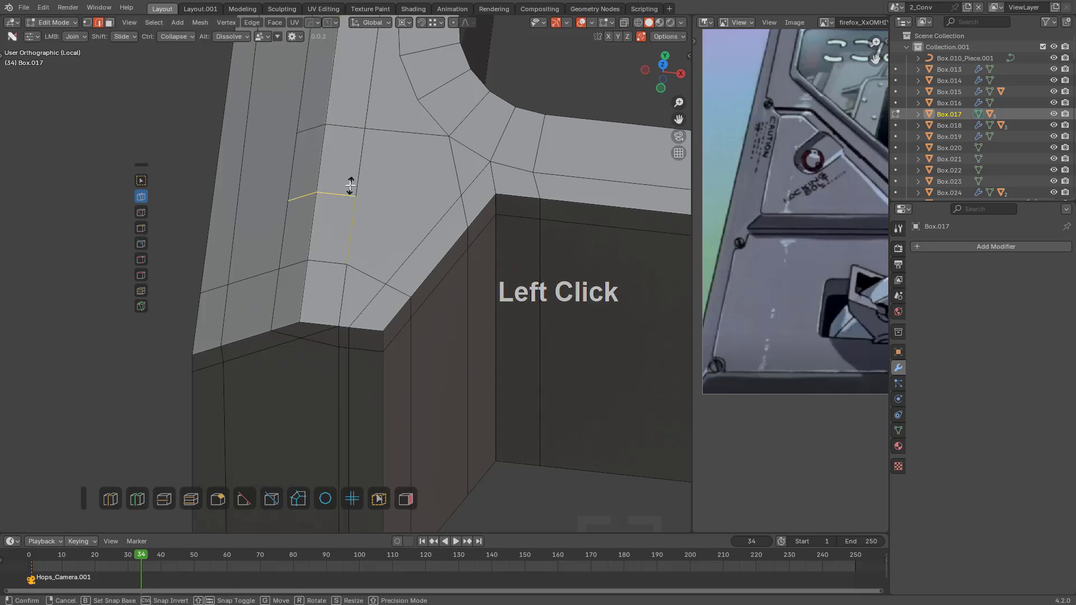
click(348, 197)
key(alt+a)
drag(355, 209, 361, 207)
drag(445, 193, 460, 195)
key(alt+a)
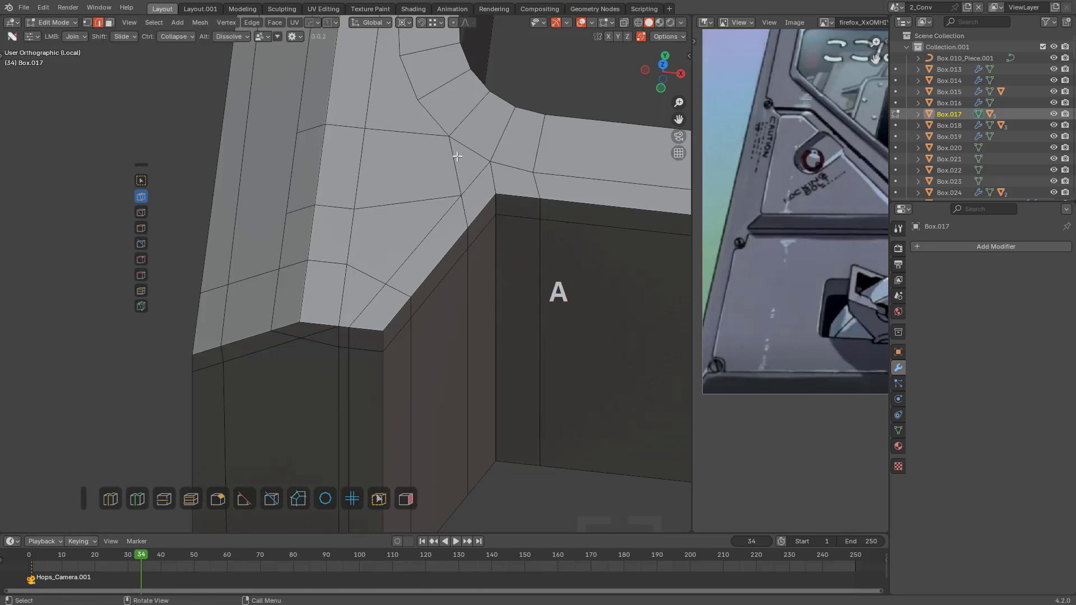
Reroute the corner's cross edges diagonally so each strip cut meets a vertex on the rounded inner corner
alt+click(461, 156)
scroll(462, 168, down, 2)
middle_drag(471, 213, 487, 255)
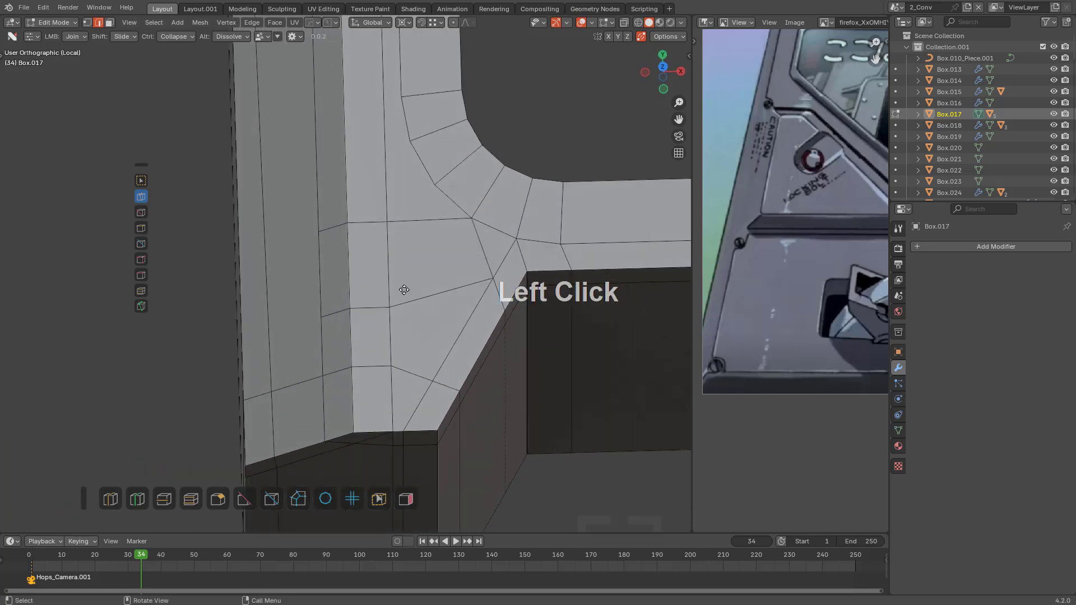
drag(404, 289, 391, 218)
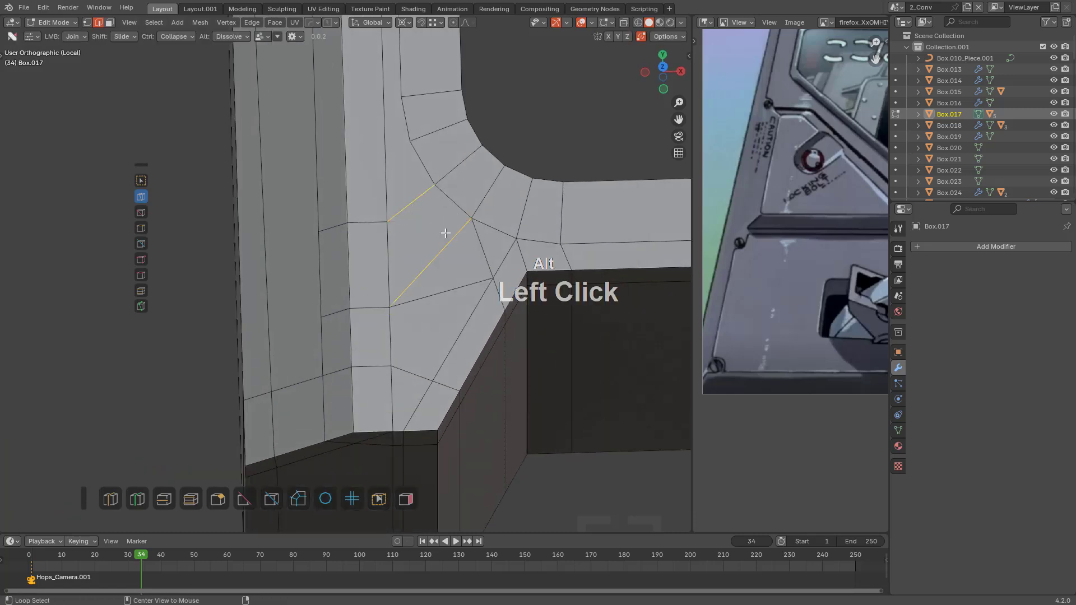
scroll(482, 252, down, 4)
key(a)
scroll(287, 313, down, 3)
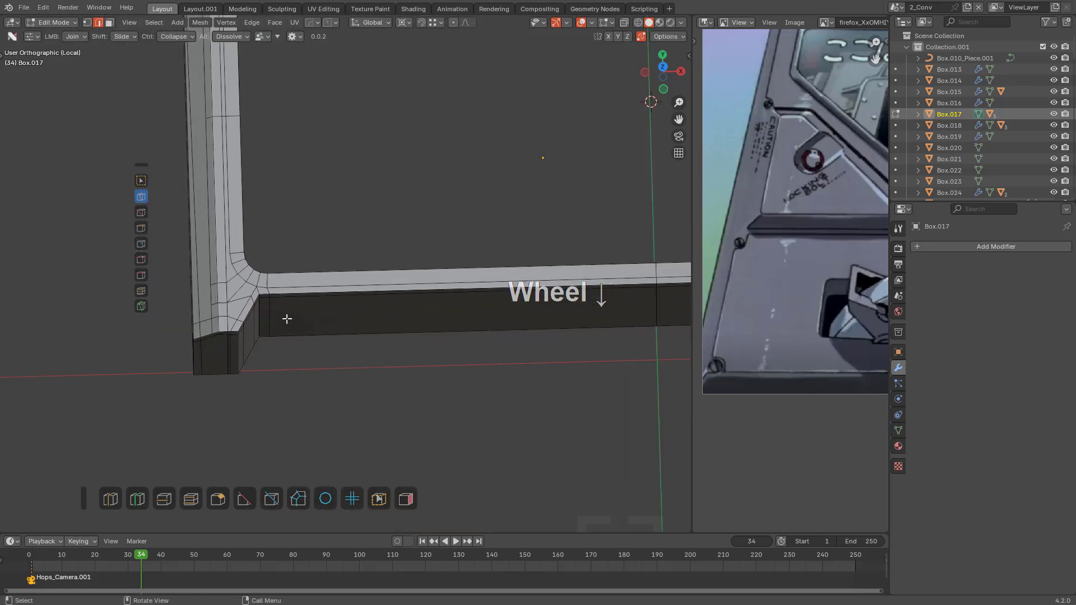
shift+middle_drag(285, 314, 416, 312)
key(ctrl+r)
right_click(328, 258)
Add a loop cut across the frame strip at the start of the rounded corner and join it to the curve's first vertex
scroll(392, 280, up, 4)
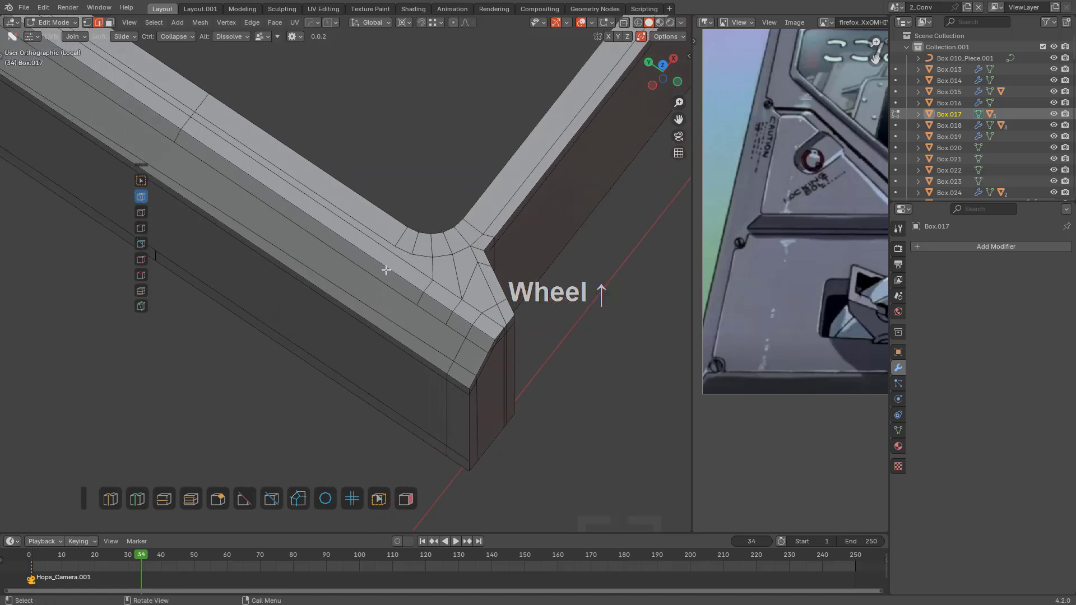
scroll(386, 270, up, 2)
key(ctrl+r)
click(392, 264)
click(525, 323)
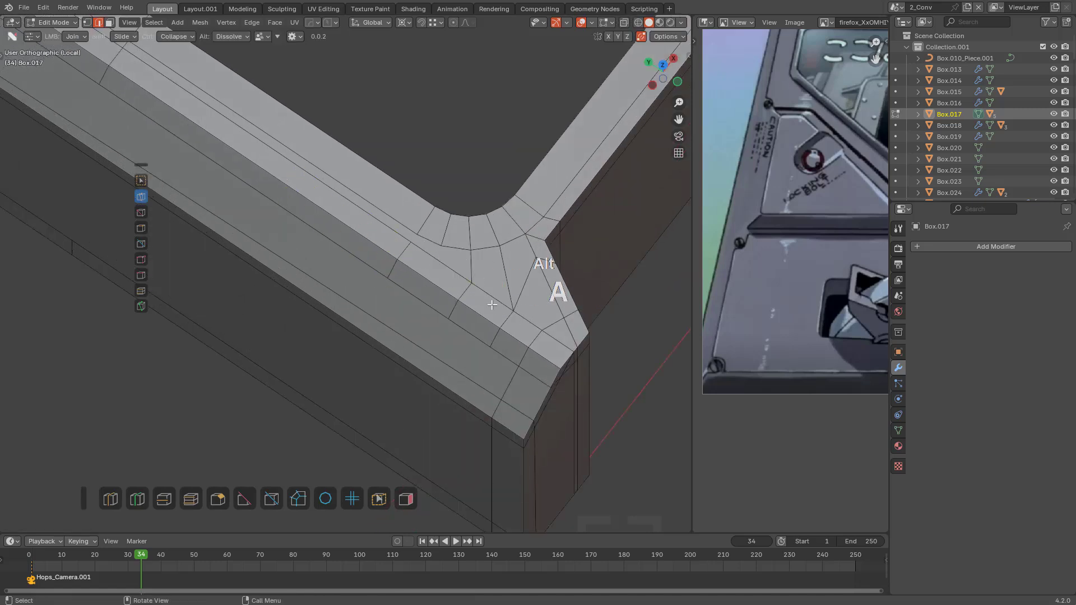
scroll(493, 297, up, 2)
click(461, 211)
Add a loop cut between the strip's neighboring cross cuts and join its end to the next rounded-corner vertex
key(ctrl+r)
click(502, 253)
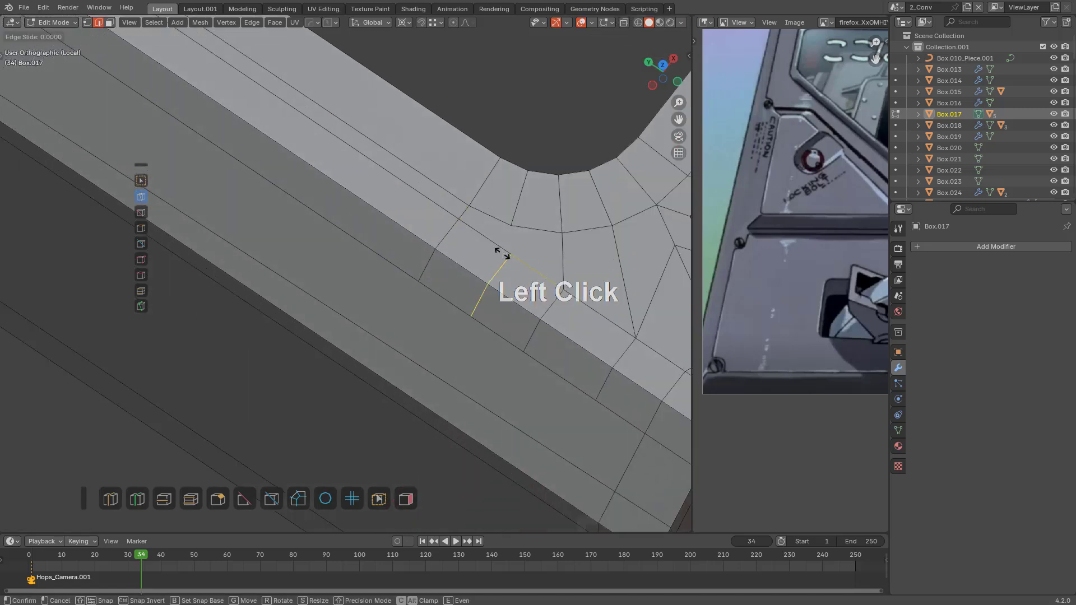
key(alt+a)
drag(510, 226, 493, 267)
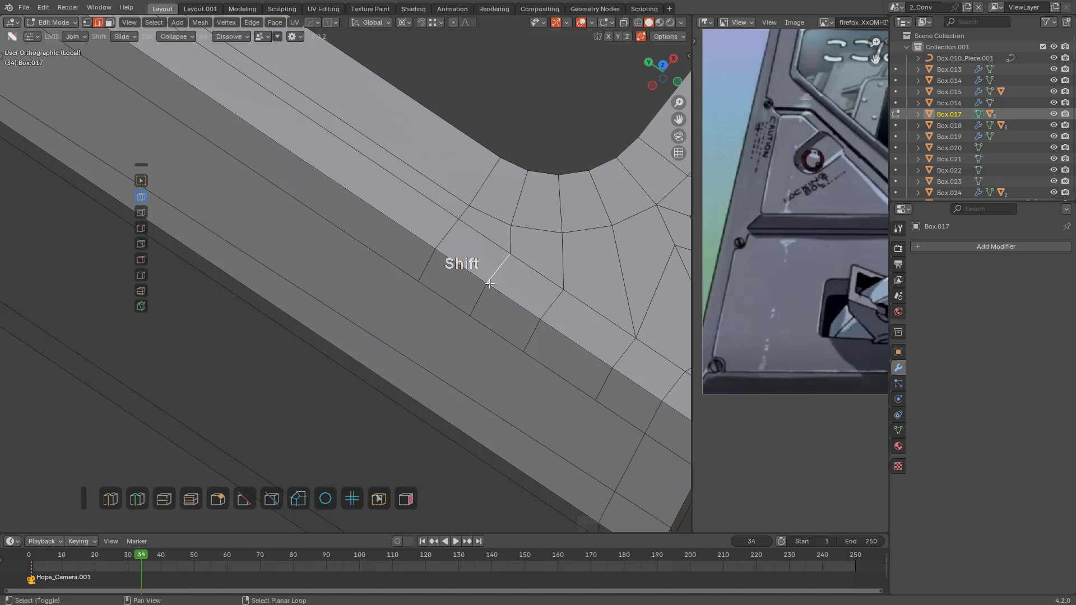
Slide the selected cross edges along the strip toward the cut at the start of the rounded corner
key(g)
key(g)
click(465, 289)
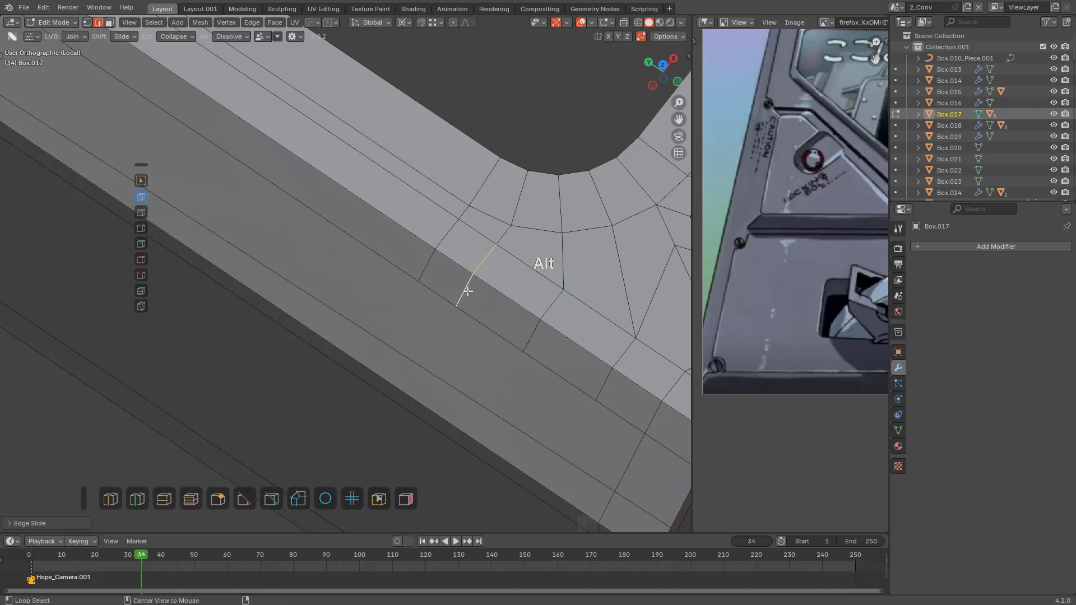
Extend the cross cuts near the corner block straight down the frame's outer side to its lower edge
middle_drag(464, 288, 474, 221)
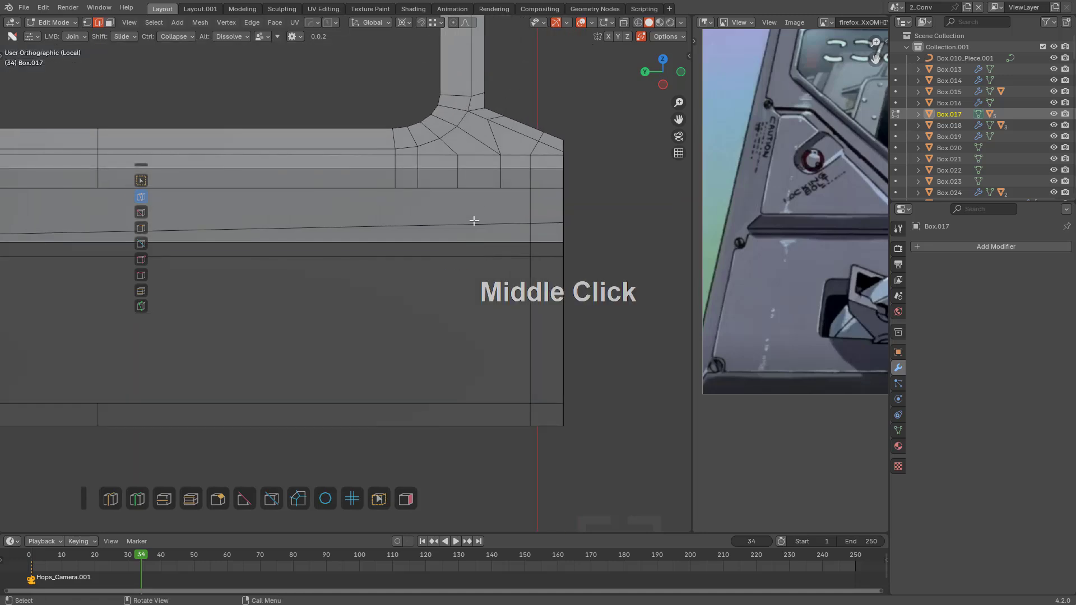
ctrl+click(397, 188)
shift+middle_drag(397, 187, 432, 201)
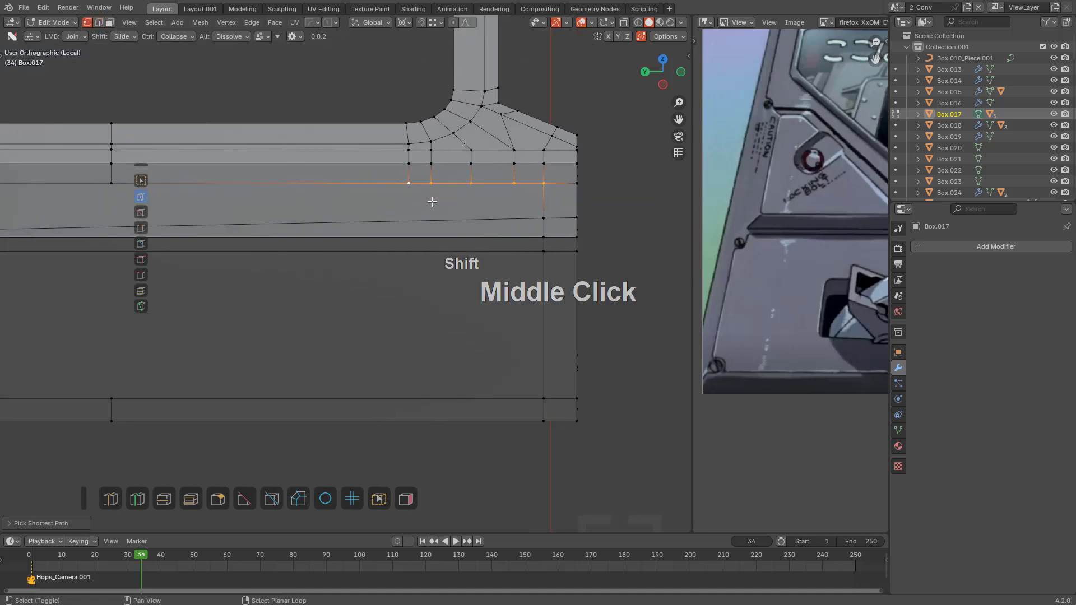
click(298, 498)
click(306, 248)
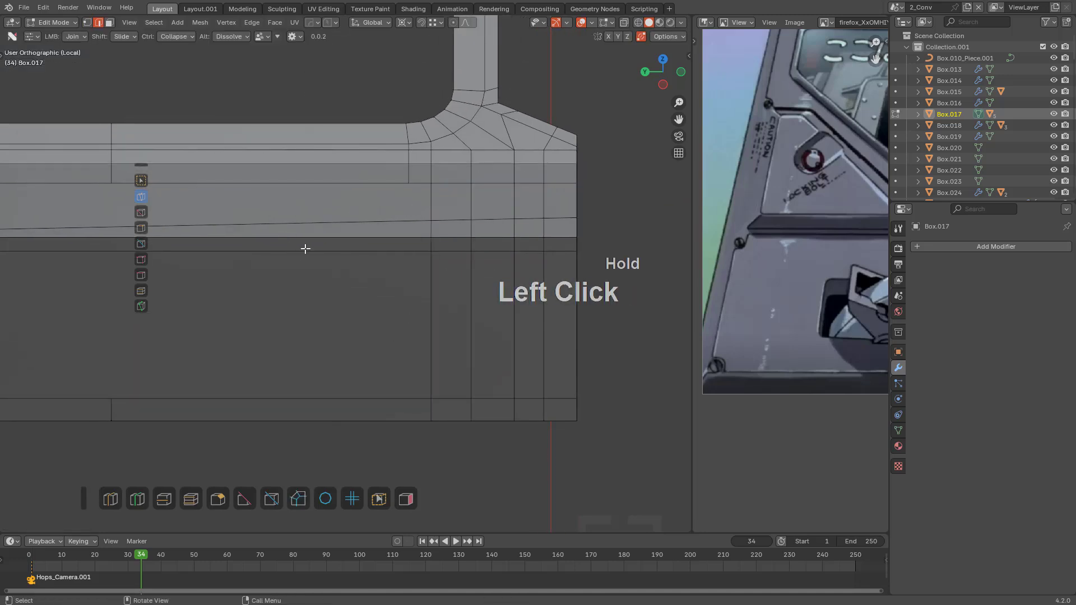
Extend the remaining cuts at the rounded corner's start and the bar's middle down the outer side
shift+middle_drag(396, 207, 509, 179)
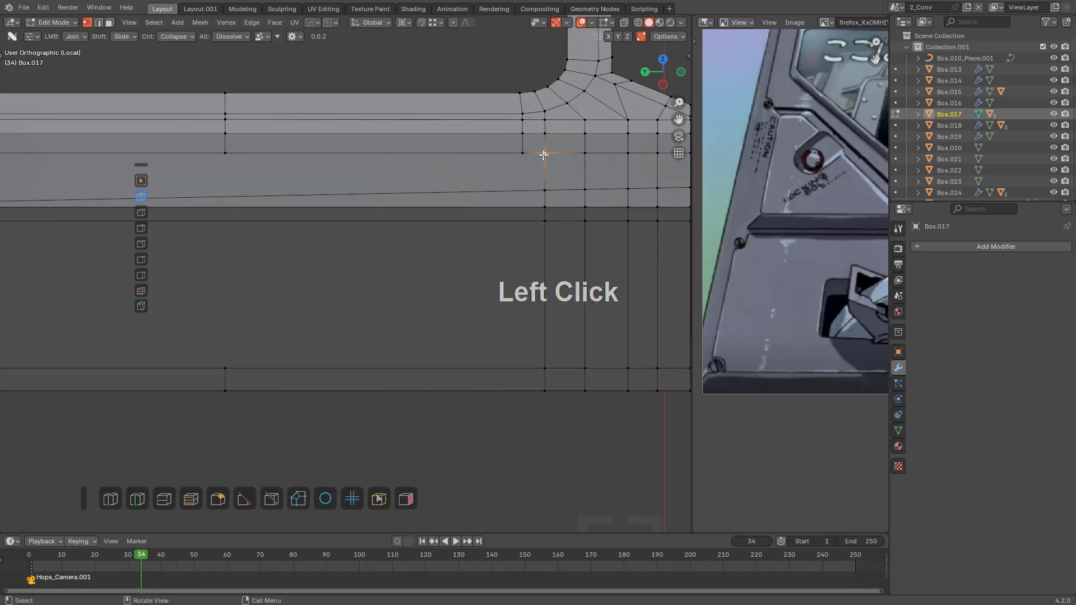
shift+scroll(511, 168, down, 5)
ctrl+scroll(247, 193, up, 3)
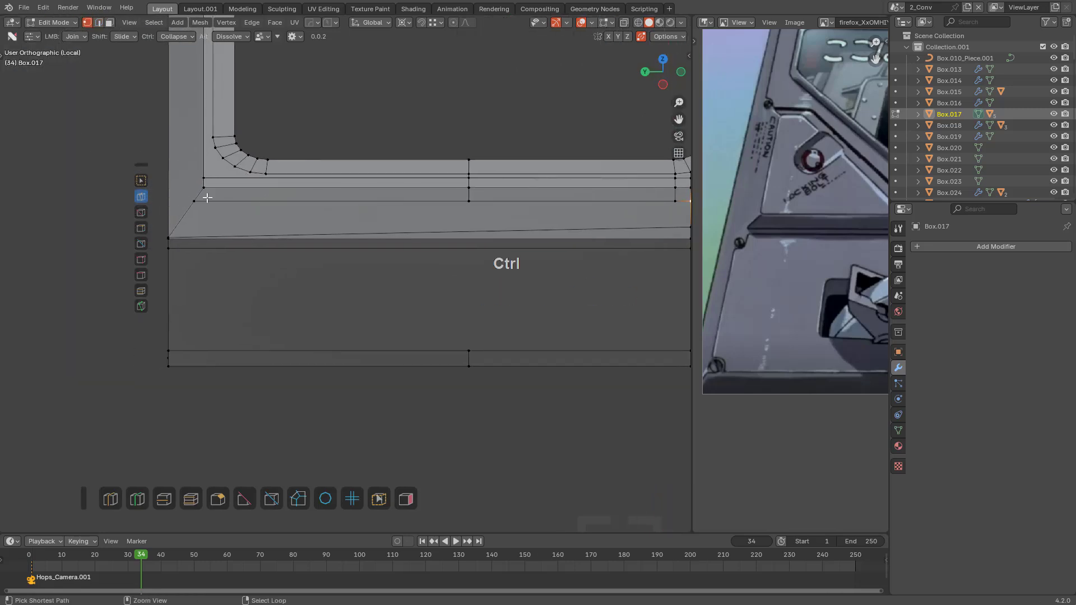
click(464, 200)
shift+middle_drag(464, 201, 543, 216)
key(ctrl+z)
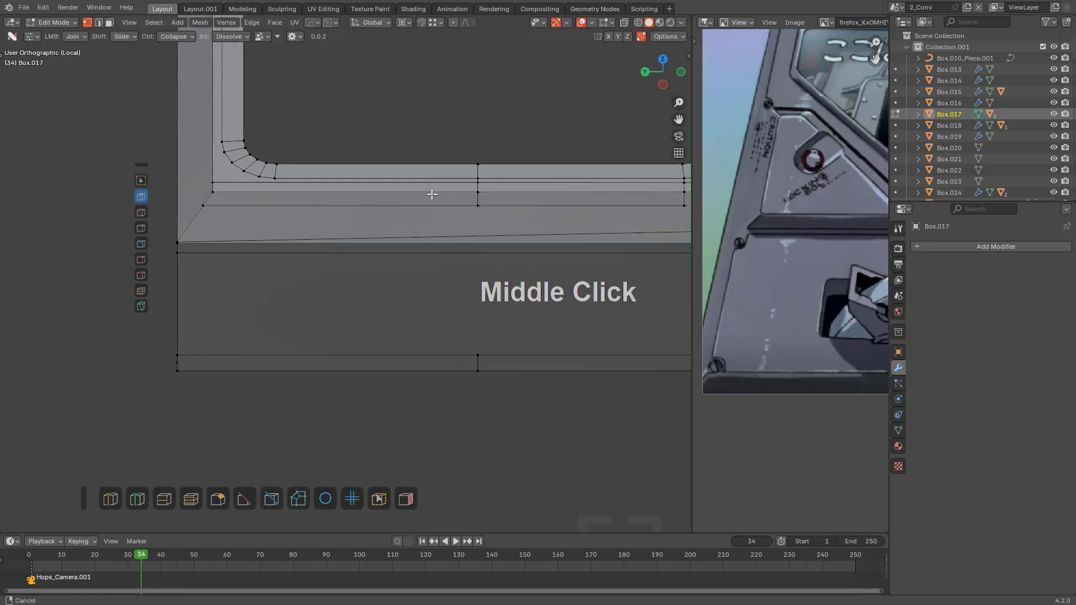
shift+middle_drag(432, 219, 363, 196)
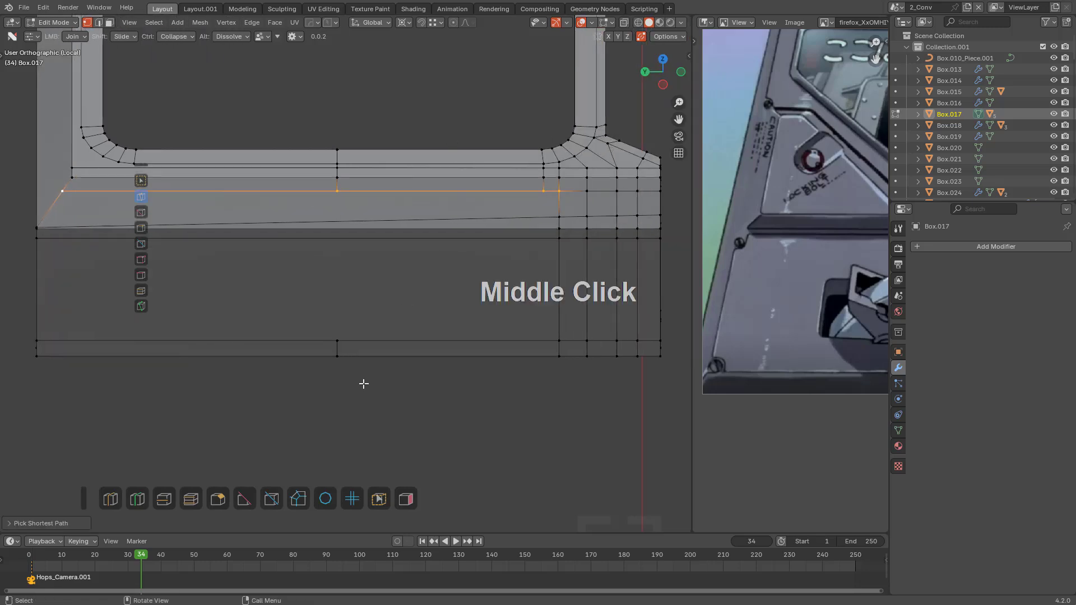
click(325, 498)
drag(335, 192, 337, 222)
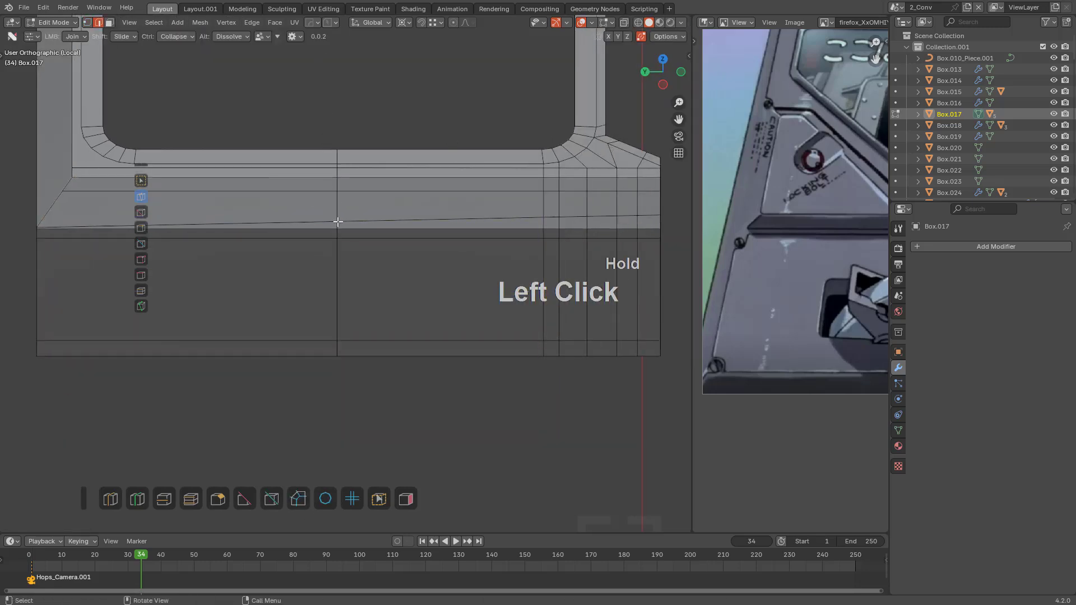
Connect the upper and lower mid-span vertices with a vertical edge on the side bar's inner wall
middle_drag(624, 98, 543, 173)
ctrl+scroll(543, 185, up, 2)
right_drag(429, 203, 430, 206)
middle_drag(429, 207, 375, 190)
key(ctrl+z)
key(ctrl+r)
right_click(434, 351)
middle_drag(446, 291, 436, 224)
key(1)
drag(449, 312, 445, 134)
key(alt+a)
Add a centered loop cut between the bar's middle and the block corner, and bevel it into three spaced edge loops
middle_drag(437, 161, 379, 274)
scroll(303, 239, up, 2)
key(ctrl+r)
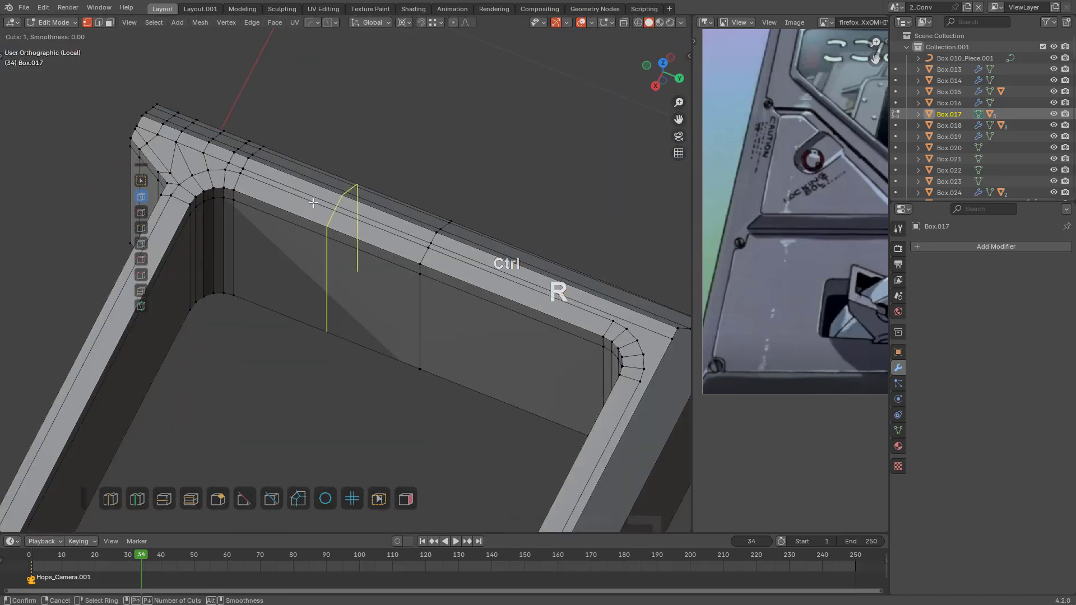
click(313, 203)
right_click(381, 217)
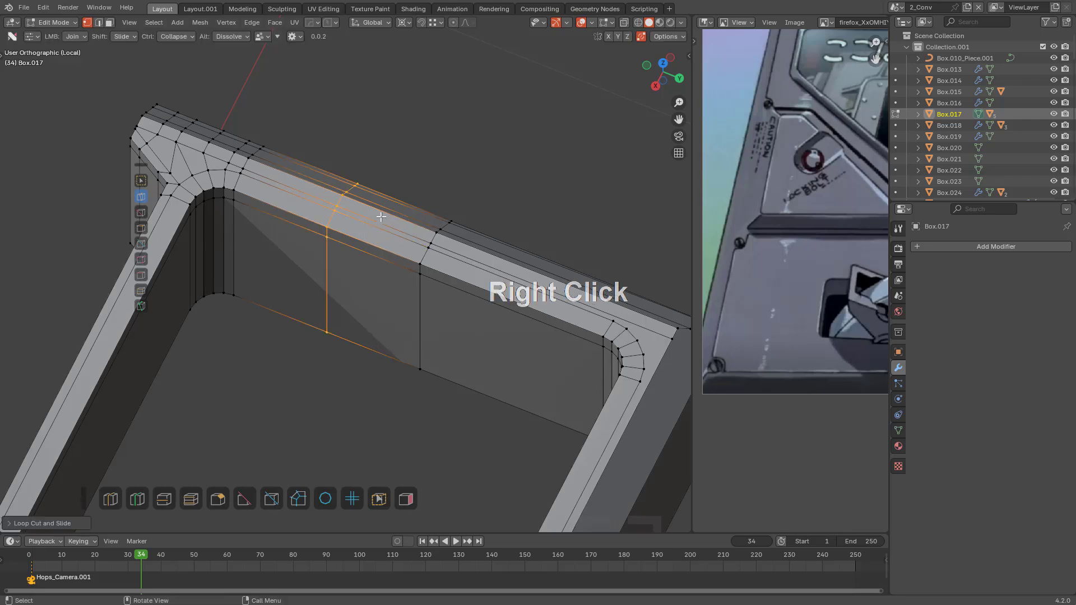
key(ctrl+b)
click(507, 244)
key(alt+a)
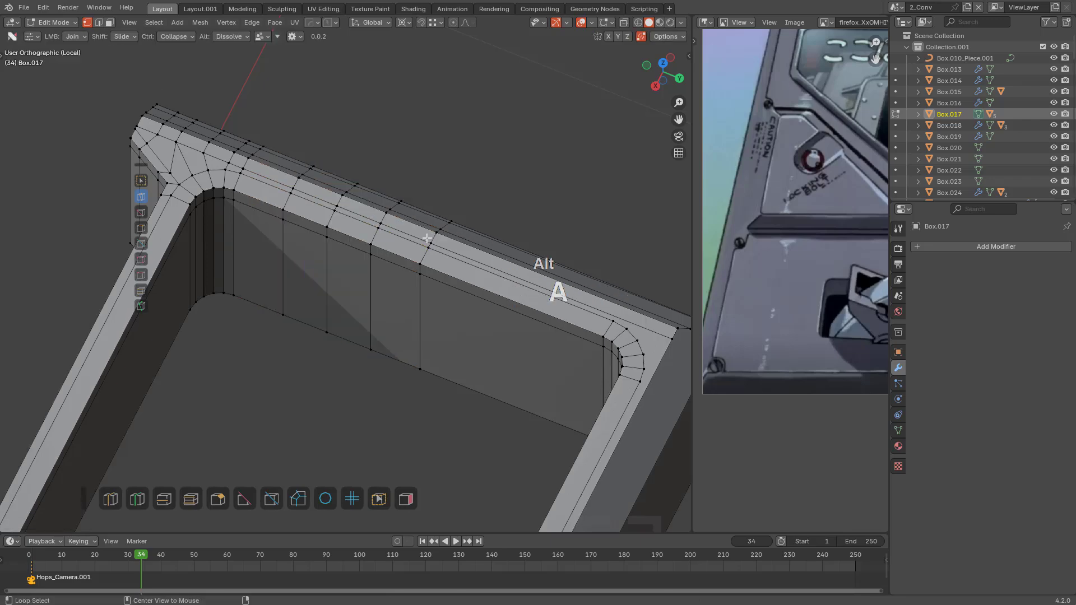
Symmetrize the frame mesh along the X axis
middle_drag(533, 257, 456, 264)
middle_drag(375, 258, 471, 224)
key(alt+x)
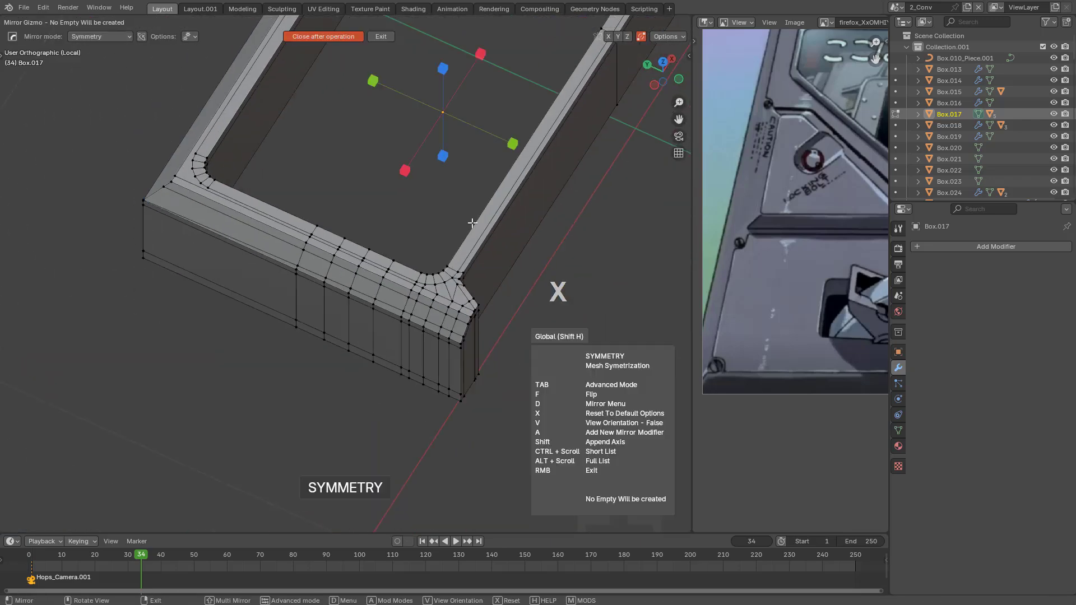
click(406, 171)
Add a loop cut around the side bar near the rounded corner opposite the block and slide it toward the curve
mouse_move(379, 227)
shift+middle_down()
mouse_move(414, 248)
mouse_move(523, 212)
mouse_move(387, 257)
mouse_move(319, 237)
mouse_move(357, 259)
mouse_move(379, 228)
shift+middle_up()
scroll(336, 252, up, 3)
key(ctrl+r)
click(383, 230)
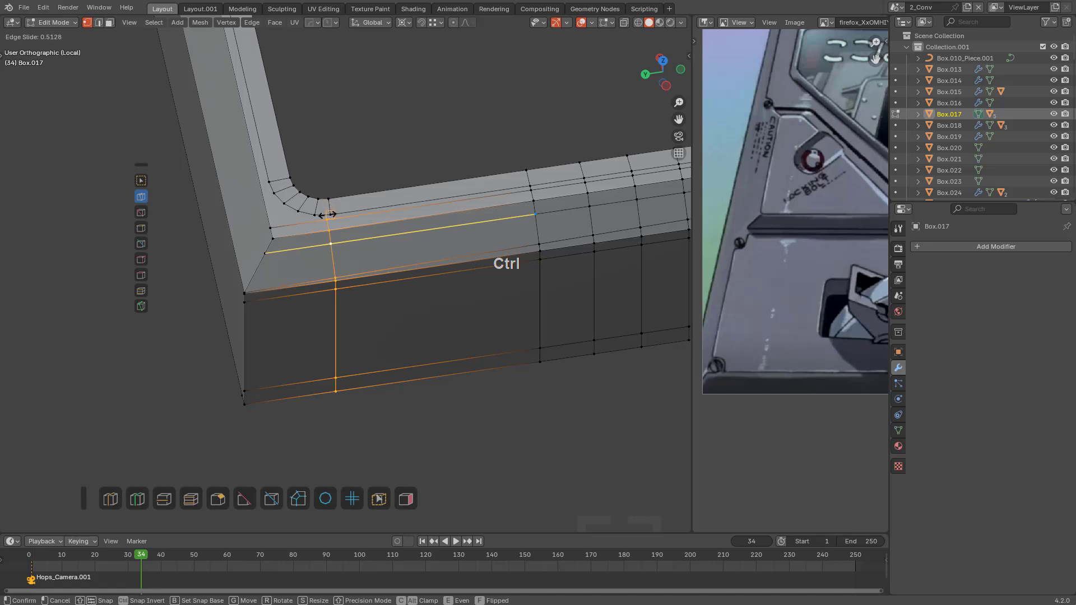
click(335, 213)
Slide the loop in line with the start of the rounded corner and join its top end to the curve's first vertex
middle_drag(336, 215, 328, 238)
scroll(326, 237, up, 5)
key(g)
key(g)
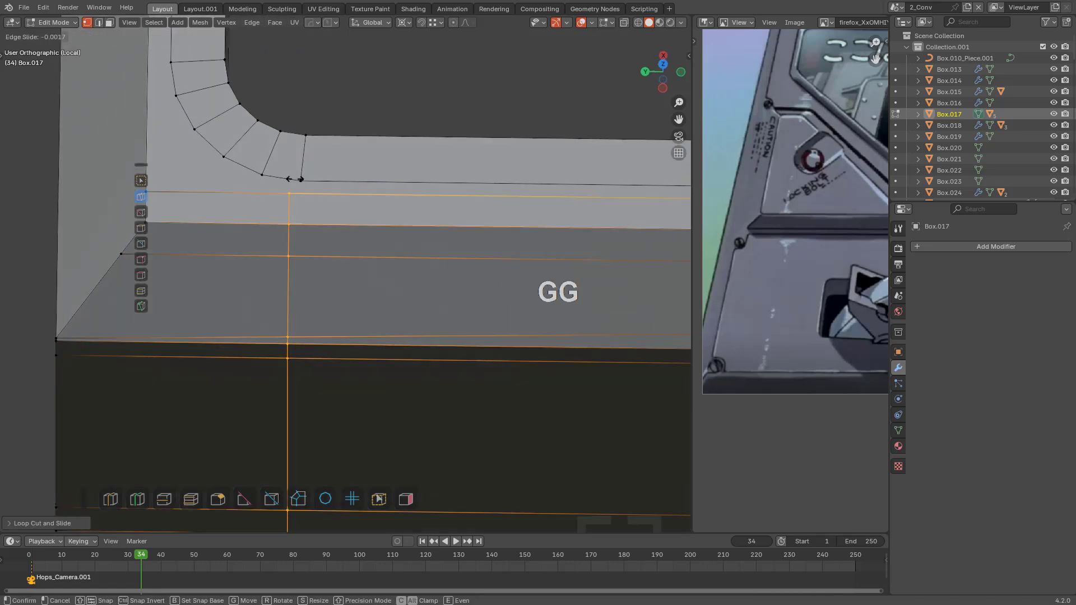
click(300, 180)
key(alt+a)
click(300, 178)
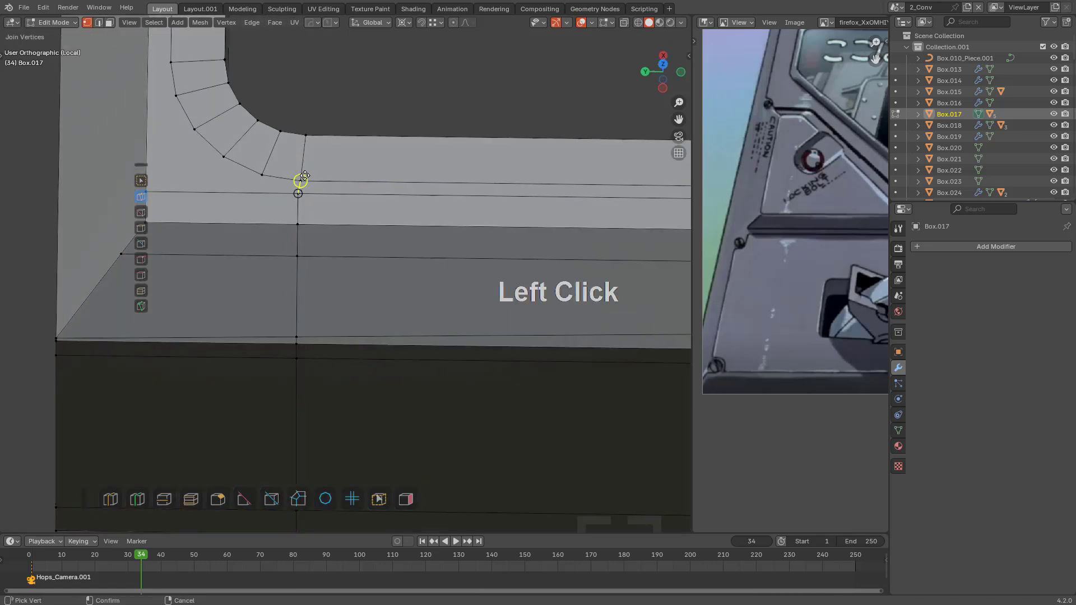
Add a second loop cut closer to the frame's outer corner with flipped Even sliding and join it to the next rounded-corner vertex
key(ctrl+r)
click(237, 210)
key(e)
key(f)
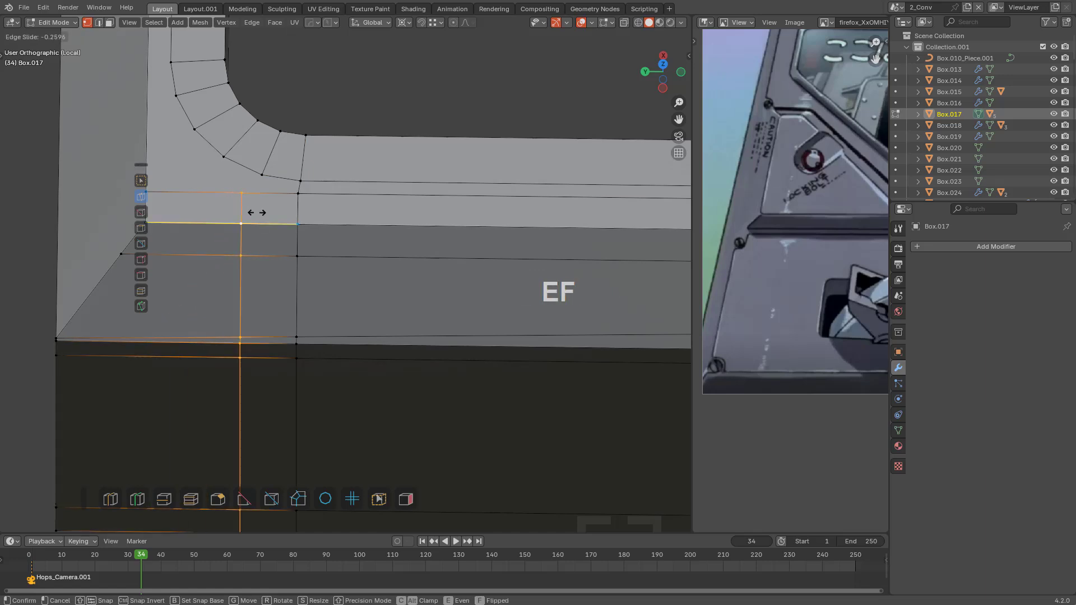
click(261, 211)
key(alt+a)
drag(245, 193, 262, 175)
key(alt+a)
Select both inner bevel edges along the frame's long bar and add parallel supporting loops on either side of them
scroll(413, 208, down, 3)
shift+middle_drag(255, 177, 502, 140)
key(2)
scroll(438, 284, down, 2)
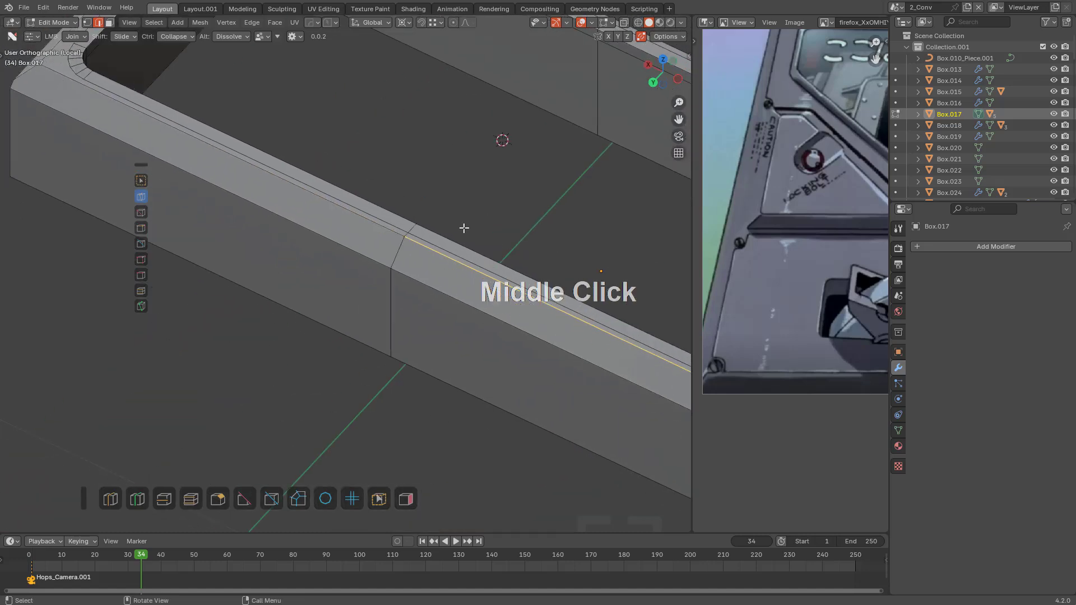
shift+click(334, 219)
shift+middle_drag(409, 212, 459, 223)
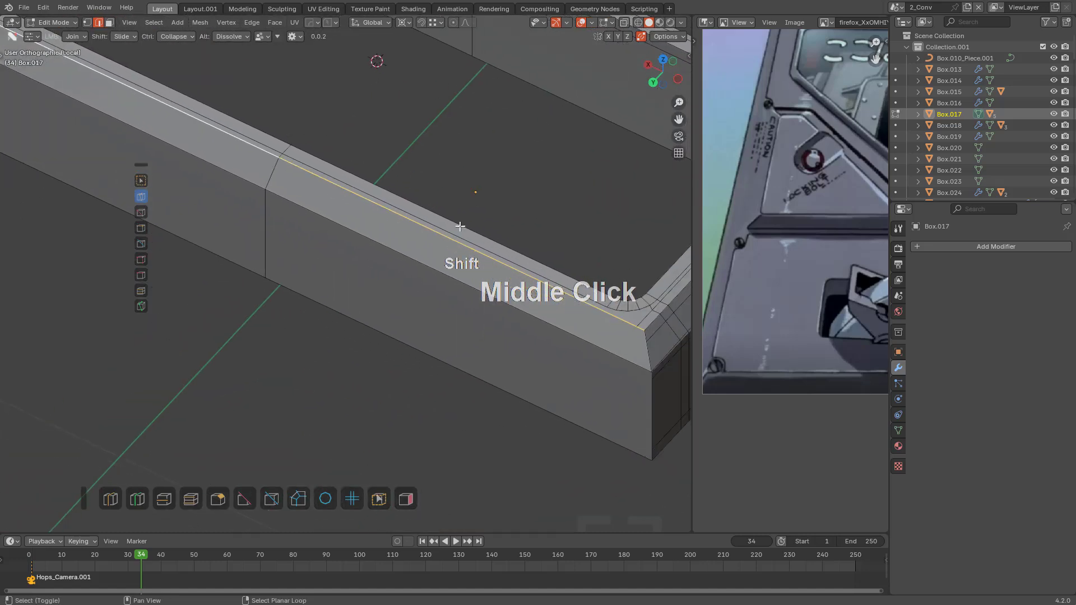
scroll(458, 224, up, 3)
middle_drag(448, 185, 449, 101)
scroll(399, 211, up, 3)
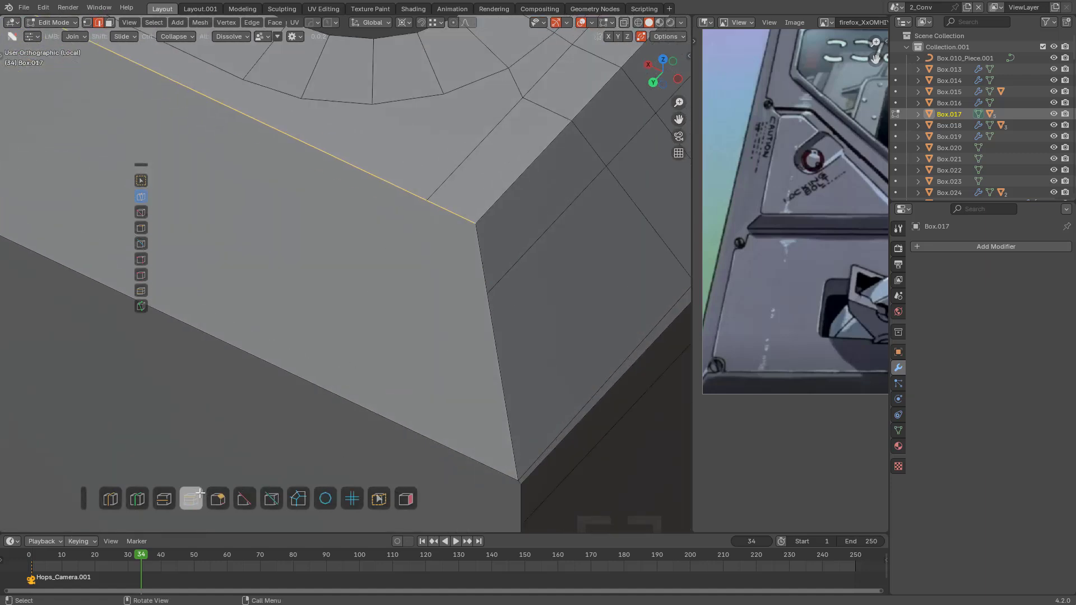
drag(200, 493, 250, 506)
click(400, 141)
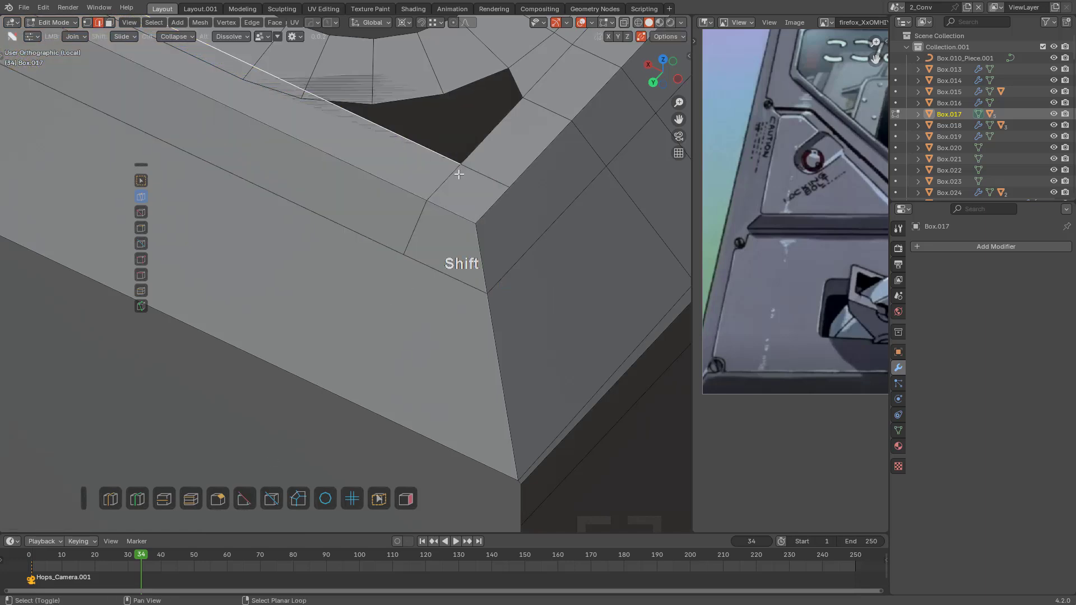
Slide the new inner loop away from the rounded corner so it runs close to the bar's bevel edge
shift+middle_drag(478, 177, 556, 259)
key(g)
key(g)
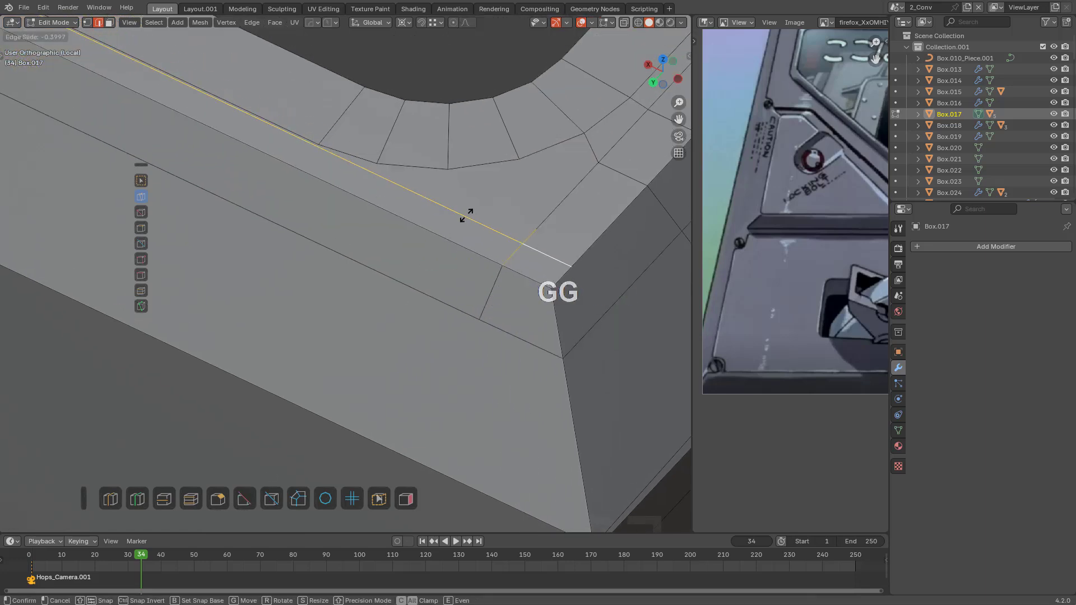
click(464, 223)
key(alt+a)
Add a loop cut across the long bar and slide it in line with the start of the rounded corner
shift+middle_drag(462, 221, 398, 223)
key(ctrl+r)
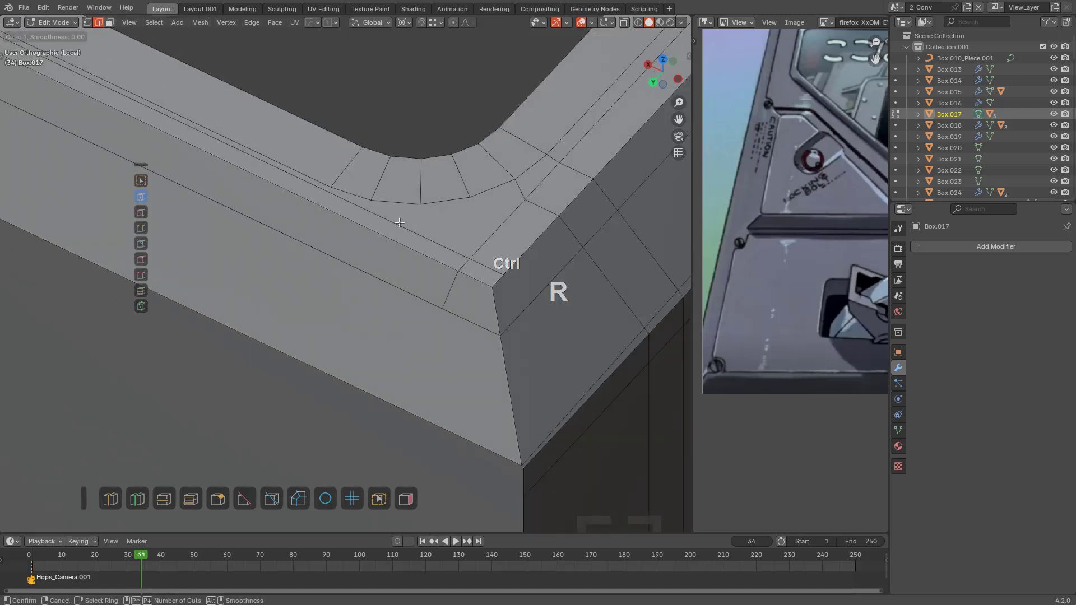
click(386, 223)
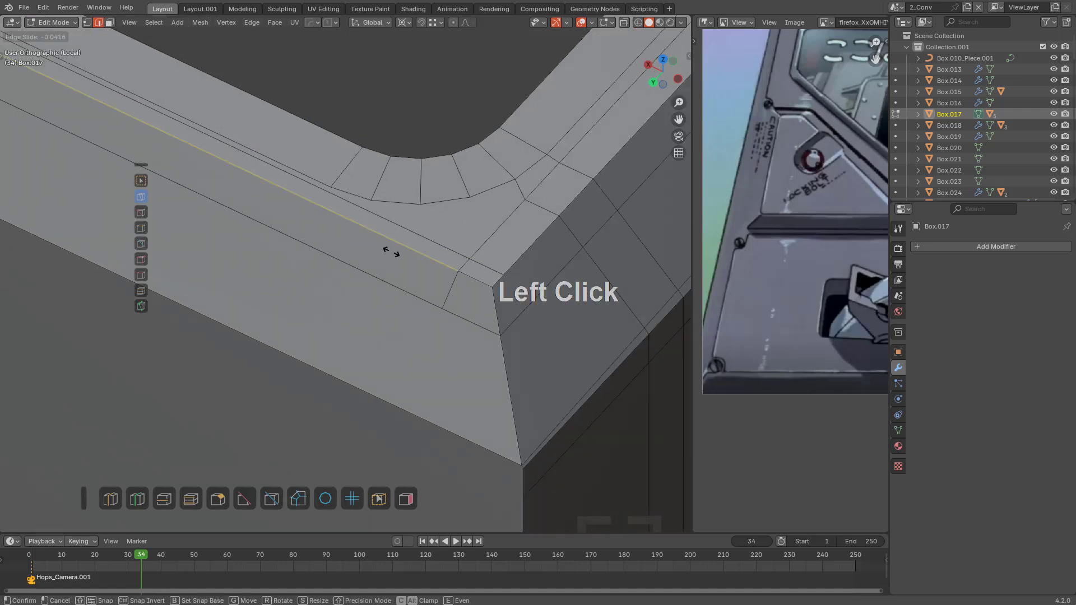
click(313, 472)
key(alt+a)
Add a second cross loop closer to the outer corner and join both loops' ends to the adjacent rounded-corner vertices
scroll(308, 356, up, 3)
key(ctrl+r)
click(431, 198)
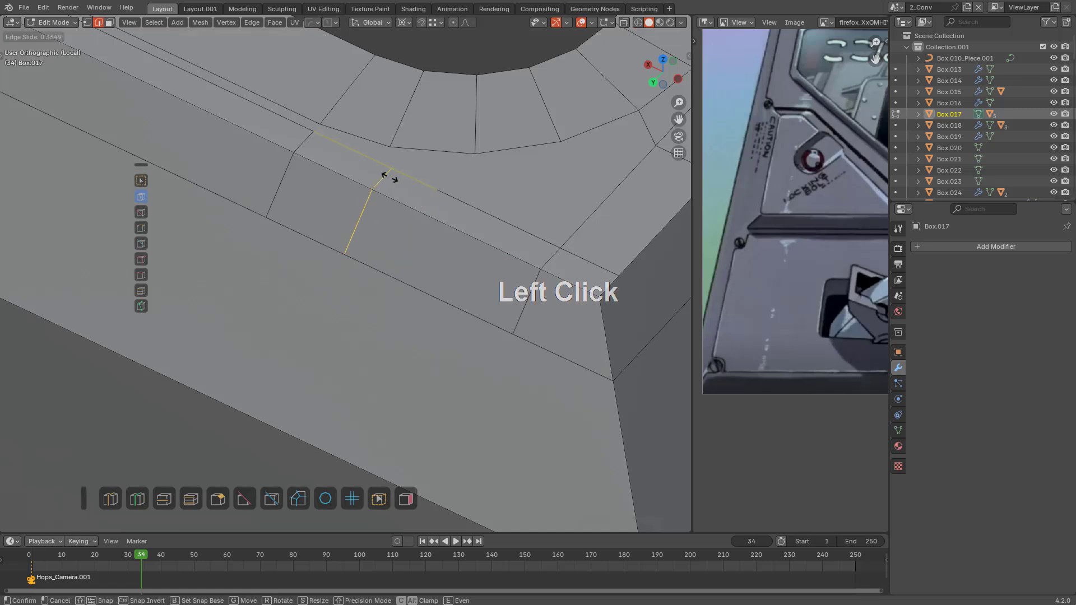
click(386, 177)
key(alt+a)
click(317, 128)
shift+click(388, 153)
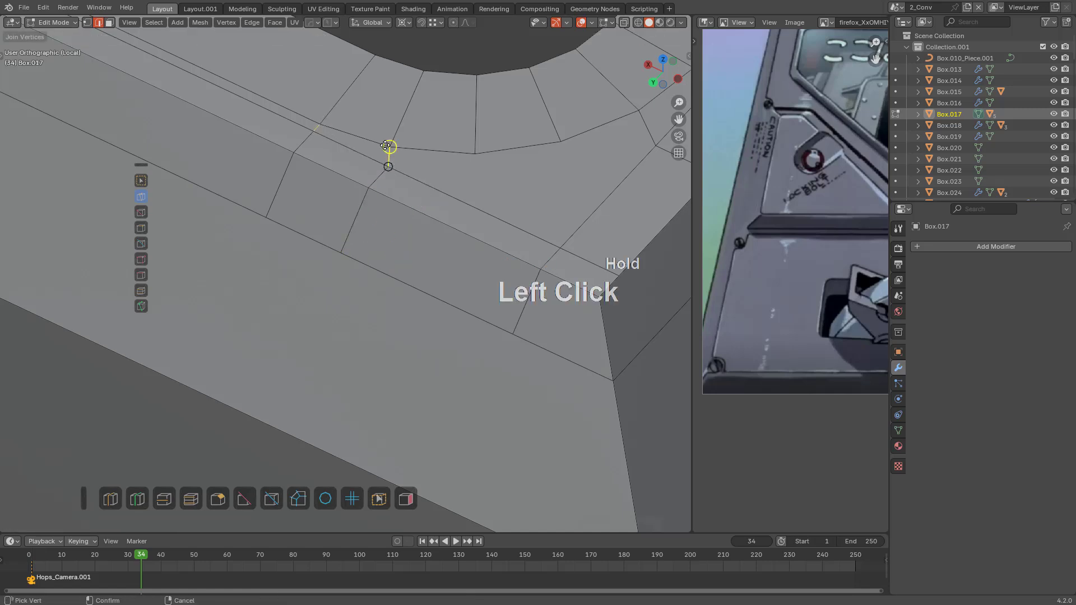
Connect the curve's middle vertex to the corner intersection and add a centred cross loop on the adjoining bar, joined to the next curve vertex
shift+middle_drag(600, 247, 379, 221)
key(ctrl+r)
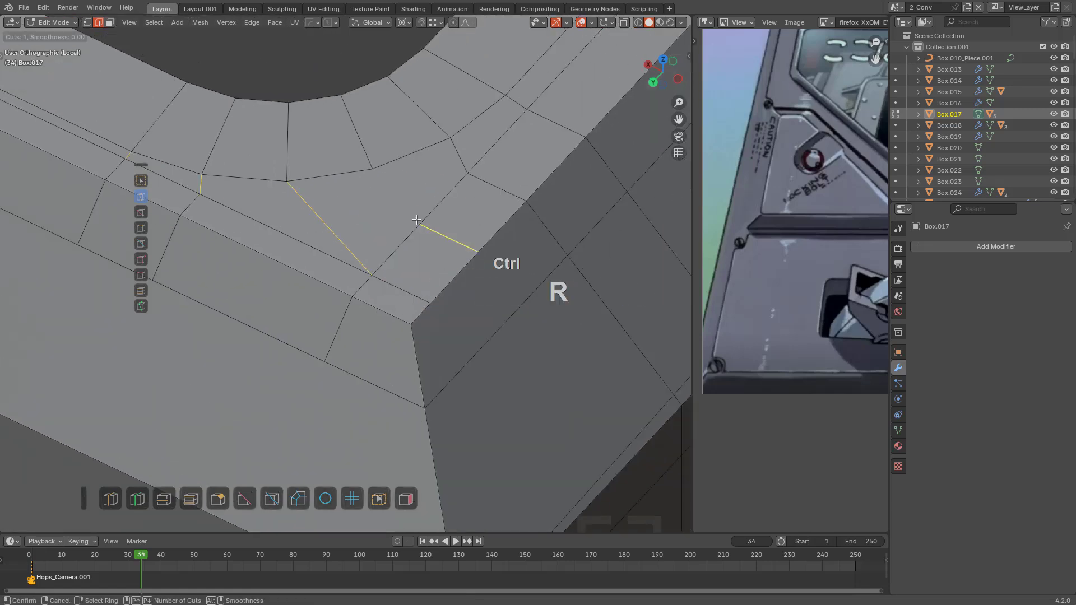
click(415, 220)
right_click(417, 220)
click(410, 219)
Knife a cut from the inner bevel corner diagonally to the outer corner and straight down the side face with angle constraint
scroll(398, 225, down, 5)
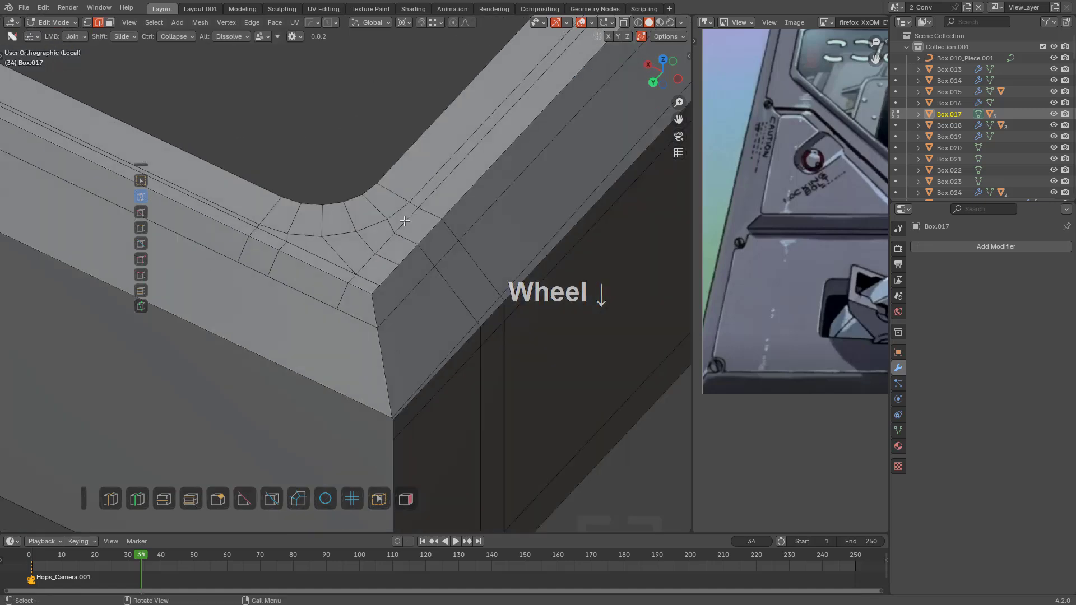
scroll(406, 251, up, 2)
shift+middle_drag(405, 250, 350, 260)
scroll(349, 260, up, 2)
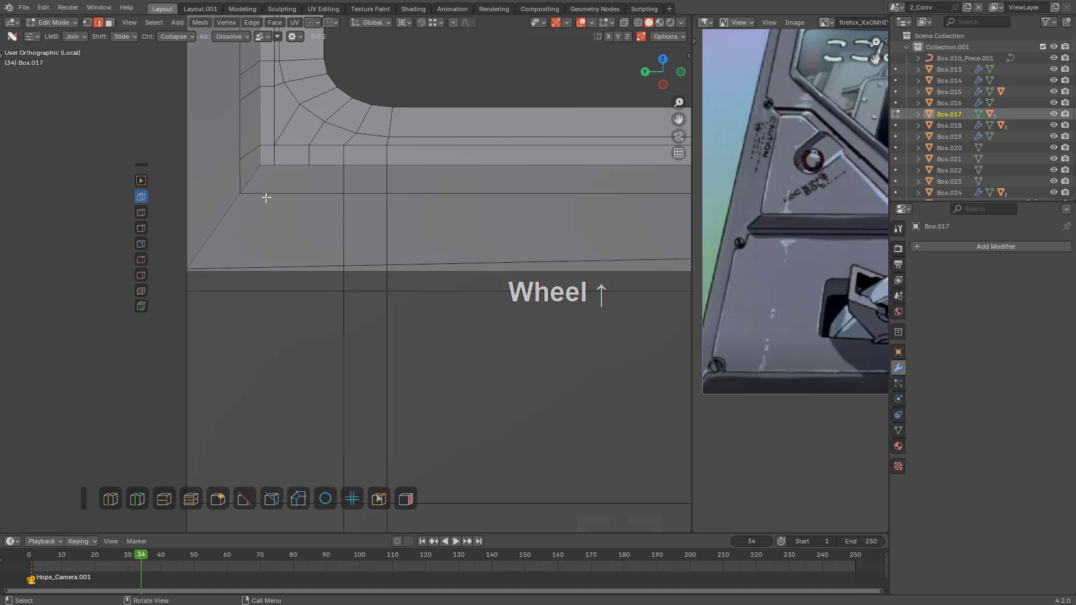
key(k)
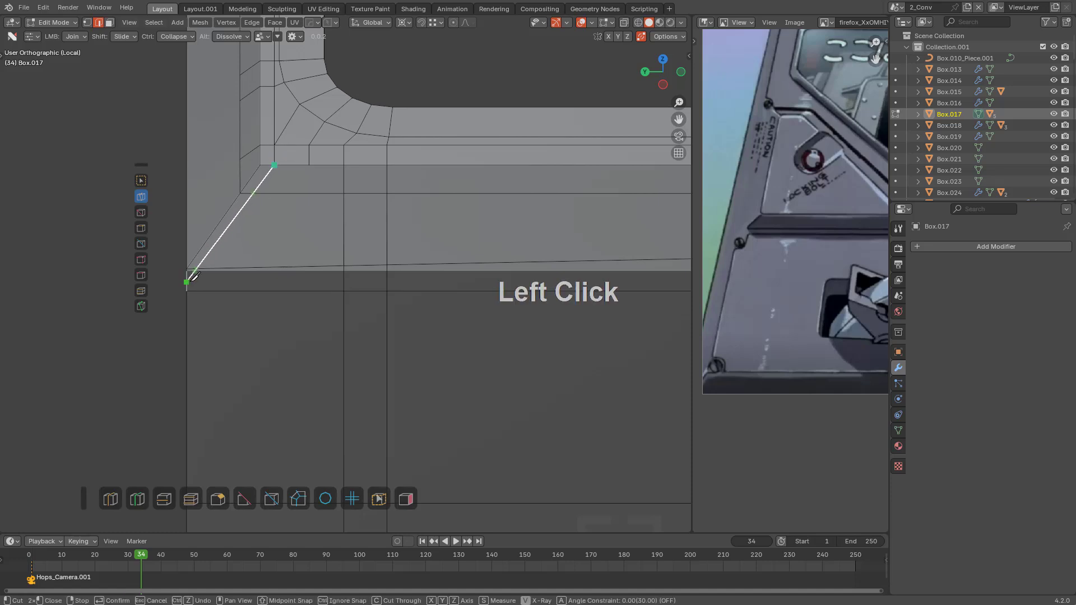
scroll(206, 263, down, 3)
key(a)
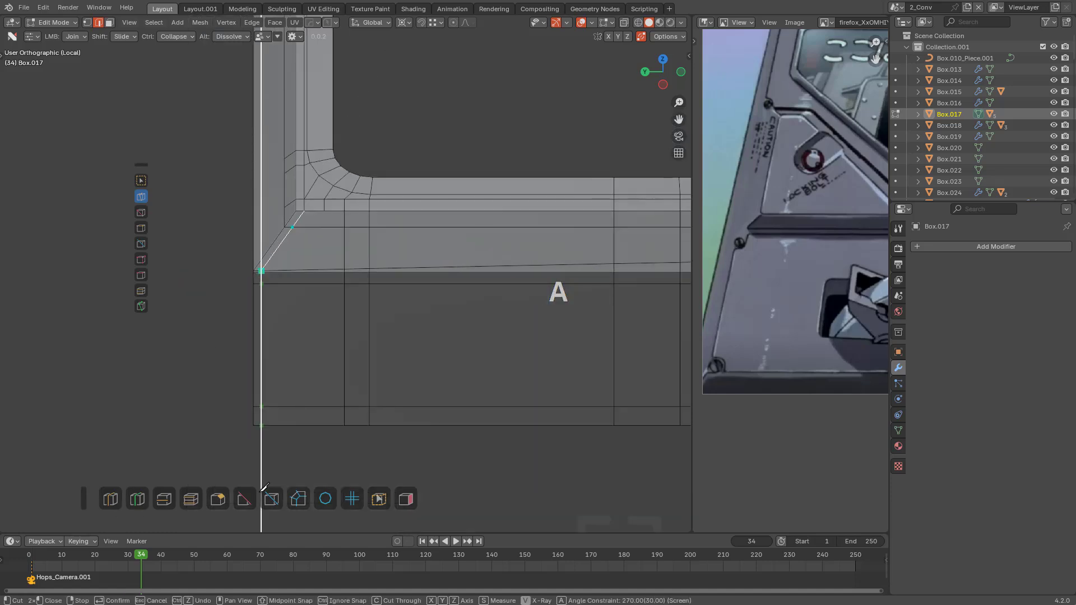
click(292, 425)
key(space)
Add a vertical loop cut on the side face between the new knife cut and the nearest existing loop
scroll(345, 258, up, 2)
key(ctrl+r)
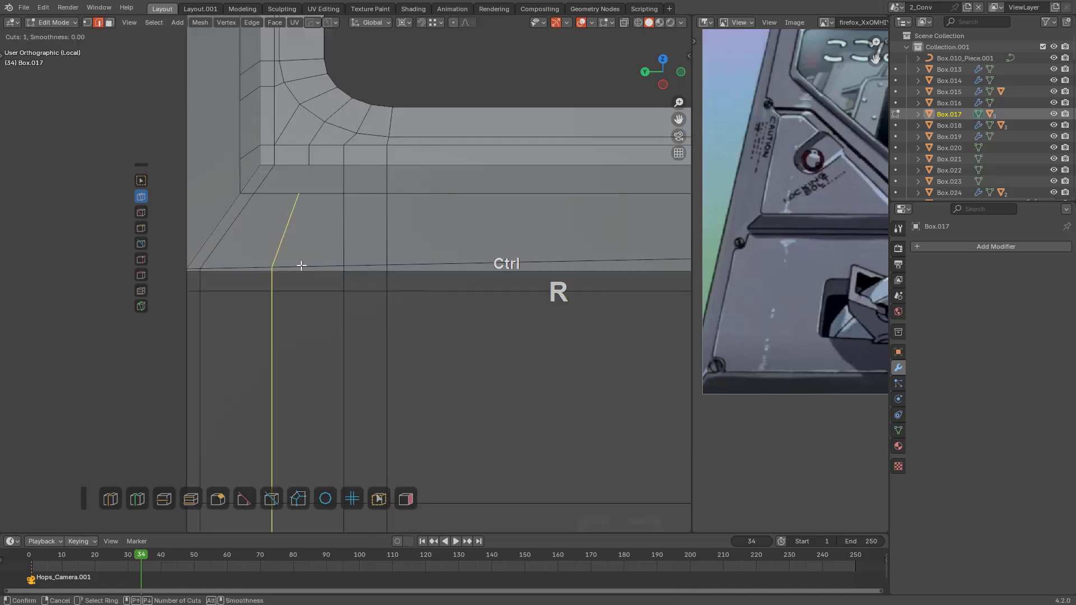
Add a vertical loop cut on the frame's end wall near the corner and slide it in line with the corner edges above
click(301, 262)
key(e)
key(f)
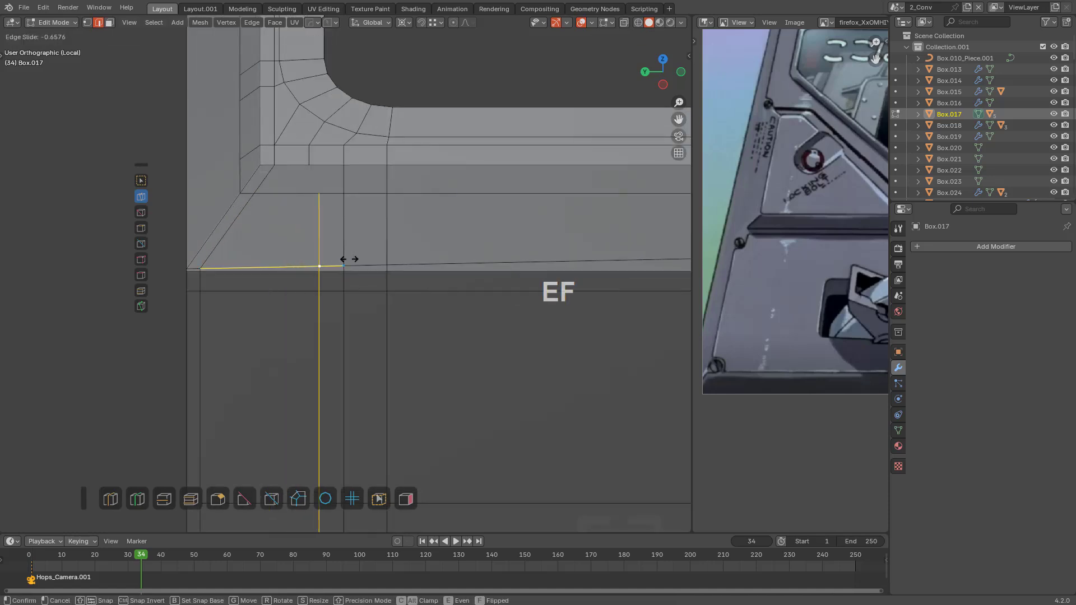
ctrl+click(307, 196)
key(g)
key(g)
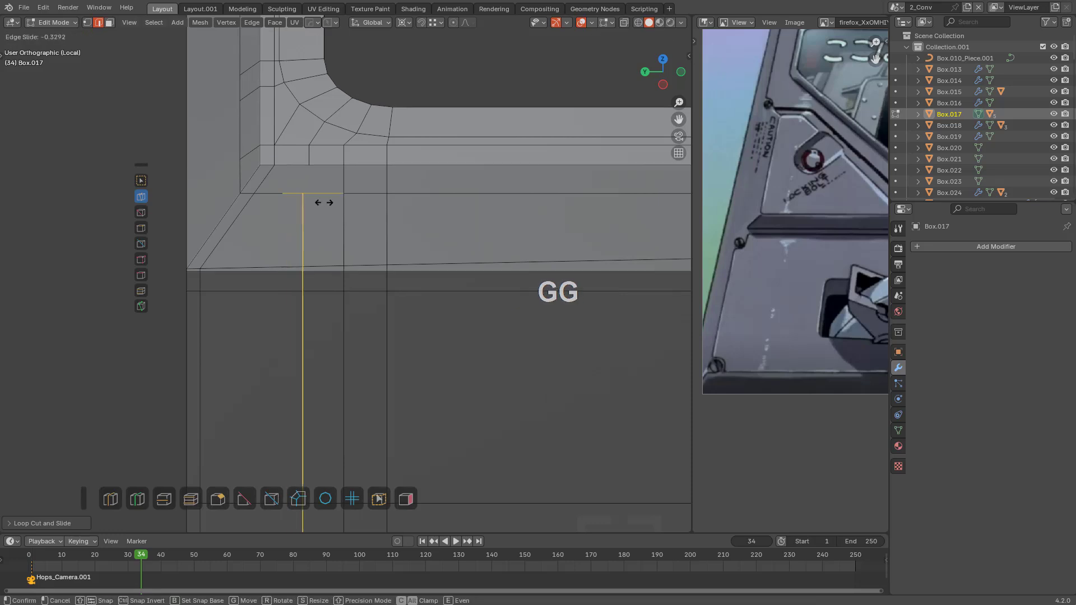
click(326, 199)
key(alt+a)
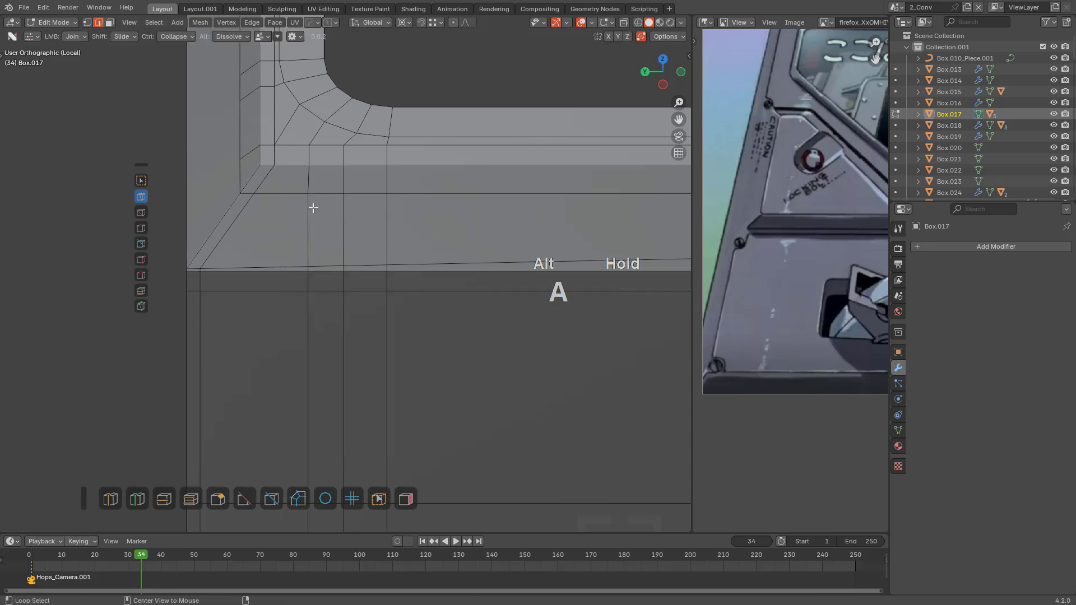
Select the ledge edge path along the frame's long side and extend its three corner vertices straight down the outer wall
middle_drag(312, 204, 411, 237)
scroll(358, 295, down, 2)
alt+middle_drag(358, 295, 419, 282)
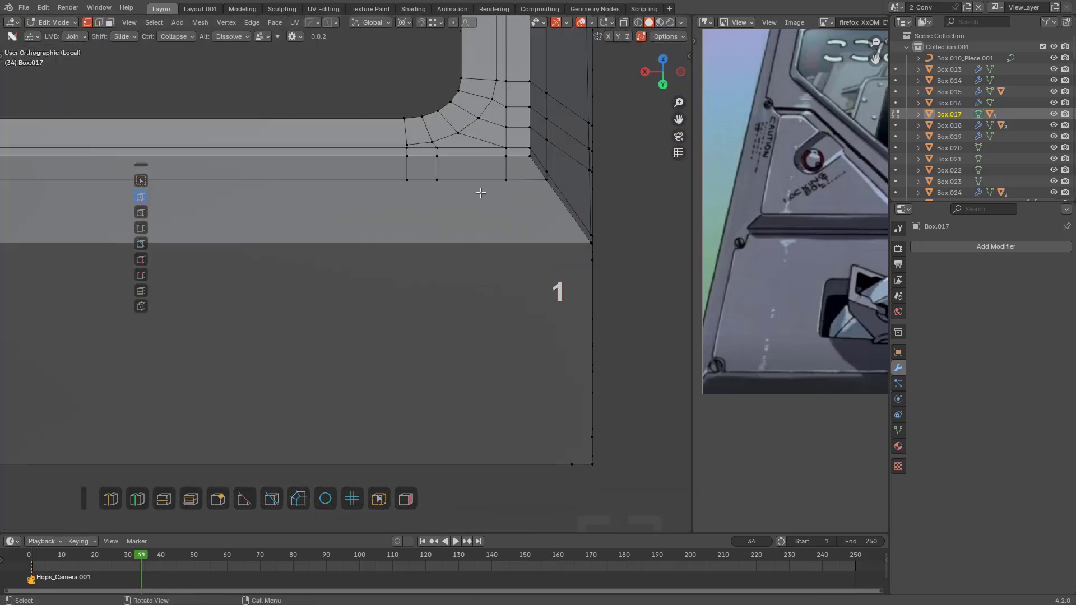
shift+middle_drag(535, 191, 217, 252)
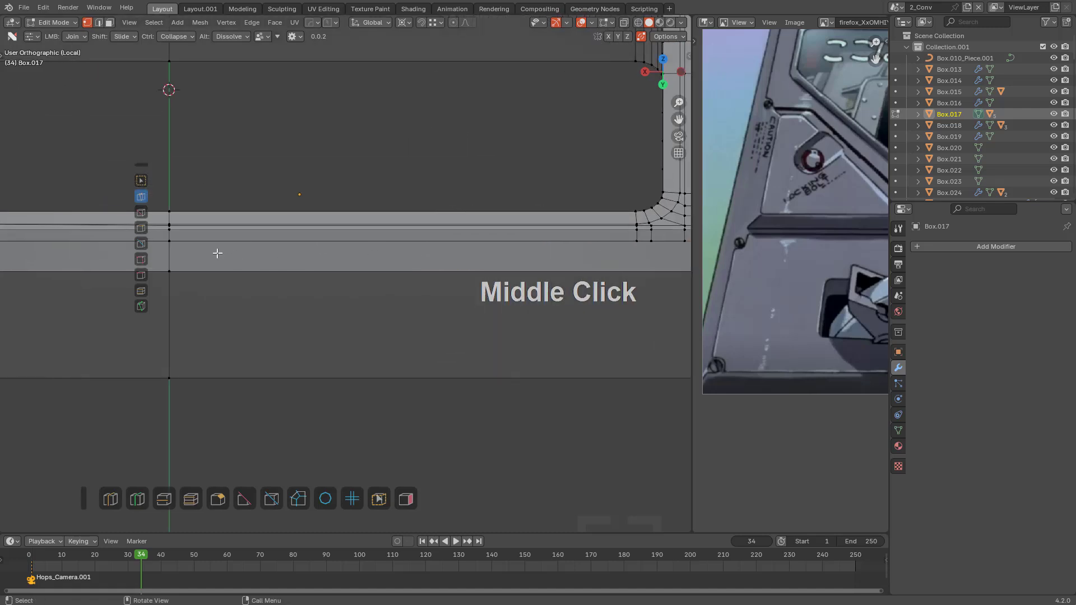
ctrl+click(172, 242)
shift+middle_drag(353, 237, 180, 211)
scroll(437, 211, up, 1)
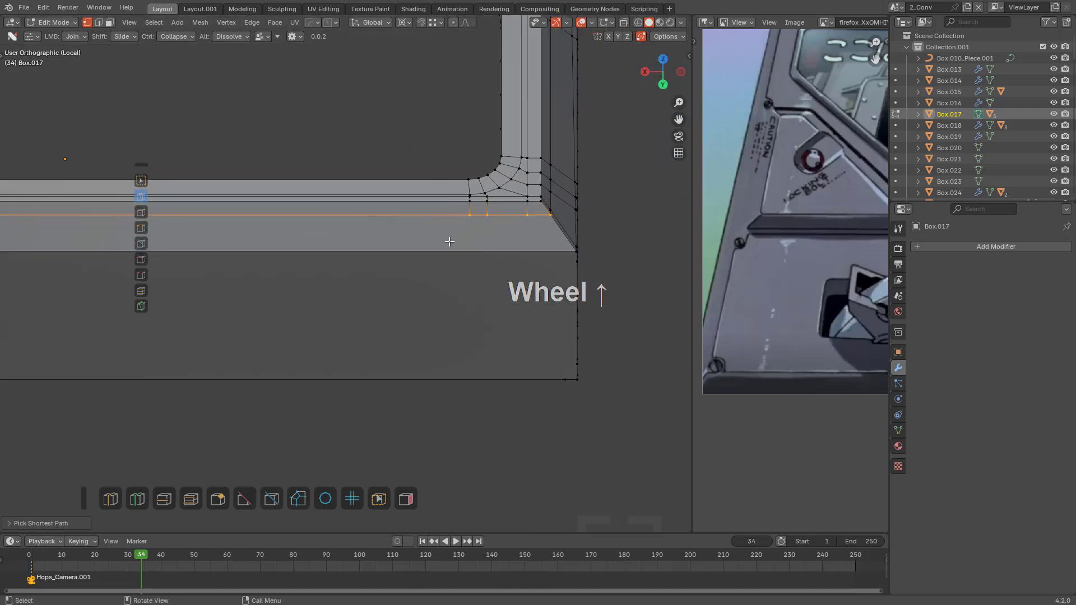
drag(298, 497, 292, 196)
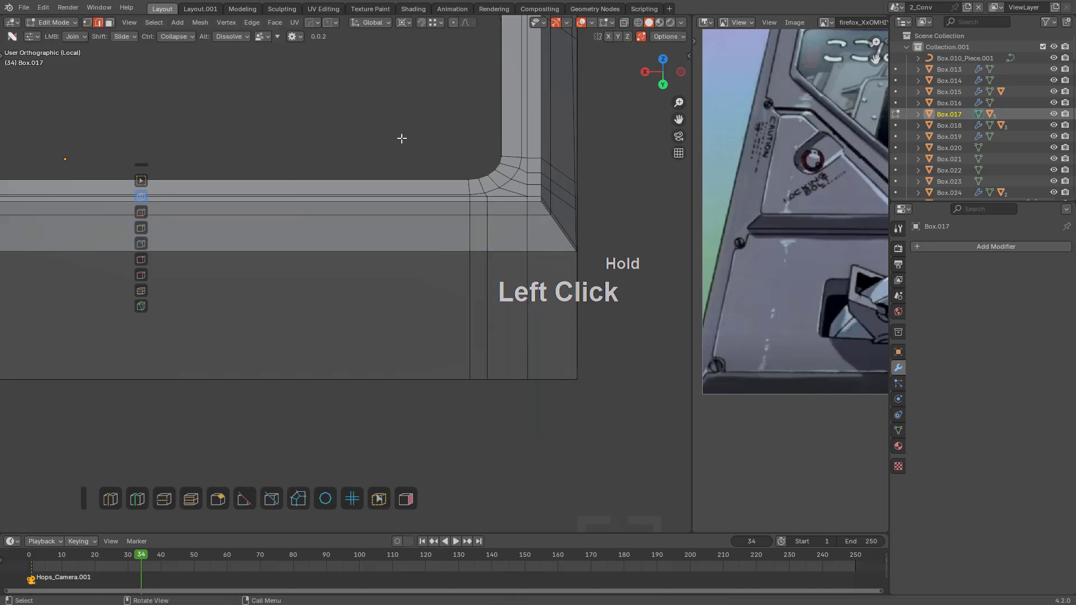
shift+middle_drag(507, 198, 463, 281)
key(alt+a)
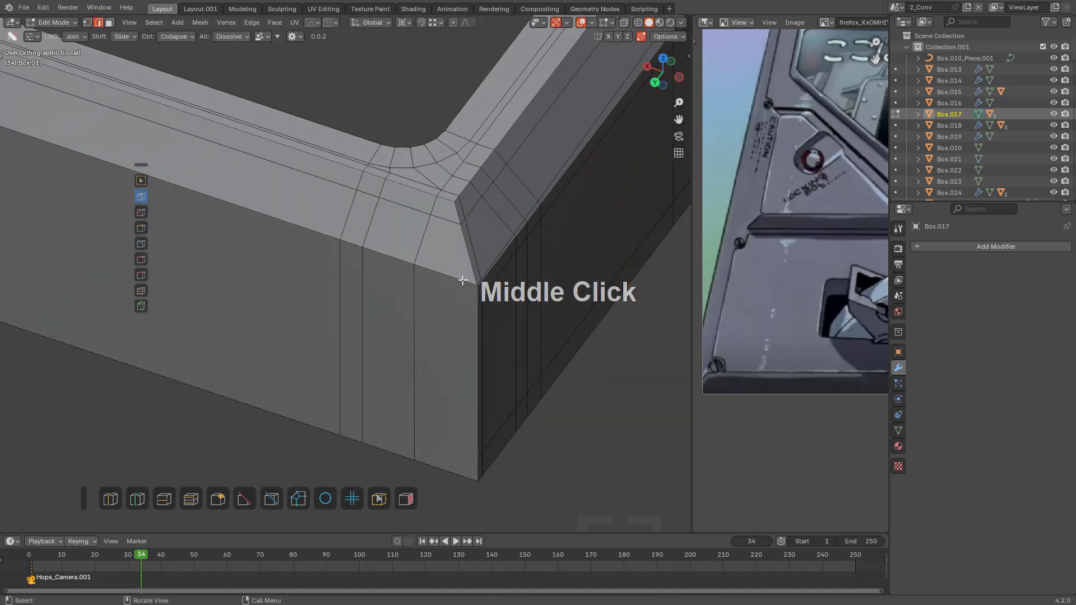
Slide the vertical edge nearest the corner on the long outer wall close to the corner, using the Even option
click(405, 300)
shift+middle_drag(405, 301, 398, 310)
scroll(375, 241, up, 1)
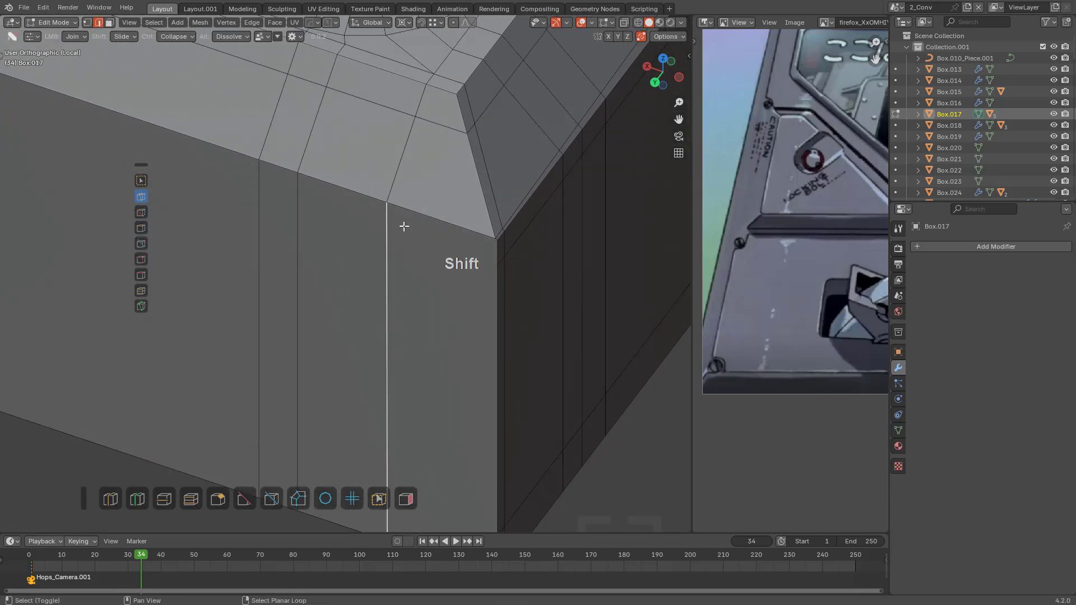
key(g)
key(g)
right_click(456, 259)
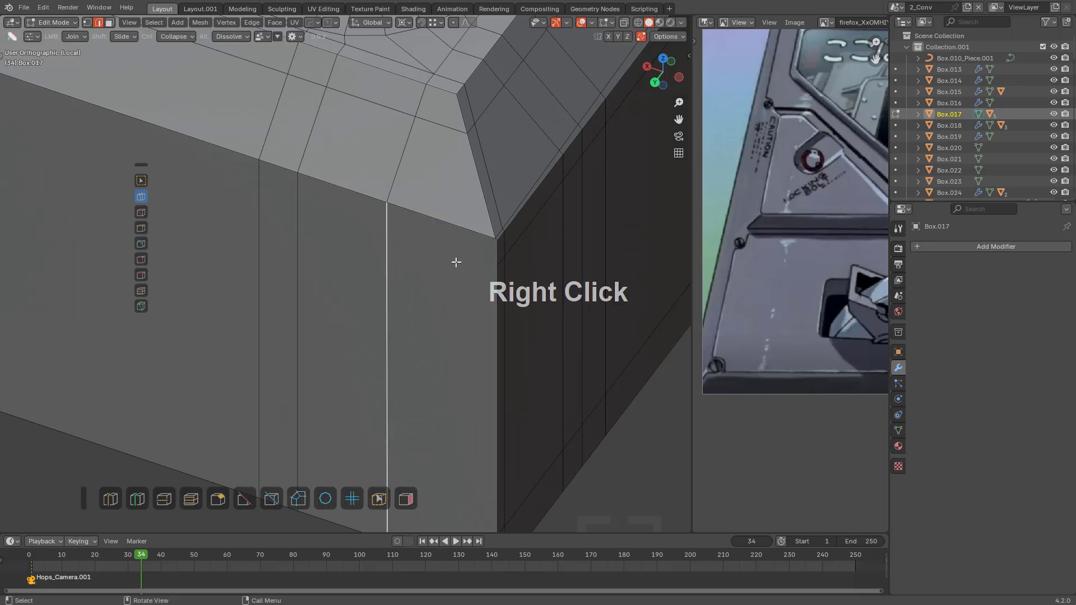
key(g)
key(g)
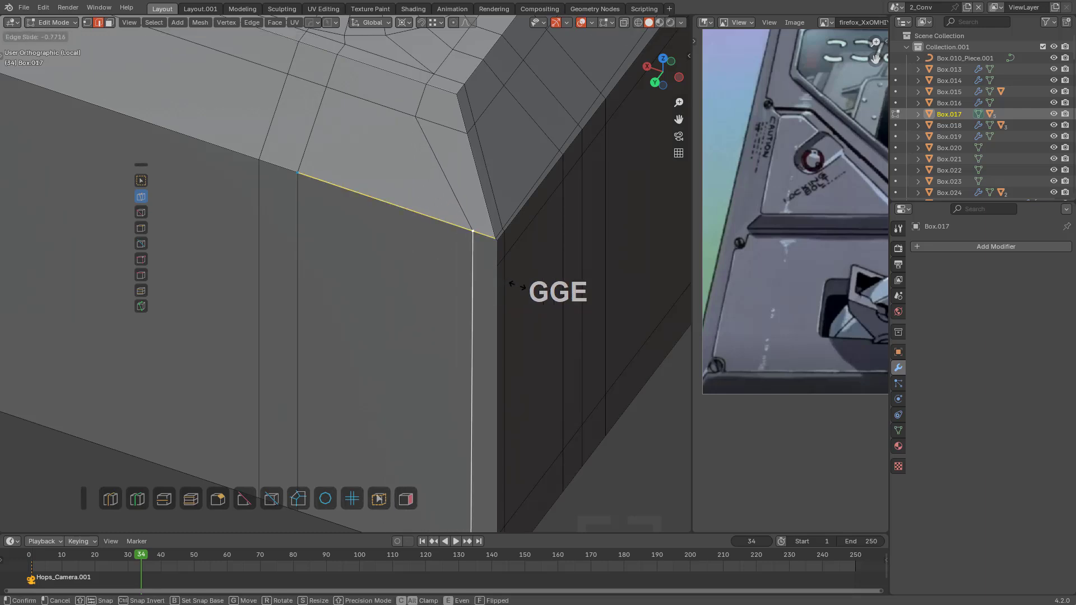
click(517, 285)
key(a)
Slide the matching vertex on the sloped ledge toward the corner so it lines up with the moved edge
click(414, 118)
key(g)
key(g)
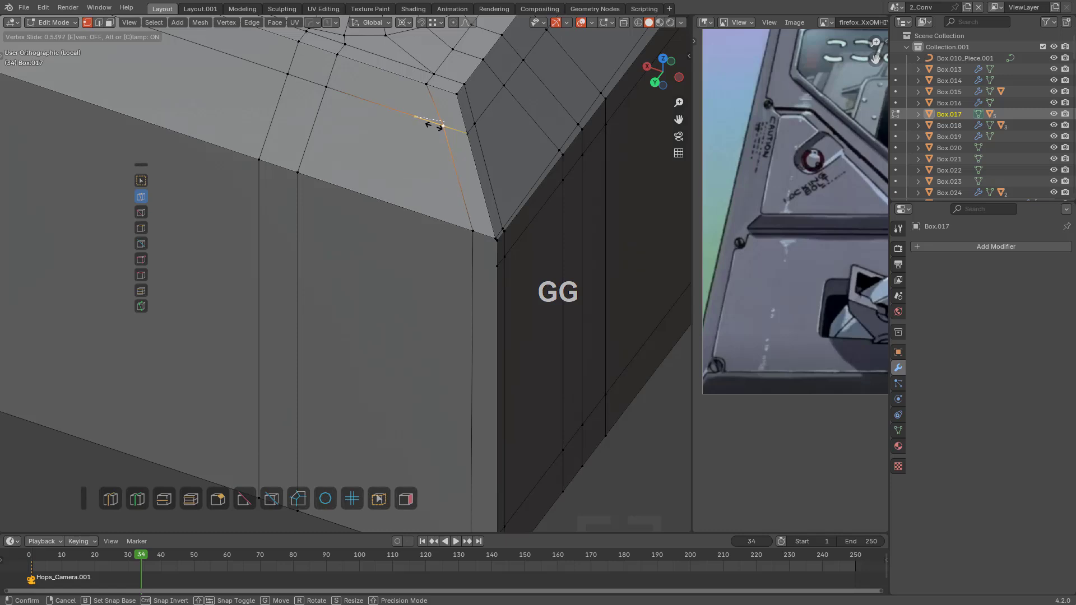
click(431, 125)
key(a)
Examine the edge flow around the frame's corners from several angles, including in X-ray view
shift+middle_drag(499, 230, 451, 230)
scroll(416, 224, up, 2)
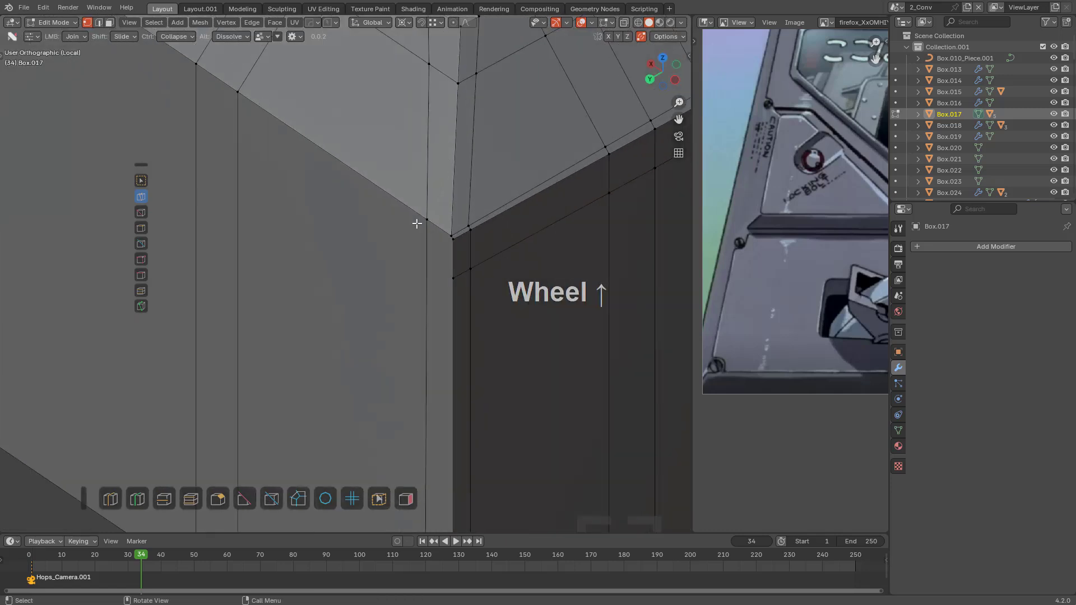
key(ctrl+r)
right_click(428, 190)
middle_drag(427, 190, 442, 274)
scroll(401, 205, down, 3)
scroll(443, 275, down, 2)
shift+middle_drag(443, 274, 622, 264)
middle_drag(456, 245, 376, 292)
shift+middle_drag(375, 292, 370, 163)
scroll(526, 254, up, 2)
shift+middle_drag(526, 254, 492, 240)
shift+scroll(547, 264, down, 2)
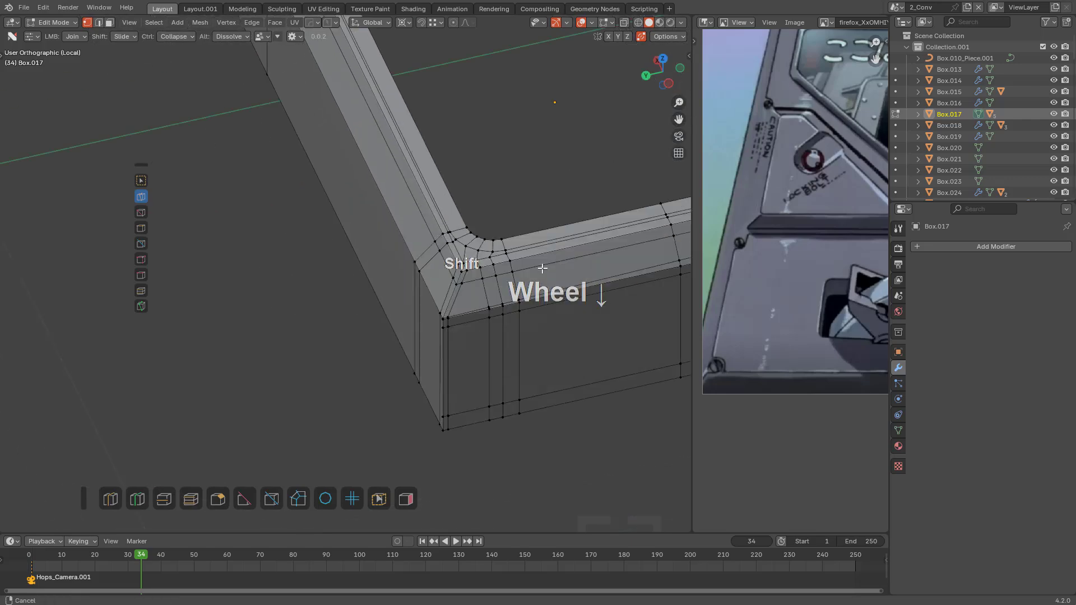
shift+middle_drag(548, 264, 459, 236)
scroll(460, 235, down, 3)
middle_drag(459, 236, 370, 247)
scroll(482, 237, up, 1)
key(alt+z)
scroll(369, 247, up, 2)
key(alt+z)
middle_drag(408, 165, 353, 230)
scroll(353, 230, down, 1)
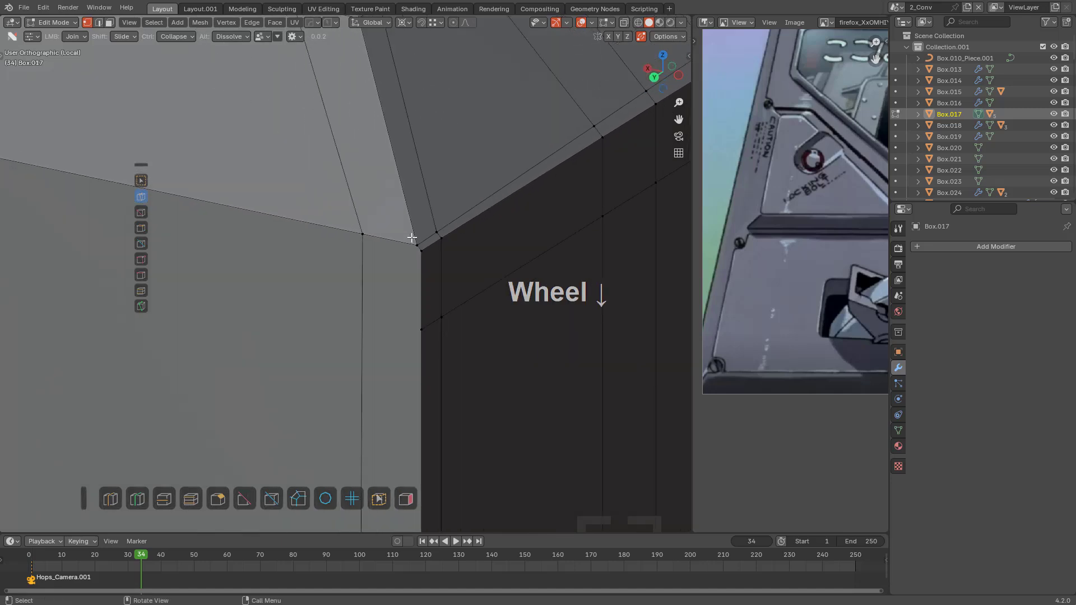
scroll(433, 238, up, 1)
scroll(487, 206, up, 1)
scroll(487, 192, down, 3)
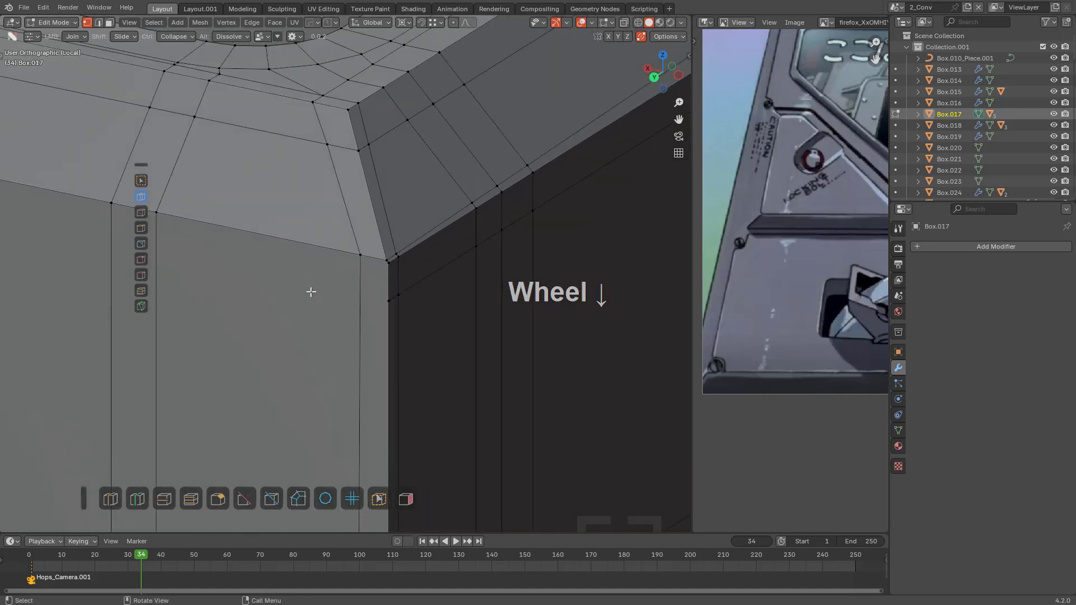
Add a horizontal loop cut just below the upper rim of the long outer wall and join its end vertex to the corner
shift+middle_drag(313, 291, 324, 263)
scroll(323, 263, up, 2)
click(112, 498)
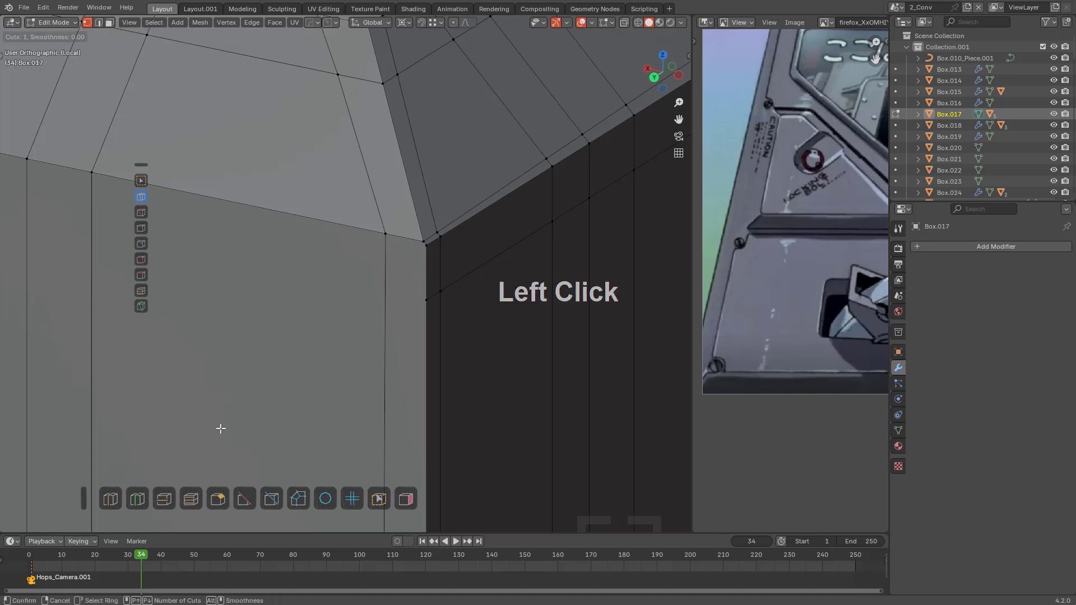
drag(380, 263, 425, 429)
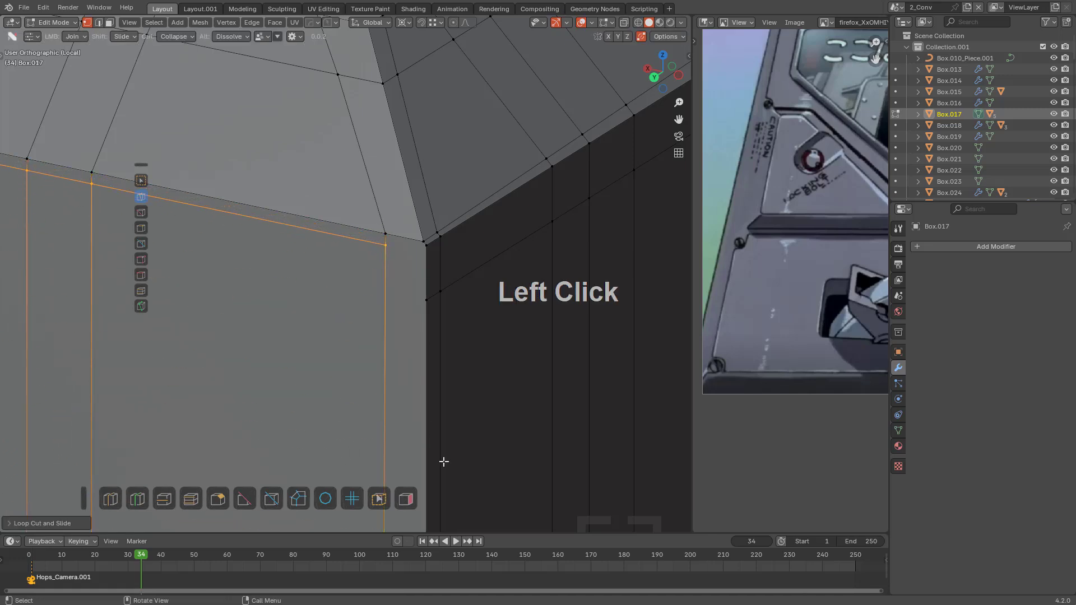
scroll(490, 368, up, 2)
drag(408, 230, 456, 247)
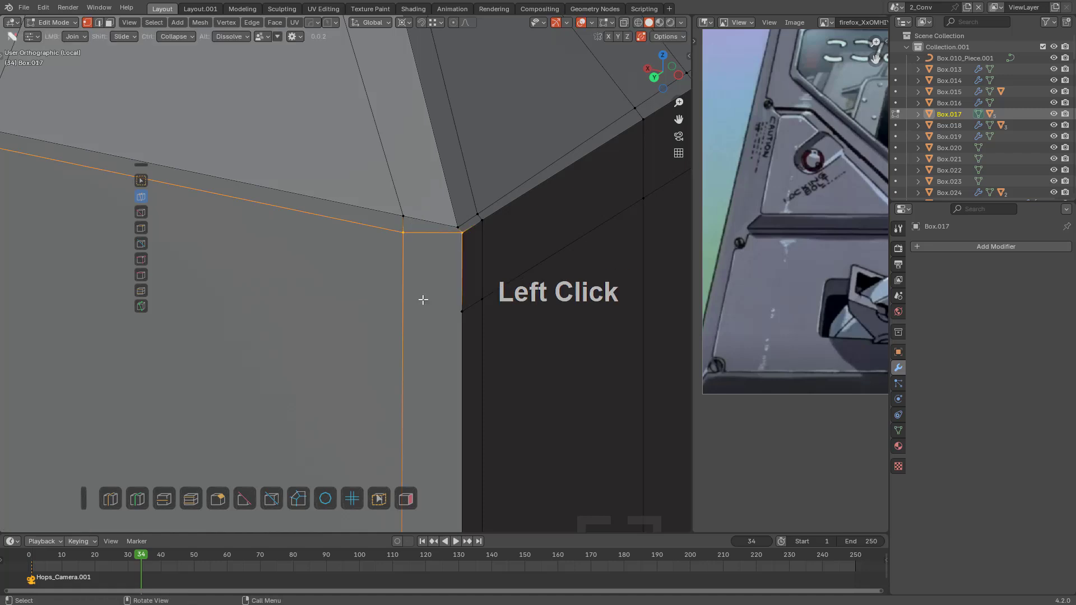
Add a second horizontal loop cut slightly below the first on the long outer wall and join its end to the corner edge
click(165, 507)
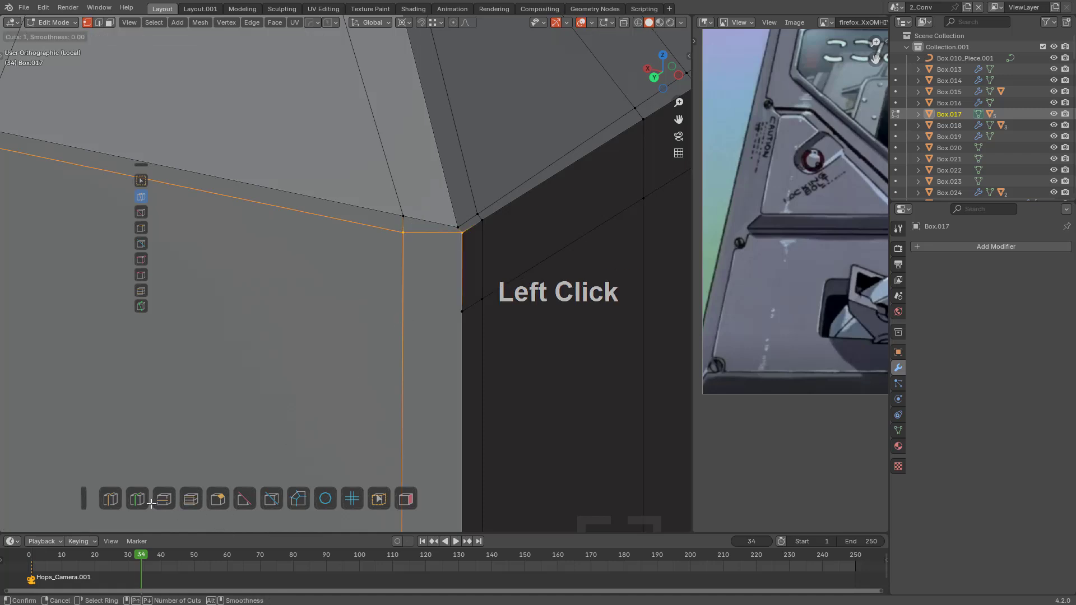
click(399, 380)
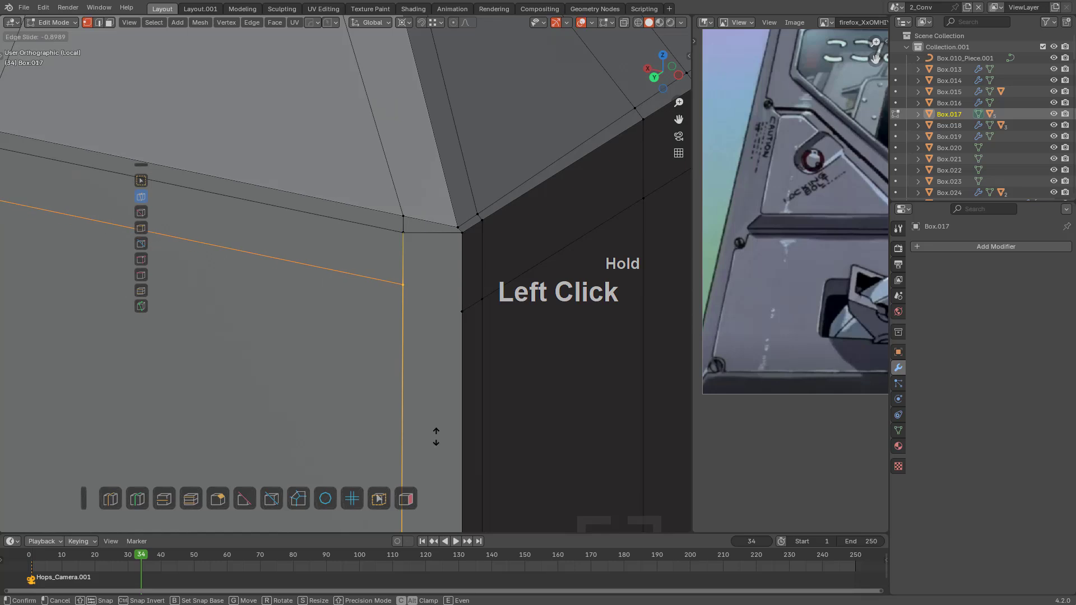
drag(445, 451, 444, 455)
drag(395, 307, 469, 320)
scroll(457, 353, down, 4)
shift+middle_drag(506, 304, 427, 377)
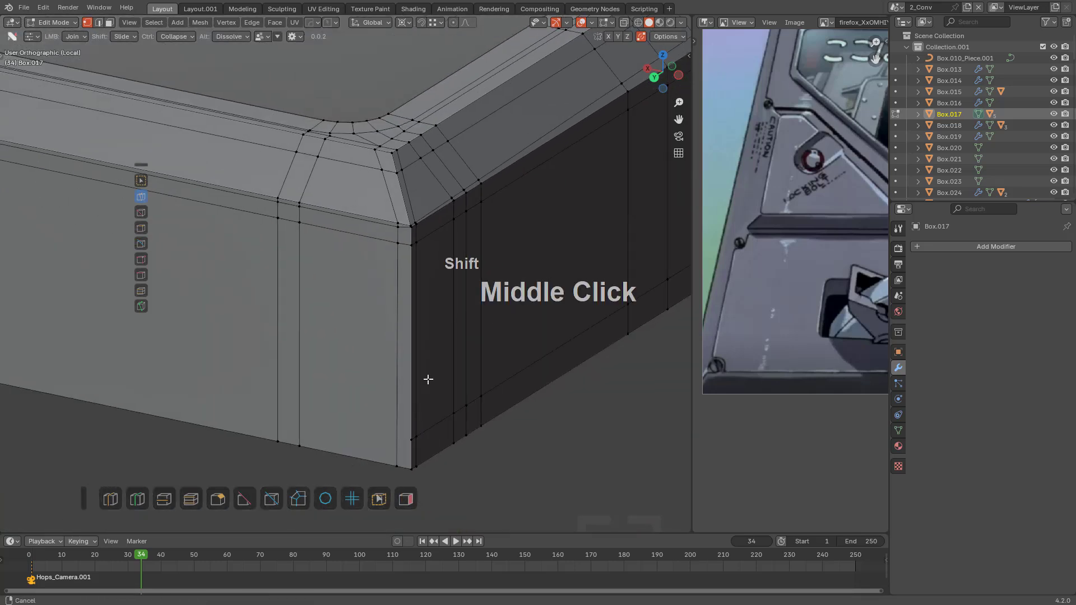
Add a horizontal loop cut near the bottom of the frame's outer side wall and join the loose edge end at the corner
scroll(341, 378, down, 2)
drag(283, 335, 343, 374)
scroll(353, 341, up, 4)
key(alt+a)
scroll(470, 321, down, 2)
scroll(473, 344, down, 3)
shift+middle_drag(468, 320, 384, 353)
middle_drag(383, 353, 325, 268)
key(ctrl+r)
click(371, 306)
click(372, 357)
key(alt+a)
Add a centred loop cut in the widest gap of the frame's end wall and bevel it about 0.0518 m with 2 segments
click(140, 502)
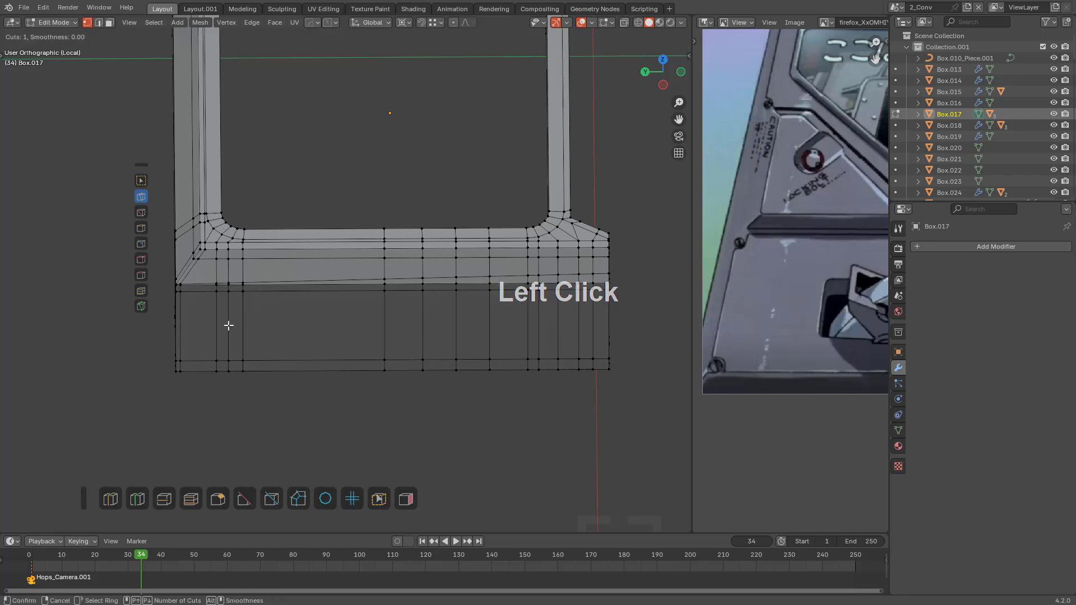
click(273, 303)
right_click(278, 304)
key(ctrl+b)
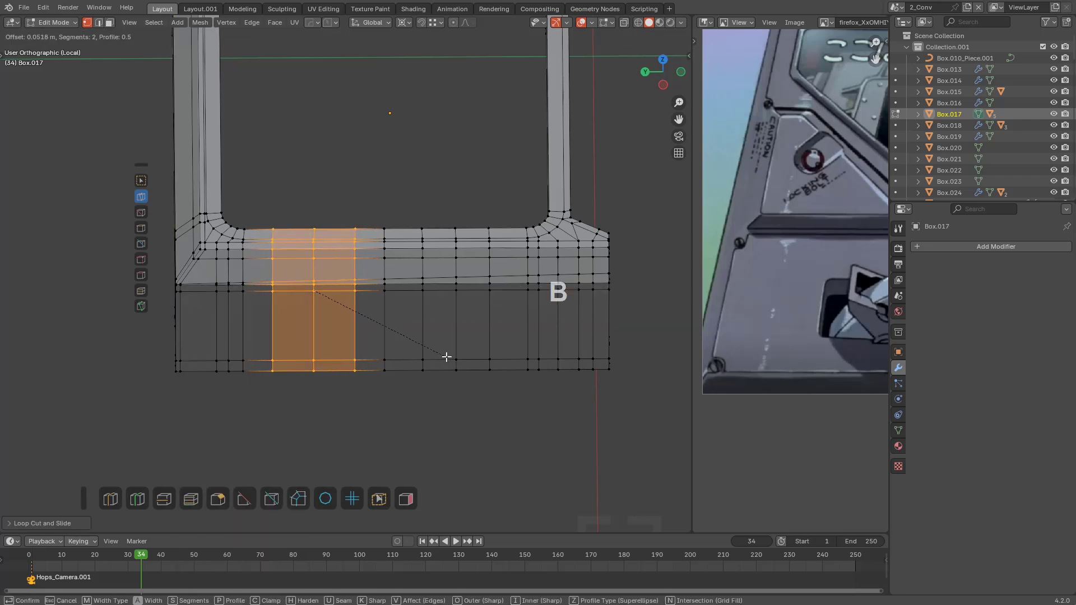
click(447, 357)
key(alt+a)
Add a centred loop cut on the near long side between the middle and the corner, and bevel it with 2 segments into evenly spaced loops
shift+middle_drag(372, 370, 351, 414)
middle_drag(352, 414, 431, 401)
shift+middle_drag(431, 400, 506, 316)
shift+scroll(506, 317, up, 1)
scroll(506, 316, down, 2)
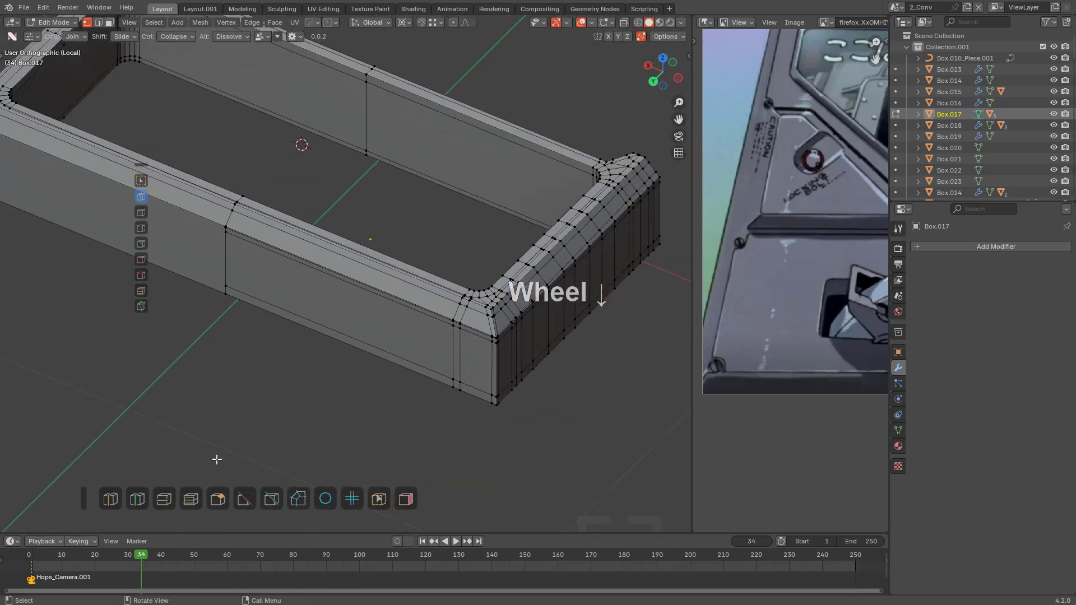
click(142, 489)
click(306, 306)
right_click(308, 304)
key(ctrl+b)
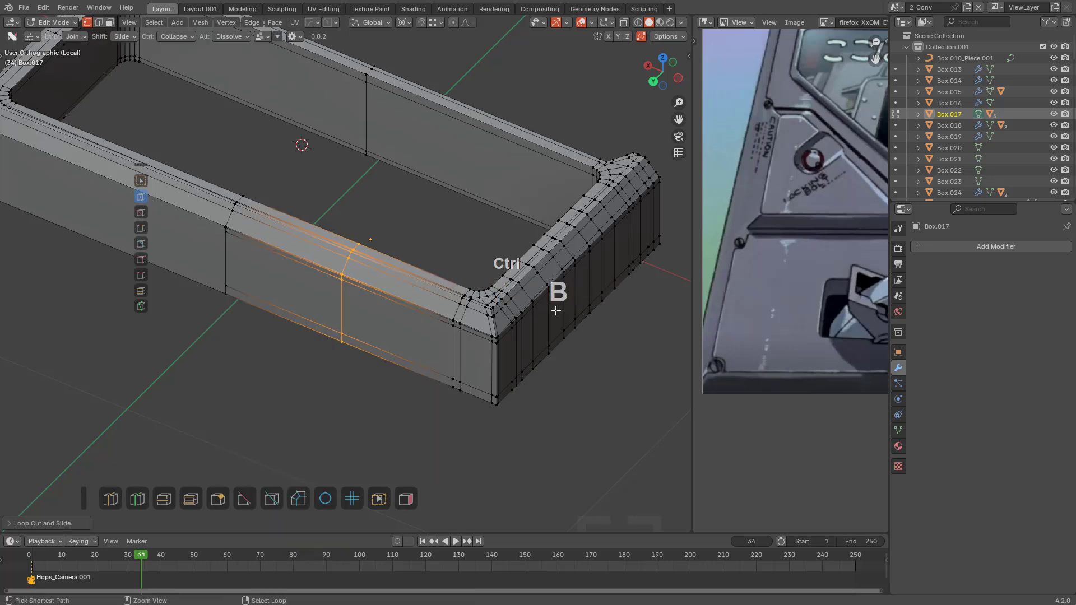
key(n)
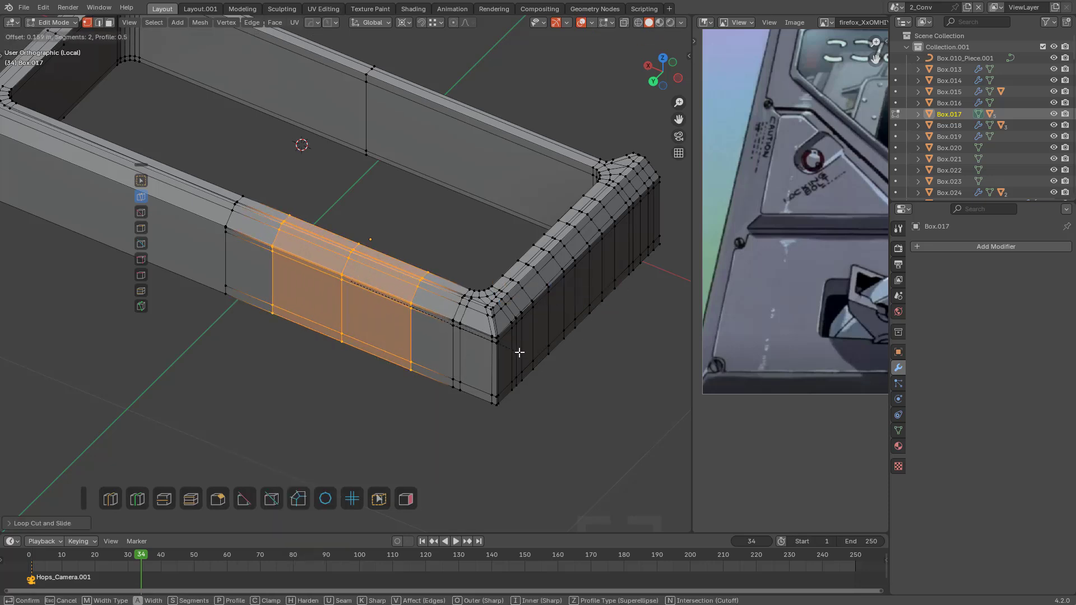
click(519, 352)
Add a matching loop cut on the opposite long side and bevel it with 2 segments into evenly spaced loops
key(ctrl+r)
click(474, 147)
key(ctrl+b)
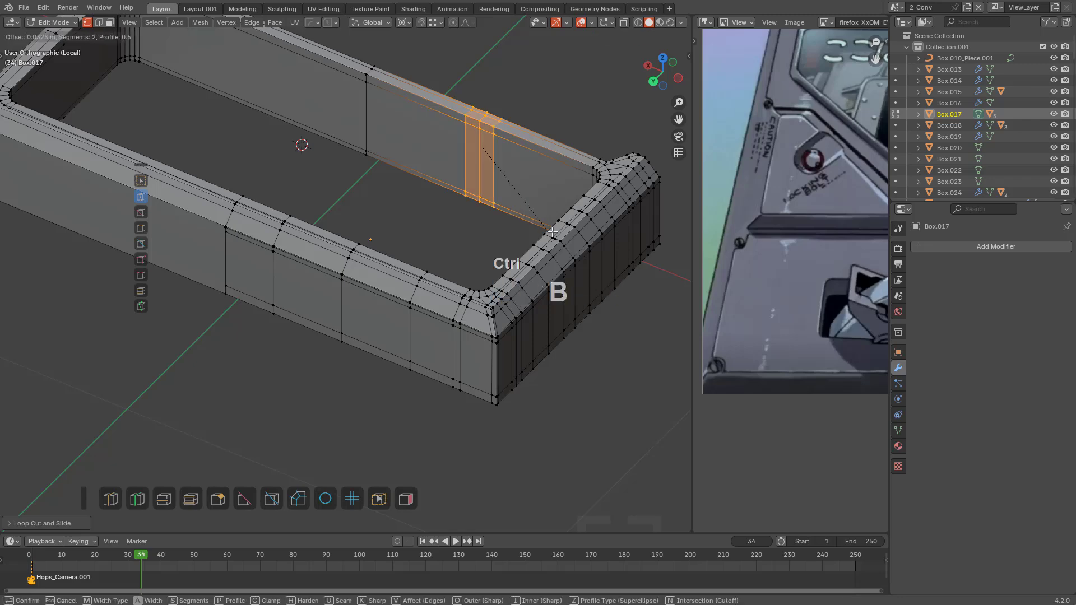
click(609, 258)
key(alt+a)
Select alternate vertical edge loops across the frame's end wall and dissolve them
middle_drag(584, 252, 315, 333)
key(2)
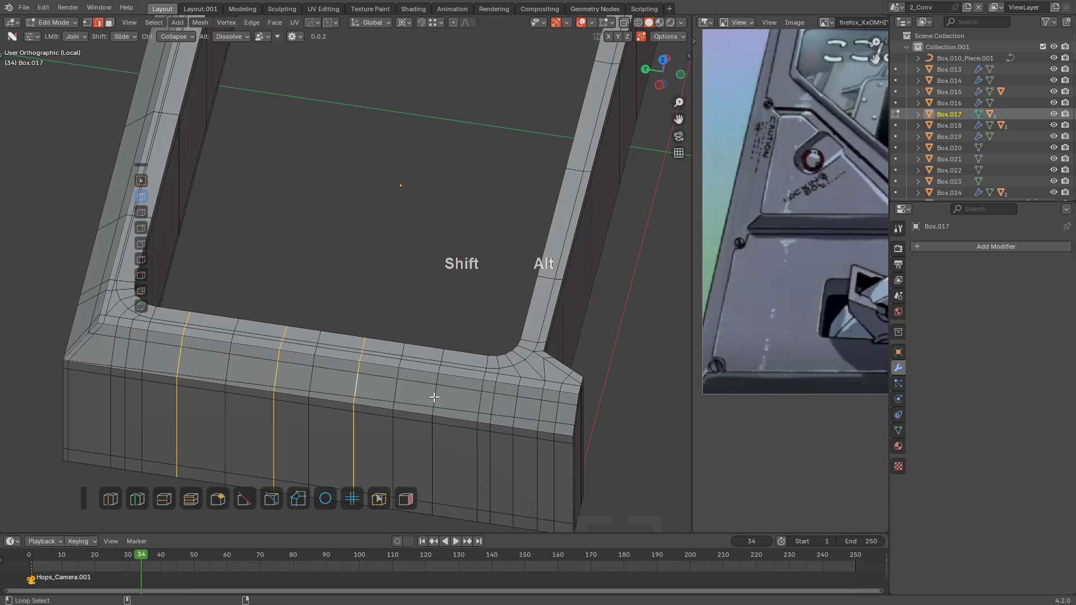
shift+middle_drag(477, 370, 363, 338)
scroll(455, 311, down, 3)
shift+middle_drag(455, 311, 493, 264)
scroll(433, 289, up, 3)
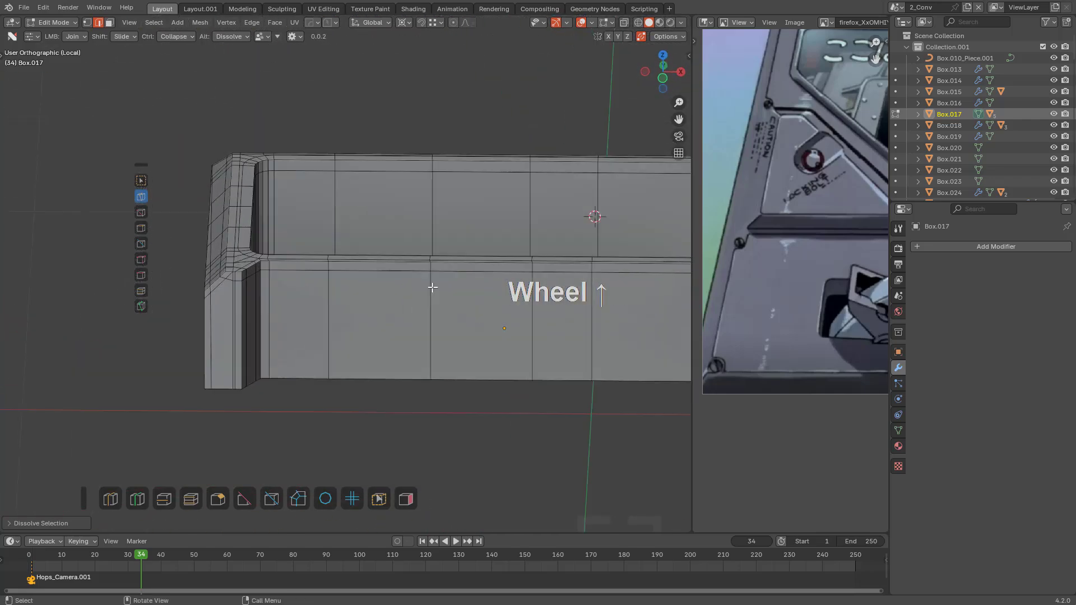
Select the underside rim faces of the frame's end wall, including both corners and the adjoining face on one long side
middle_drag(433, 289, 343, 255)
scroll(428, 309, up, 3)
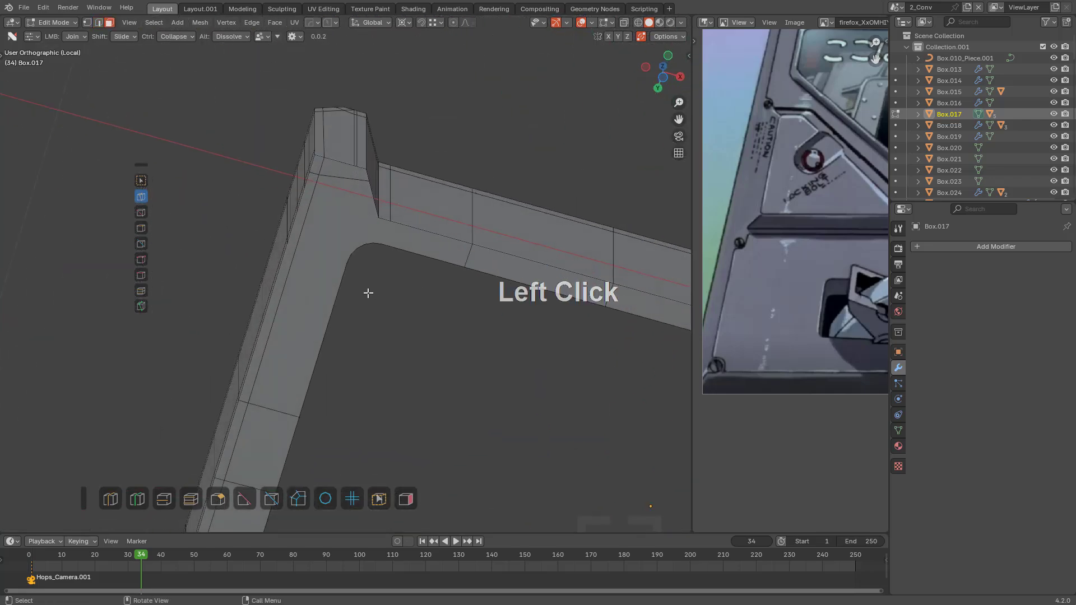
click(342, 298)
middle_drag(446, 269, 488, 216)
shift+click(532, 189)
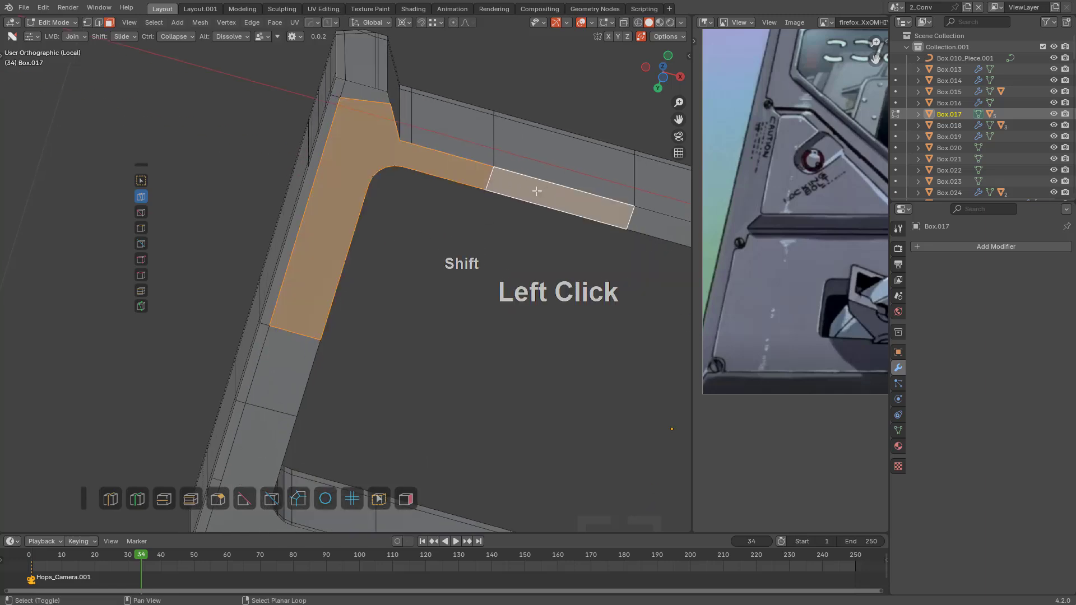
shift+scroll(461, 181, up, 3)
shift+click(391, 232)
shift+click(357, 292)
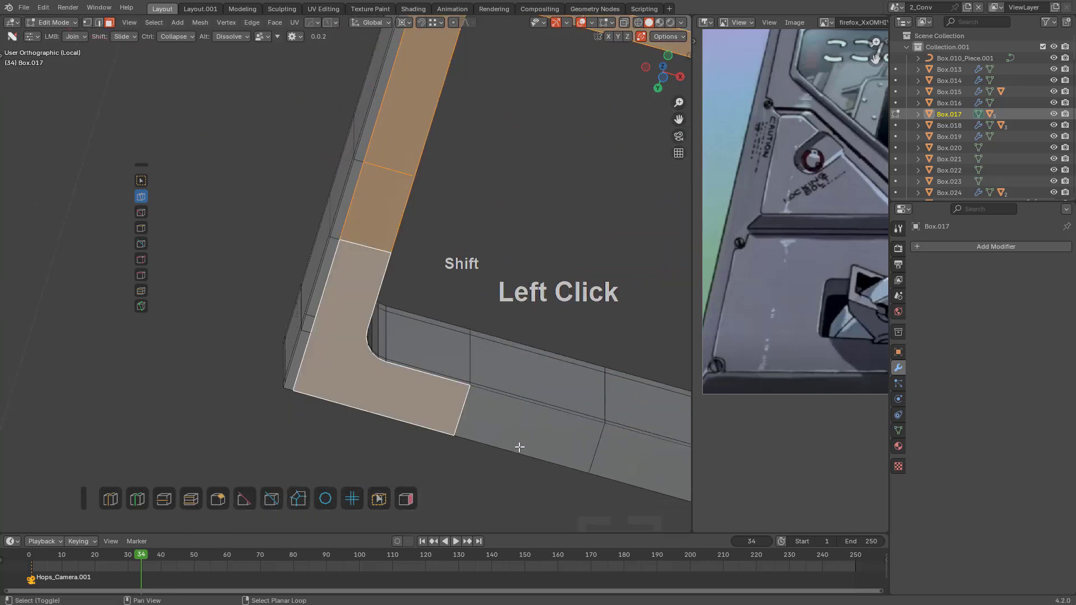
Extend the face selection along the underside rim of both long sides as far as the middle
middle_drag(511, 434, 268, 346)
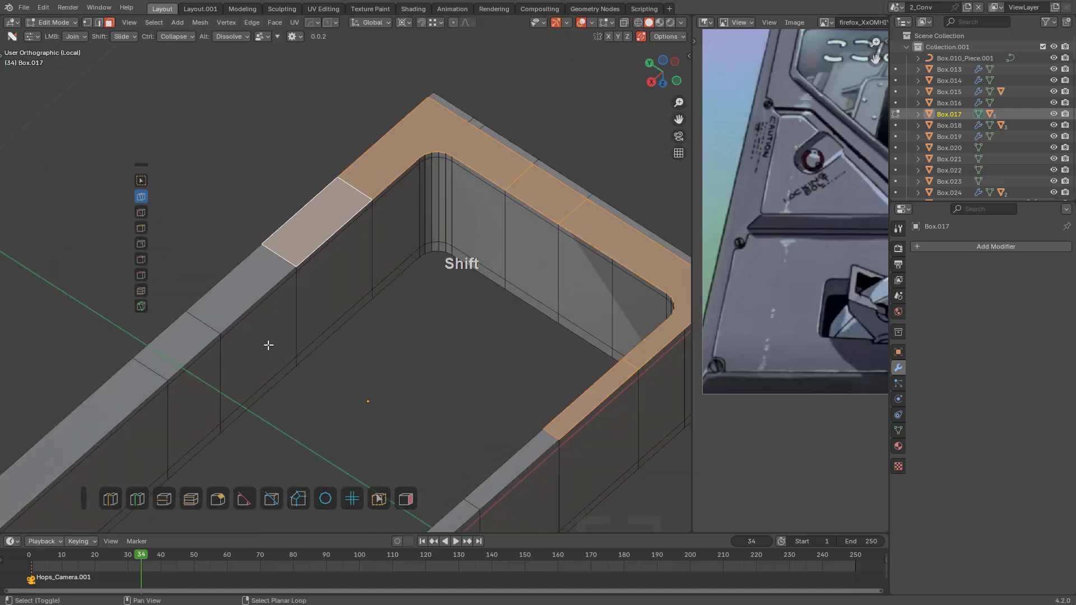
shift+click(211, 324)
shift+middle_drag(211, 325, 263, 235)
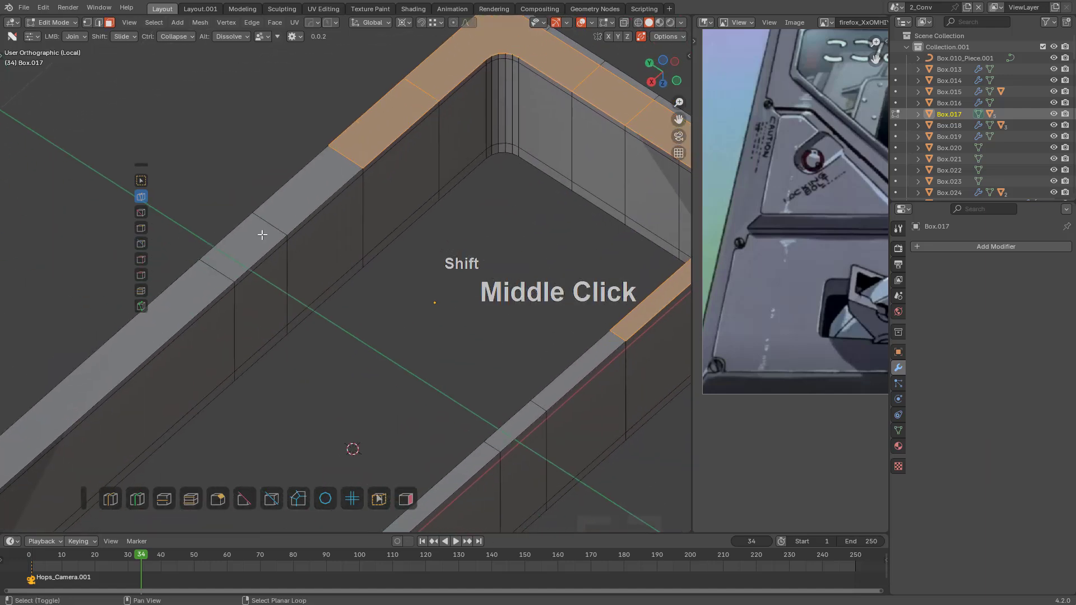
shift+click(265, 230)
shift+click(291, 221)
shift+click(510, 425)
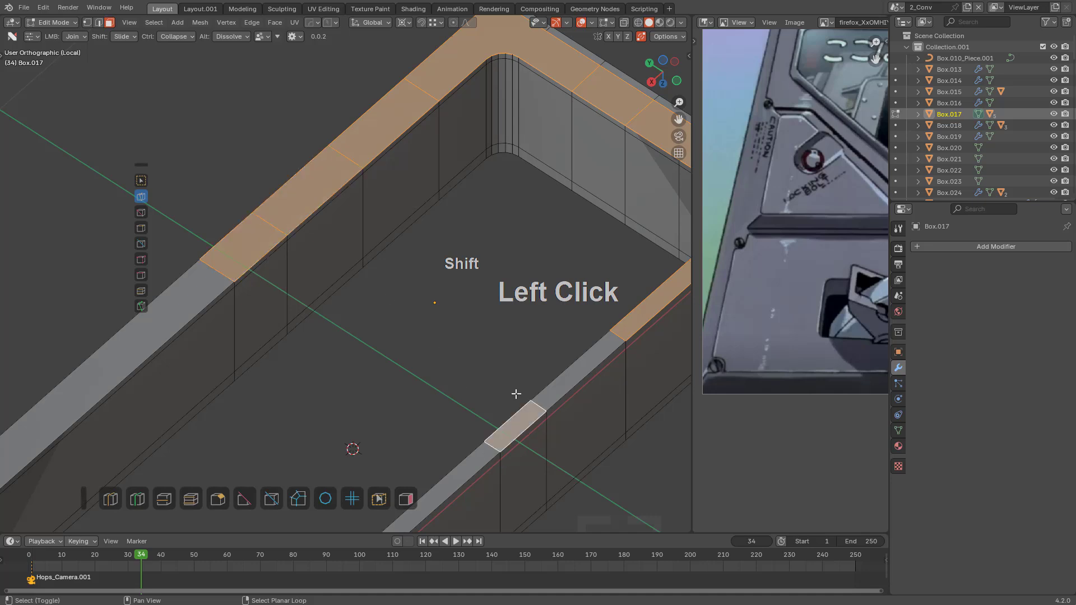
scroll(473, 379, up, 5)
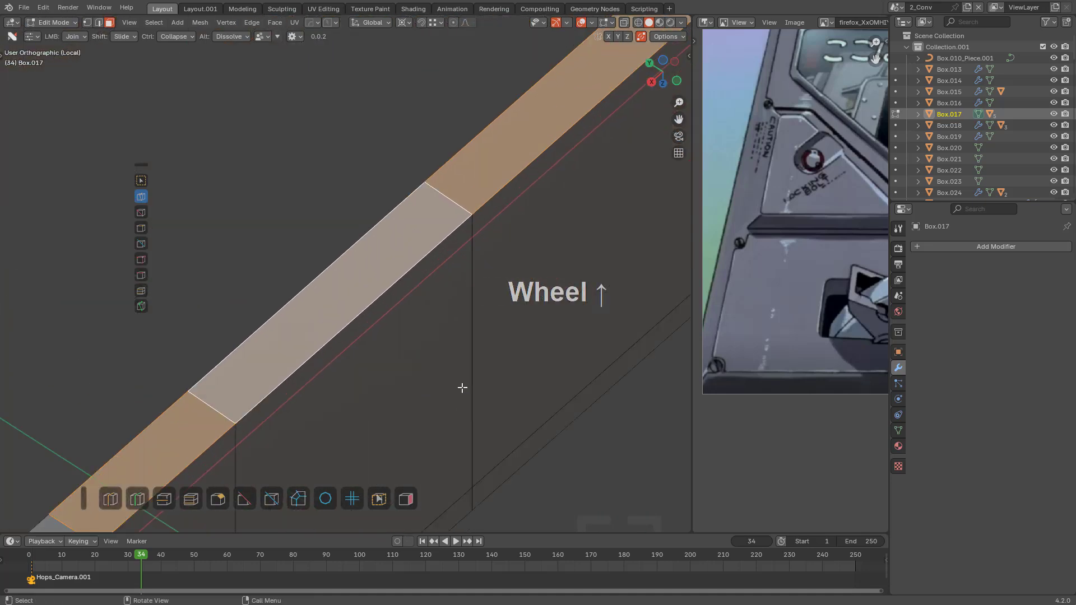
Inset the selected underside rim faces by about 0.005 m
scroll(580, 421, down, 1)
key(i)
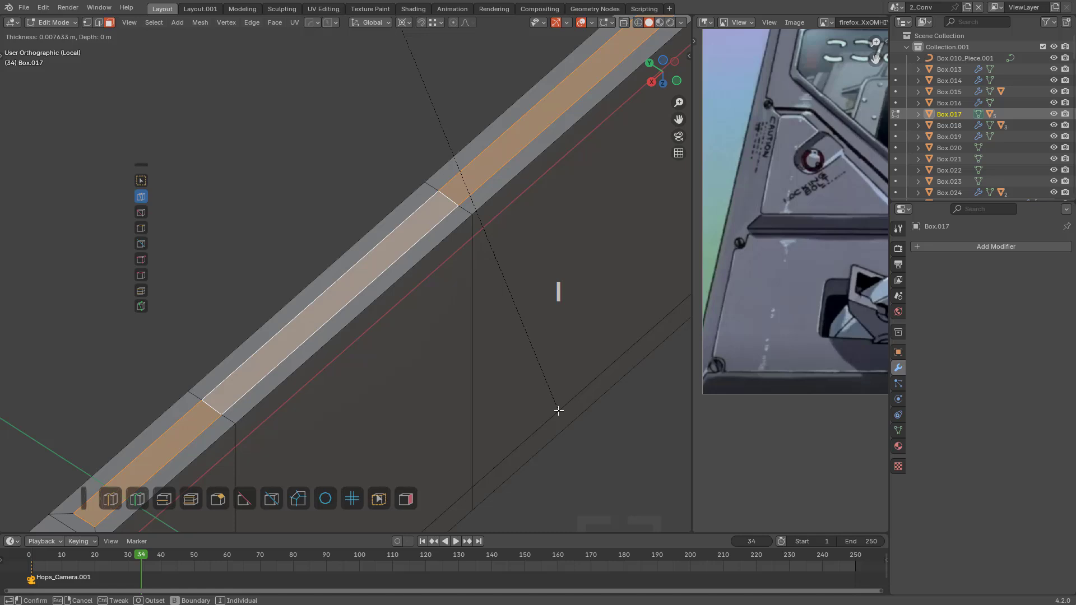
key(b)
key(b)
key(b)
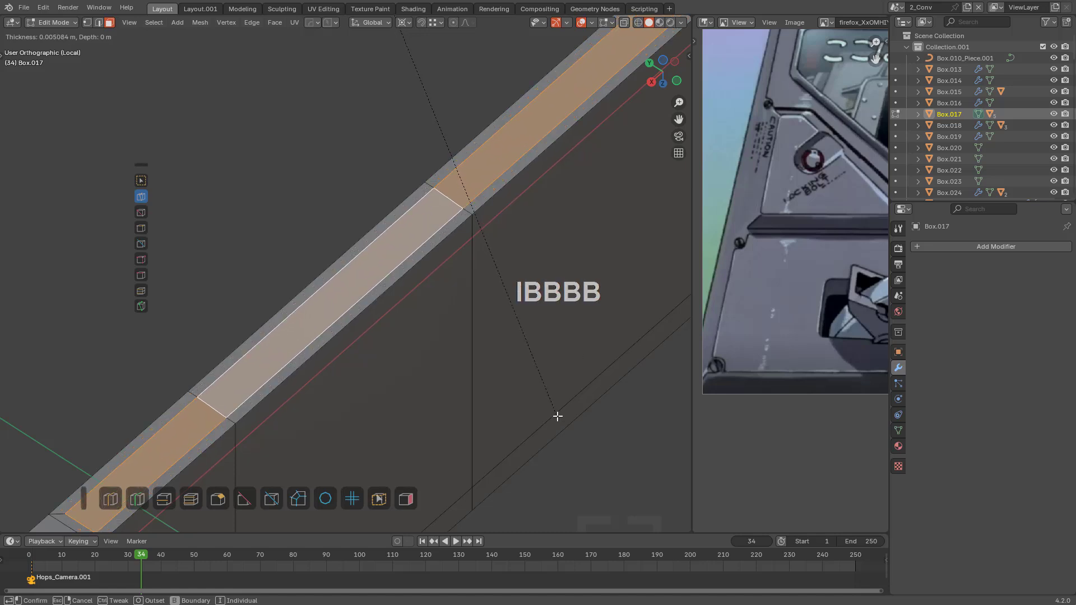
click(554, 413)
Knife-cut straight extensions of the inset's two long edges past the centre line on the narrow long side's underside
alt+scroll(535, 399, down, 4)
middle_drag(536, 399, 578, 311)
scroll(540, 404, up, 5)
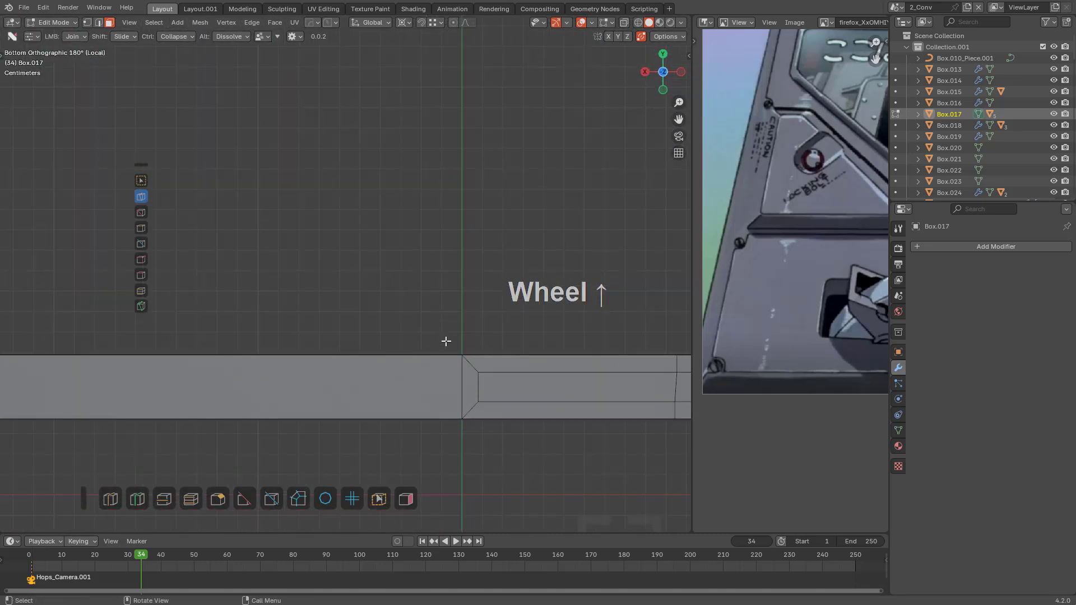
middle_click(393, 326)
scroll(392, 252, down, 1)
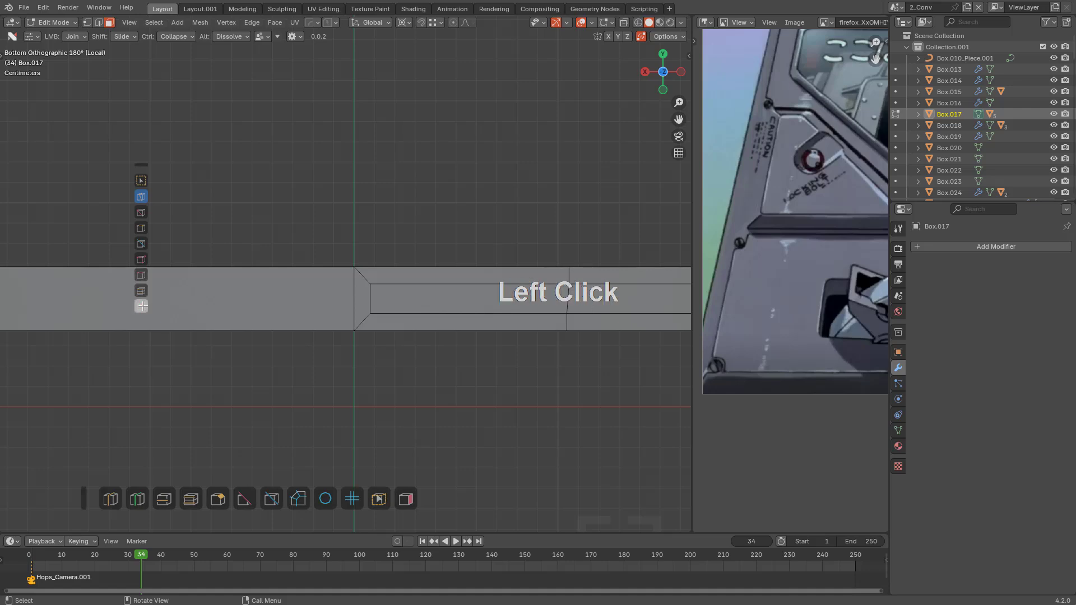
click(370, 283)
key(a)
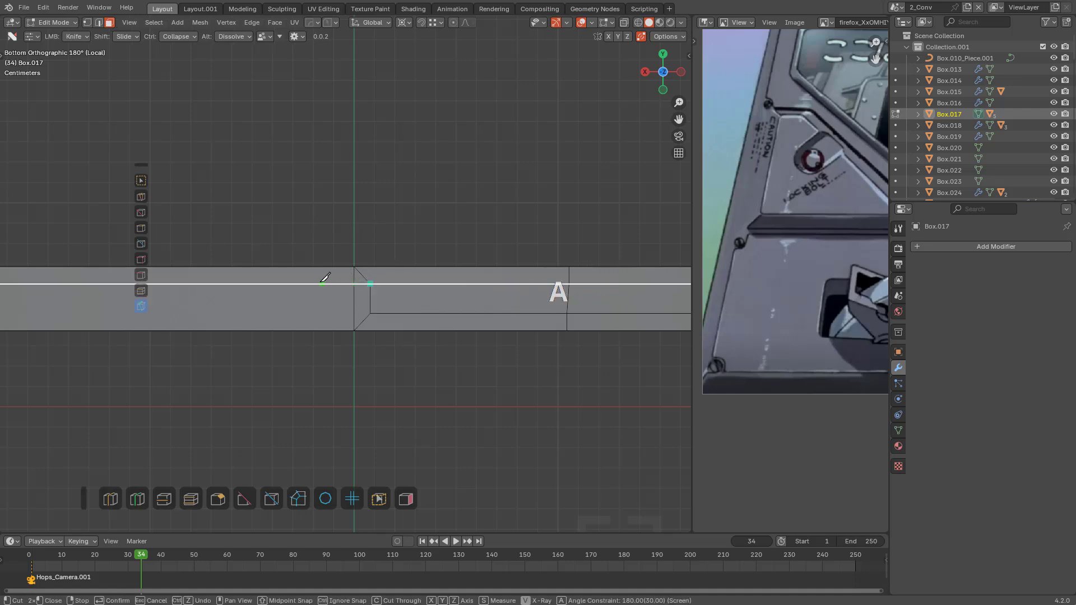
scroll(252, 300, down, 8)
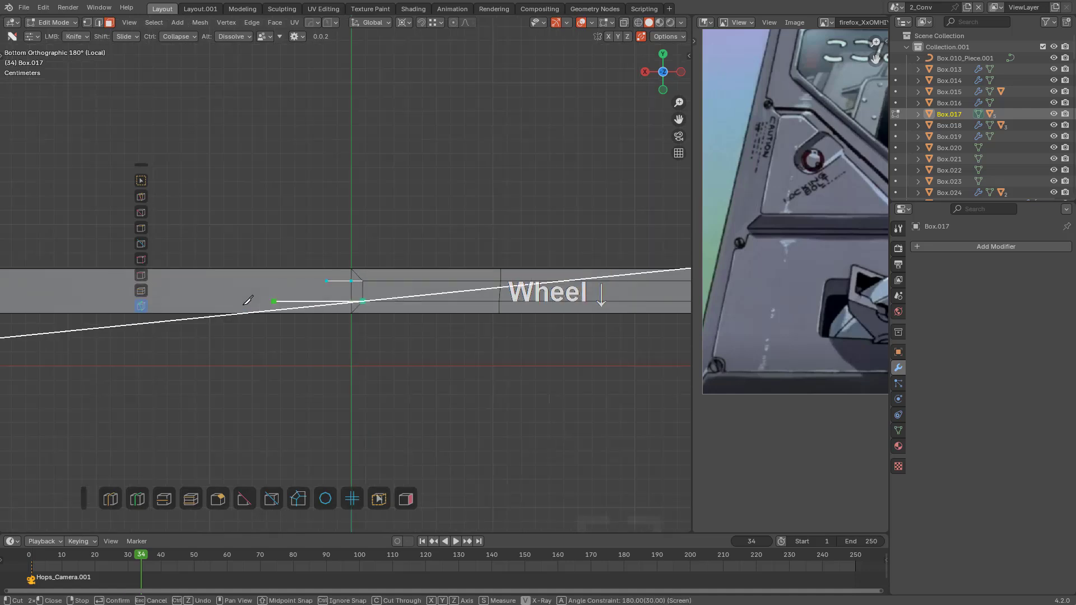
key(space)
Move the frame's origin to the selected middle vertices of its two long sides
key(alt+x)
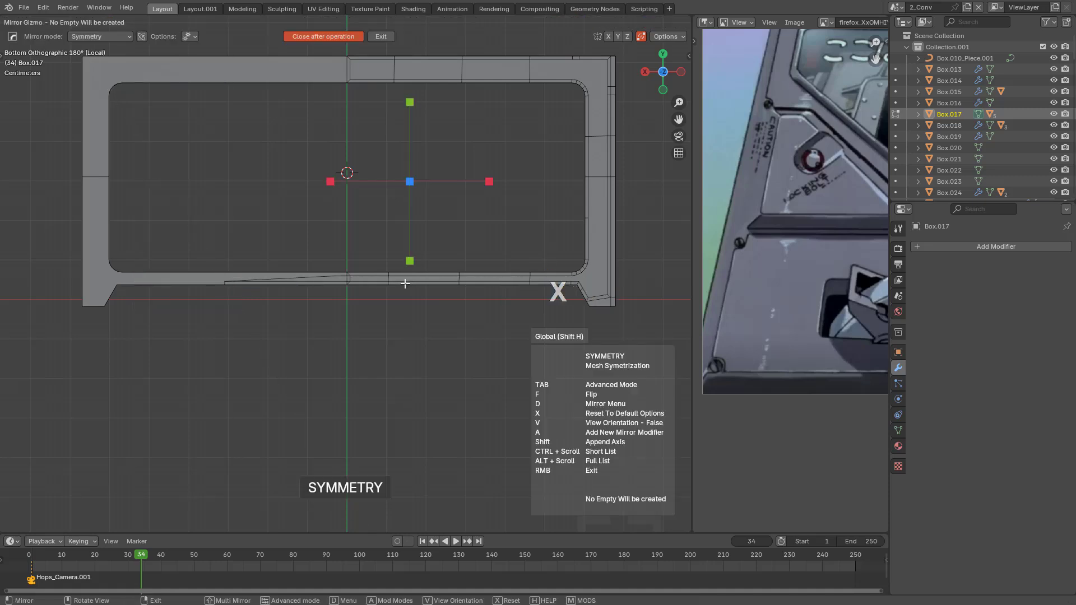
right_click(458, 216)
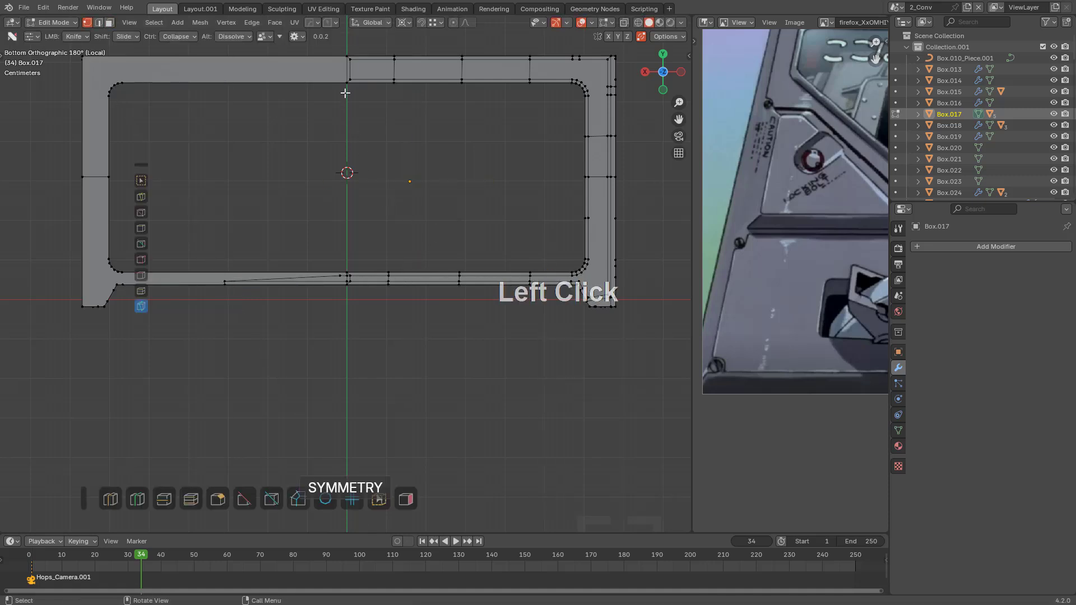
shift+click(347, 269)
key(shift+s)
key(shift+s)
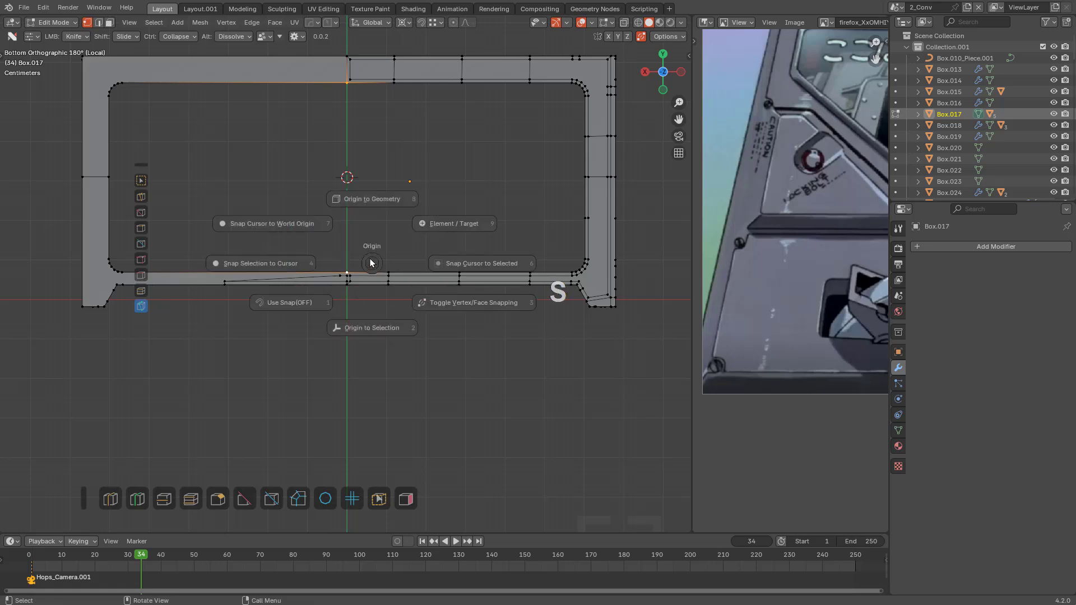
click(375, 309)
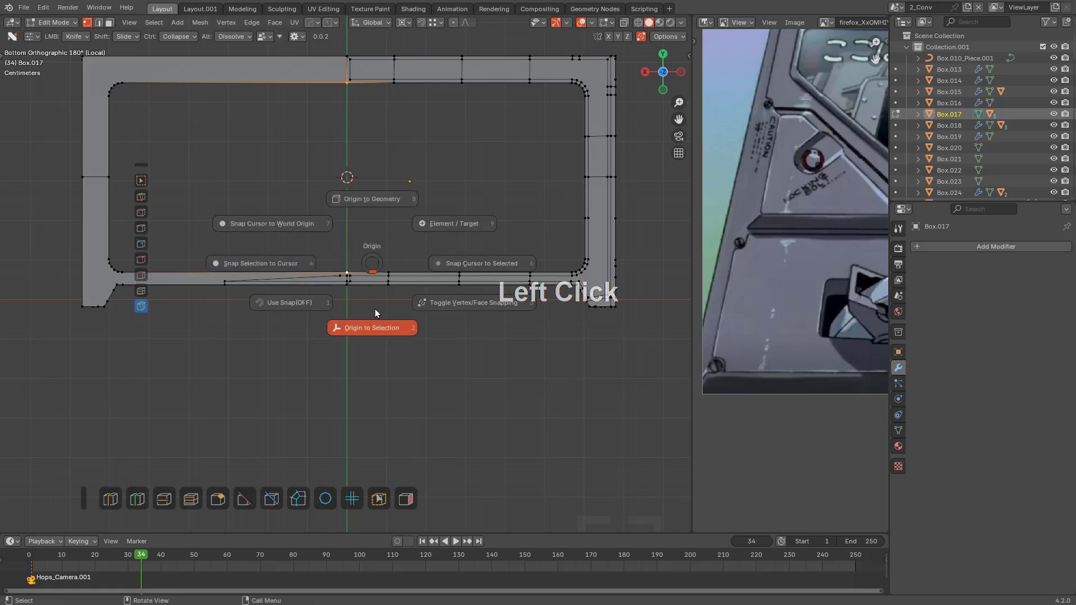
Mirror the frame across X with the Bisect&Modifier mode, keeping the inset half as the source
key(alt+x)
key(d)
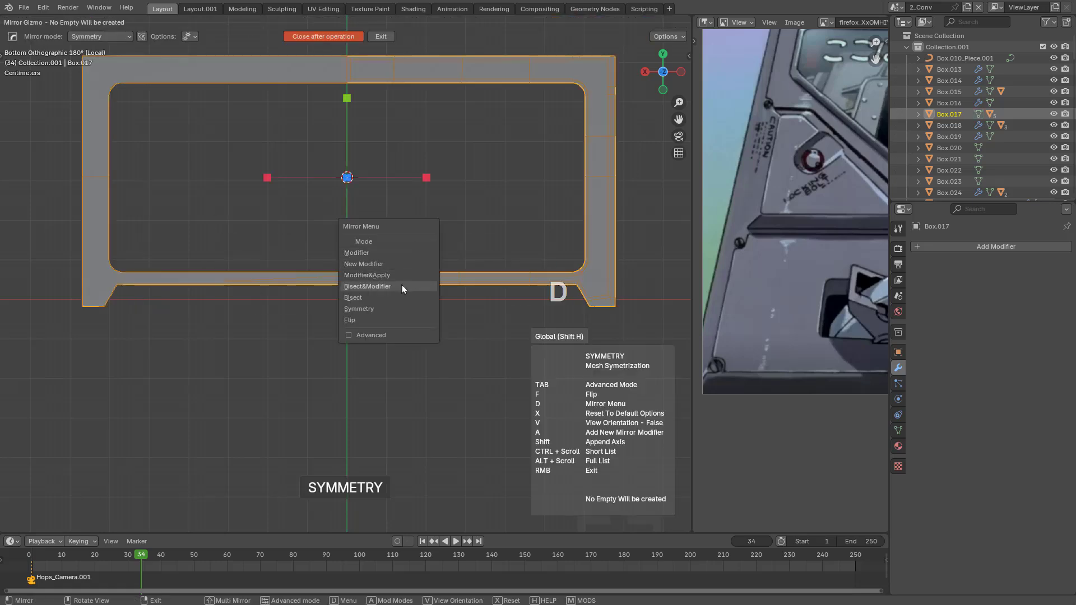
click(403, 287)
click(424, 177)
key(Tab)
Dissolve the leftover diagonal inset edges beside the centre line of the underside rim and clear the selection
scroll(454, 303, up, 5)
scroll(435, 291, up, 5)
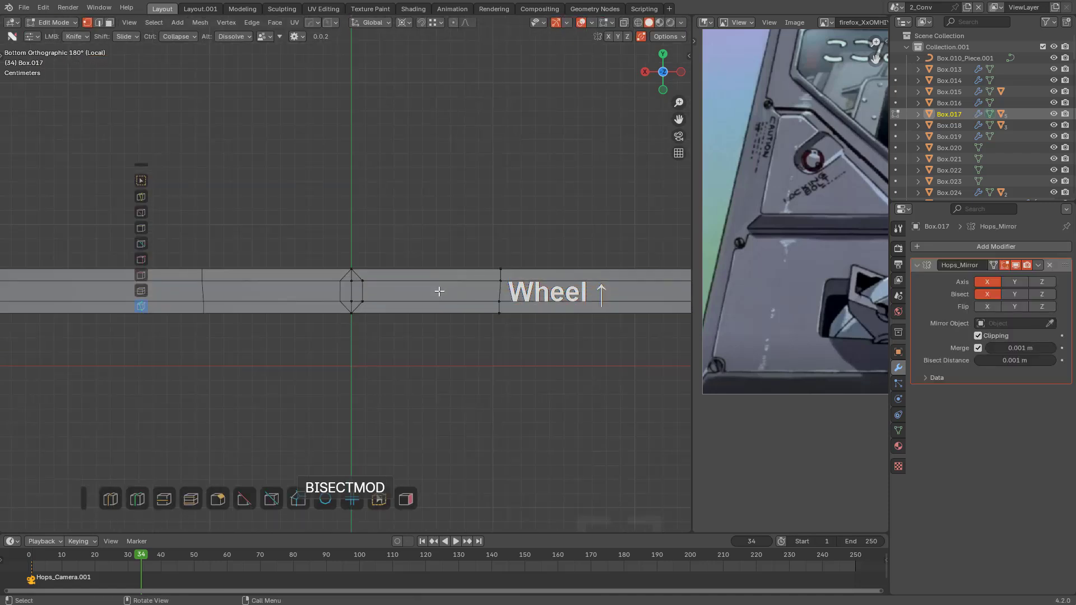
alt+click(402, 272)
alt+click(402, 328)
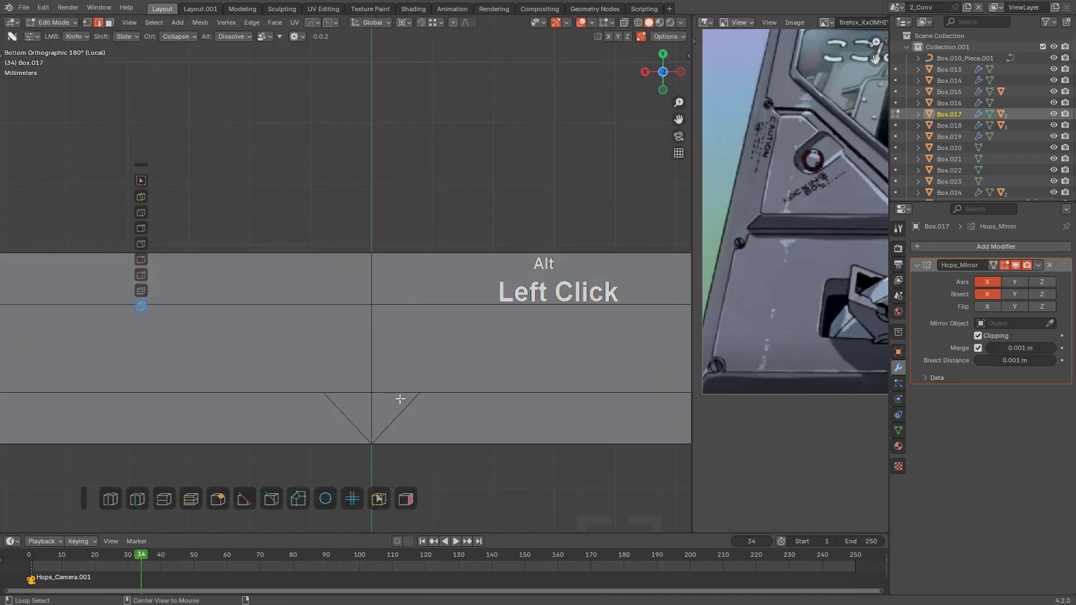
scroll(418, 402, down, 6)
key(alt+a)
scroll(471, 357, down, 4)
shift+middle_drag(443, 354, 375, 370)
scroll(381, 367, down, 3)
key(alt+a)
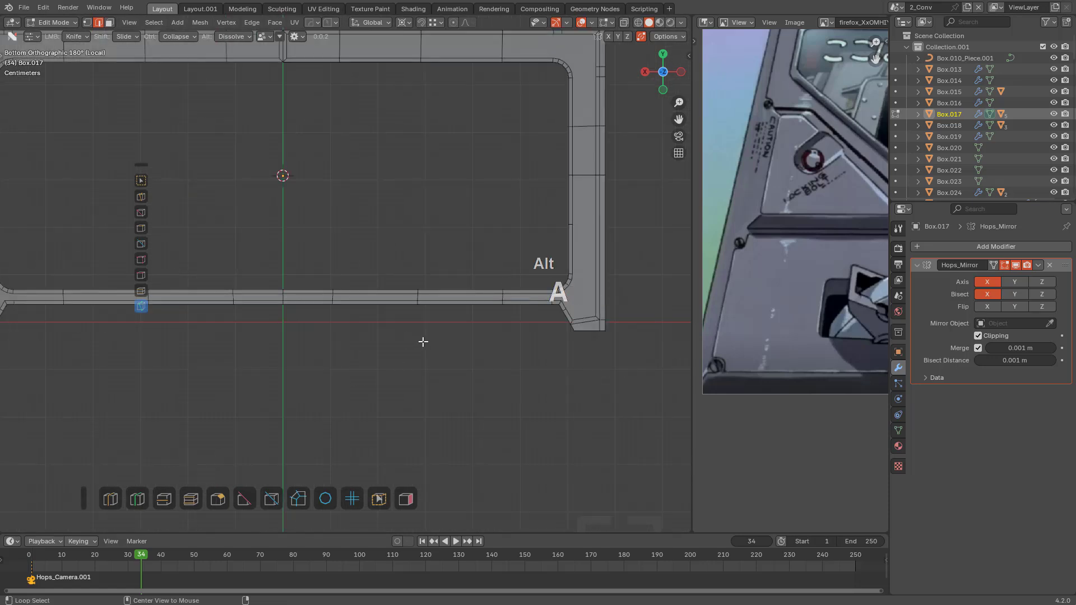
shift+middle_drag(388, 307, 371, 350)
key(a)
shift+middle_drag(572, 353, 413, 274)
scroll(413, 274, up, 6)
middle_drag(493, 350, 491, 286)
shift+middle_drag(490, 286, 439, 337)
key(ctrl+r)
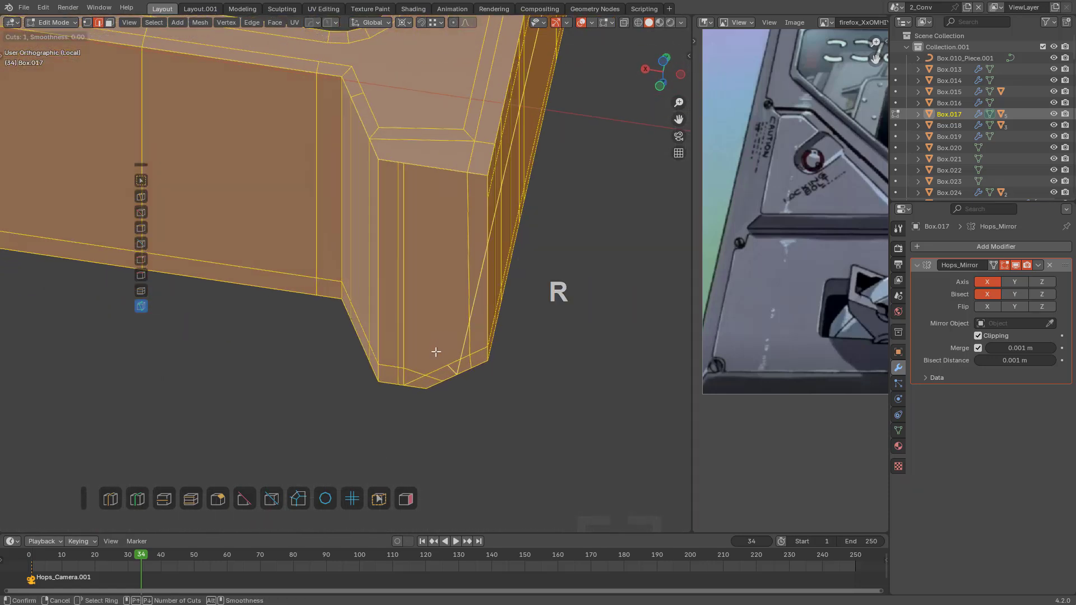
right_click(435, 382)
Join the vertex at the foot's far rim to the inset corner vertex on the underside, and dissolve the surplus inset edge
mouse_move(430, 366)
mouse_down()
mouse_move(458, 129)
mouse_move(458, 140)
mouse_up()
key(alt+a)
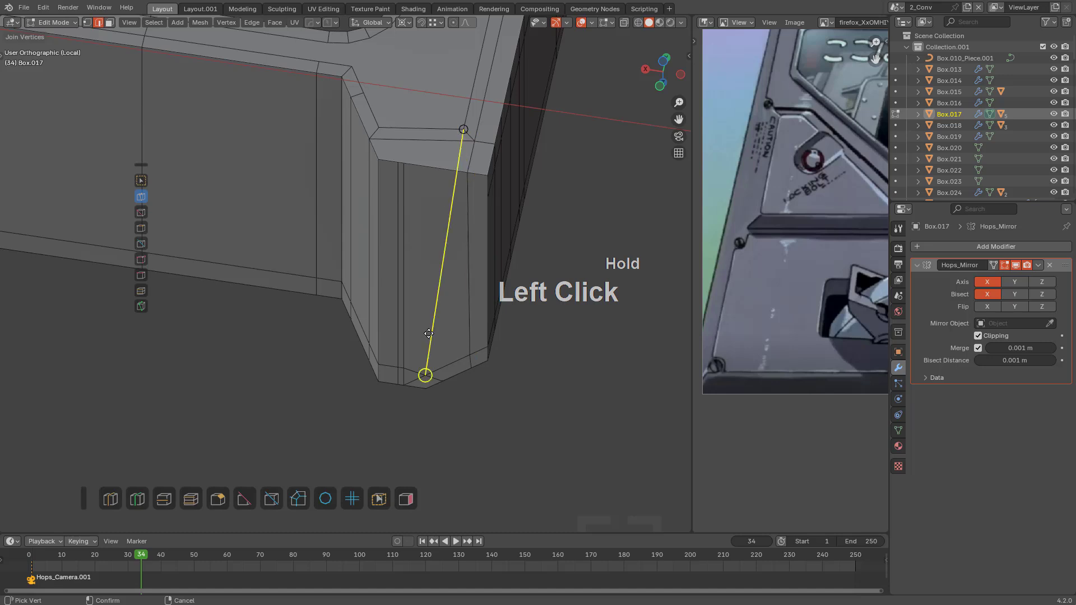
drag(429, 333, 456, 241)
shift+middle_drag(456, 240, 396, 358)
scroll(401, 379, up, 3)
alt+click(456, 345)
scroll(377, 351, down, 2)
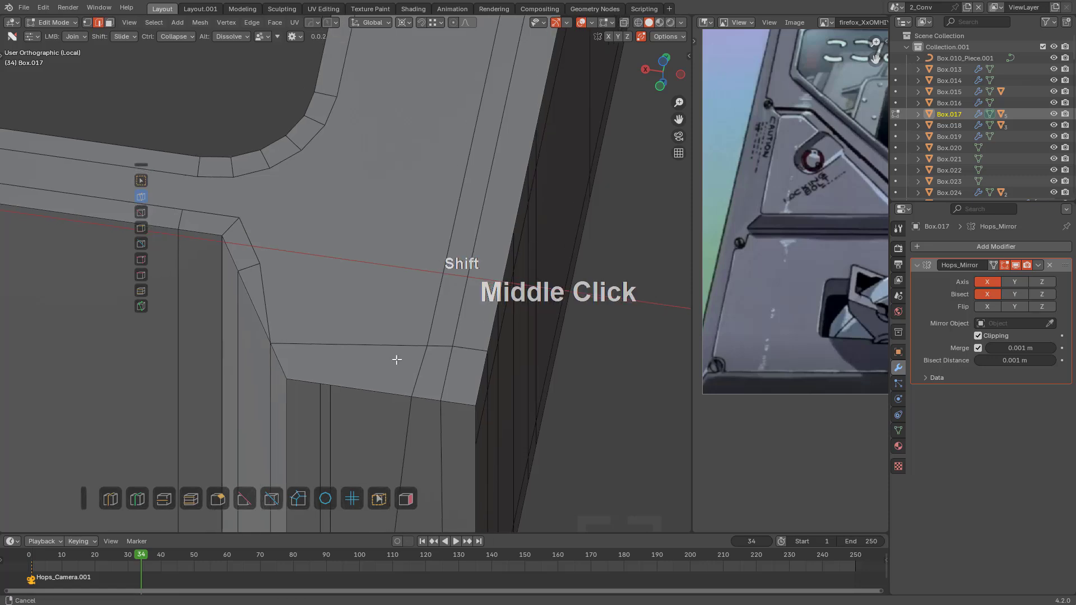
Join the foot's front edge vertex to the inset vertex on its slanted side, and dissolve the old slanted inset edge
scroll(394, 367, up, 2)
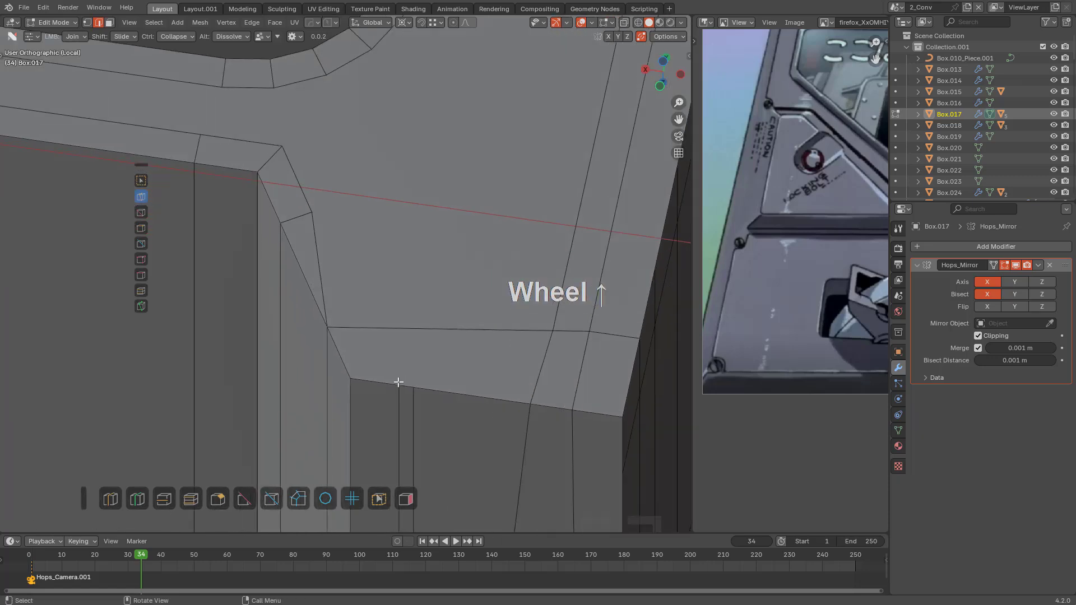
drag(399, 382, 324, 237)
alt+click(317, 275)
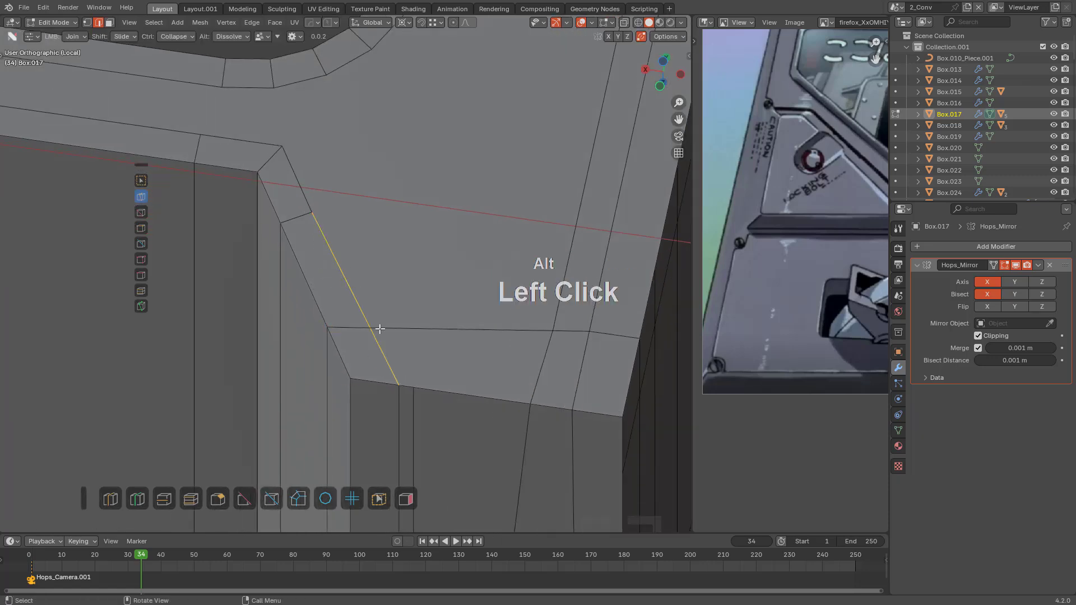
scroll(399, 364, down, 5)
shift+middle_drag(416, 369, 474, 367)
scroll(423, 393, down, 1)
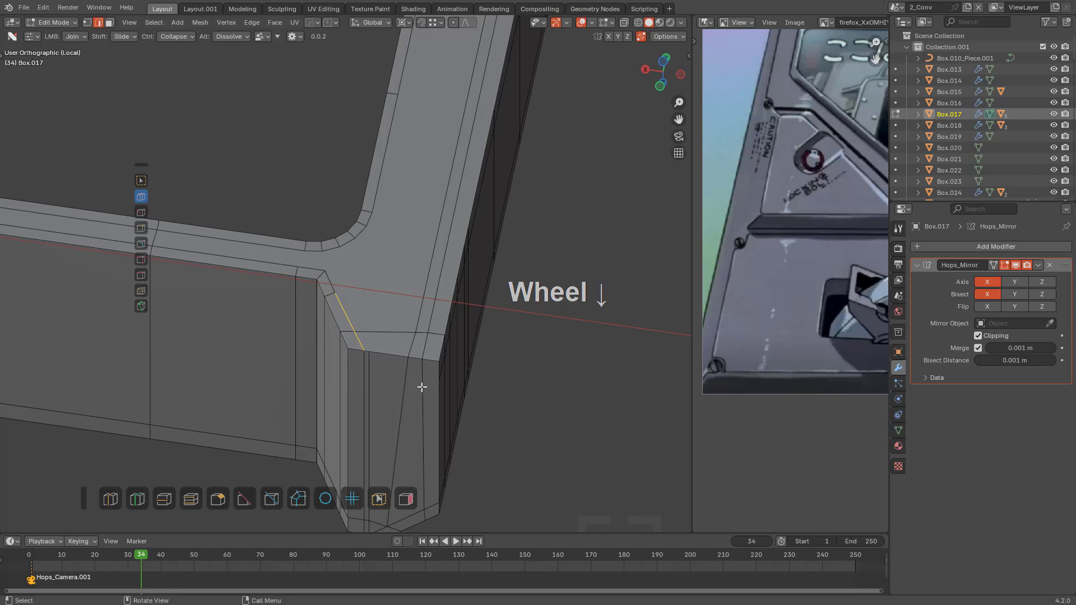
Join the inner fillet vertices to the outer inset vertices across the rim at the foot corner, plus the next pair along the end wall
shift+middle_drag(474, 367, 444, 393)
middle_drag(444, 393, 420, 285)
shift+middle_drag(419, 286, 413, 327)
scroll(413, 327, up, 4)
drag(365, 295, 330, 213)
shift+middle_drag(214, 331, 490, 243)
drag(469, 251, 416, 166)
drag(387, 258, 396, 166)
drag(343, 278, 372, 154)
middle_drag(372, 154, 353, 339)
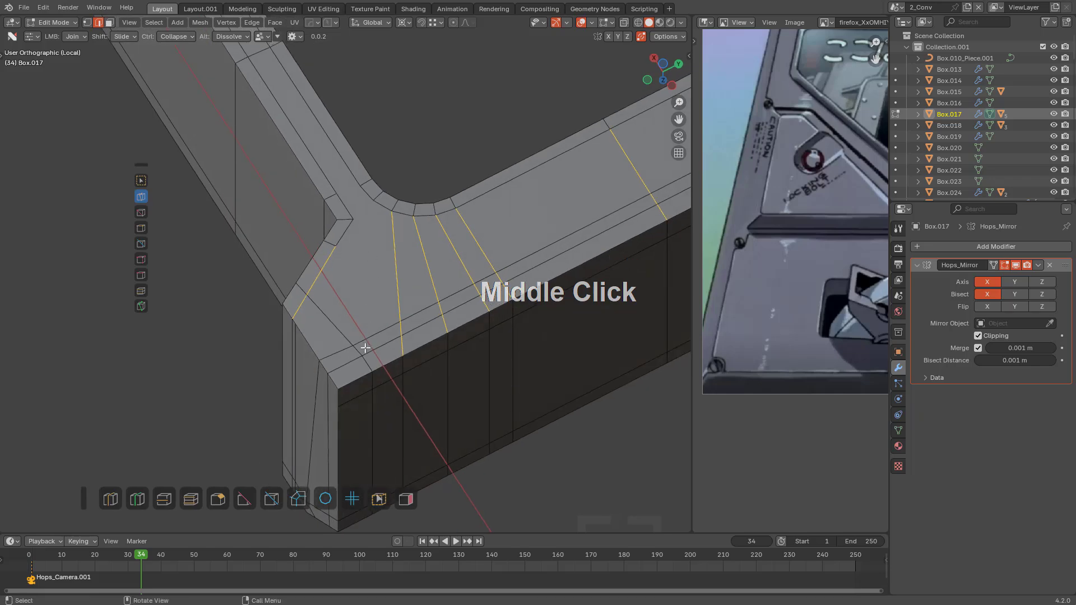
drag(353, 346, 354, 318)
drag(375, 201, 375, 201)
middle_drag(375, 202, 372, 240)
scroll(420, 288, up, 2)
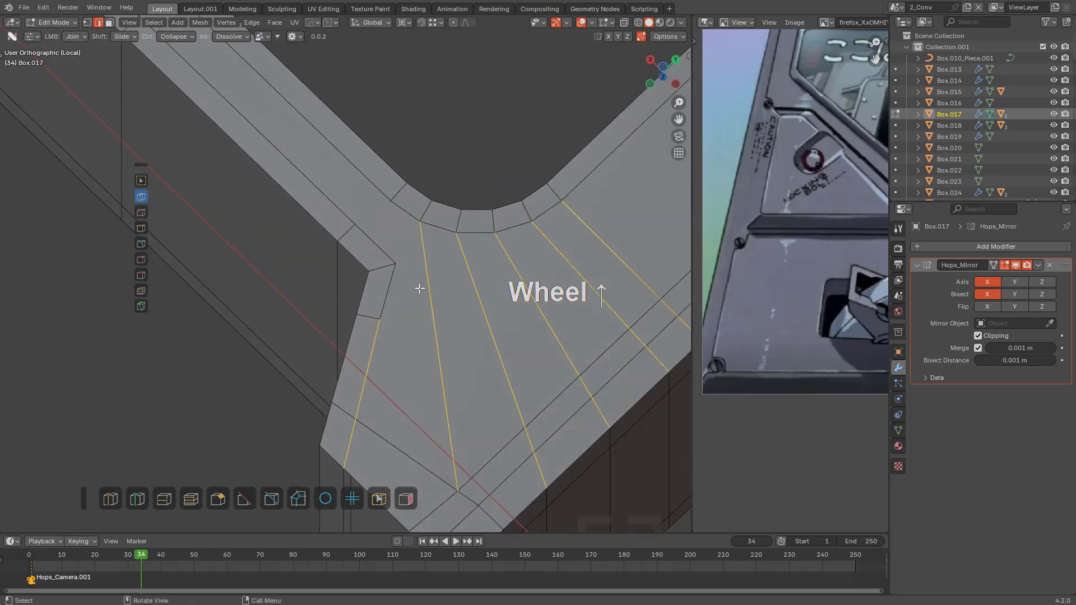
Join the five inner fillet vertices to the outer inset vertices across the rim at the end wall's other corner
scroll(460, 285, down, 4)
middle_drag(393, 387, 268, 348)
scroll(409, 329, up, 1)
middle_drag(408, 329, 331, 360)
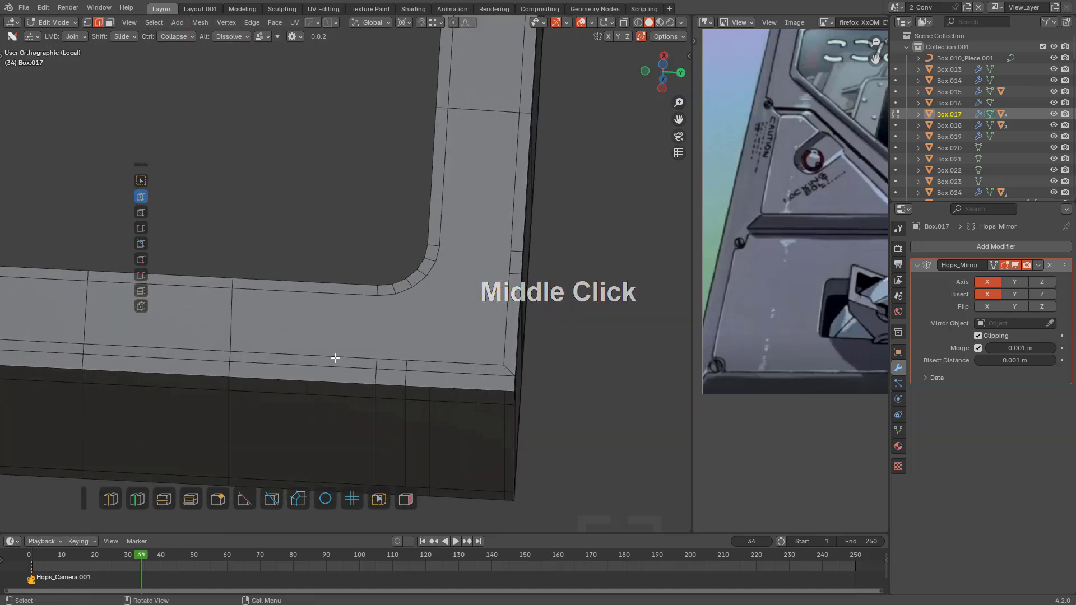
scroll(412, 437, up, 2)
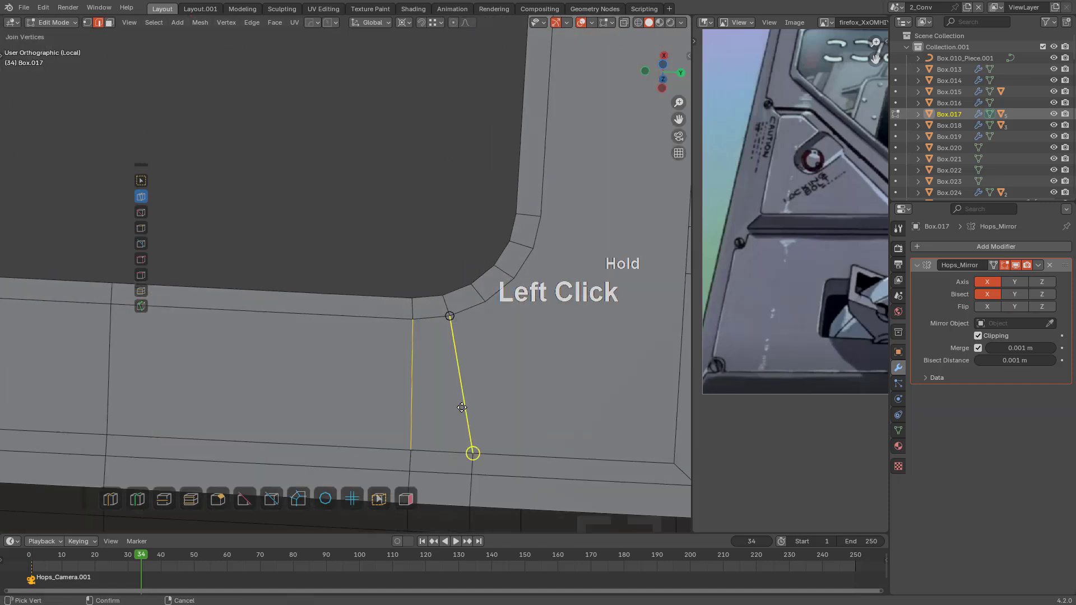
drag(462, 407, 462, 408)
shift+middle_drag(462, 408, 339, 362)
drag(402, 317, 442, 323)
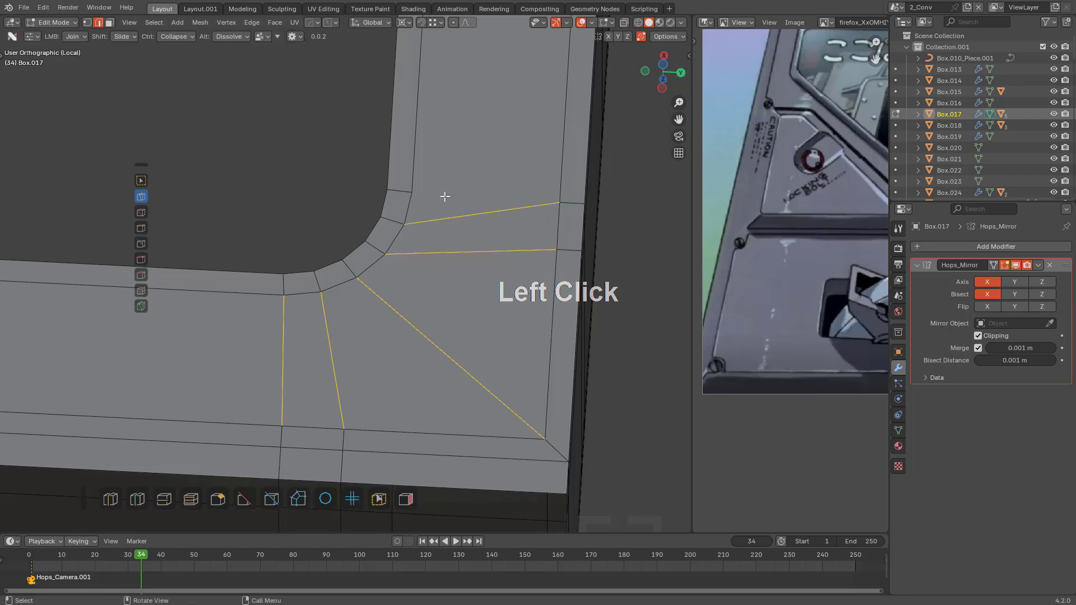
Try to add a slid loop cut to the frame and check the mesh with see-through display
scroll(445, 197, down, 3)
middle_drag(426, 224, 448, 334)
key(ctrl+r)
click(334, 186)
click(269, 187)
key(alt+z)
key(alt+z)
middle_drag(448, 334, 503, 318)
key(alt+z)
key(alt+z)
shift+middle_drag(504, 318, 504, 384)
Try a loop cut on the long side slid close to the rounded corner, undo it, and switch to vertex selection
key(ctrl+r)
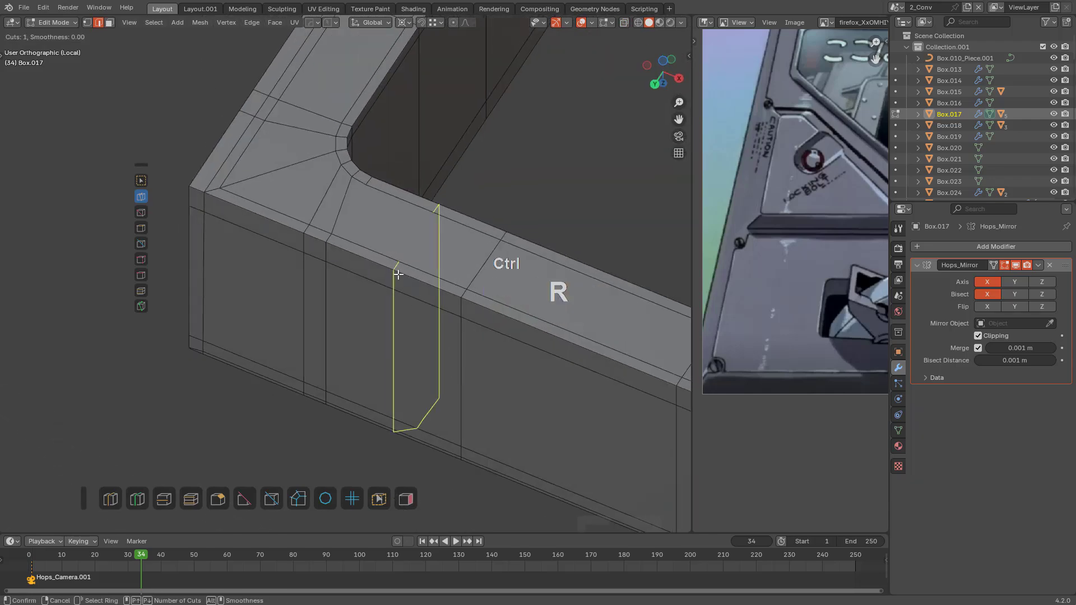
click(388, 247)
click(362, 249)
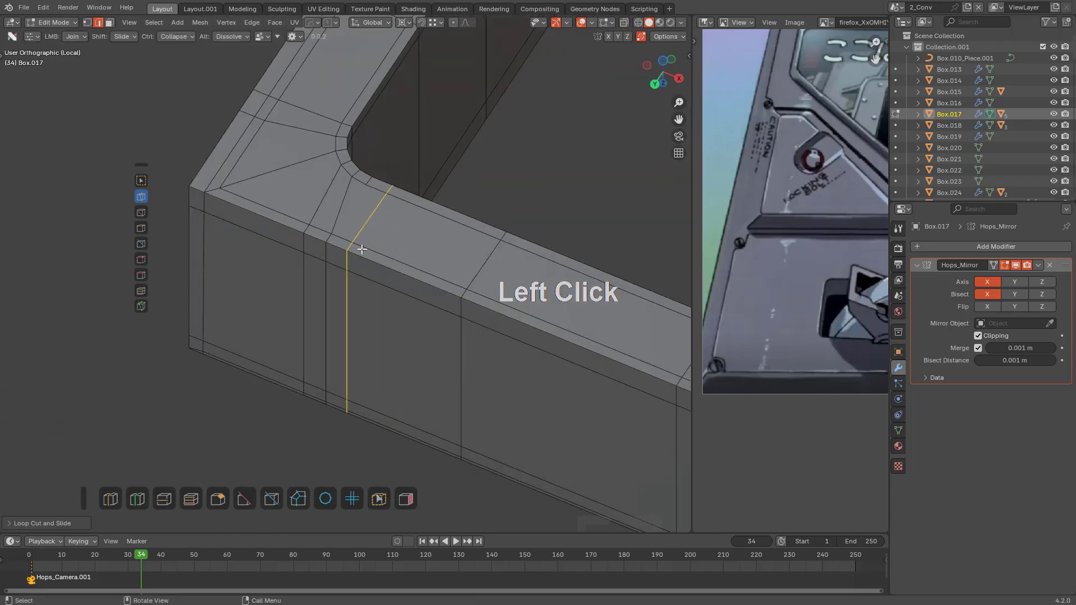
middle_drag(369, 229, 415, 247)
scroll(307, 279, up, 3)
key(ctrl+z)
key(1)
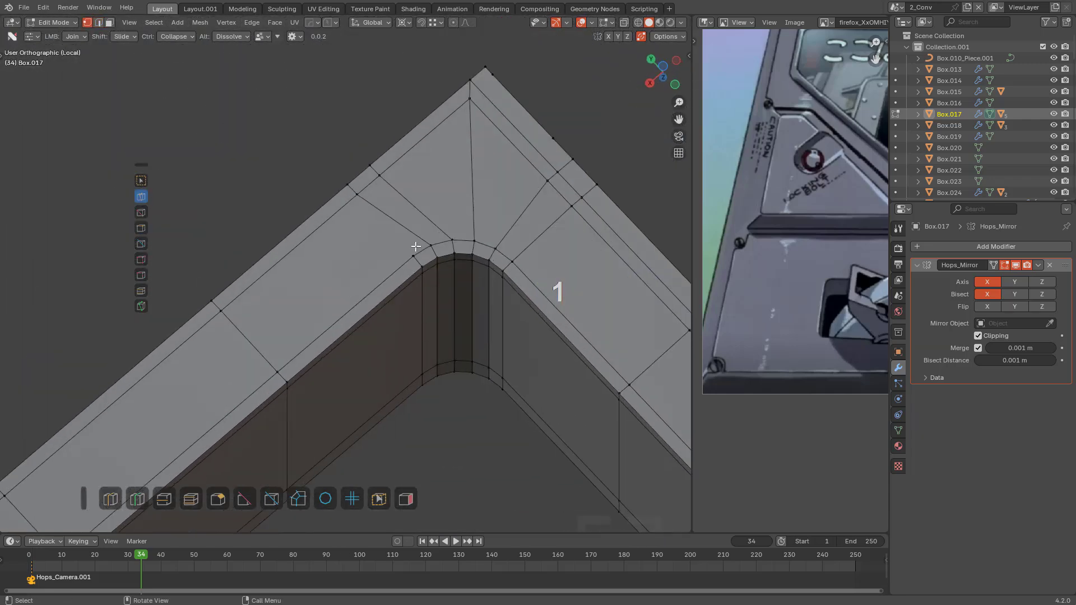
Add a centred loop cut across the long side between the rounded corner and the neighbouring edge loop
middle_drag(341, 282, 452, 281)
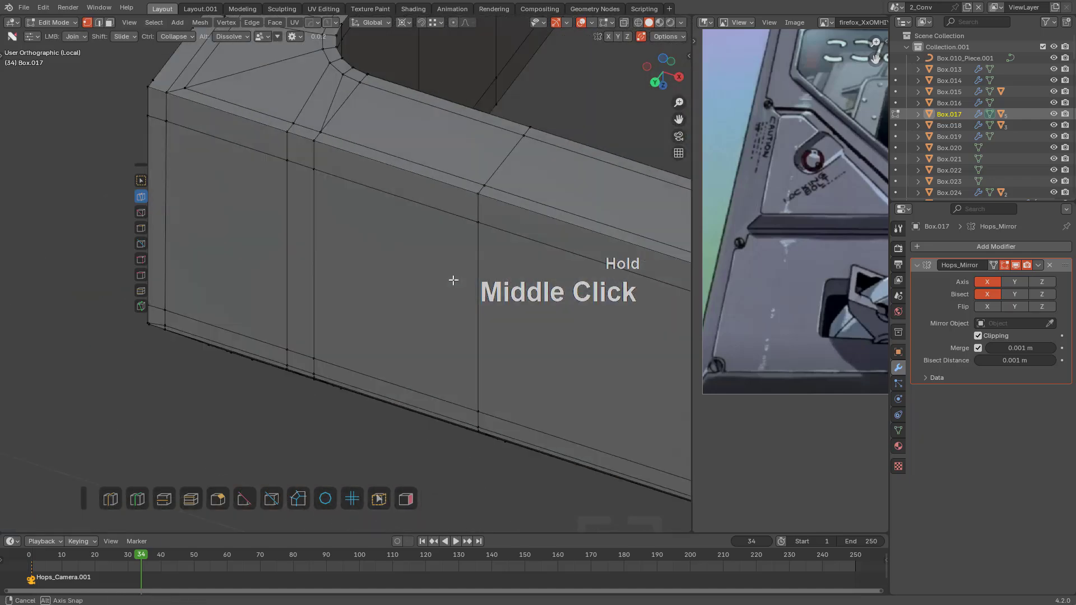
key(ctrl+r)
right_click(364, 181)
scroll(401, 297, down, 2)
shift+middle_drag(375, 216, 295, 317)
scroll(303, 314, down, 1)
key(Tab)
middle_drag(377, 288, 386, 381)
key(Tab)
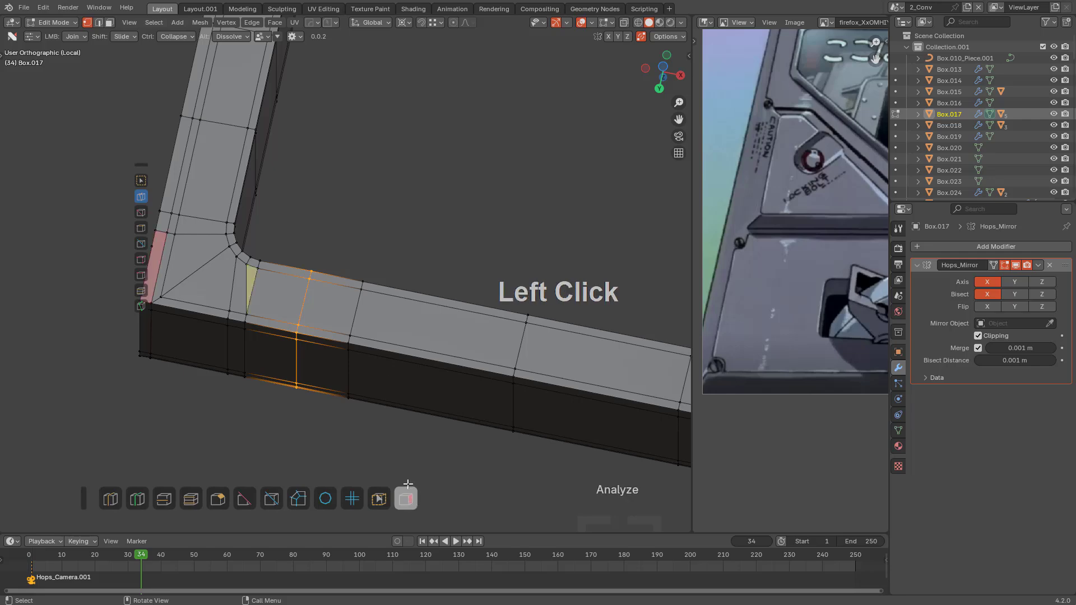
Turn on Analyze and slide the diagonal edge's end vertex onto the outer inset corner at the frame's end
middle_drag(408, 483, 395, 331)
shift+scroll(394, 329, down, 2)
scroll(409, 337, up, 4)
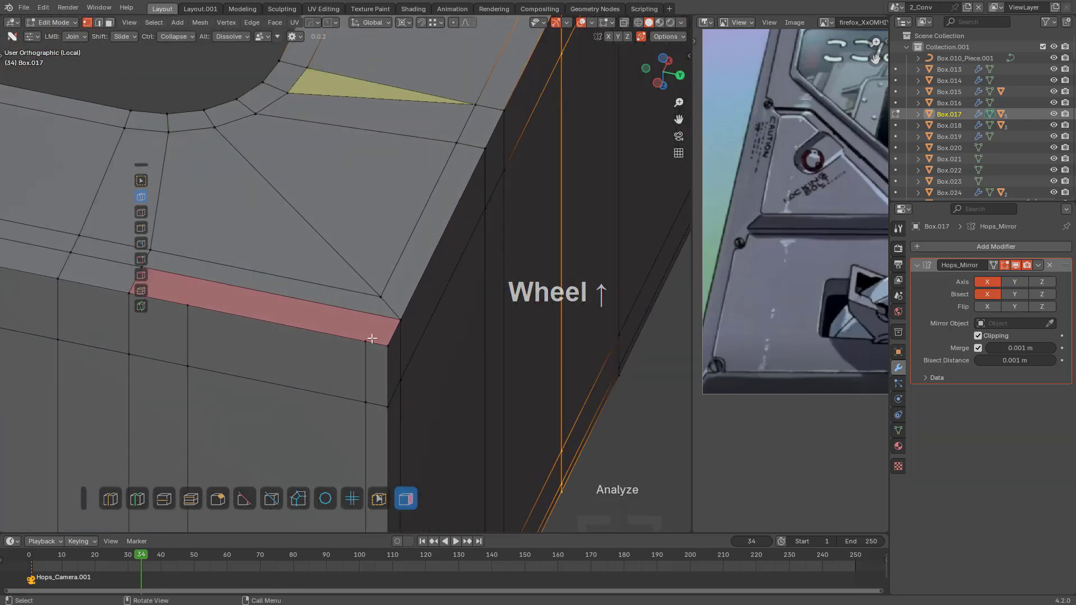
drag(372, 338, 348, 326)
shift+middle_drag(347, 326, 422, 250)
scroll(445, 305, down, 3)
scroll(362, 223, up, 1)
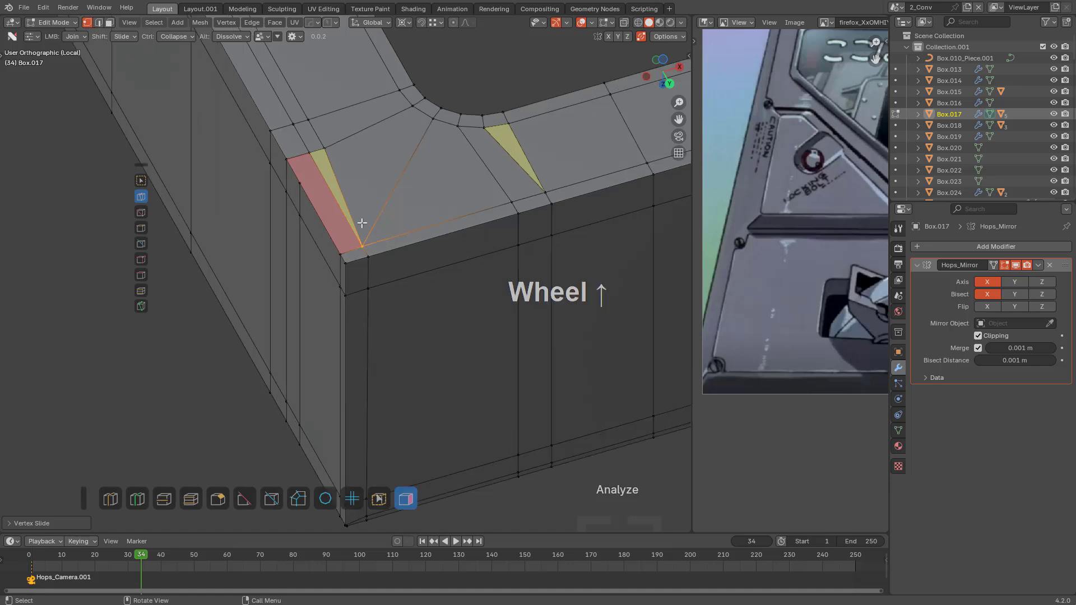
Knife an edge path across the end corner through the diagonal, and tidy its ends by dissolving the spare edge and sliding the far vertex
drag(336, 151, 514, 165)
key(k)
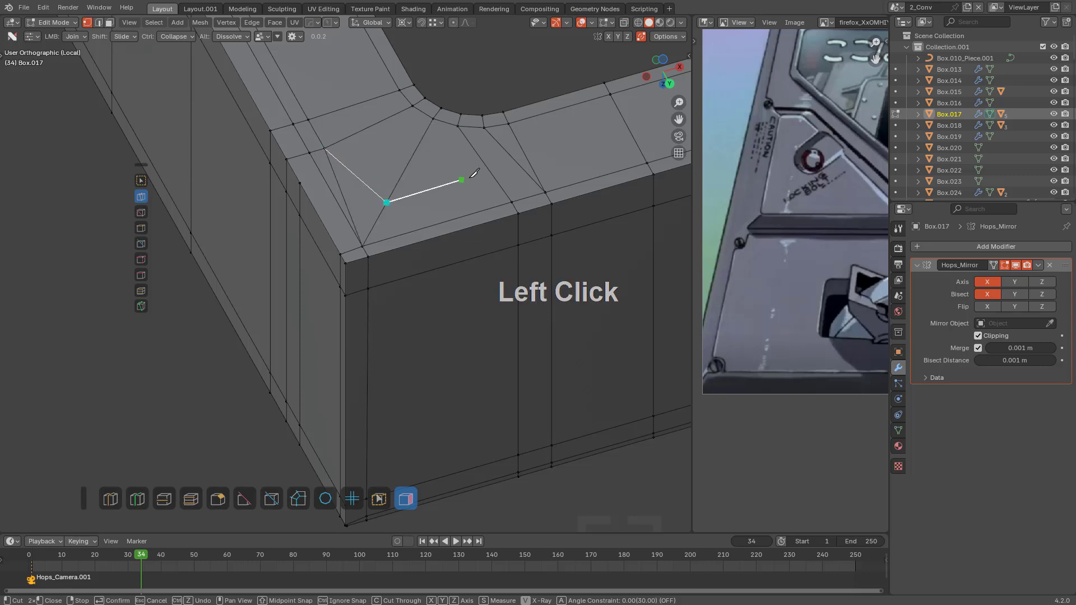
click(512, 157)
key(space)
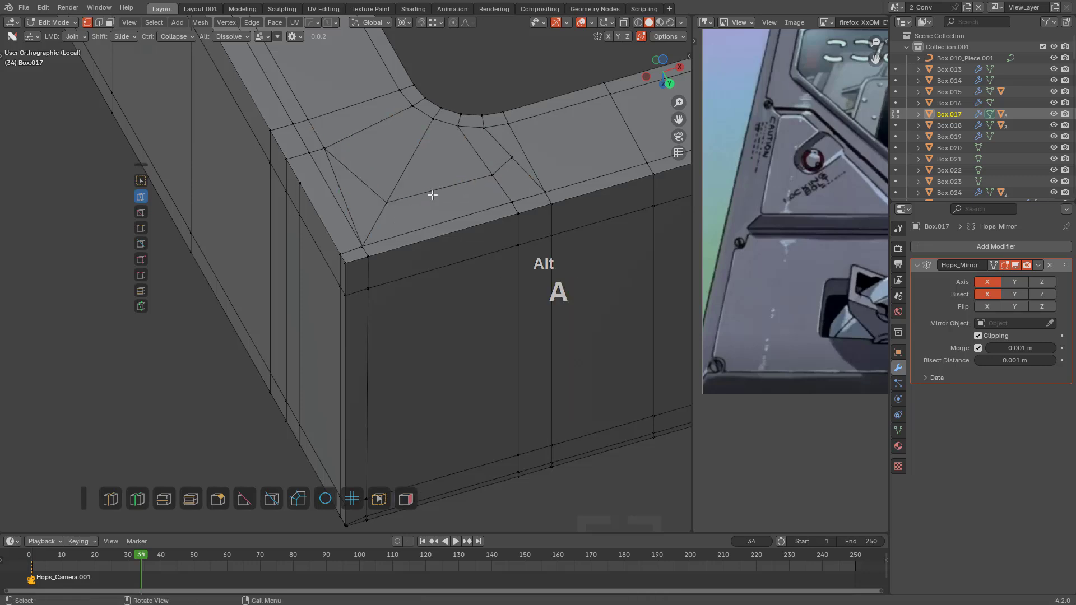
alt+click(338, 188)
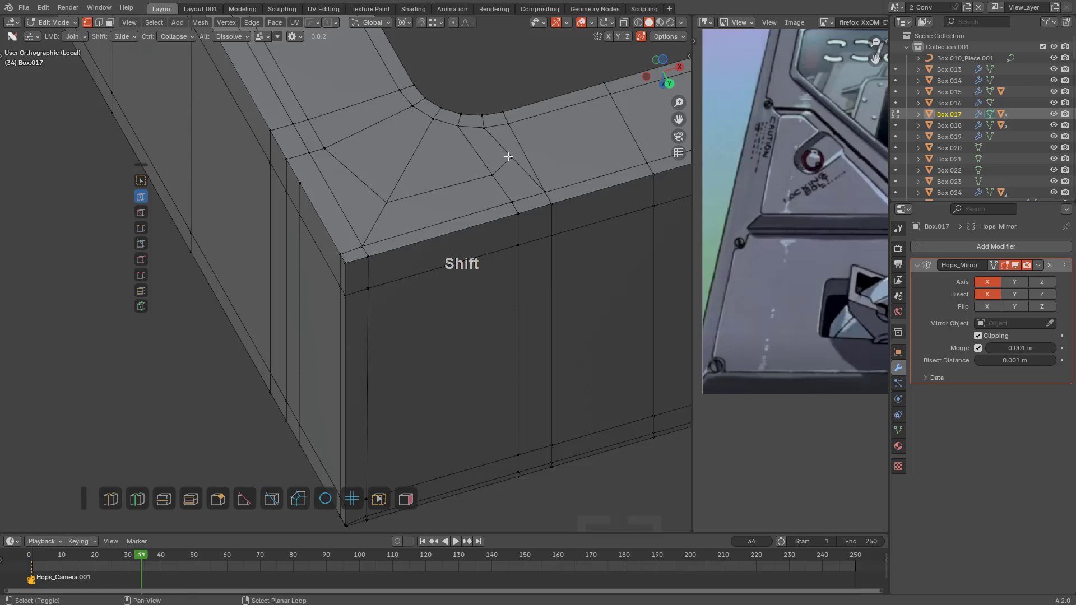
shift+drag(509, 156, 467, 186)
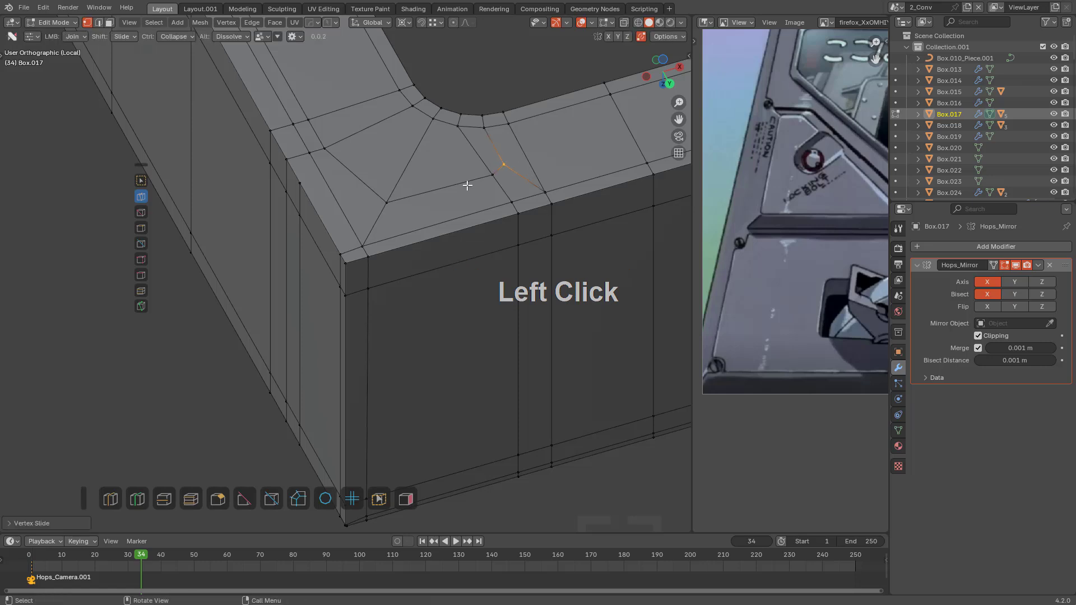
Turn on Analyze and join the loose rim vertex across the inset to the far end of the knifed path
click(405, 498)
scroll(463, 270, down, 3)
scroll(504, 290, up, 8)
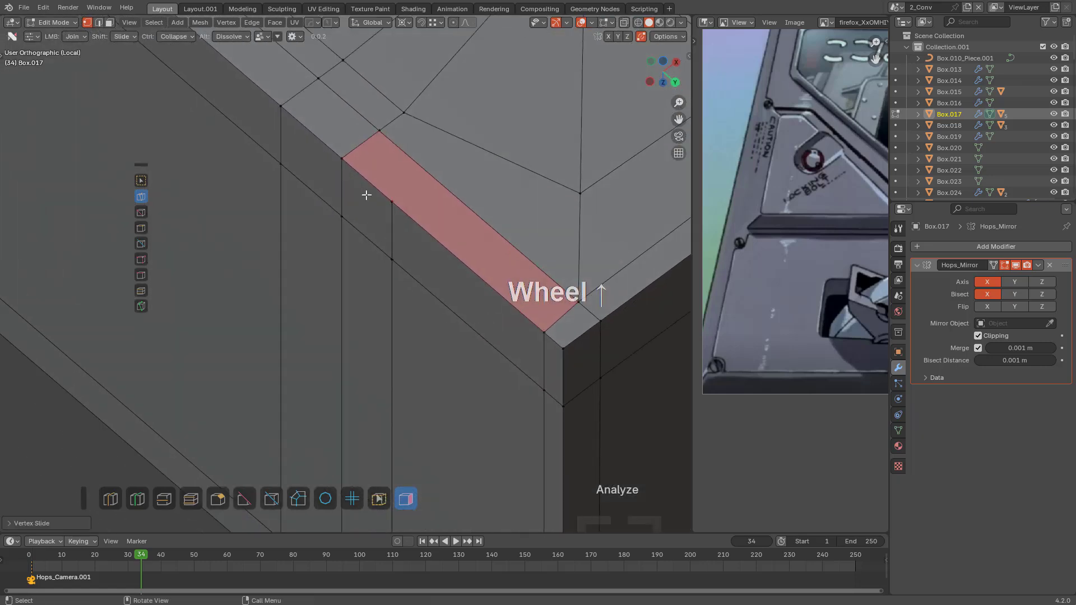
click(391, 201)
drag(536, 159, 536, 164)
shift+middle_drag(499, 221, 465, 246)
scroll(465, 249, down, 2)
shift+middle_drag(464, 255, 371, 316)
drag(307, 293, 506, 167)
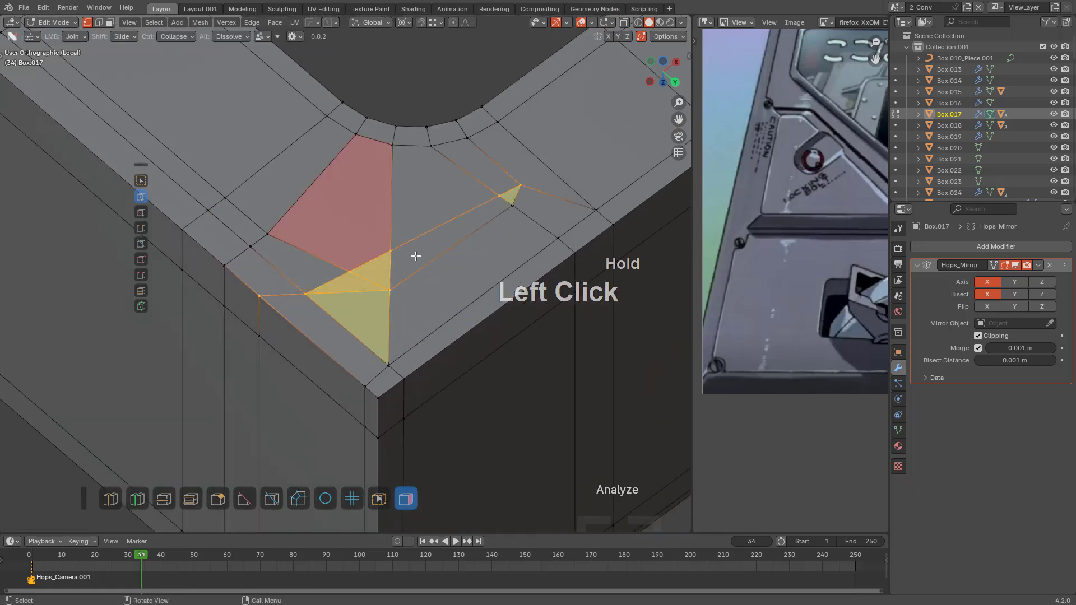
Slide the diagonal's crossing vertex onto the neighbouring path vertex and dissolve the spare edge beside it
scroll(345, 274, up, 3)
shift+drag(353, 270, 344, 264)
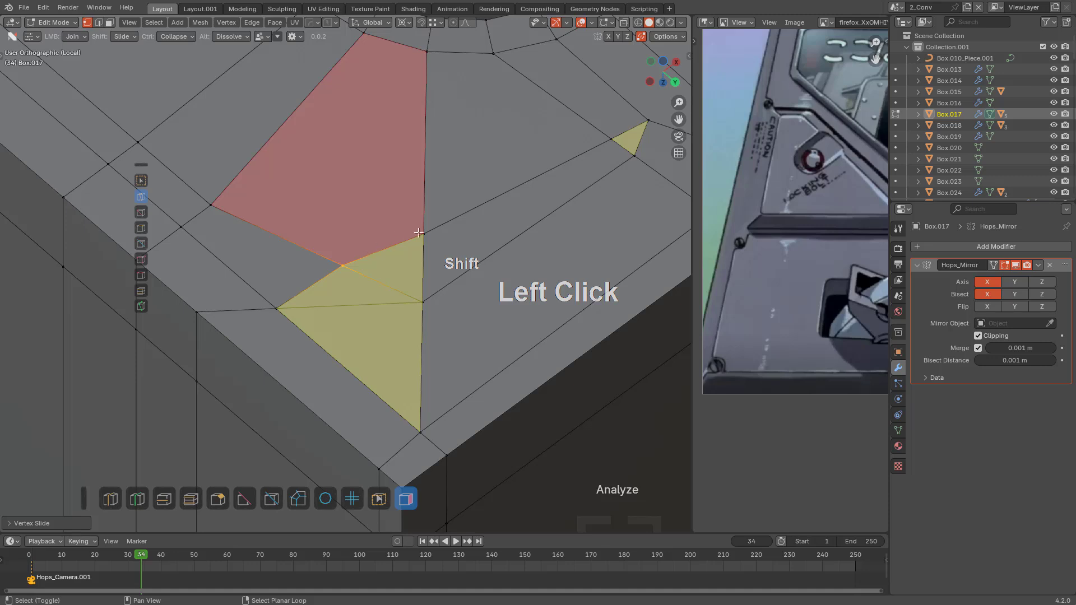
shift+drag(418, 232, 342, 265)
alt+click(387, 298)
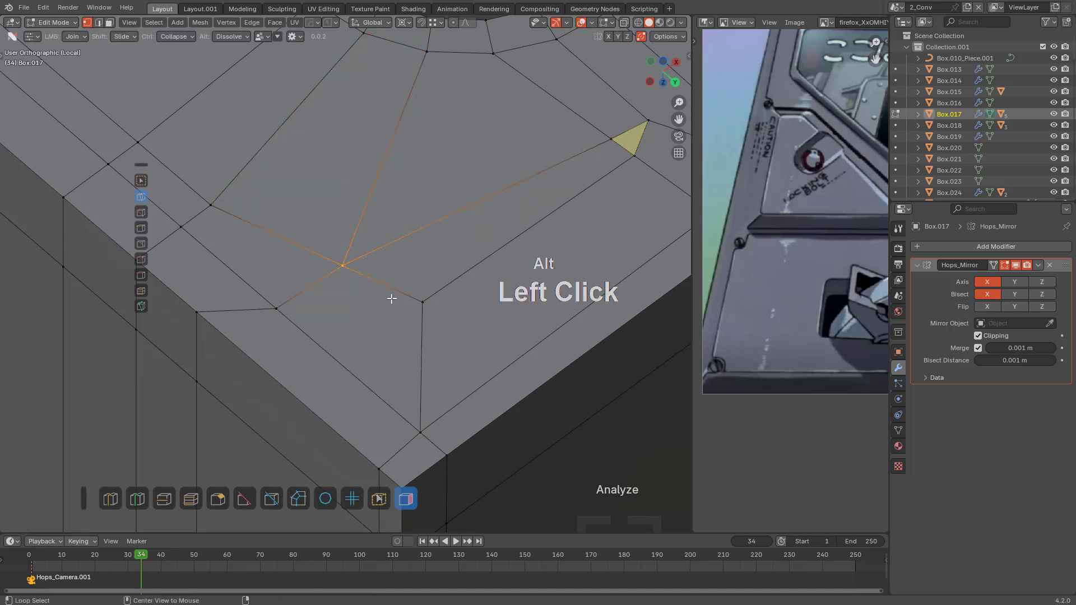
Dissolve the short edge of the small triangle and merge its two inner vertices at their center
shift+middle_drag(481, 272, 298, 305)
scroll(299, 304, down, 3)
shift+middle_drag(401, 271, 415, 309)
scroll(415, 310, up, 2)
alt+click(393, 254)
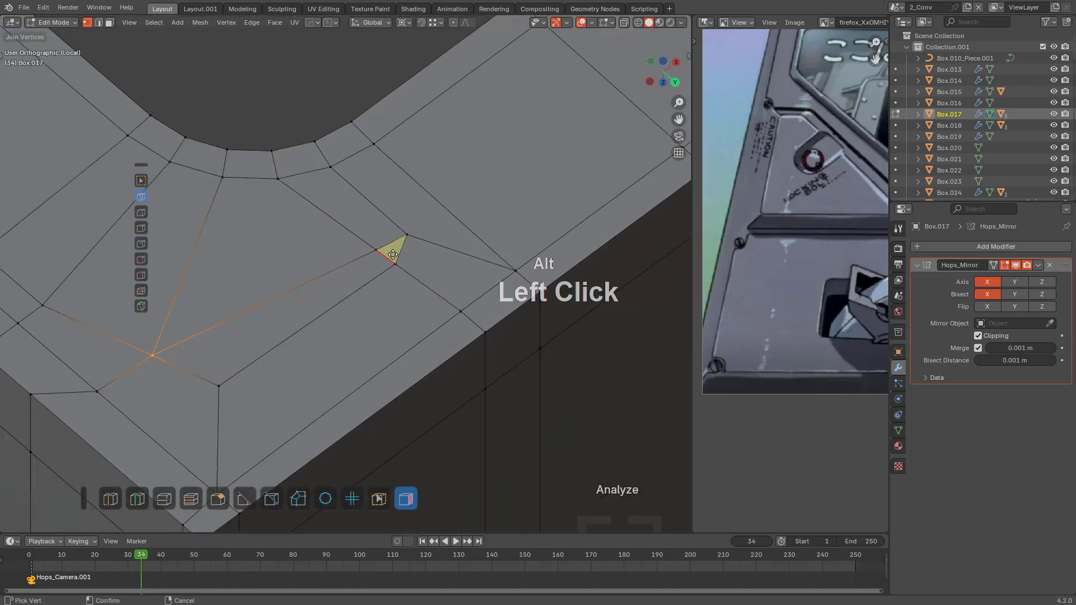
alt+click(378, 279)
key(ctrl+z)
scroll(402, 257, up, 2)
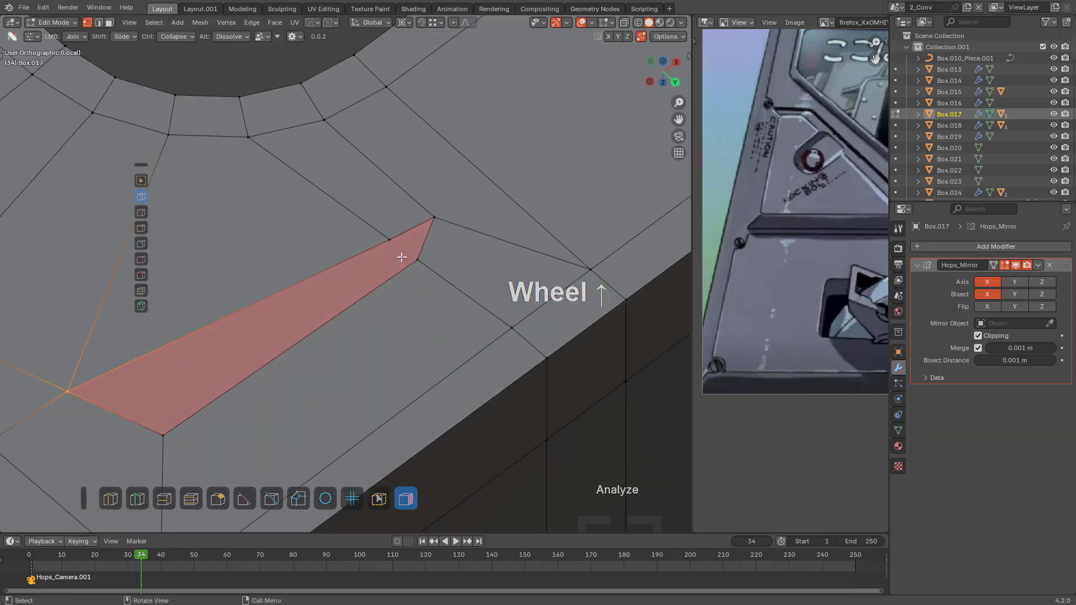
click(424, 250)
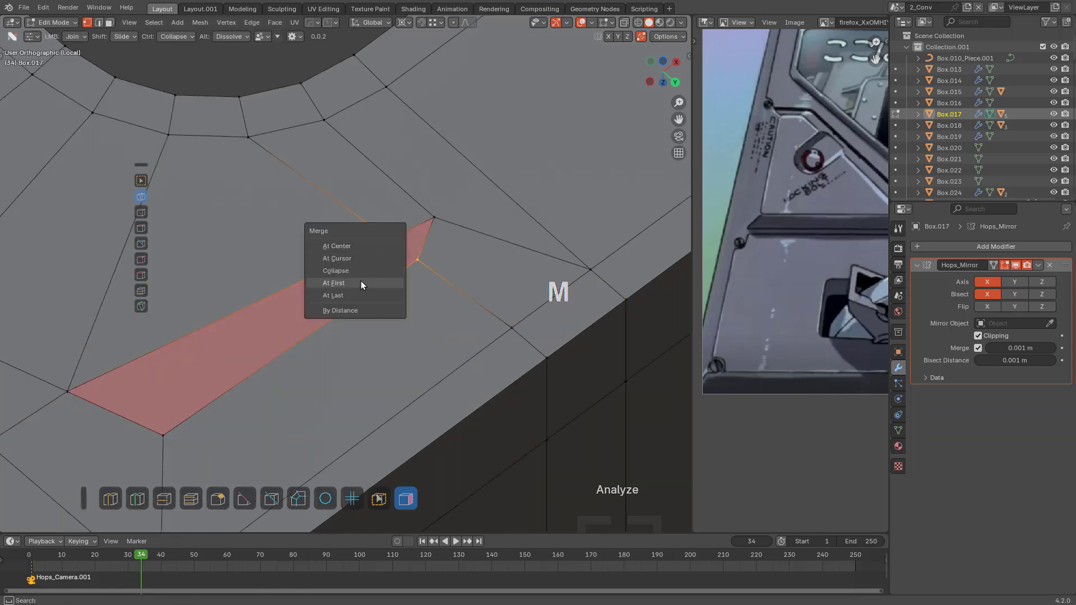
click(356, 269)
click(351, 247)
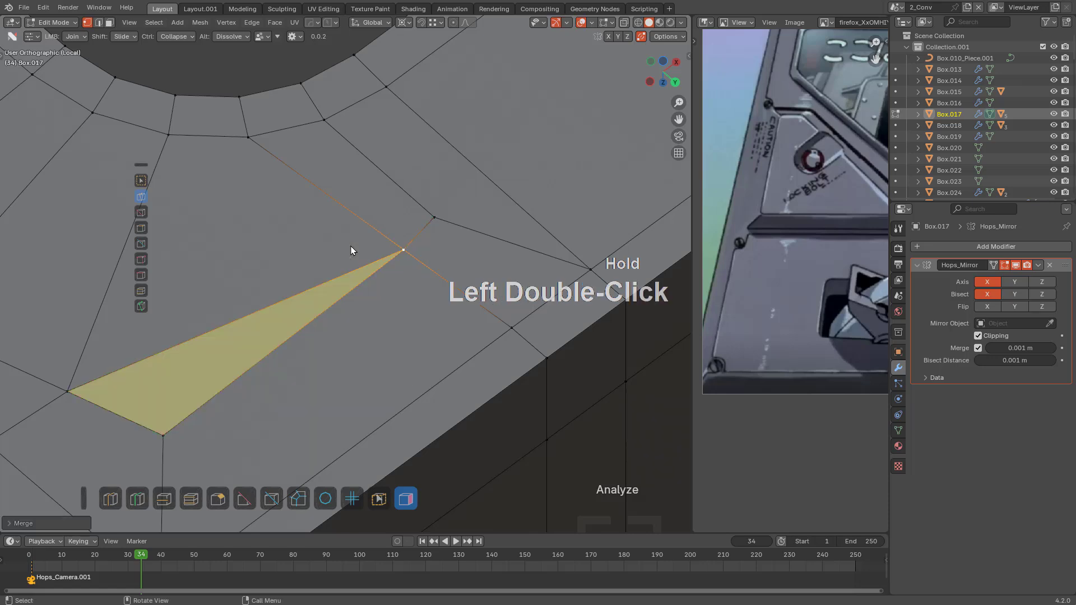
Select the two interior vertices beside the rounded corner and edge-slide them out onto the outer inset line
shift+middle_drag(385, 276, 440, 296)
scroll(434, 322, down, 1)
scroll(434, 322, down, 3)
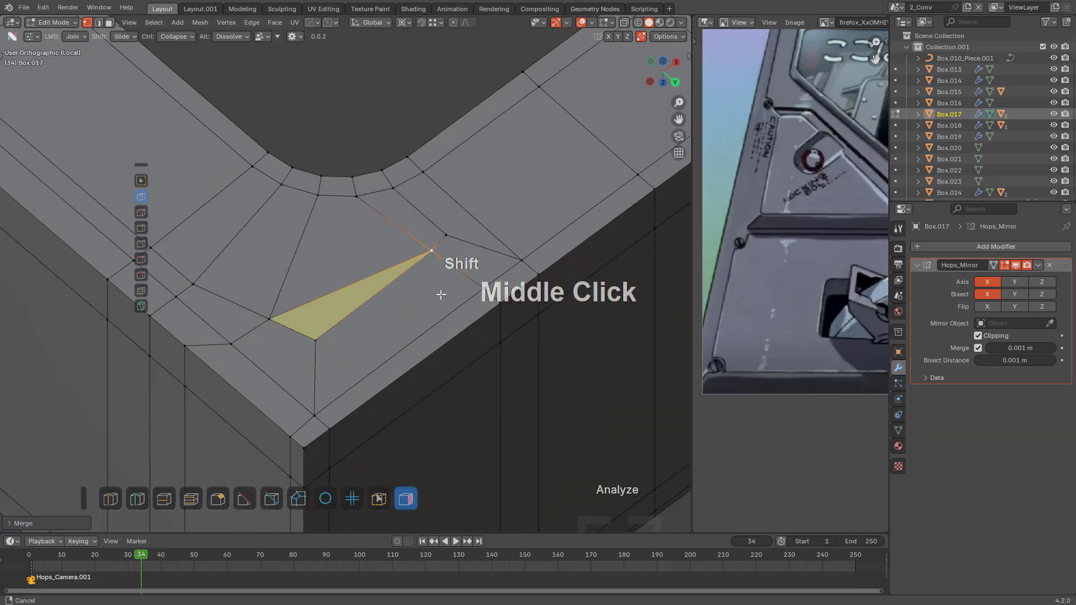
scroll(443, 291, up, 3)
key(a)
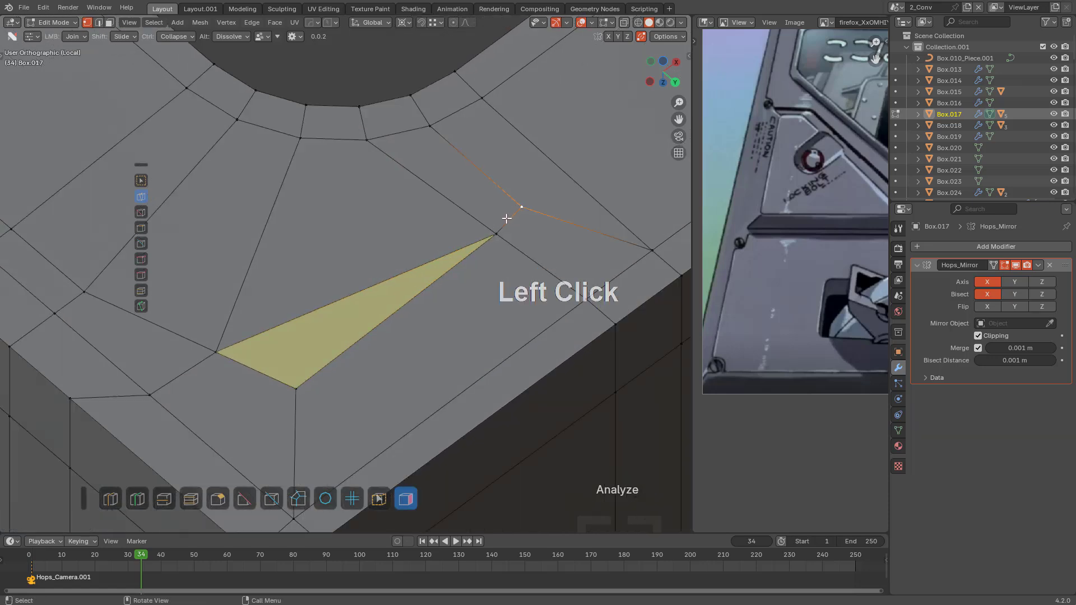
scroll(473, 231, down, 4)
middle_drag(482, 278, 480, 287)
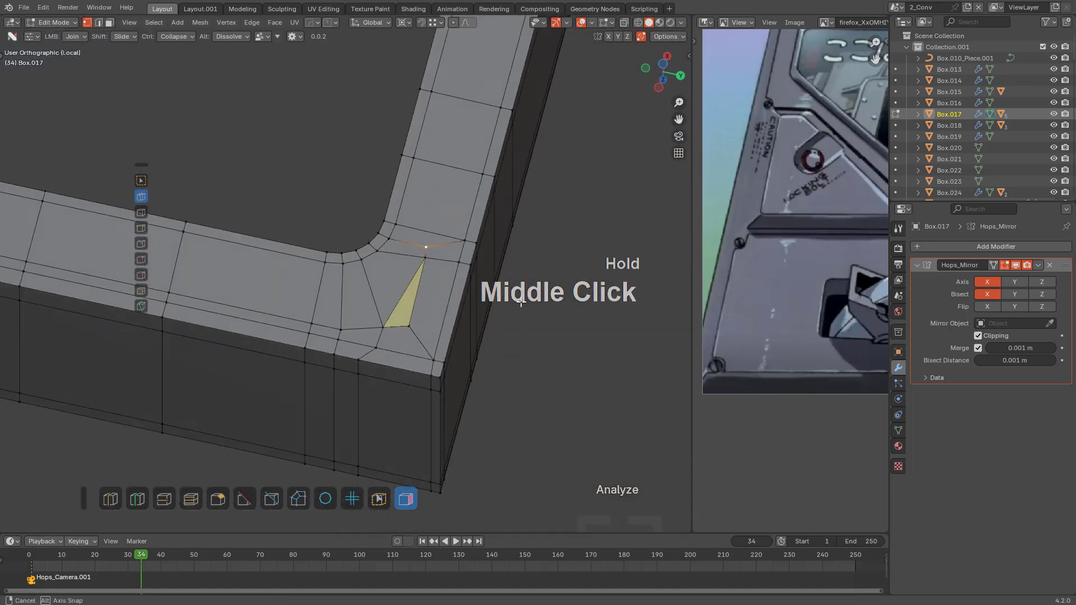
scroll(509, 286, up, 3)
scroll(510, 286, up, 4)
shift+click(489, 230)
key(g)
key(g)
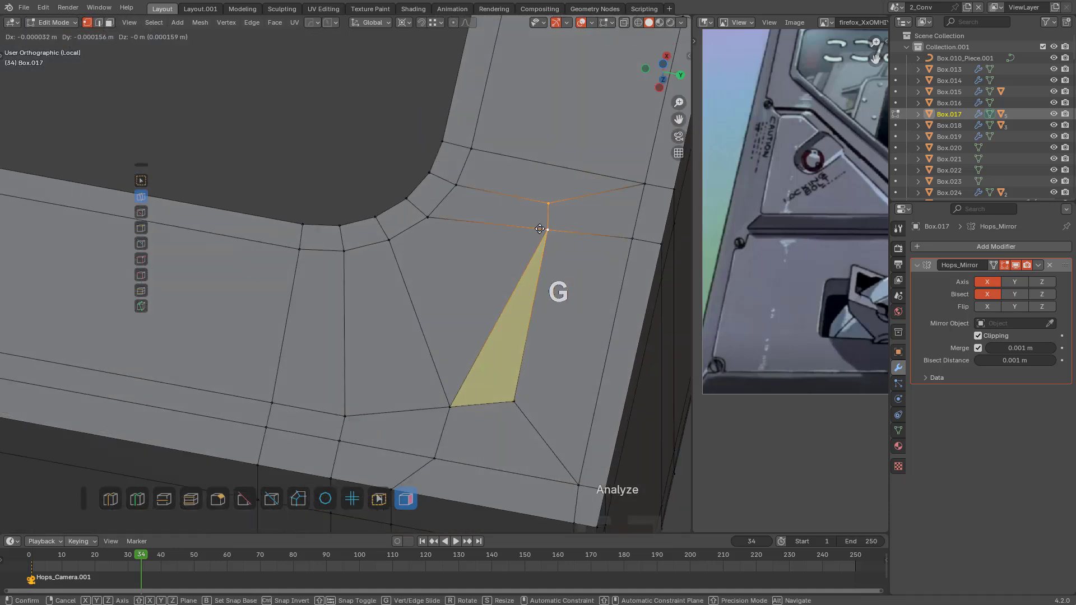
click(659, 214)
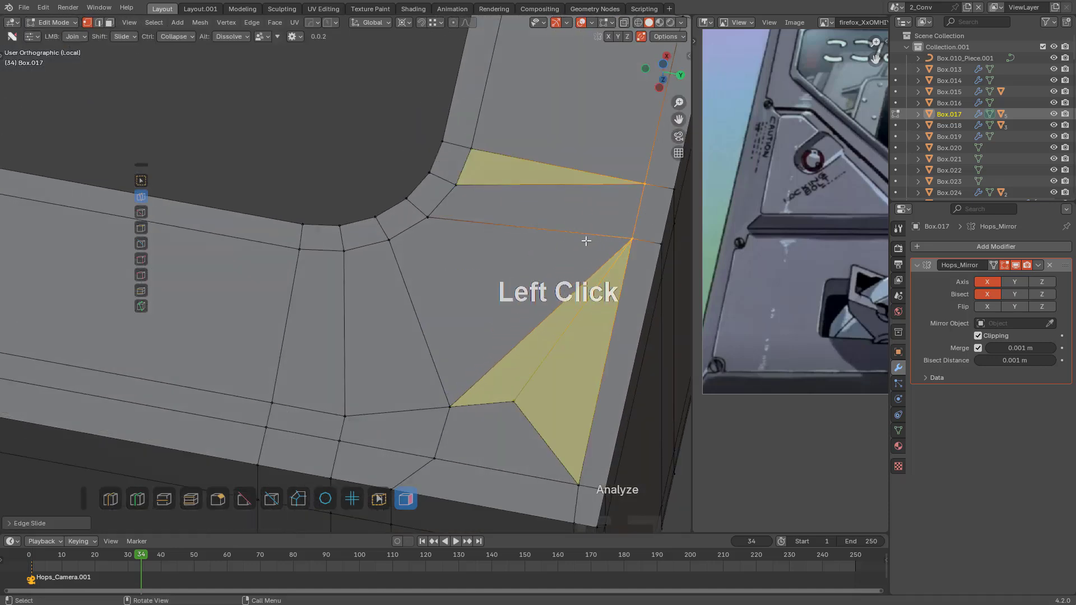
Dissolve the leftover edges inside the outer corner and collapse the extra vertex nearby
alt+click(554, 353)
alt+click(487, 426)
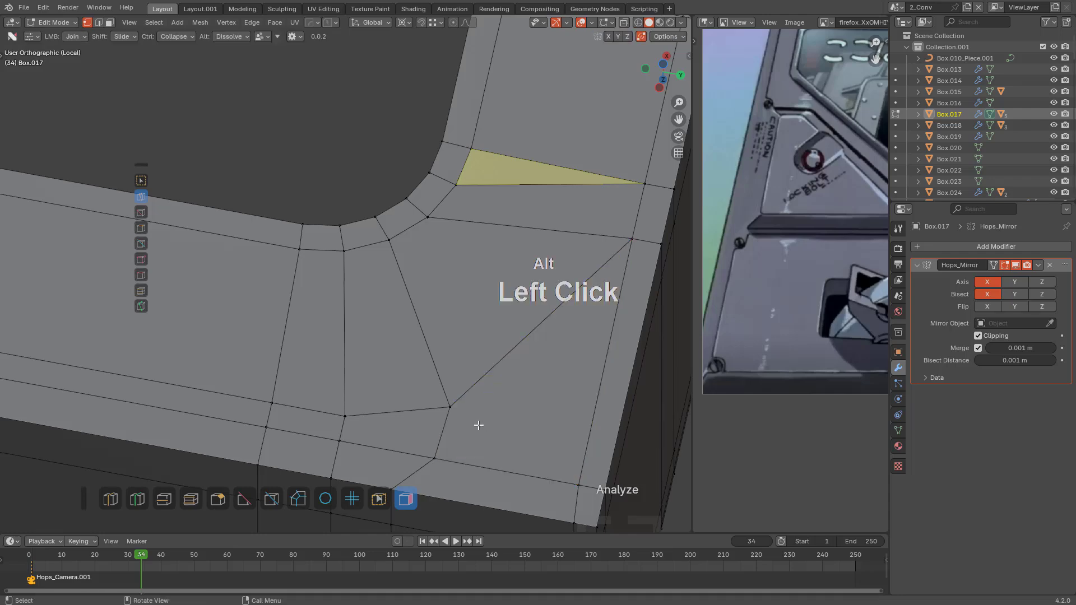
scroll(545, 226, down, 3)
middle_drag(462, 281, 405, 312)
scroll(418, 308, up, 2)
scroll(363, 300, up, 2)
ctrl+click(338, 343)
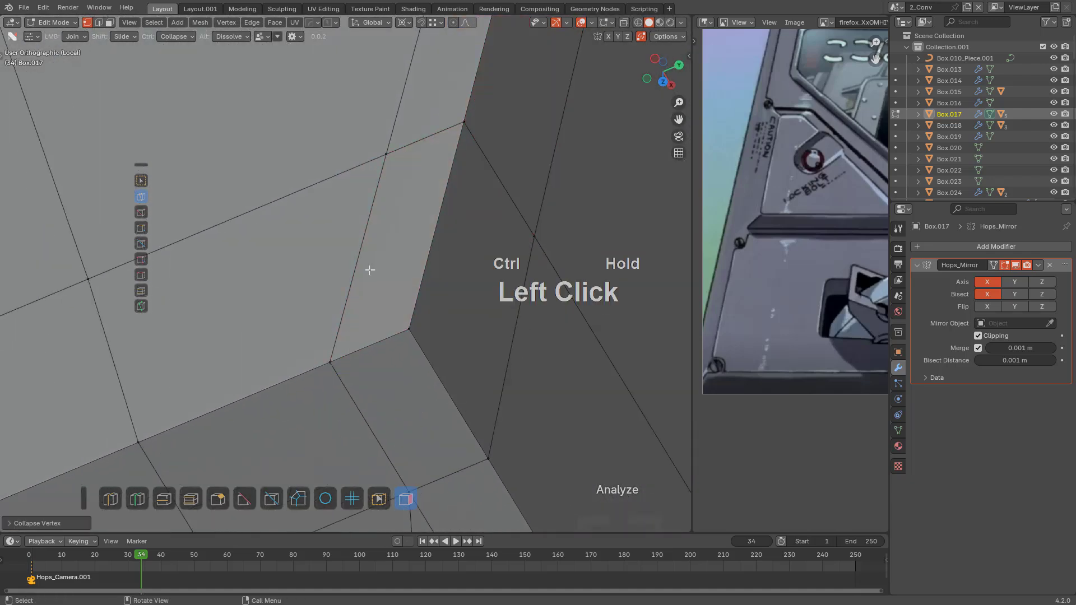
Add a loop cut beside the foot corner, slid with Even close to the lower edge, and join it to the adjoining wall's edge line
scroll(452, 213, down, 1)
scroll(452, 213, down, 3)
scroll(425, 261, up, 1)
scroll(426, 261, down, 4)
middle_drag(425, 262, 413, 305)
scroll(420, 356, up, 1)
scroll(413, 305, up, 2)
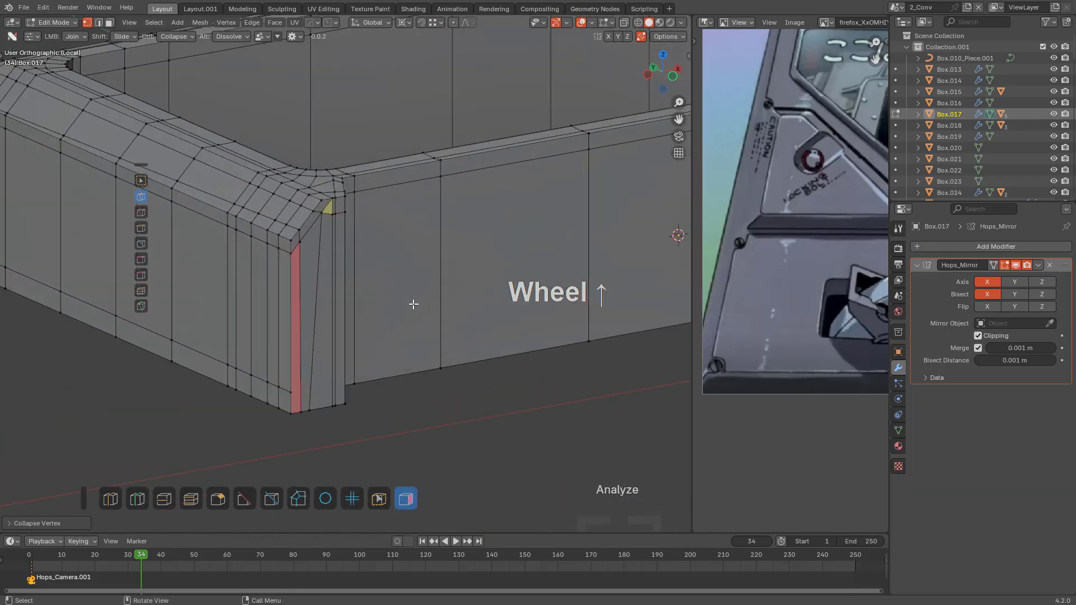
scroll(325, 318, up, 2)
shift+middle_drag(326, 318, 408, 308)
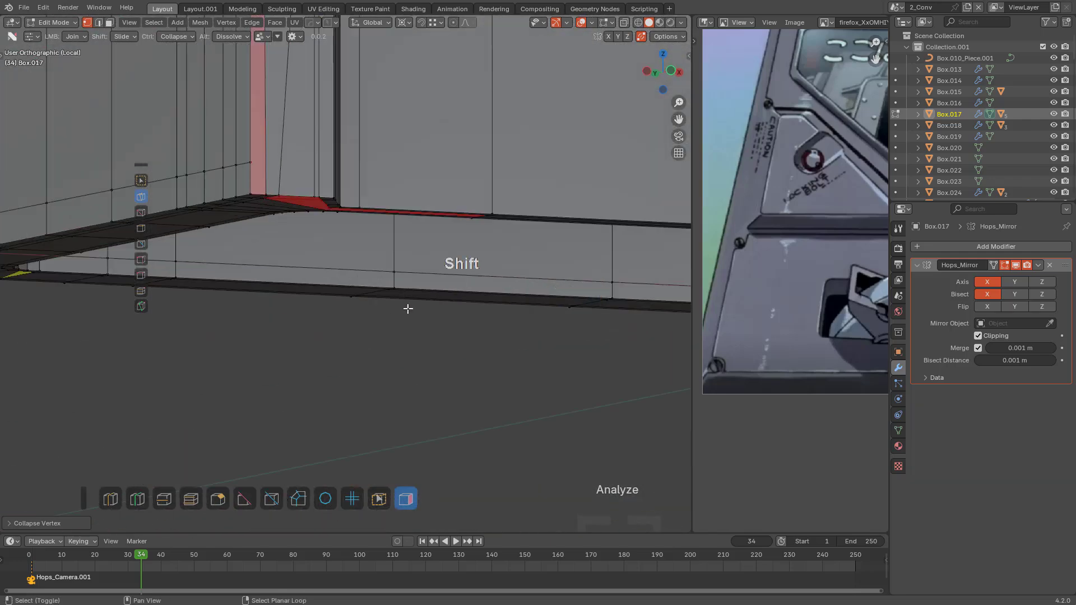
scroll(405, 264, up, 2)
key(ctrl+r)
click(406, 264)
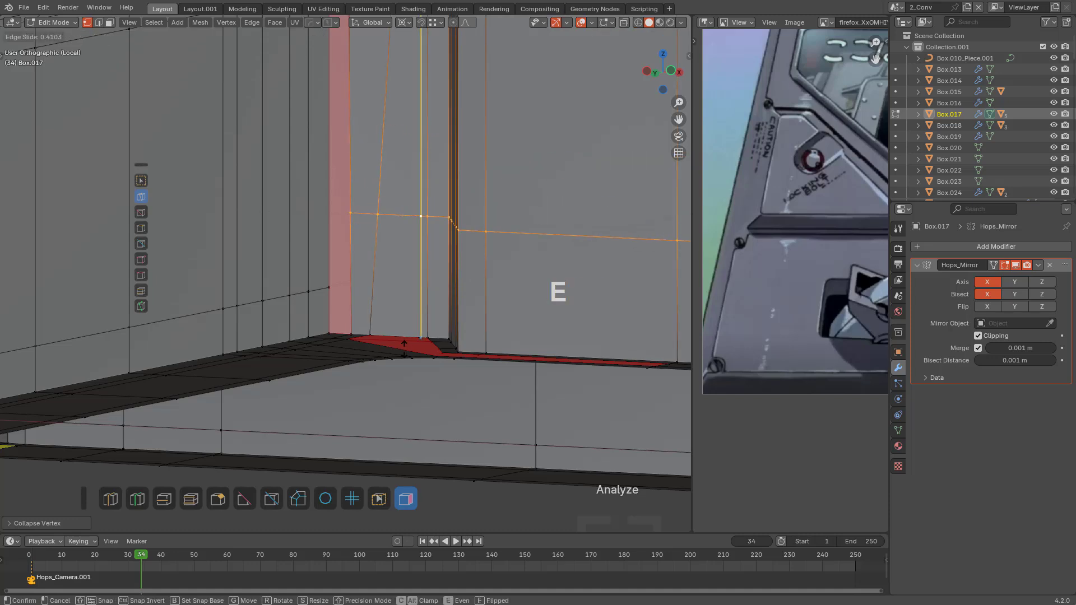
click(379, 419)
key(a)
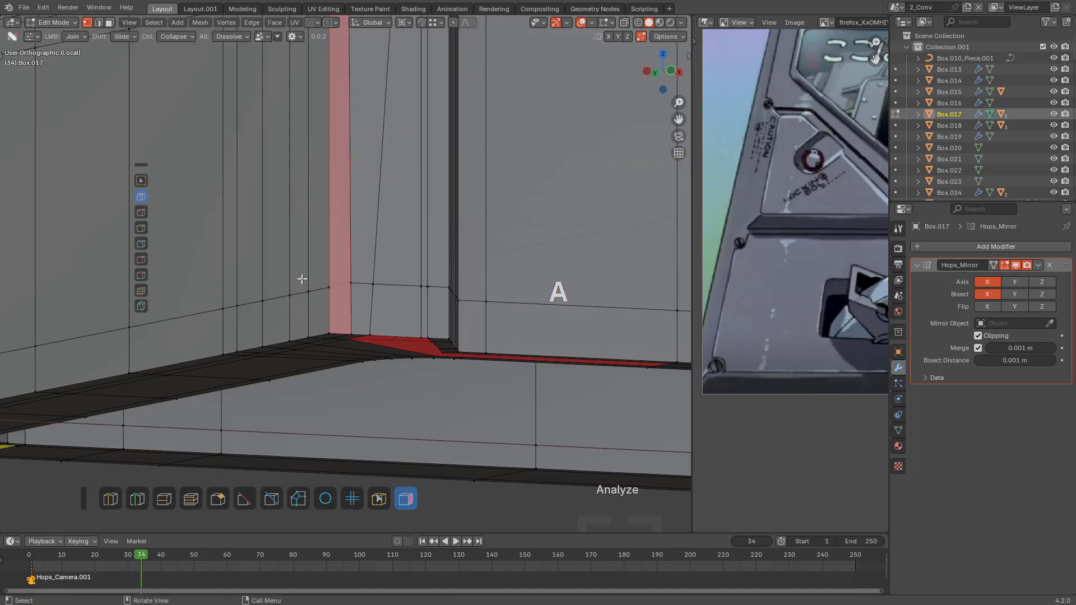
click(351, 287)
Slide the small triangle's lower vertex onto its neighbouring vertex at the top of the corner post
middle_drag(384, 291, 288, 242)
scroll(394, 344, up, 2)
scroll(399, 305, down, 2)
scroll(288, 243, up, 2)
scroll(365, 283, down, 1)
shift+middle_drag(365, 284, 291, 271)
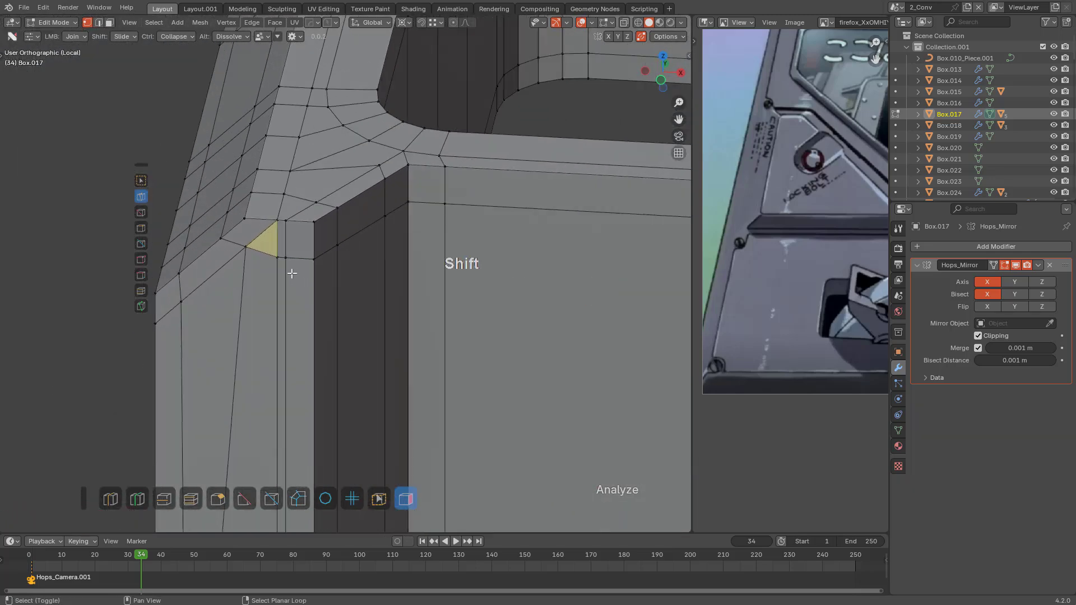
scroll(367, 284, up, 3)
shift+drag(356, 278, 306, 250)
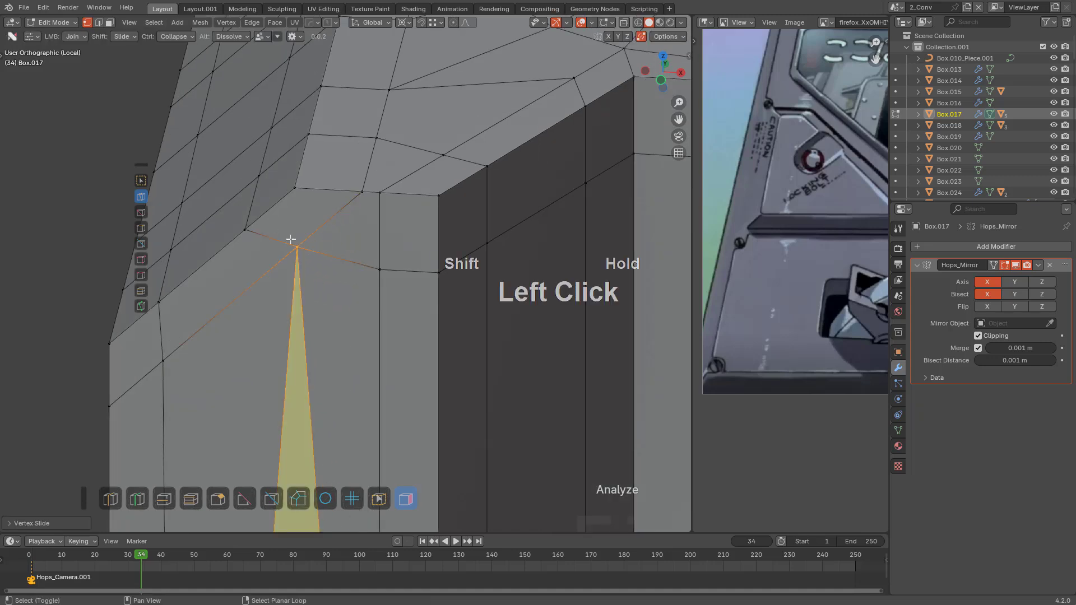
From the front view, make two horizontal BoxCutter knife cuts through the frame with boxes of about 1.320 × 0.318 and 1.180 × 0.293
scroll(344, 279, down, 2)
scroll(344, 279, down, 2)
middle_drag(403, 331, 435, 344)
scroll(420, 347, up, 1)
key(shift+KP_End)
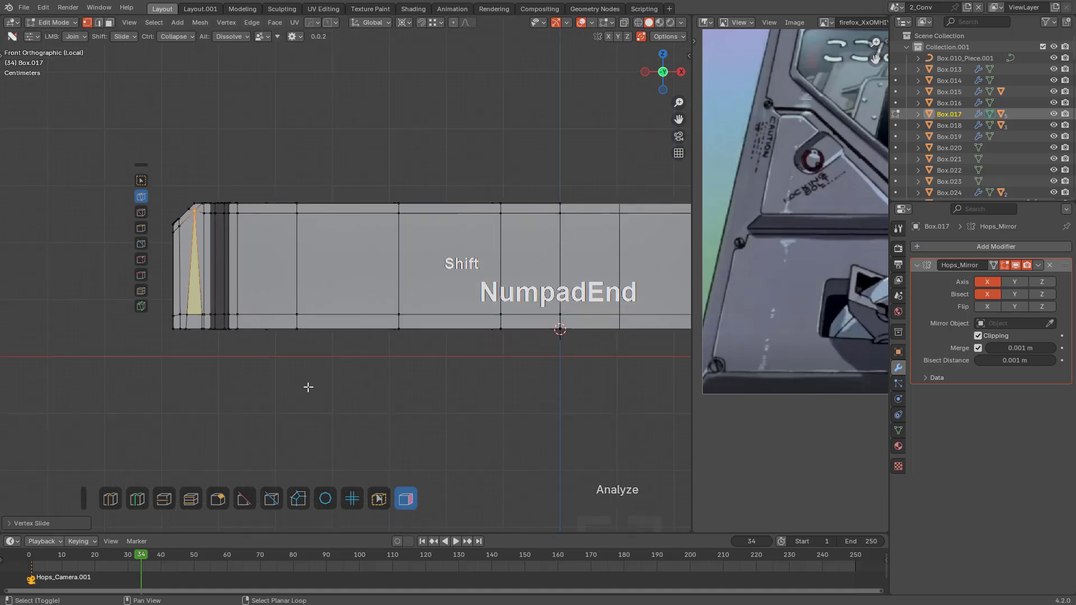
key(alt+w)
scroll(270, 243, down, 3)
mouse_move(190, 198)
mouse_down()
mouse_move(451, 250)
mouse_move(487, 270)
mouse_up()
key(k)
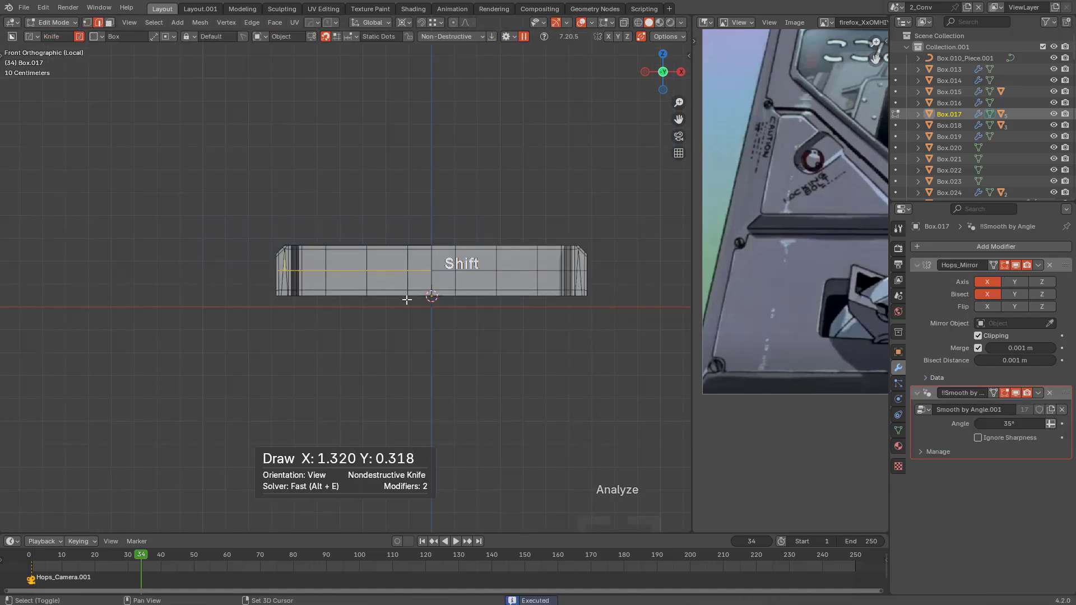
scroll(432, 290, up, 2)
mouse_move(231, 182)
mouse_down()
mouse_move(432, 209)
mouse_move(609, 279)
mouse_move(583, 286)
mouse_up()
scroll(420, 284, up, 2)
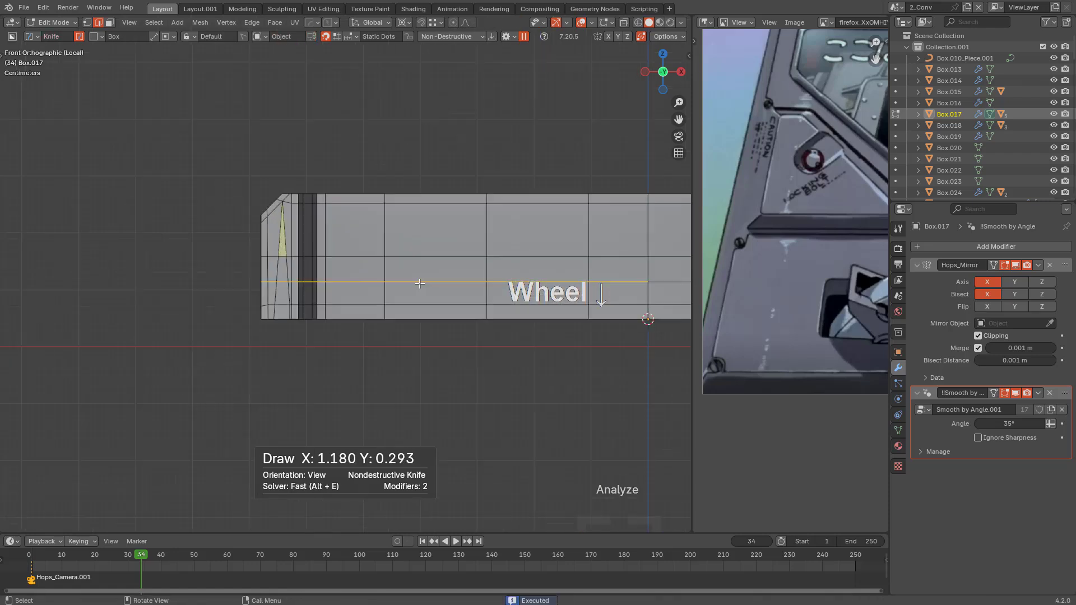
alt+scroll(314, 303, down, 1)
scroll(439, 298, up, 4)
shift+middle_drag(439, 297, 440, 274)
scroll(439, 274, up, 3)
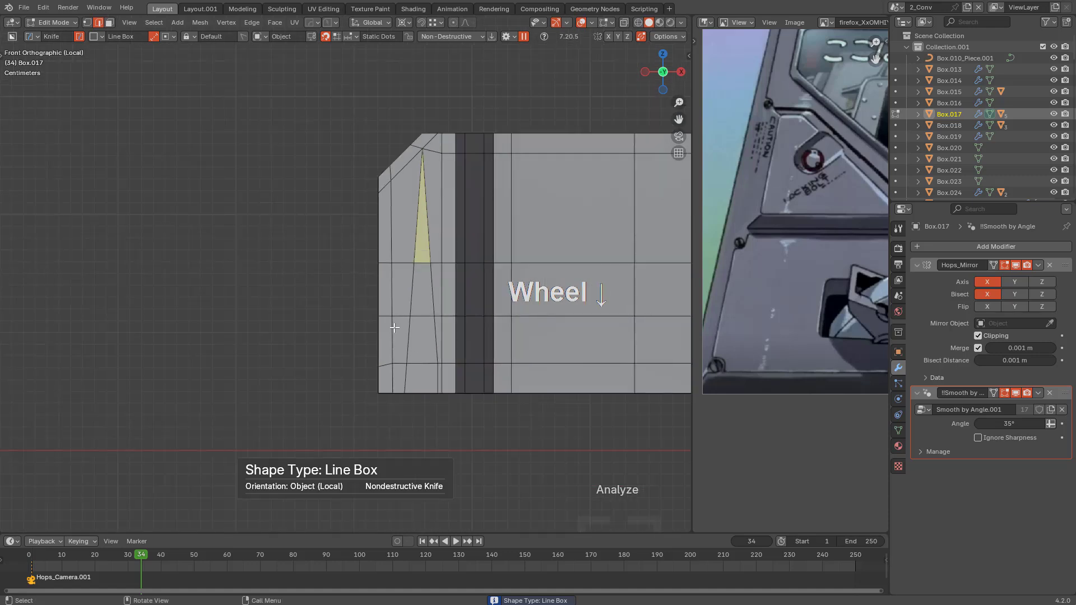
shift+drag(488, 259, 511, 261)
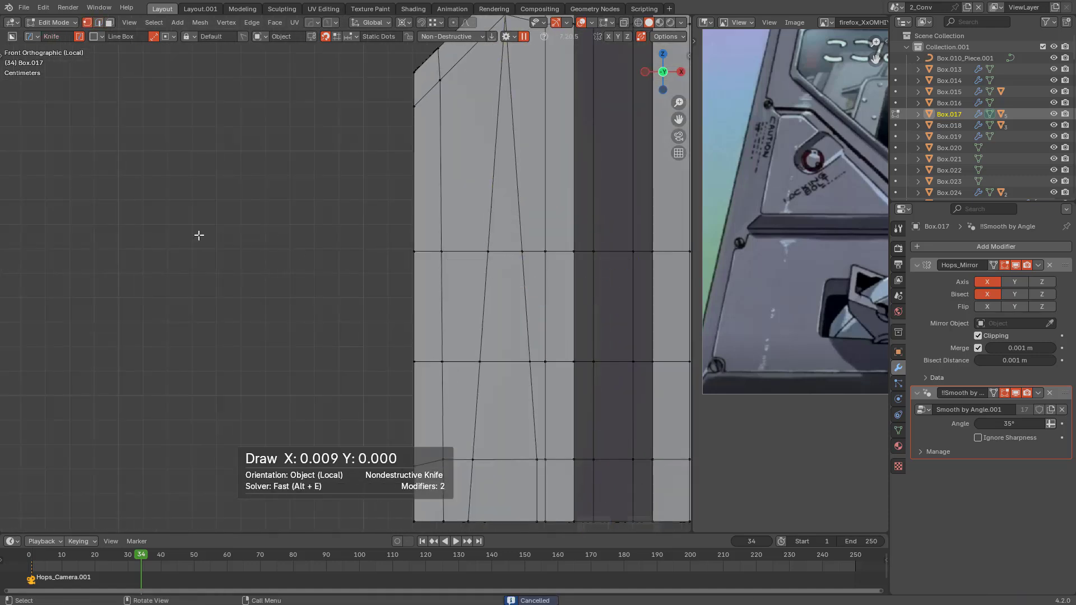
With the nSolve tool, slide the thin triangle's lower vertices together along both horizontal cuts and straighten them beneath the apex
key(alt+4)
right_click(178, 257)
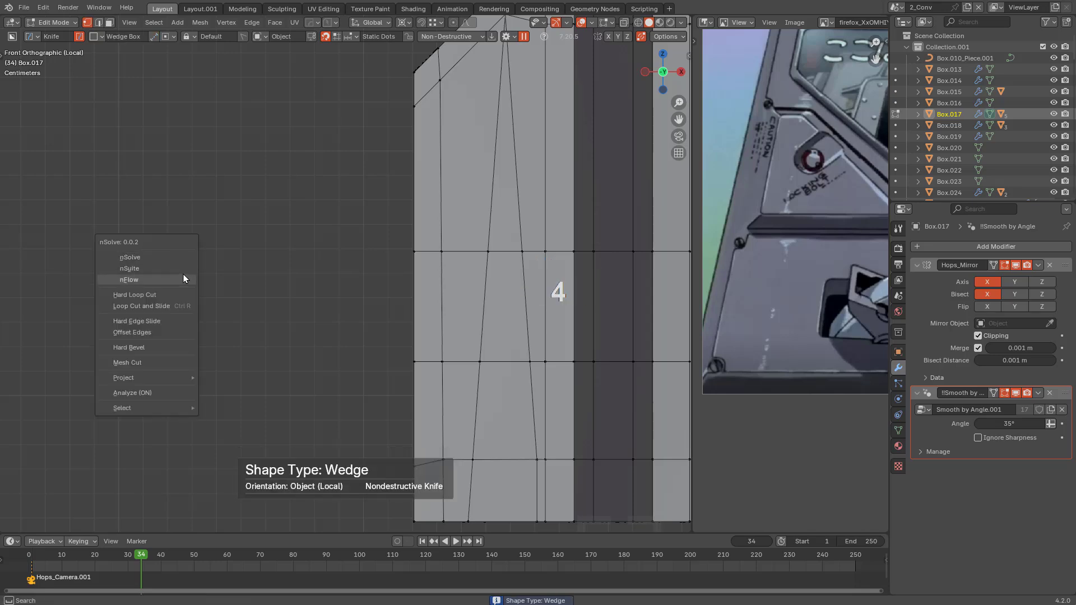
click(183, 276)
key(alt+4)
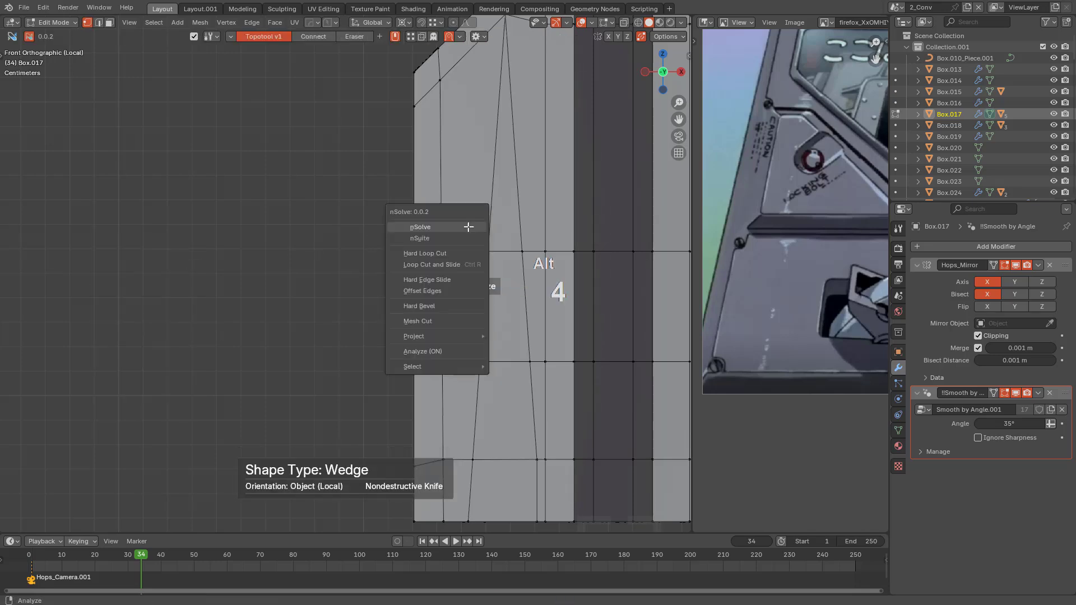
click(457, 228)
shift+drag(490, 243, 506, 246)
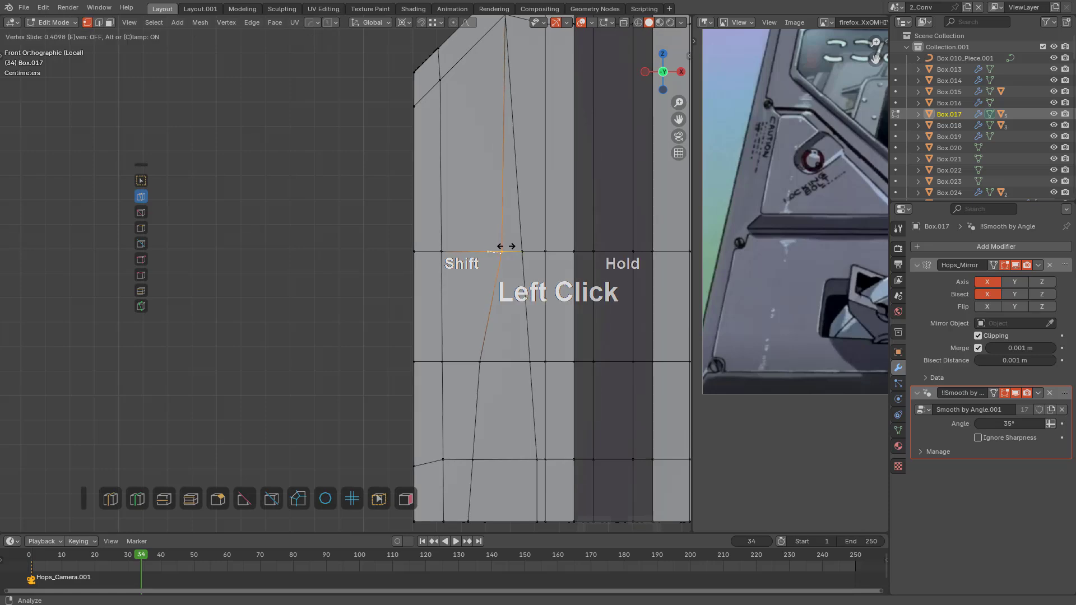
click(507, 241)
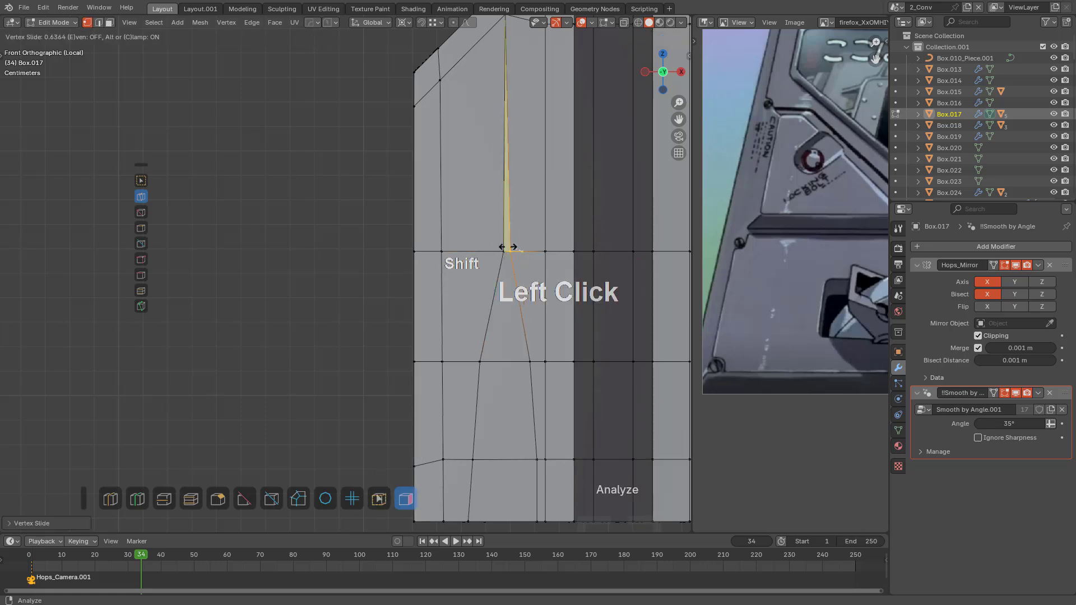
shift+drag(481, 350, 469, 347)
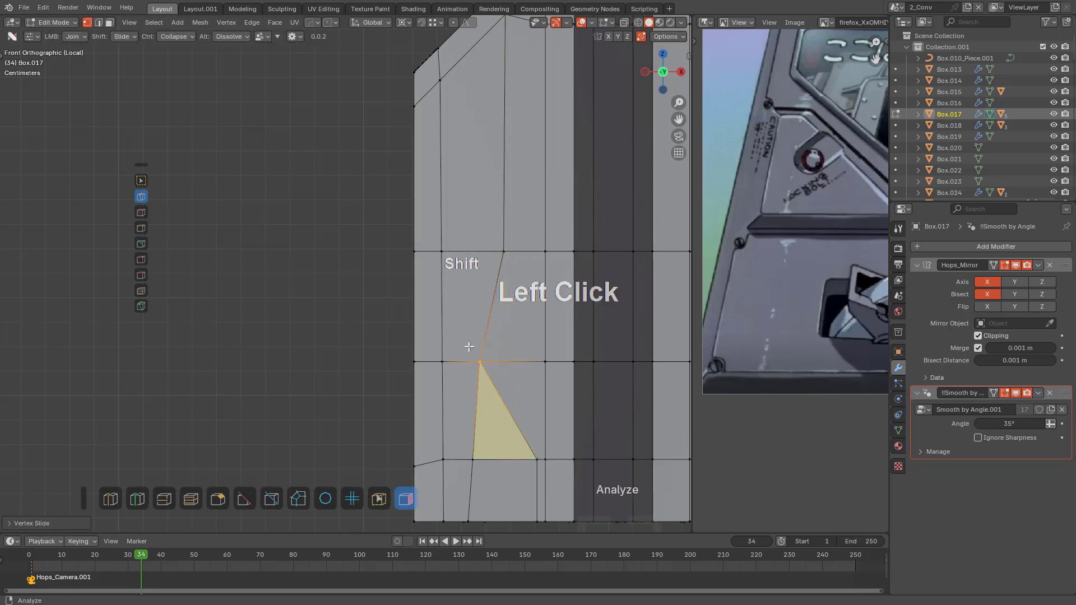
key(alt+a)
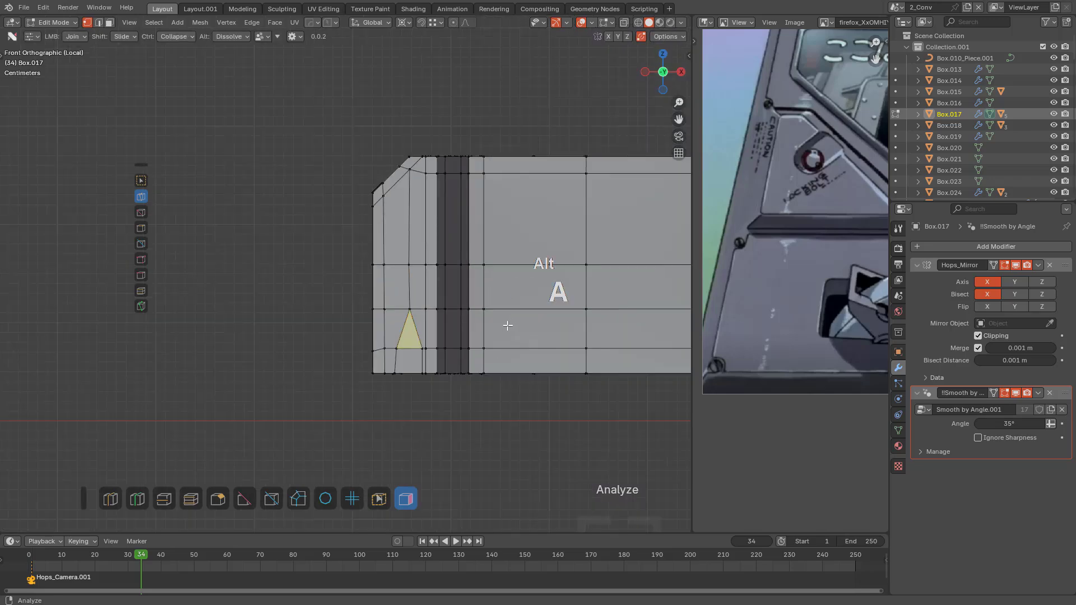
Split the long n-gon at the frame's underside corner by joining its opposing vertices across the bend
middle_drag(509, 319, 353, 185)
scroll(458, 327, up, 4)
scroll(482, 295, up, 2)
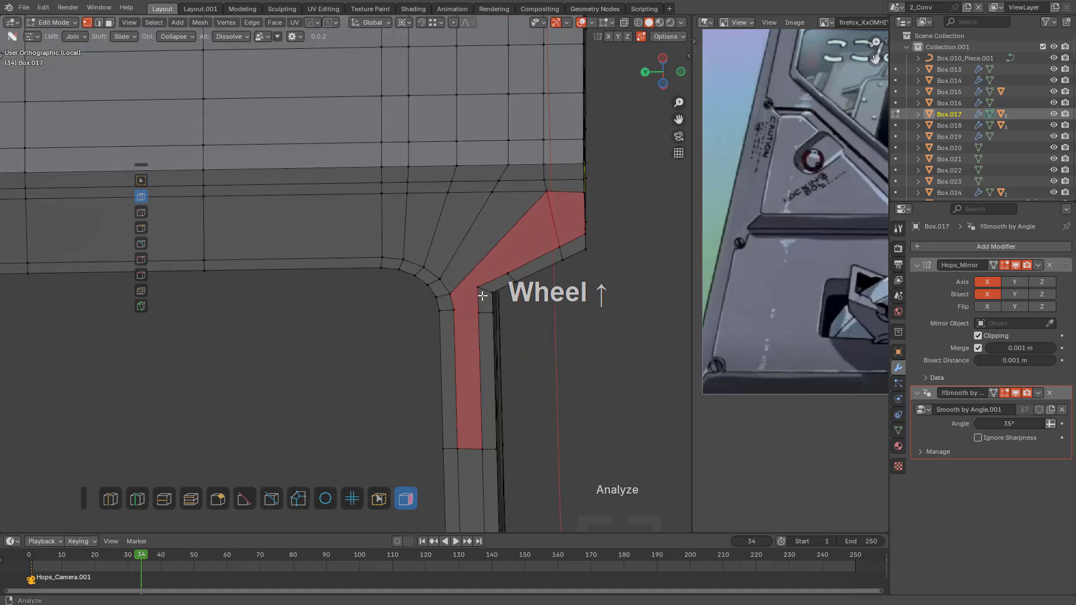
drag(476, 312, 499, 263)
click(528, 192)
scroll(525, 232, up, 3)
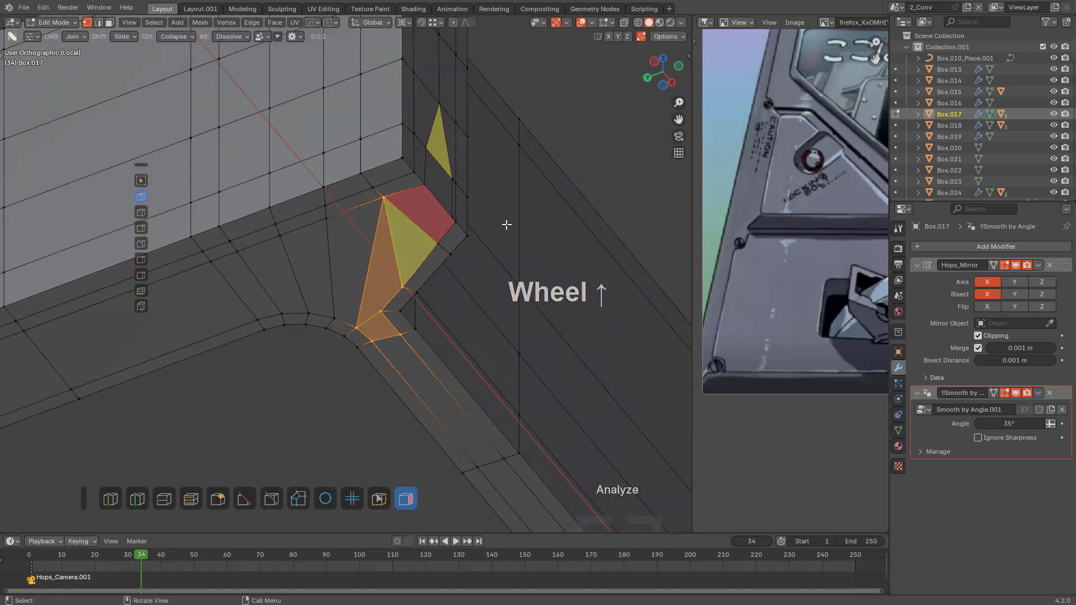
key(a)
scroll(497, 223, up, 1)
key(alt+a)
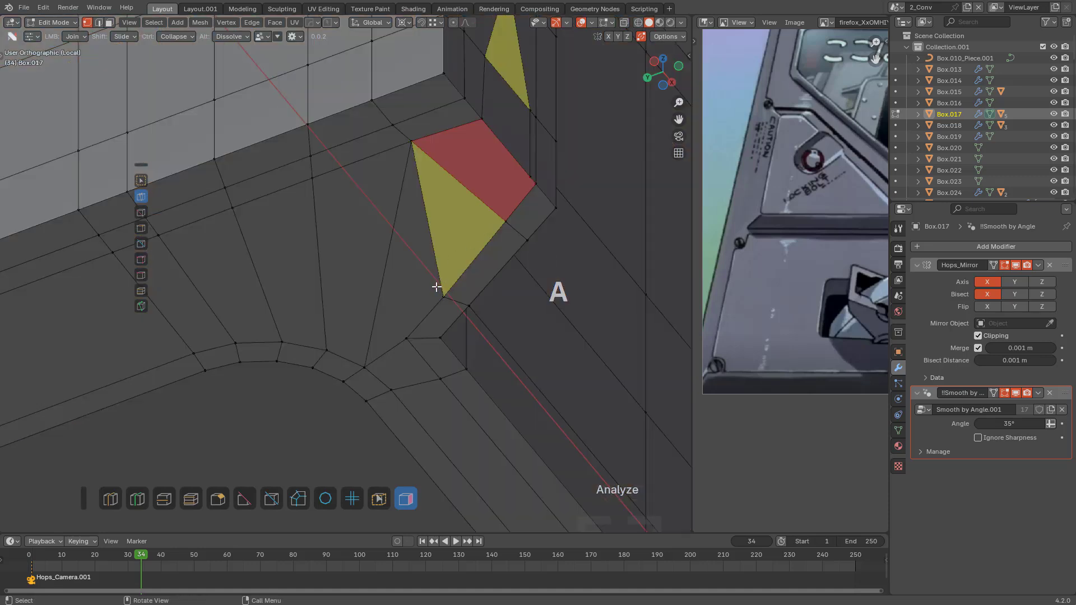
Join the corner triangle's lower vertex across the remaining n-gon and dissolve the leftover edge beside it
drag(442, 294, 477, 205)
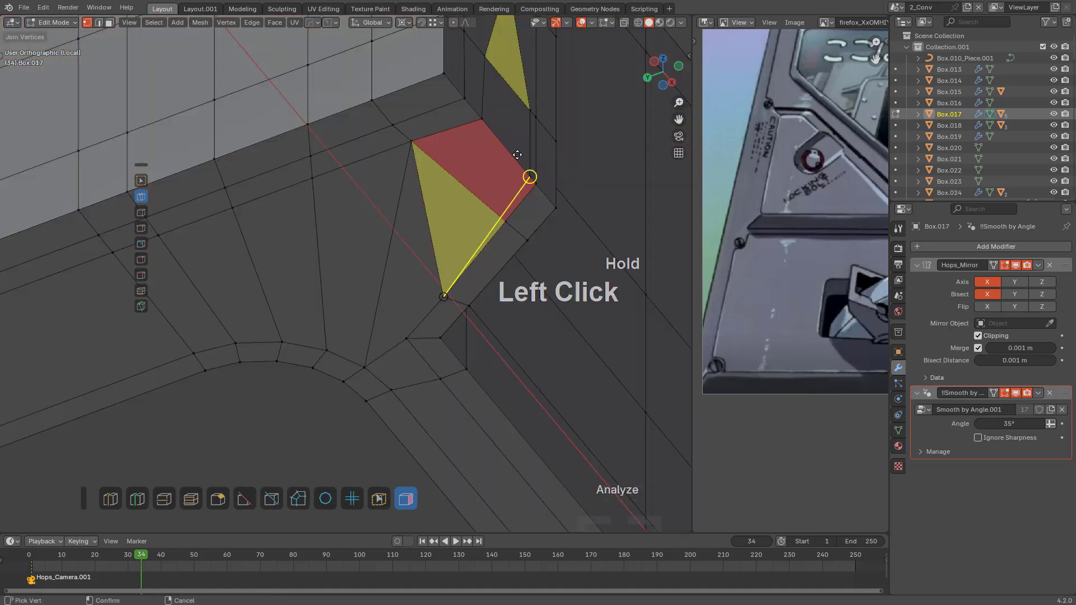
drag(517, 154, 520, 164)
scroll(512, 229, down, 1)
key(alt+a)
shift+middle_drag(531, 201, 458, 209)
scroll(522, 227, up, 4)
alt+click(553, 228)
scroll(554, 221, down, 1)
scroll(491, 321, down, 2)
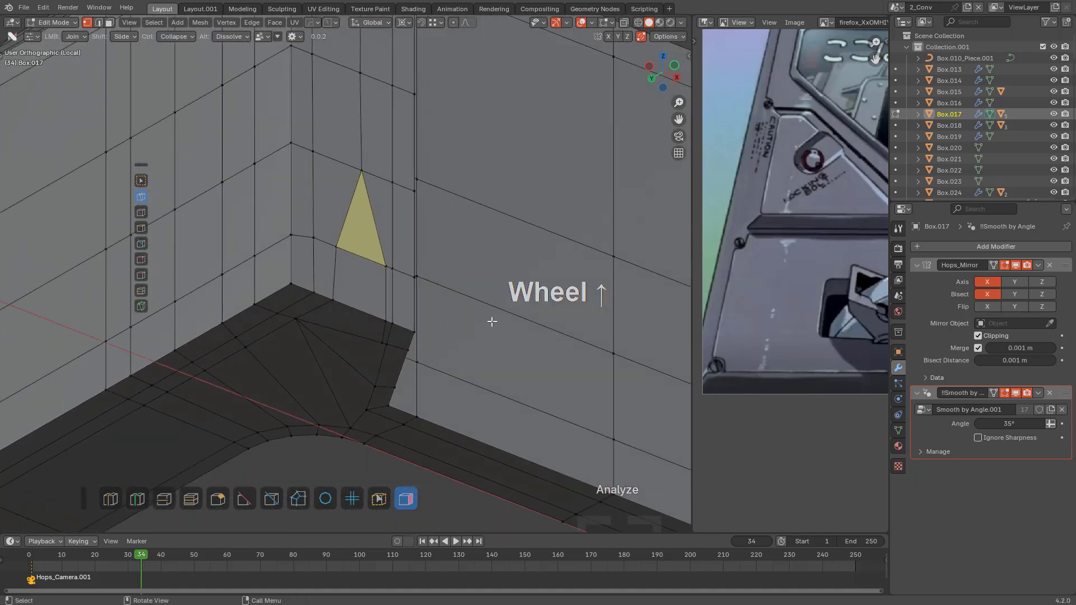
Edge-slide the vertical edge below the wall triangle onto its neighbour, and slide the merged edge back toward the middle of the wall
scroll(476, 315, down, 1)
scroll(474, 315, up, 1)
scroll(438, 295, up, 3)
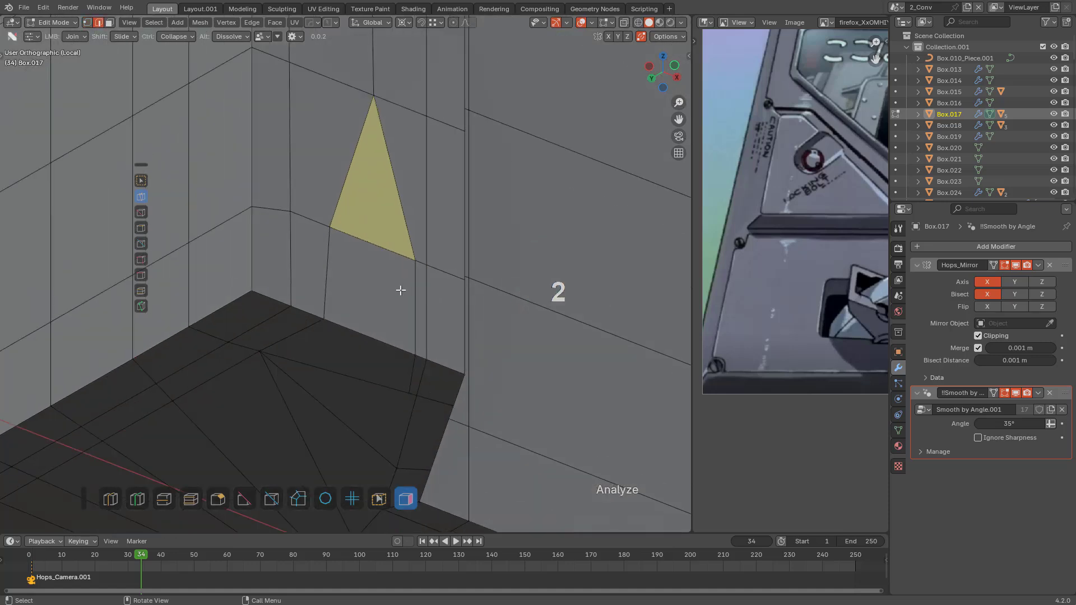
key(g)
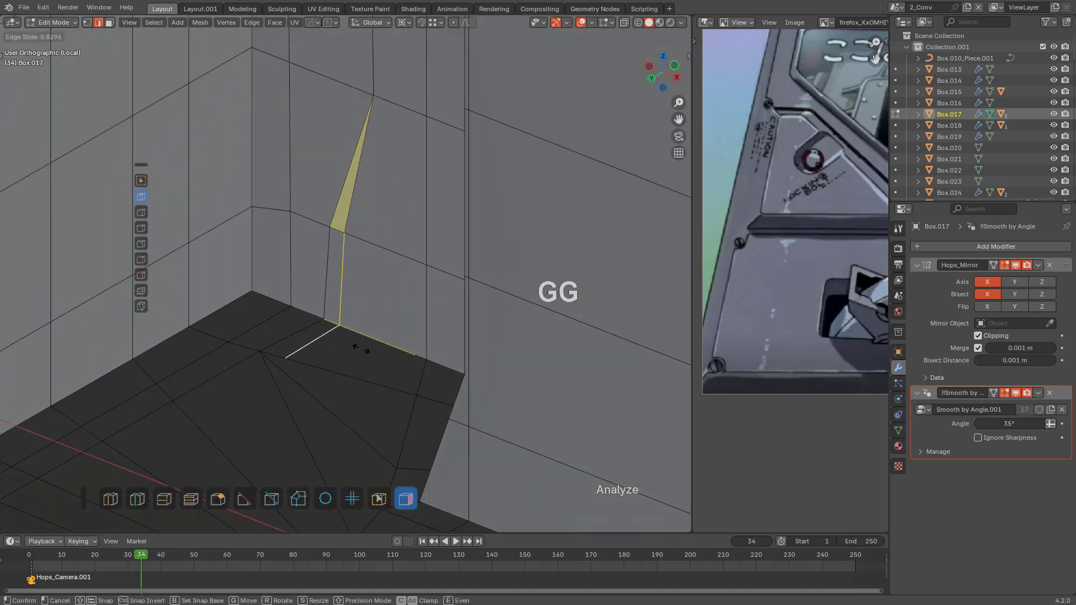
click(317, 329)
scroll(386, 309, down, 2)
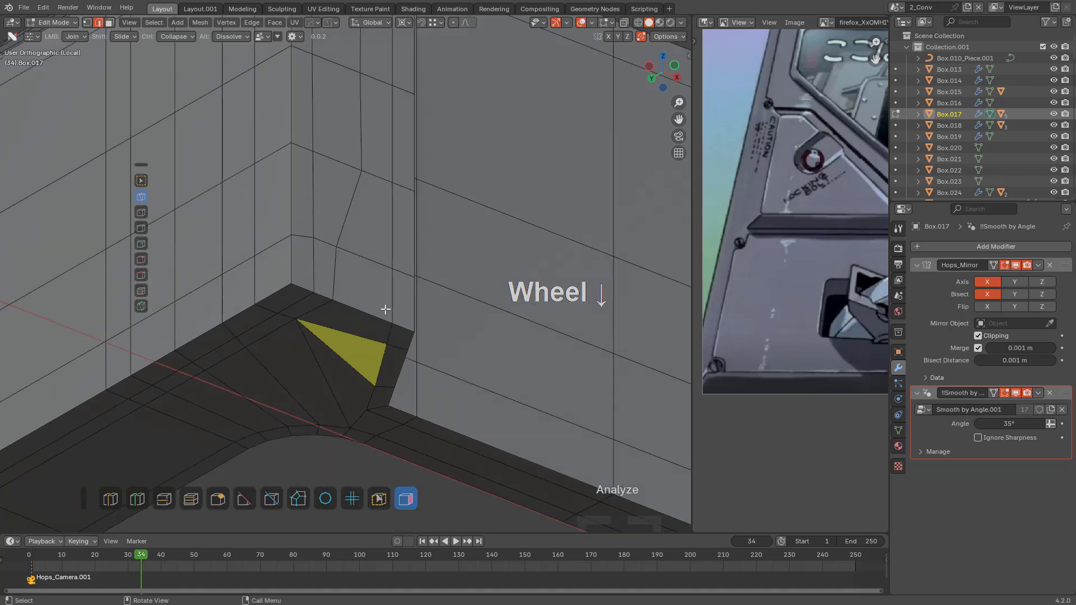
scroll(380, 308, up, 2)
key(g)
key(g)
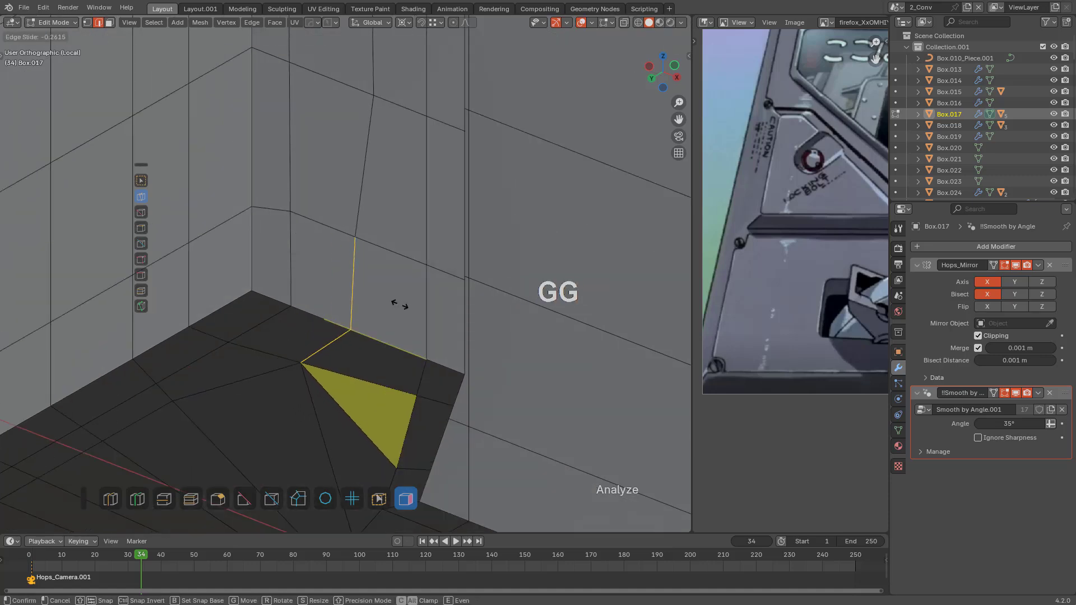
click(410, 307)
Join the two far vertices across the underside corner faces and dissolve the inner edge next to the triangle
scroll(409, 307, down, 2)
shift+middle_drag(409, 308, 440, 227)
scroll(425, 225, up, 1)
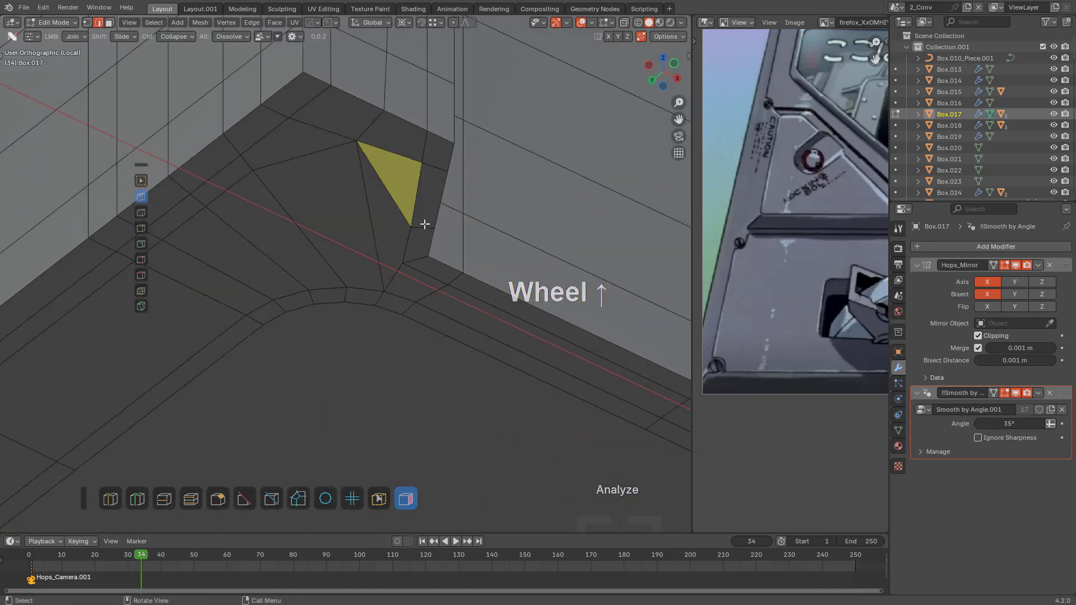
scroll(312, 204, up, 4)
click(317, 160)
drag(563, 243, 578, 259)
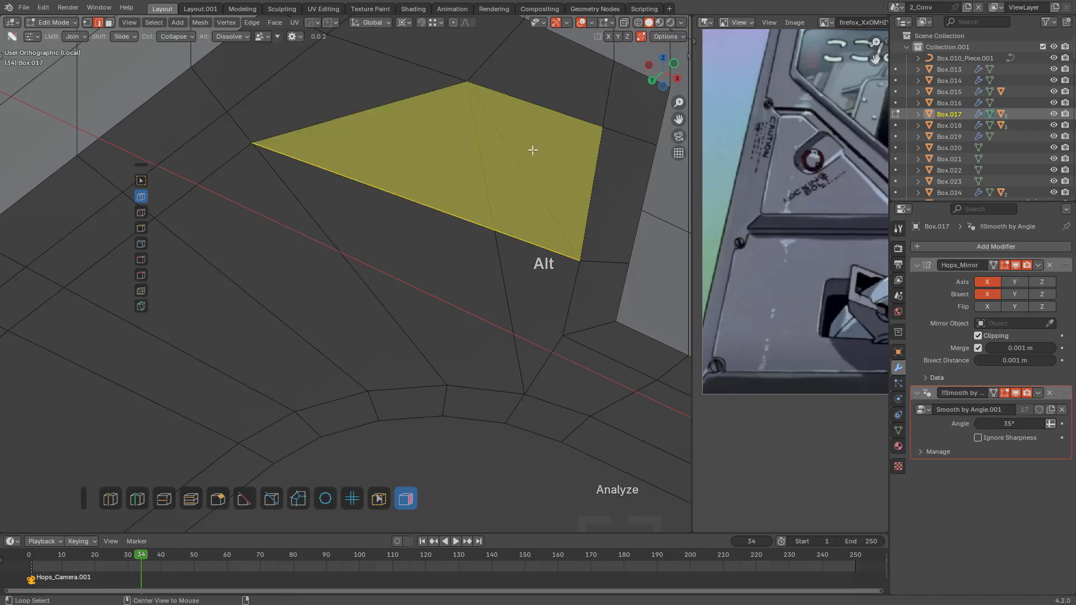
alt+click(497, 171)
scroll(509, 224, down, 4)
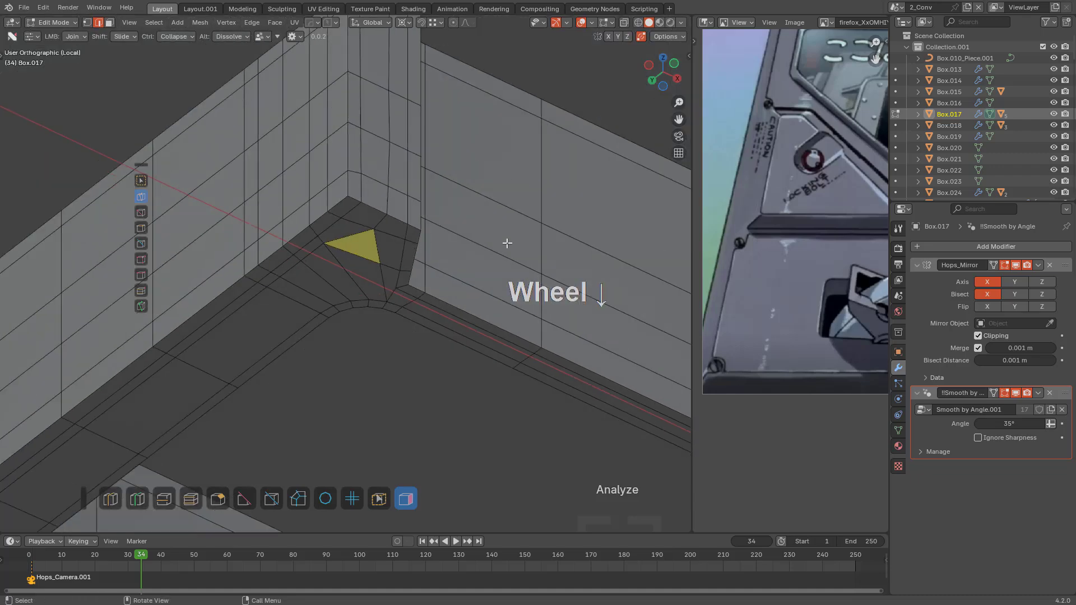
scroll(507, 243, down, 3)
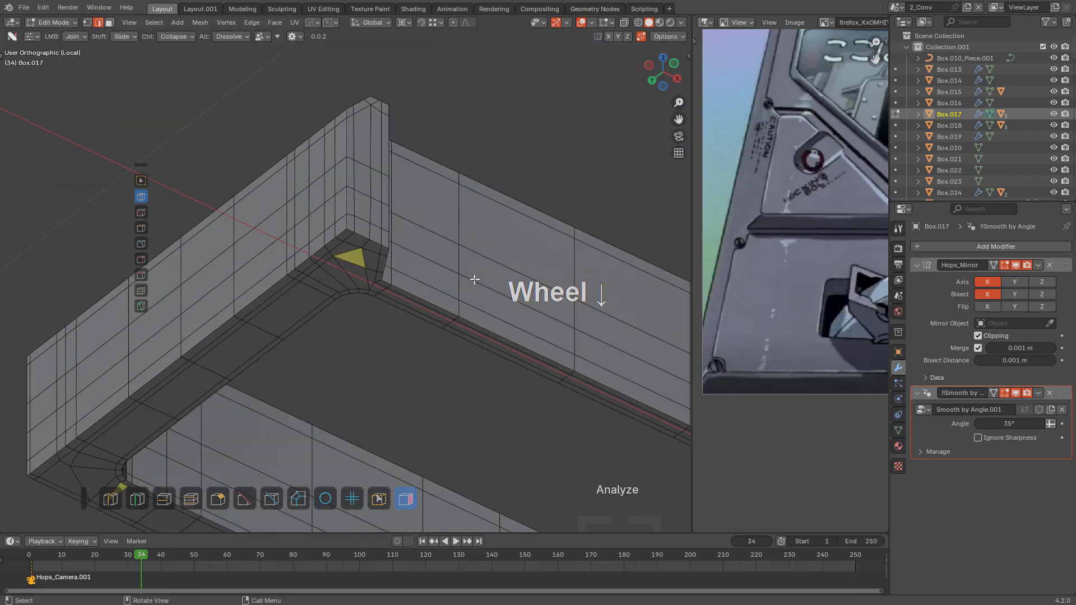
Leave mesh editing on Box.017 and add a Subdivision modifier with viewport level 3
key(Tab)
middle_drag(477, 280, 455, 274)
scroll(377, 331, down, 3)
key(ctrl+1)
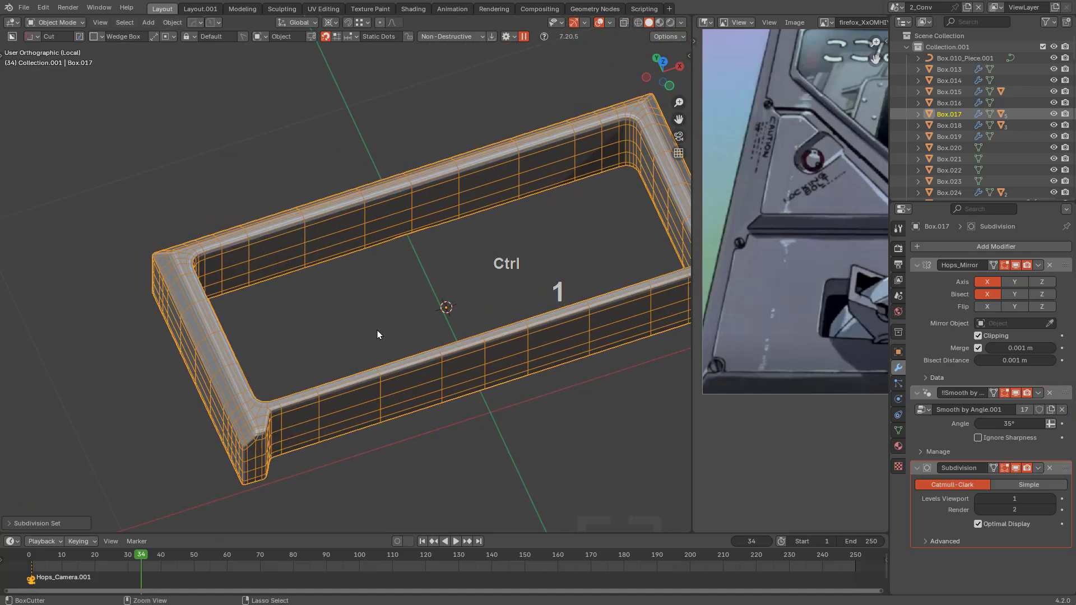
key(ctrl+3)
scroll(336, 331, up, 4)
shift+middle_drag(336, 331, 351, 280)
Leave the frame's local view and isolate panel Box.018 in its own local view
key(Tab)
key(KP_Divide)
click(365, 242)
key(KP_Divide)
scroll(425, 270, up, 2)
key(KP_Divide)
scroll(404, 279, up, 1)
scroll(354, 298, up, 2)
key(KP_Divide)
Apply Box.018's modifiers to its mesh and remove its edge markings with Clear Sharps
key(ctrl+a)
click(335, 285)
scroll(400, 251, up, 3)
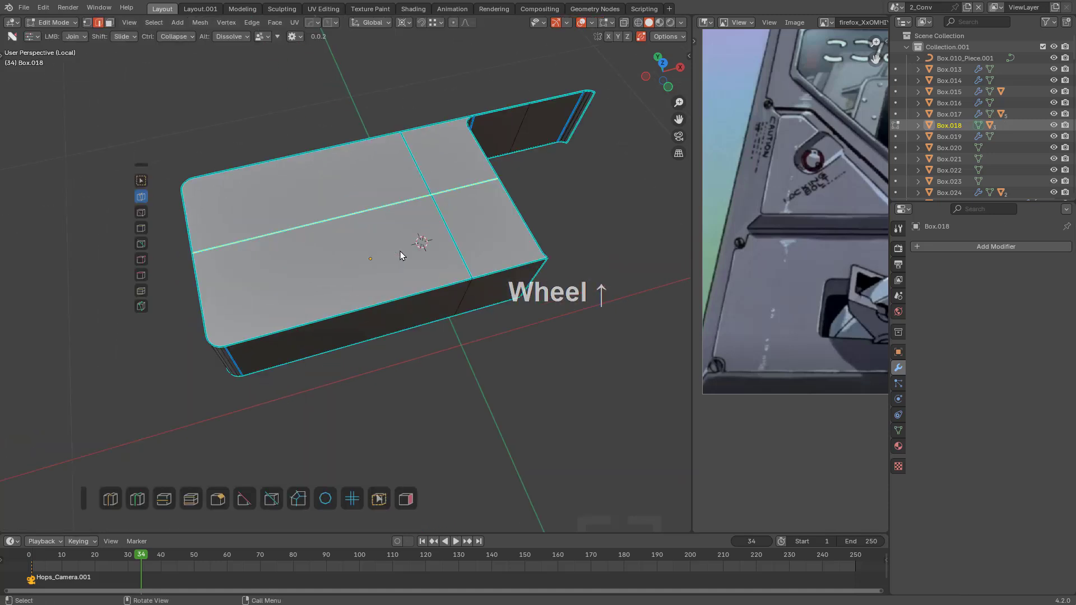
key(q)
mouse_move(400, 251)
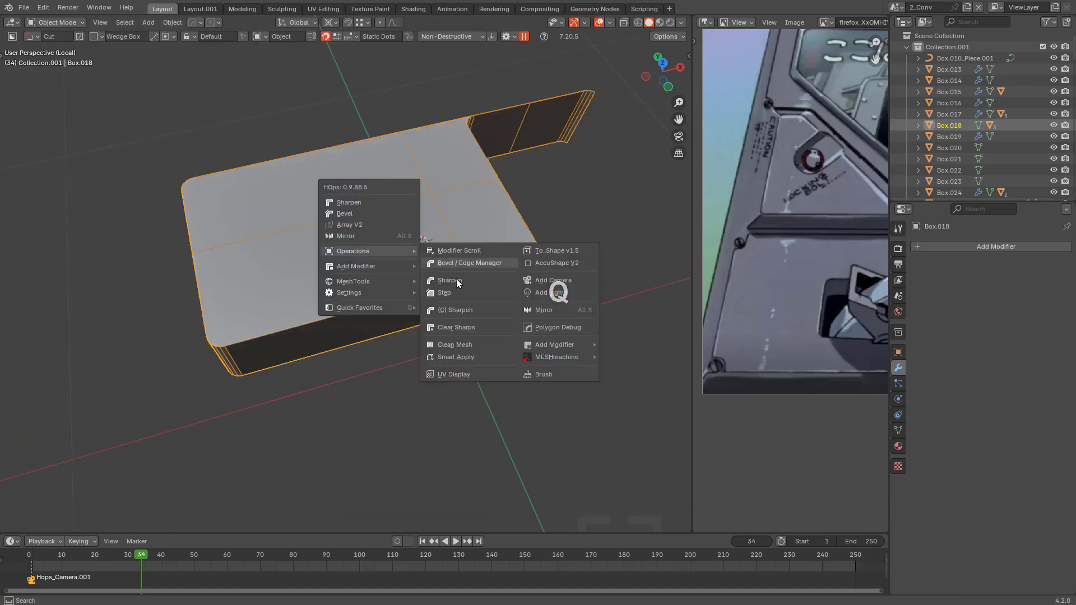
click(466, 328)
Set Box.018's origin midway between the two opposite vertices of the top's cross edge, and mirror the panel on Y with bisect and flip
key(Tab)
middle_drag(399, 314, 431, 287)
scroll(418, 281, up, 1)
key(1)
click(453, 264)
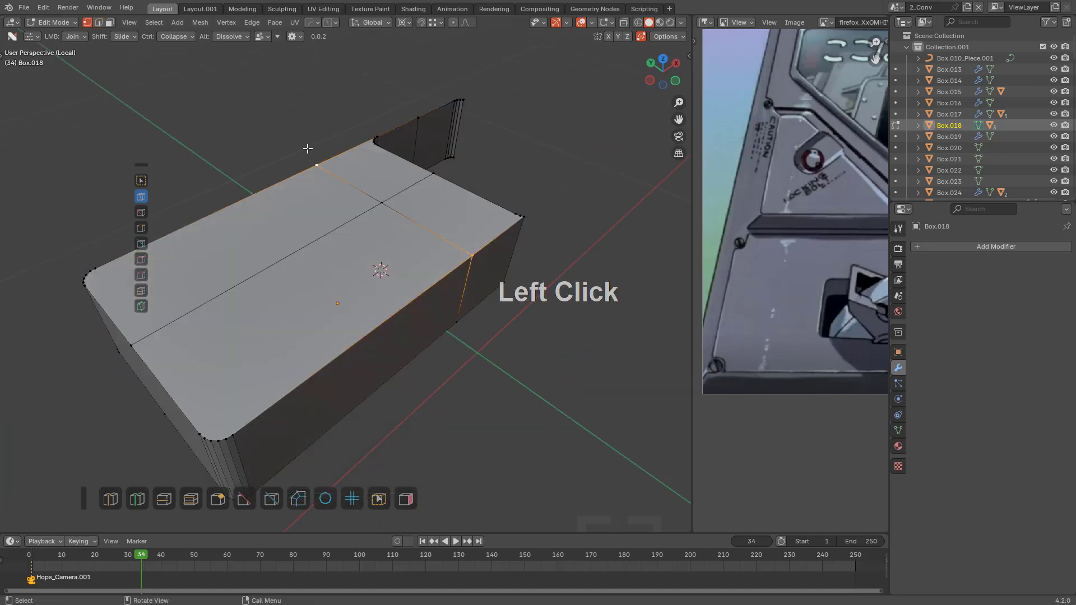
key(shift+s)
click(330, 213)
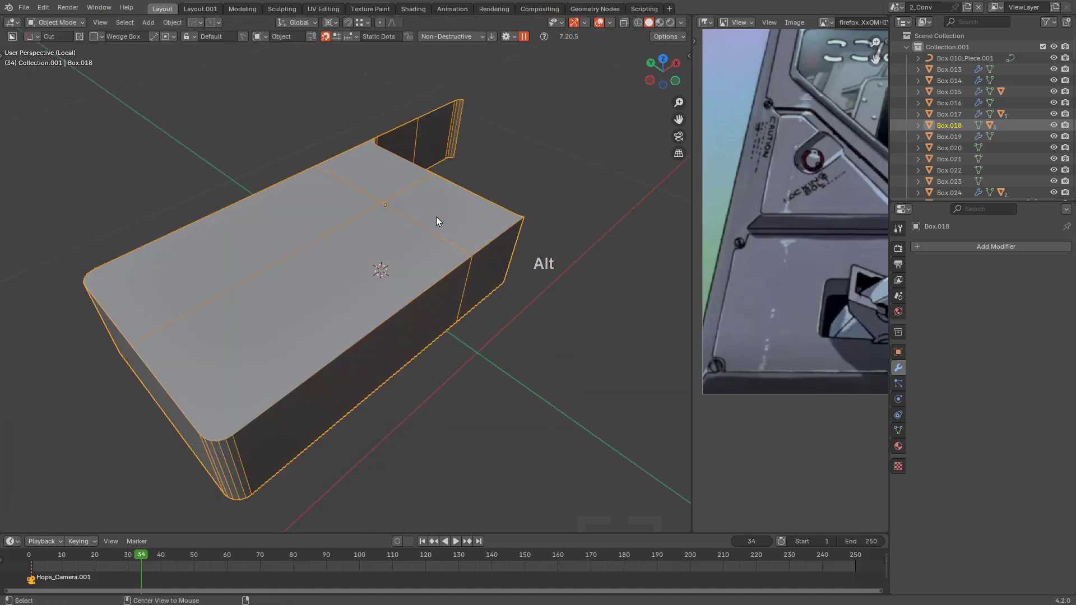
key(alt+x)
click(446, 241)
Bevel the cross edge loop into three evenly spaced loops reaching close to the straight end, and add a loop cut around the sides near mid-height
middle_drag(446, 241, 392, 269)
scroll(445, 273, up, 5)
key(Tab)
scroll(361, 284, down, 2)
key(ctrl+b)
click(497, 232)
key(alt+a)
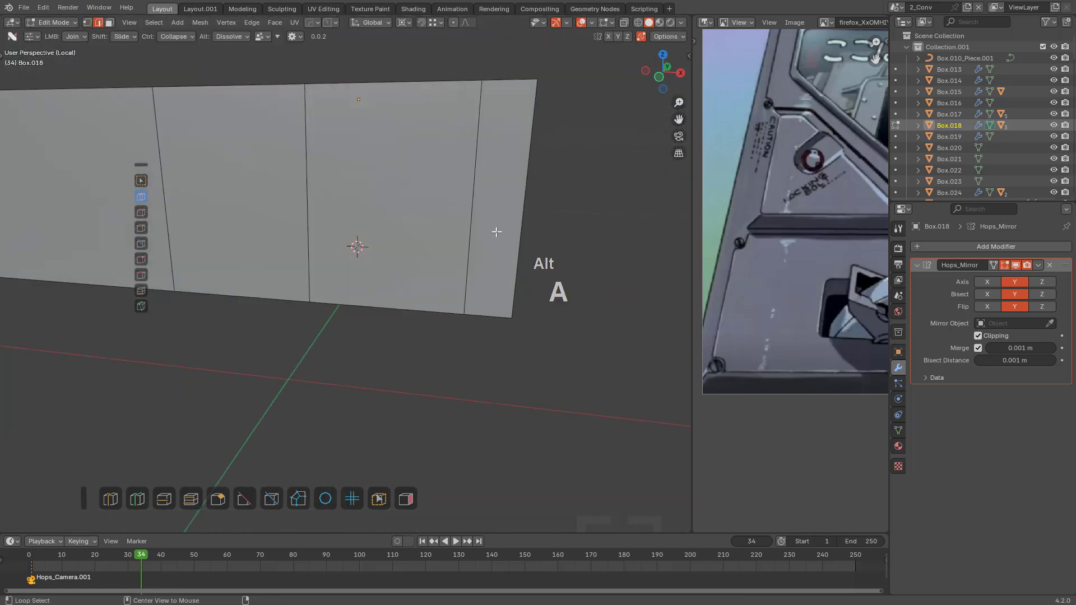
middle_drag(496, 232, 419, 287)
click(317, 357)
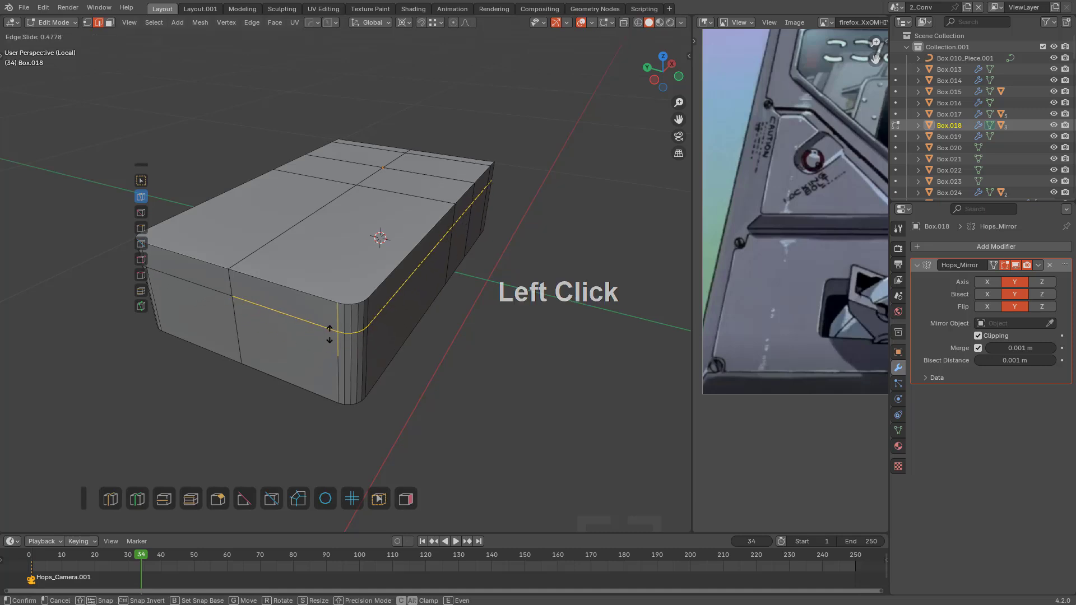
Select all top faces of Box.018 and inset them by about 0.01 m with Boundary off
middle_drag(314, 353, 238, 300)
click(268, 183)
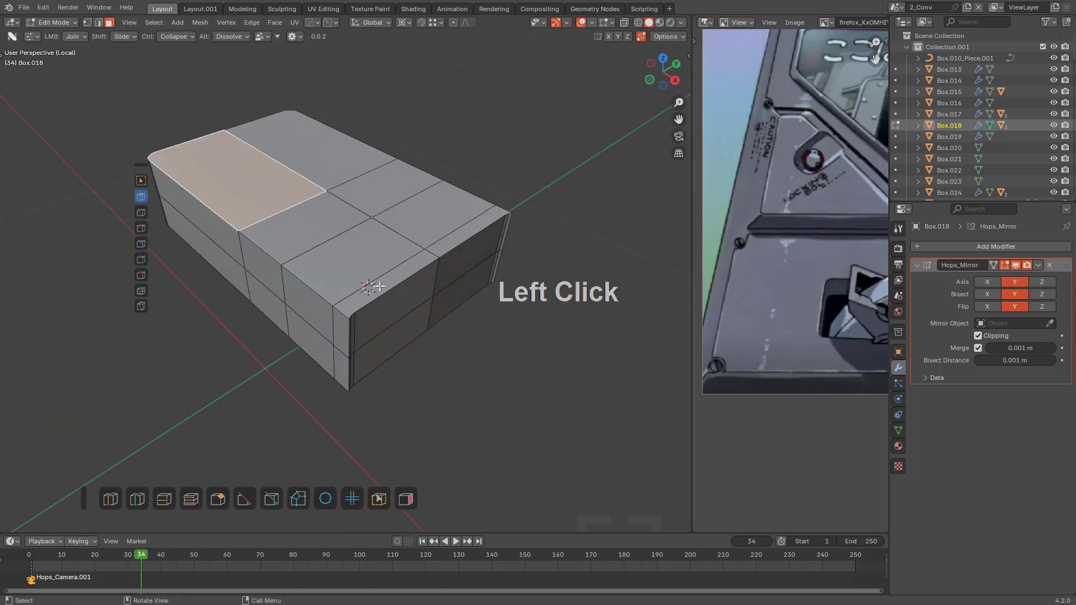
ctrl+click(389, 288)
shift+middle_drag(388, 287, 499, 331)
scroll(372, 288, up, 5)
shift+middle_drag(499, 330, 464, 317)
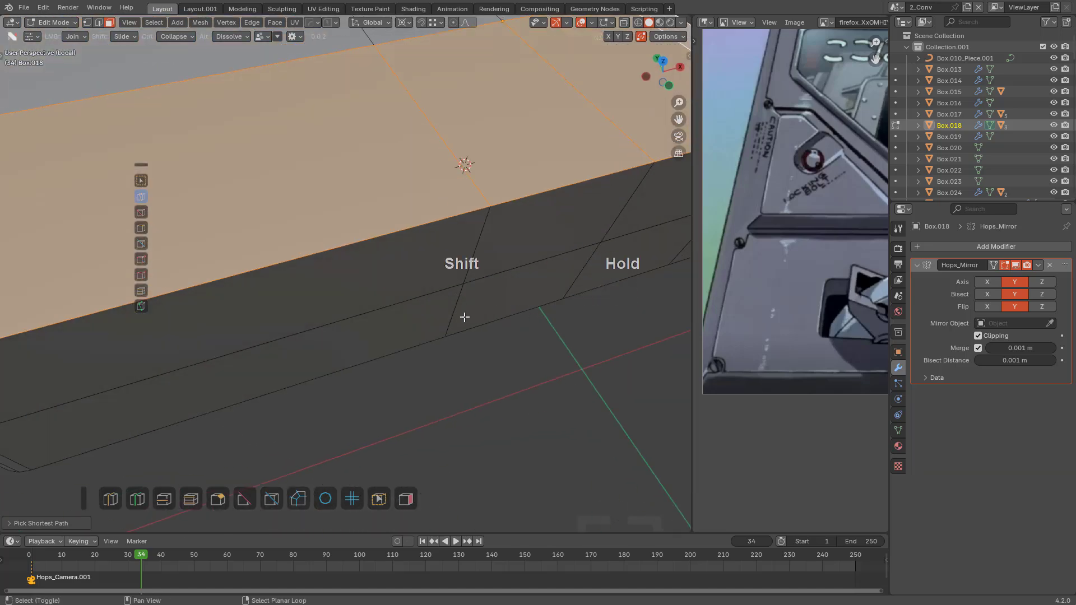
scroll(463, 317, down, 4)
shift+middle_drag(358, 322, 420, 308)
scroll(425, 257, up, 4)
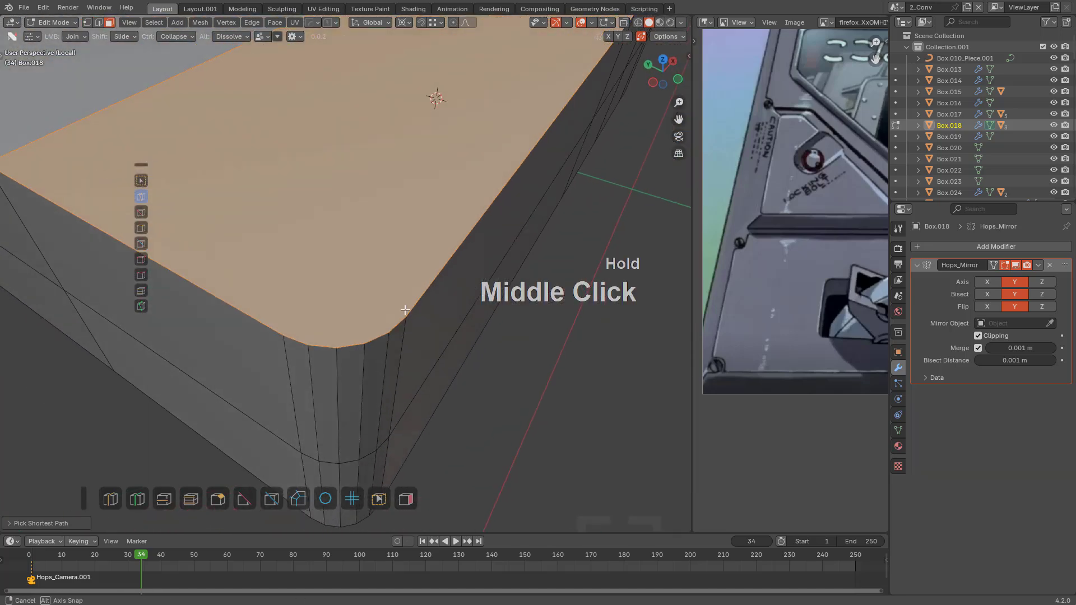
key(i)
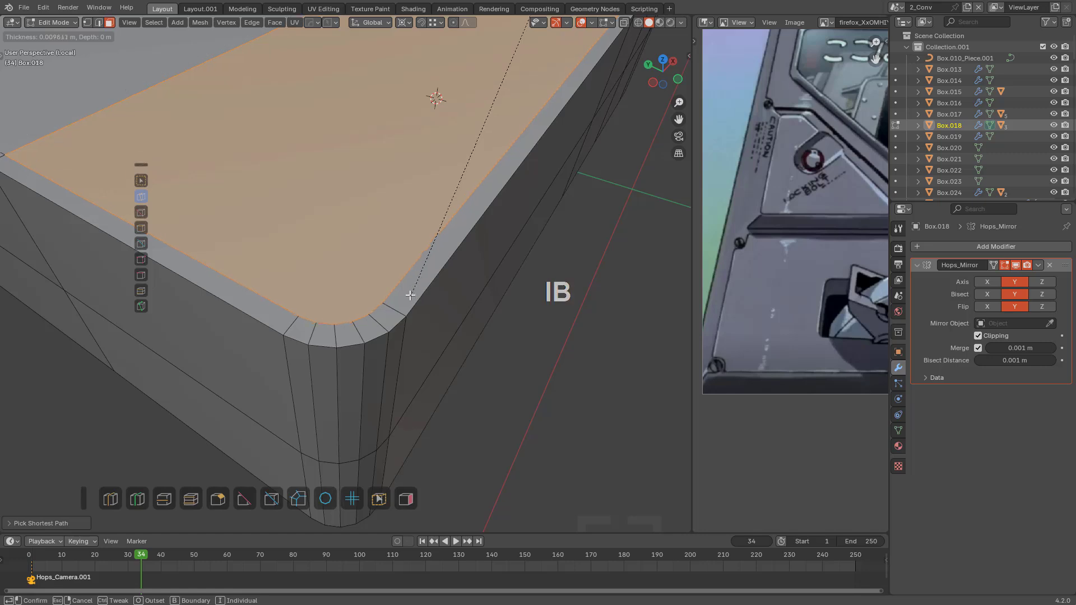
click(409, 290)
key(alt+a)
From the orthographic top view, project a straight cut-through line across the panel just inside the rounded corners
scroll(409, 290, down, 6)
middle_drag(406, 291, 483, 321)
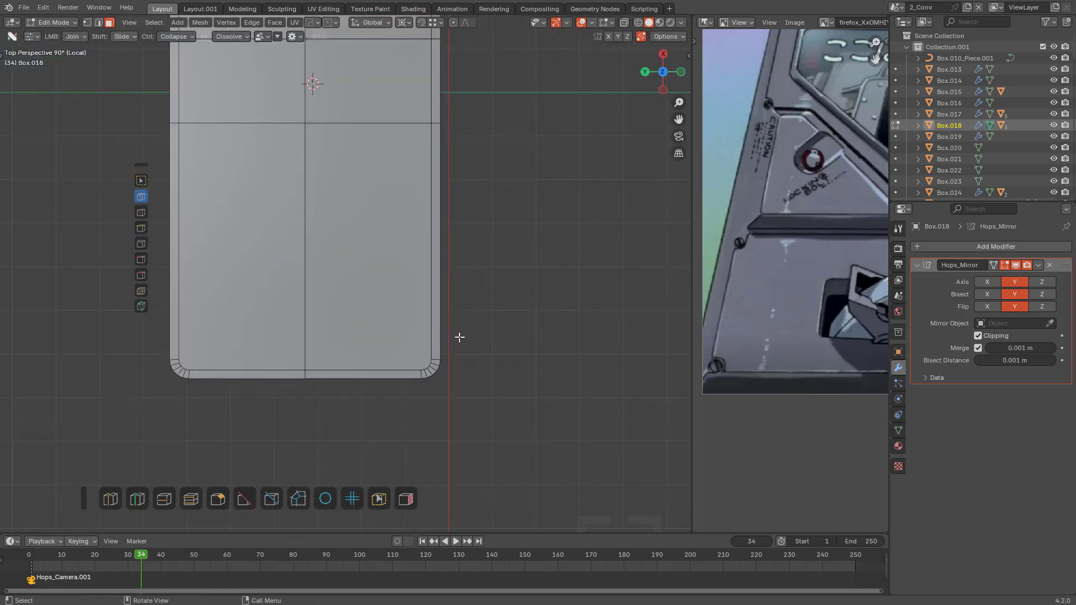
key(KP_5)
click(271, 499)
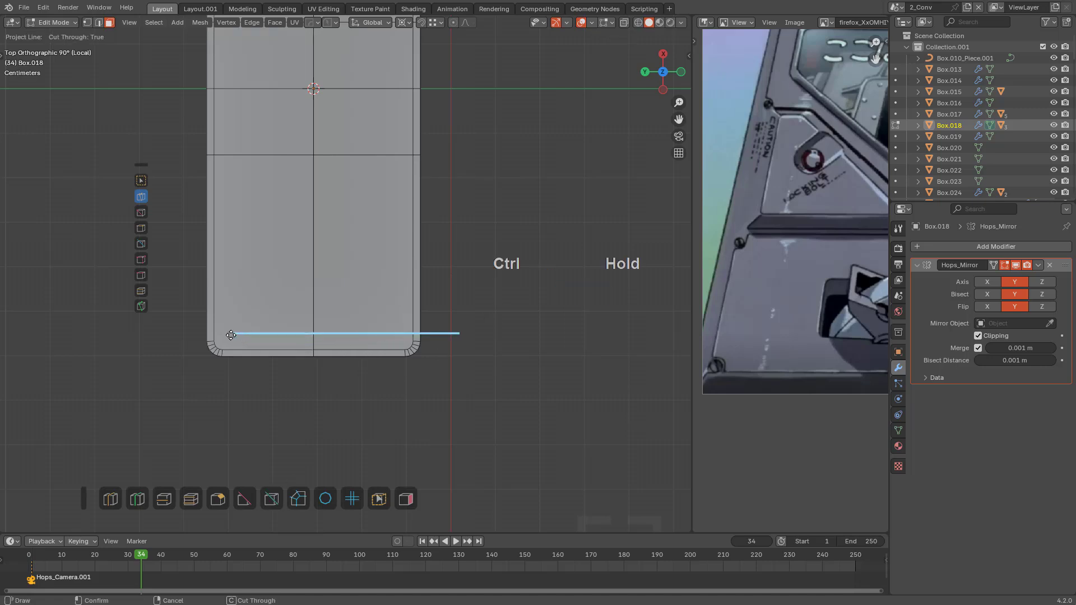
ctrl+drag(184, 333, 183, 333)
shift+middle_drag(444, 368, 420, 416)
scroll(412, 339, up, 3)
scroll(415, 393, down, 4)
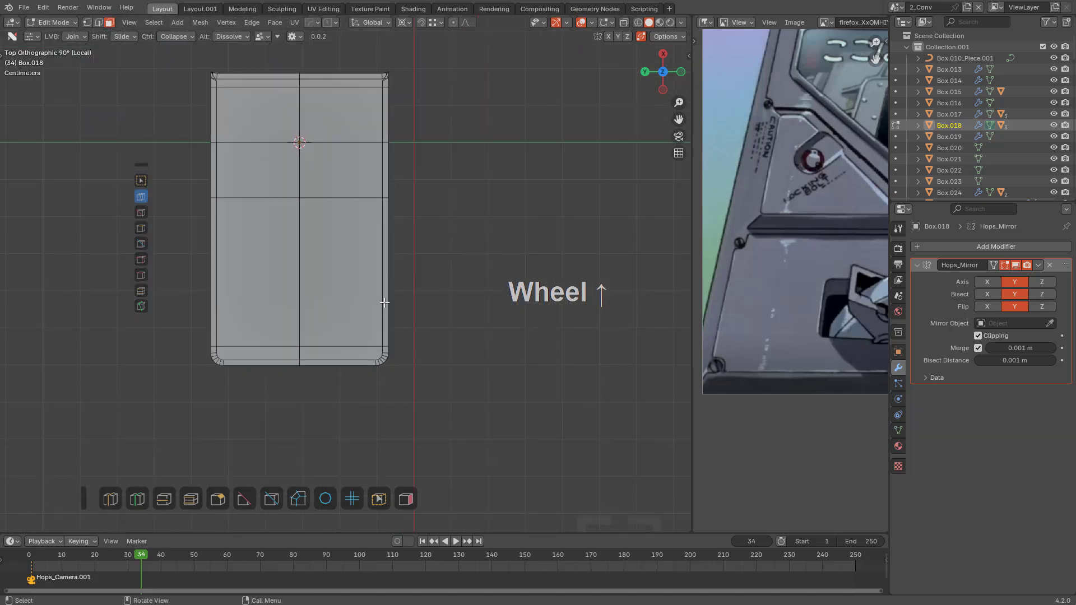
Project two lengthwise cut-through lines across the panel, one just inside the rounded corner and one midway between it and the centreline
shift+middle_drag(338, 96, 336, 117)
click(282, 499)
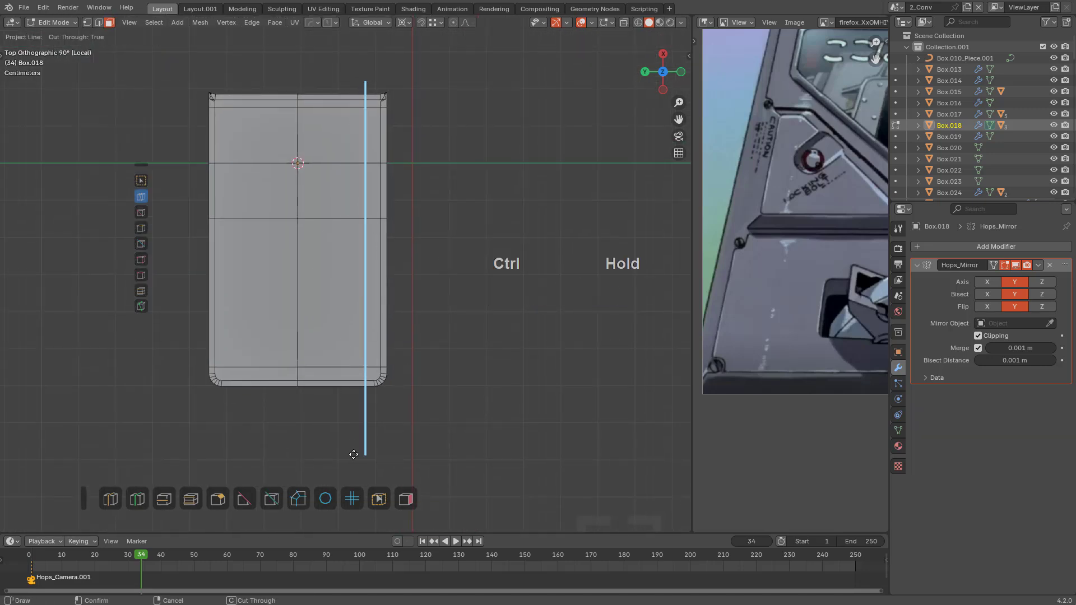
ctrl+drag(354, 454, 353, 454)
click(271, 499)
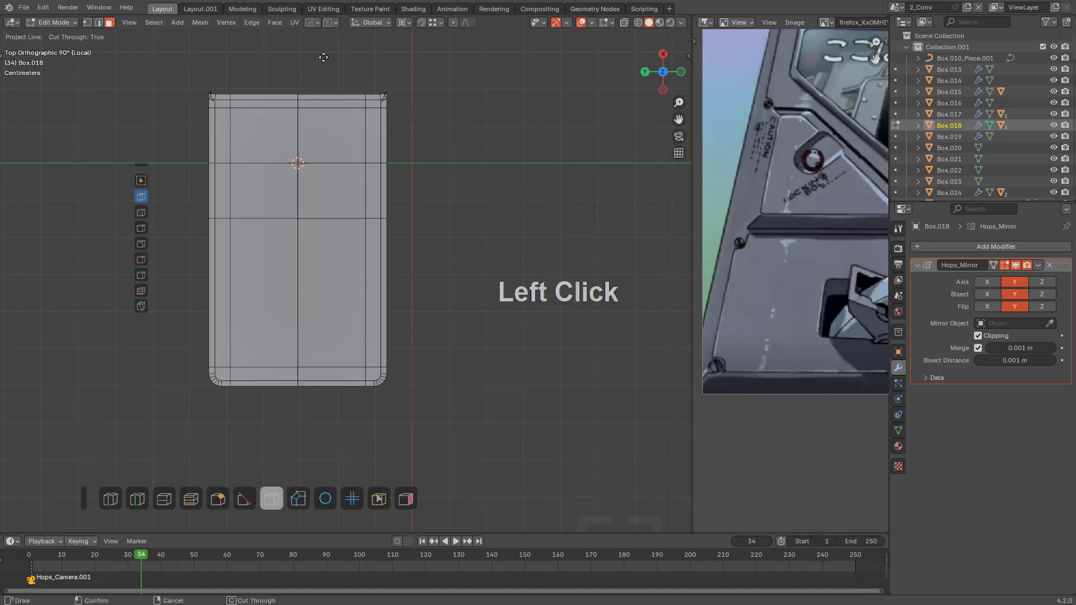
ctrl+drag(336, 413, 336, 442)
scroll(392, 426, up, 3)
key(alt+a)
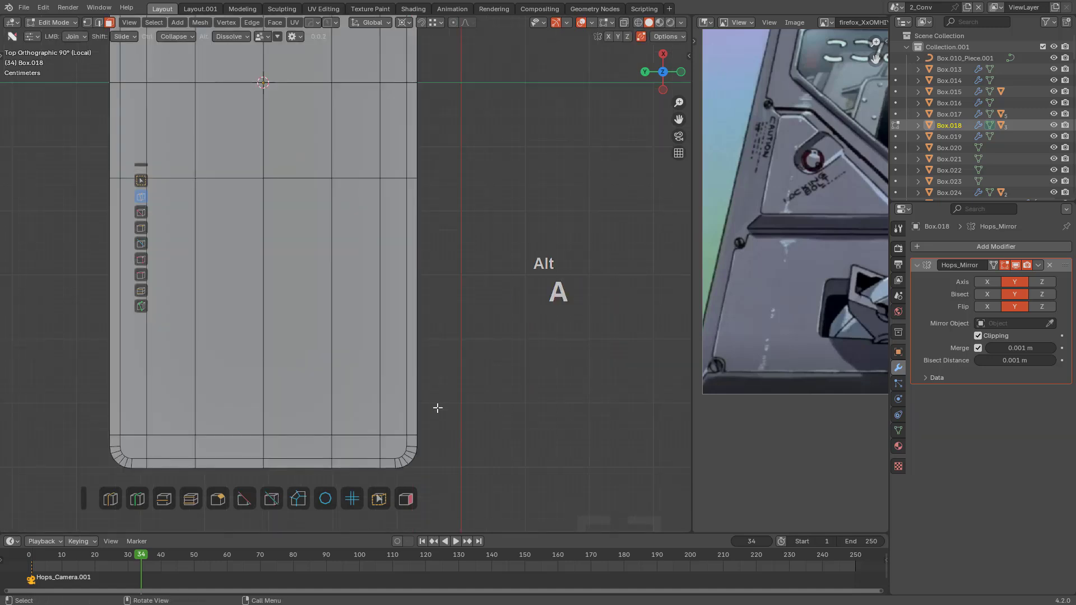
Enable Multi Join and join the selected inset vertices of the rounded corner to the adjacent inner grid vertex on the top face
middle_drag(437, 409, 425, 326)
scroll(426, 327, up, 6)
scroll(422, 305, up, 2)
key(1)
shift+middle_drag(401, 216, 413, 306)
scroll(413, 306, up, 2)
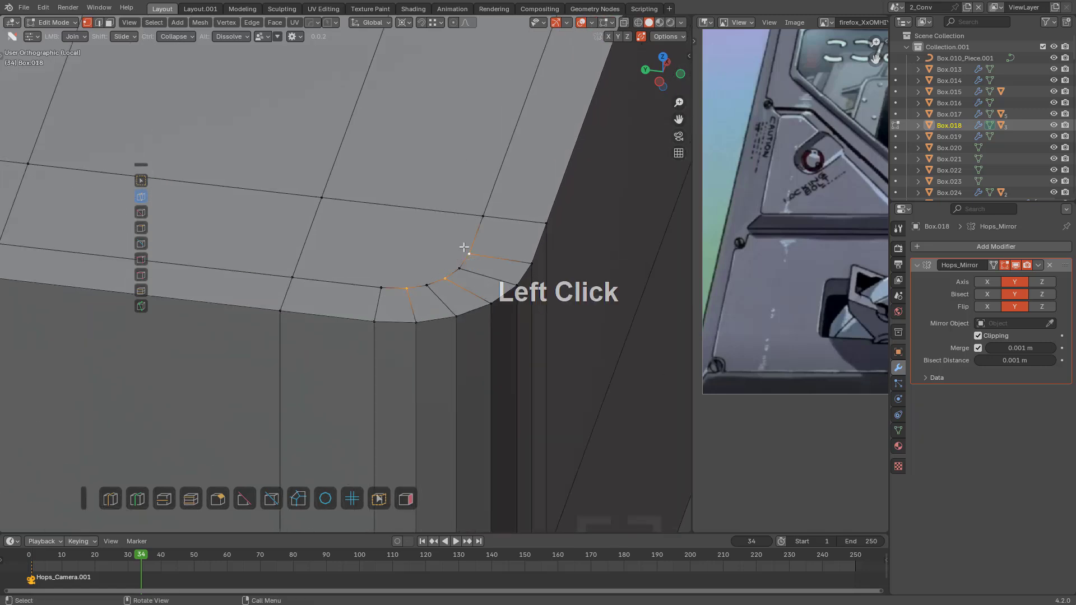
key(d)
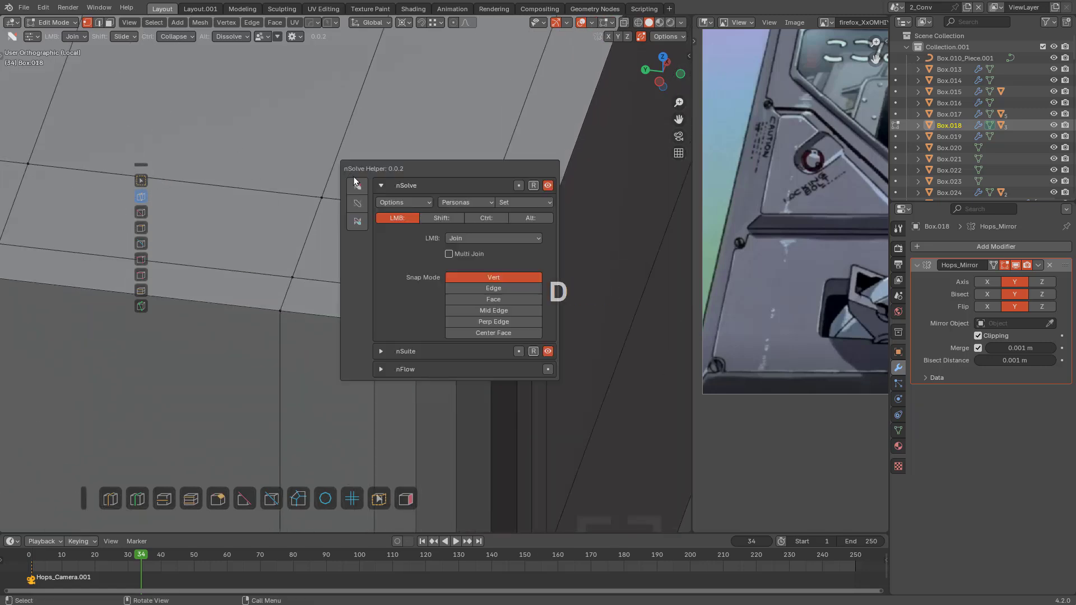
click(462, 256)
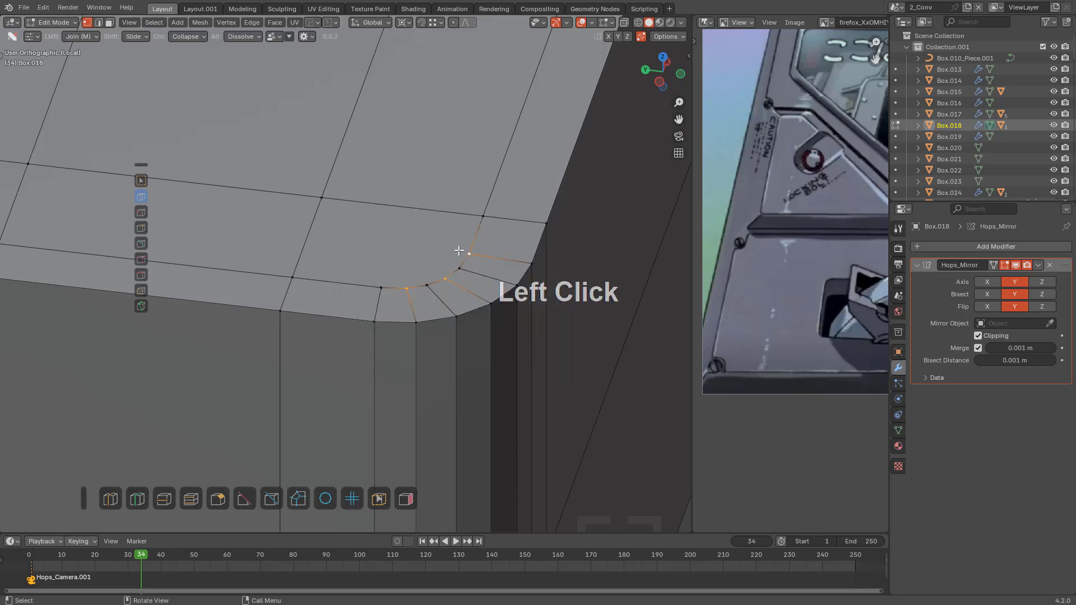
drag(458, 251, 330, 200)
key(alt+a)
Dissolve the surplus edges around the panel's rounded corner
middle_drag(468, 306, 417, 284)
scroll(367, 355, down, 3)
scroll(501, 229, down, 3)
key(2)
scroll(358, 291, up, 2)
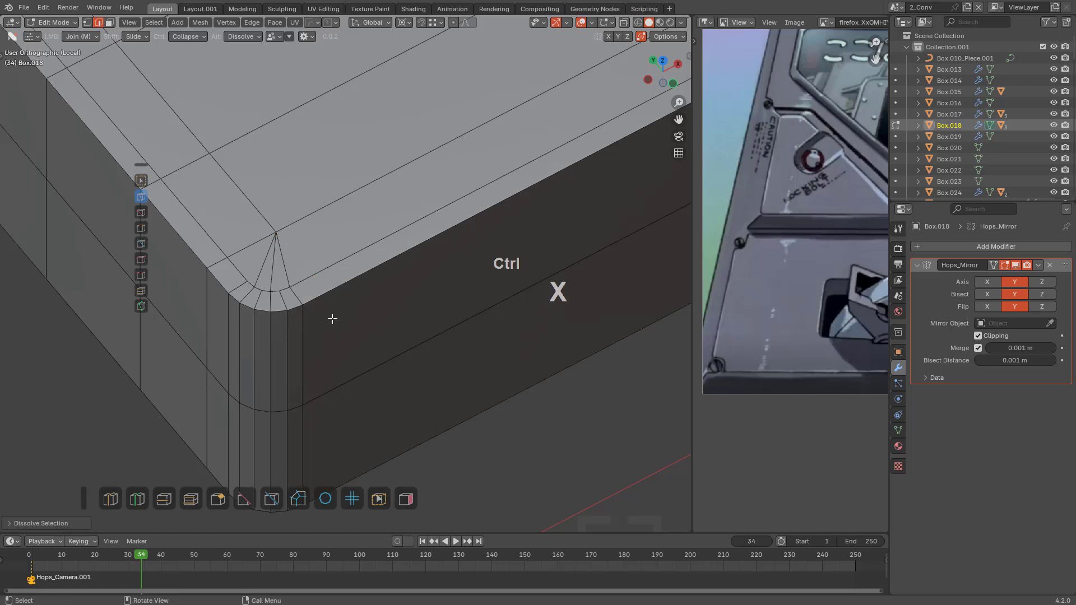
Slide the inset vertex where the rounded corner meets the straight edge into line with the vertical side edge
key(1)
middle_drag(332, 318, 300, 317)
scroll(393, 217, up, 3)
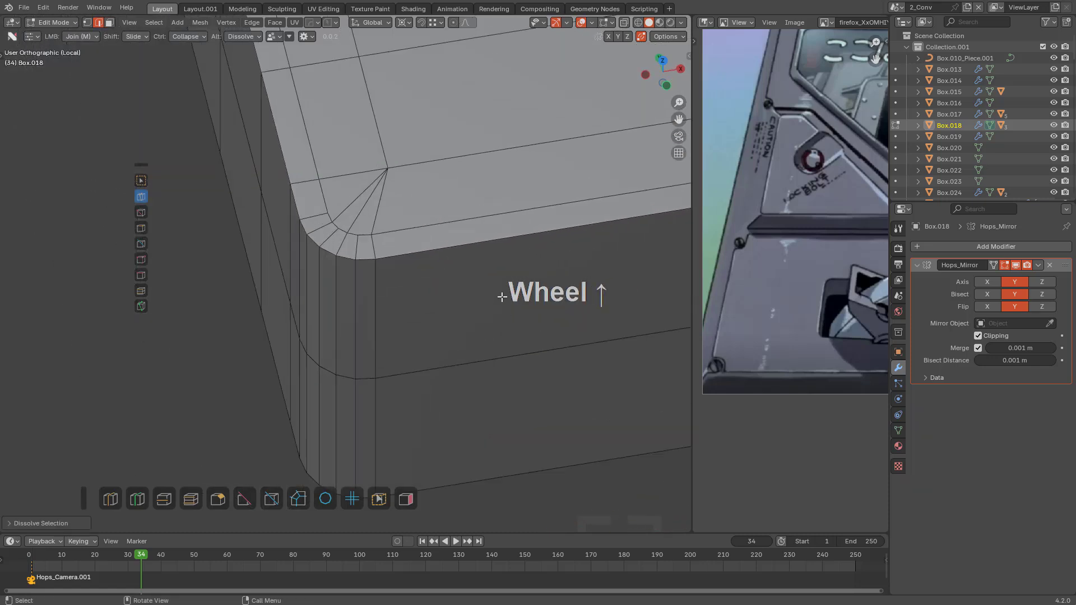
click(393, 227)
key(g)
key(g)
key(g)
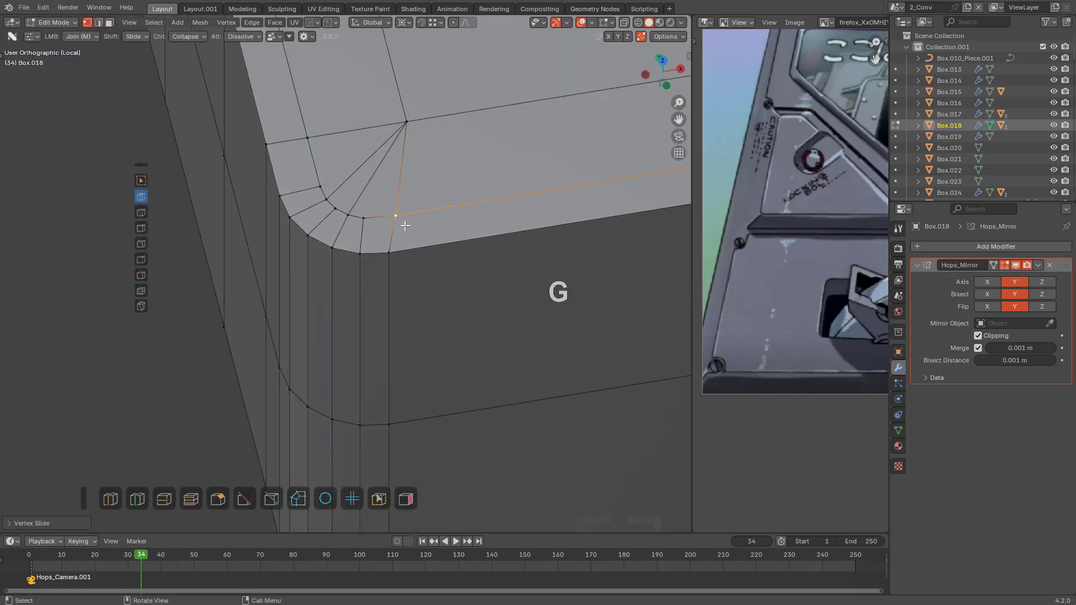
key(g)
click(392, 225)
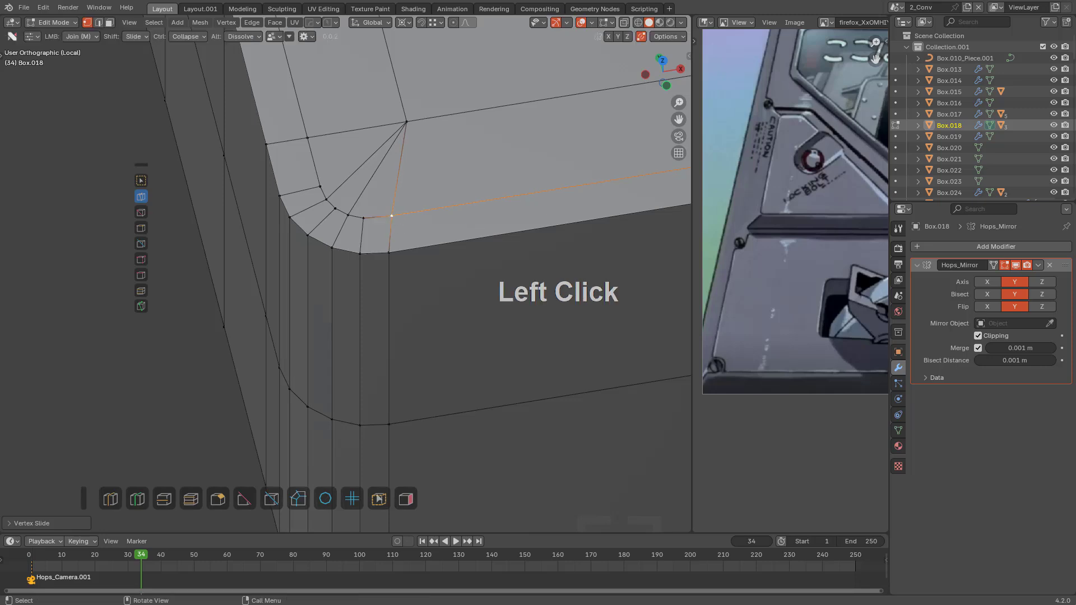
Add a loop cut across the panel and edge-slide it evenly to just beside the rounded corner, following the corner-side edge
click(525, 209)
right_click(319, 257)
scroll(499, 257, down, 3)
key(g)
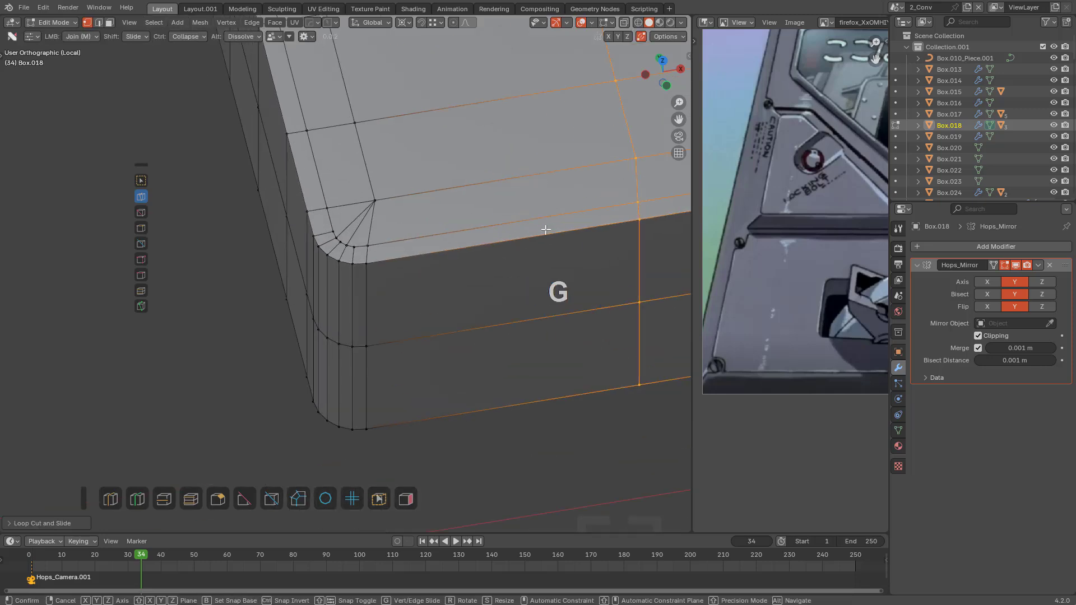
key(g)
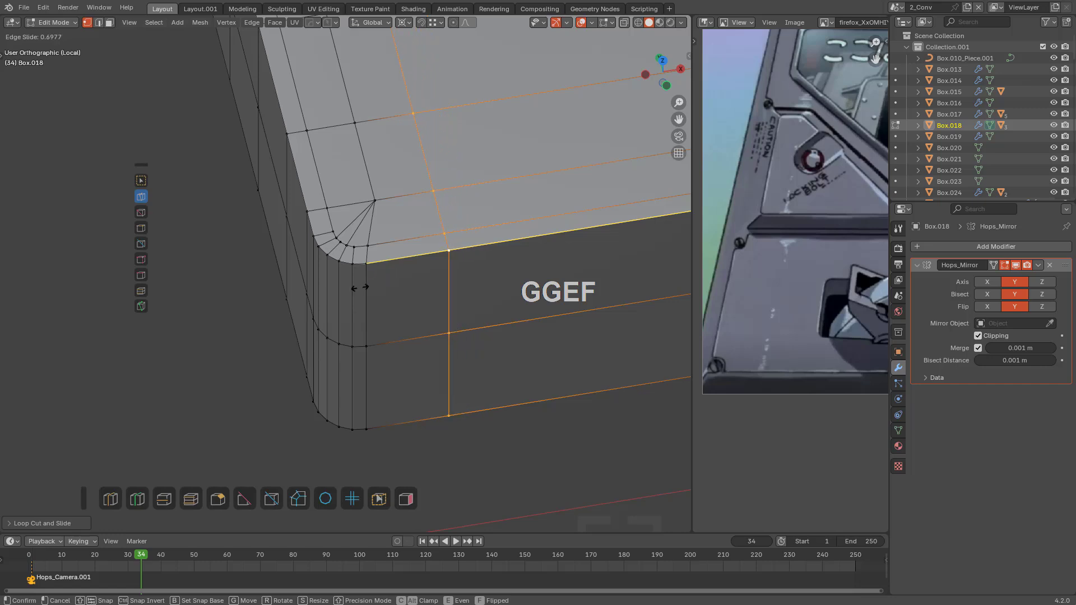
click(382, 282)
key(alt+a)
key(ctrl+z)
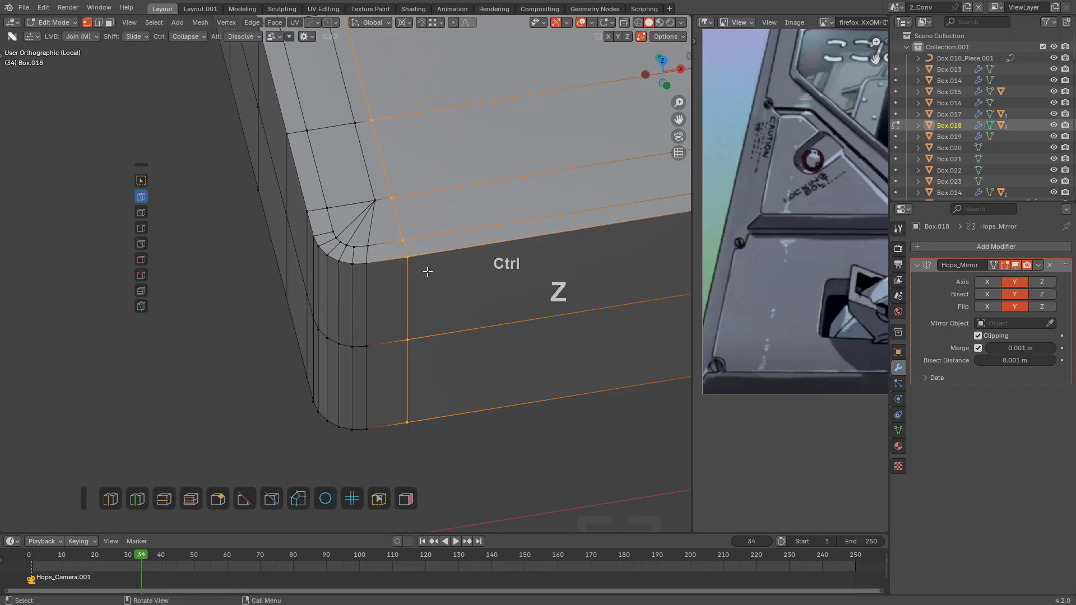
Move the new edge loop along X slightly away from the rounded corner
key(g)
key(y)
key(x)
click(478, 264)
key(Tab)
shift+middle_drag(479, 264, 358, 370)
scroll(429, 364, down, 6)
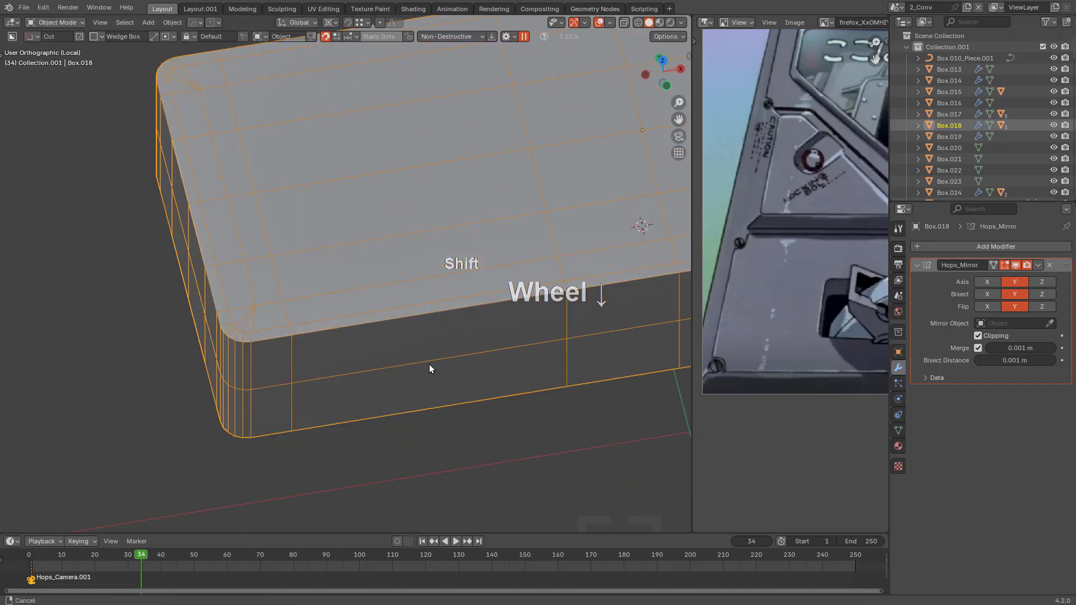
Slide the overlapping inset vertices at the straight-end corner so that they meet at a single point
key(Tab)
middle_drag(513, 313, 397, 318)
scroll(395, 314, up, 2)
shift+middle_drag(395, 307, 353, 306)
scroll(370, 291, up, 3)
scroll(352, 306, up, 2)
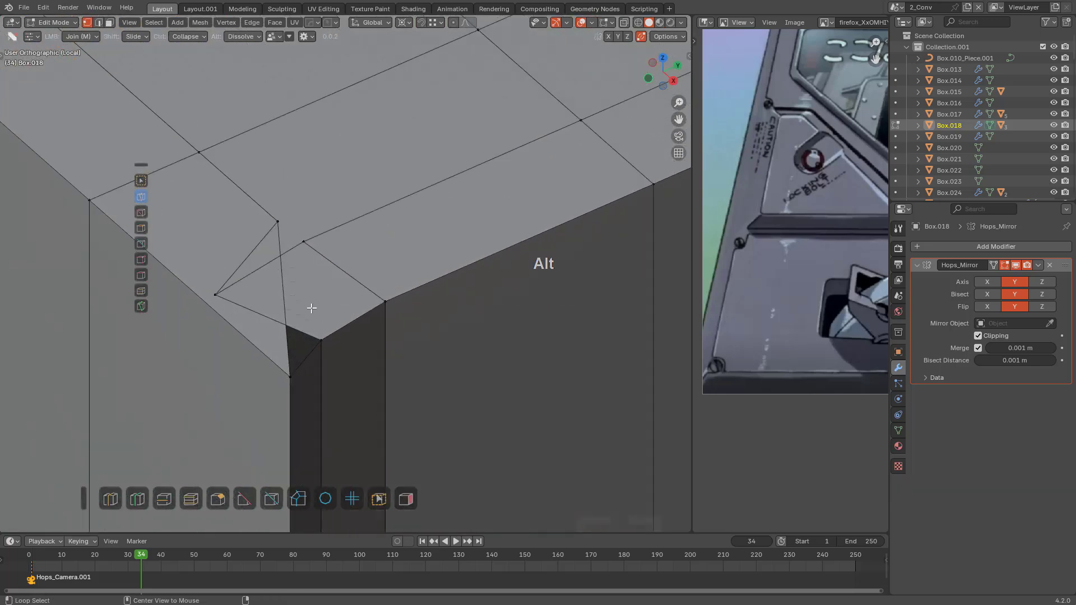
key(alt+z)
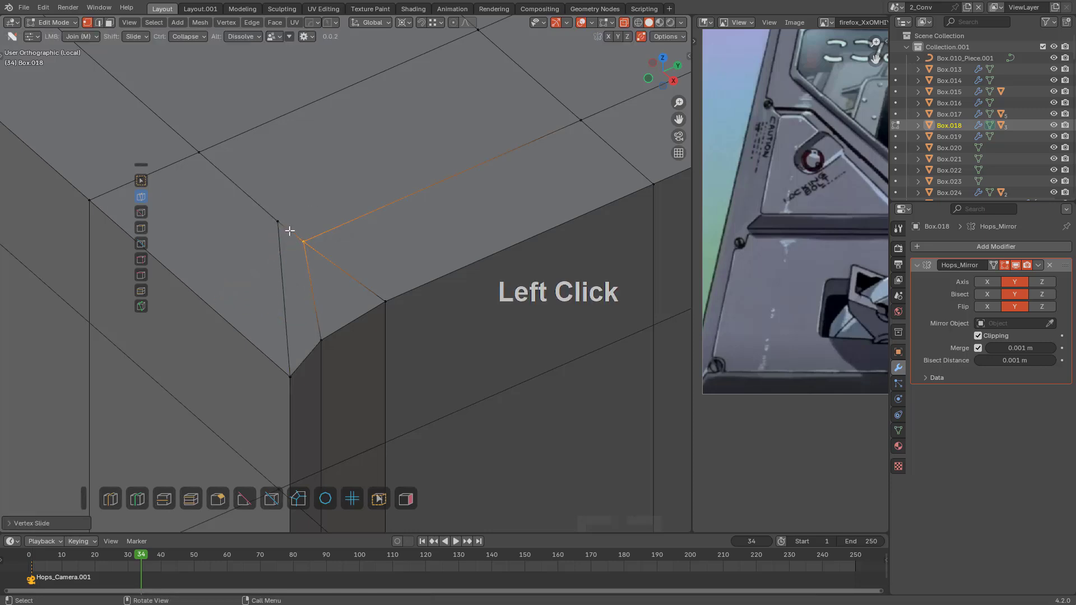
key(alt+z)
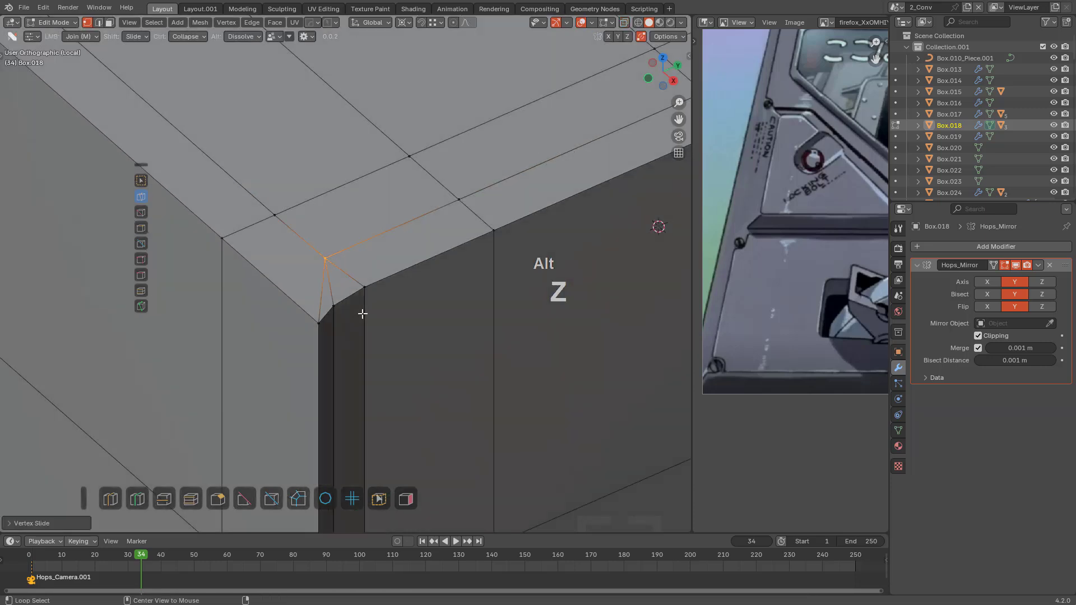
Add a loop cut parallel to the panel's straight end, close to the corner on the long side
scroll(364, 313, up, 2)
middle_drag(365, 312, 408, 261)
scroll(339, 228, up, 1)
key(ctrl+r)
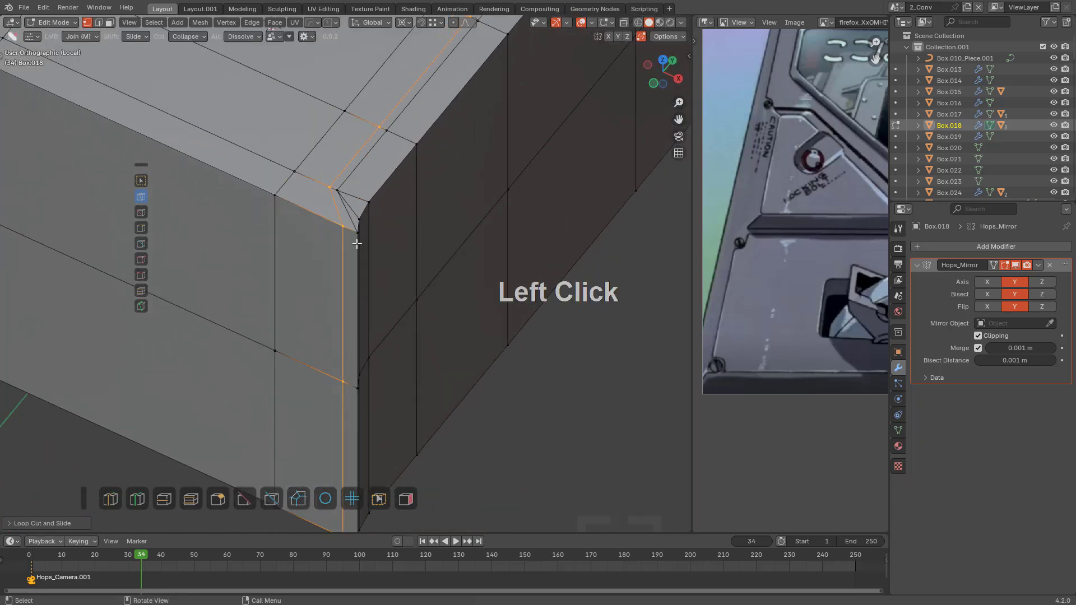
Slide the new loop's top vertices onto the inset edge along the straight end, starting at the corner
drag(369, 187, 369, 188)
shift+middle_drag(369, 189, 351, 193)
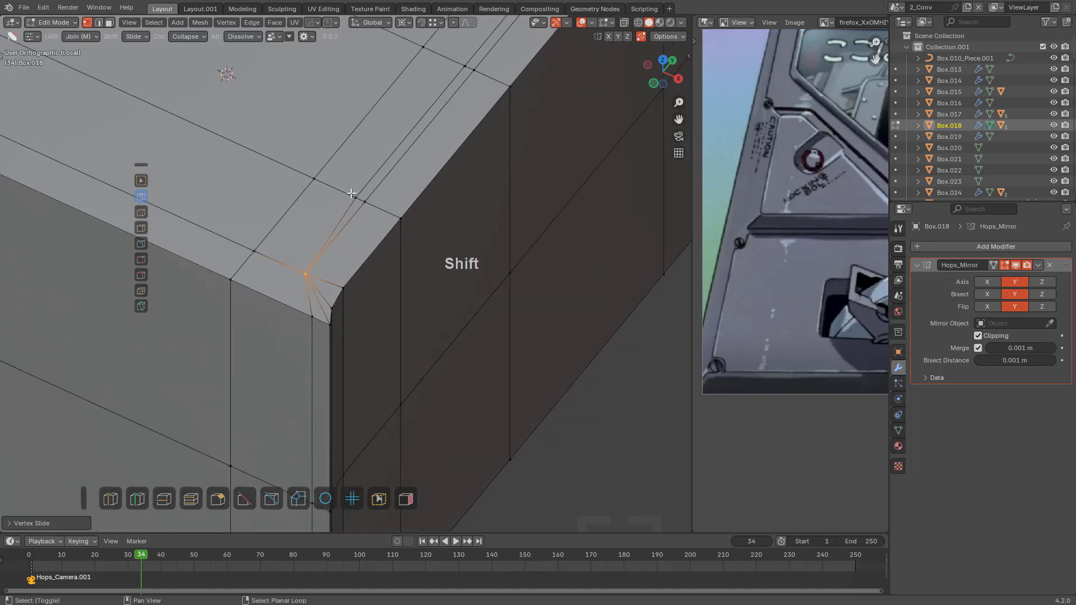
shift+middle_drag(477, 29, 479, 110)
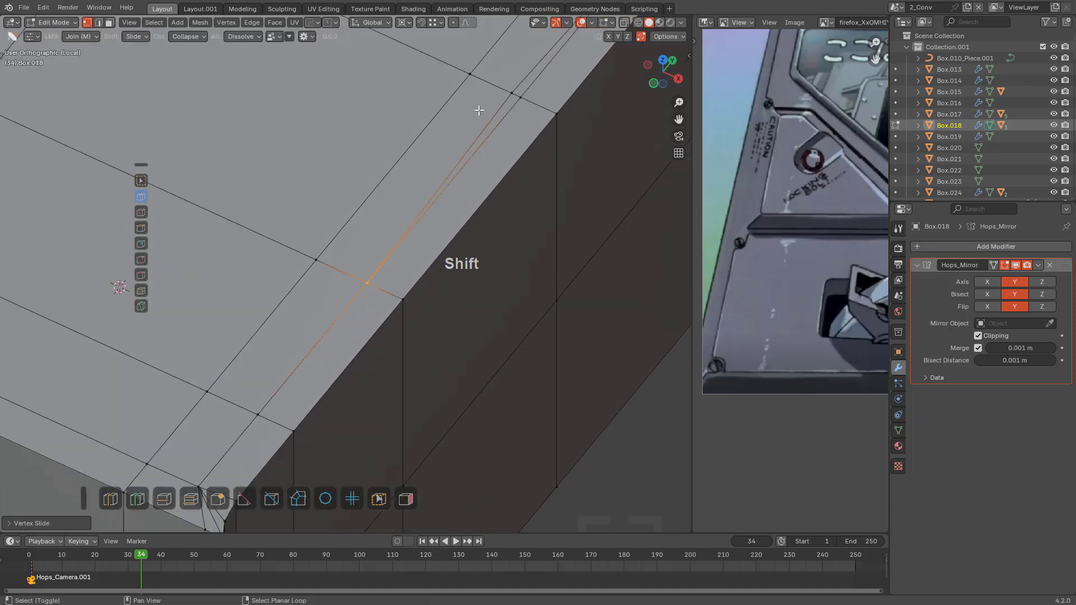
click(555, 134)
scroll(480, 192, down, 4)
scroll(451, 242, up, 5)
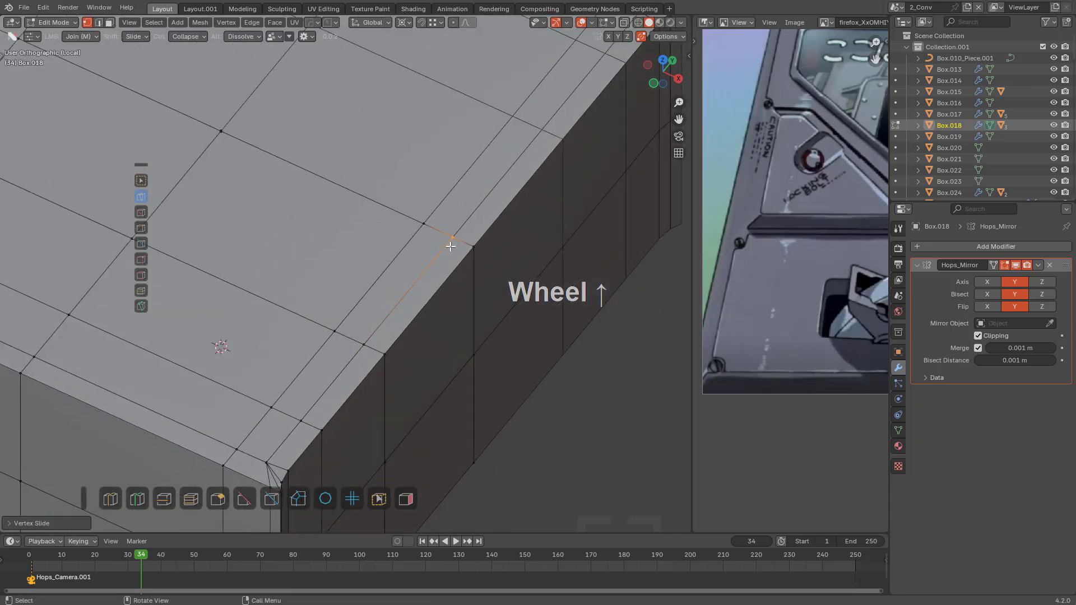
right_click(583, 192)
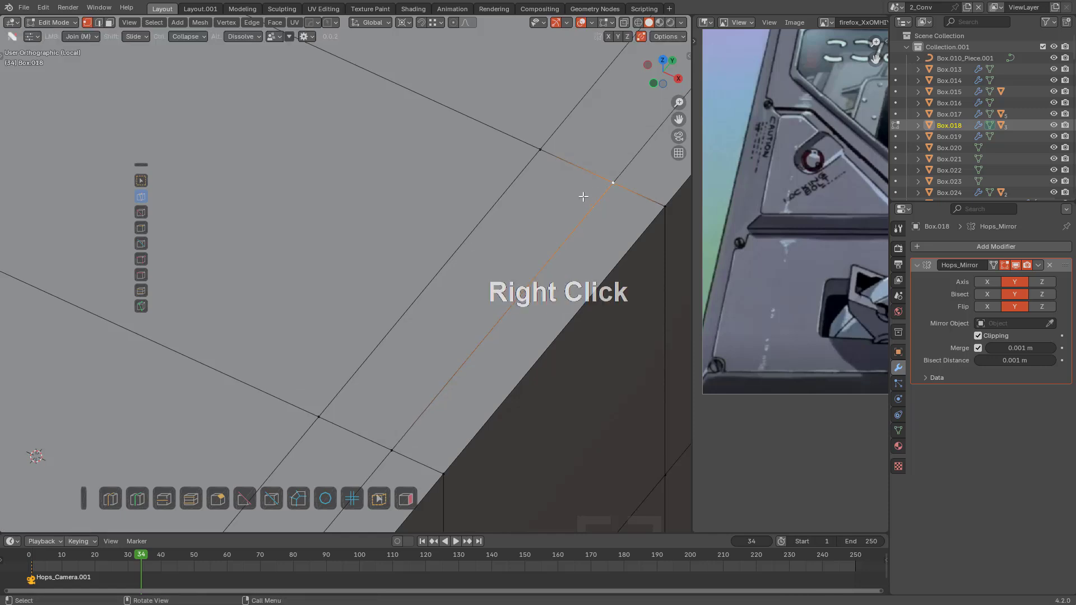
shift+middle_drag(584, 192, 230, 226)
scroll(291, 300, up, 2)
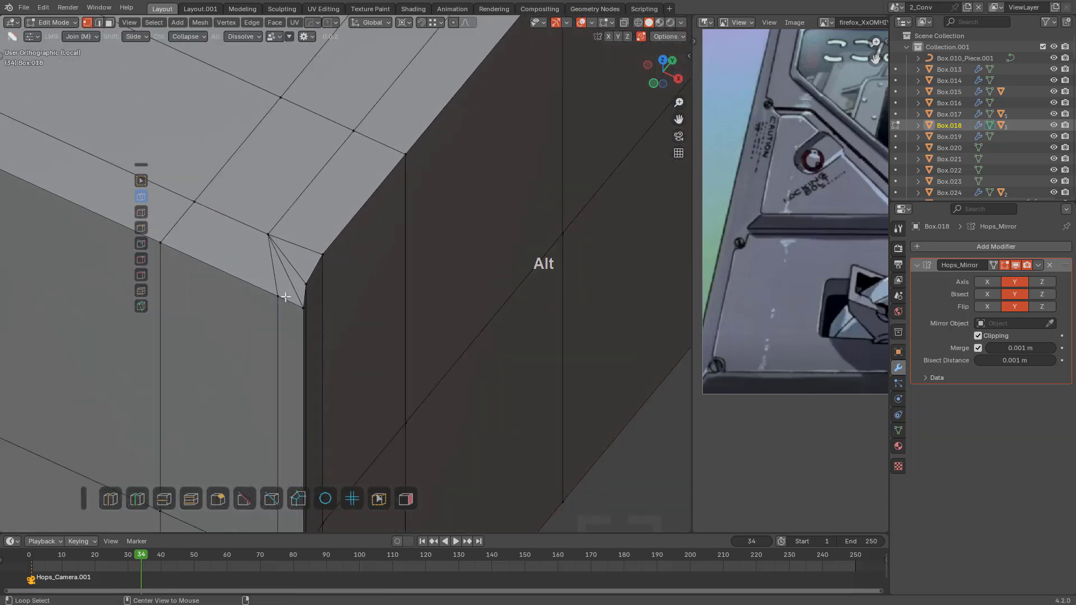
Straighten the inset line along the straight end by sliding its vertices and the uneven edge segment parallel to the border
scroll(290, 286, down, 2)
middle_drag(331, 308, 302, 312)
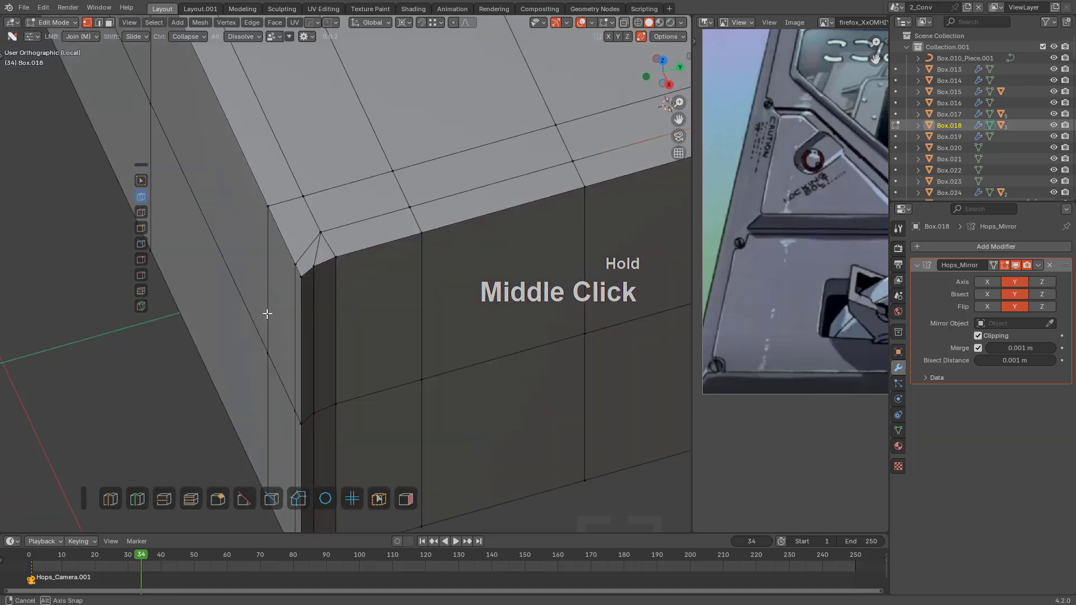
scroll(348, 272, up, 2)
middle_drag(348, 272, 535, 173)
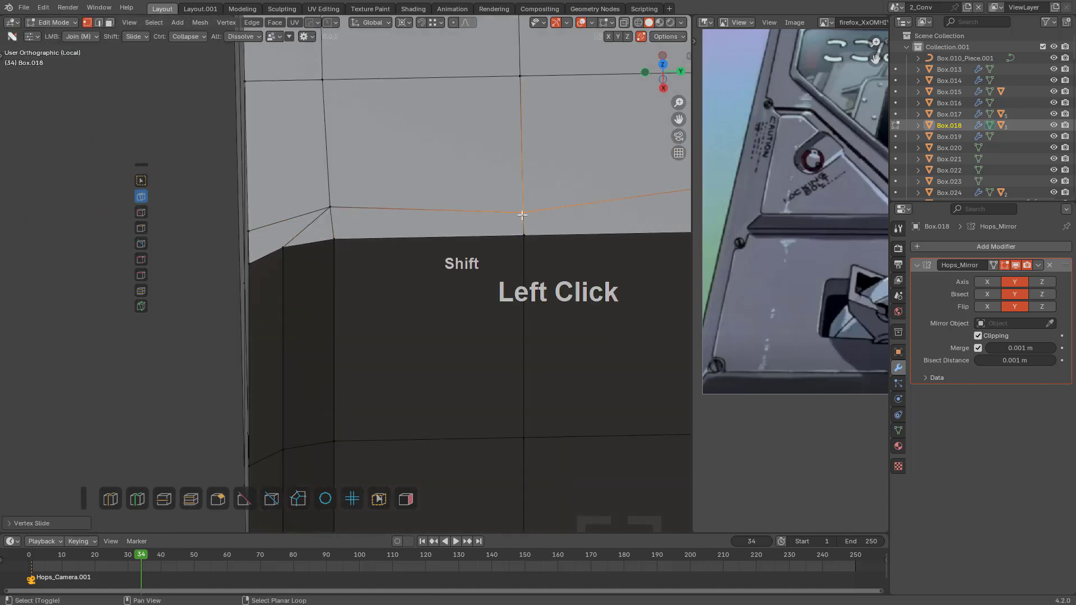
drag(524, 202, 524, 203)
shift+middle_drag(524, 203, 507, 252)
scroll(598, 300, up, 2)
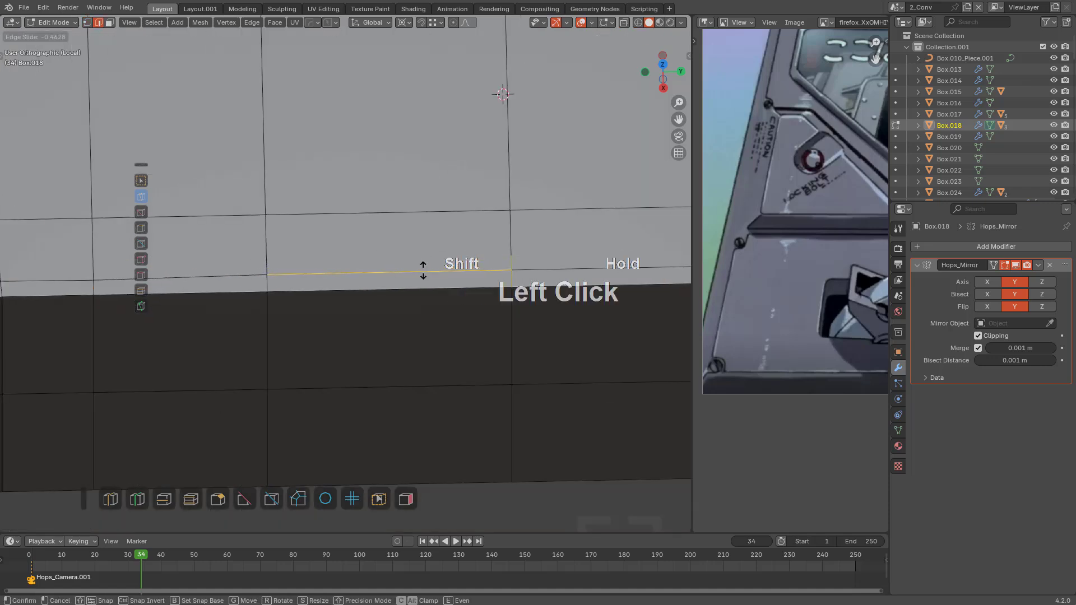
Knife-cut from the inset corner vertex over the border and straight down the end face to its lower edge
scroll(337, 288, down, 2)
middle_drag(368, 288, 386, 261)
shift+scroll(372, 284, down, 2)
scroll(380, 297, up, 2)
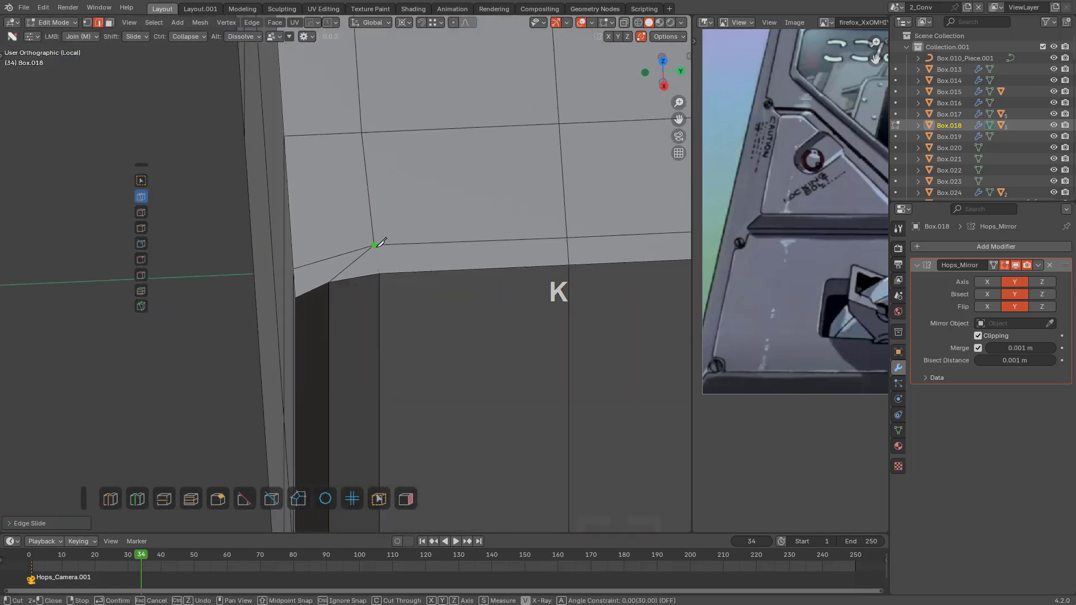
scroll(395, 310, down, 2)
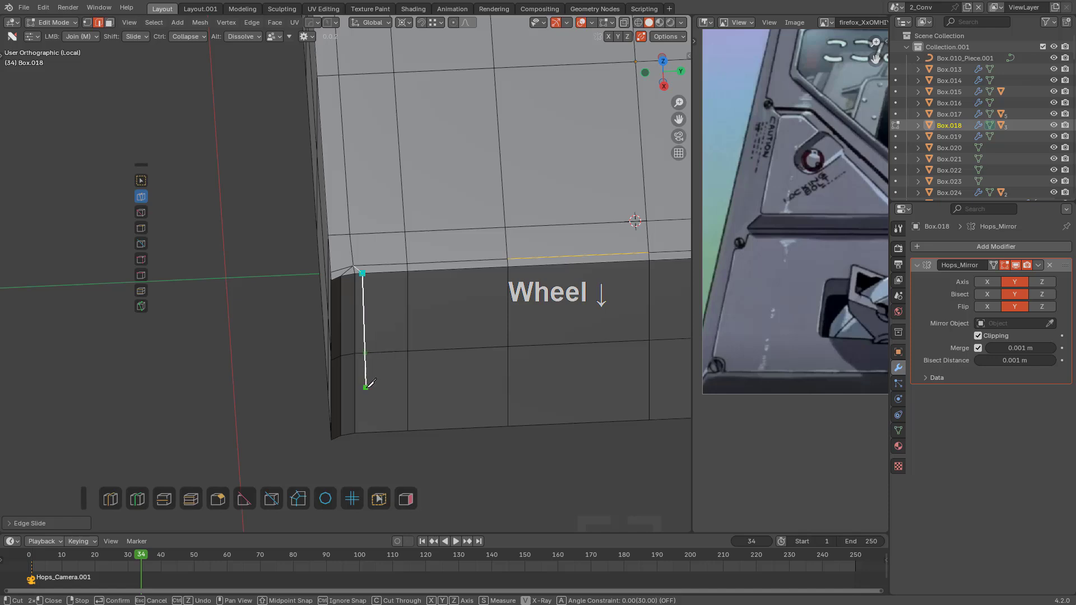
middle_drag(377, 453, 372, 353)
scroll(413, 348, up, 4)
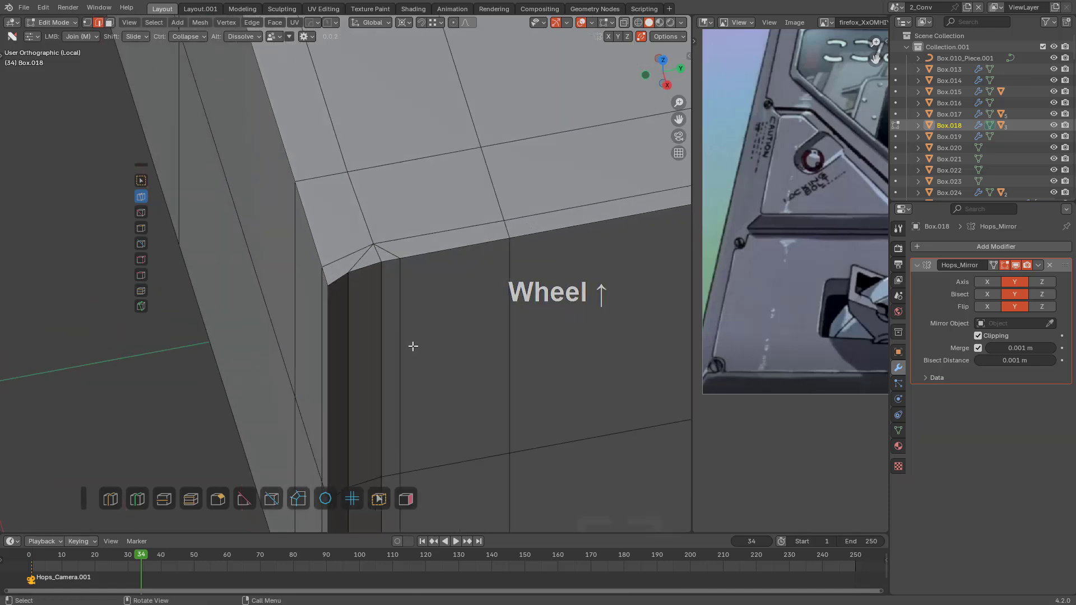
Add another loop cut on the top near the straight-end corner
middle_drag(394, 247, 400, 291)
key(ctrl+r)
click(353, 166)
scroll(322, 310, down, 2)
Set Box.018's origin midway between the corresponding top and bottom vertices on the panel's centreline
key(a)
key(alt+x)
middle_drag(335, 240, 440, 228)
scroll(401, 233, down, 2)
key(alt+z)
key(1)
click(449, 183)
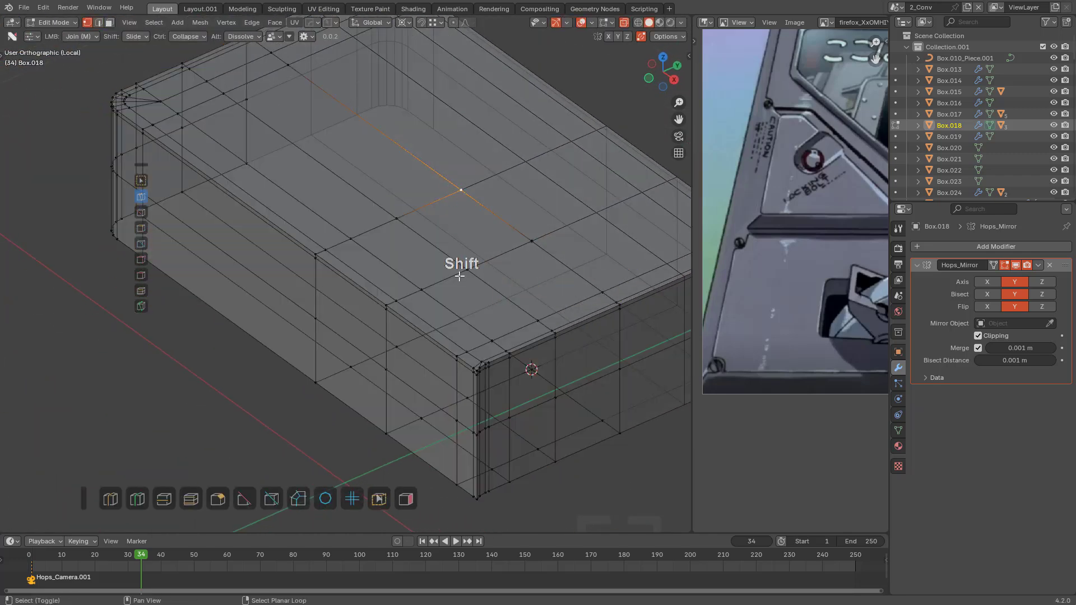
shift+middle_drag(460, 277, 405, 317)
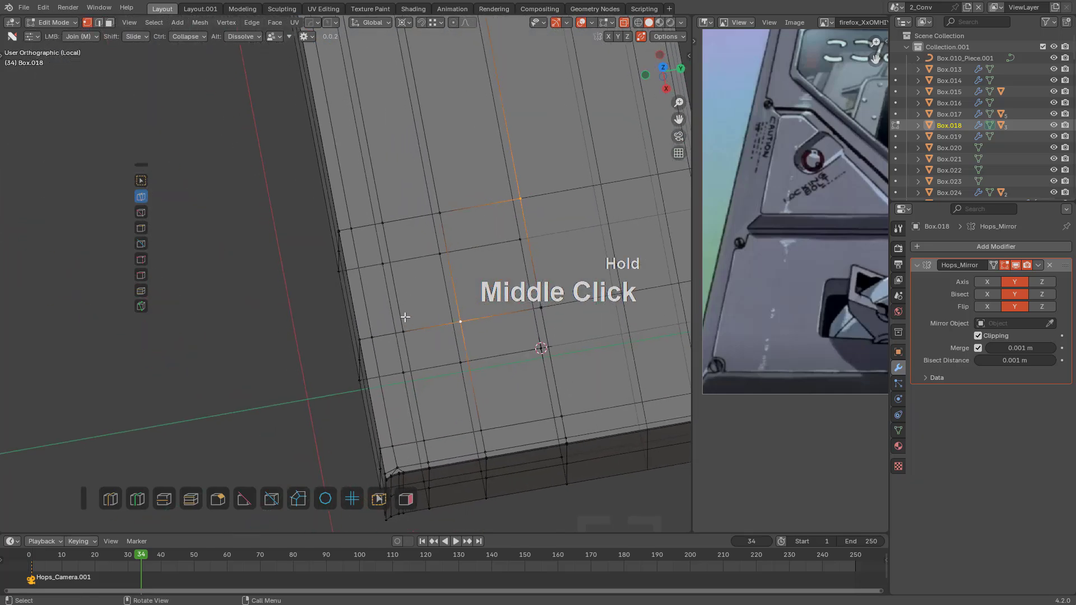
key(shift+s)
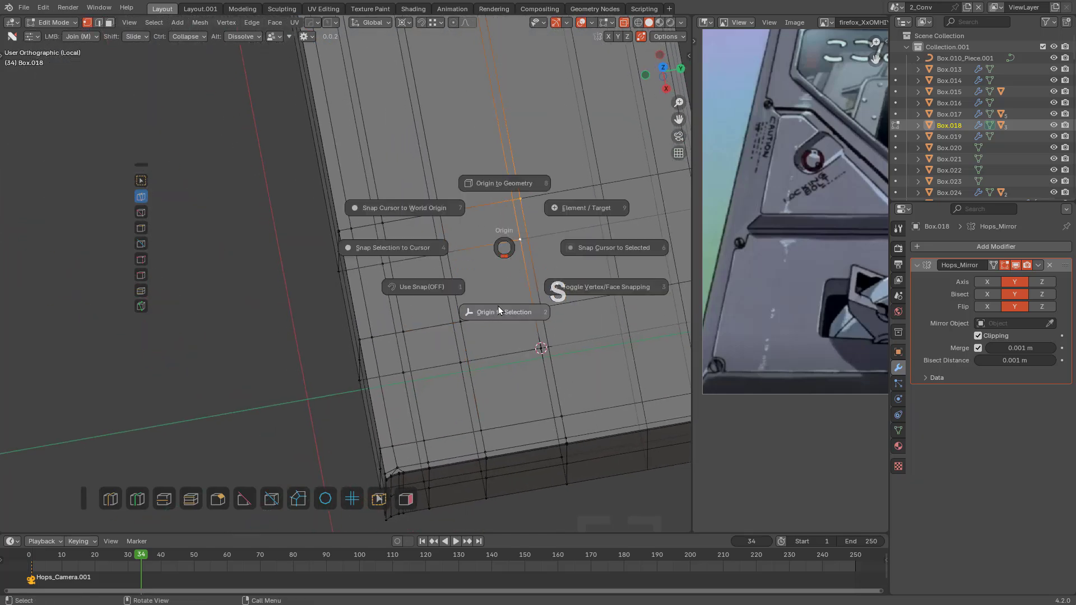
click(495, 313)
middle_drag(493, 314, 492, 261)
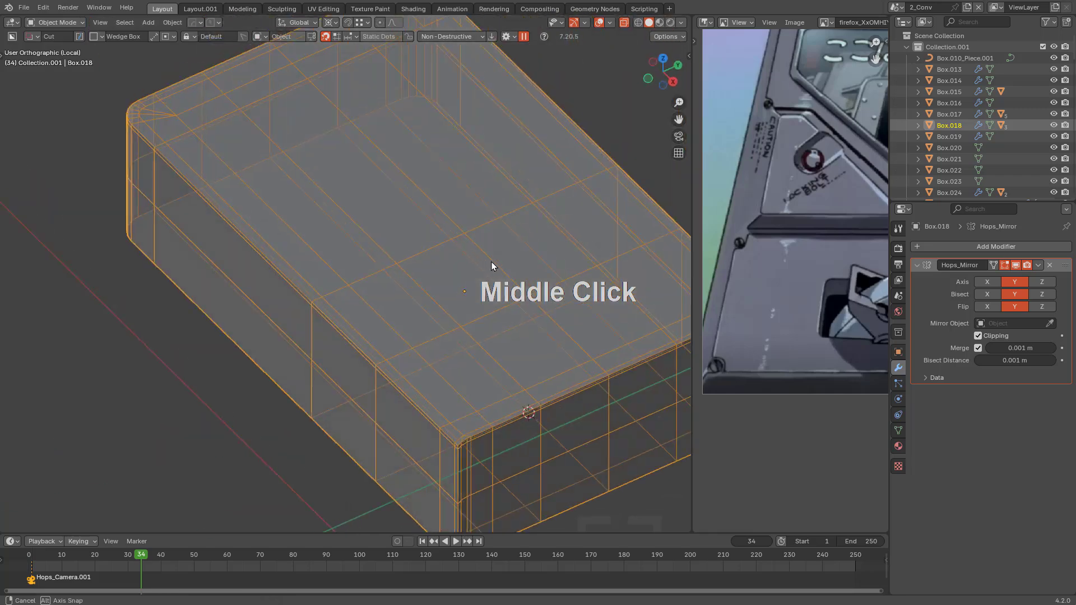
Convert Box.018 to a mesh to apply its Y mirror, and mirror it on Z with bisect and flip
key(ctrl+a)
click(490, 261)
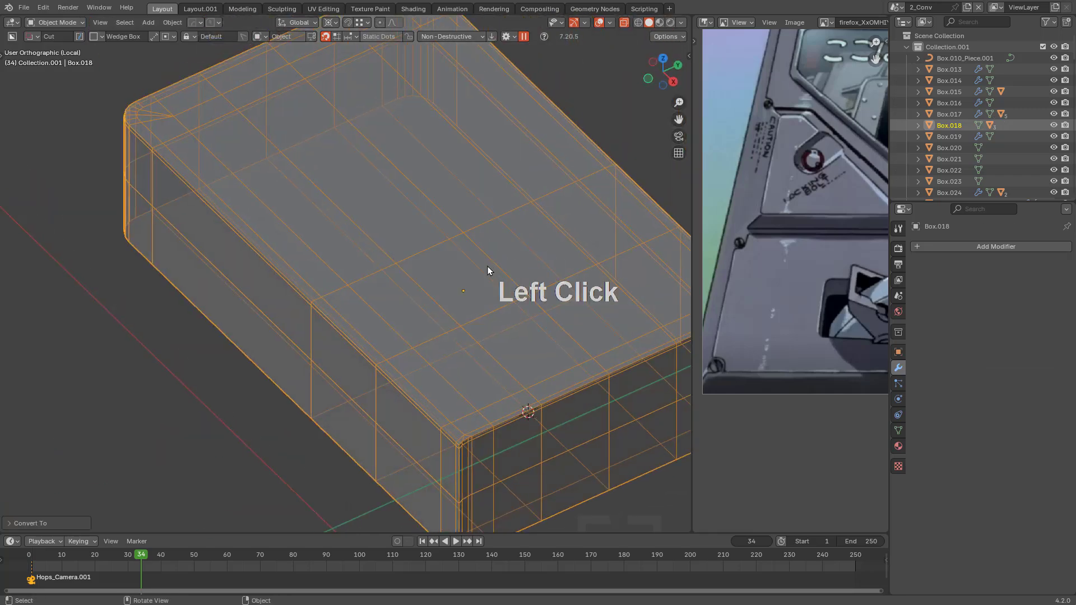
key(alt+x)
click(425, 219)
key(alt+z)
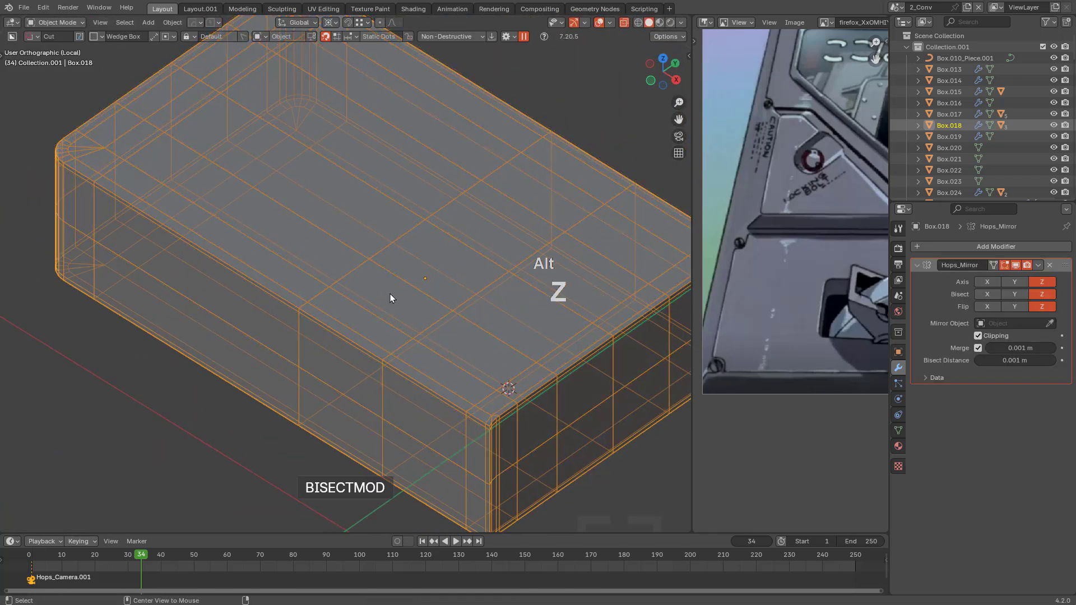
Add a Catmull-Clark Subdivision modifier with 3 viewport levels to Box.018
middle_drag(390, 294, 426, 280)
scroll(392, 262, up, 6)
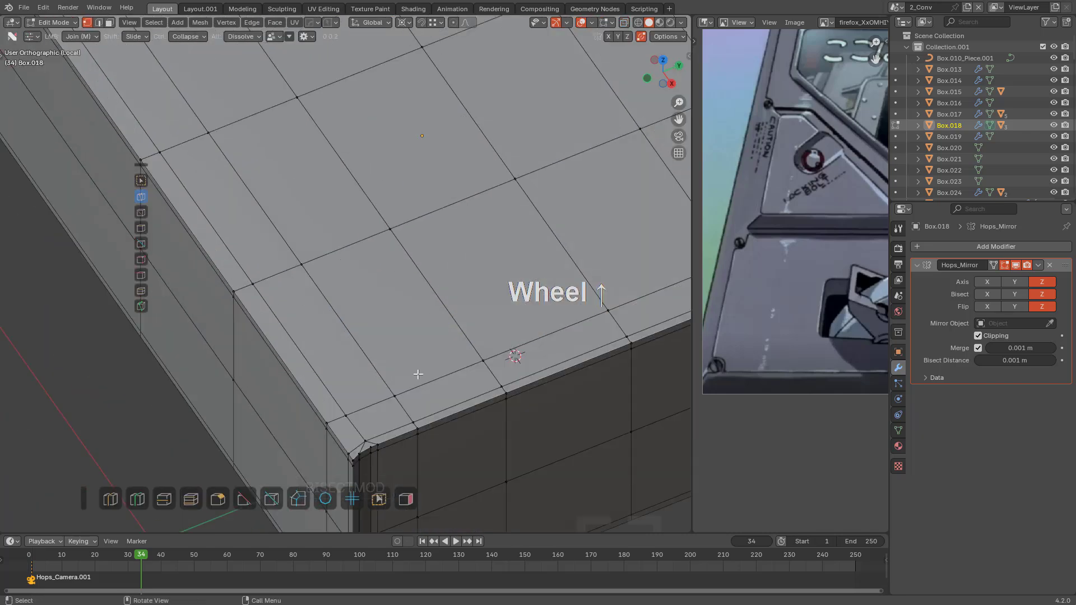
key(Tab)
key(Tab)
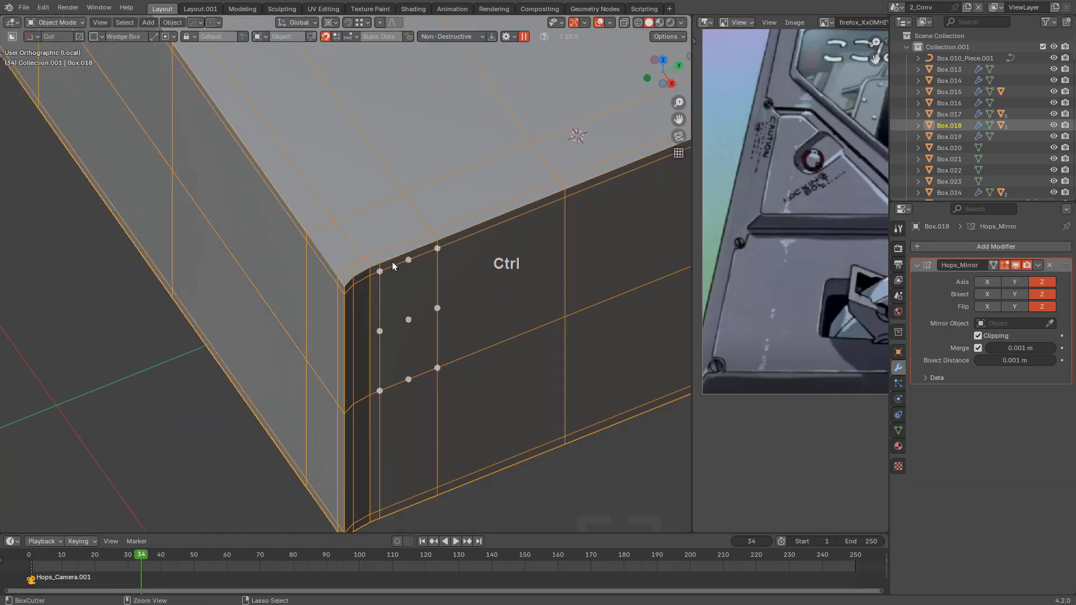
key(ctrl+2)
scroll(392, 261, down, 3)
scroll(395, 274, down, 3)
key(alt+a)
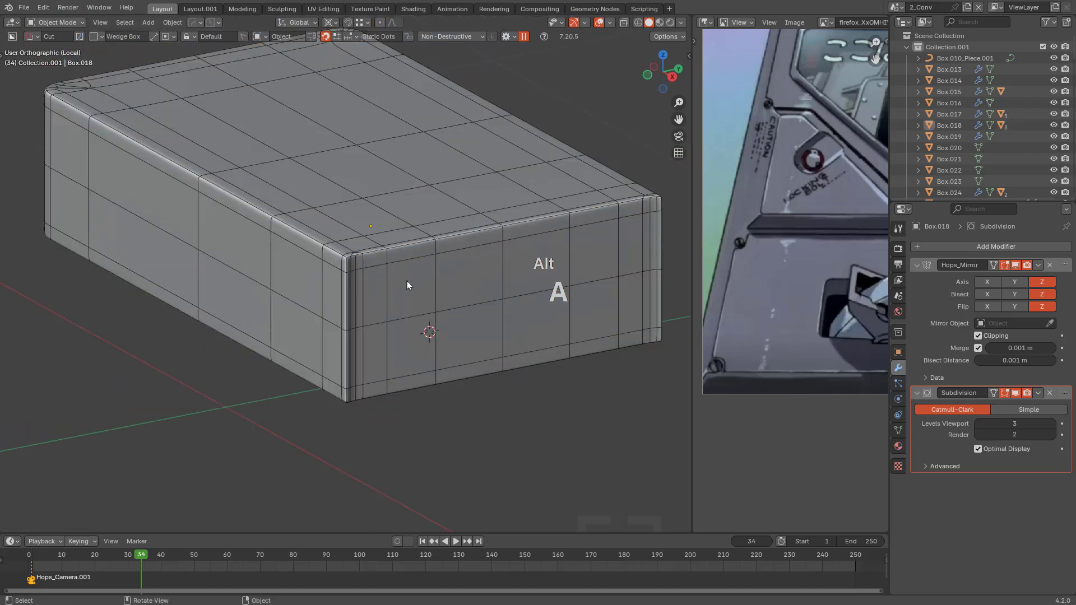
Add a centred loop cut across Box.018 in the wide gap beside its rounded corner
middle_drag(408, 284, 392, 340)
shift+middle_drag(393, 341, 471, 328)
key(Tab)
scroll(331, 259, up, 1)
key(a)
middle_drag(331, 258, 389, 269)
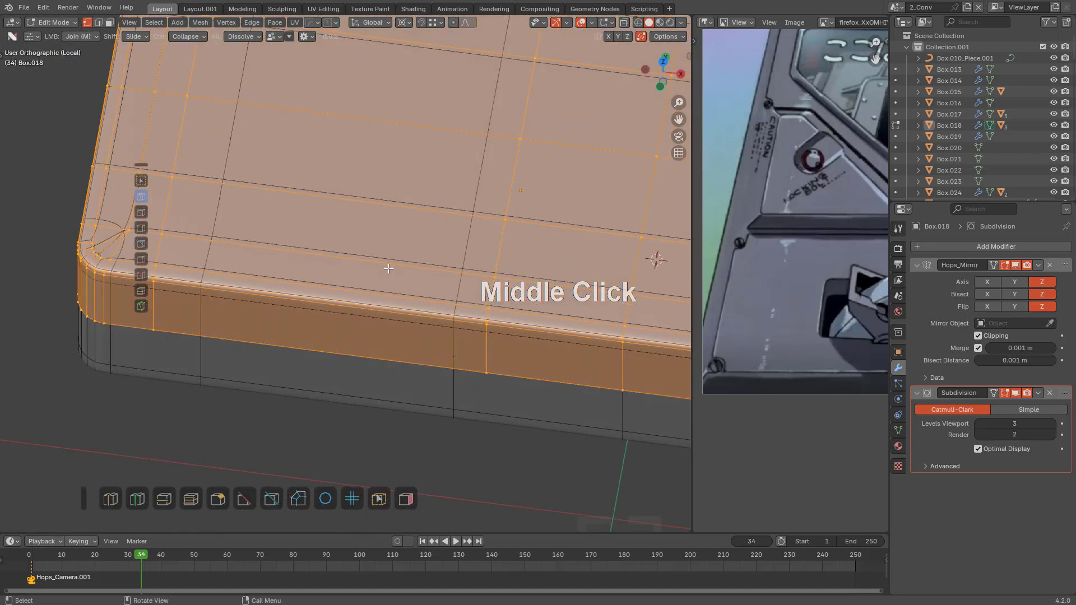
click(350, 284)
right_click(350, 284)
scroll(350, 284, down, 1)
key(a)
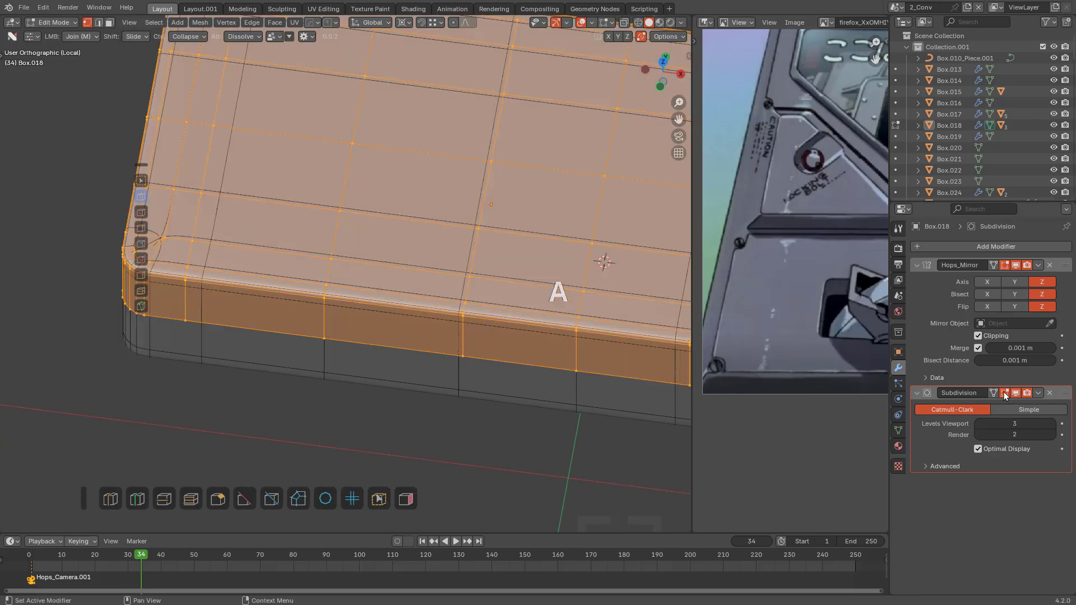
Turn off Box.018's Subdivision display in edit mode and exit local view
scroll(595, 300, down, 3)
key(Tab)
middle_drag(552, 329, 374, 289)
scroll(382, 227, up, 4)
key(a)
scroll(436, 230, up, 2)
key(KP_Divide)
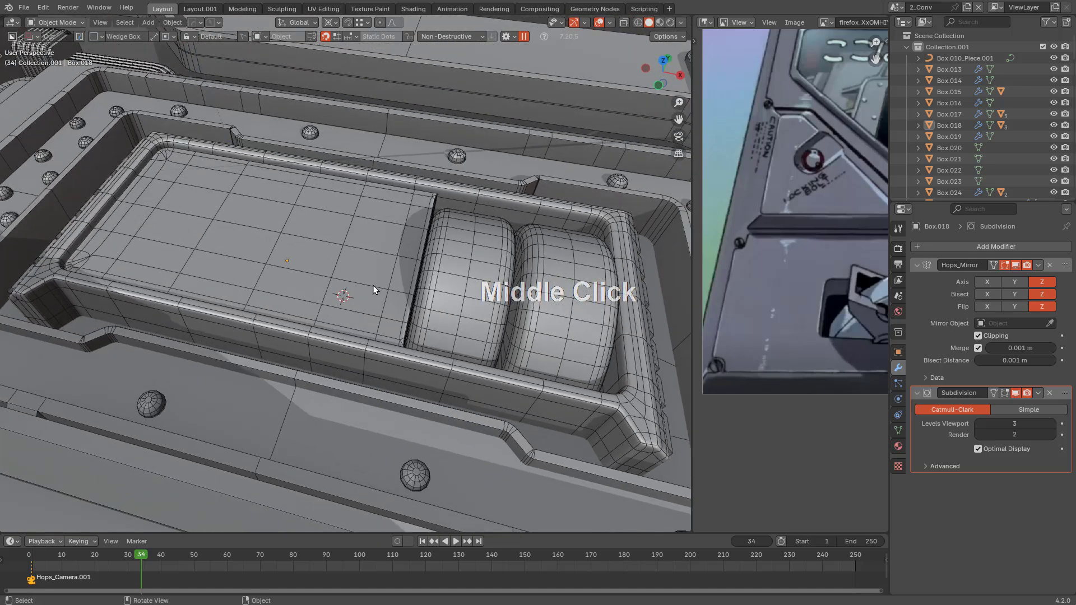
Isolate frame Box.017 and add a loop cut around its inner wall just below the rim
click(369, 348)
key(KP_Divide)
middle_drag(369, 347, 402, 147)
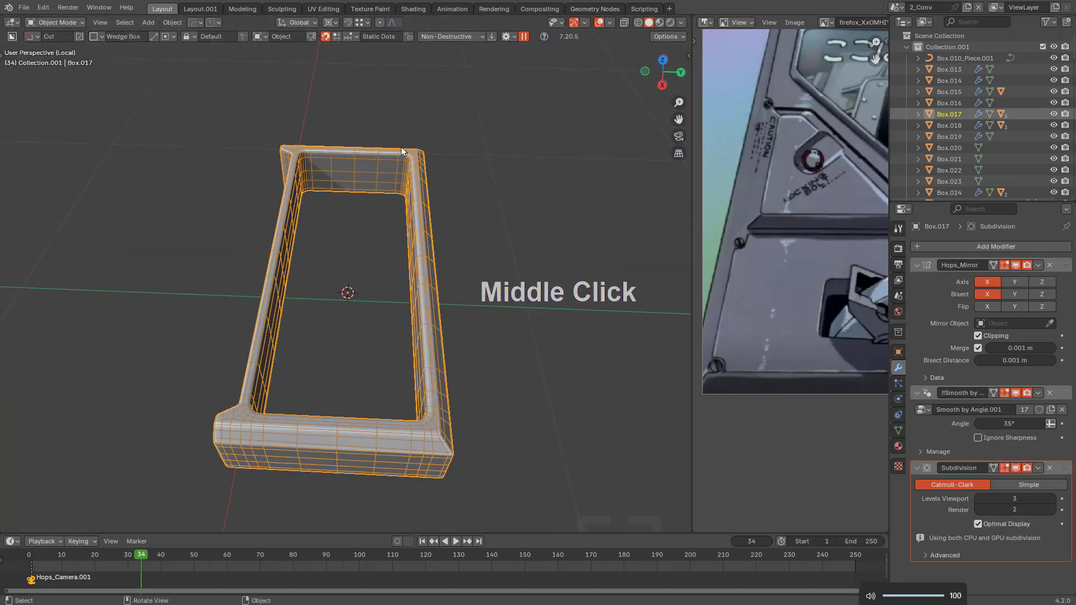
scroll(456, 317, up, 3)
shift+middle_drag(456, 317, 504, 342)
key(Tab)
scroll(381, 273, up, 3)
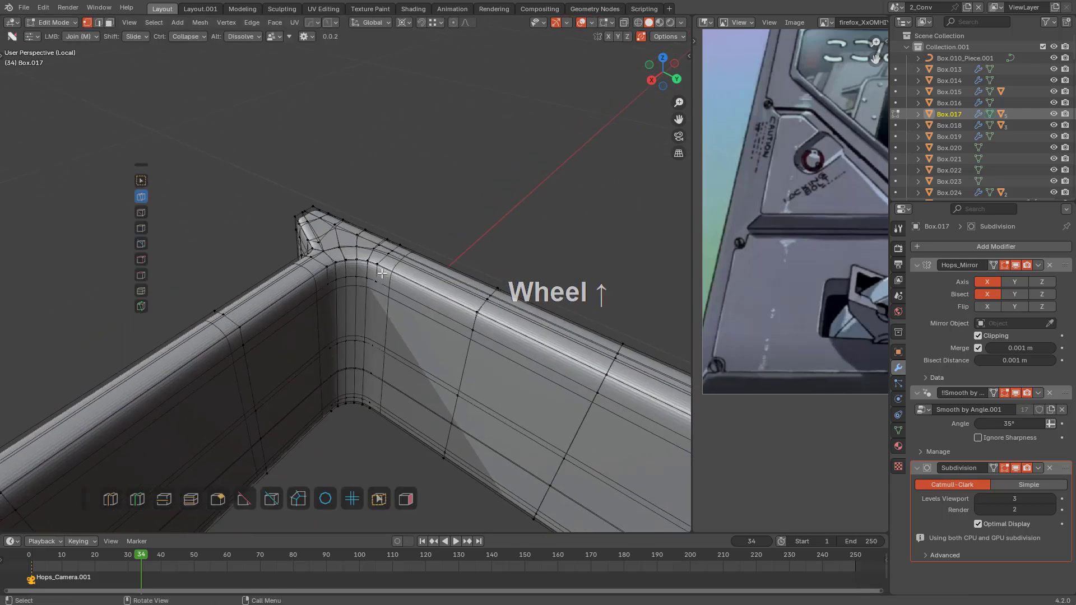
scroll(382, 273, down, 1)
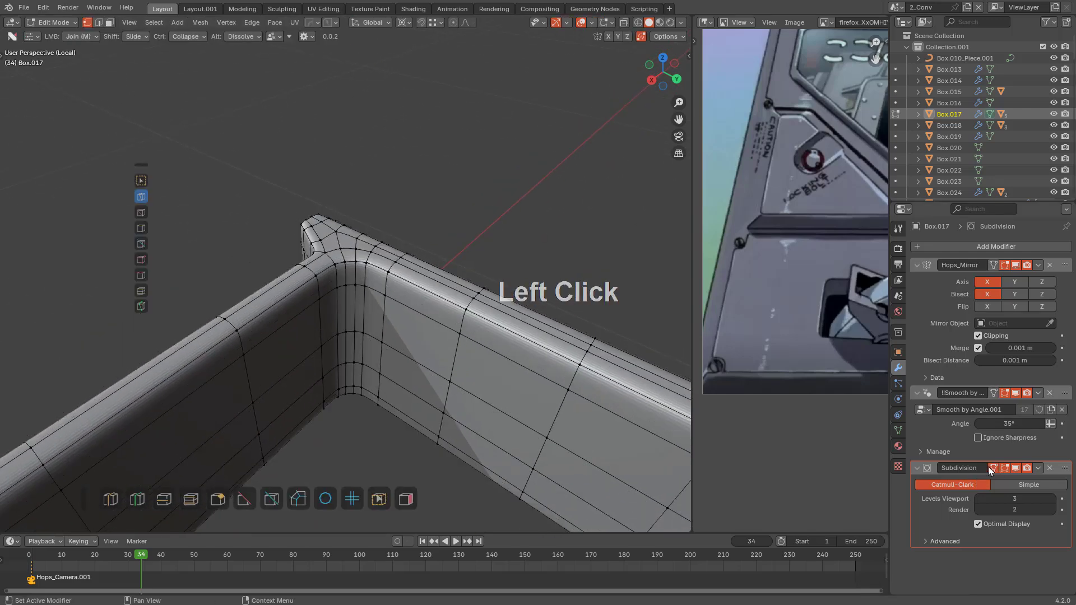
scroll(338, 267, up, 2)
click(335, 285)
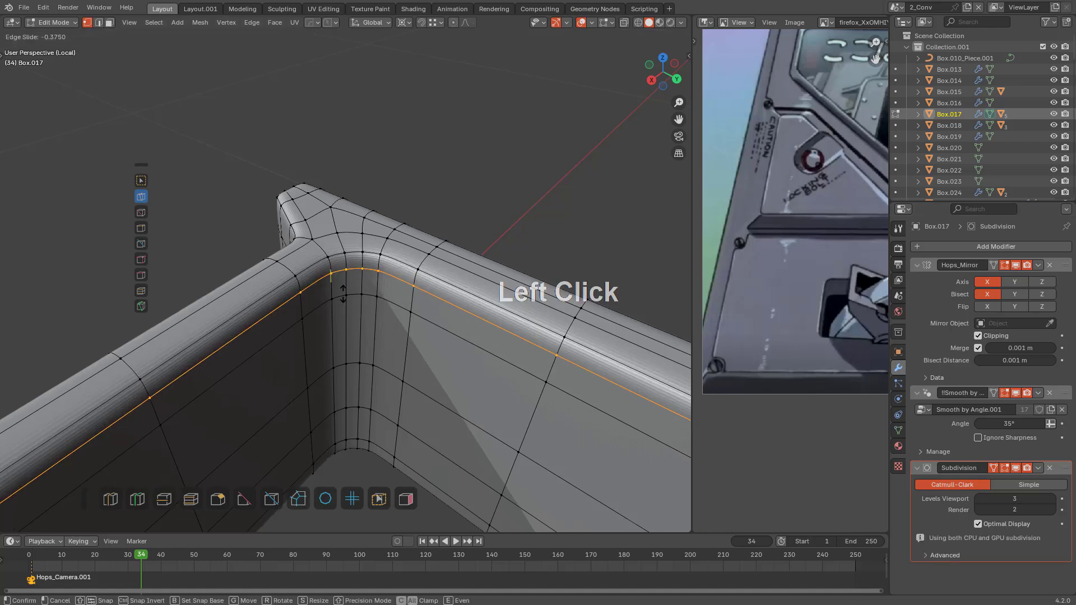
right_click(345, 319)
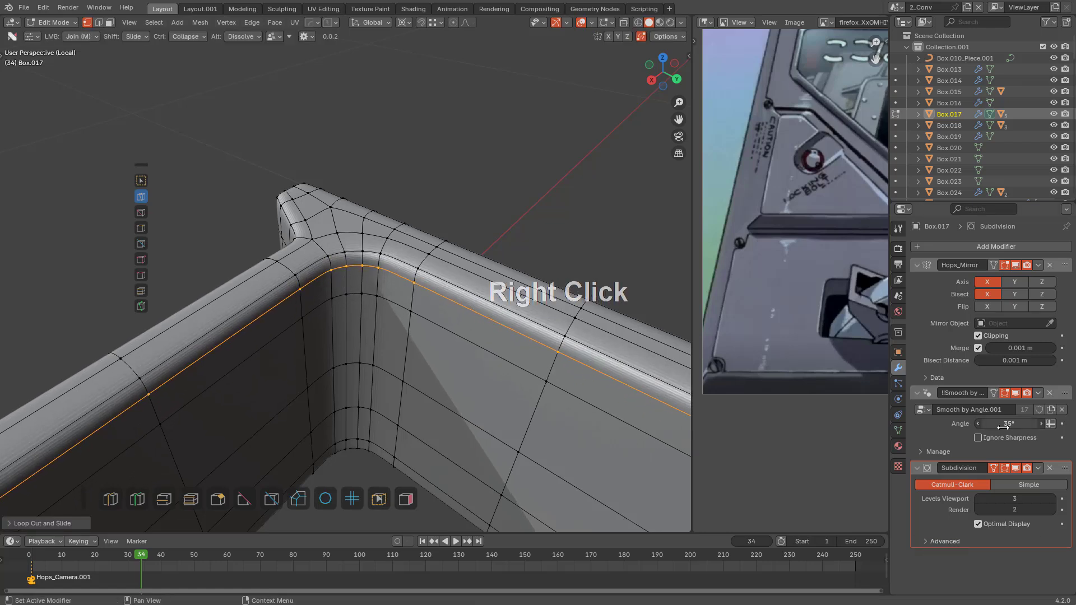
Hide Box.017's Subdivision in edit mode, slide the edge loop along the frame's top rim, and exit local view
click(1003, 469)
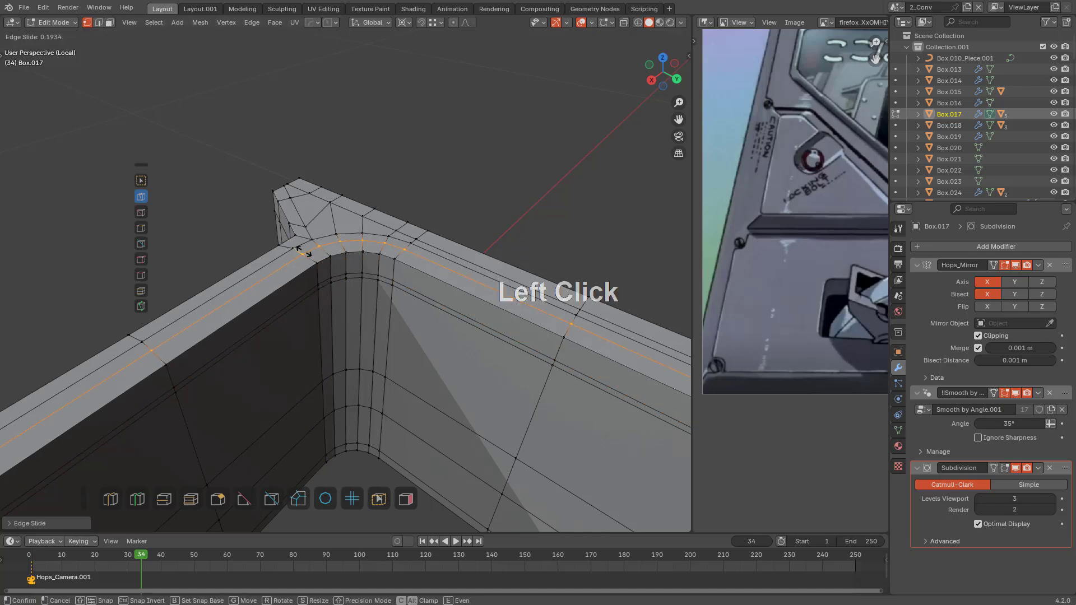
key(Tab)
middle_drag(338, 249, 386, 305)
alt+scroll(404, 287, down, 1)
scroll(387, 276, down, 3)
key(KP_Divide)
Isolate the paired wheels Box.019 and apply their Screw modifier
key(alt+a)
scroll(386, 275, down, 3)
scroll(359, 294, up, 2)
click(366, 286)
key(KP_Divide)
key(Tab)
key(Tab)
scroll(370, 290, down, 3)
scroll(356, 259, up, 3)
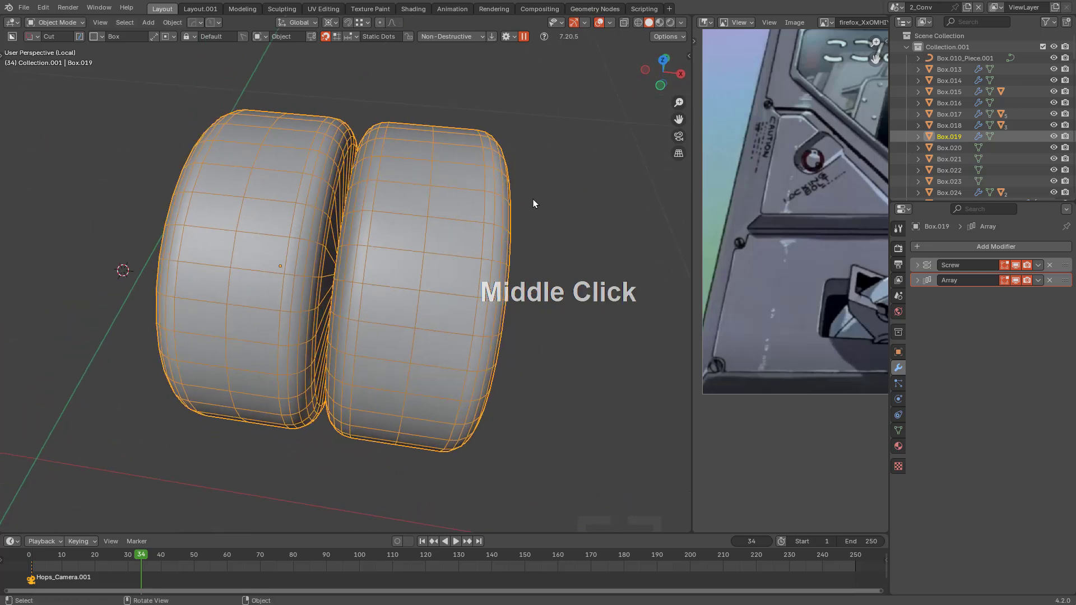
click(926, 266)
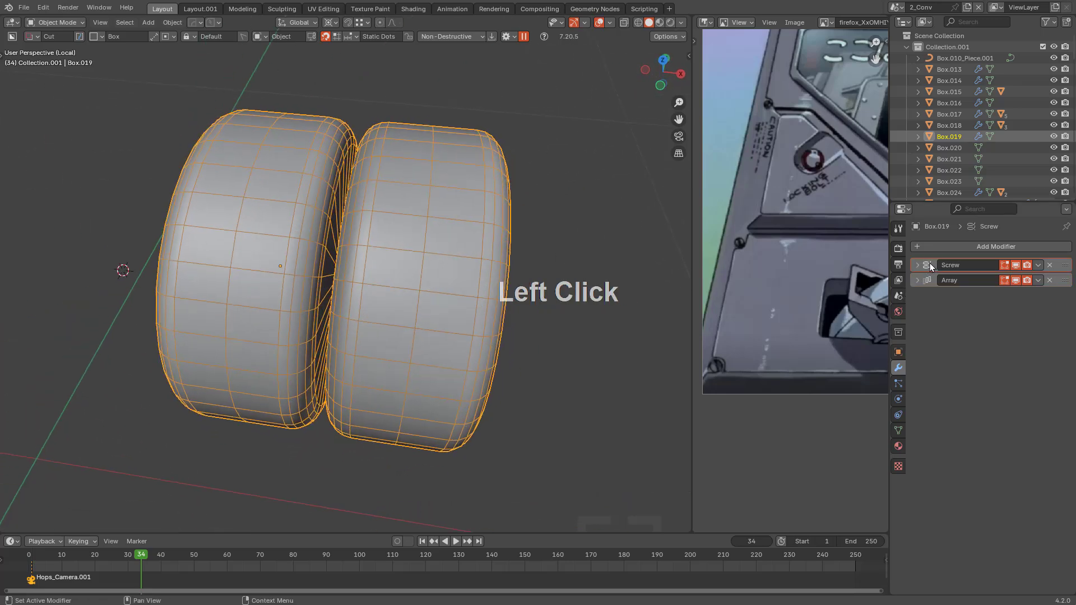
key(ctrl+a)
Hide Box.019's Array in edit mode and dissolve the centre vertex of both end caps
key(Tab)
middle_drag(412, 297, 432, 293)
click(355, 293)
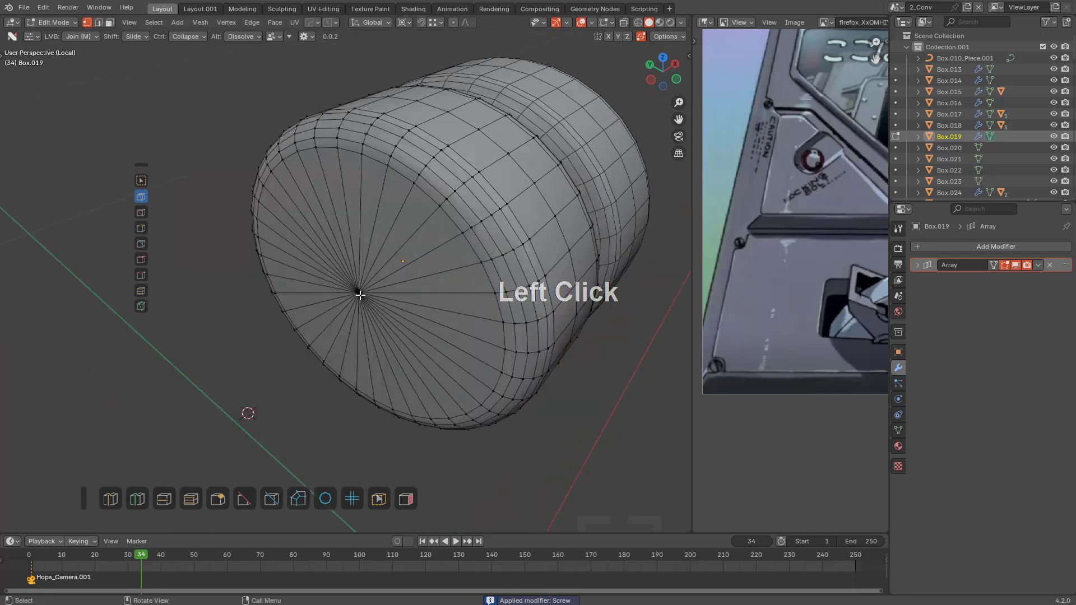
middle_drag(355, 293, 664, 272)
click(1003, 265)
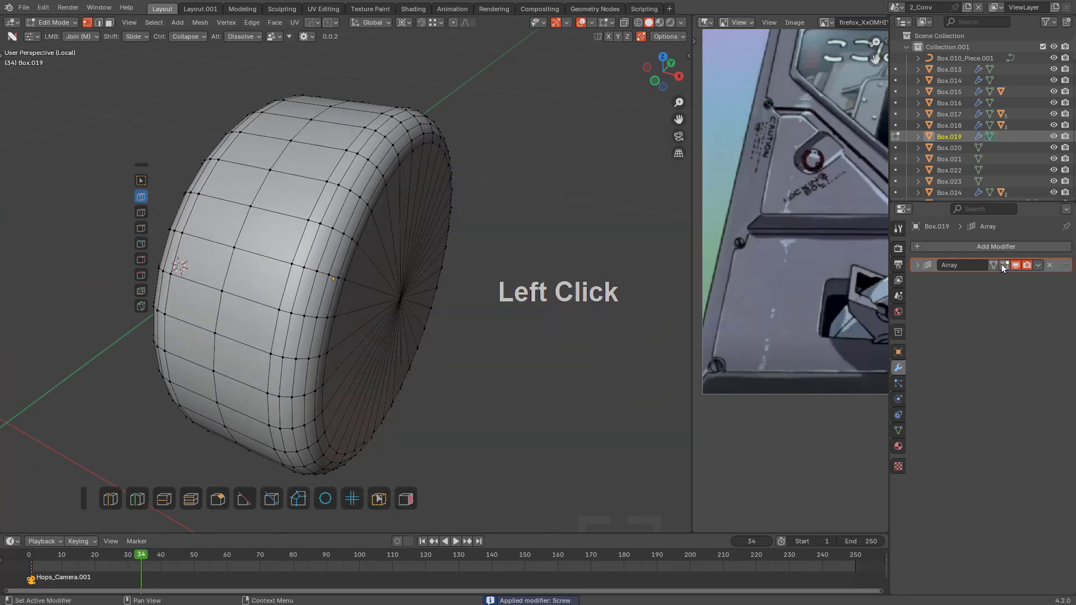
middle_drag(393, 286, 330, 273)
click(364, 291)
key(ctrl+x)
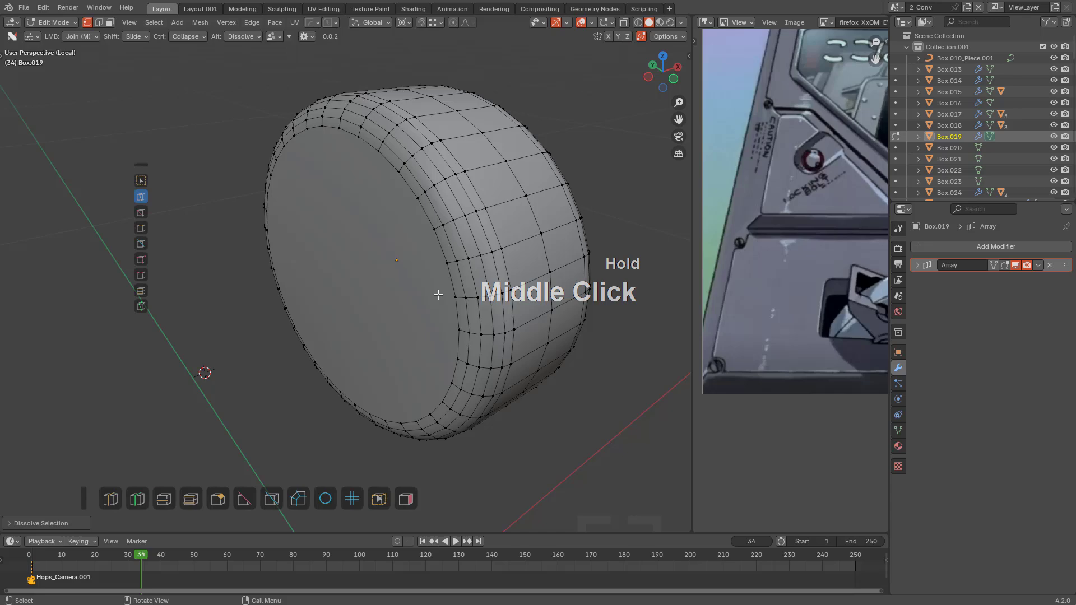
Inset the two end-cap faces of Box.019 and delete the inner faces
key(3)
click(483, 290)
shift+click(330, 273)
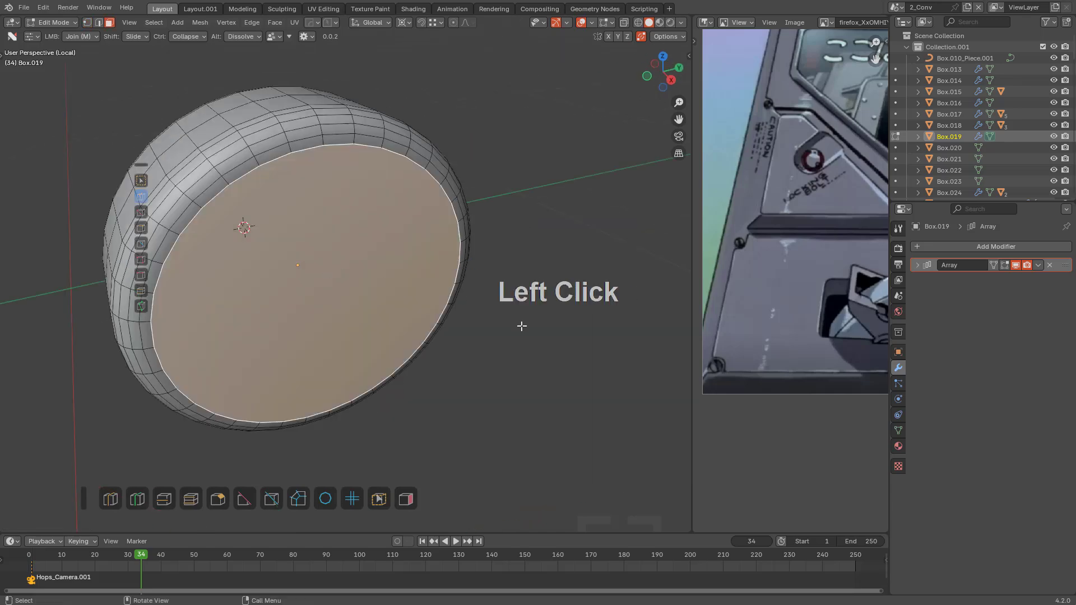
key(i)
click(485, 309)
key(x)
click(484, 310)
Replace nFlow's Topotool v1 preset with the Grid Fill preset
middle_drag(484, 310, 457, 251)
key(n)
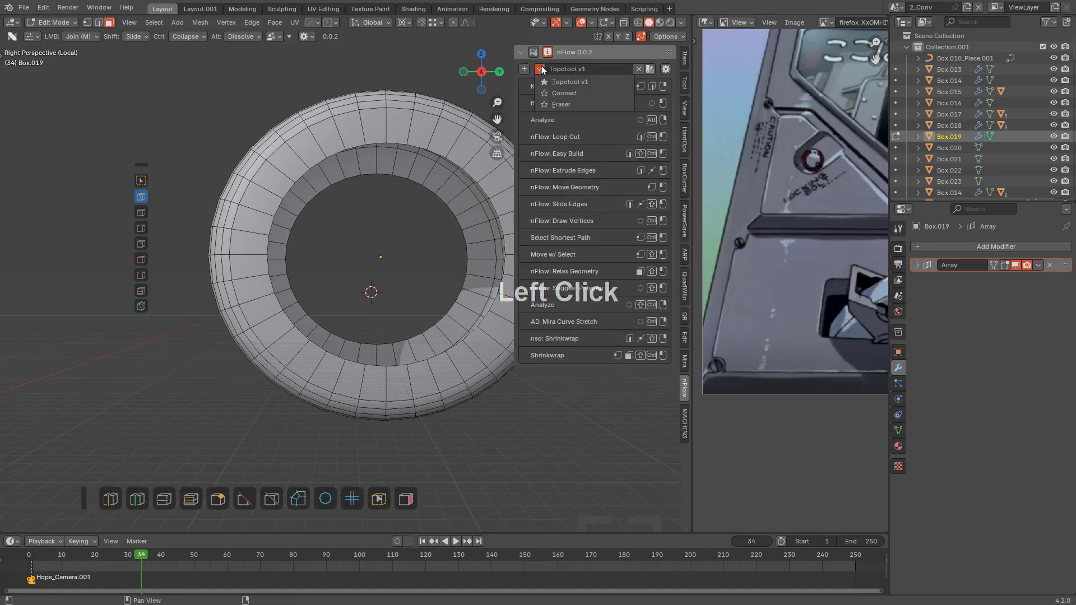
click(638, 69)
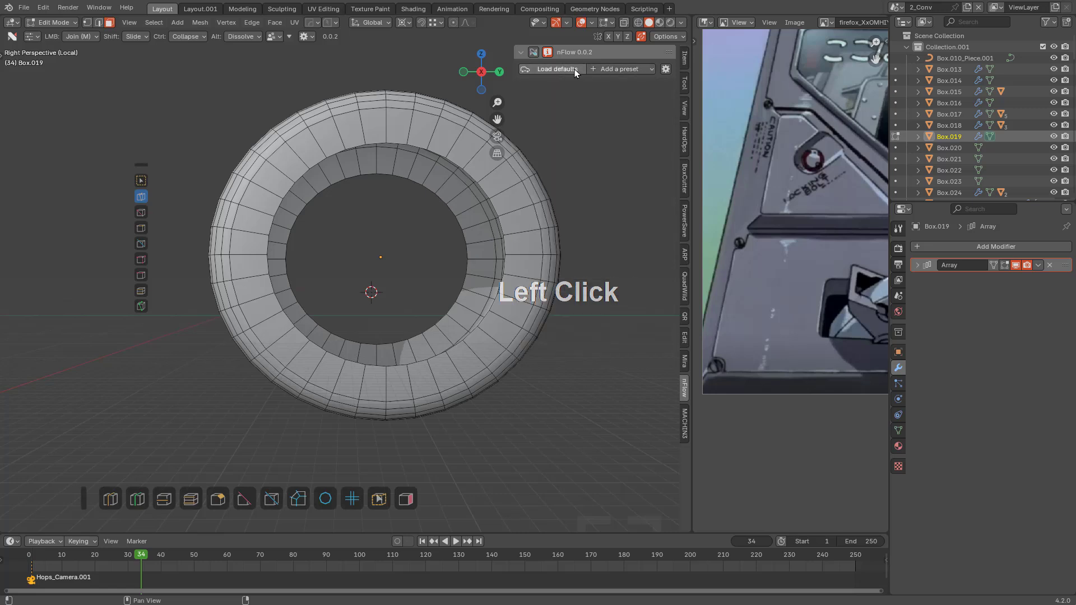
click(537, 53)
Grid-fill the facing cap opening with span 8, shifting the offset until the grid runs horizontally and vertically
click(390, 139)
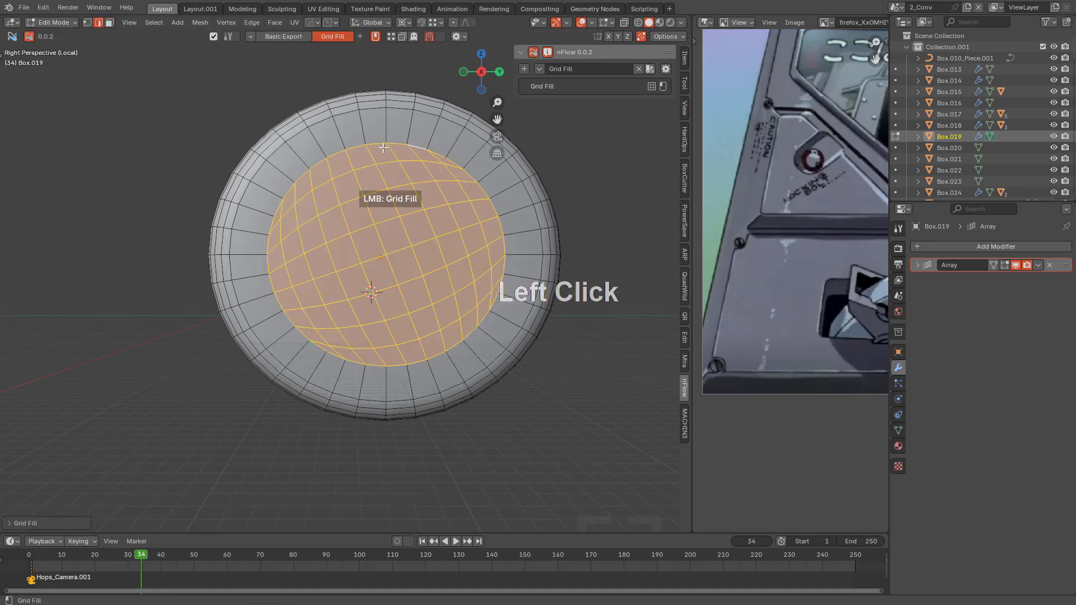
key(F9)
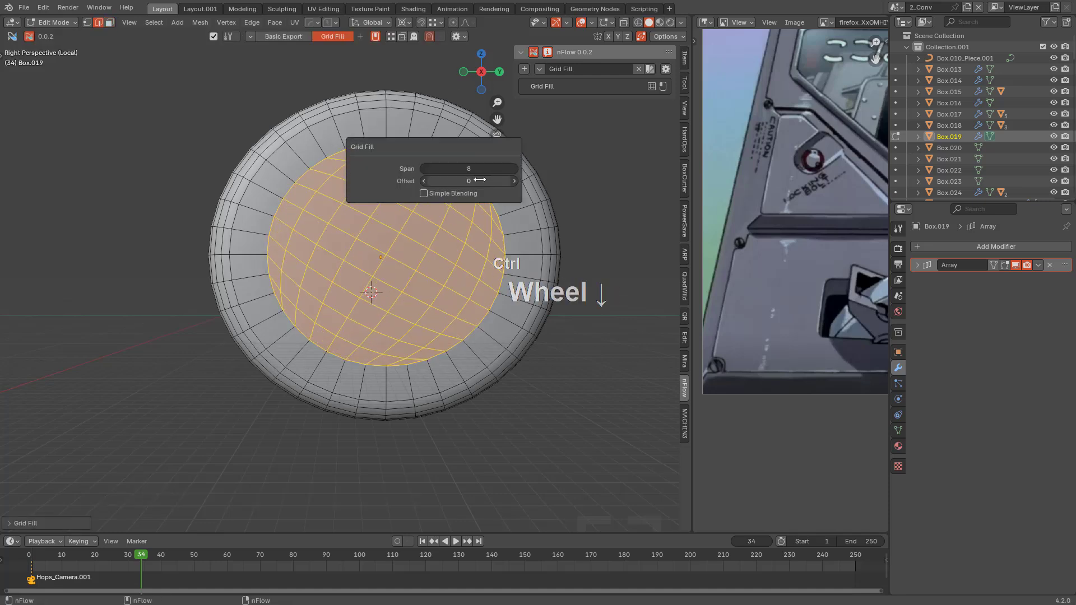
ctrl+scroll(479, 180, up, 1)
ctrl+scroll(476, 180, down, 1)
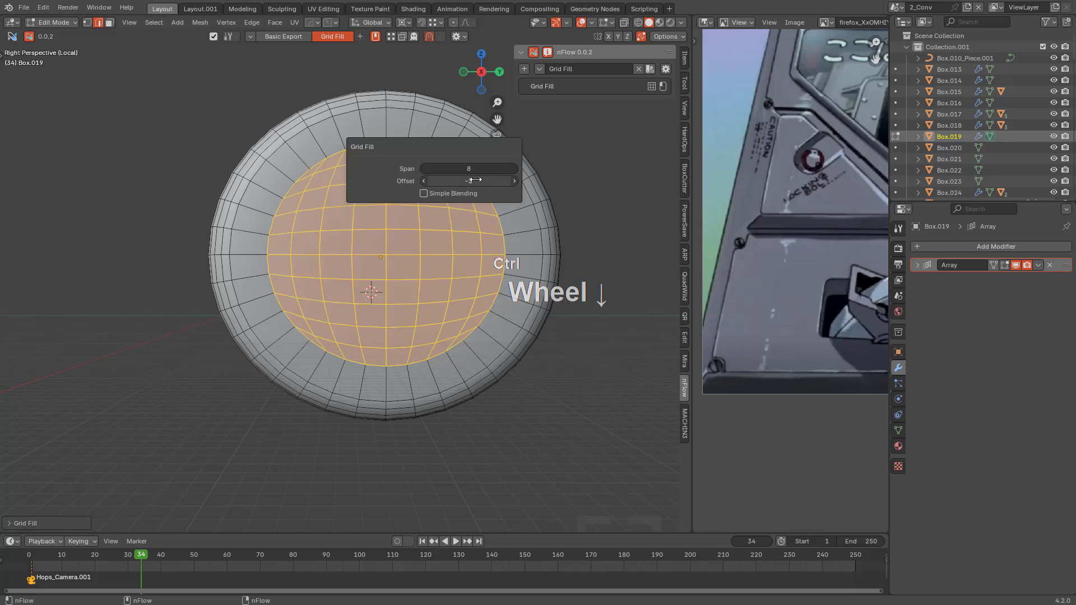
Grid-fill the opposite cap opening with span 8 and offset 6, and return Box.019 to the full scene
middle_drag(493, 230, 426, 250)
click(318, 179)
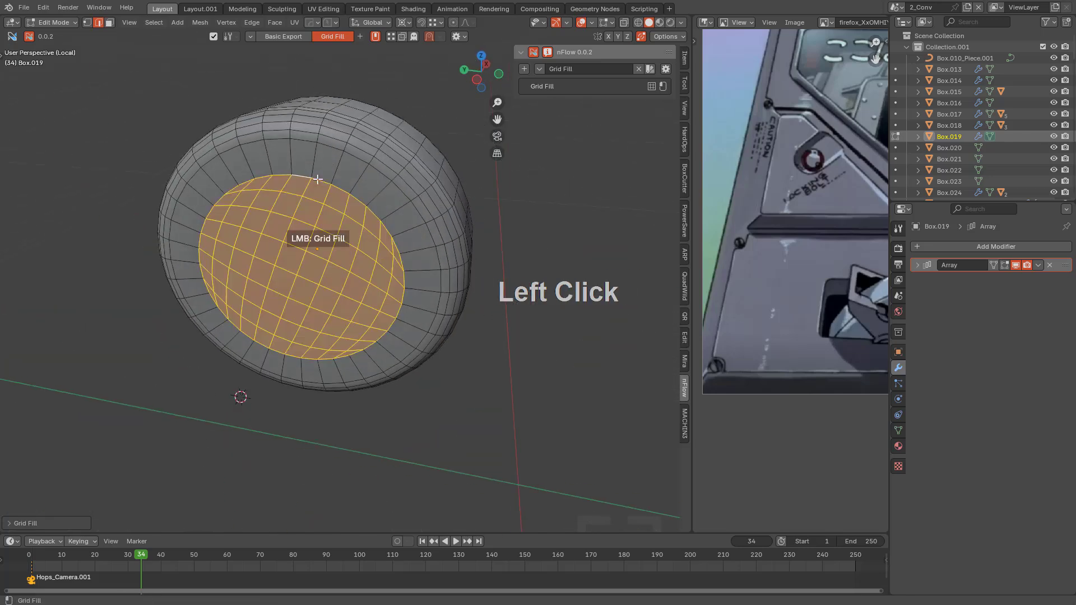
ctrl+scroll(430, 230, down, 1)
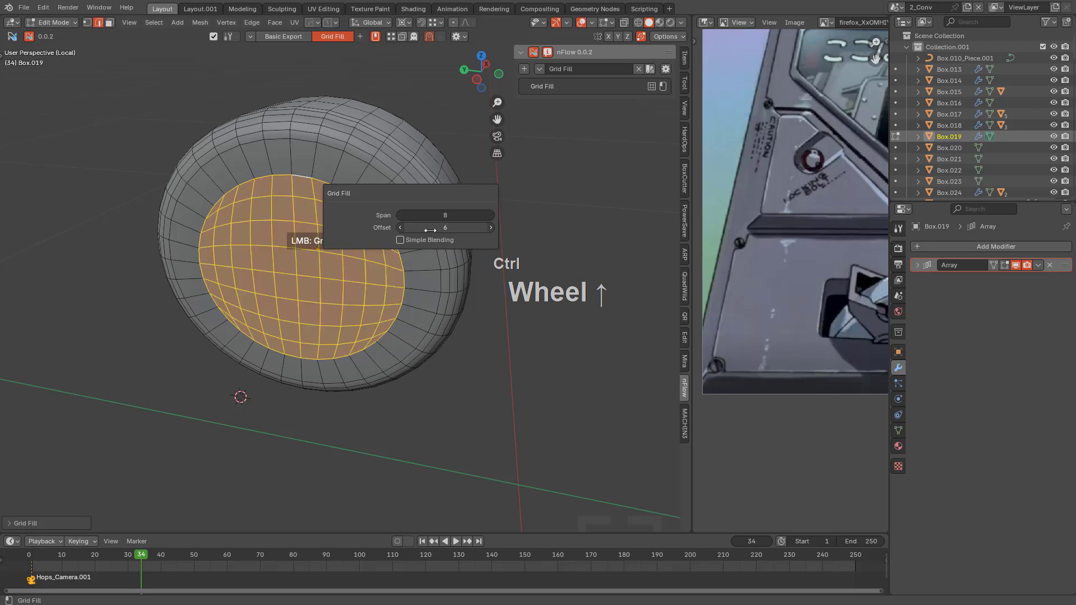
key(alt+a)
middle_drag(324, 339, 408, 235)
key(Tab)
scroll(467, 311, up, 2)
key(KP_Divide)
Select the recess liner Box.016 together with the surrounding plate Box.015 and isolate both
key(alt+a)
scroll(468, 311, down, 2)
shift+click(412, 204)
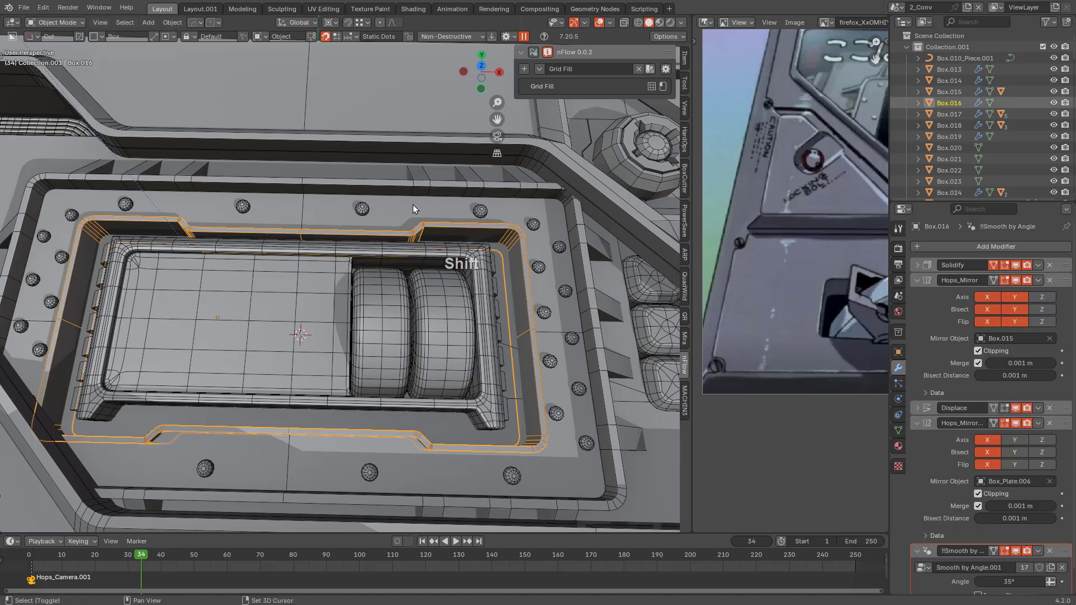
key(KP_Divide)
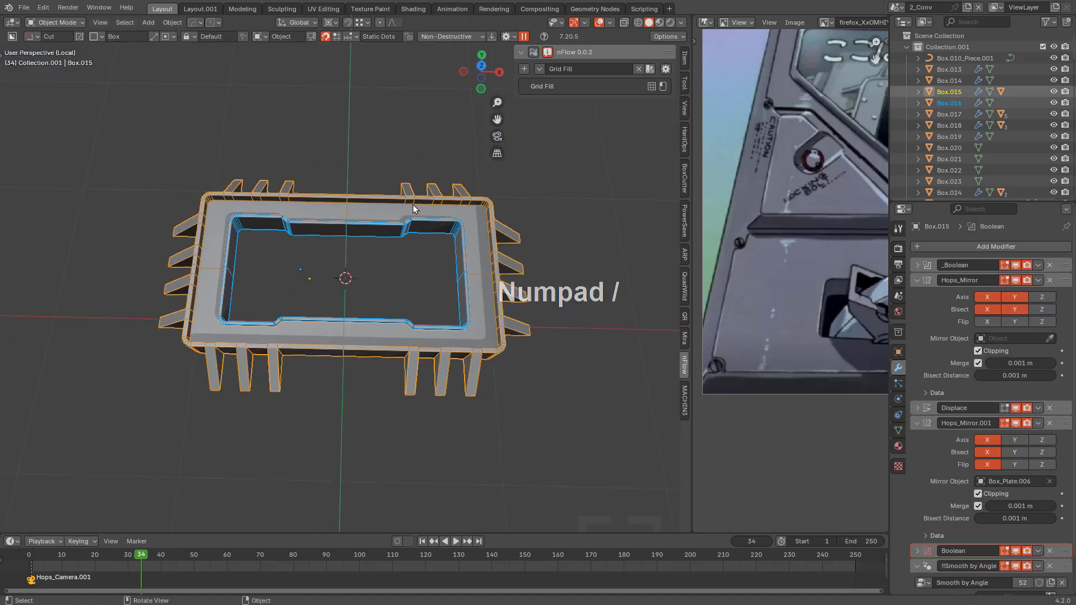
Examine the rim, corners and notched recess opening of Box.015 where it meets Box.016
scroll(427, 241, up, 3)
shift+middle_drag(429, 240, 67, 95)
scroll(498, 246, up, 2)
click(418, 271)
scroll(529, 269, up, 2)
scroll(527, 290, down, 3)
scroll(224, 179, down, 2)
key(shift+KP_End)
middle_drag(294, 203, 469, 180)
scroll(469, 180, up, 3)
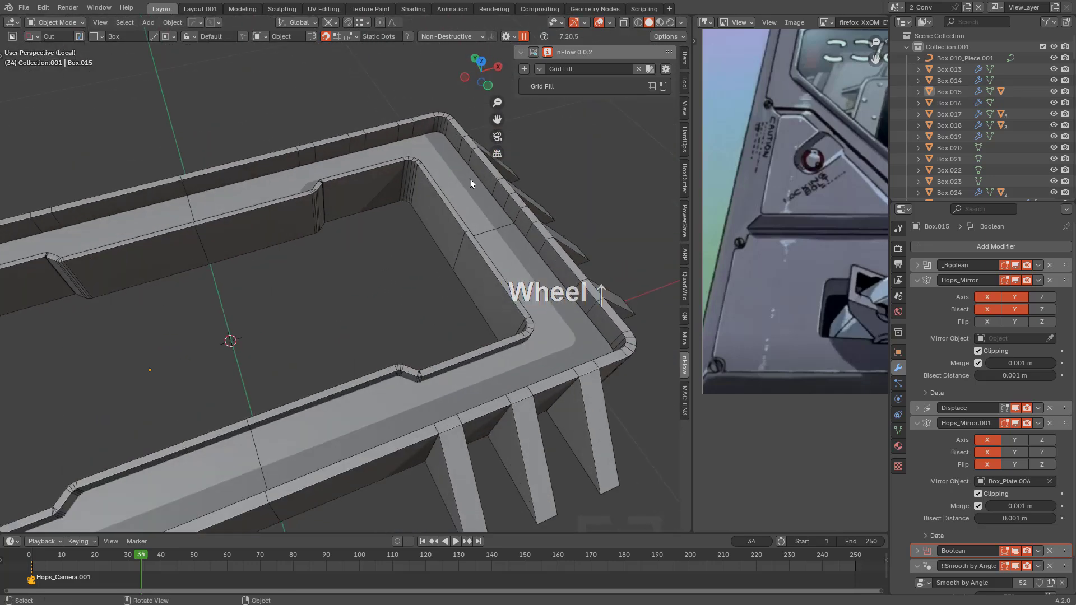
shift+middle_drag(598, 367, 451, 297)
scroll(448, 296, down, 1)
middle_drag(445, 292, 397, 268)
scroll(399, 269, up, 1)
Set the Solidify thickness of Box.016 to -0.0241 m and its offset to 0.2075
click(471, 321)
shift+middle_drag(458, 297, 358, 244)
middle_drag(358, 244, 426, 291)
shift+middle_drag(351, 291, 443, 266)
scroll(400, 270, up, 2)
scroll(449, 263, up, 4)
key(KP_1)
middle_drag(444, 266, 389, 258)
scroll(389, 257, up, 2)
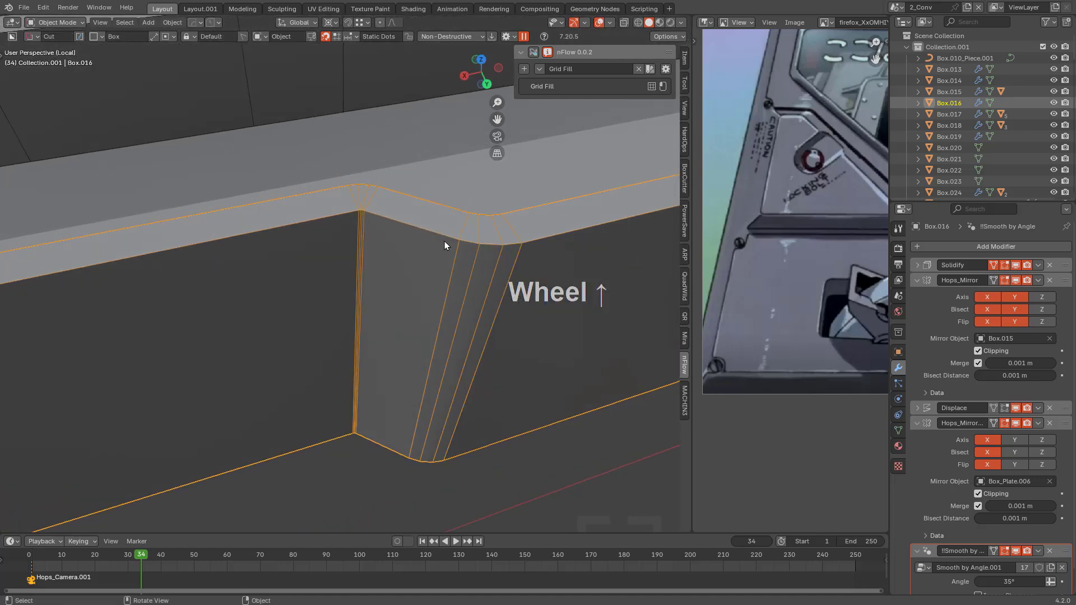
key(q)
mouse_move(506, 282)
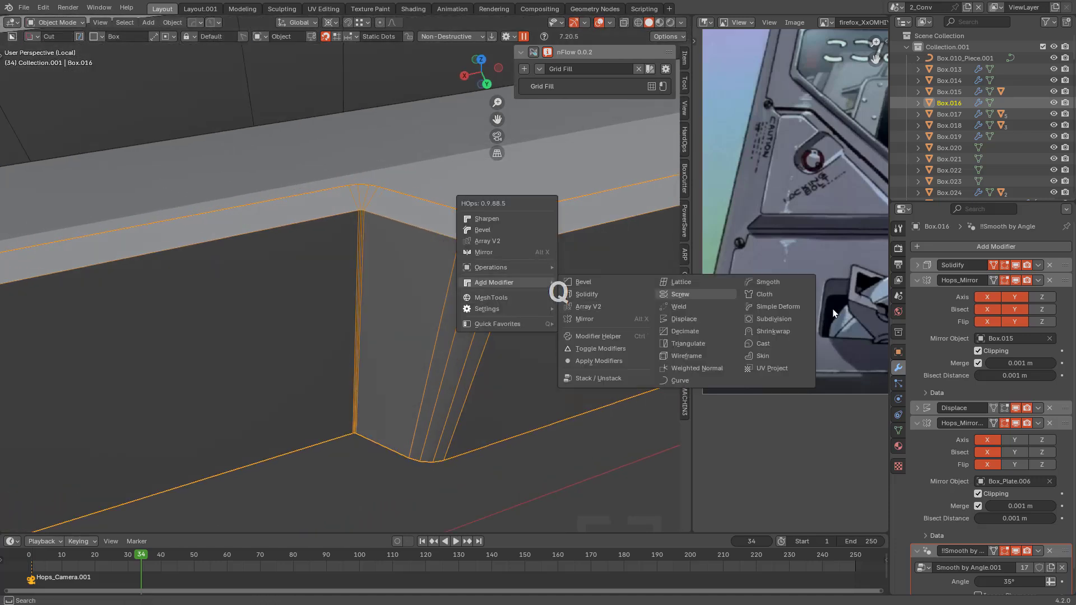
click(918, 265)
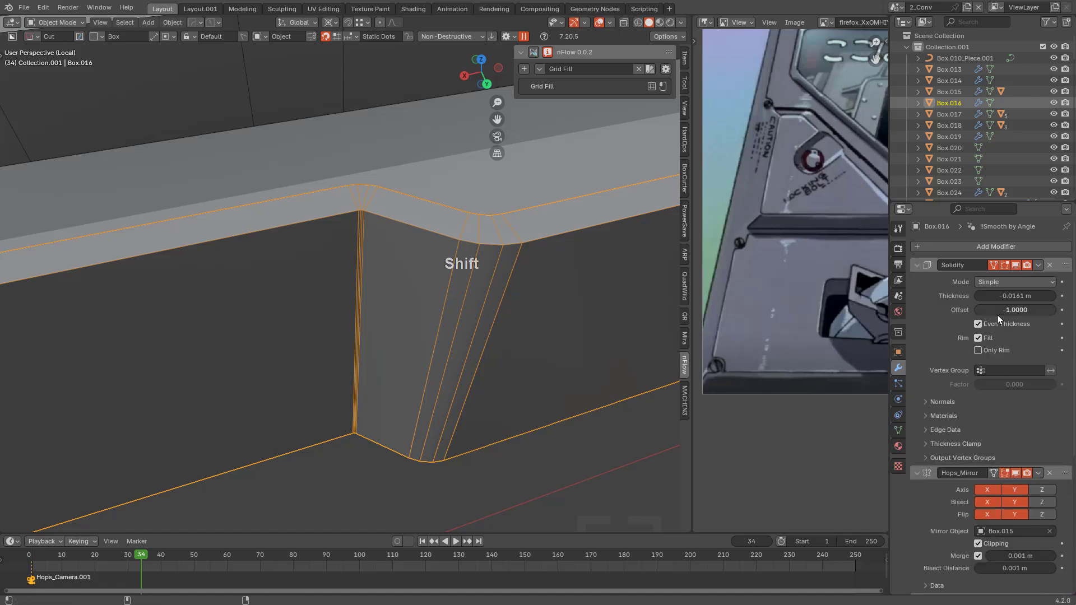
mouse_move(1008, 295)
shift+mouse_down()
mouse_move(995, 296)
mouse_move(1007, 295)
shift+mouse_up()
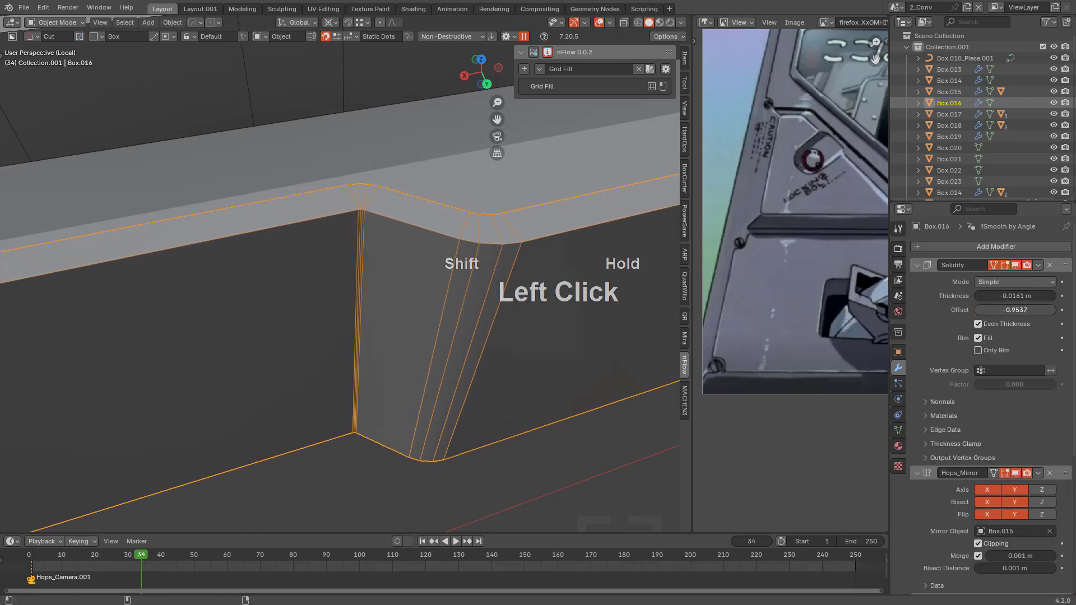
shift+drag(1015, 310, 1034, 310)
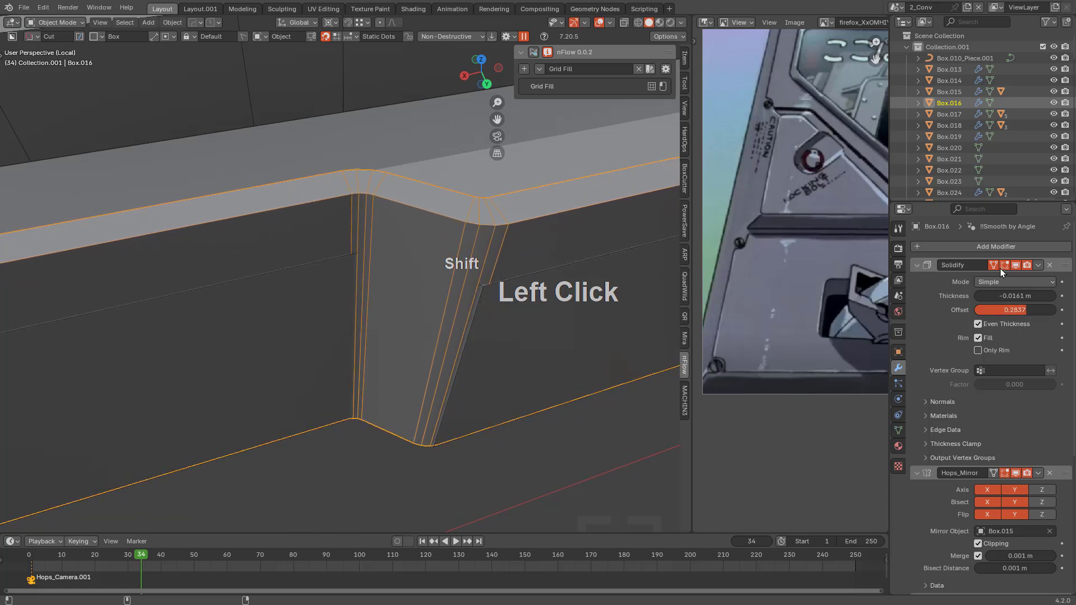
shift+drag(1020, 295, 1003, 309)
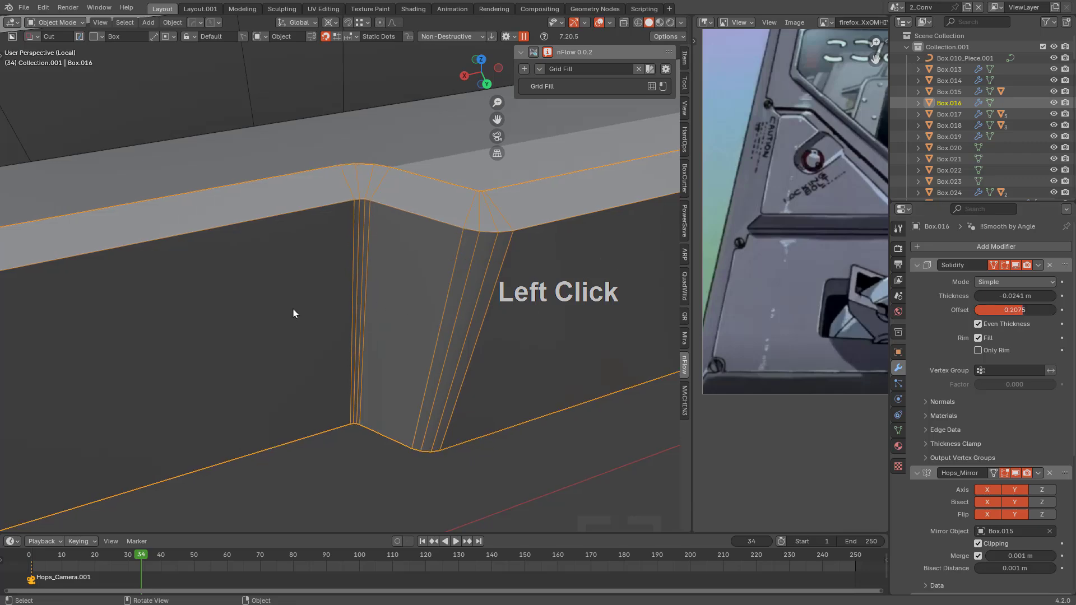
Check the adjusted liner wall along the notched recess with Box.016 deselected, and reselect it
scroll(314, 307, down, 3)
key(alt+a)
scroll(345, 304, down, 2)
shift+middle_drag(345, 304, 345, 282)
scroll(345, 282, up, 3)
click(345, 282)
scroll(409, 276, down, 1)
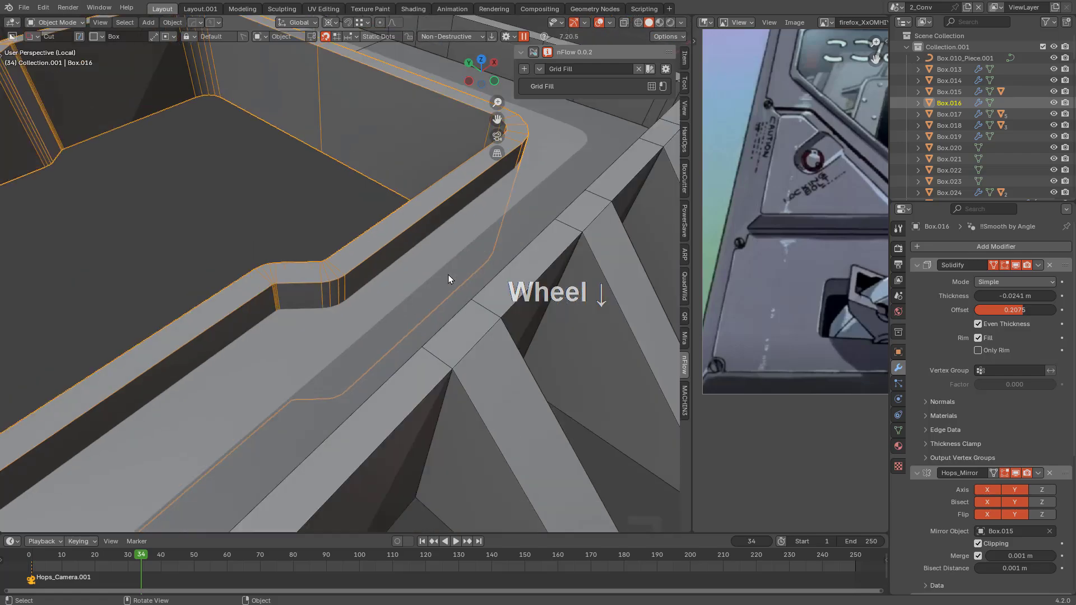
Examine the recess rim and its notches from several angles with all objects deselected
scroll(448, 275, down, 3)
middle_drag(448, 275, 549, 213)
key(alt+a)
middle_drag(448, 230, 388, 298)
scroll(388, 298, down, 4)
scroll(441, 362, up, 3)
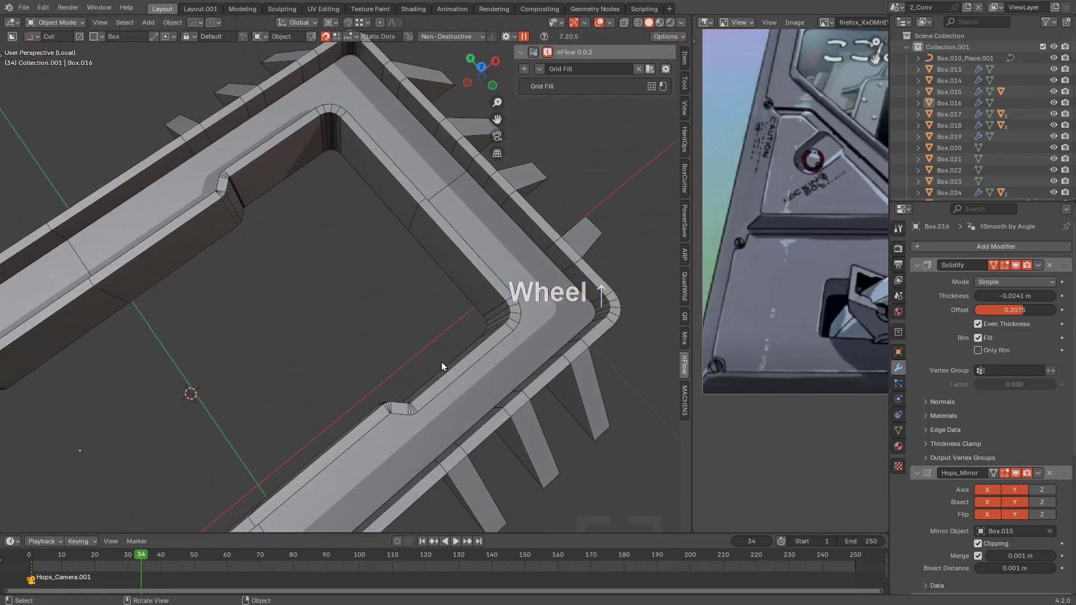
scroll(441, 362, up, 1)
Merge the recess liner Box.016 into the plate Box.015 with a HardOps boolean Union
click(516, 270)
shift+middle_drag(516, 270, 560, 274)
shift+middle_drag(185, 331, 124, 274)
scroll(368, 216, up, 2)
scroll(479, 227, down, 2)
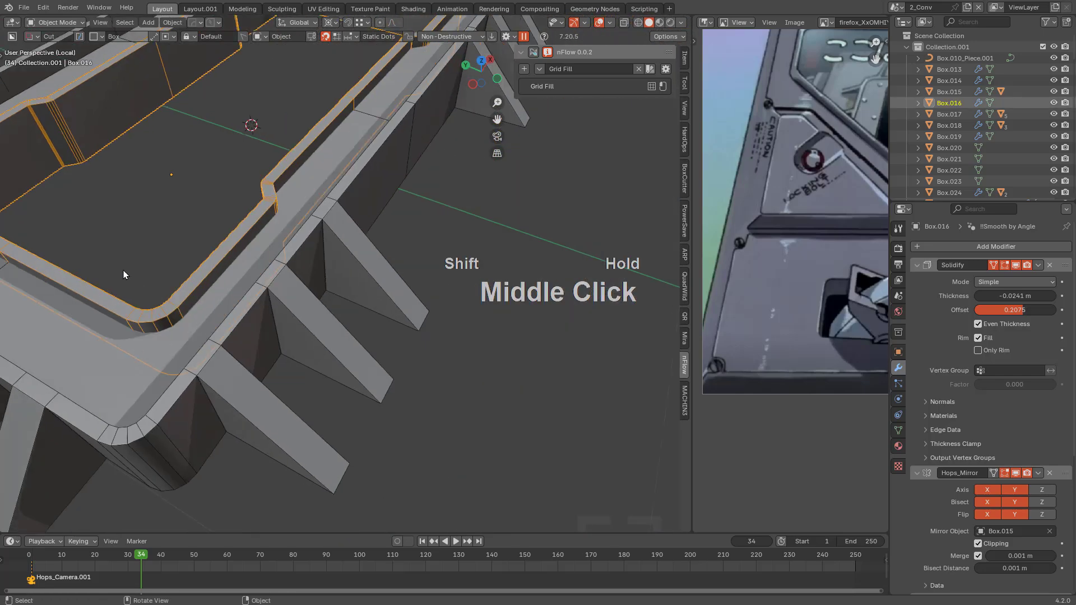
shift+click(308, 238)
shift+middle_drag(323, 256, 370, 303)
scroll(493, 268, up, 2)
key(q)
mouse_move(486, 239)
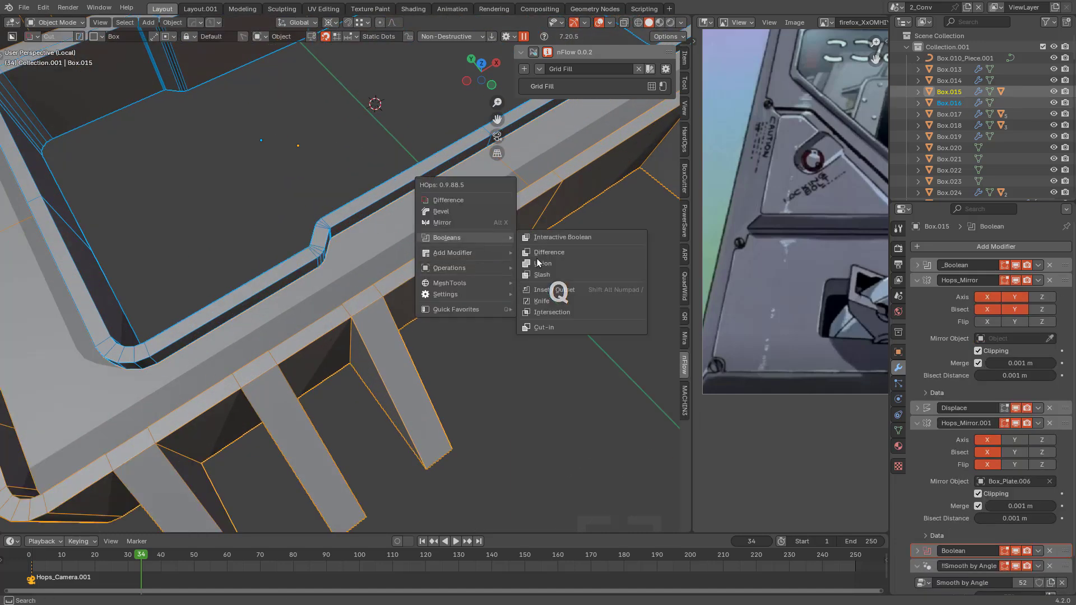
click(545, 263)
click(394, 330)
middle_drag(394, 330, 383, 329)
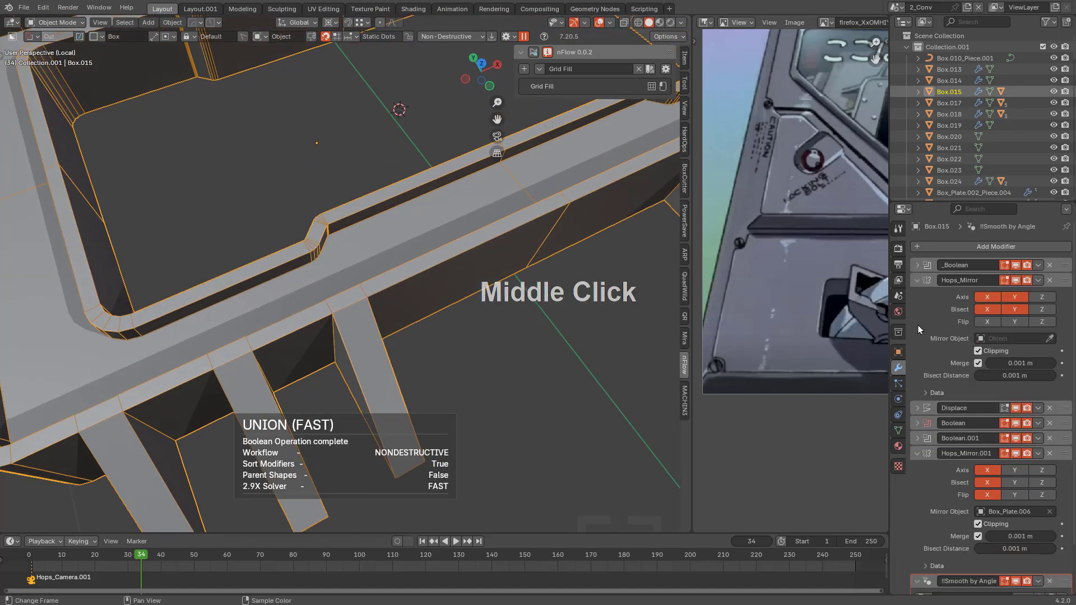
Bake all modifiers of Box.015, including the union, with Visual Geometry to Mesh
key(ctrl+a)
click(608, 361)
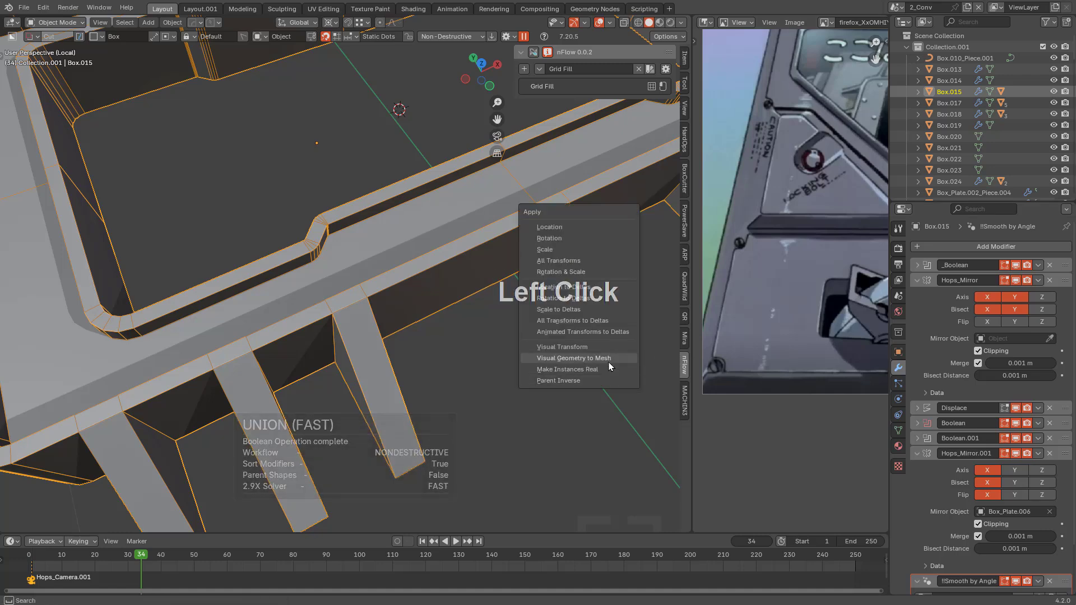
shift+middle_drag(608, 362, 477, 298)
scroll(384, 331, down, 2)
scroll(384, 327, down, 4)
shift+middle_drag(371, 295, 392, 305)
scroll(391, 304, up, 4)
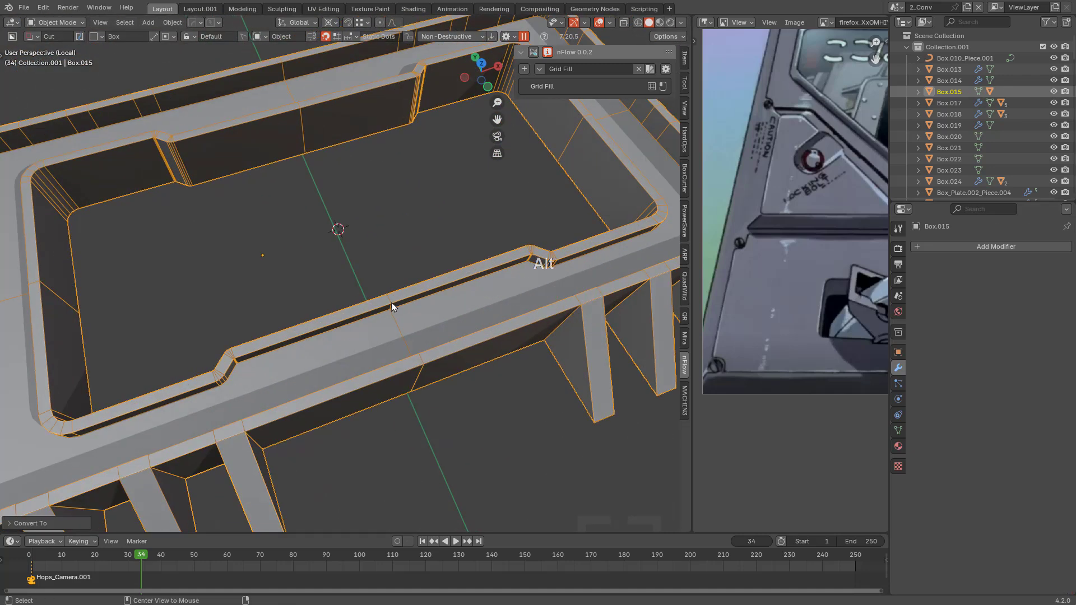
key(alt+x)
scroll(319, 314, down, 2)
middle_drag(317, 314, 336, 307)
Open the mesh of Box.015 for editing in edge mode and clear its selection
key(Tab)
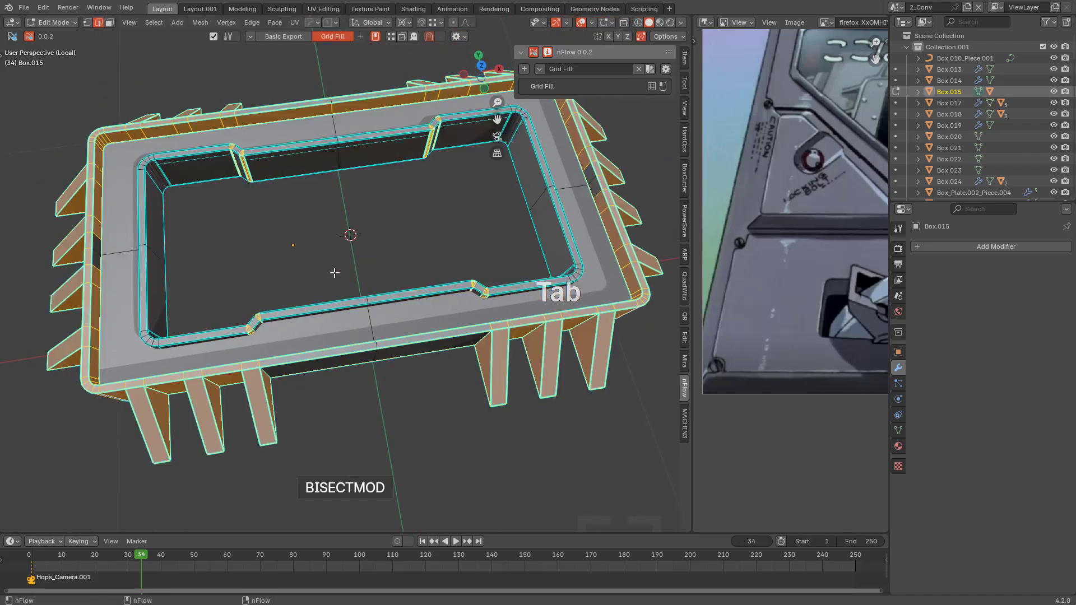
scroll(331, 243, up, 3)
key(1)
key(2)
click(296, 156)
middle_drag(312, 192, 488, 199)
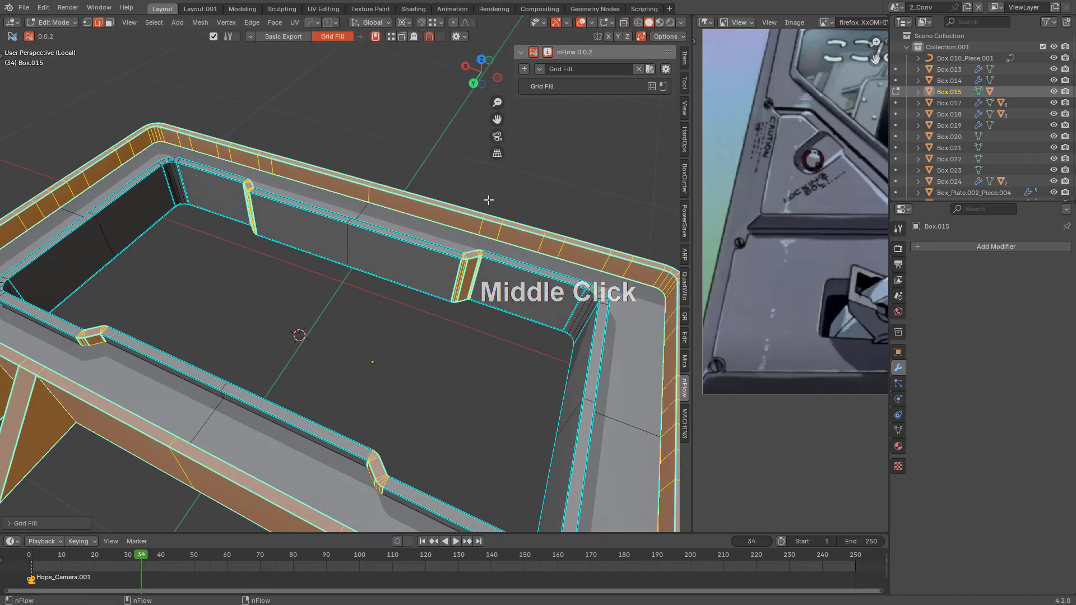
key(alt+a)
Set the origin of Box.015 to the central vertical edge of the long inner recess wall
key(alt+z)
click(347, 249)
key(alt+z)
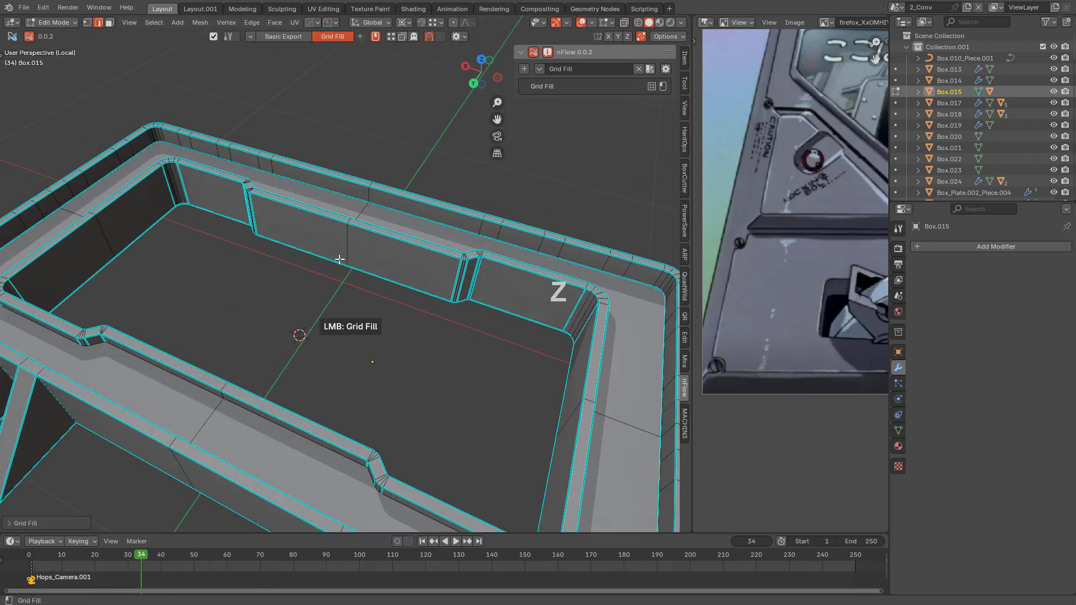
key(2)
key(3)
key(2)
click(346, 243)
middle_drag(346, 243, 140, 268)
scroll(302, 243, up, 3)
key(alt+a)
key(shift+s)
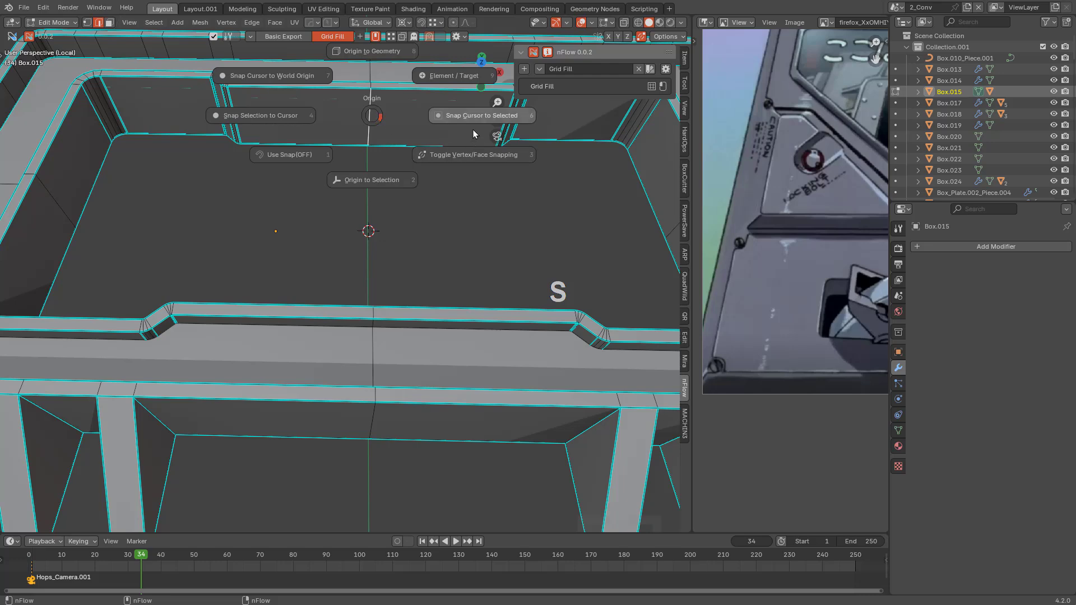
click(387, 176)
Bisect and mirror Box.015 across the X axis, and select its remaining half mesh in edit mode
middle_drag(388, 176, 392, 283)
key(alt+x)
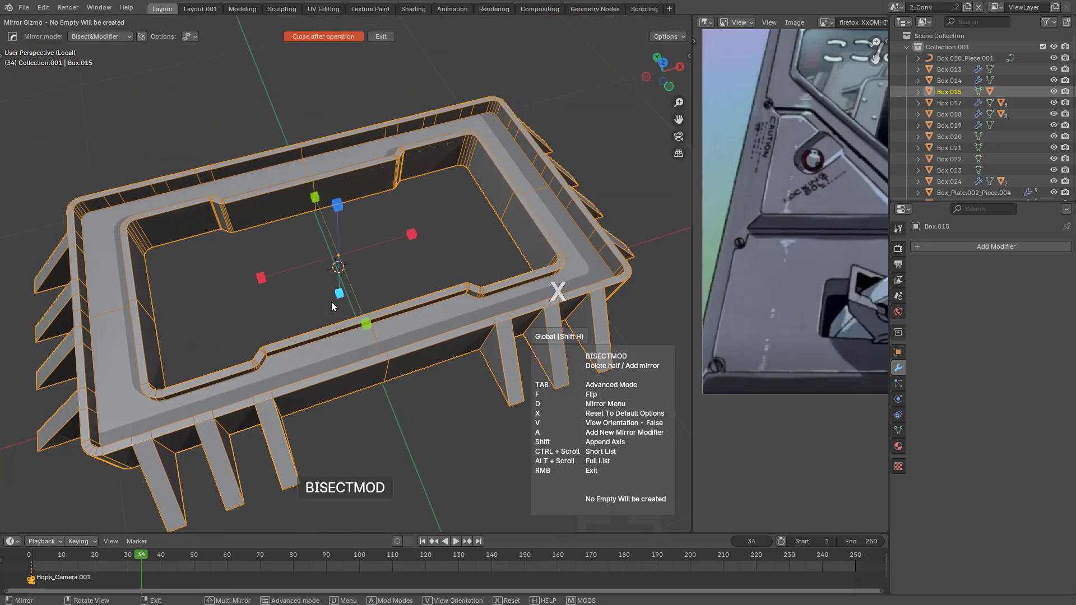
click(269, 278)
middle_drag(269, 279, 298, 308)
key(Tab)
key(a)
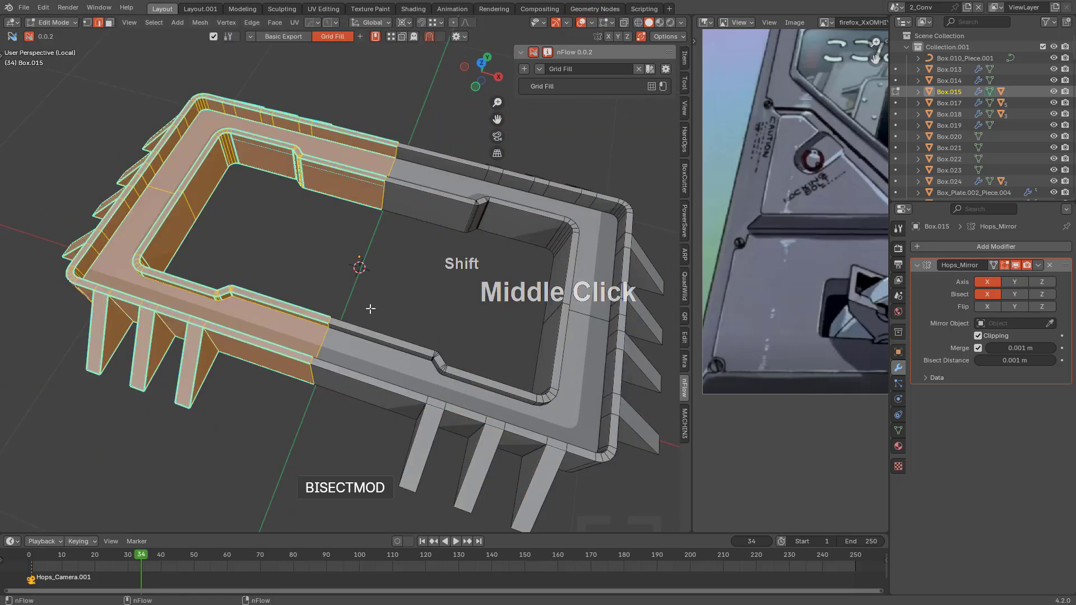
Examine the inner corner and notch edges of the bisected half, the surrounding rim and the profile of the lower edge
shift+middle_drag(370, 308, 434, 358)
scroll(417, 271, up, 5)
shift+middle_drag(374, 258, 387, 322)
scroll(437, 255, up, 3)
click(428, 233)
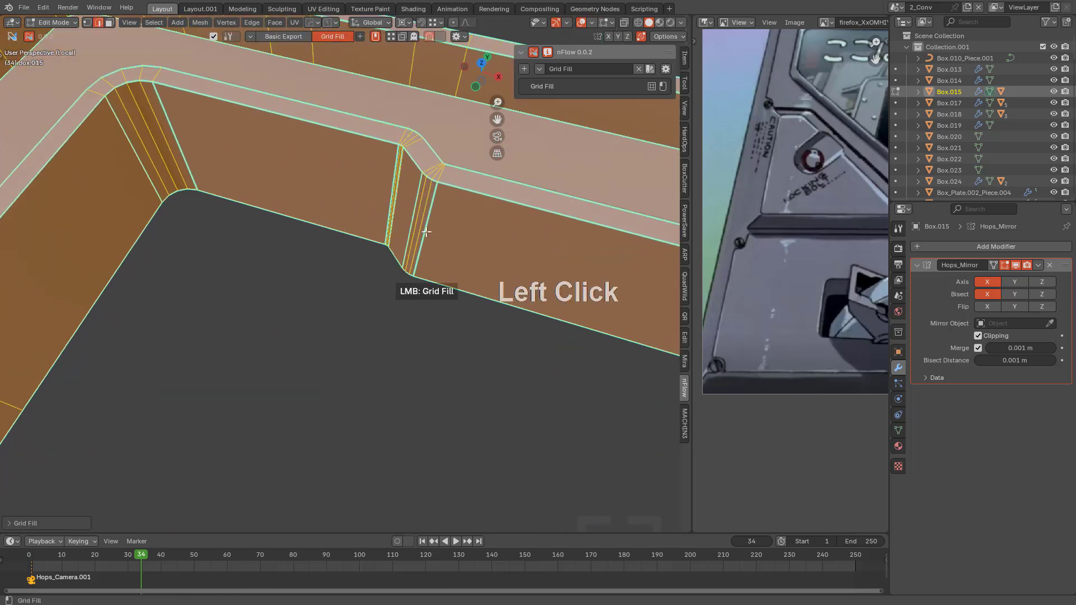
scroll(426, 232, down, 6)
middle_drag(426, 229, 448, 247)
scroll(454, 257, up, 3)
shift+middle_drag(457, 269, 477, 334)
scroll(361, 252, up, 4)
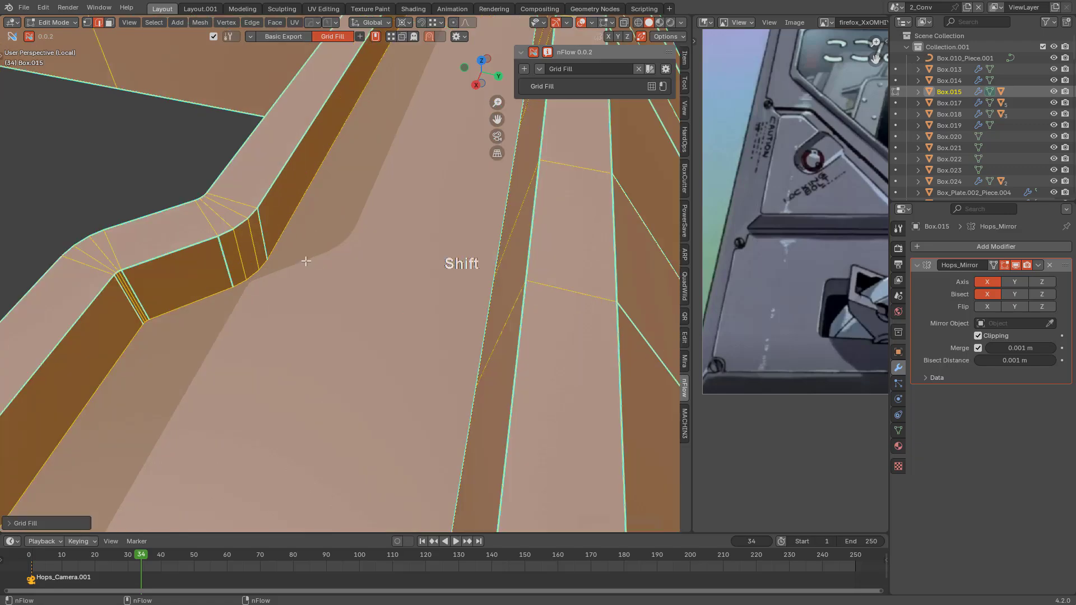
shift+middle_drag(305, 259, 427, 269)
scroll(384, 232, down, 1)
scroll(384, 231, down, 2)
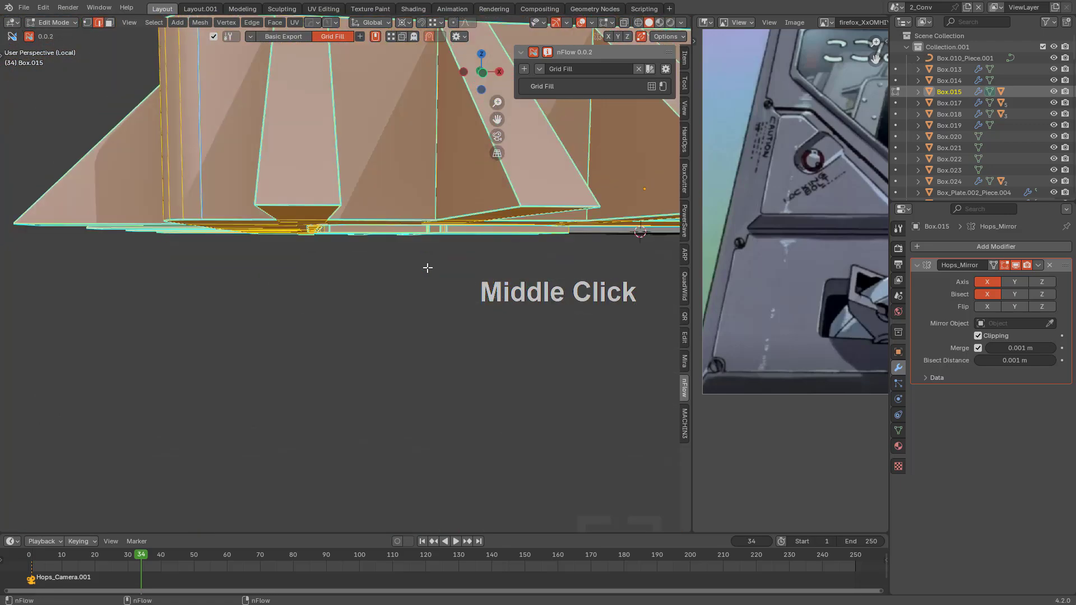
Check Box.015 in front orthographic view and inspect the stray edges on its underside
key(Tab)
key(KP_1)
key(KP_5)
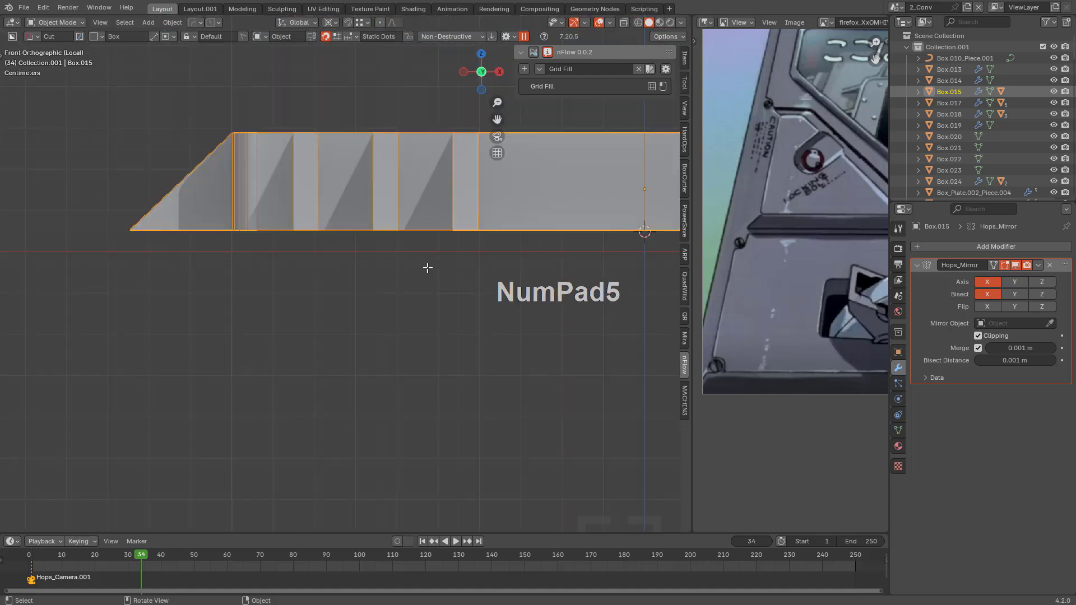
key(KP_5)
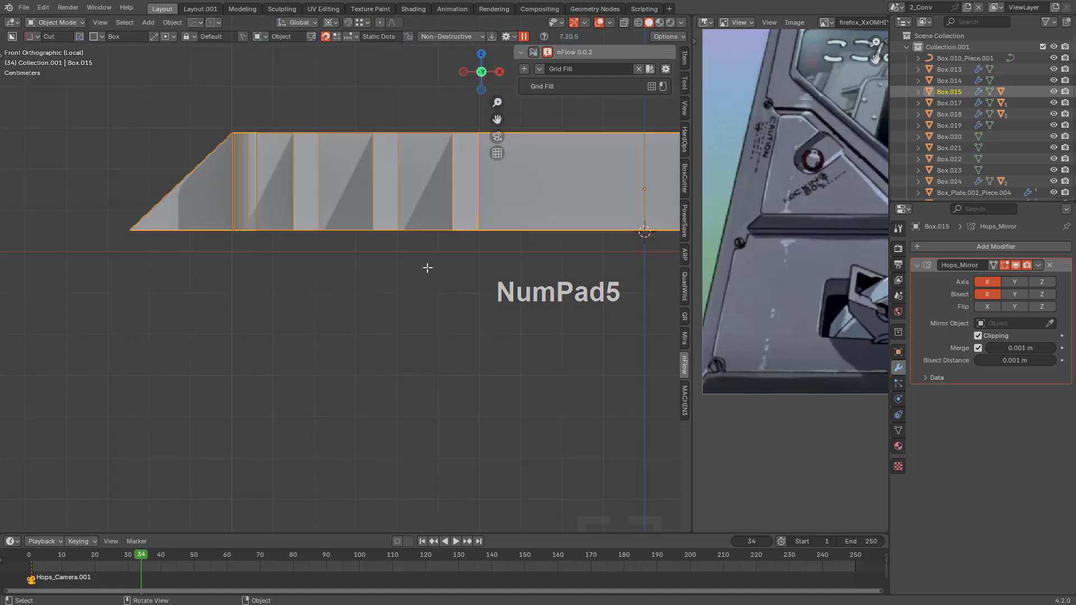
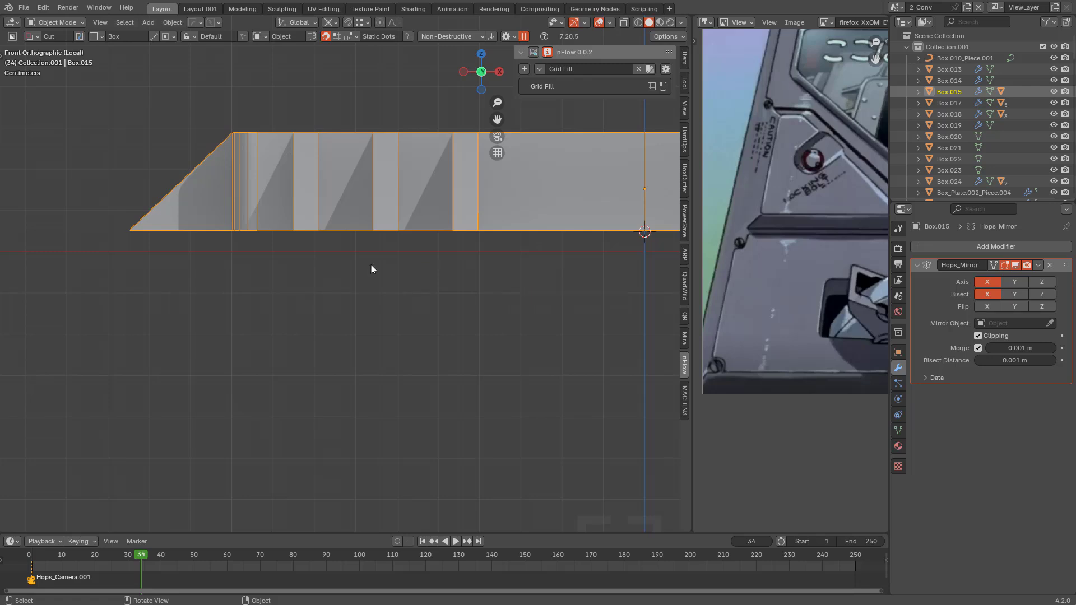
key(Tab)
shift+middle_drag(413, 280, 337, 263)
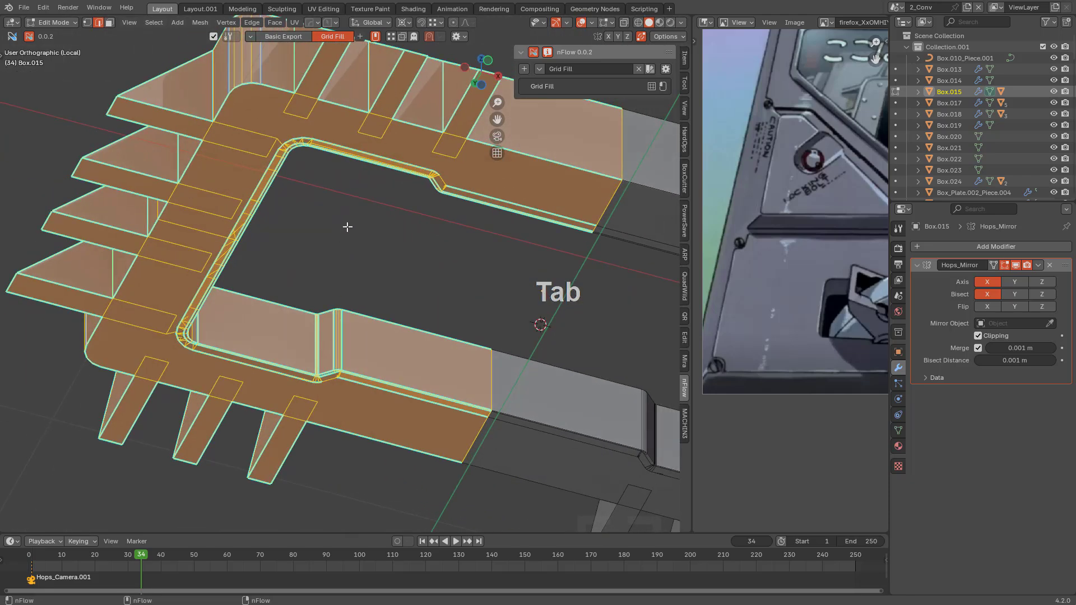
key(Tab)
middle_drag(348, 227, 334, 282)
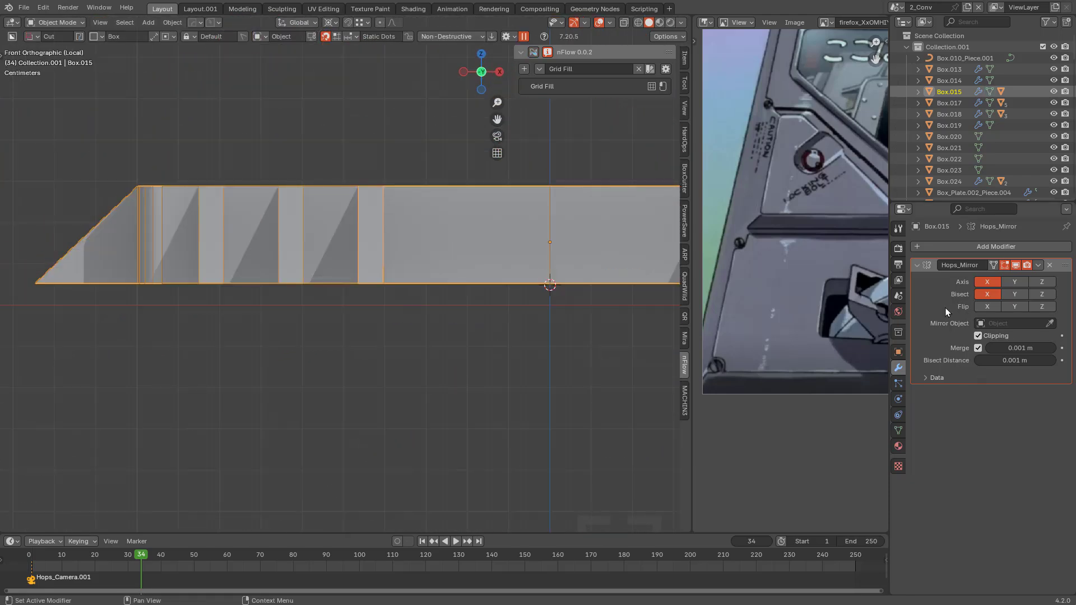
Apply the Hops_Mirror modifier on Box.015 and activate the HardOps tool
key(ctrl+a)
scroll(529, 321, down, 4)
shift+scroll(512, 351, up, 2)
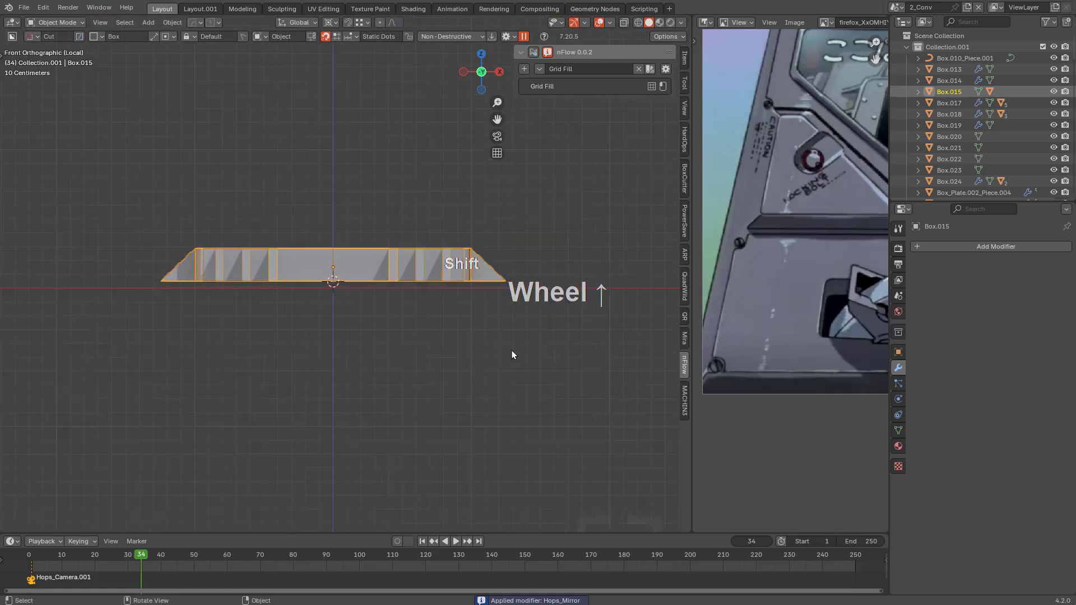
scroll(512, 354, up, 2)
key(alt+w)
scroll(456, 260, up, 1)
middle_drag(435, 311, 410, 307)
Select the whole flat underside of Box.015 and run Clean Mesh limited to the selection with a 0.5° dissolve angle
key(Tab)
key(alt+z)
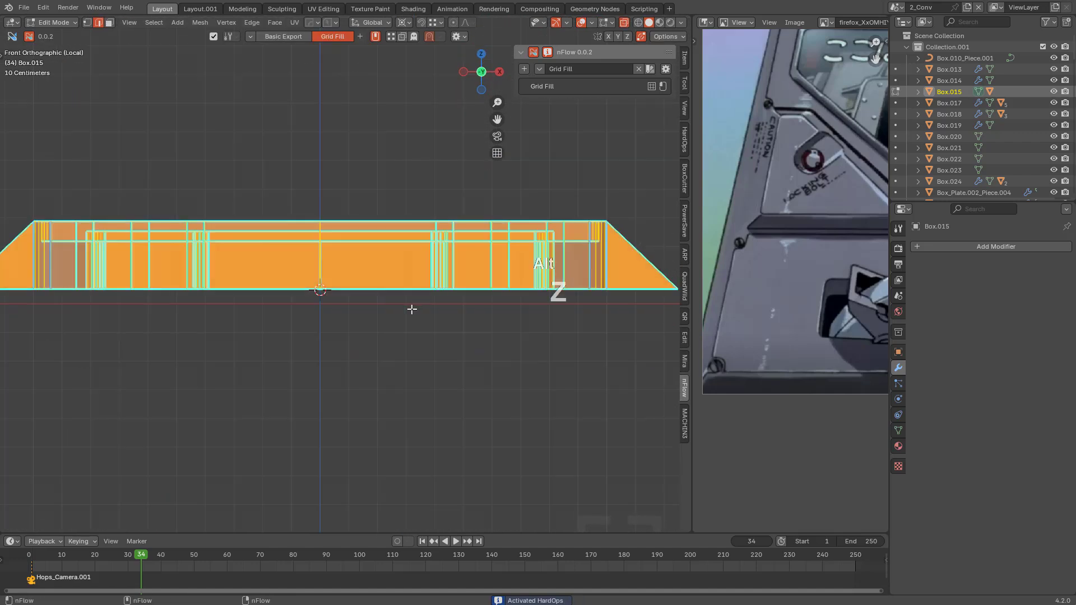
key(a)
scroll(478, 293, down, 1)
drag(585, 330, 49, 277)
middle_drag(224, 263, 392, 264)
key(alt+z)
scroll(425, 264, up, 3)
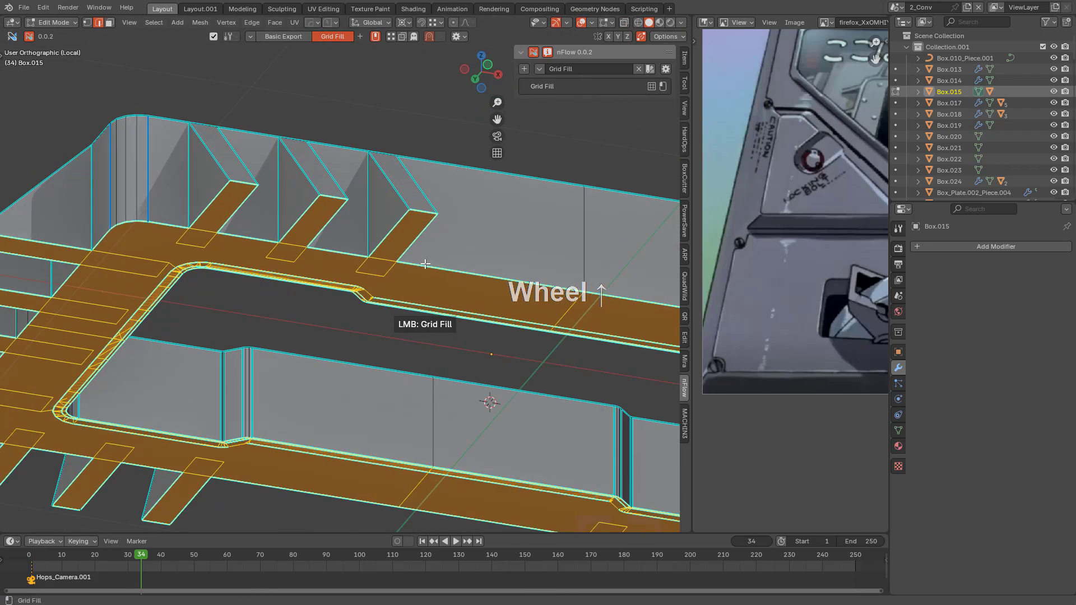
key(q)
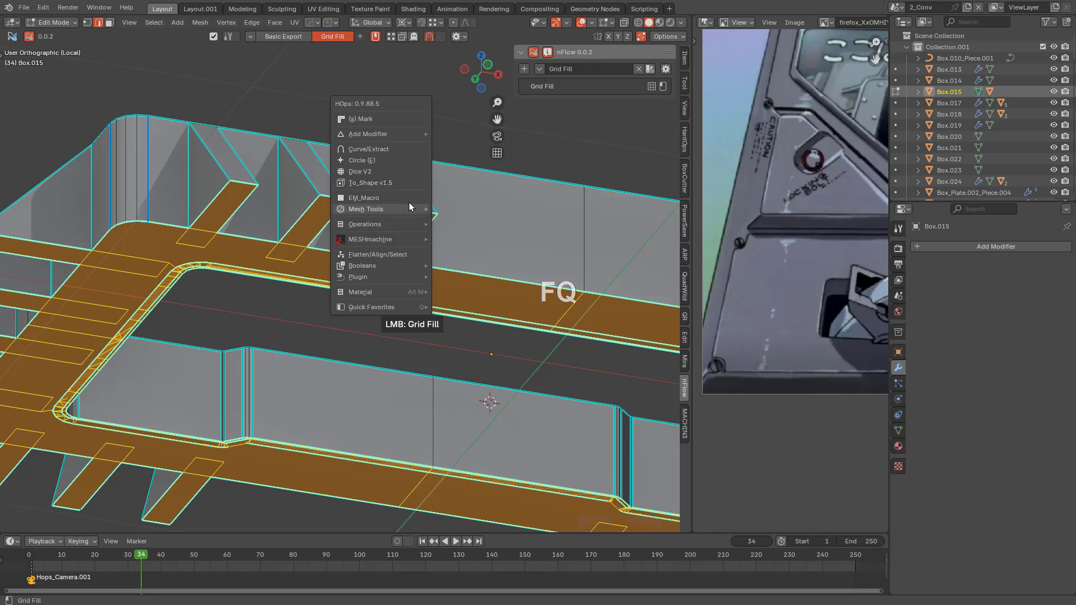
mouse_move(398, 226)
click(480, 483)
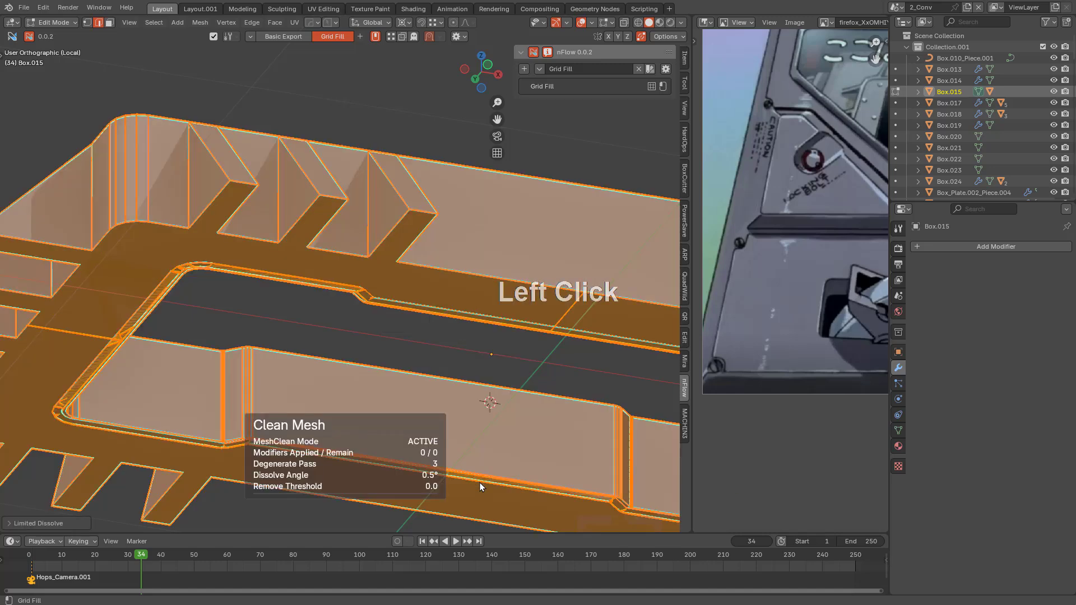
key(F9)
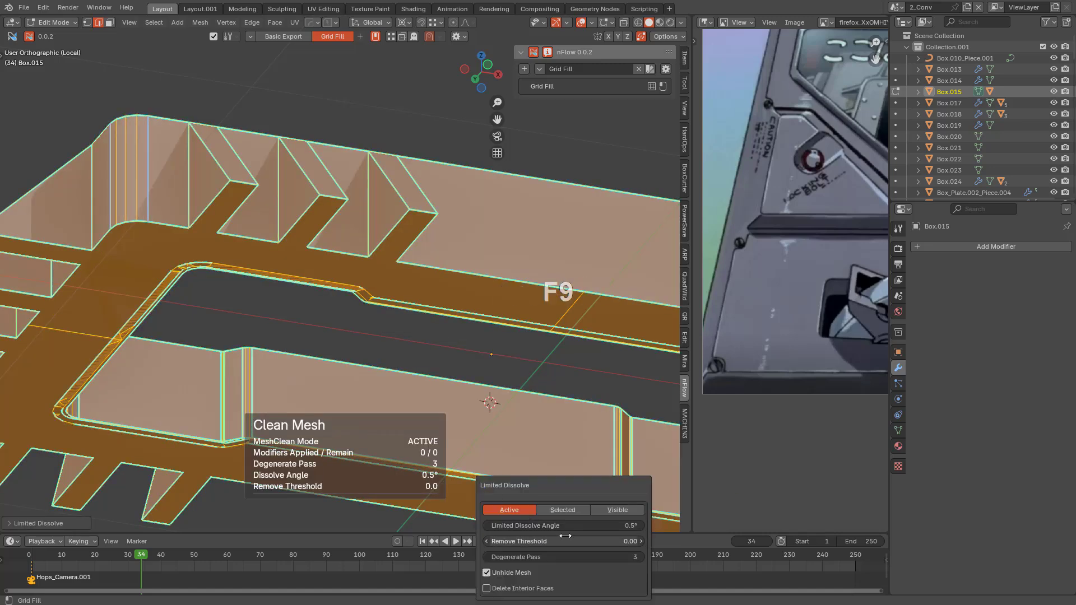
click(560, 509)
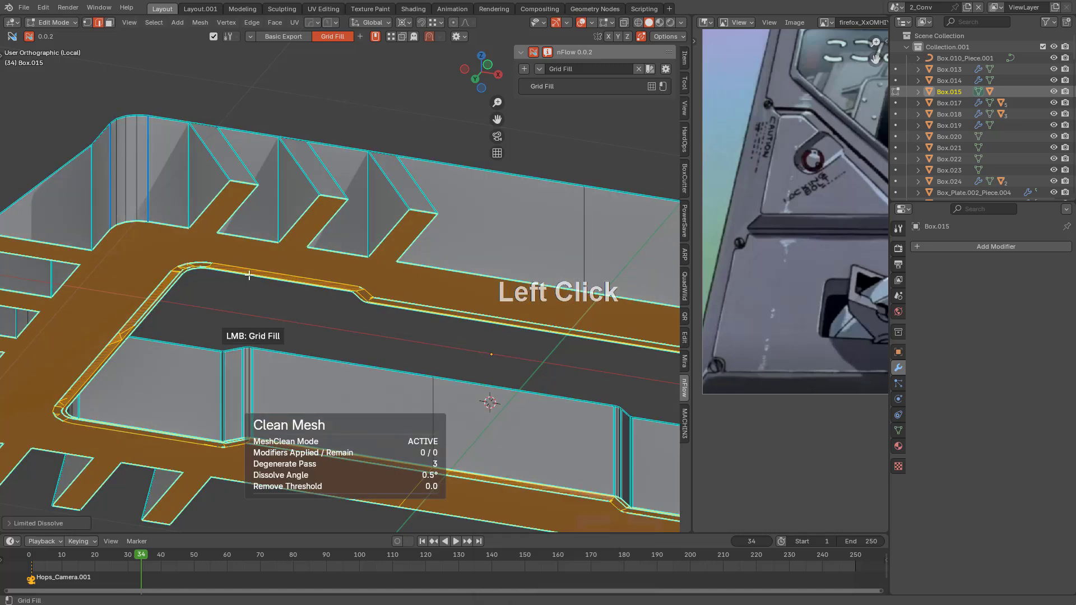
Return Box.015 to object mode and show its full width in front orthographic view
middle_drag(227, 336, 631, 342)
key(alt+z)
key(Tab)
scroll(395, 294, down, 3)
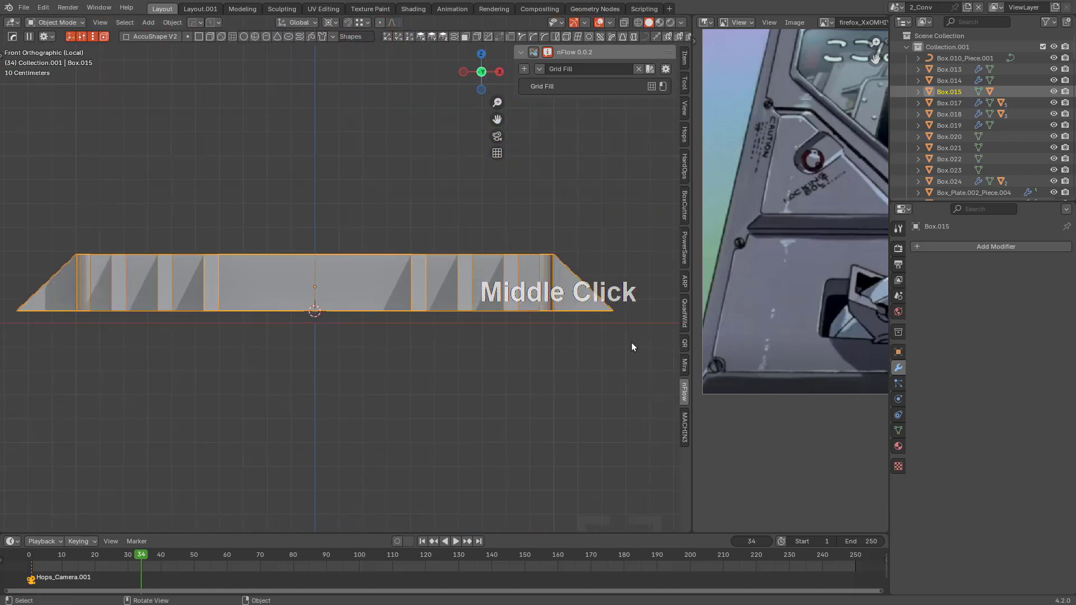
key(d)
click(623, 362)
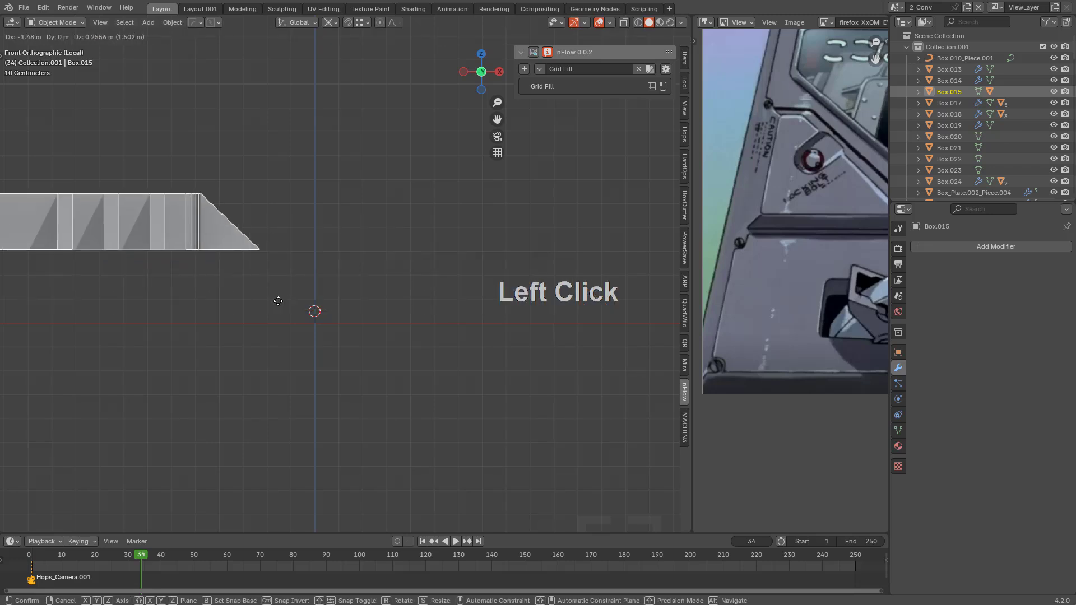
right_click(389, 323)
Slice the thin bottom strip off Box.015 with a BoxCutter box about 2.589 by 0.312 drawn in front view, and select the strip
key(alt+w)
mouse_move(624, 383)
mouse_down()
mouse_move(211, 295)
mouse_move(1, 308)
mouse_up()
key(x)
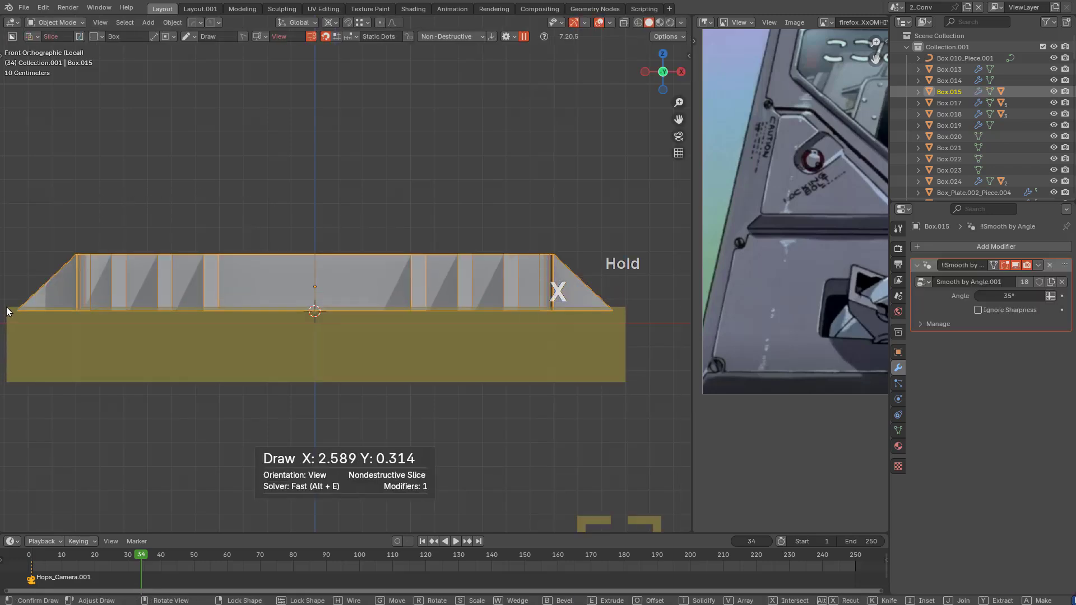
key(x)
key(x)
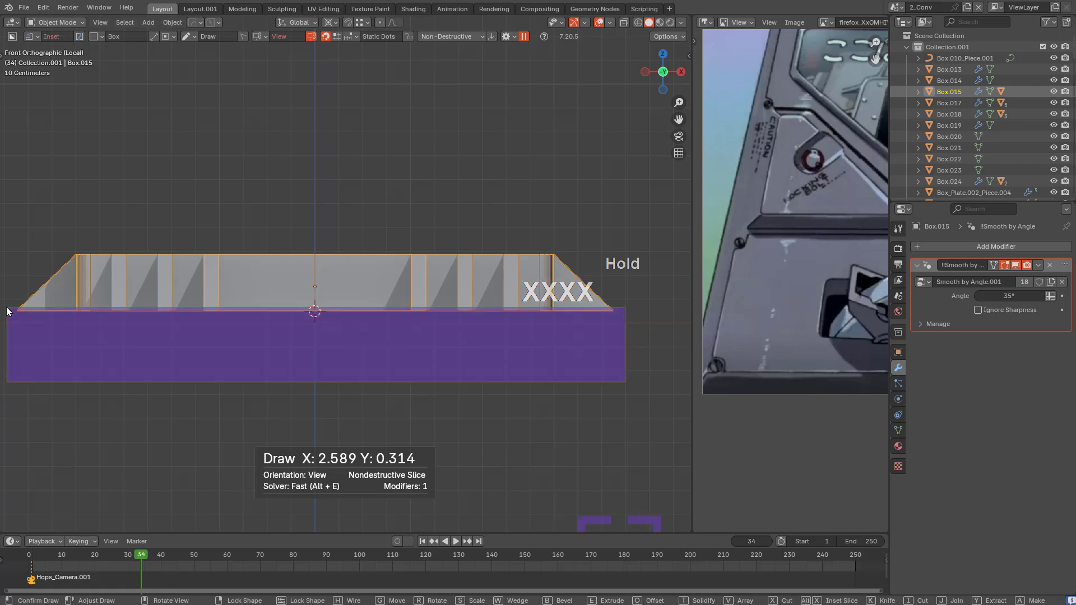
key(x)
key(x)
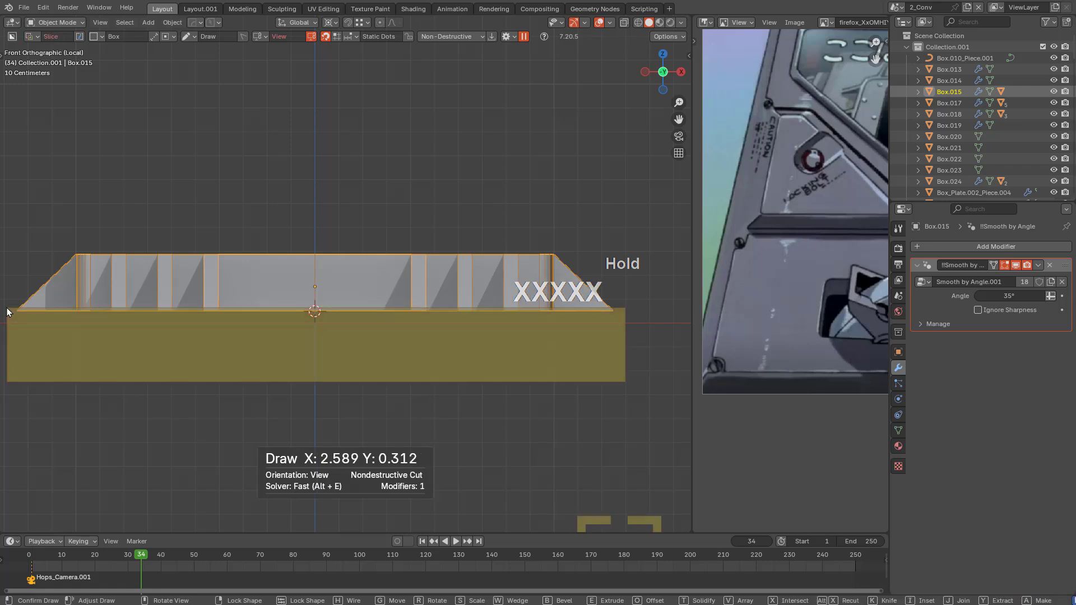
key(space)
middle_drag(8, 312, 393, 275)
scroll(408, 270, up, 3)
click(407, 270)
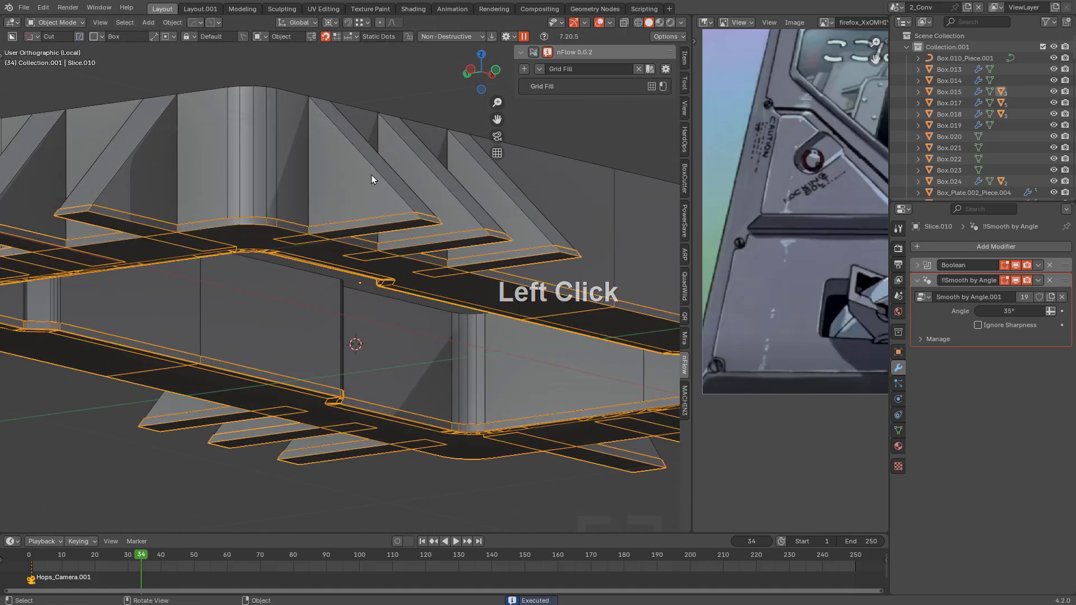
Reveal the boolean cutter of Box.015 with Ever Scroll and try lowering it slightly along Z
click(460, 174)
key(q)
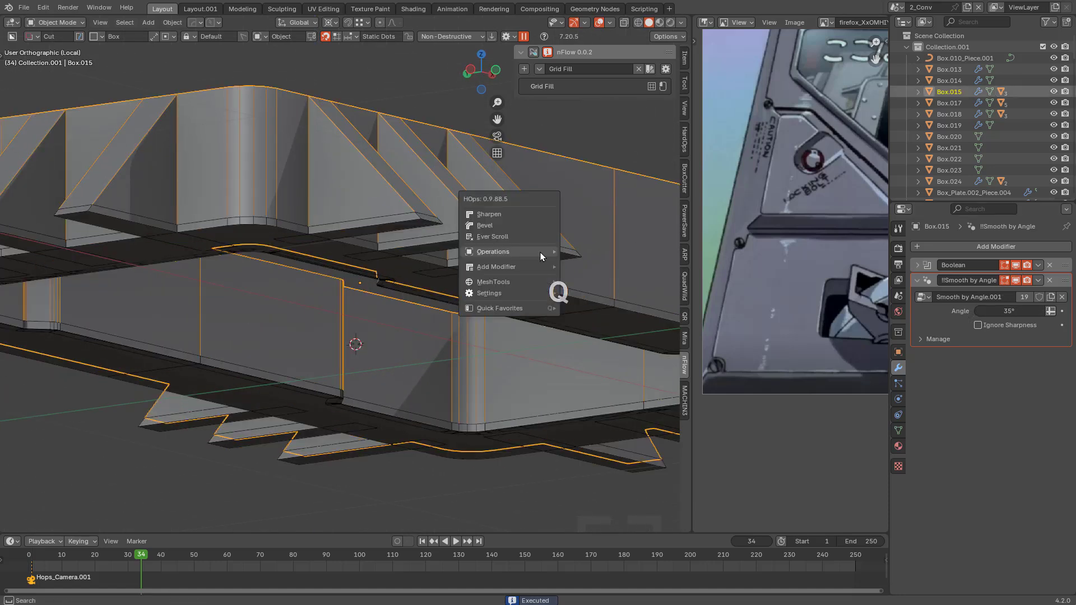
click(520, 238)
key(g)
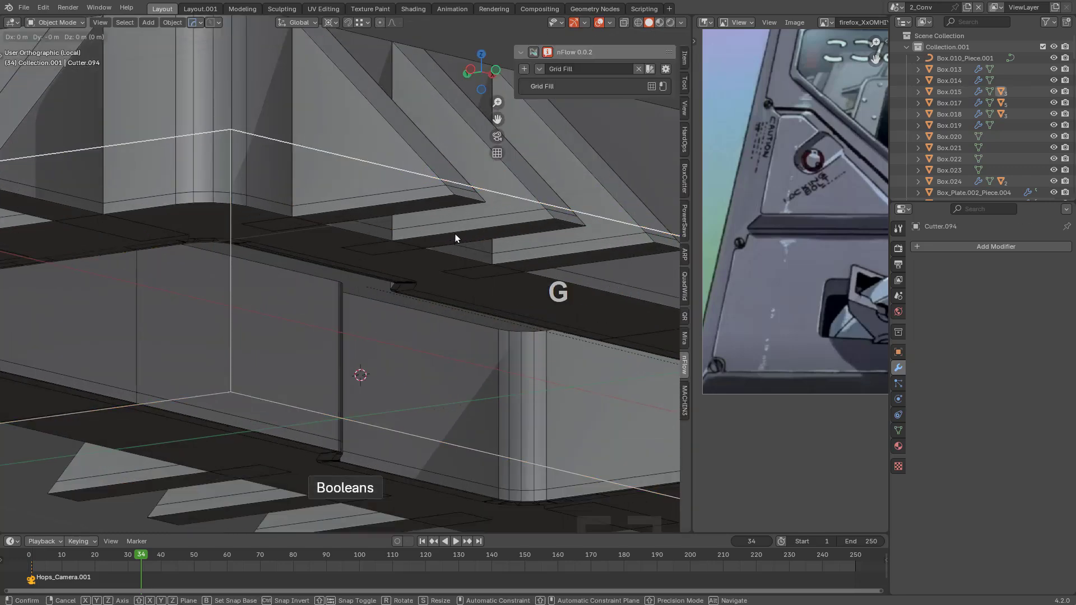
key(z)
click(406, 234)
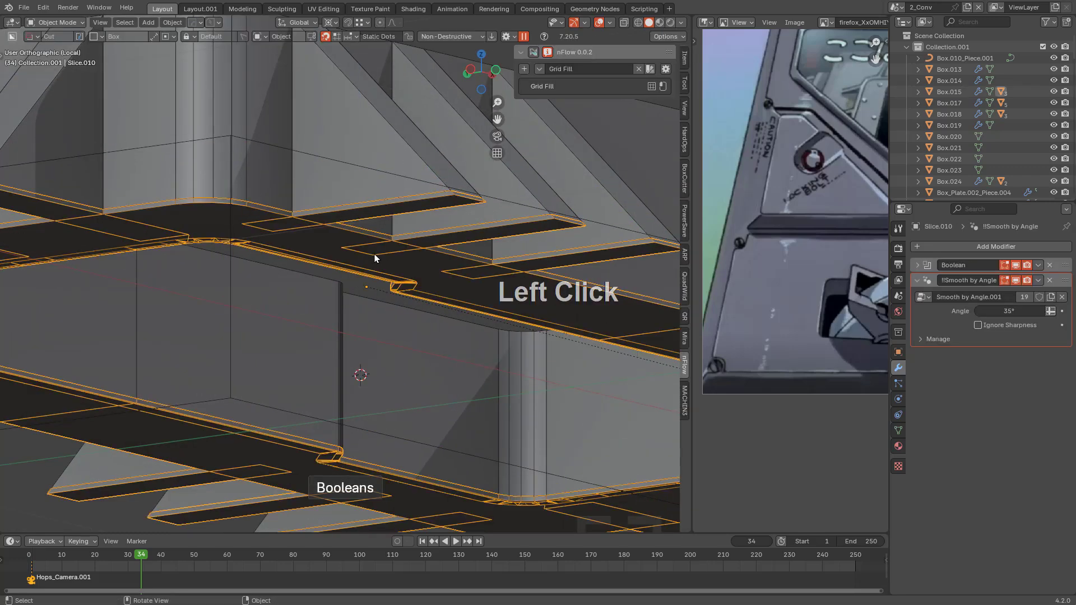
key(h)
key(ctrl+z)
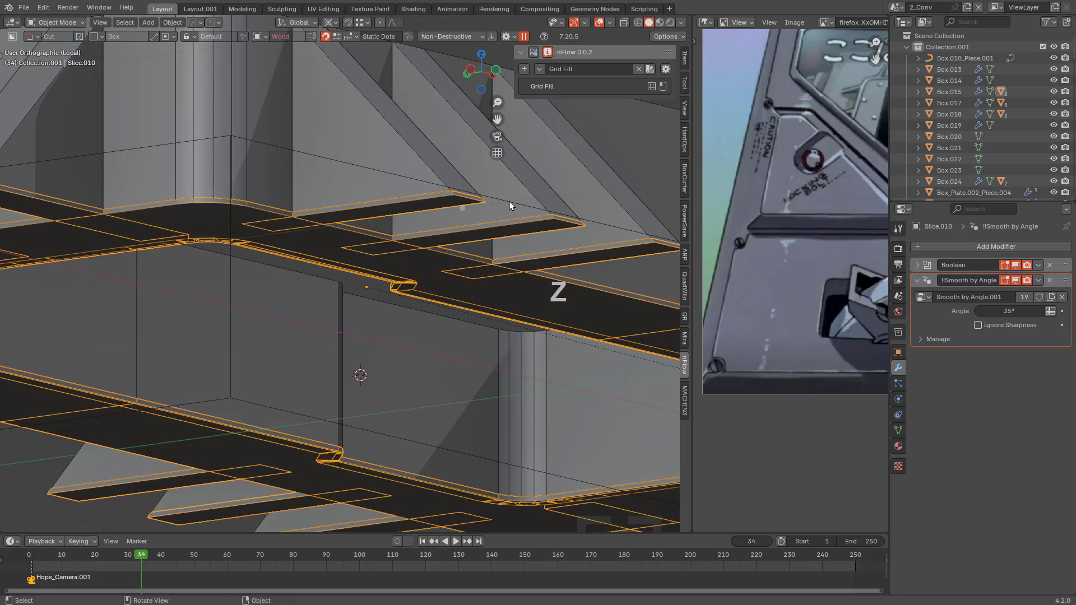
Raise the boolean cutter of Box.015 by about 0.008 m along Z and hide it
click(510, 201)
key(g)
key(z)
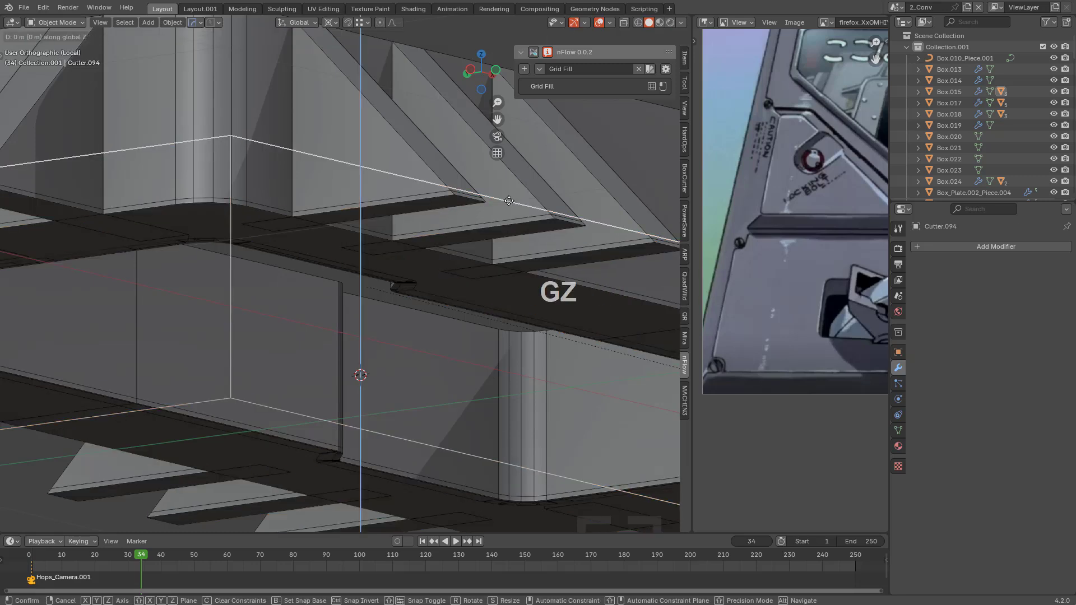
click(510, 202)
key(g)
key(z)
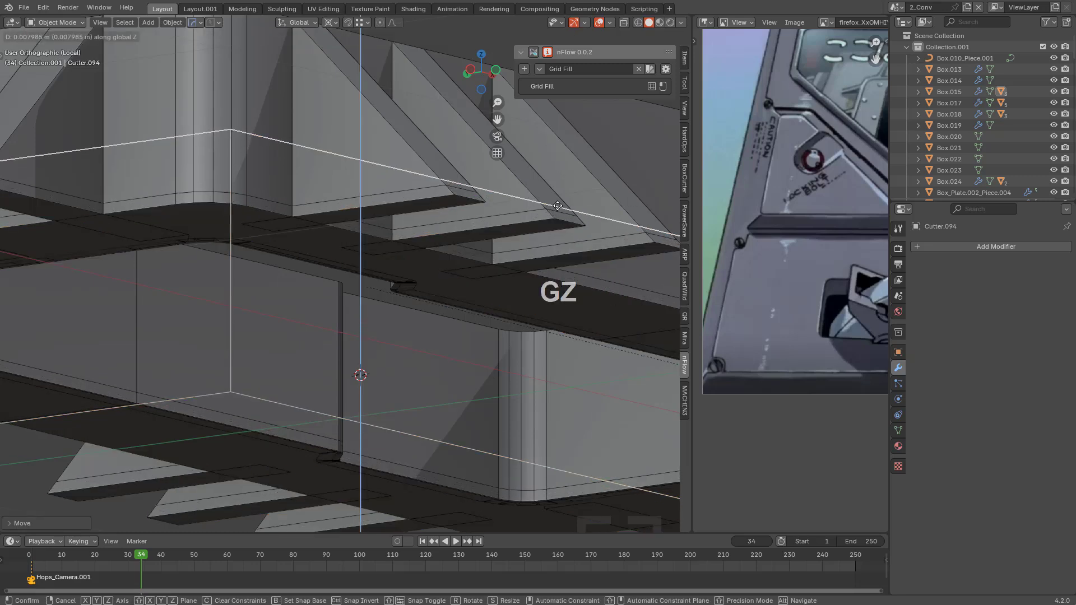
click(557, 207)
key(h)
Apply the Boolean modifier on Box.015, hide the sliced strip Slice.010 and reselect Box.015
click(446, 199)
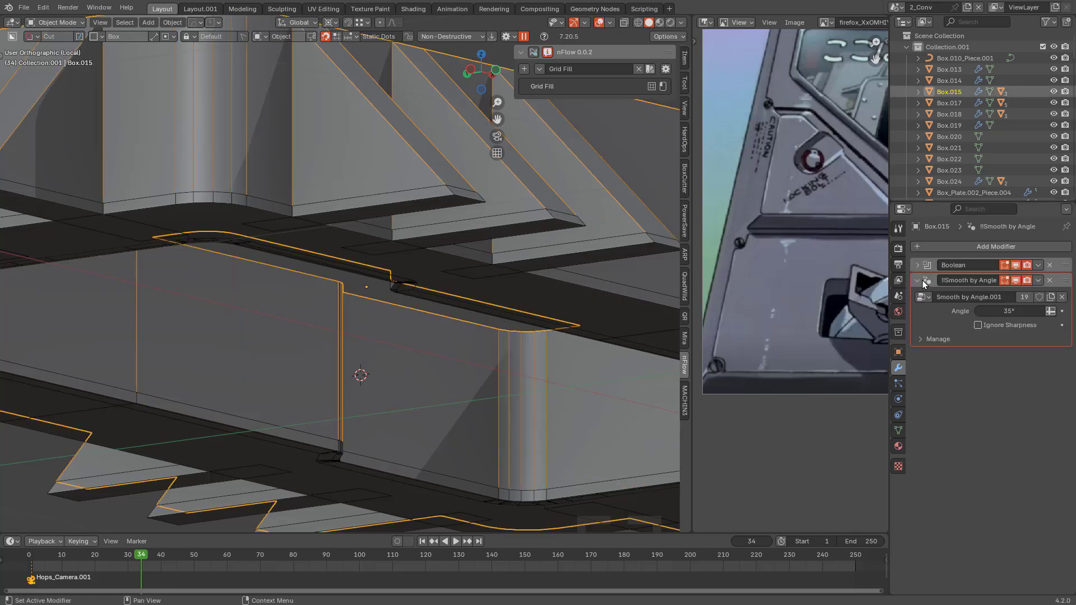
key(ctrl+a)
click(543, 225)
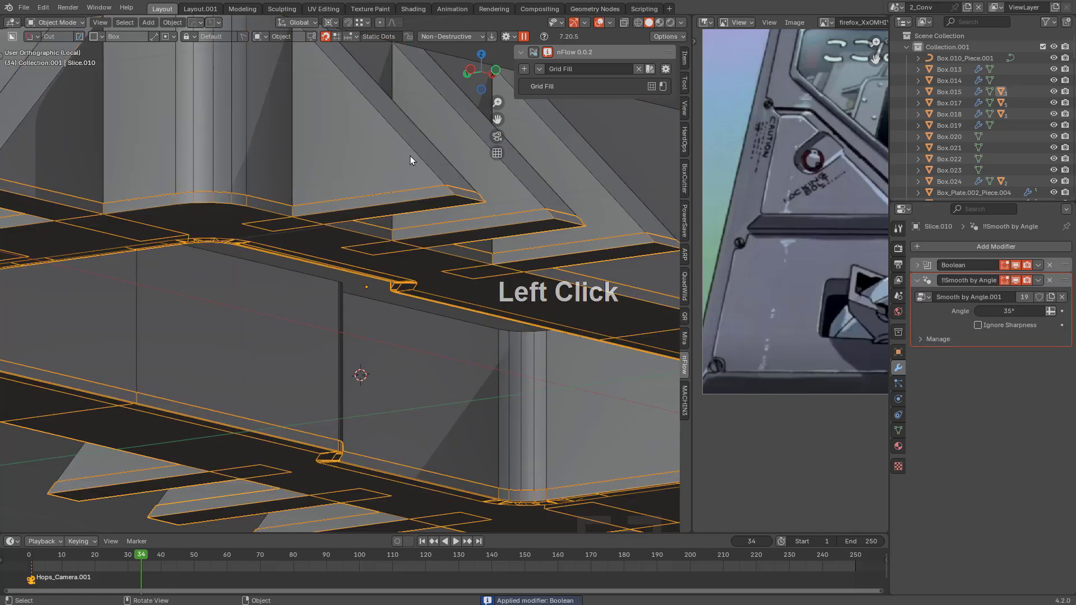
key(q)
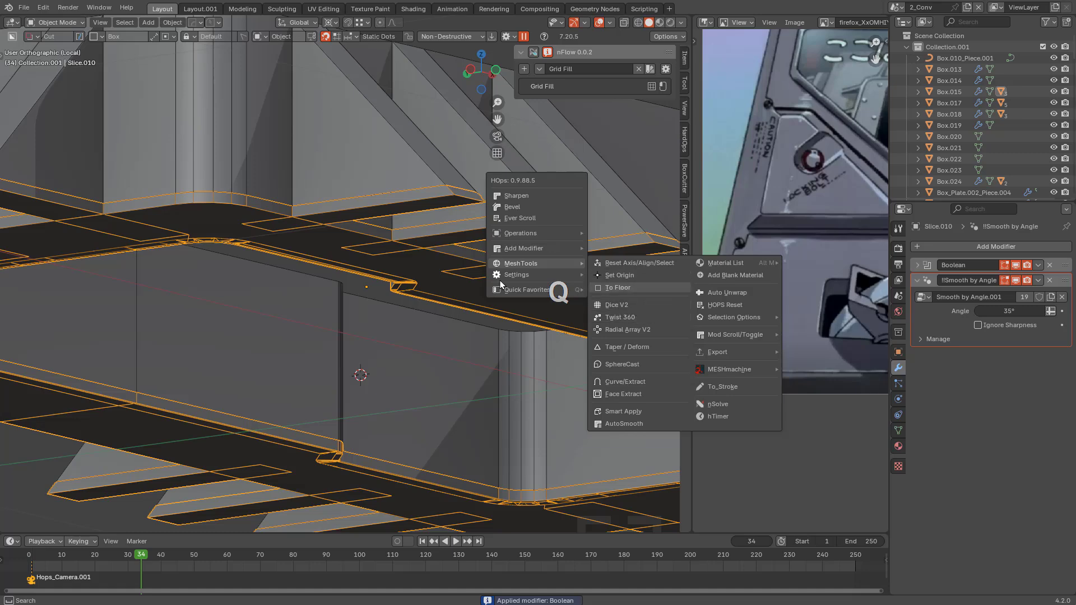
key(q)
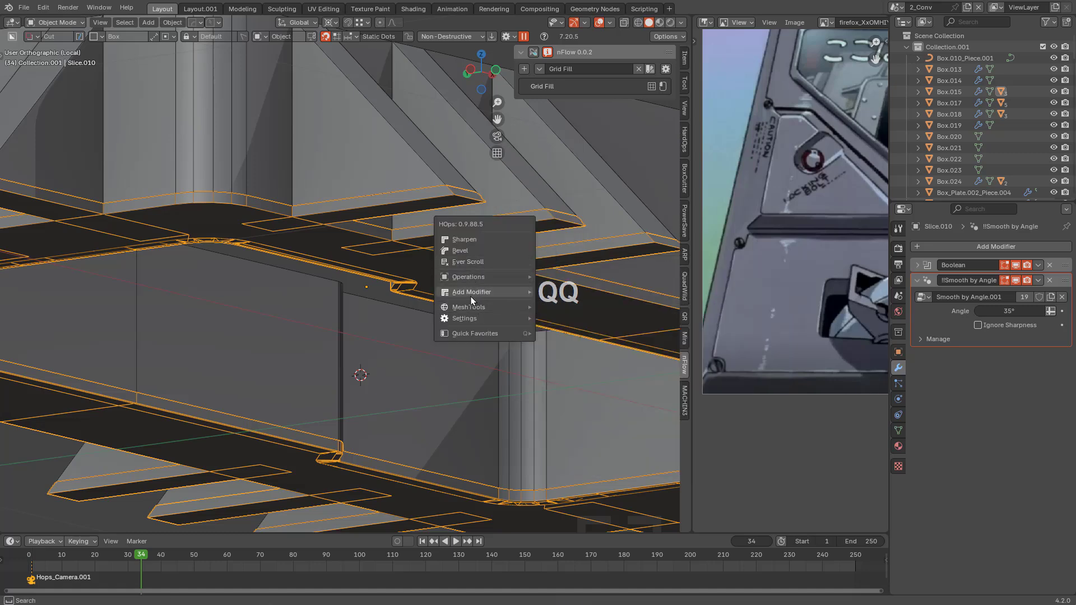
mouse_move(527, 318)
click(573, 349)
mouse_move(570, 348)
middle_down()
mouse_move(428, 233)
mouse_move(452, 210)
mouse_move(441, 251)
mouse_move(496, 267)
mouse_move(392, 239)
mouse_move(490, 196)
middle_up()
key(h)
click(442, 213)
scroll(458, 247, down, 3)
key(Tab)
key(Tab)
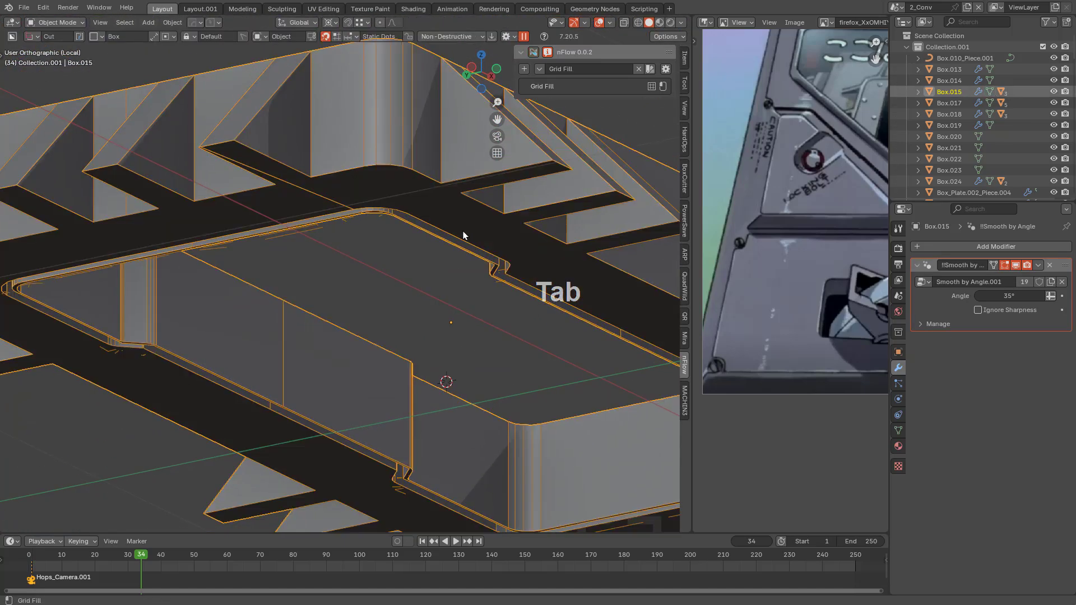
Examine the underside corners of Box.015 in edit mode and try filling the selected underside
middle_drag(463, 235, 355, 257)
scroll(424, 220, down, 2)
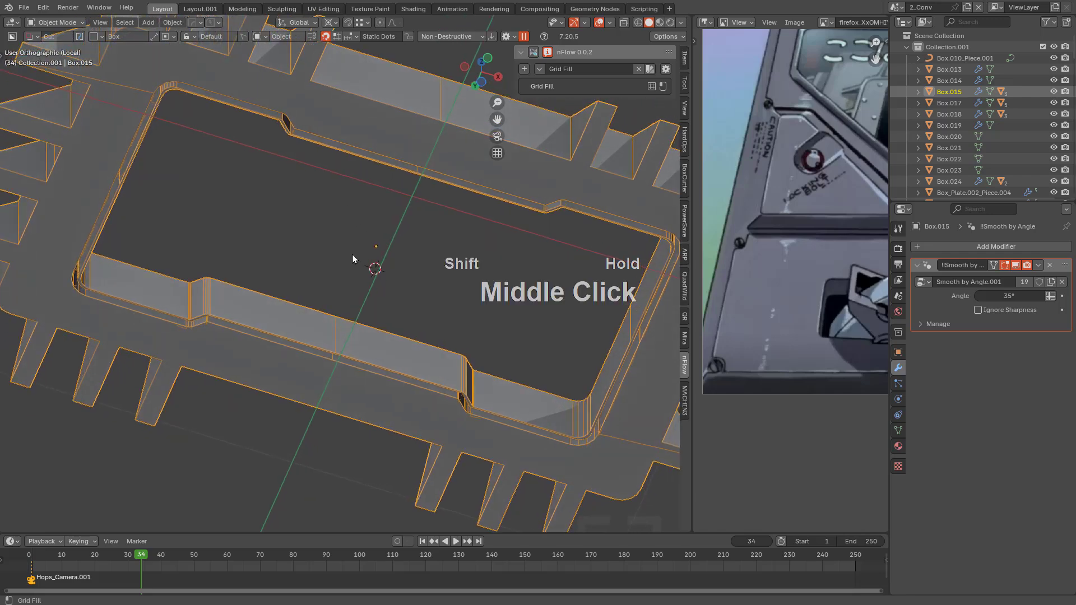
scroll(301, 320, down, 3)
scroll(449, 332, up, 2)
scroll(389, 260, up, 2)
key(Tab)
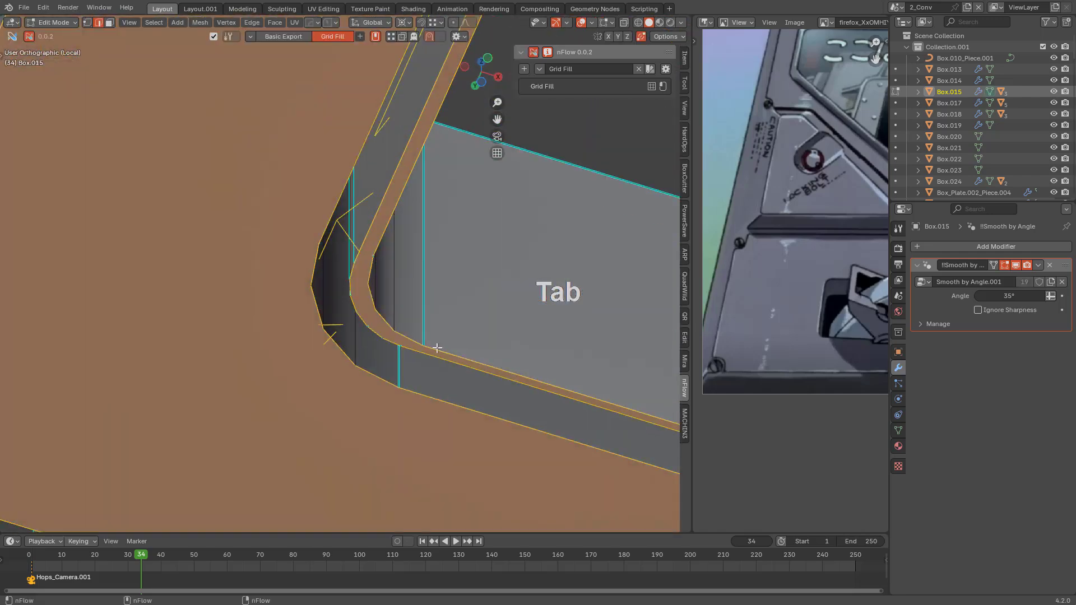
scroll(374, 278, up, 2)
scroll(374, 278, down, 1)
key(alt+z)
scroll(376, 277, down, 5)
middle_drag(426, 272, 472, 254)
key(alt+z)
scroll(472, 254, up, 3)
scroll(361, 186, up, 1)
key(f)
key(ctrl+z)
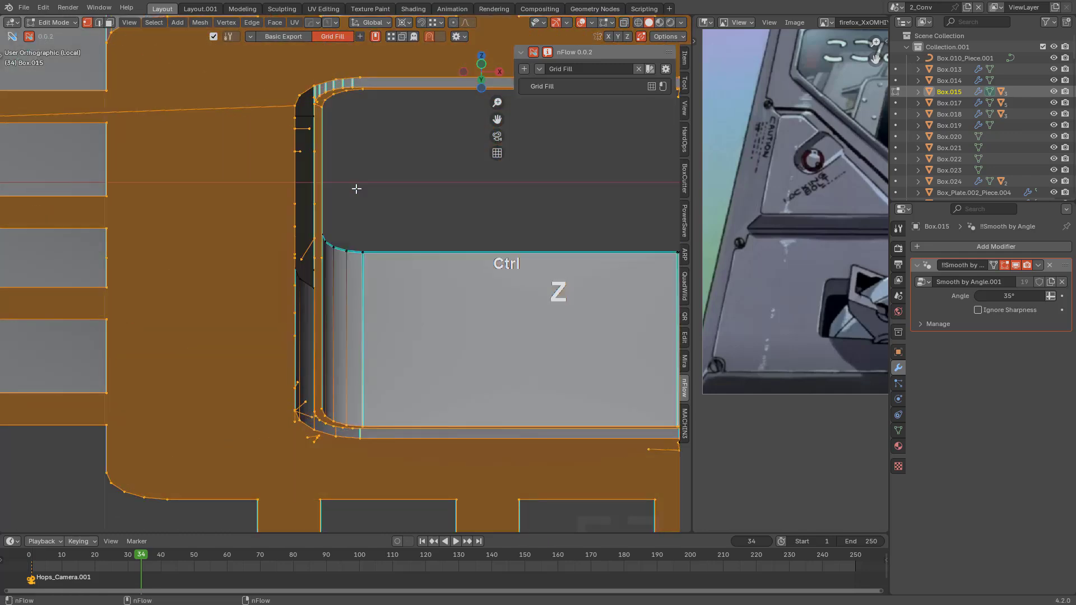
Delete the selected underside geometry of Box.015 and check the open rim around the recess
key(x)
click(362, 190)
middle_drag(370, 183, 300, 237)
key(1)
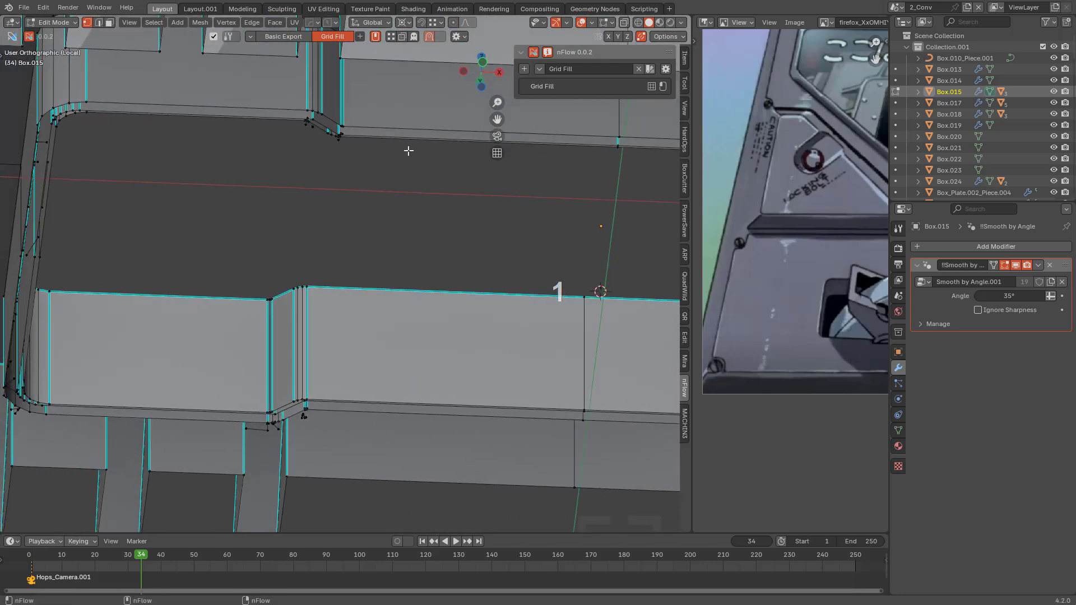
ctrl+middle_drag(409, 151, 432, 185)
Undo the underside deletion, the hiding of the sliced strip and the applied Boolean on Box.015
key(ctrl+z)
key(ctrl+z)
key(ctrl+z)
key(ctrl+z)
key(ctrl+z)
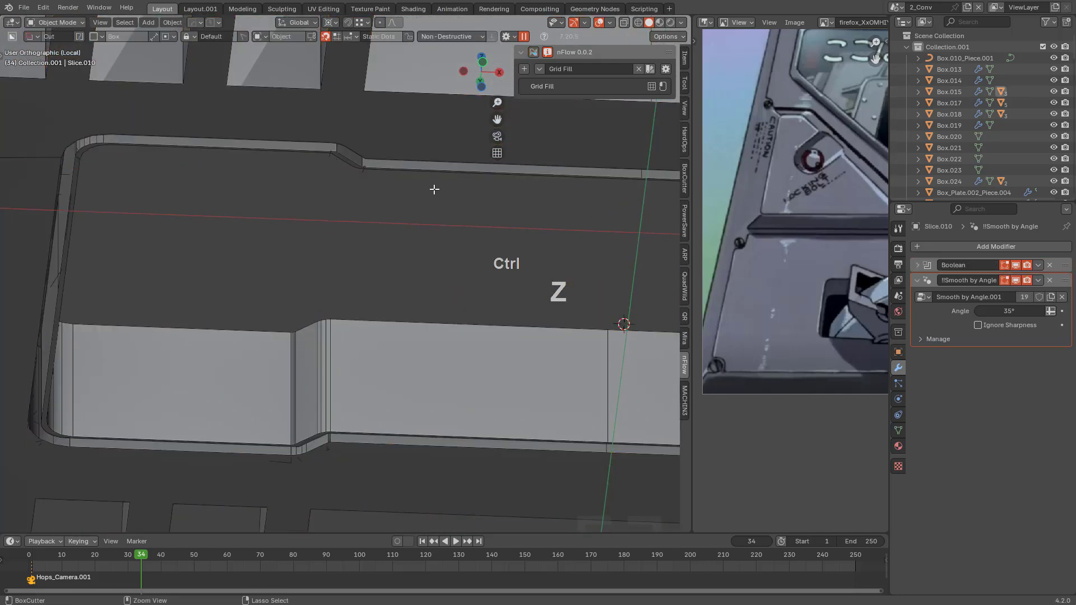
Try deleting only the edges and faces of the selected underside of Box.015
middle_drag(435, 190, 493, 267)
key(Tab)
scroll(510, 271, up, 2)
scroll(510, 272, up, 3)
key(x)
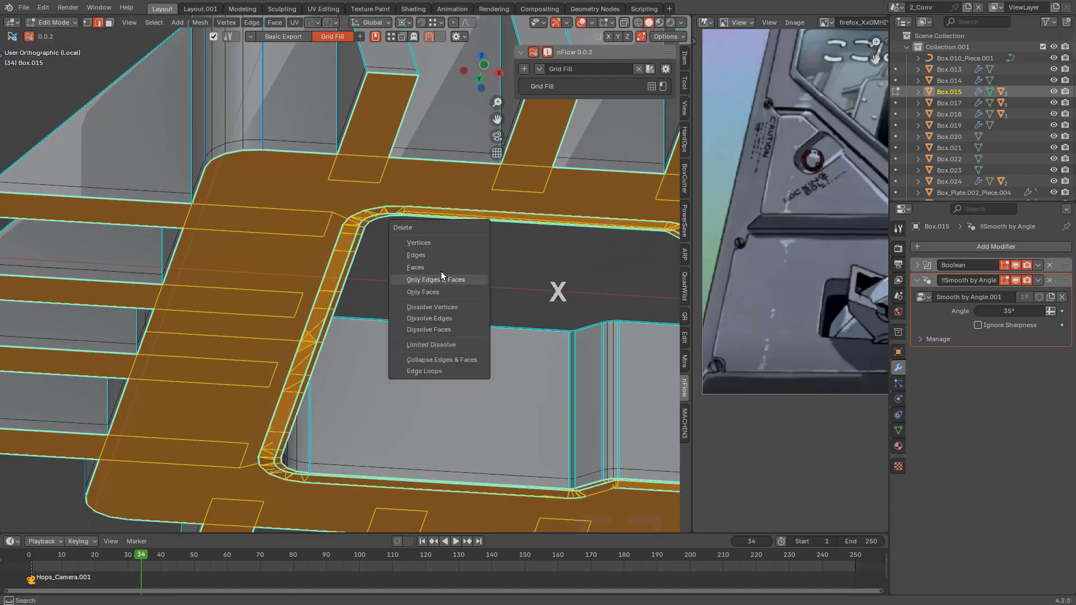
click(441, 275)
key(ctrl+z)
key(Tab)
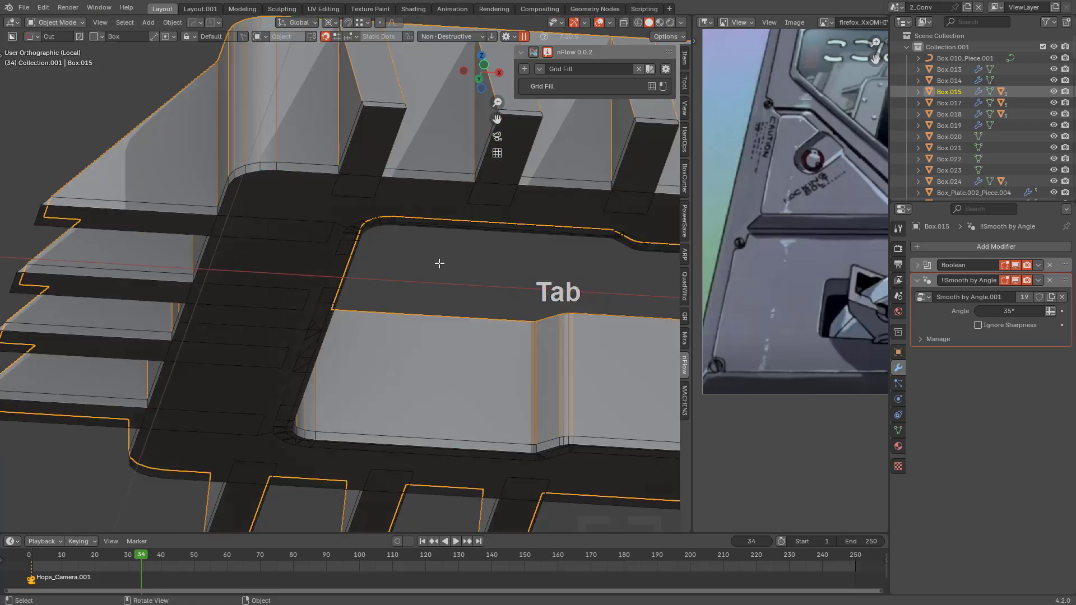
Isolate Box.015 in local view and examine the selected underside faces around the recess
key(KP_Divide)
key(Tab)
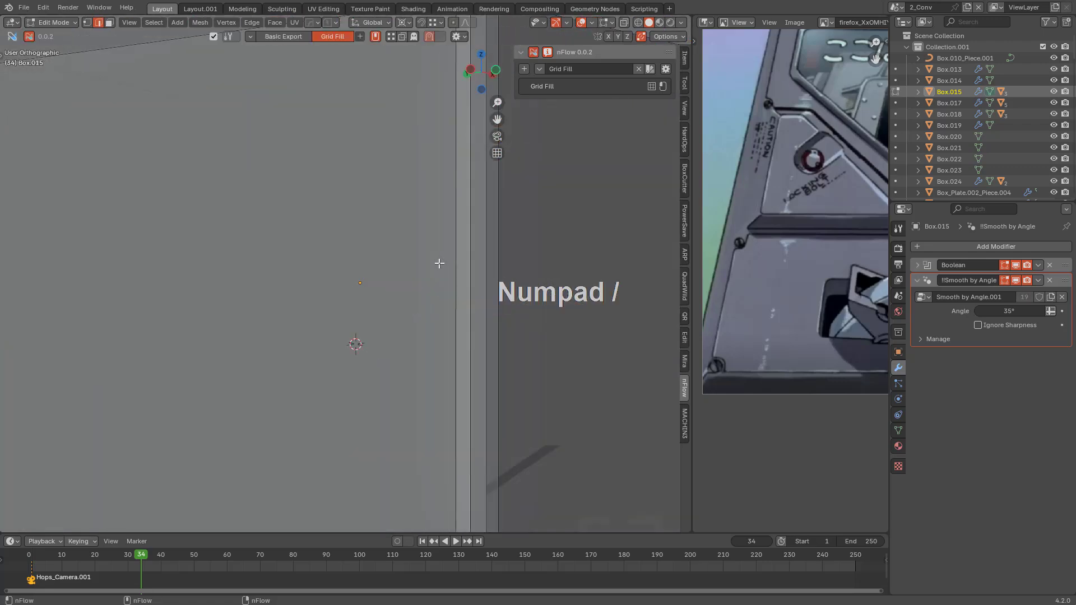
key(KP_Divide)
middle_drag(388, 205, 401, 252)
scroll(358, 249, up, 4)
scroll(351, 247, up, 8)
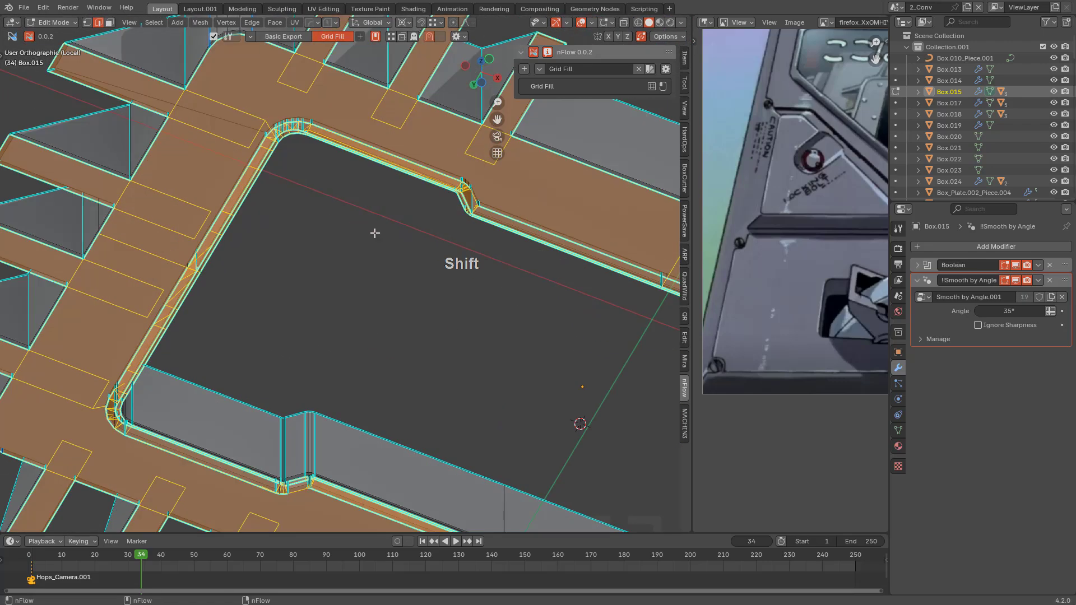
scroll(441, 305, down, 5)
shift+middle_drag(440, 306, 452, 229)
Remove the Boolean modifier from Box.015 in object mode, keeping Smooth by Angle
key(Tab)
scroll(446, 300, down, 4)
middle_drag(452, 229, 472, 263)
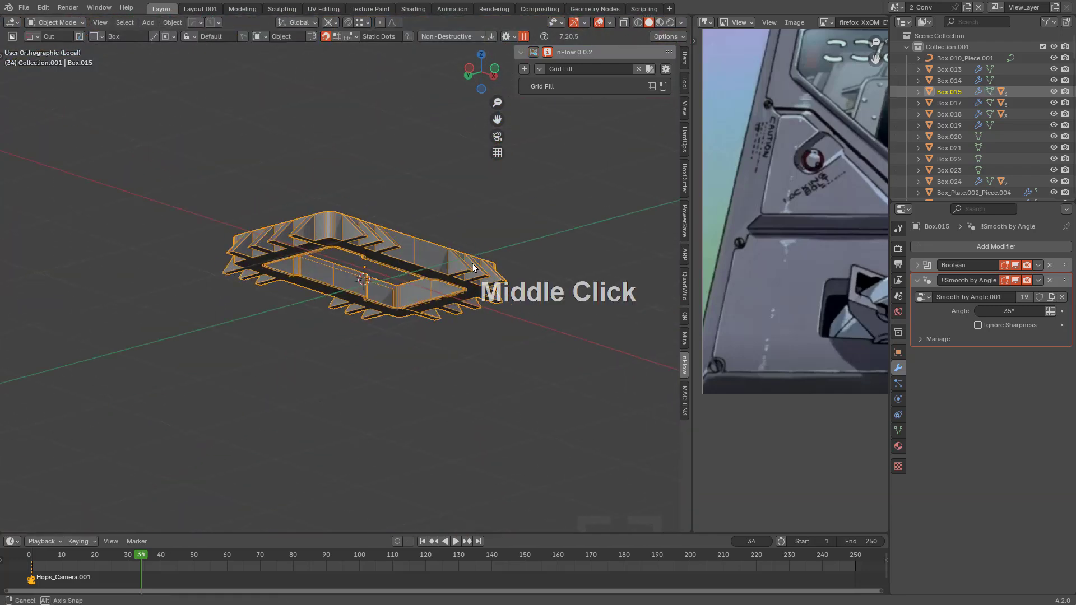
scroll(469, 263, up, 3)
key(a)
click(1051, 265)
scroll(396, 281, down, 3)
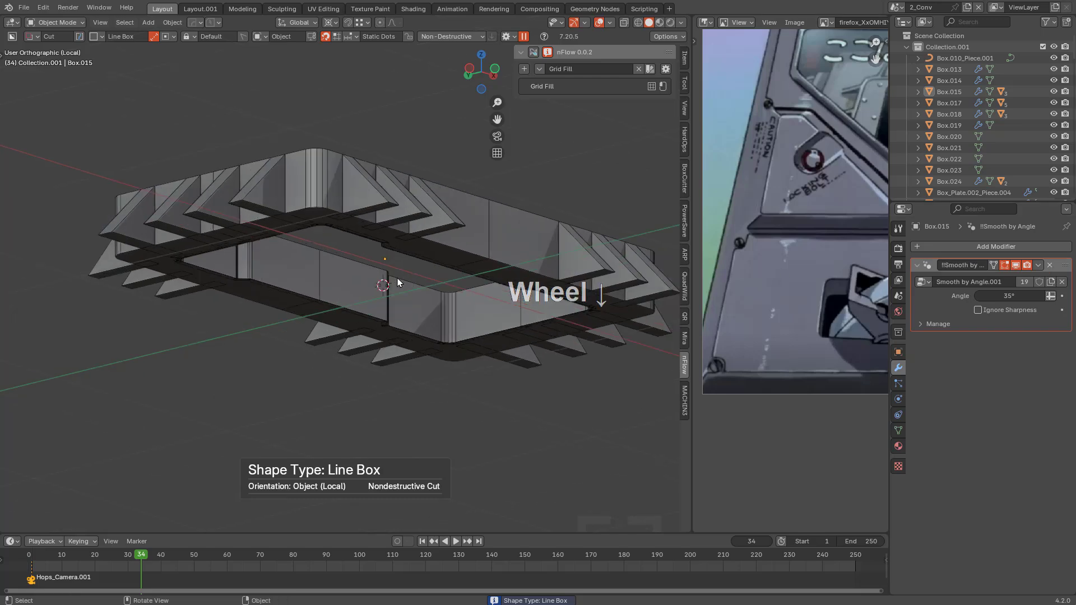
Try deleting the selected underside faces of Box.015 in edit mode
click(391, 233)
middle_drag(391, 232, 578, 319)
scroll(387, 247, up, 4)
scroll(504, 247, up, 2)
key(Tab)
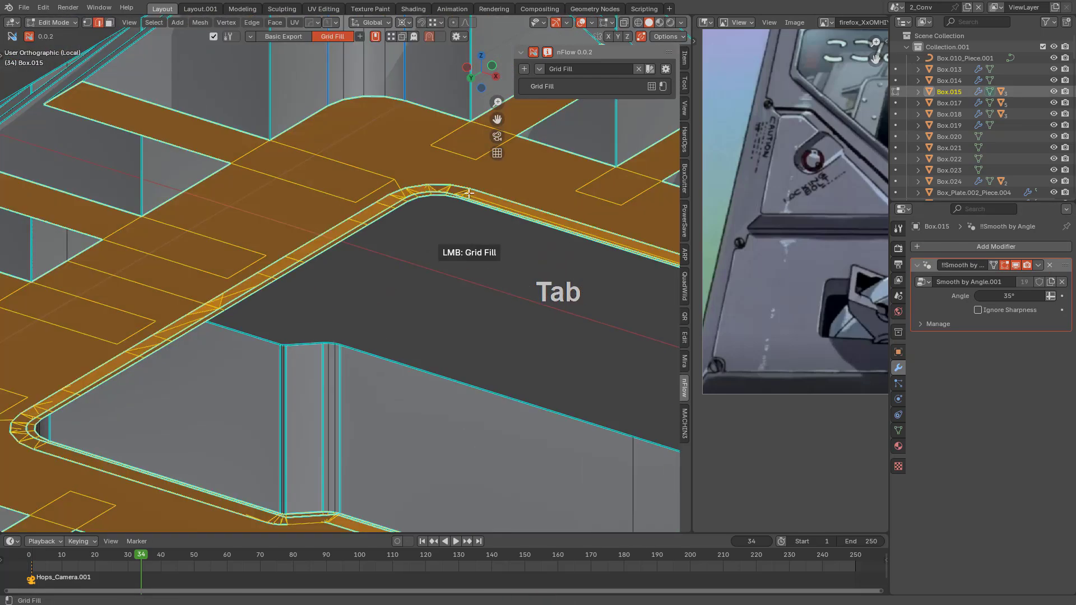
scroll(469, 193, up, 3)
key(x)
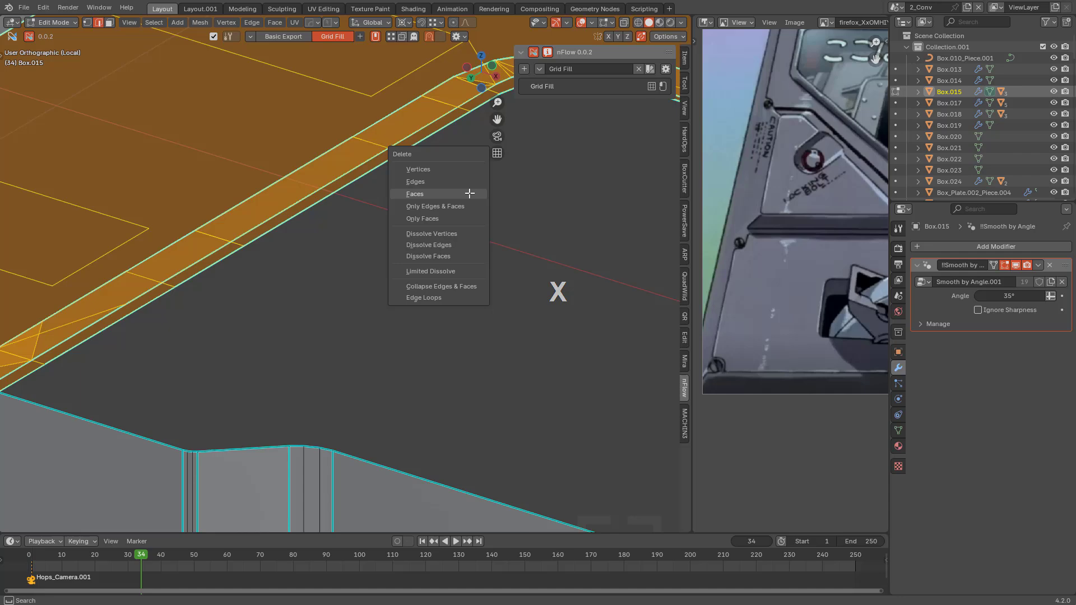
click(425, 192)
key(ctrl+z)
Run To_Shape on Box.015 in object mode and choose the Decap shape
scroll(426, 191, down, 3)
scroll(425, 190, down, 4)
middle_drag(425, 190, 448, 221)
scroll(476, 247, up, 3)
key(Tab)
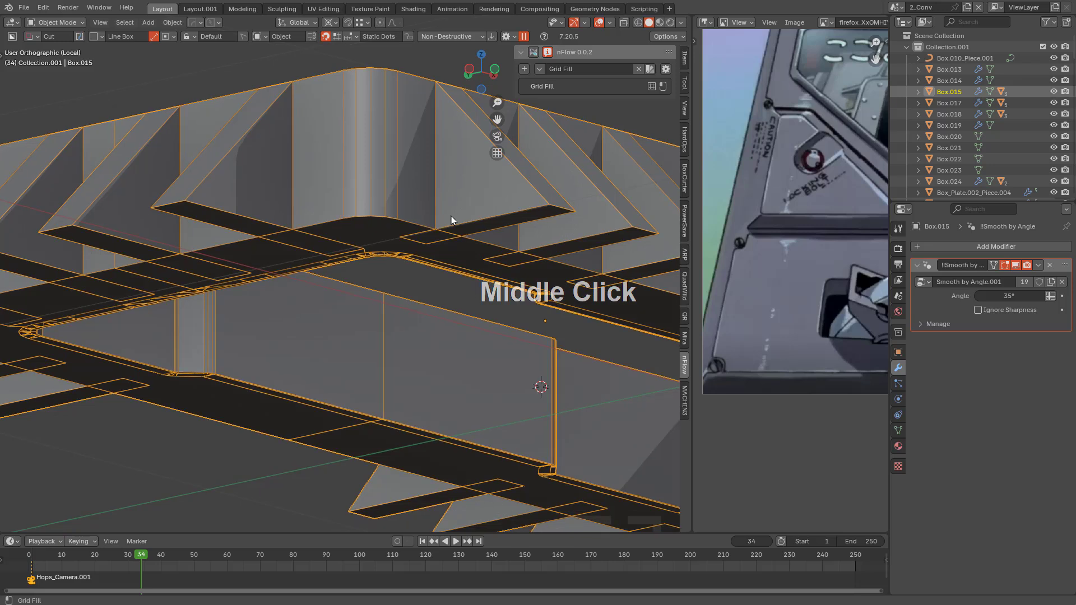
key(q)
key(o)
key(t)
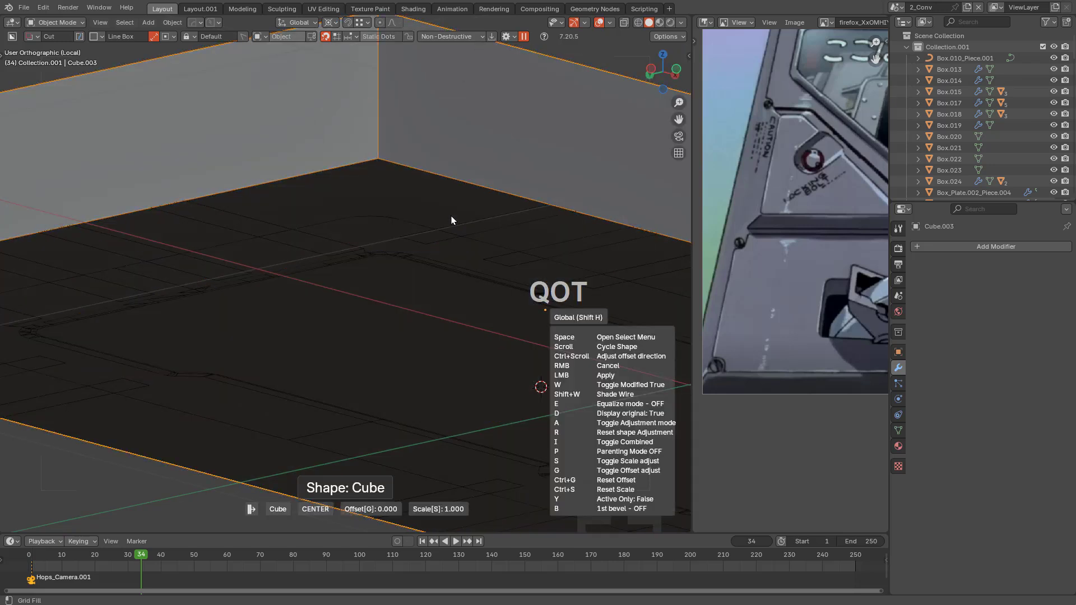
key(space)
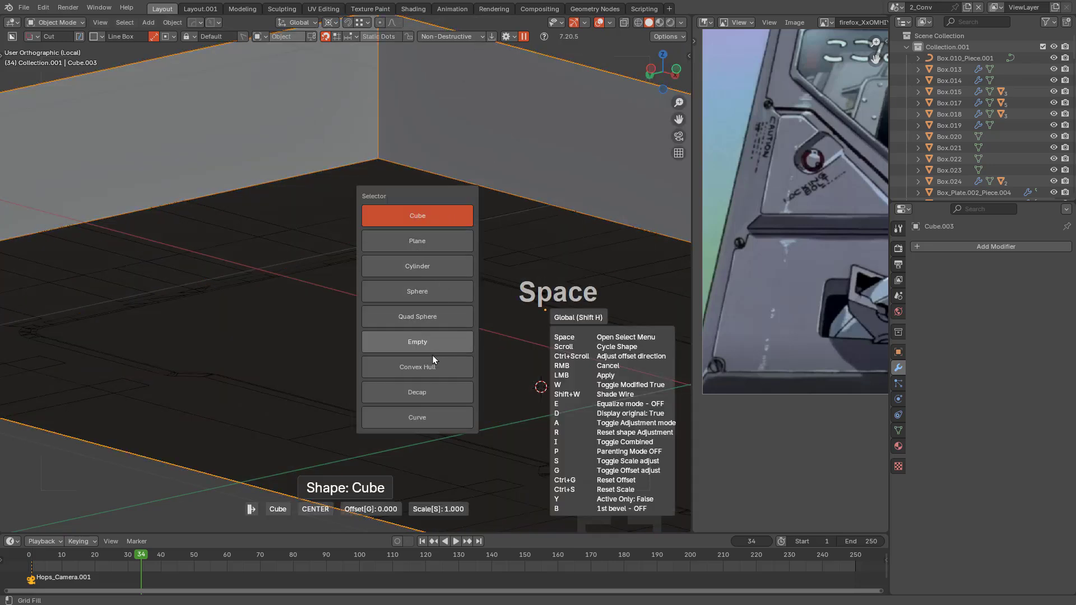
click(434, 385)
Hide the original, set the Decap fill mode to POS, and adjust thickness and center to trim a thin strip off the underside
key(d)
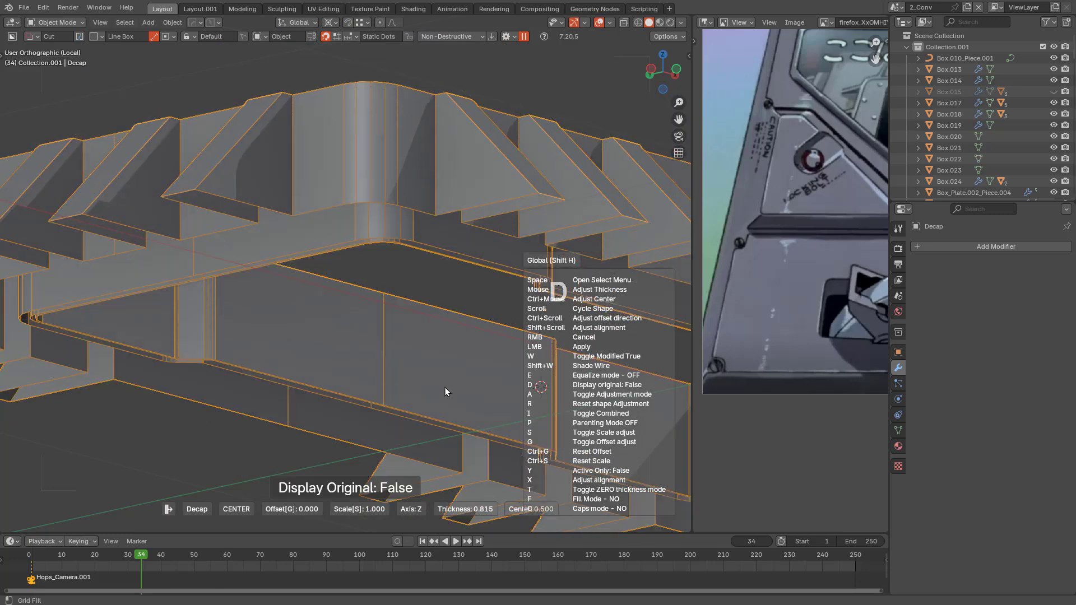
key(f)
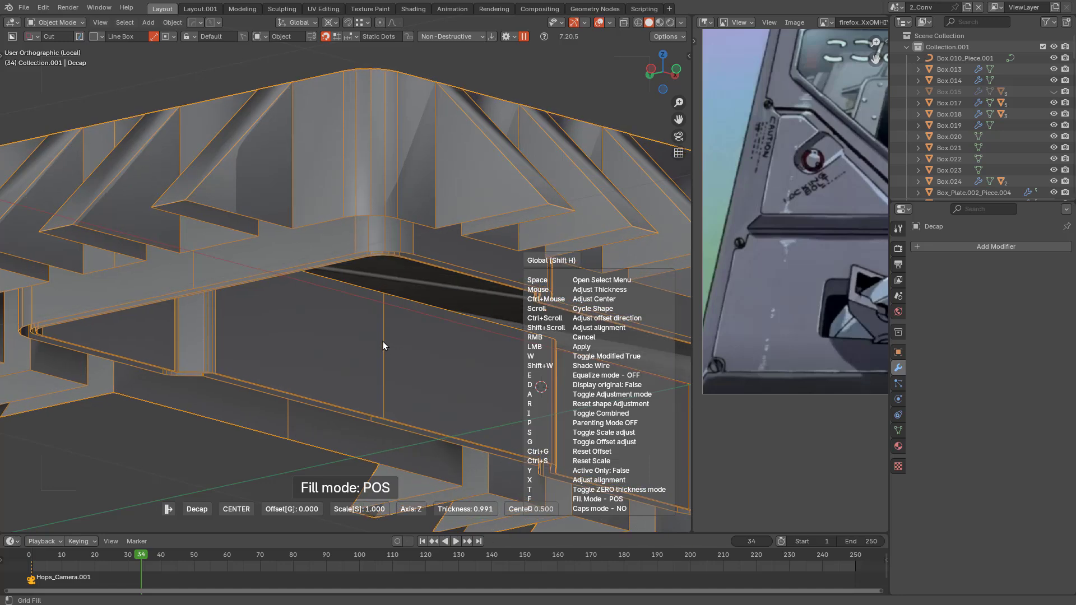
key(ctrl)
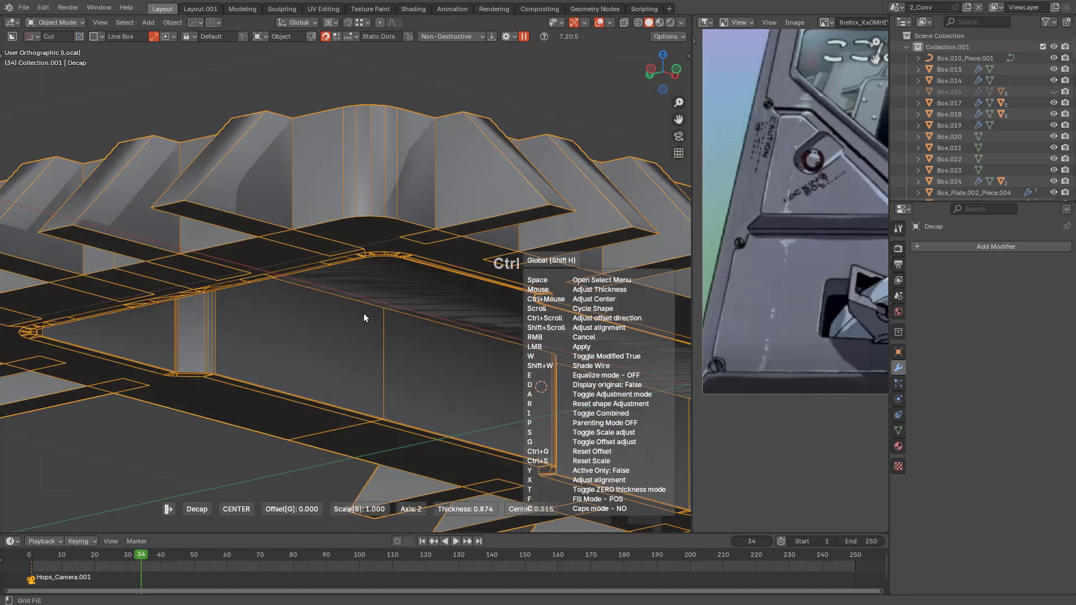
key(ctrl)
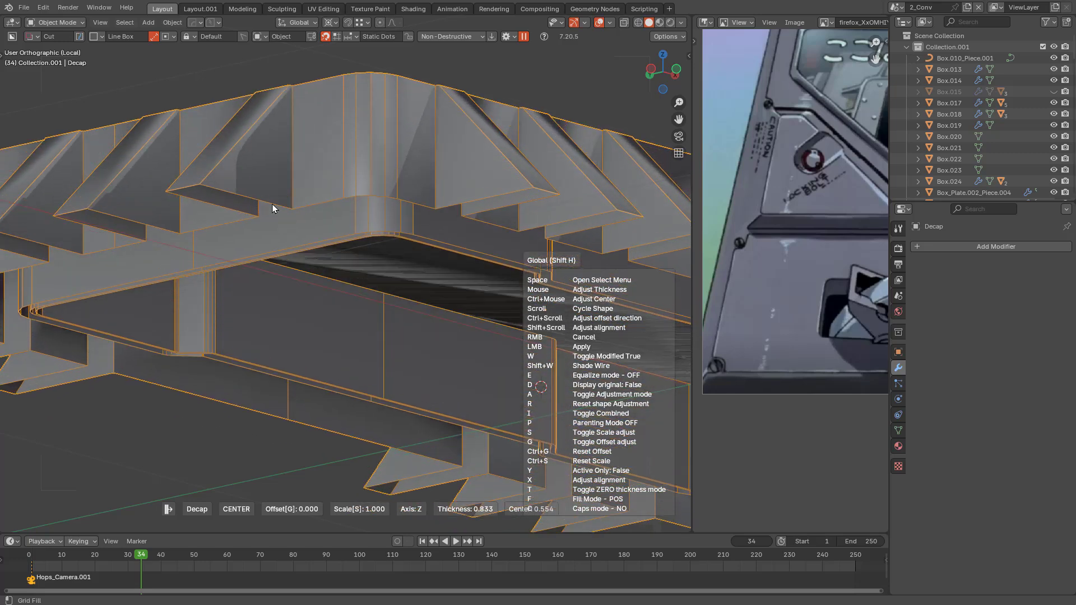
key(ctrl)
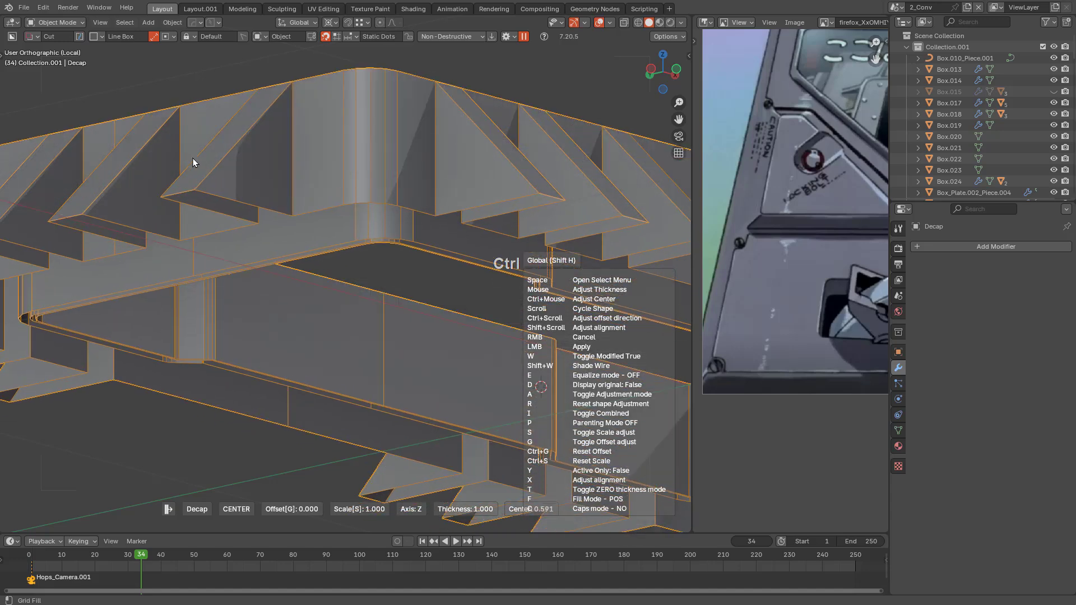
click(206, 166)
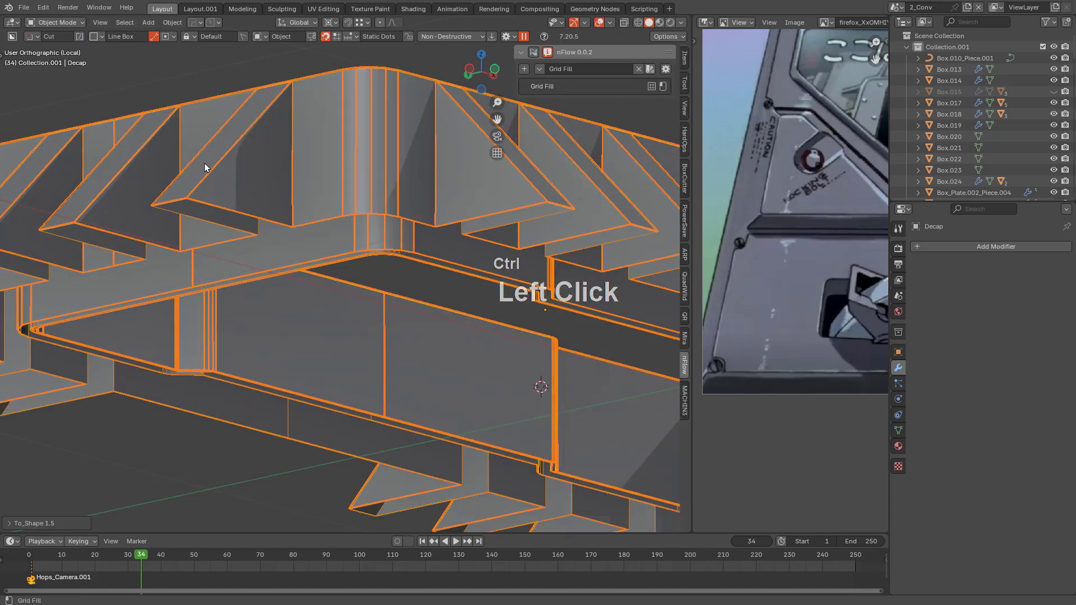
Examine the trimmed underside and inner walls of the Decap mesh in edit mode
middle_drag(442, 194, 274, 224)
key(Tab)
scroll(420, 283, up, 3)
key(a)
scroll(420, 283, up, 1)
scroll(420, 283, up, 2)
key(alt+z)
key(alt+z)
scroll(437, 120, down, 1)
scroll(444, 233, down, 3)
scroll(444, 234, up, 1)
Clear the selection, select an inner rim edge of Decap in vertex mode, and activate the Select tool
key(1)
key(alt+a)
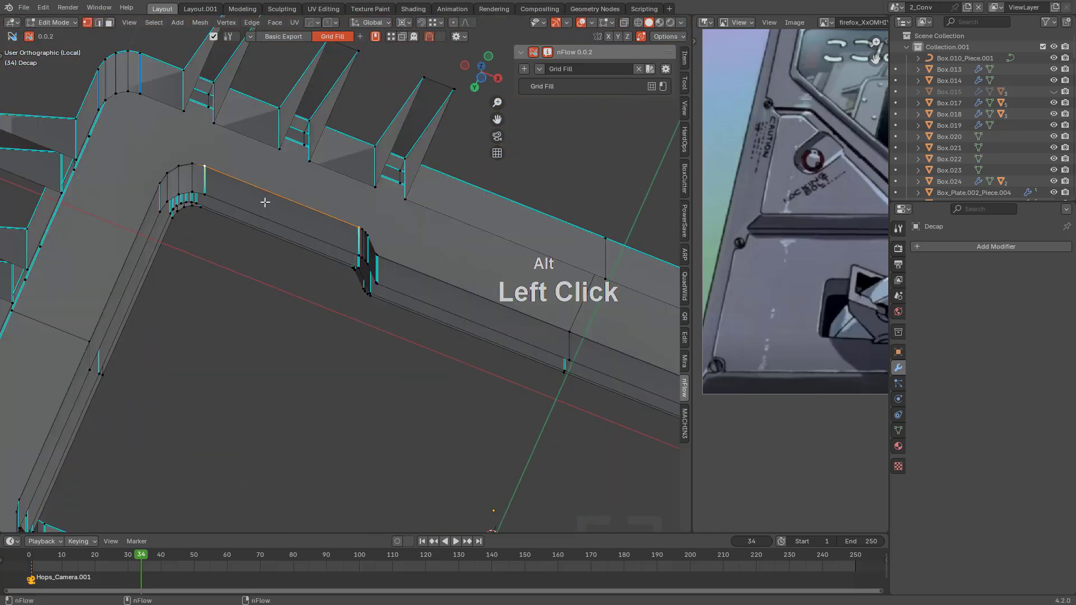
key(w)
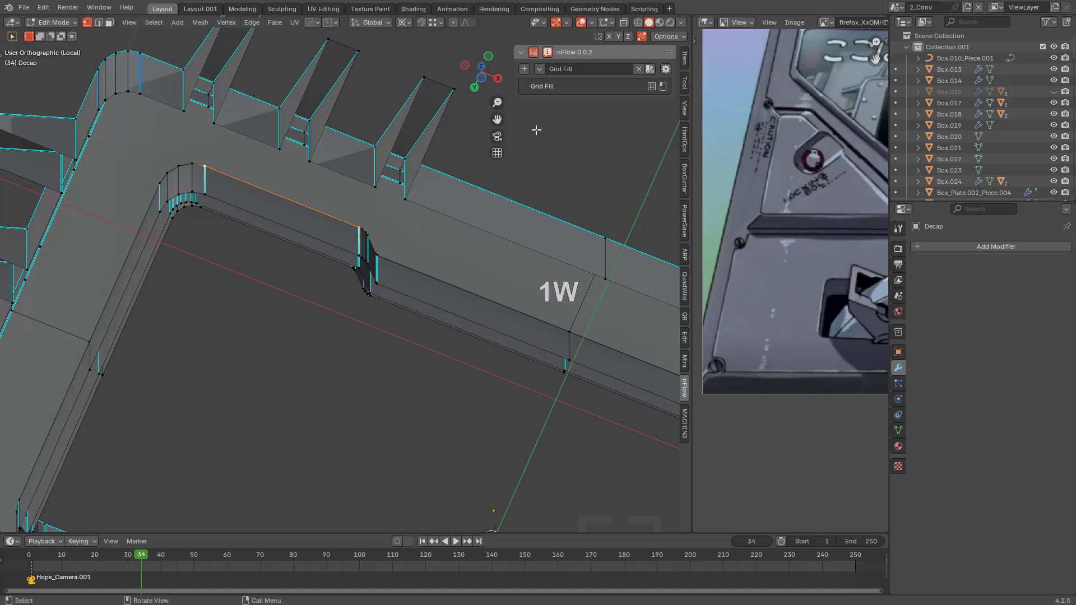
Try deleting the edge loop that runs along the middle of Decap's inner recess wall
shift+middle_drag(238, 217, 392, 193)
scroll(392, 193, up, 3)
key(alt+a)
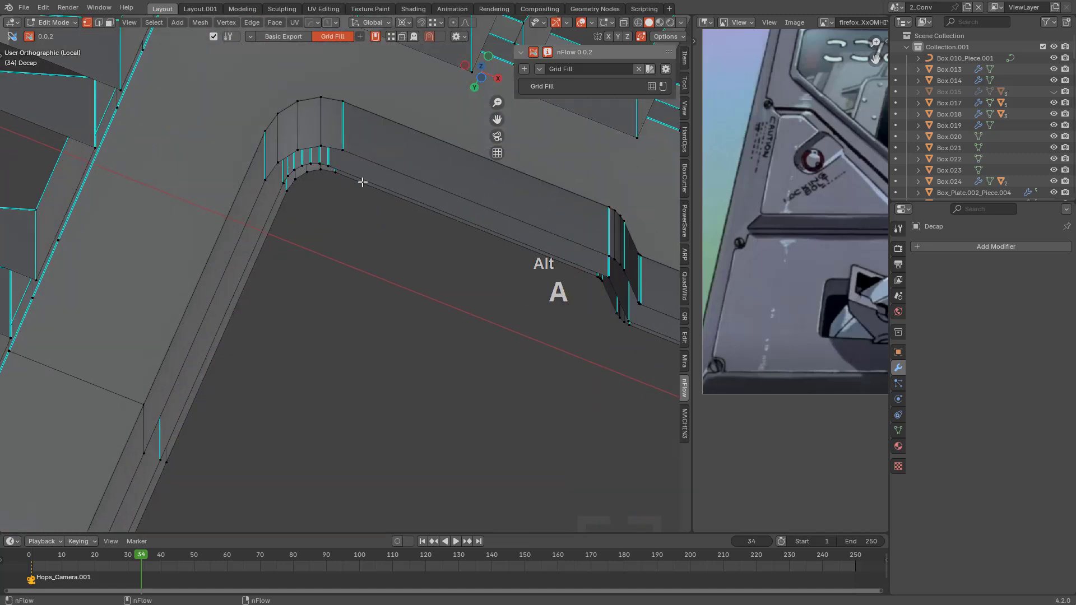
scroll(387, 162, down, 2)
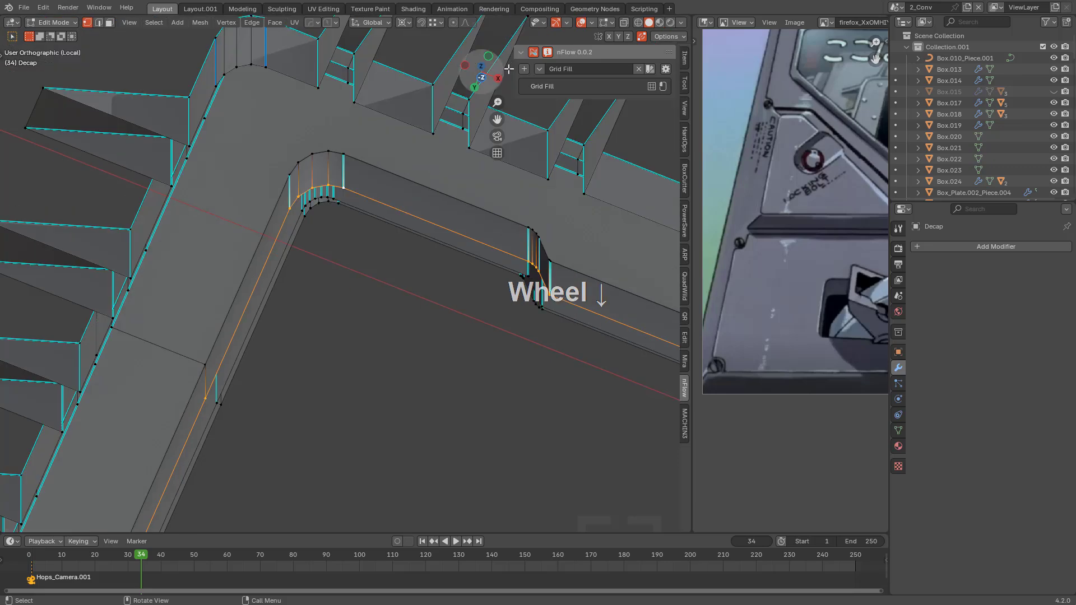
middle_drag(361, 163, 331, 216)
key(n)
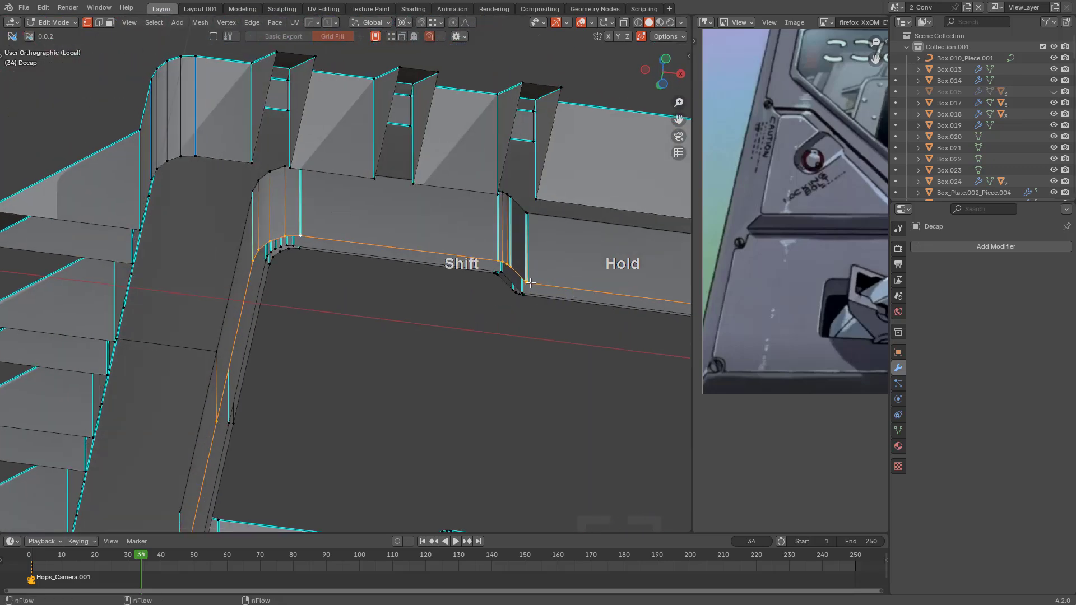
shift+middle_drag(404, 235, 280, 224)
middle_drag(280, 224, 305, 228)
key(x)
drag(385, 194, 372, 173)
middle_drag(361, 173, 370, 179)
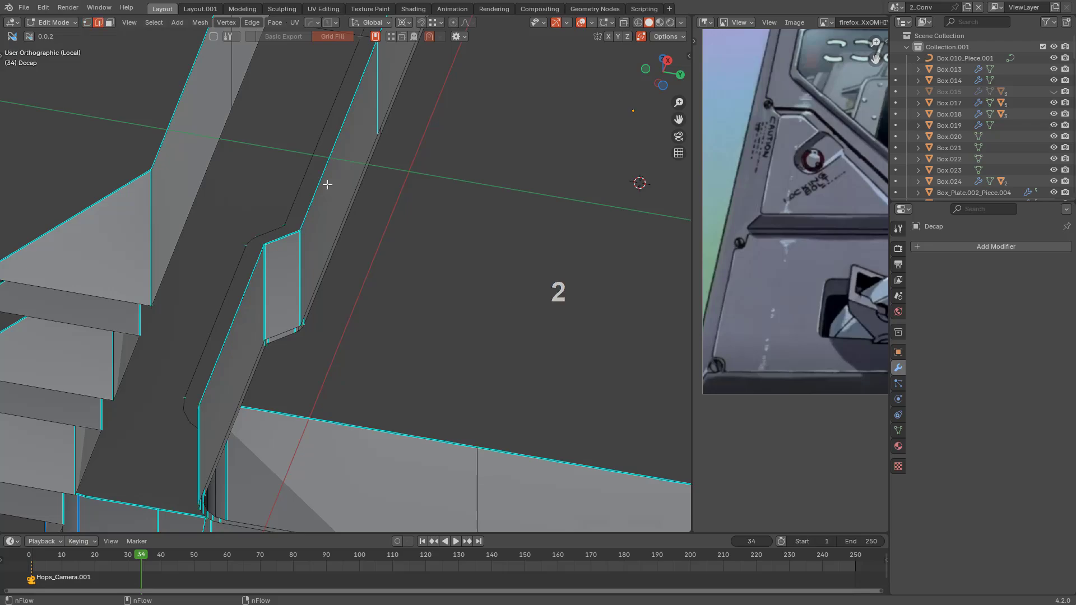
Try deleting the edge loop along the lower border of the recess wall
middle_drag(286, 217, 339, 208)
scroll(317, 209, up, 1)
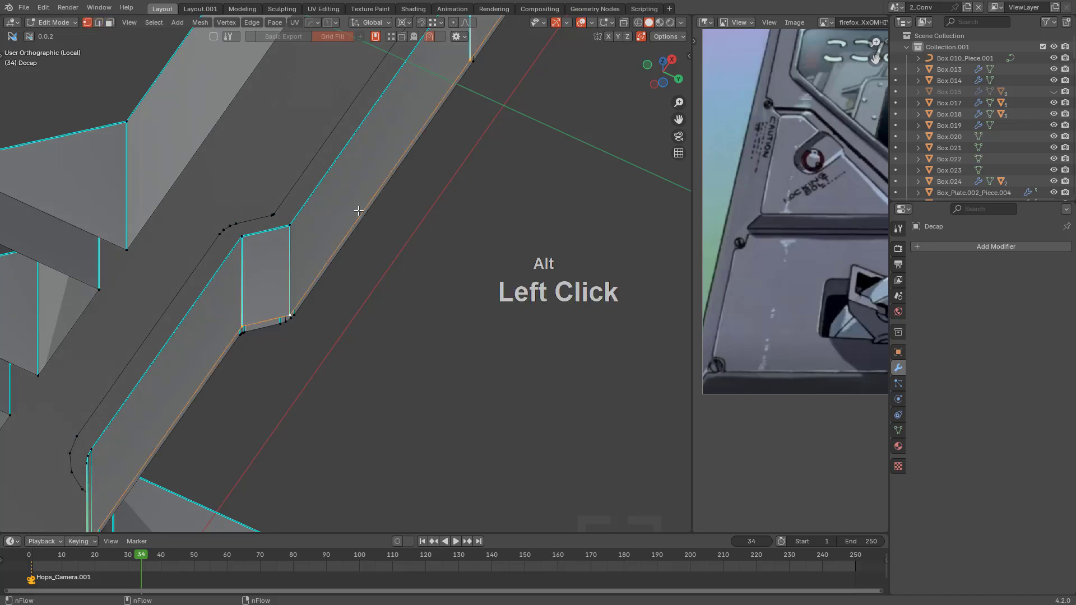
key(x)
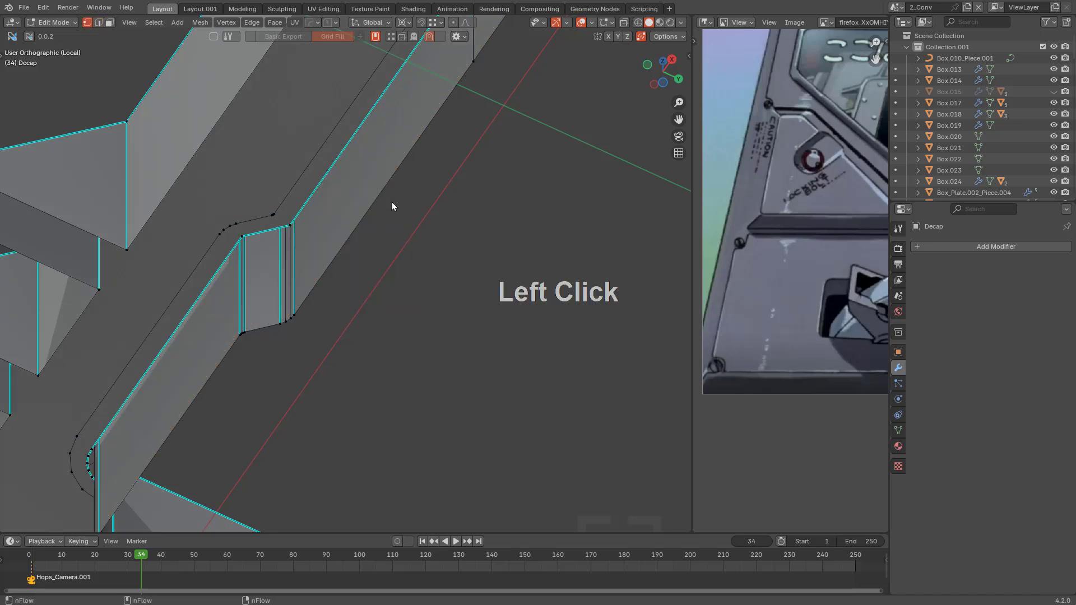
scroll(392, 201, down, 3)
shift+middle_drag(443, 196, 364, 297)
scroll(392, 252, down, 1)
middle_drag(424, 203, 463, 207)
key(a)
middle_drag(342, 262, 412, 235)
shift+middle_drag(412, 235, 442, 366)
scroll(392, 222, down, 1)
scroll(336, 168, up, 3)
Undo the trial edge loop deletions on the recess wall
key(3)
click(423, 180)
scroll(362, 214, down, 1)
key(ctrl+z)
key(ctrl+z)
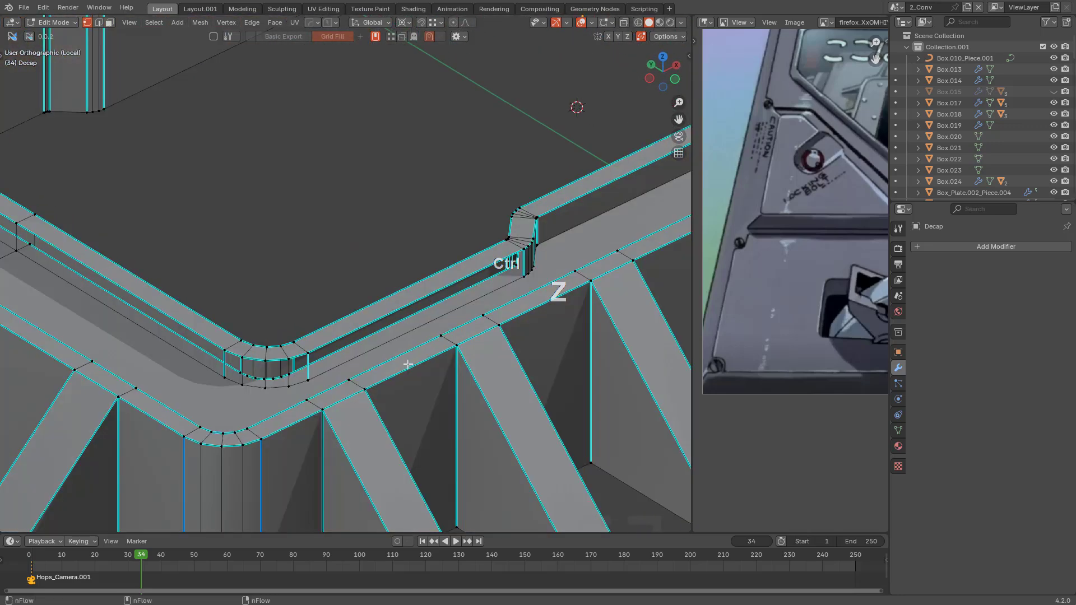
key(ctrl+z)
Select a face loop around the inner recess wall in face mode and delete its faces
scroll(409, 344, up, 1)
middle_drag(420, 319, 291, 263)
alt+click(394, 181)
key(3)
click(323, 247)
key(x)
click(295, 320)
Select the face loop that follows the inner rim around the corner and notch, and delete it
scroll(271, 281, up, 6)
middle_click(301, 226)
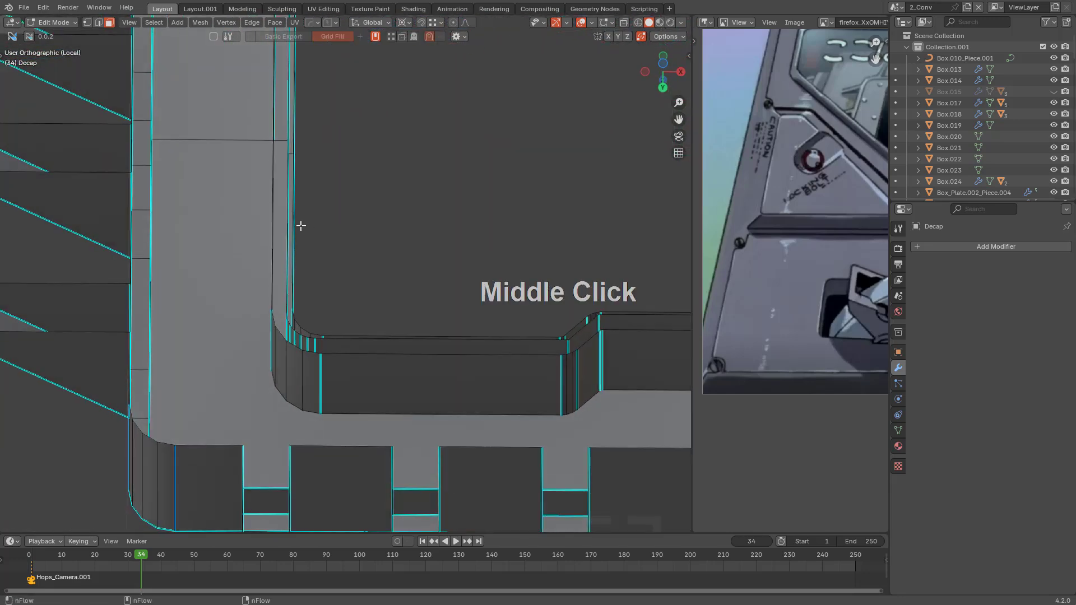
middle_drag(277, 204, 464, 233)
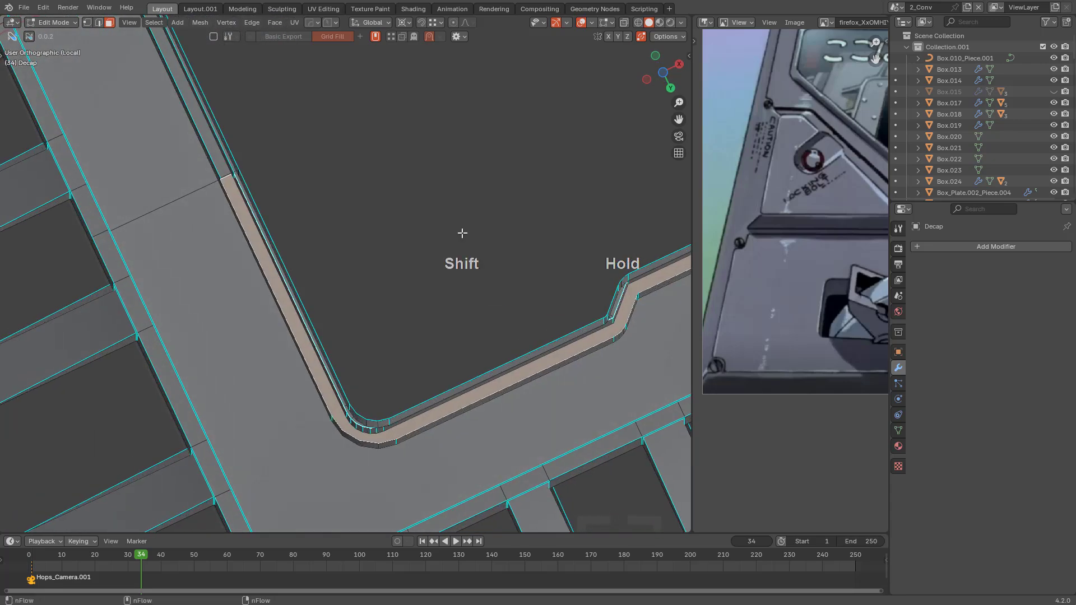
scroll(367, 224, up, 3)
key(x)
click(374, 227)
Mirror the Decap object across the X axis with a bisecting HOps mirror and return to edit mode
middle_drag(374, 194, 415, 276)
key(Tab)
key(alt+x)
click(397, 389)
key(Tab)
key(a)
Select the inner rim edge loop in vertex mode and edge-slide it along the recess wall toward the ledge
key(1)
alt+click(331, 241)
key(g)
key(g)
click(424, 316)
middle_drag(424, 316, 396, 309)
scroll(368, 248, up, 3)
key(g)
key(g)
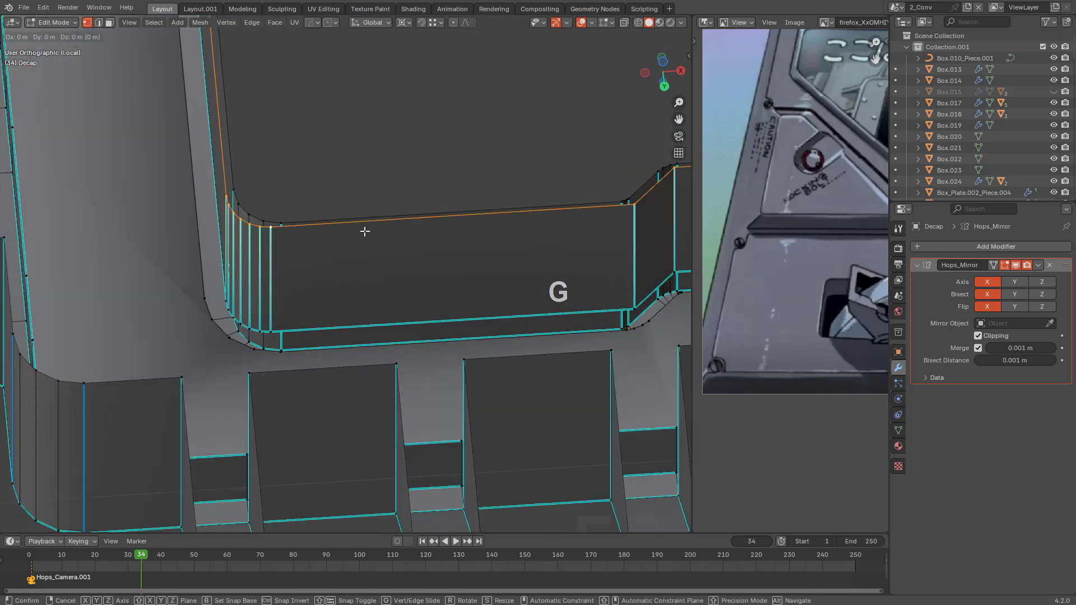
click(372, 295)
mouse_move(372, 295)
middle_down()
mouse_move(370, 315)
mouse_move(384, 290)
middle_up()
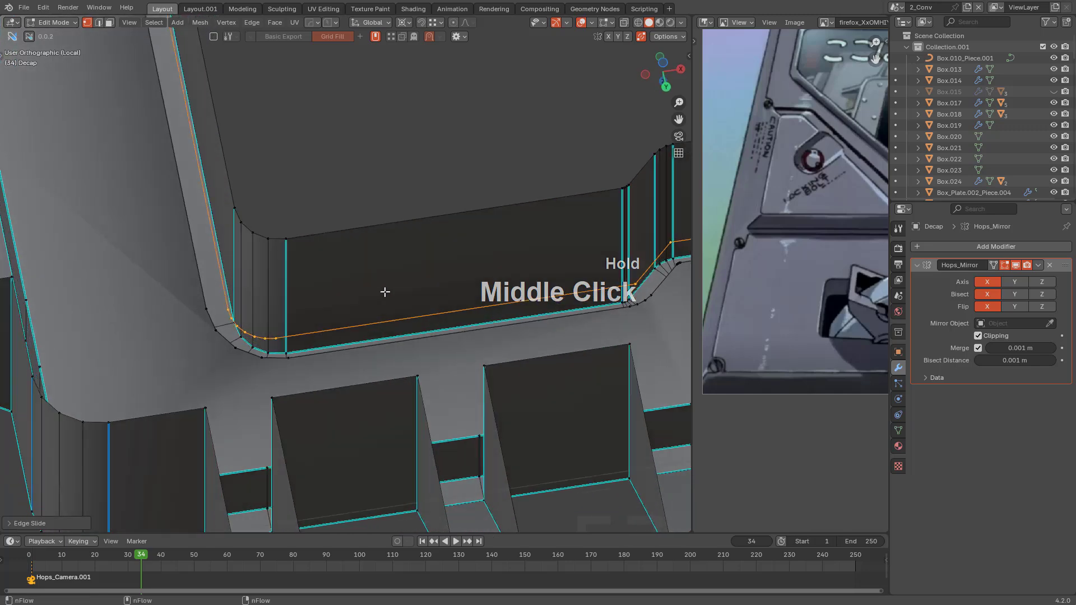
Dissolve the slid edge loop on the recess wall and check the mesh in object mode
key(g)
key(x)
click(338, 249)
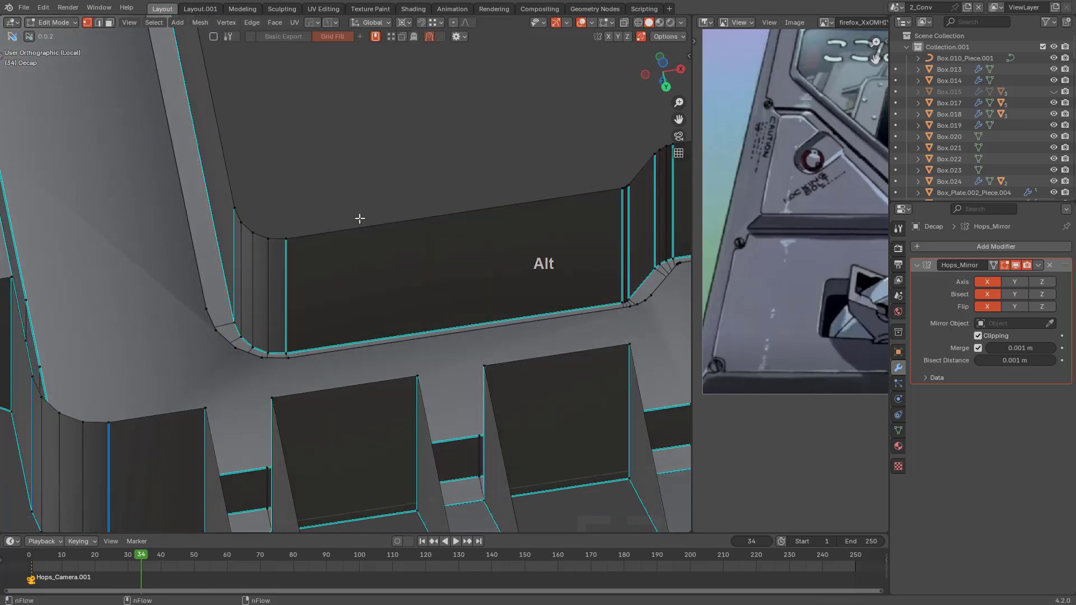
key(Tab)
scroll(370, 222, down, 3)
middle_drag(382, 224, 320, 176)
Return to edit mode and select the vertices on the mirror centreline between the outer and inner rims
key(Tab)
key(a)
scroll(392, 348, down, 3)
key(alt+z)
key(alt+z)
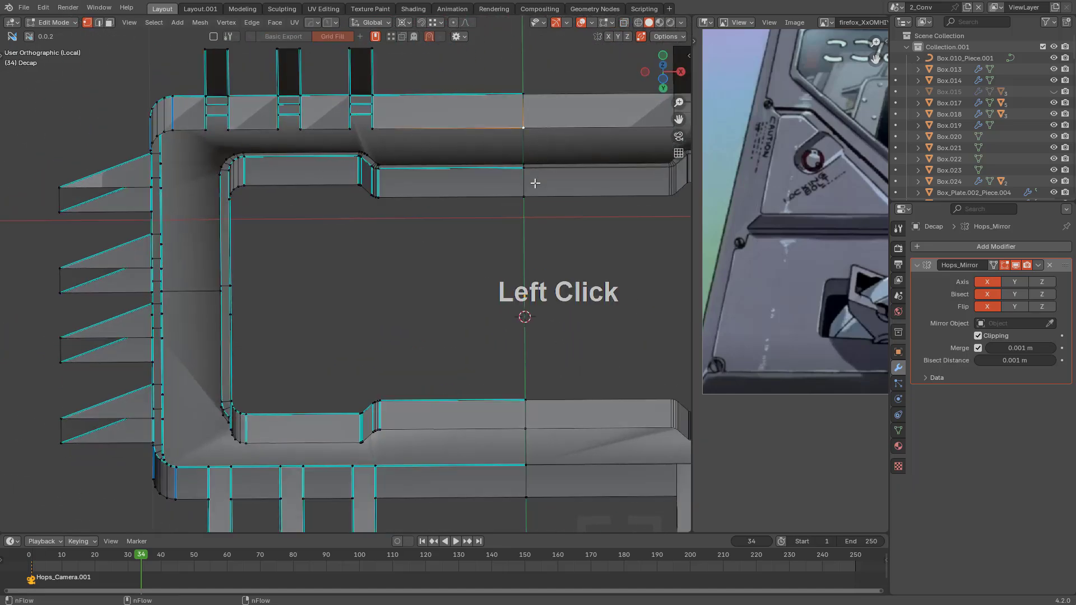
shift+middle_drag(344, 171, 361, 151)
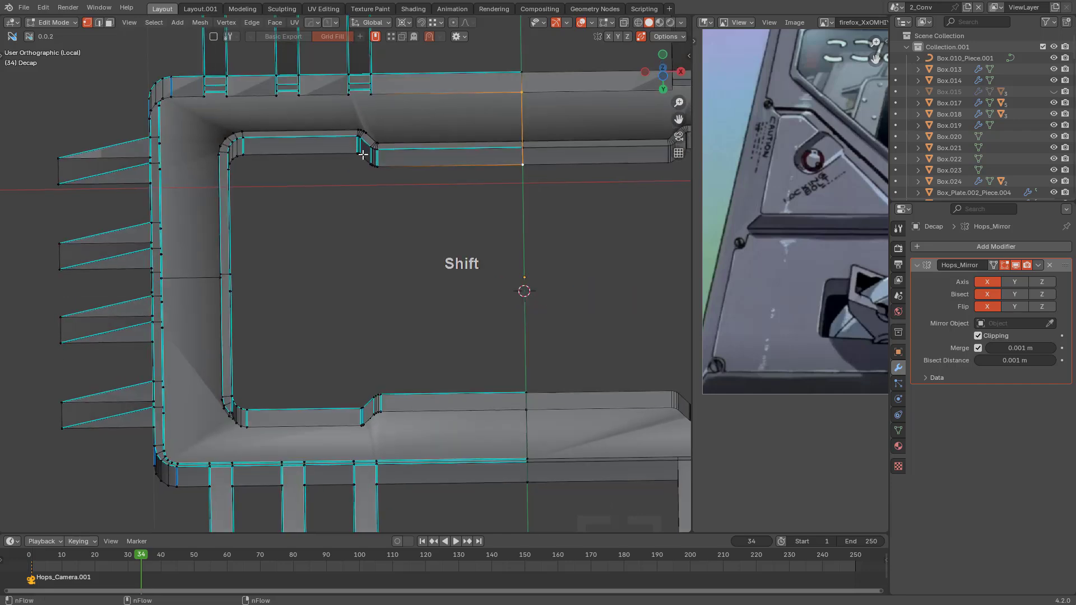
Select the boundary edges around the open side of the mirrored frame and ribs, and fill them with one face
scroll(432, 250, up, 3)
middle_drag(432, 250, 440, 276)
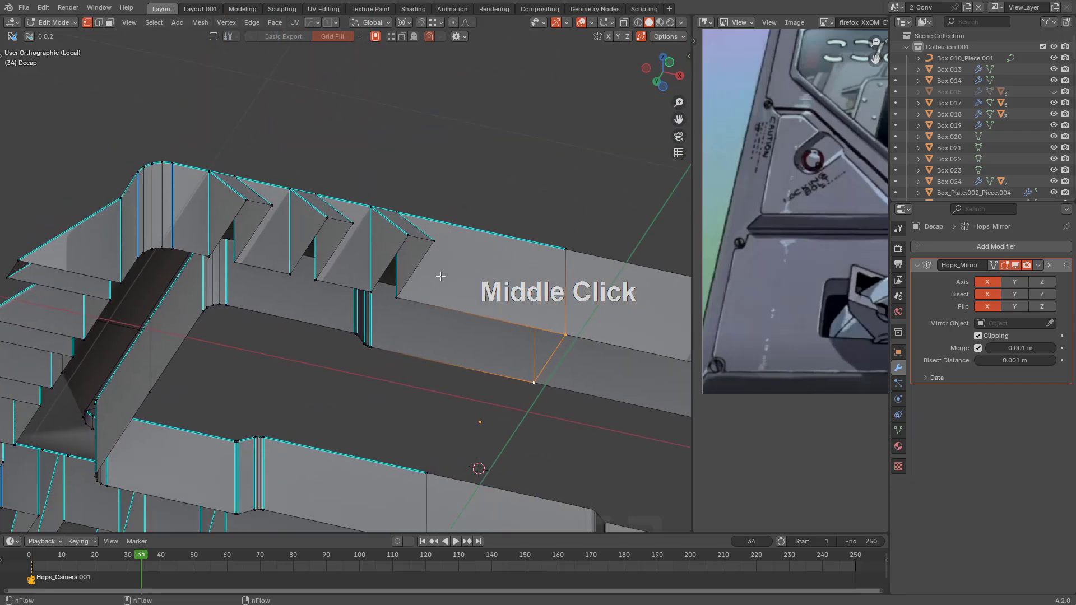
shift+middle_drag(482, 352, 418, 358)
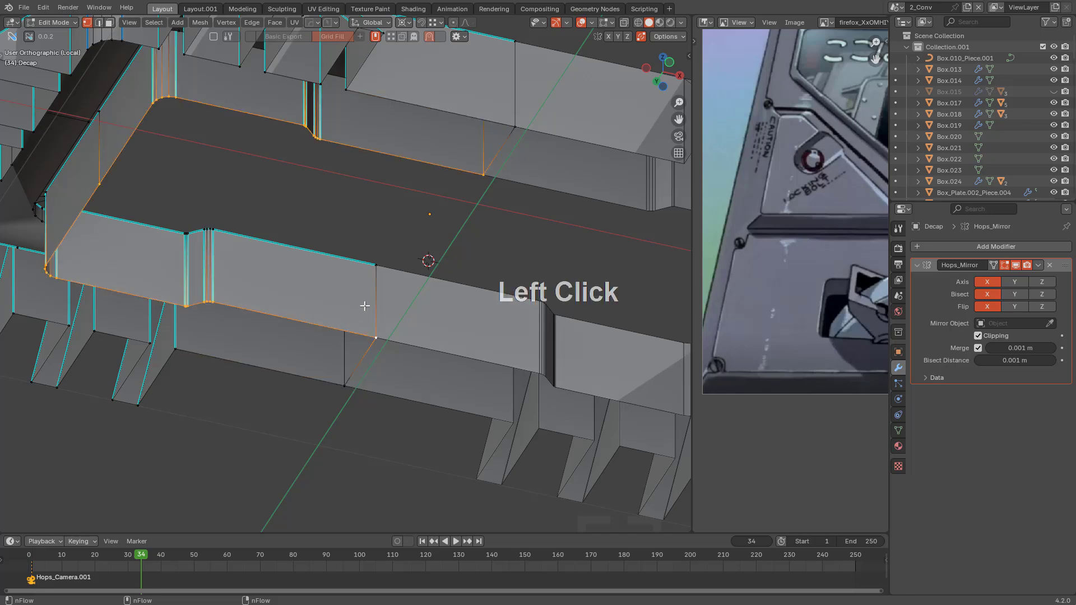
scroll(365, 305, down, 4)
key(alt+z)
alt+middle_drag(479, 196, 449, 266)
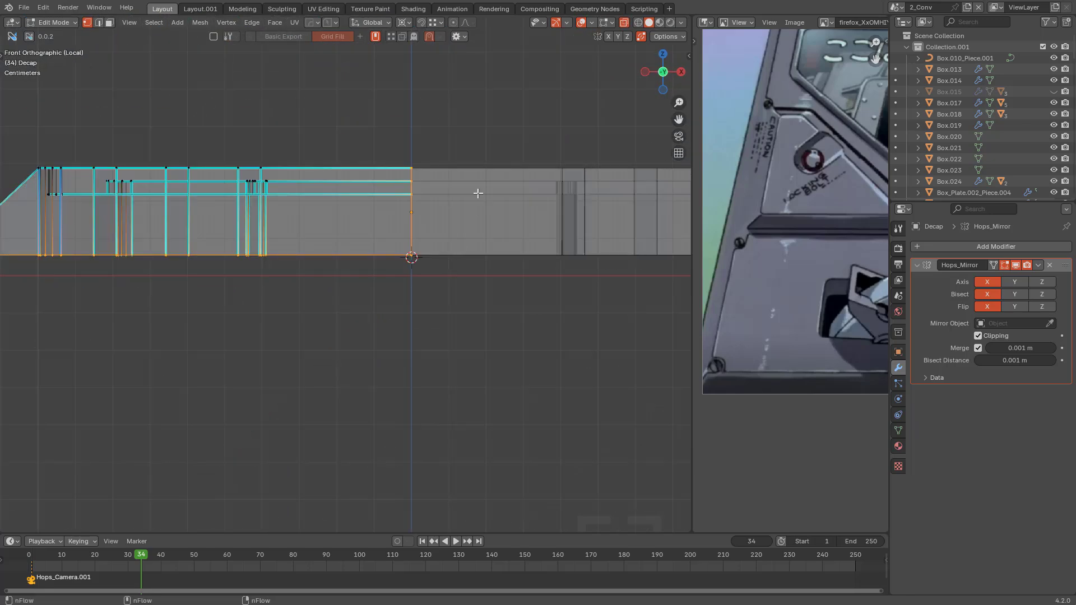
middle_drag(487, 128, 506, 291)
key(alt+z)
key(f)
Inset the new frame face by about 0.011 m and clear the selection
middle_drag(431, 204, 459, 229)
scroll(496, 226, up, 2)
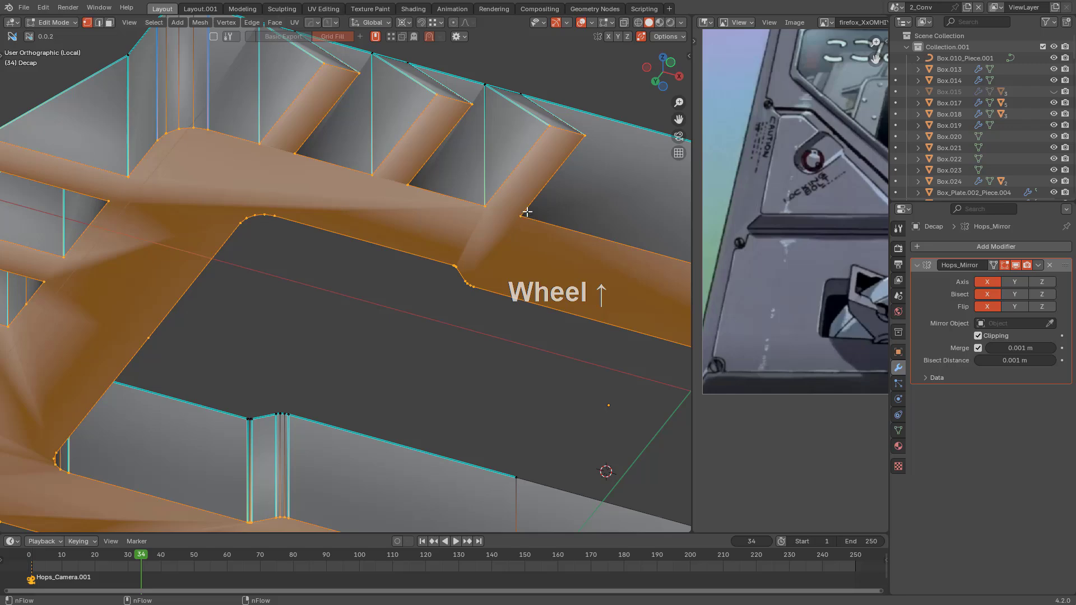
key(i)
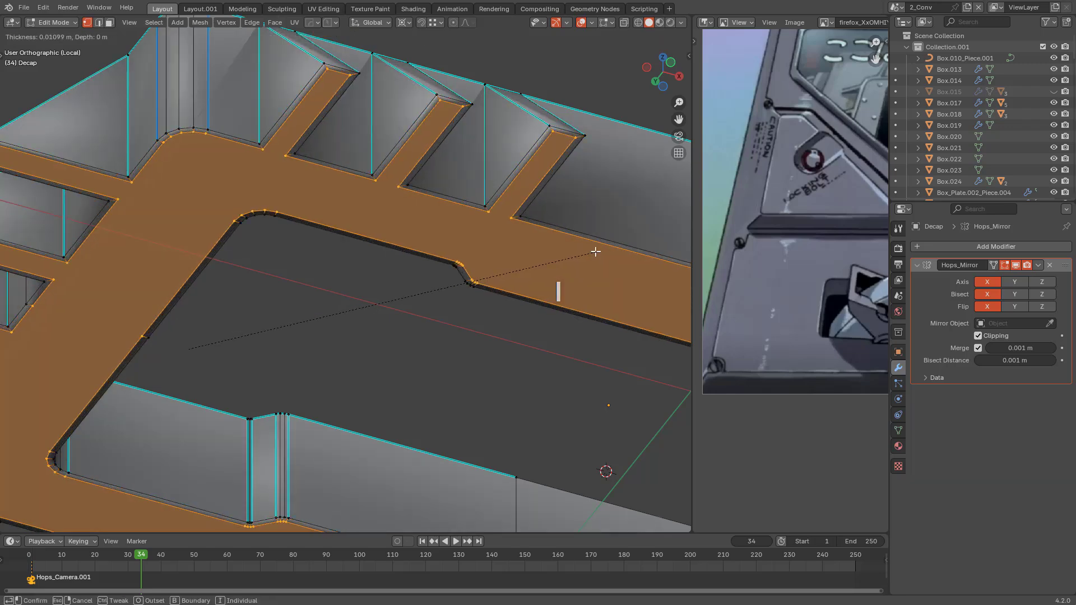
click(594, 252)
key(alt+a)
Try to slide the outer vertices of the notch's upper bend along the inset border
shift+middle_drag(593, 250, 487, 272)
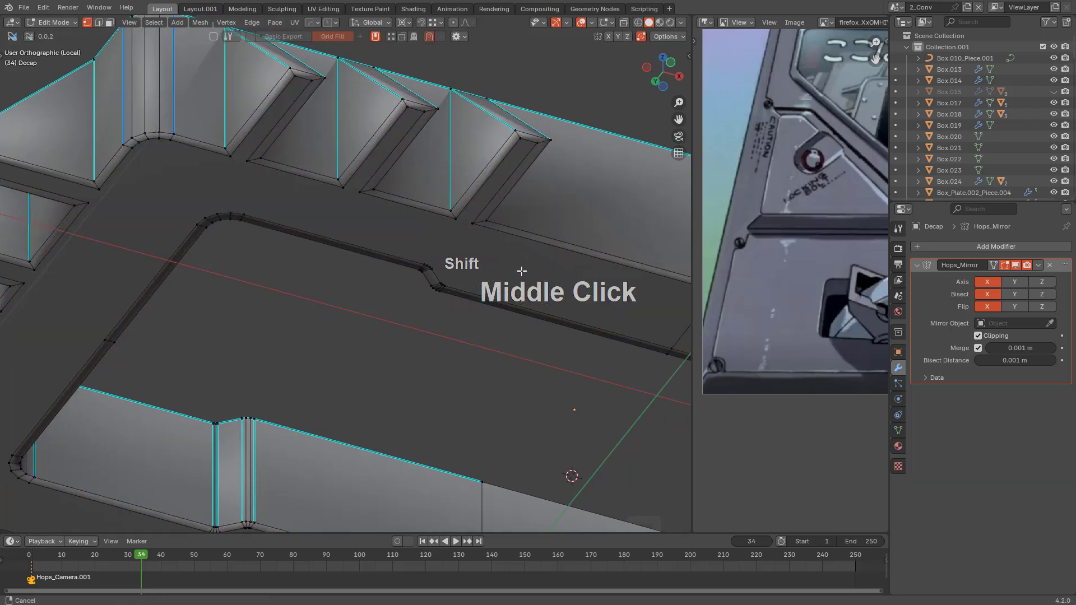
scroll(477, 196, up, 3)
scroll(392, 207, up, 4)
shift+middle_drag(410, 191, 334, 288)
scroll(354, 266, up, 3)
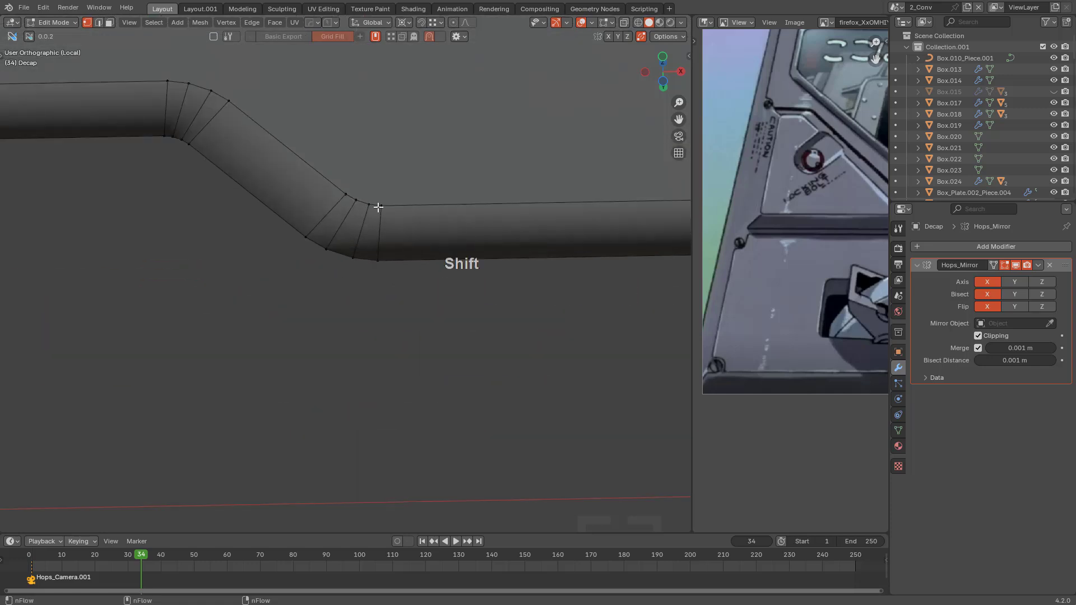
shift+middle_drag(205, 102, 277, 191)
scroll(276, 196, up, 1)
scroll(274, 189, down, 1)
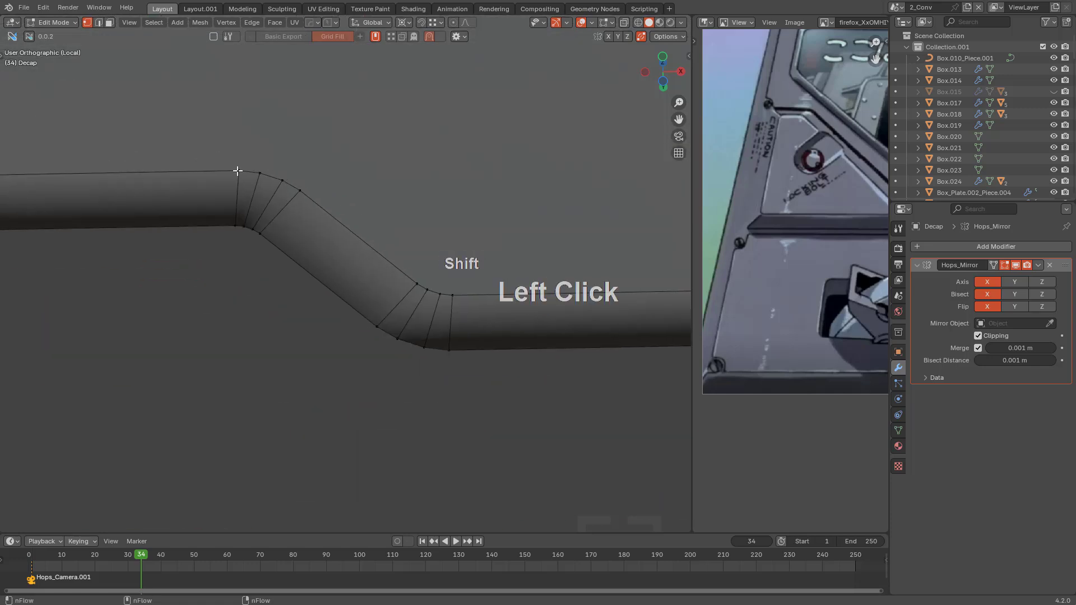
click(259, 172)
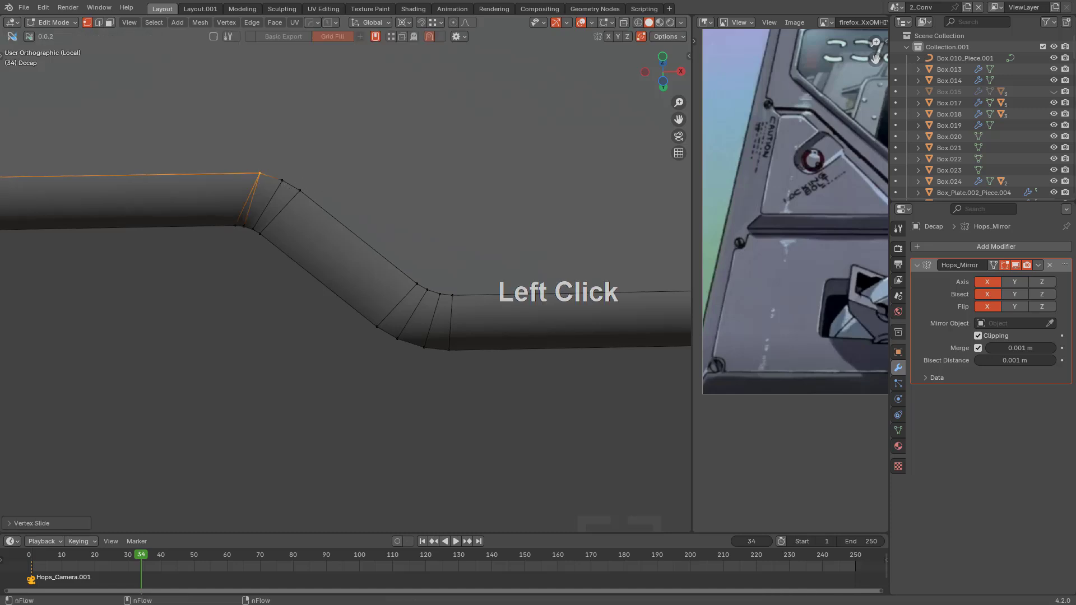
click(301, 189)
key(g)
key(g)
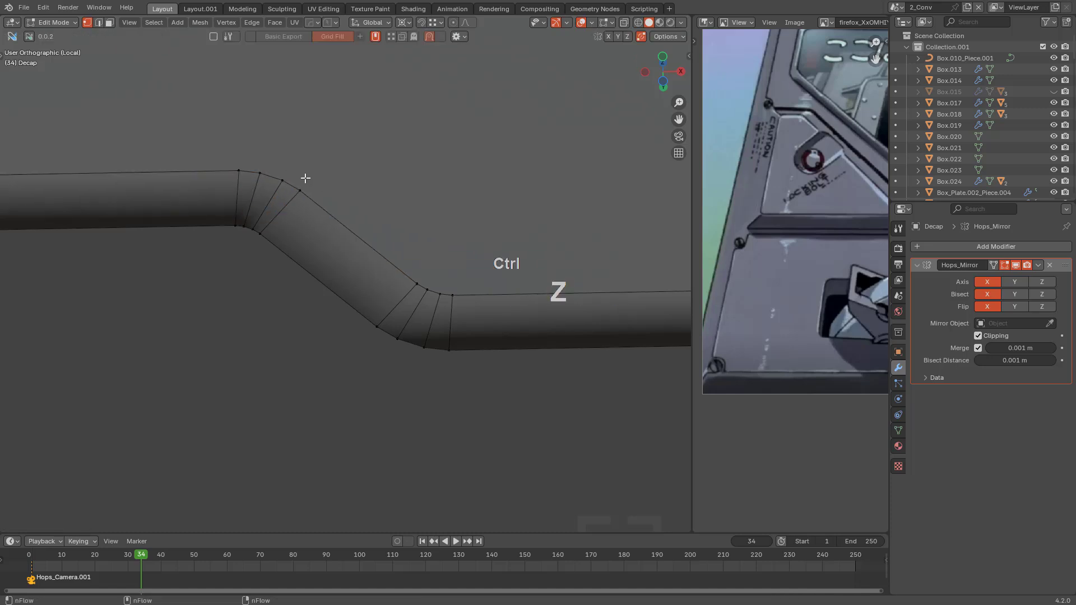
Add an edge loop along the inner inset strip and slide the two end vertices of the notch's upper bend onto their neighbours
double_click(266, 204)
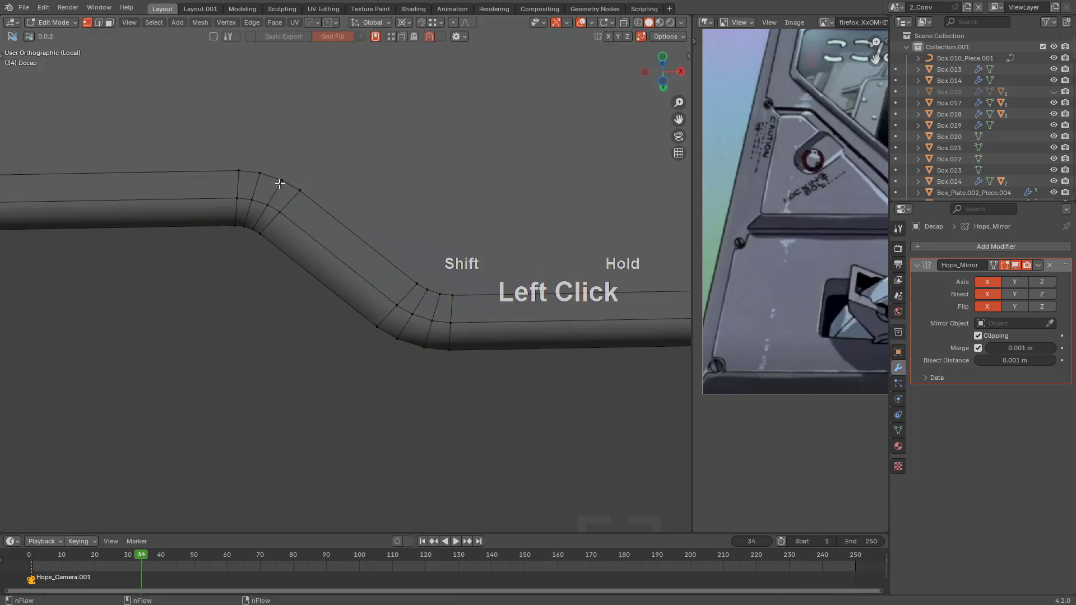
key(g)
key(g)
click(304, 196)
click(305, 195)
key(g)
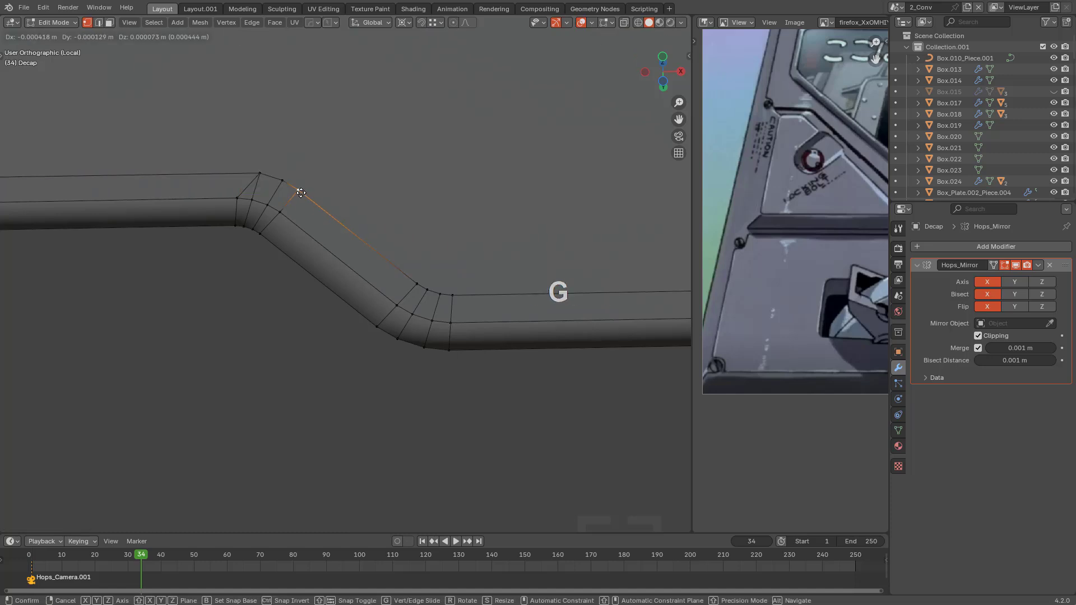
key(g)
click(271, 165)
Slide the two end vertices of the notch's lower bend inward onto their neighbouring vertices
click(418, 283)
key(g)
key(g)
click(449, 300)
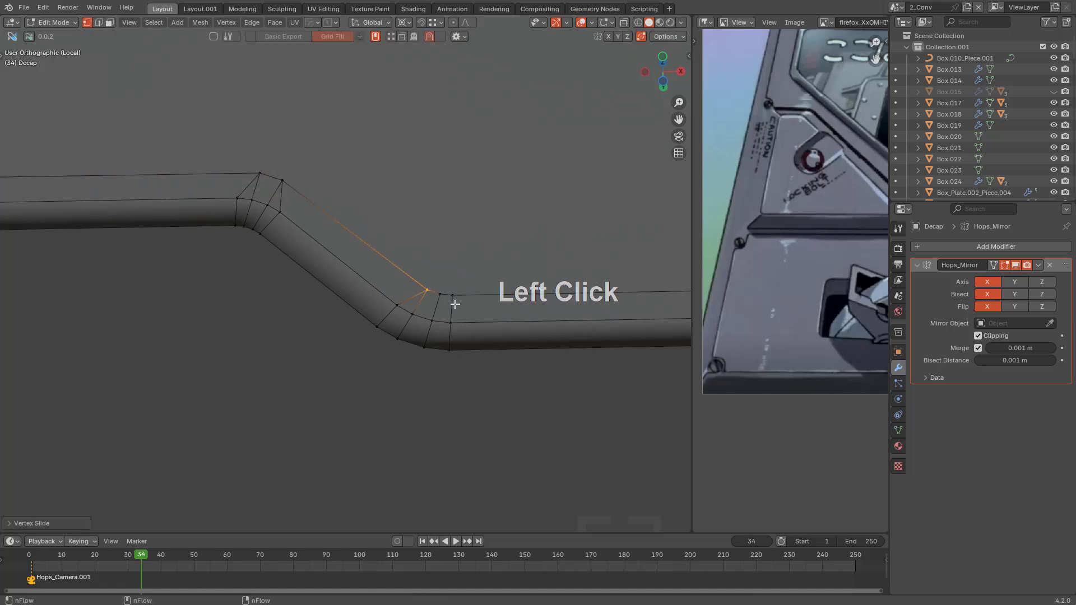
click(454, 304)
key(g)
key(g)
click(413, 290)
key(alt+a)
Slide the end vertices of the nearest rounded inner corner's outer inset edge onto their neighbours
scroll(458, 258, down, 8)
shift+middle_drag(352, 219, 348, 264)
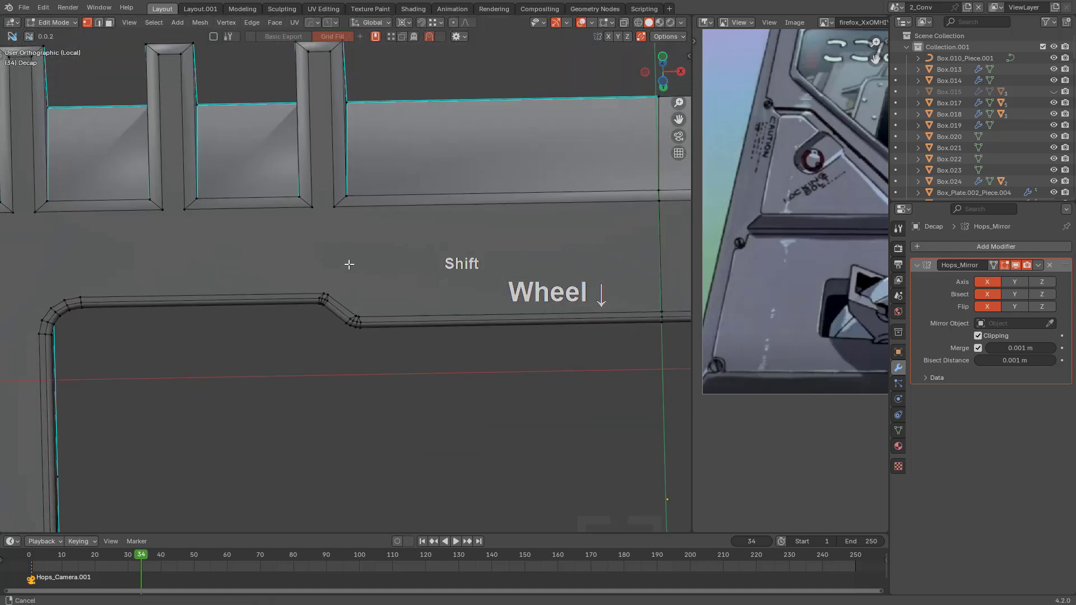
scroll(335, 258, down, 2)
middle_drag(147, 229, 179, 217)
shift+middle_drag(179, 216, 432, 230)
scroll(350, 230, up, 5)
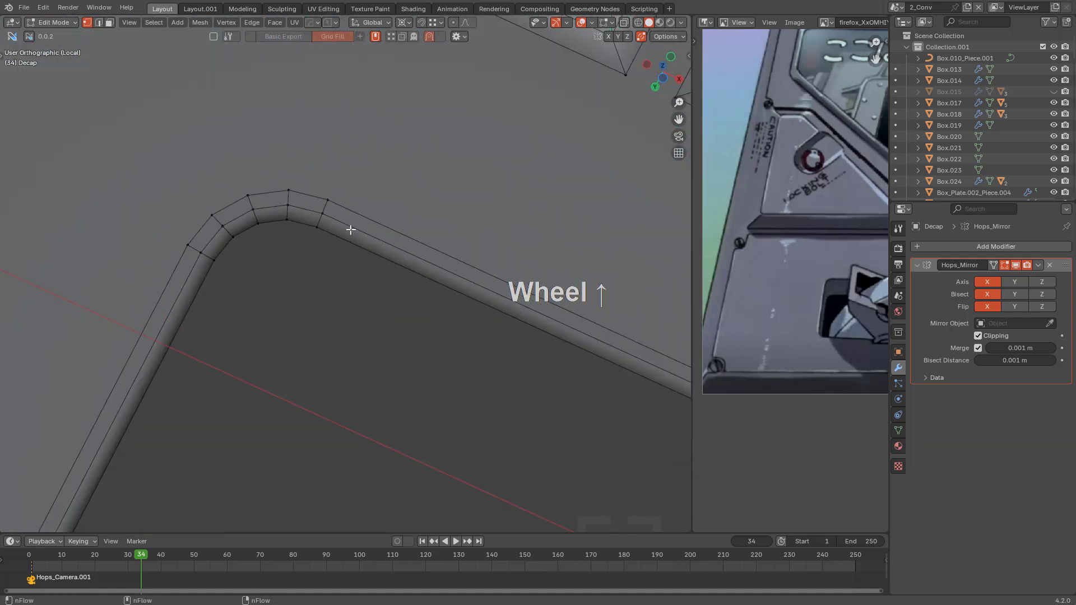
drag(334, 205, 279, 177)
click(190, 238)
key(g)
key(g)
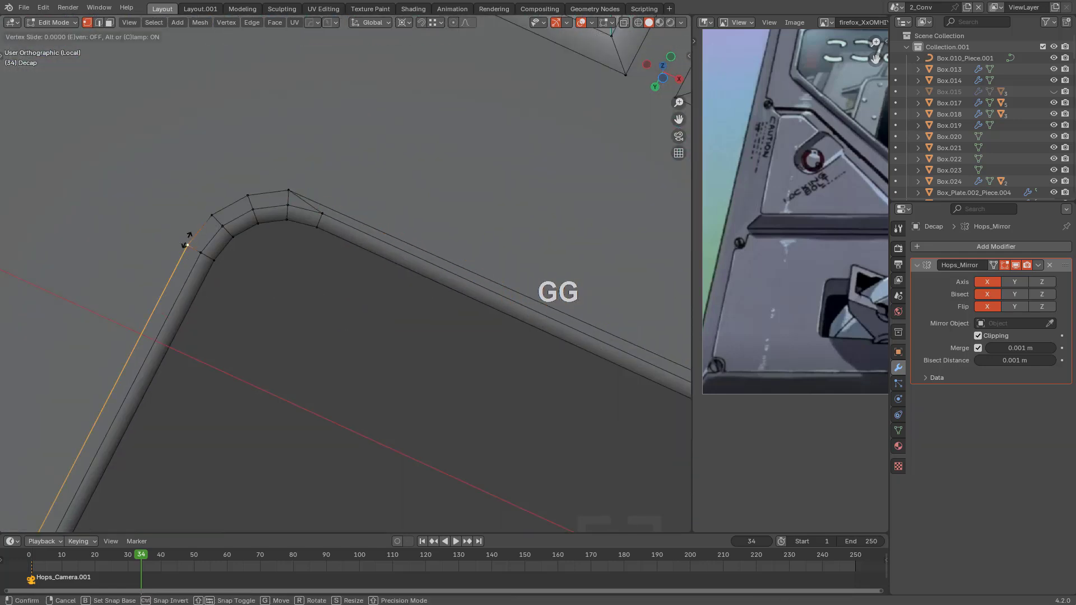
click(216, 182)
Slide the end vertices of the opposite rounded inner corner onto their neighbours and add a short edge loop in its outer strip
shift+middle_drag(251, 197, 427, 149)
scroll(369, 205, down, 2)
scroll(428, 149, down, 4)
shift+middle_drag(308, 205, 372, 132)
scroll(428, 149, up, 4)
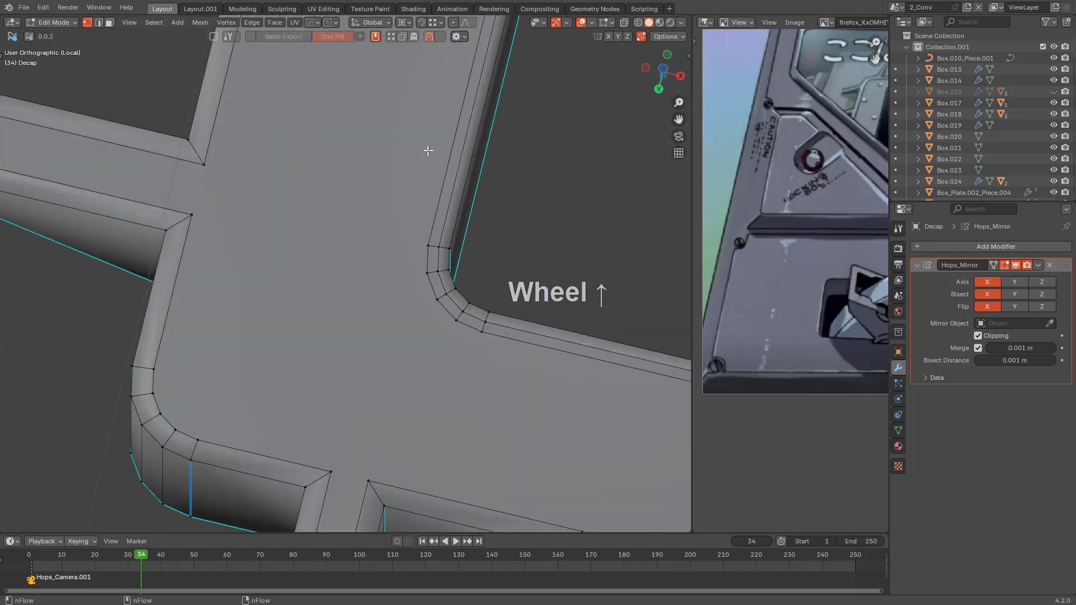
click(282, 136)
key(g)
key(g)
click(325, 275)
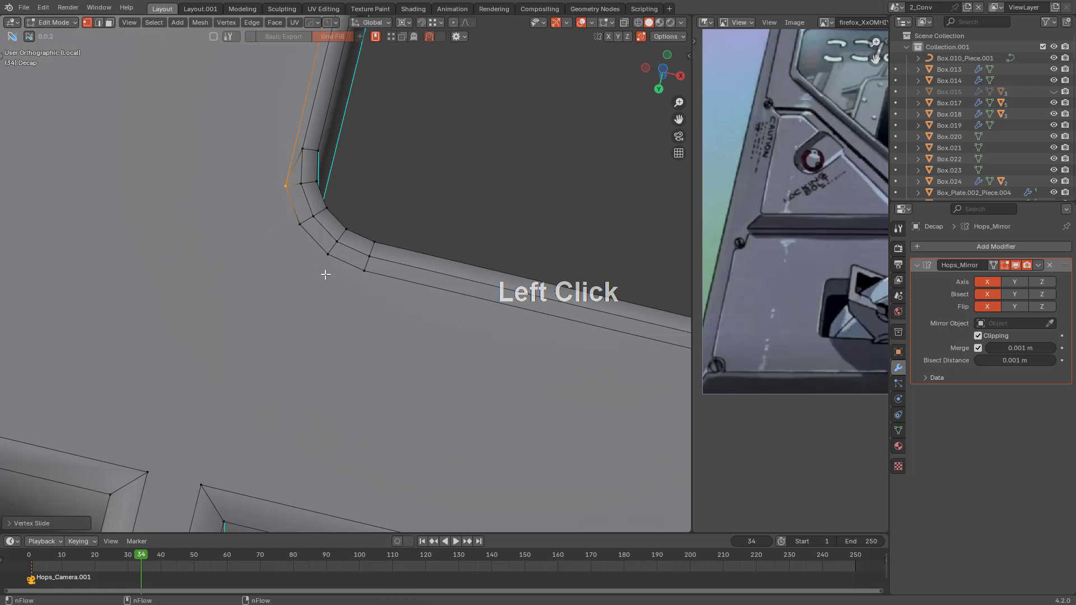
key(ctrl+r)
click(308, 223)
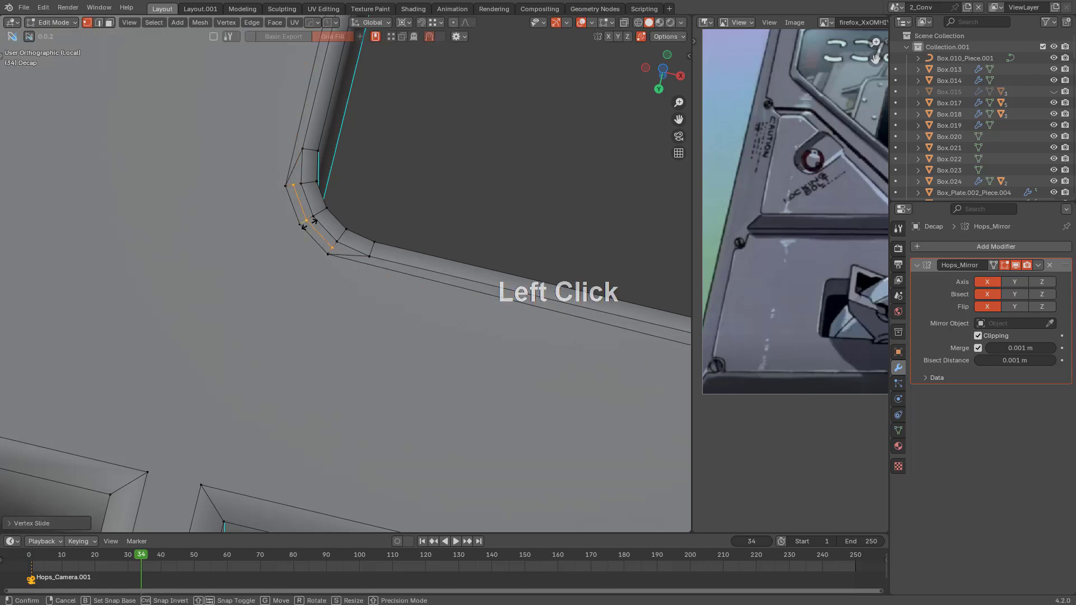
Slide the two end vertices of the first bend on the opposite notch onto their neighbours
scroll(489, 309, down, 3)
scroll(334, 259, up, 4)
shift+middle_drag(334, 260, 427, 324)
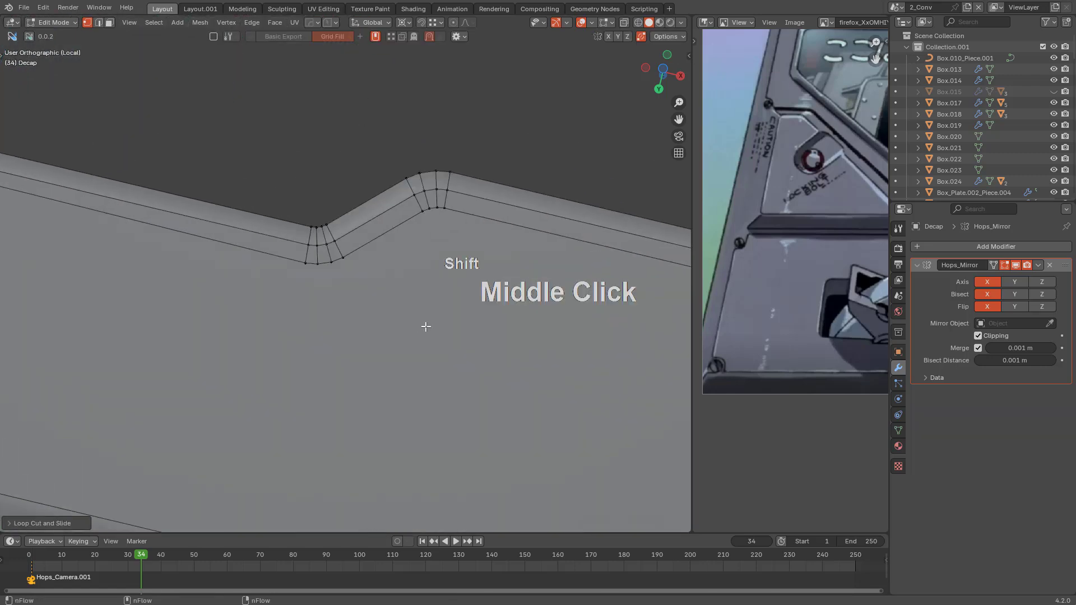
scroll(304, 270, down, 1)
key(g)
key(g)
click(312, 259)
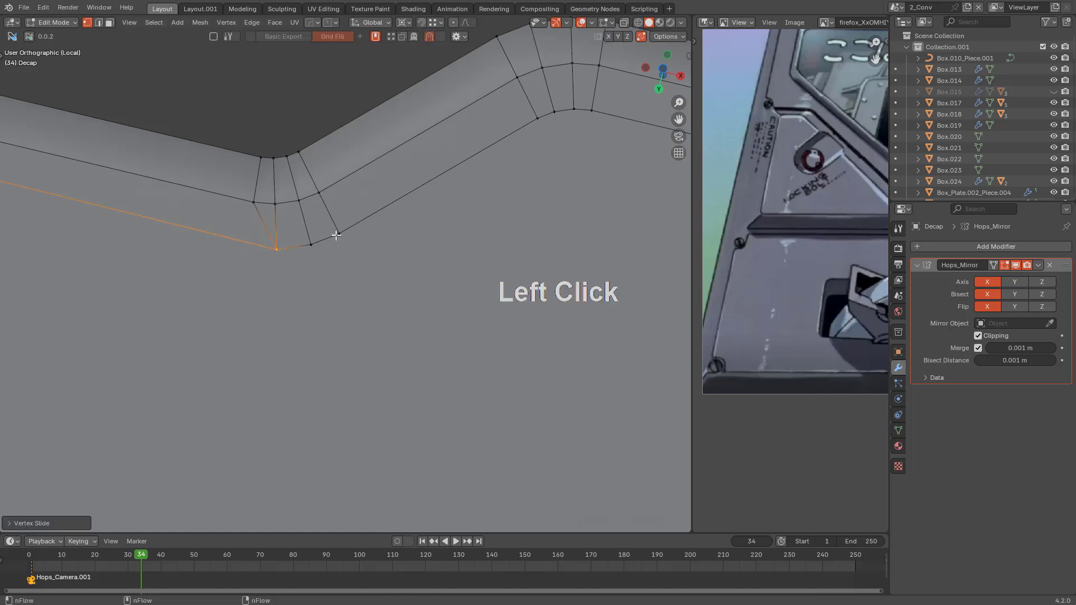
click(336, 235)
key(g)
key(g)
click(292, 254)
Slide the two end vertices of the opposite notch's second bend inward onto their neighbours
key(g)
key(g)
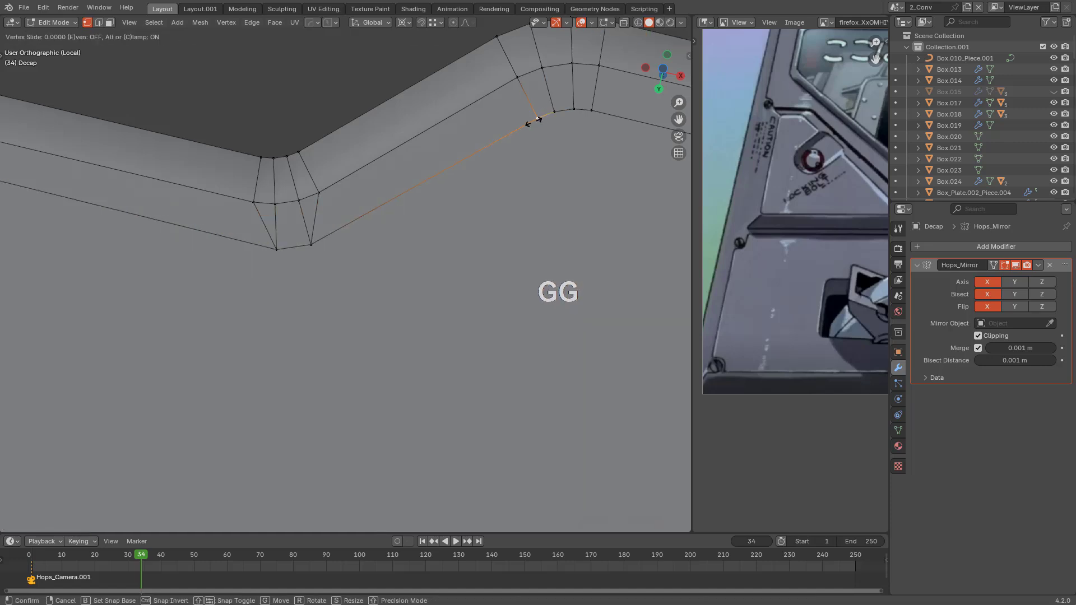
click(580, 111)
key(g)
key(g)
click(549, 110)
scroll(520, 135, down, 2)
click(520, 135)
Activate the vertex Join tool and connect the inset corner vertices across the bases of the two side ribs nearest this corner
shift+middle_drag(520, 135, 271, 231)
scroll(249, 215, down, 1)
scroll(304, 260, down, 1)
scroll(349, 278, up, 3)
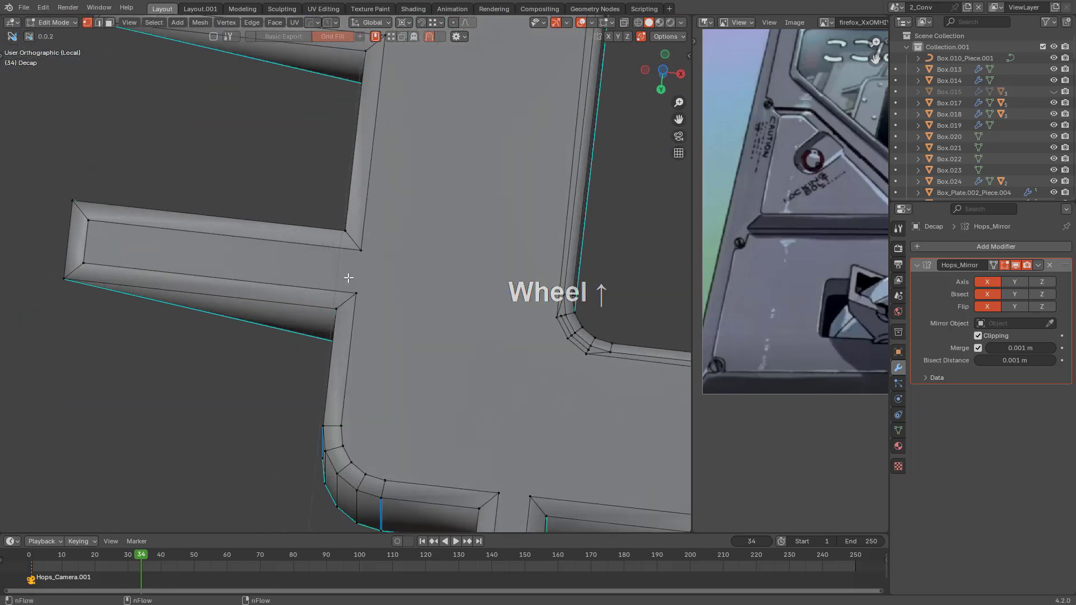
key(alt+4)
click(362, 216)
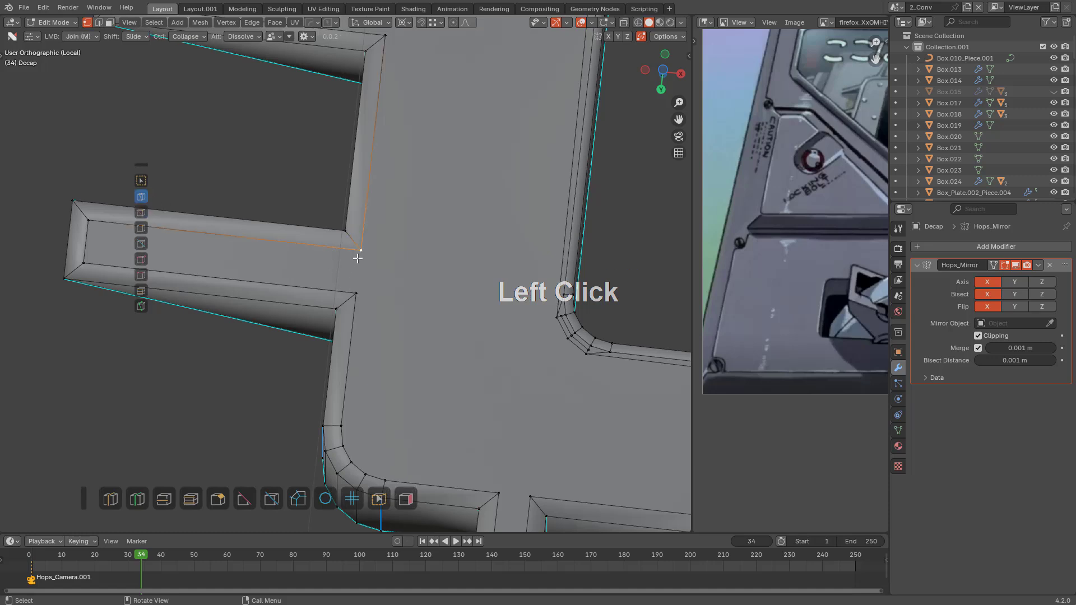
drag(365, 280, 364, 286)
scroll(412, 174, down, 2)
shift+middle_drag(418, 159, 401, 313)
scroll(392, 280, up, 3)
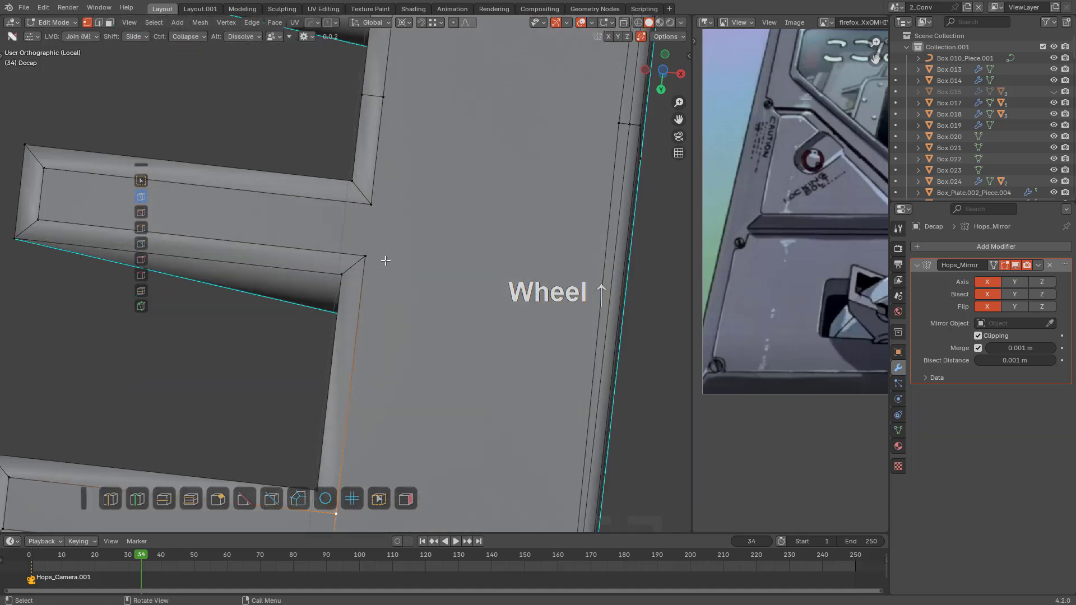
drag(375, 259, 371, 206)
Join the middle vertex of the outer inset border to the inner border's middle vertex across the frame's side
shift+middle_drag(448, 150, 418, 228)
scroll(418, 228, down, 1)
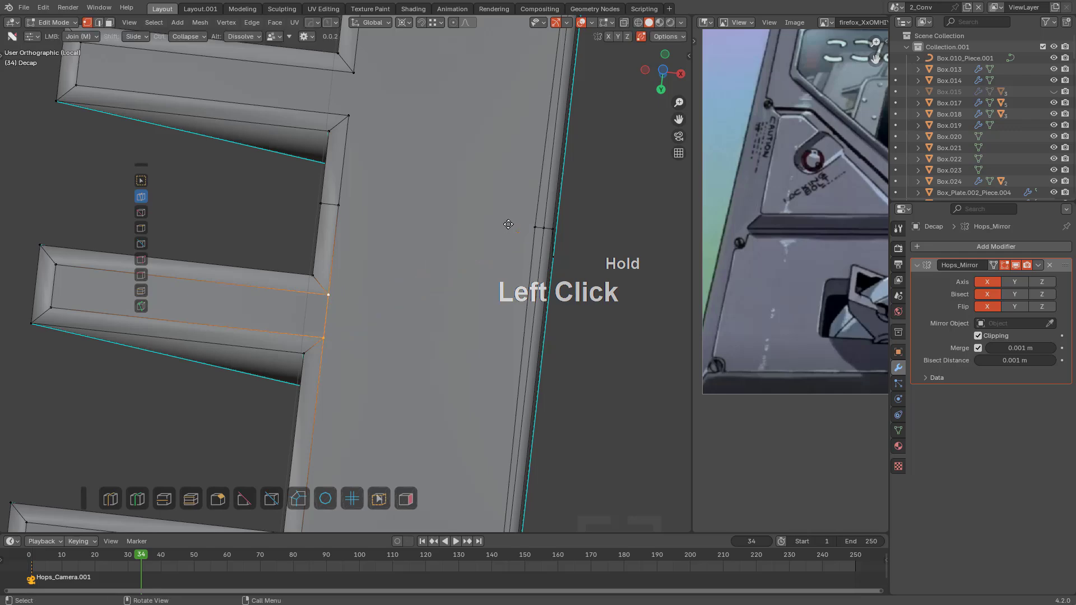
key(d)
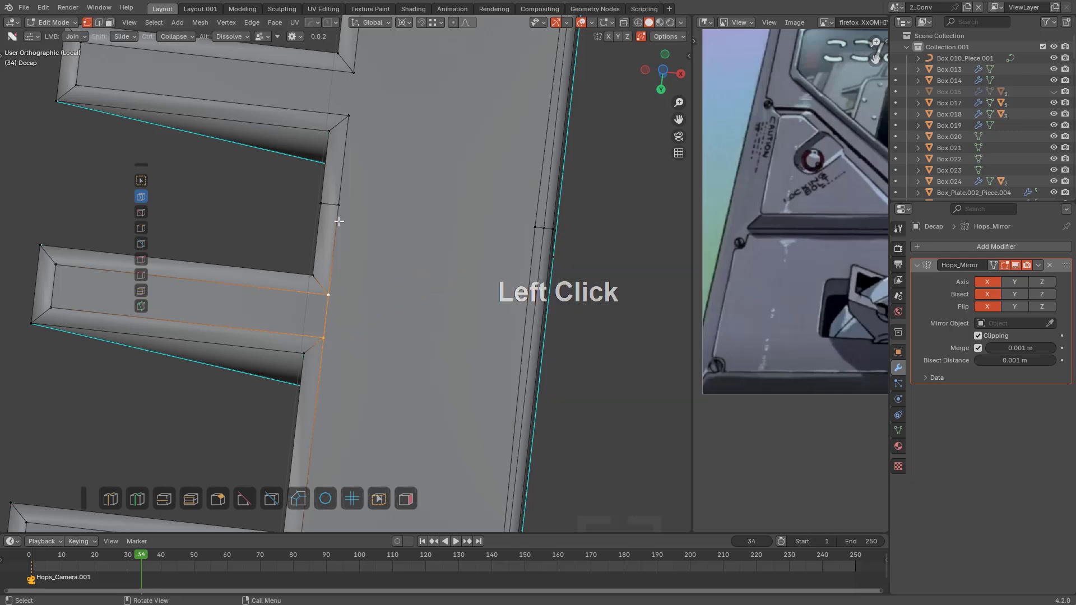
drag(338, 205, 535, 227)
Add a loop cut through the inner wall beside the middle edge and join it to the next rib's near base corner
scroll(439, 235, down, 3)
shift+middle_drag(481, 158, 452, 343)
scroll(400, 250, up, 2)
key(ctrl+r)
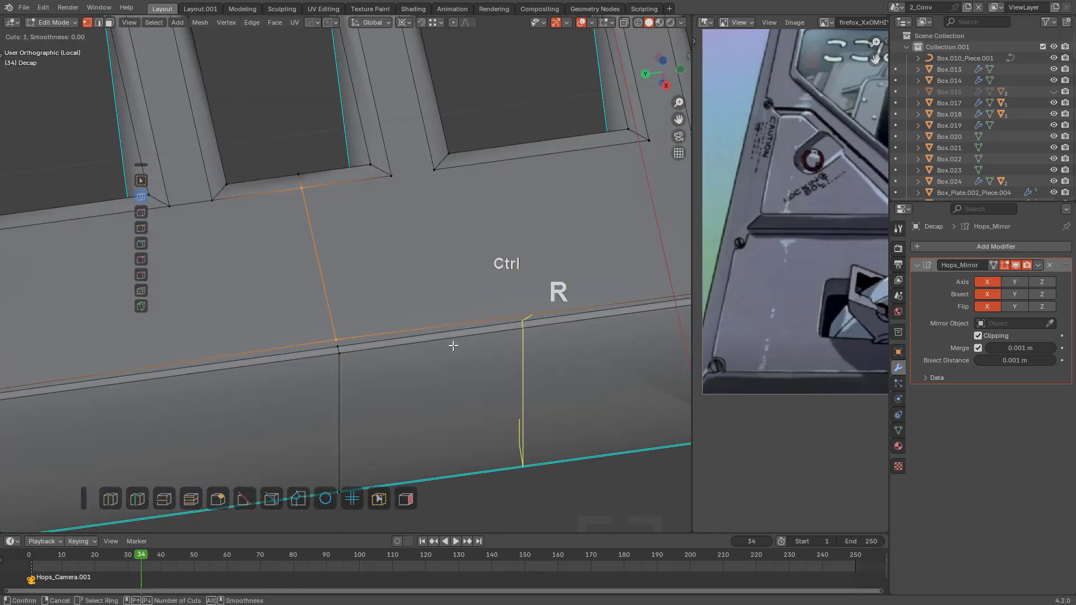
click(452, 344)
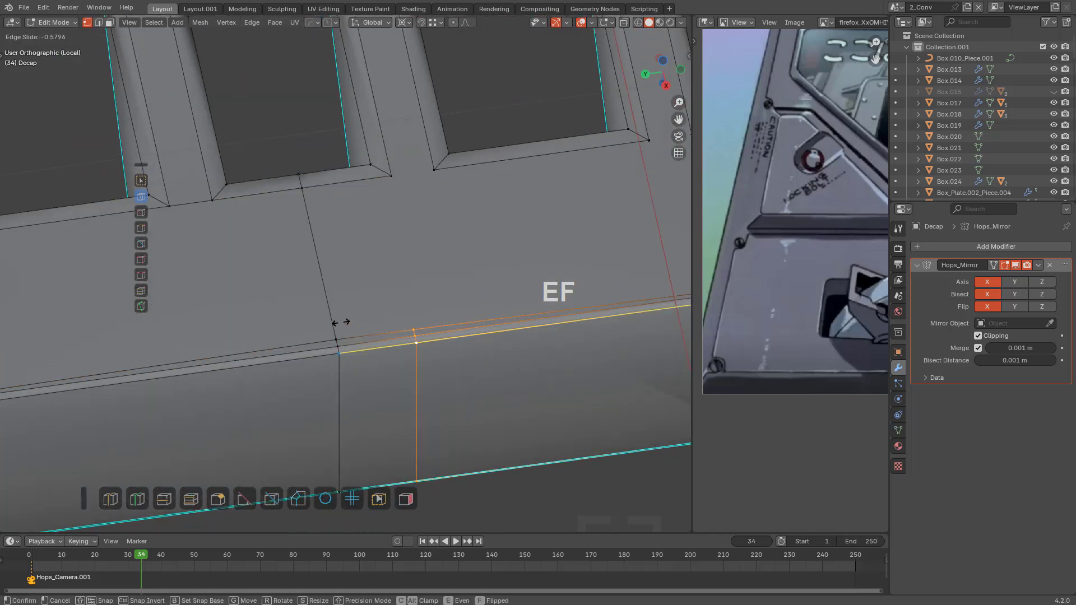
click(389, 172)
click(413, 278)
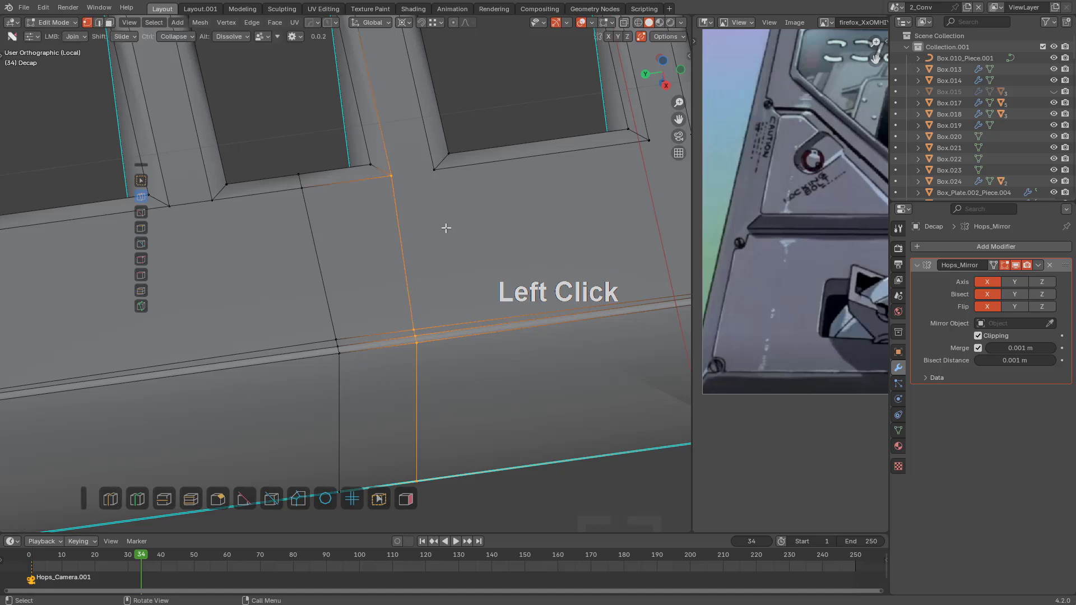
Add a second loop cut through the inner wall and join it to the same rib's far base corner
click(523, 311)
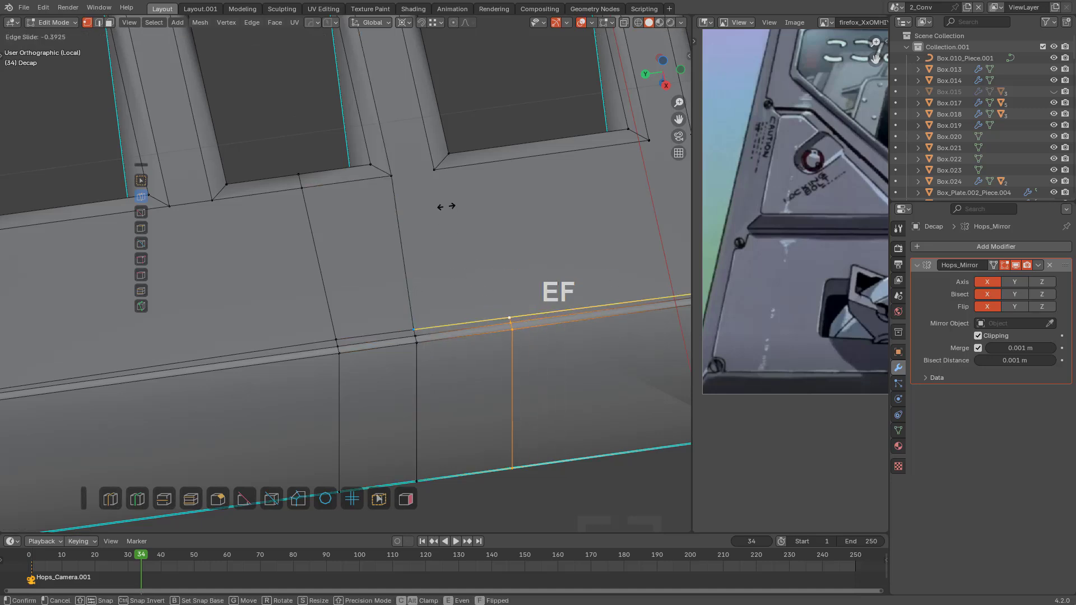
ctrl+click(404, 207)
drag(465, 274, 465, 280)
key(alt+a)
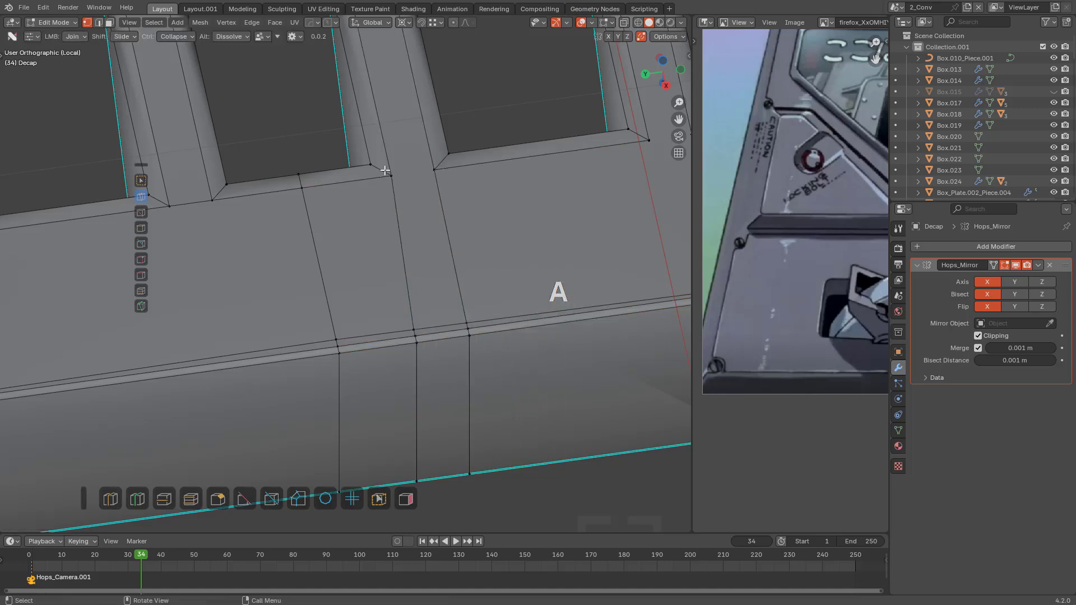
Join the two corner vertices across that rib's base, and connect the last side rib's near corner to the inner border
drag(391, 176, 440, 173)
shift+middle_drag(562, 226, 388, 231)
scroll(387, 266, down, 3)
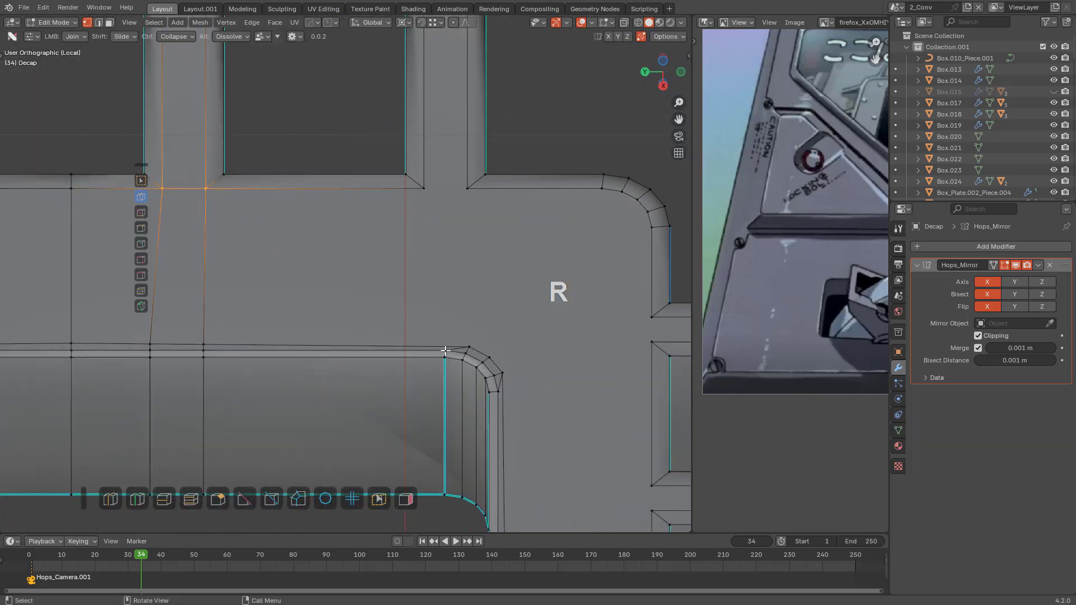
drag(446, 350, 423, 188)
middle_drag(449, 207, 439, 205)
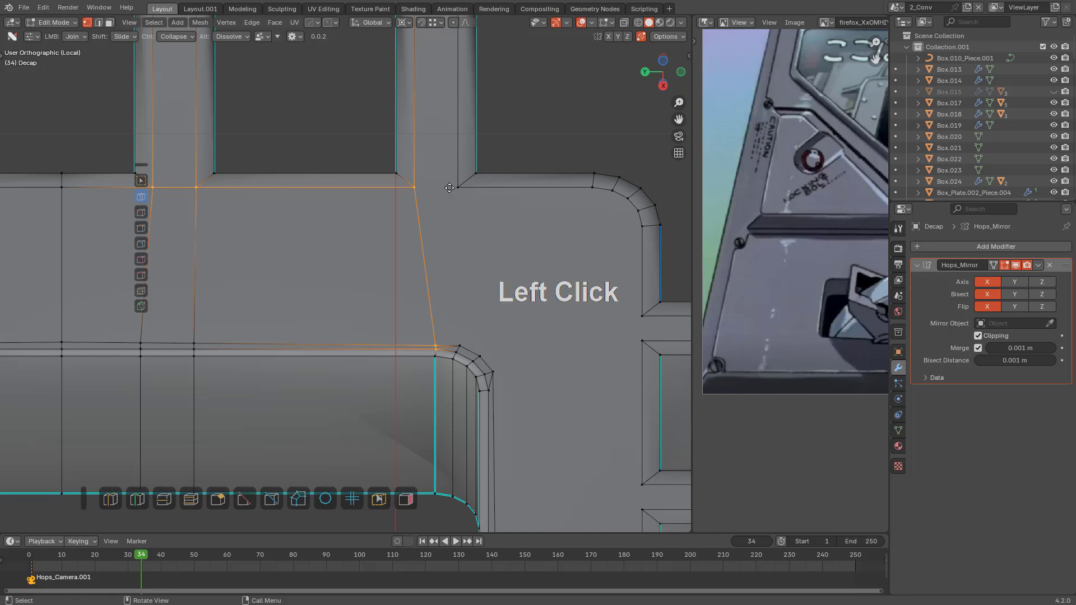
Join the last side rib's two base corners and connect its far corner to the inner border's corner vertex
drag(449, 188, 416, 188)
shift+middle_drag(459, 194, 406, 185)
key(a)
drag(407, 182, 412, 227)
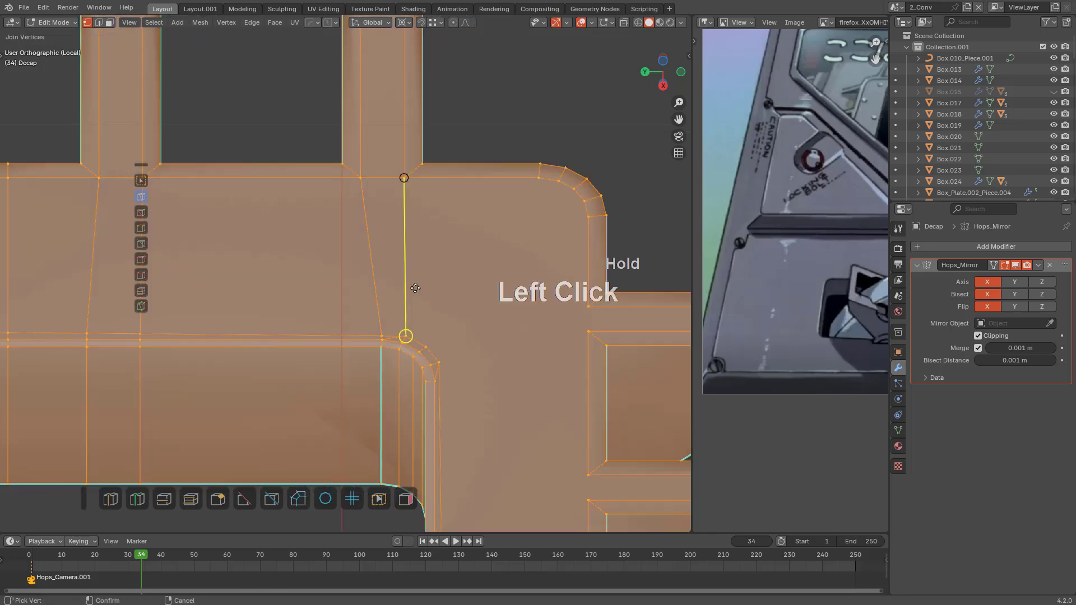
drag(415, 288, 417, 293)
Join the outer rounded corner's border vertices to the inner corner, and connect the first end rib's near base corner to the inner corner's far vertex
shift+middle_drag(451, 316, 380, 300)
scroll(425, 240, up, 3)
key(alt+a)
scroll(402, 240, down, 2)
key(KP_1)
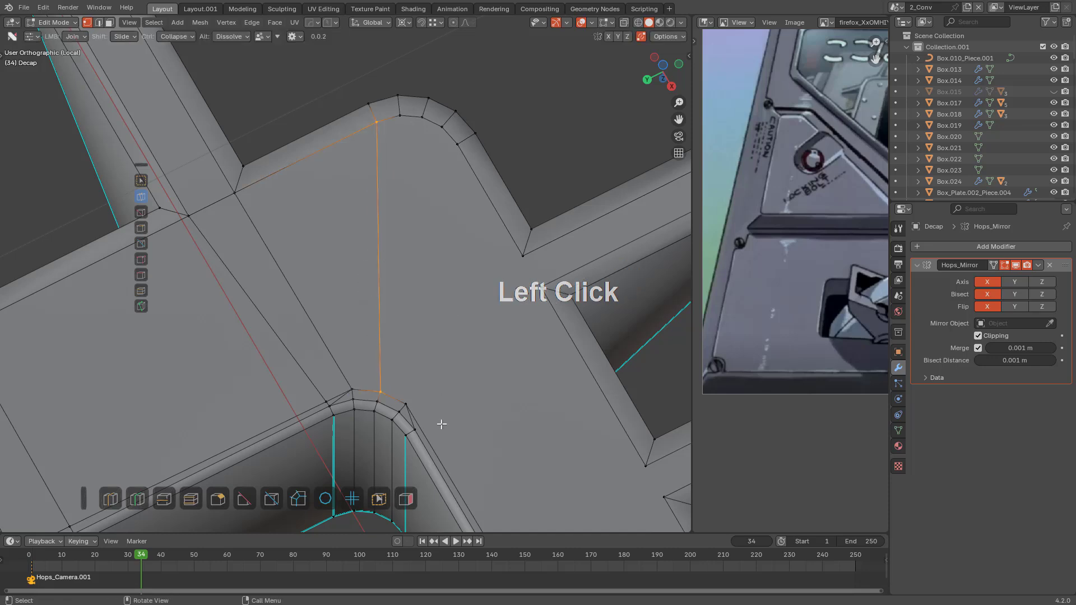
click(407, 497)
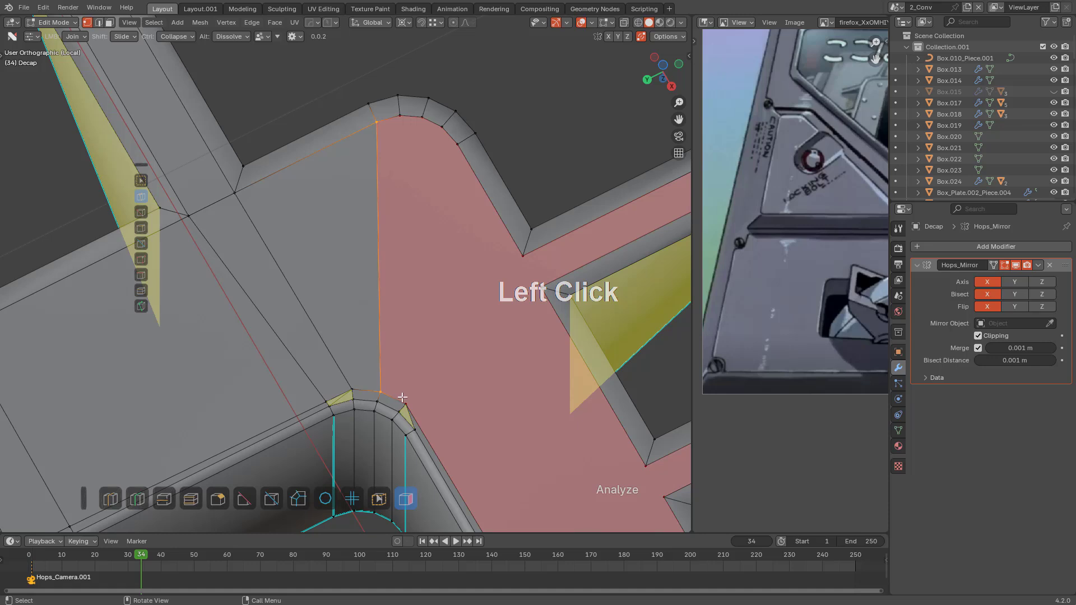
click(447, 215)
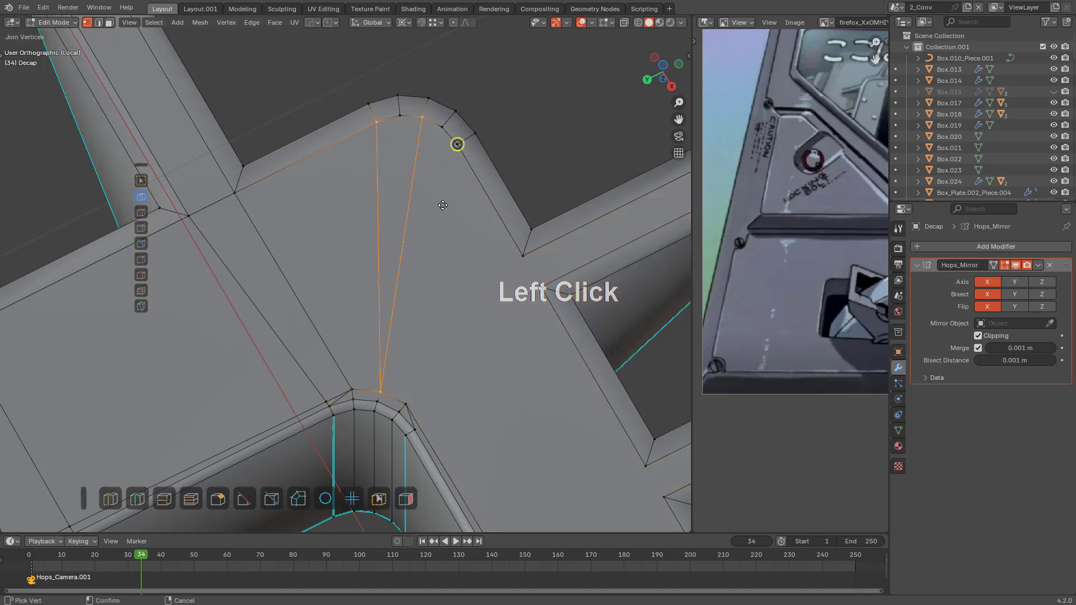
drag(456, 365, 430, 380)
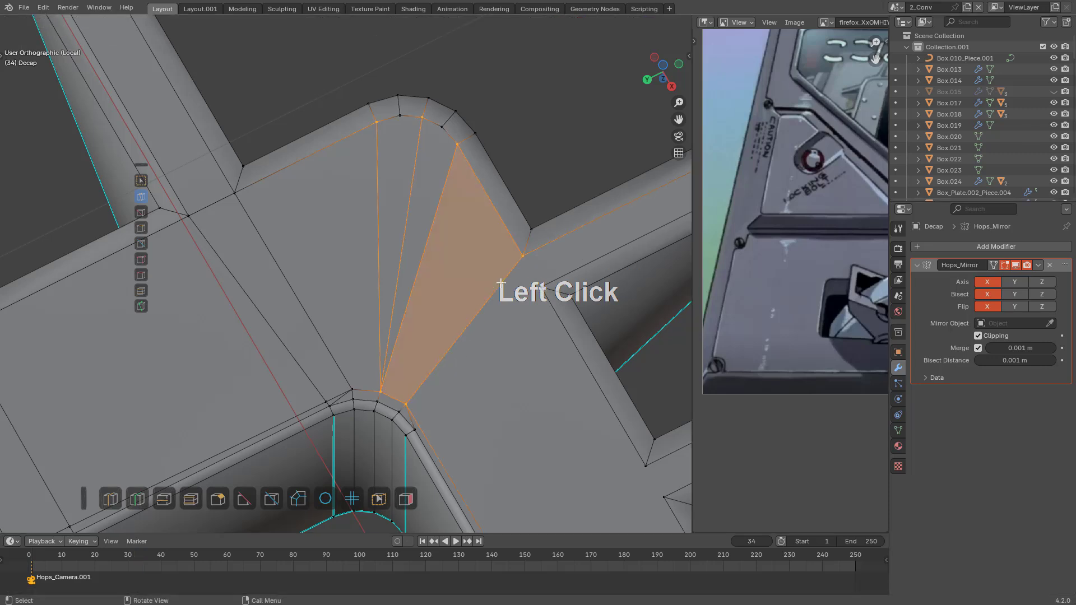
Join the two corner vertices across the first end rib's base
drag(526, 262, 540, 285)
key(alt+a)
scroll(504, 286, down, 1)
shift+middle_drag(505, 287, 460, 242)
click(371, 327)
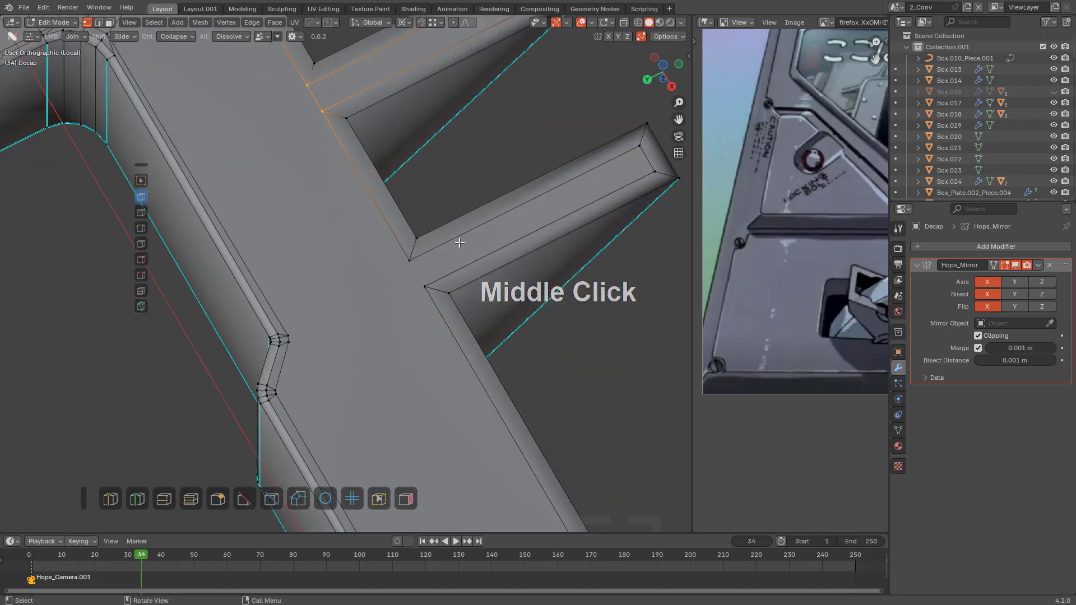
Inspect the remaining end ribs, then examine the frame's walls and rounded corners from above
scroll(425, 275, down, 3)
shift+middle_drag(467, 372, 418, 153)
shift+middle_drag(445, 307, 511, 382)
scroll(392, 244, down, 2)
scroll(512, 382, up, 1)
key(a)
key(a)
shift+middle_drag(327, 215, 312, 239)
shift+middle_drag(86, 214, 362, 255)
shift+middle_drag(362, 255, 365, 168)
scroll(355, 237, up, 2)
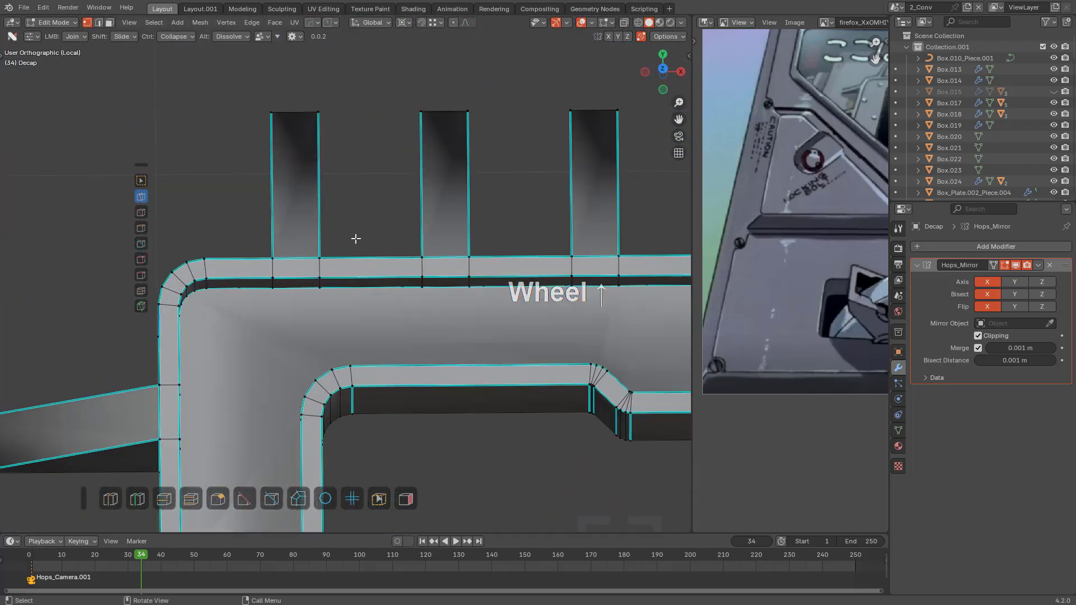
middle_drag(355, 238, 504, 348)
shift+middle_drag(403, 364, 348, 68)
Dissolve the selected geometry on the frame mesh
key(KP_1)
key(a)
middle_drag(423, 246, 448, 315)
shift+middle_drag(566, 314, 447, 233)
middle_drag(447, 232, 450, 280)
scroll(393, 265, down, 4)
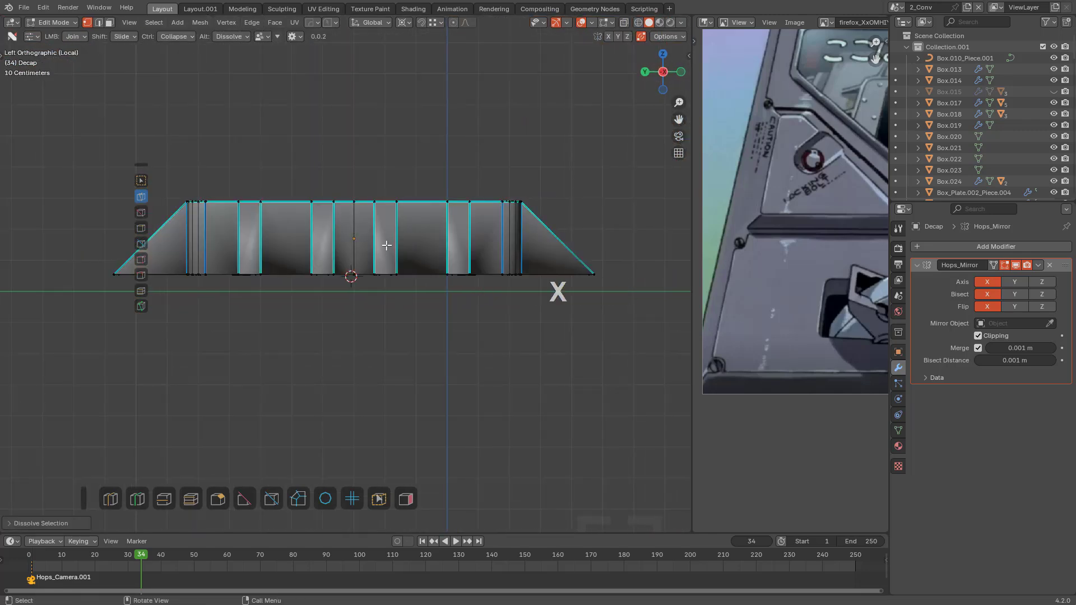
mouse_move(386, 245)
middle_down()
mouse_move(414, 269)
mouse_move(377, 264)
middle_up()
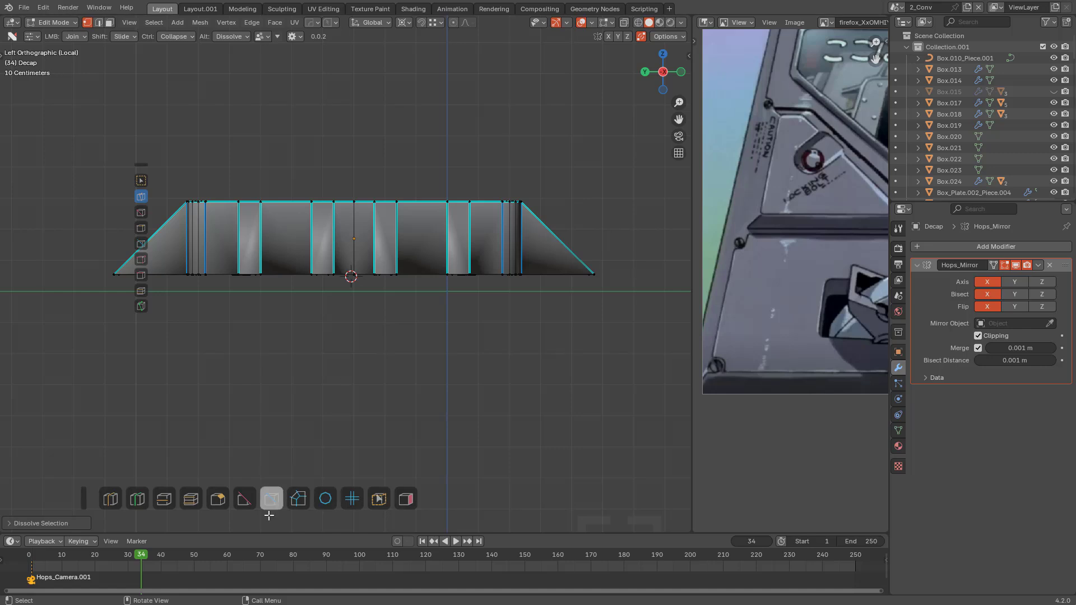
Cut a straight horizontal line through the whole frame and its ribs just above the base using Project Line with Cut Through
click(290, 502)
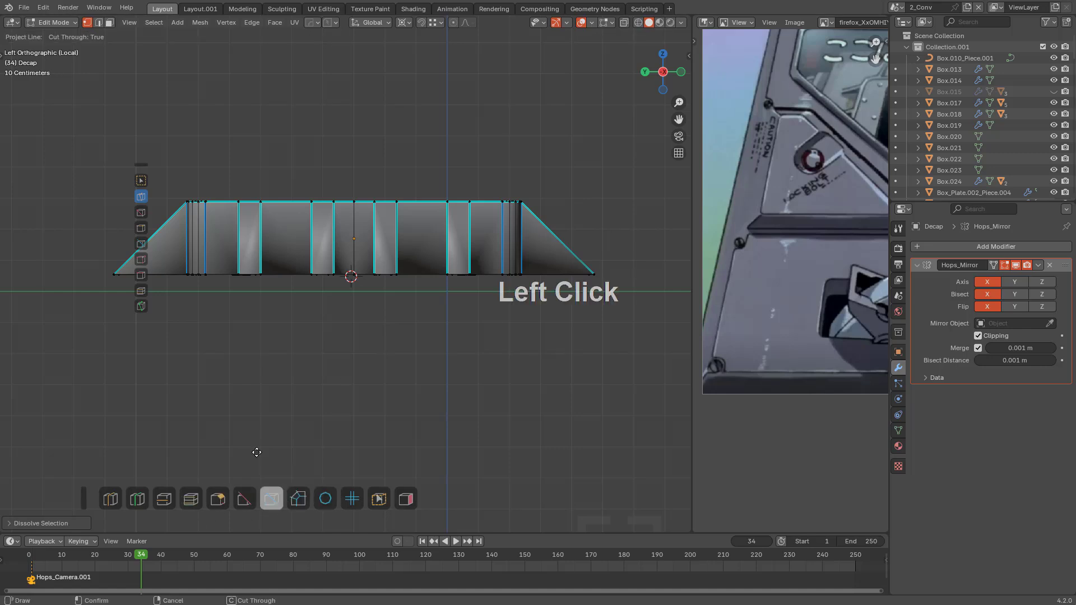
key(ctrl)
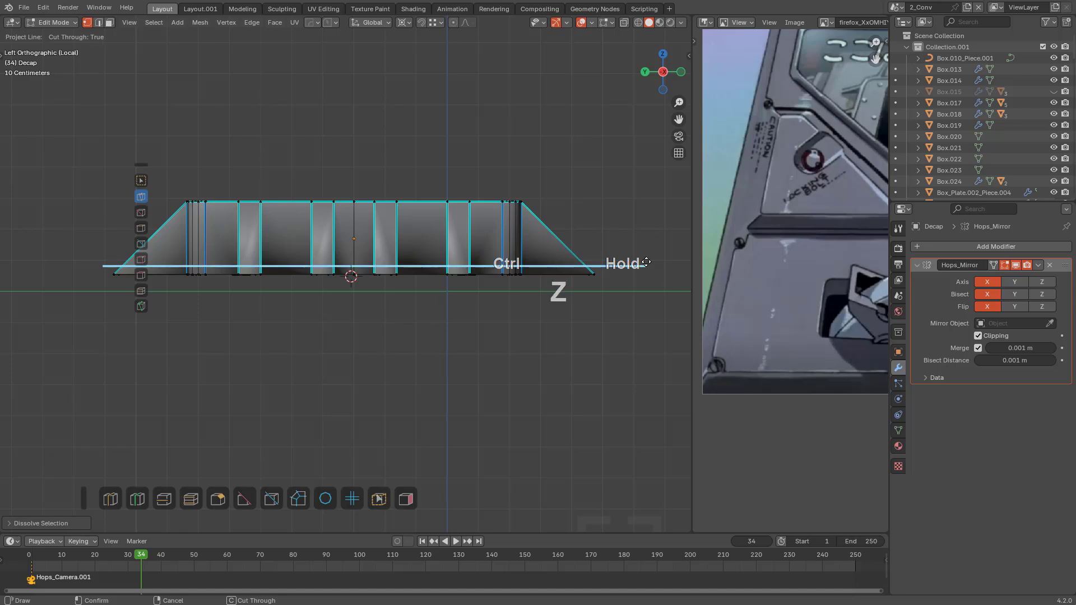
ctrl+drag(646, 263, 646, 262)
middle_drag(646, 262, 476, 320)
scroll(476, 319, up, 2)
shift+middle_drag(476, 319, 403, 332)
Apply HOps Autosmooth to the frame object with a 35° angle
key(Tab)
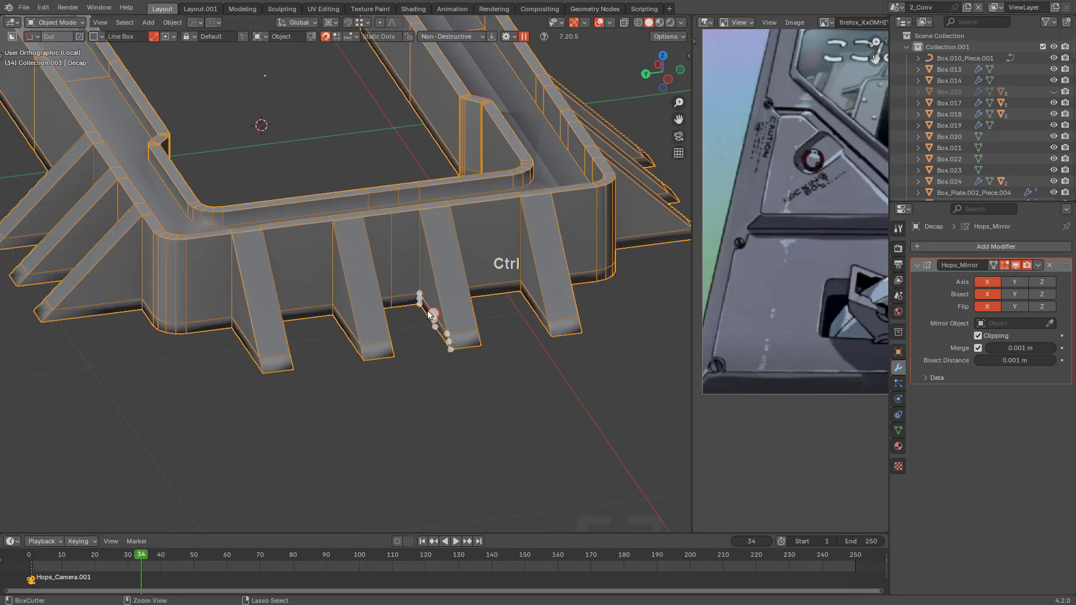
key(ctrl+grave)
key(q)
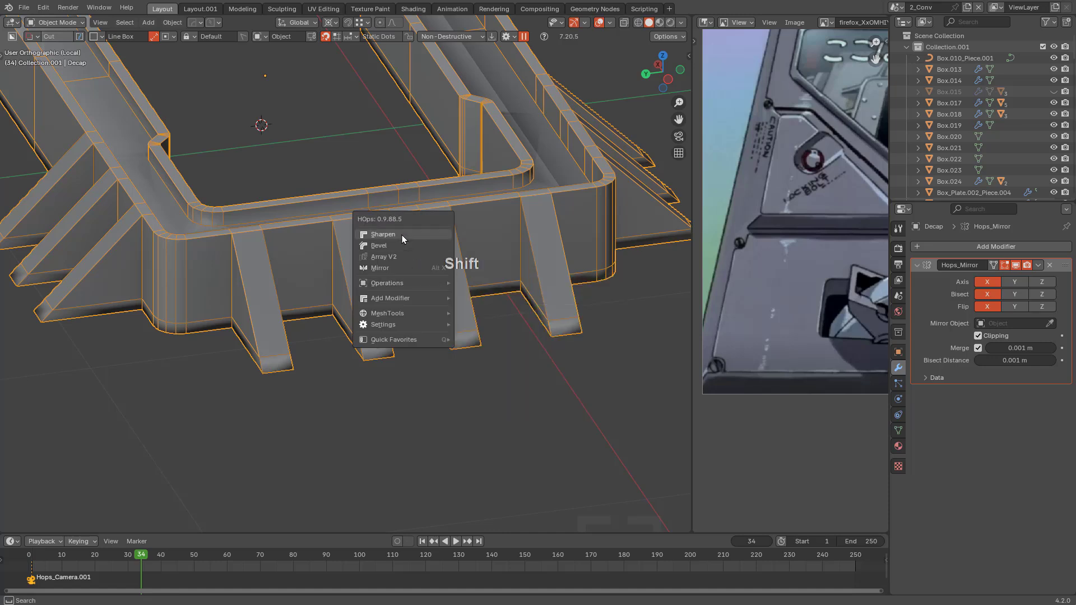
shift+click(402, 234)
Clear the frame's sharps, bevels, creases, seams and custom normal data with Clear Sharps
key(ctrl+grave)
key(q)
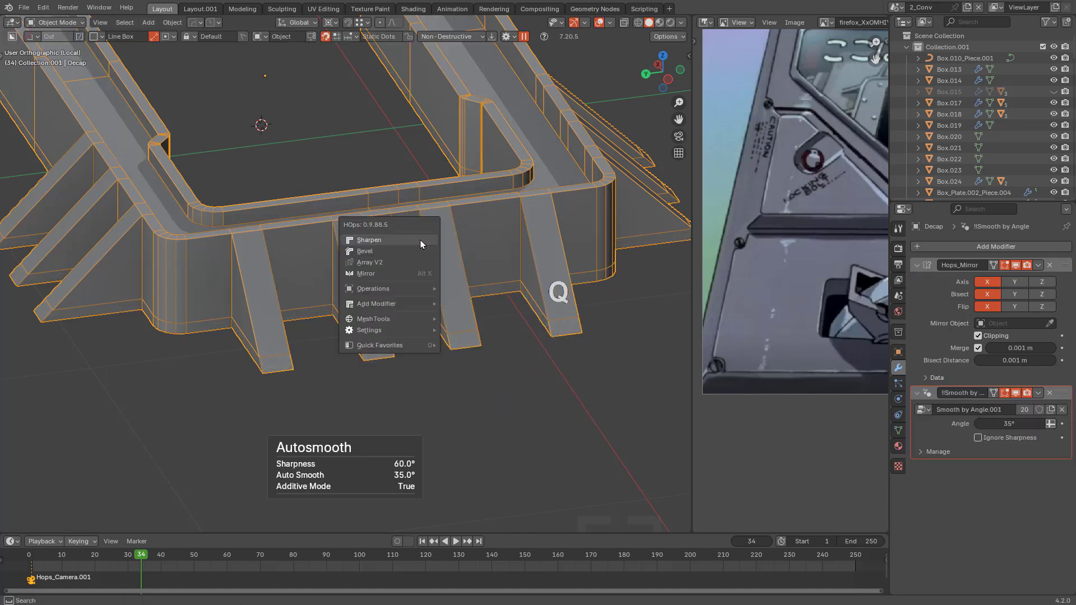
drag(408, 287, 477, 384)
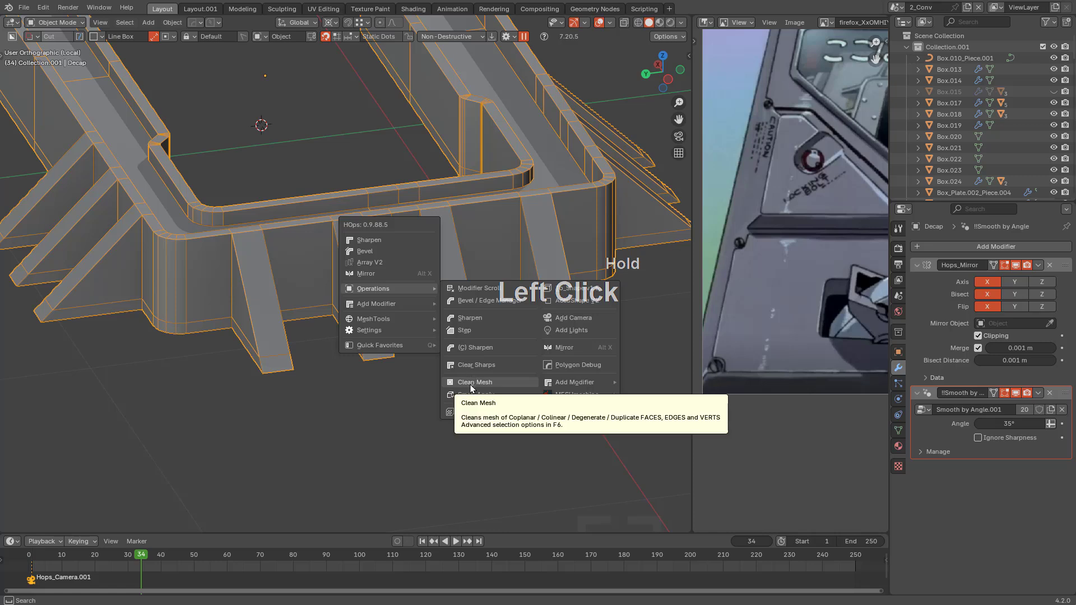
click(461, 366)
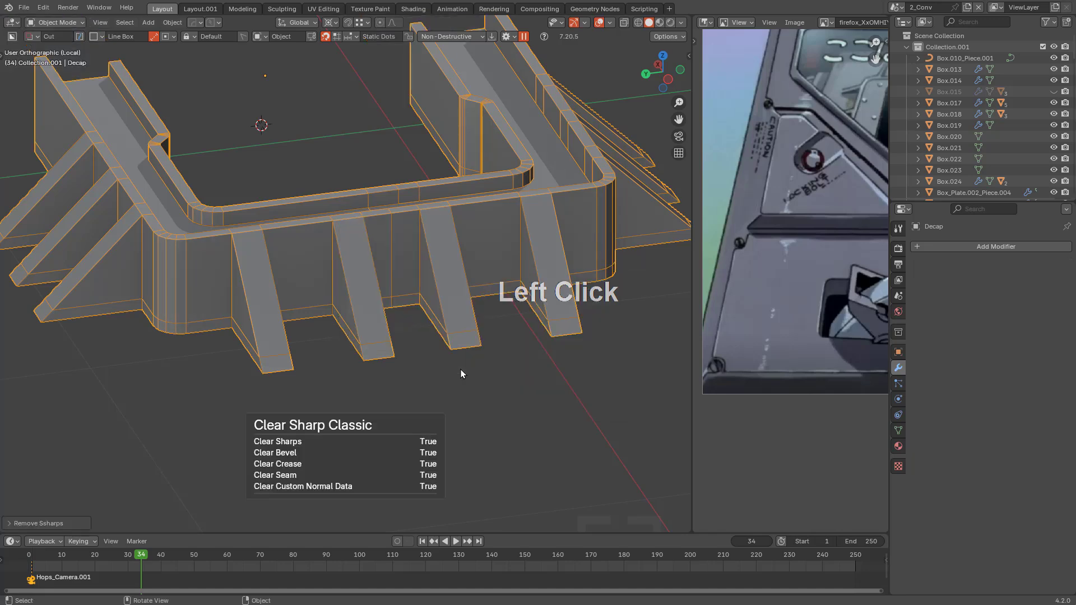
Mirror the frame across the X axis with a bisecting, flipped HOps mirror modifier
scroll(402, 324, down, 1)
key(alt+x)
shift+middle_drag(394, 269, 439, 344)
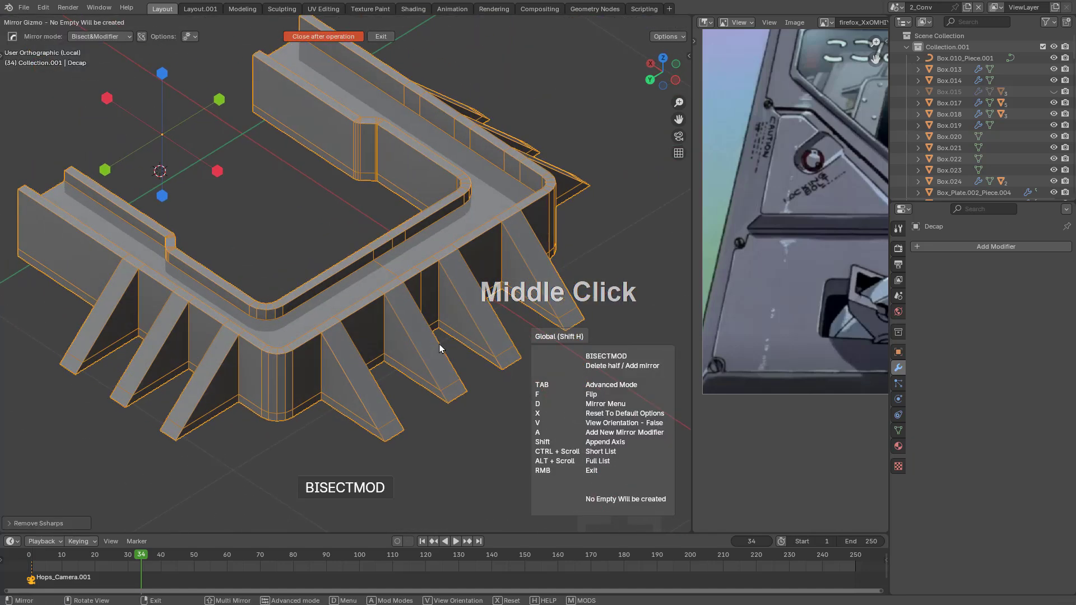
scroll(439, 345, down, 1)
key(x)
click(248, 197)
Apply HOps Autosmooth with a 35° angle and open the frame's mesh for editing with nothing selected
key(shift+q)
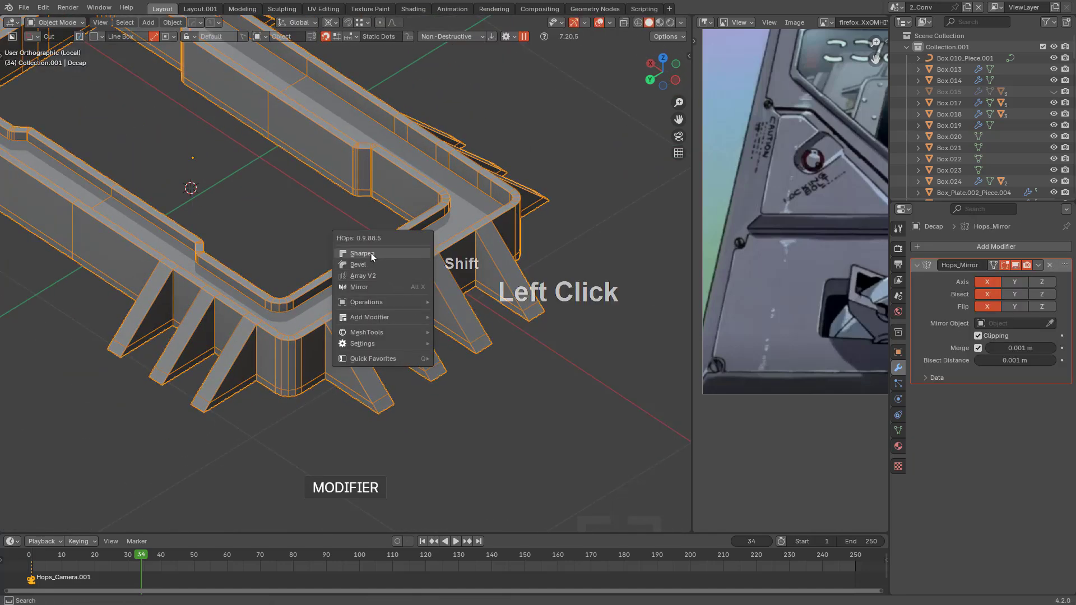
click(371, 256)
key(Tab)
scroll(343, 249, up, 2)
middle_drag(384, 264, 400, 349)
key(alt+a)
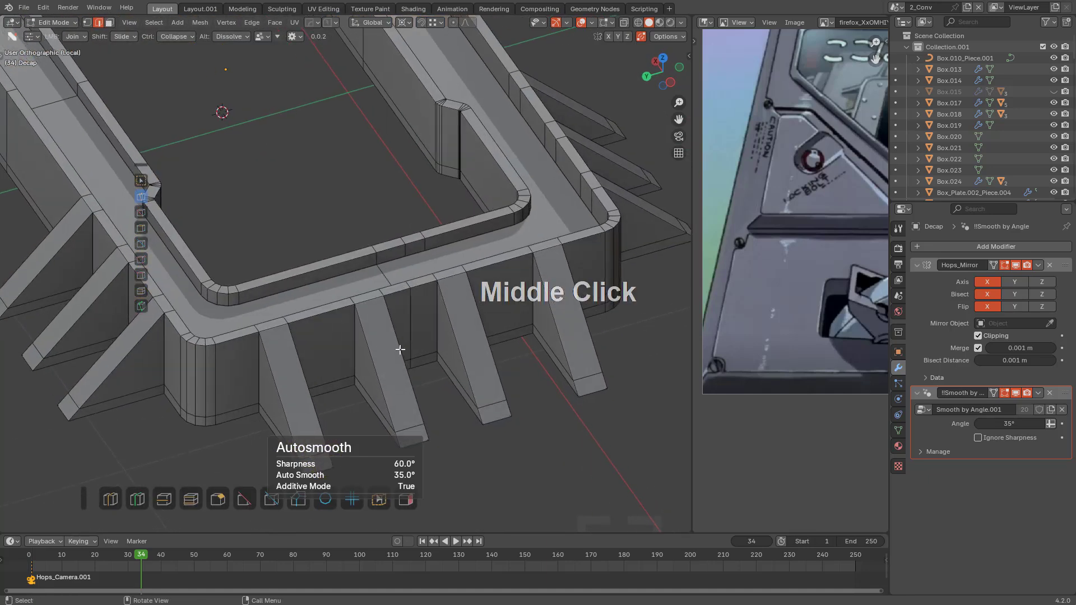
Turn on the Analyze face display and inspect the n-gons and triangles on the frame in face selection mode
click(406, 499)
middle_drag(409, 482, 555, 335)
key(3)
shift+middle_drag(224, 45, 372, 252)
scroll(488, 348, up, 3)
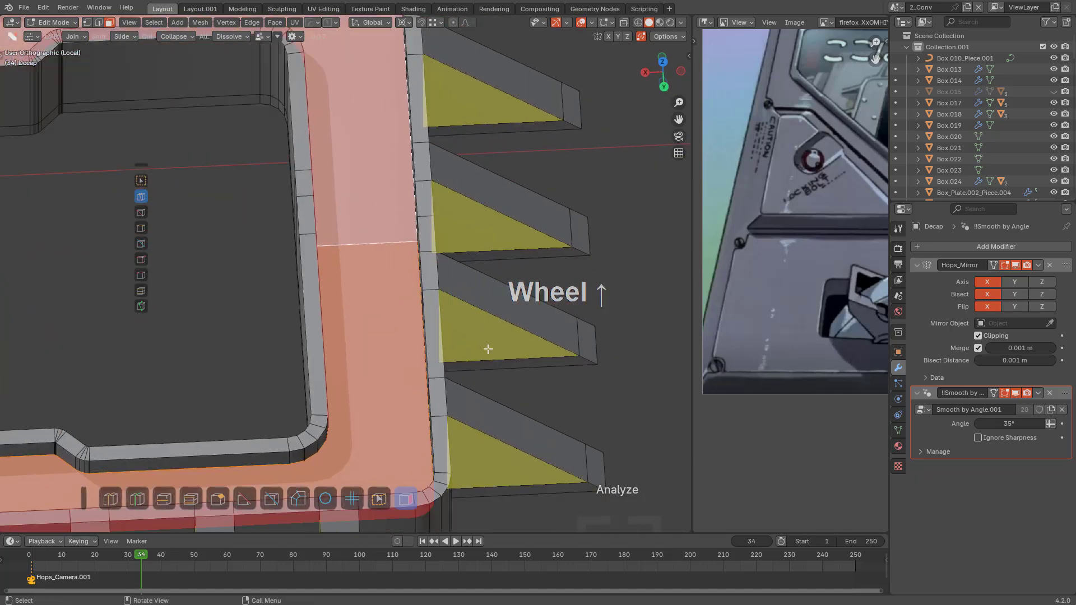
Inset the flat channel face between the frame's inner and outer walls by about 0.0125 m
scroll(515, 361, down, 3)
middle_drag(247, 356, 532, 291)
scroll(408, 298, down, 3)
scroll(478, 268, down, 4)
shift+middle_drag(532, 291, 497, 310)
scroll(439, 280, up, 6)
key(i)
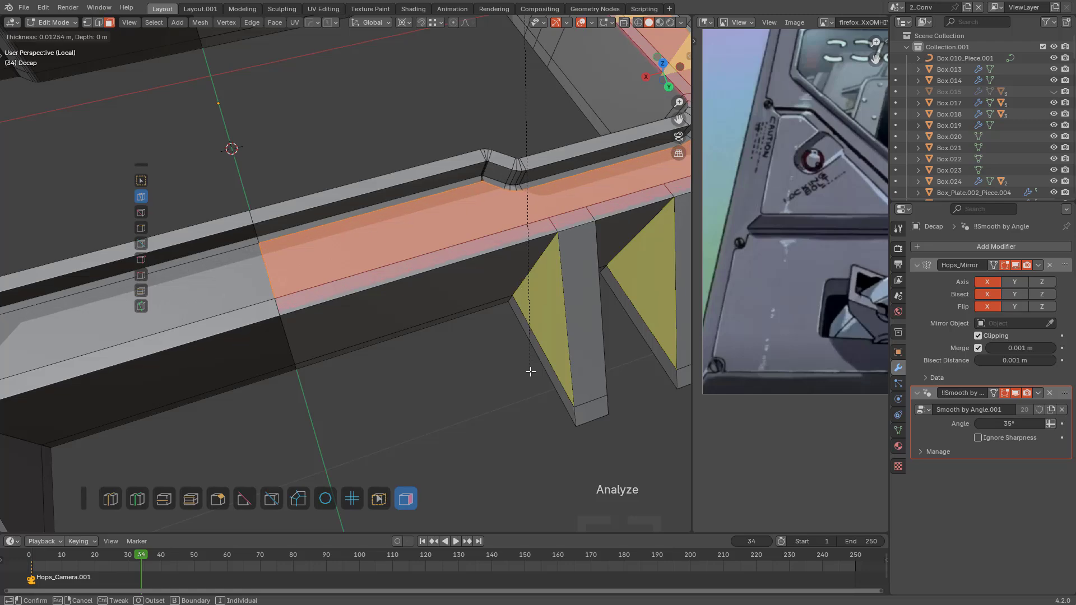
click(531, 372)
Try to collapse the crowded inset vertices at the inner wall's bend, and turn off the Analyze display
shift+middle_drag(507, 342, 413, 282)
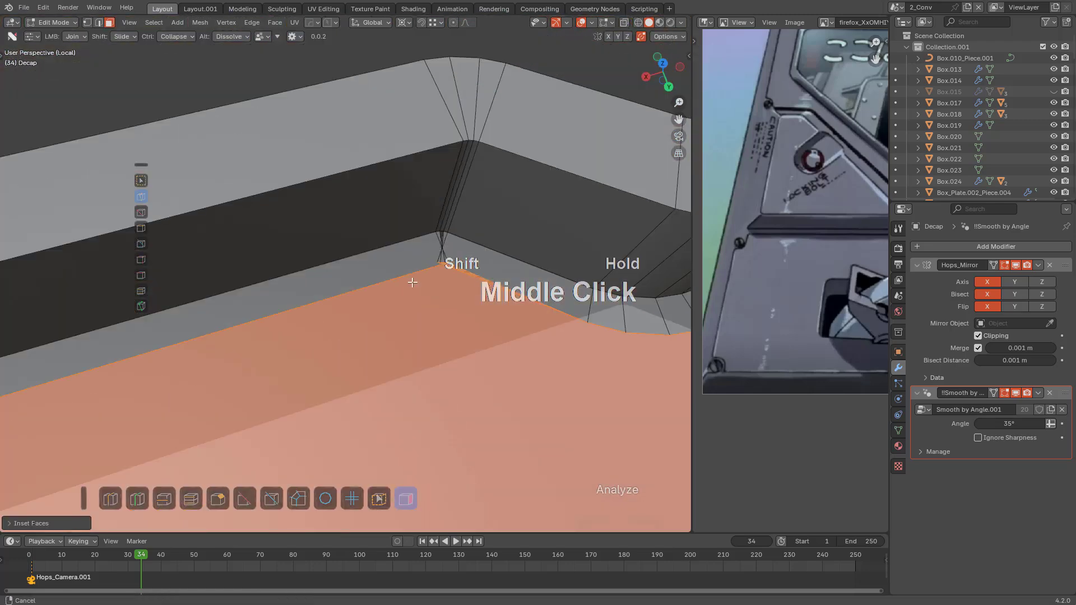
key(1)
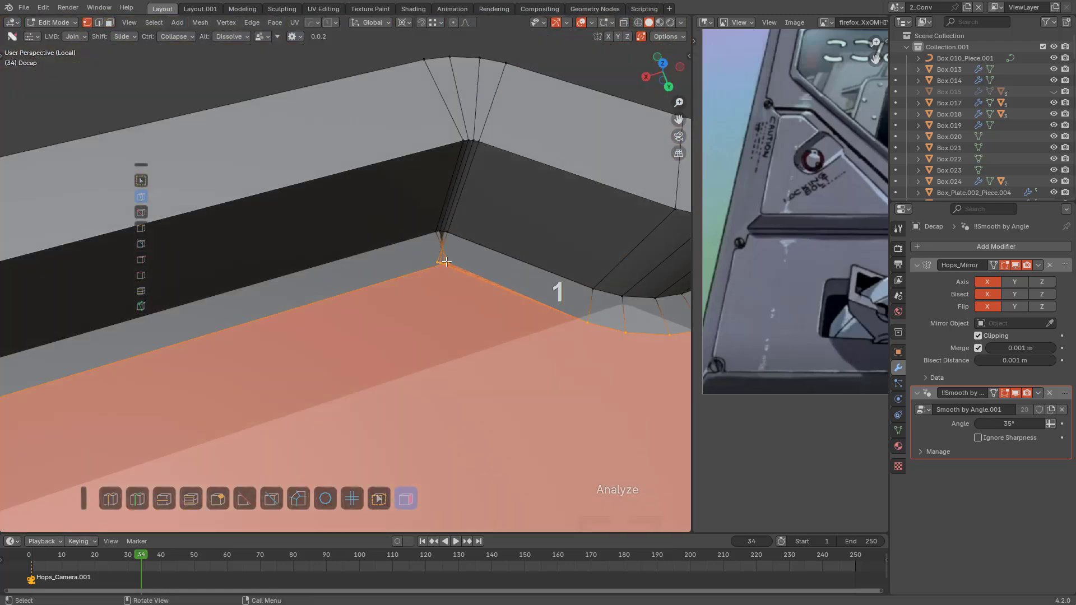
key(KP_Decimal)
scroll(439, 259, down, 2)
middle_drag(297, 278, 340, 294)
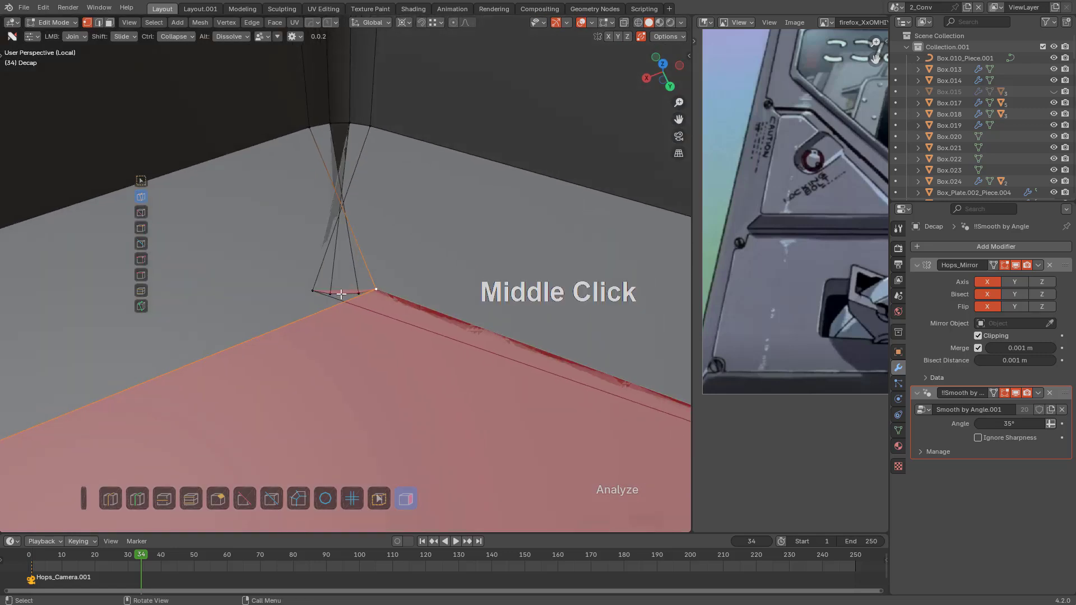
click(340, 293)
ctrl+click(348, 293)
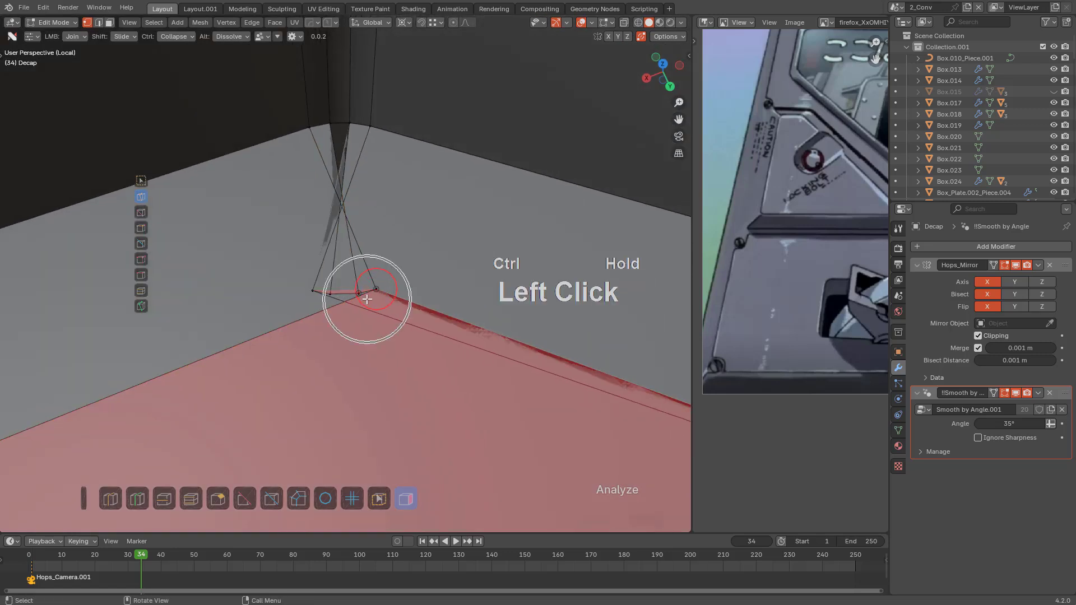
ctrl+click(360, 294)
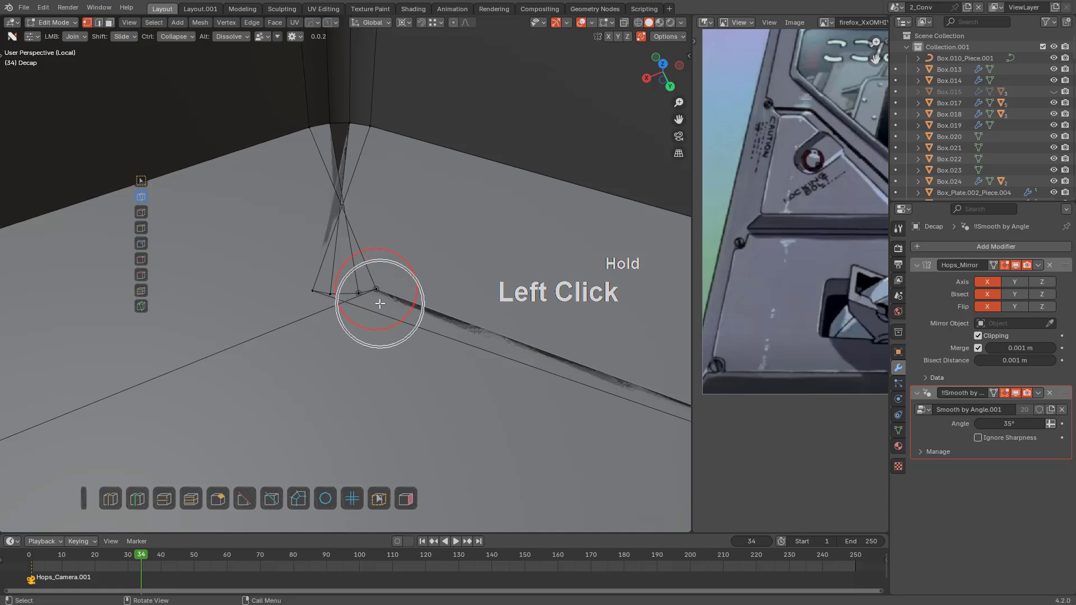
Merge the two middle inset vertices of the inner wall's bend at their center
click(336, 292)
key(m)
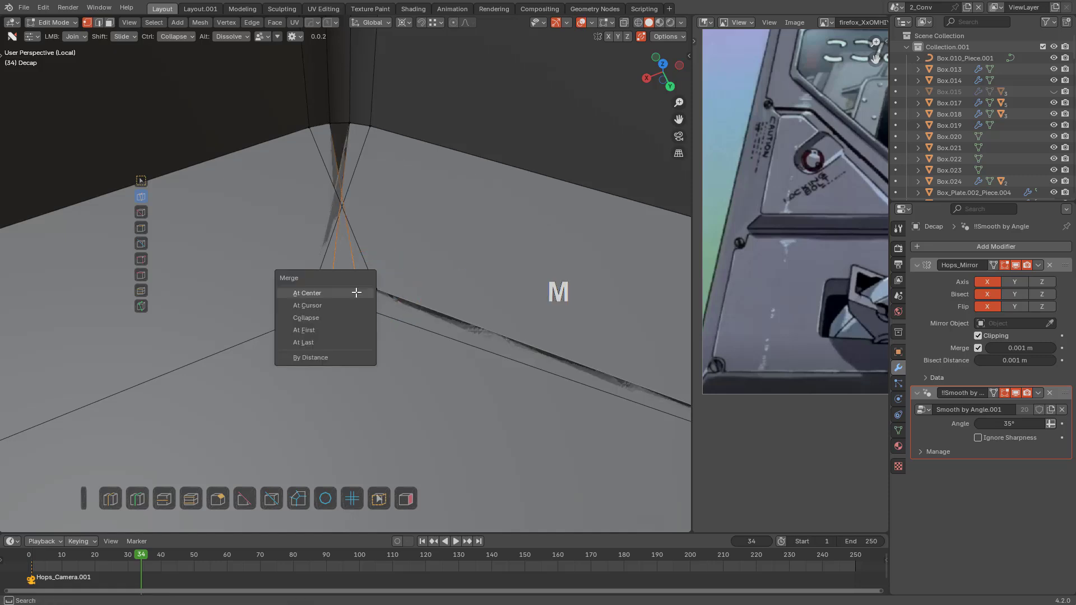
click(319, 294)
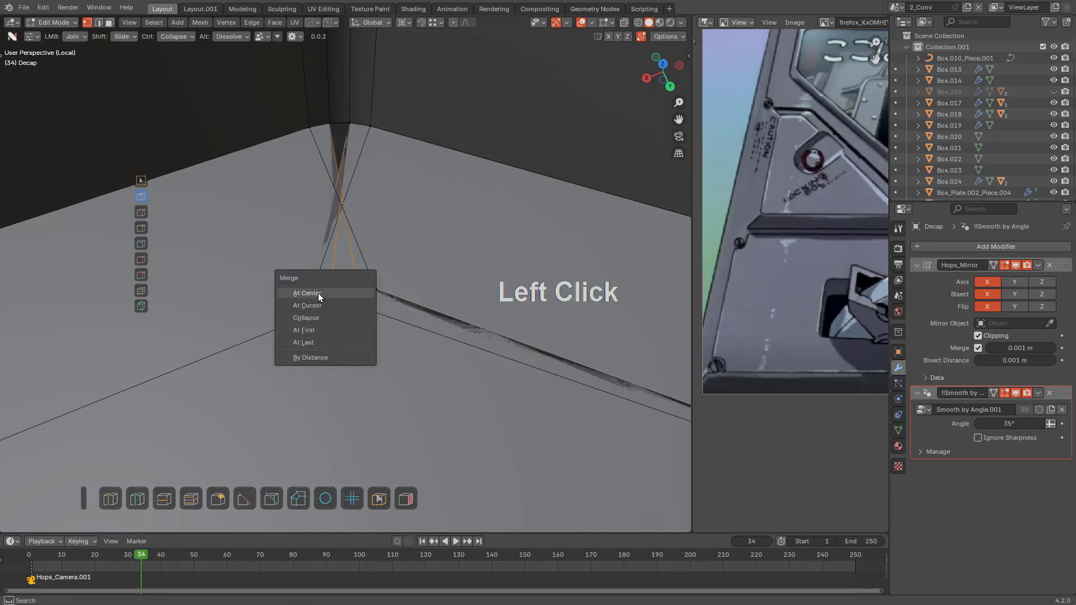
ctrl+click(355, 290)
ctrl+click(312, 290)
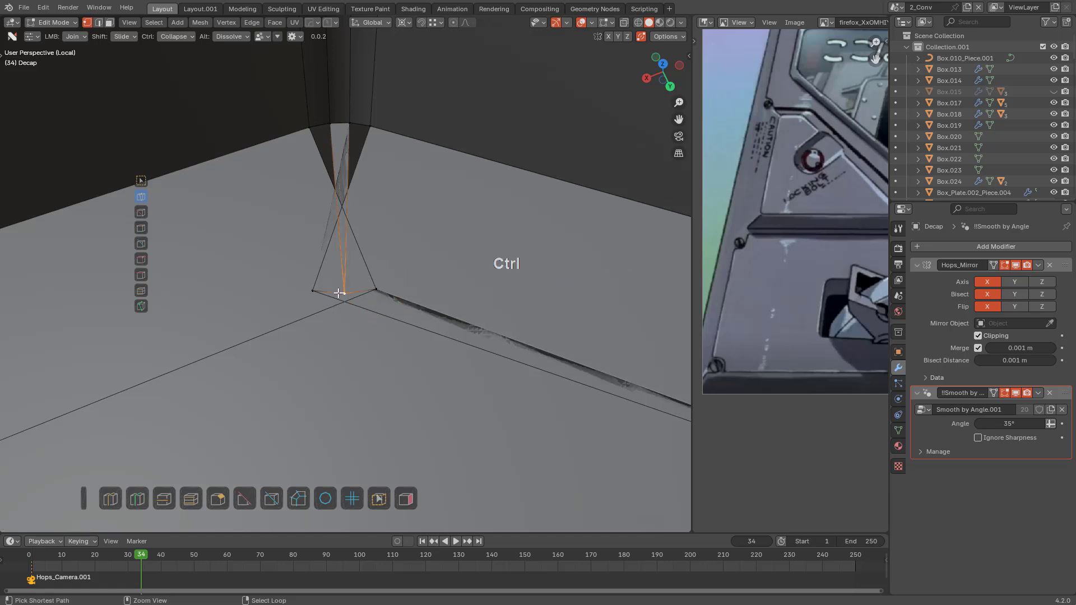
middle_drag(385, 309, 367, 306)
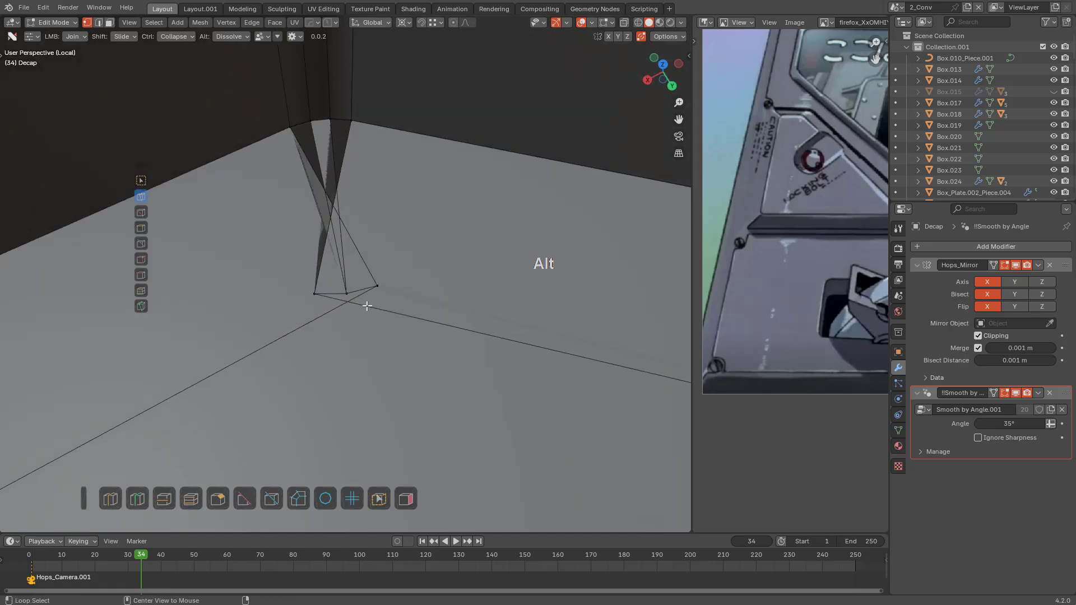
key(s)
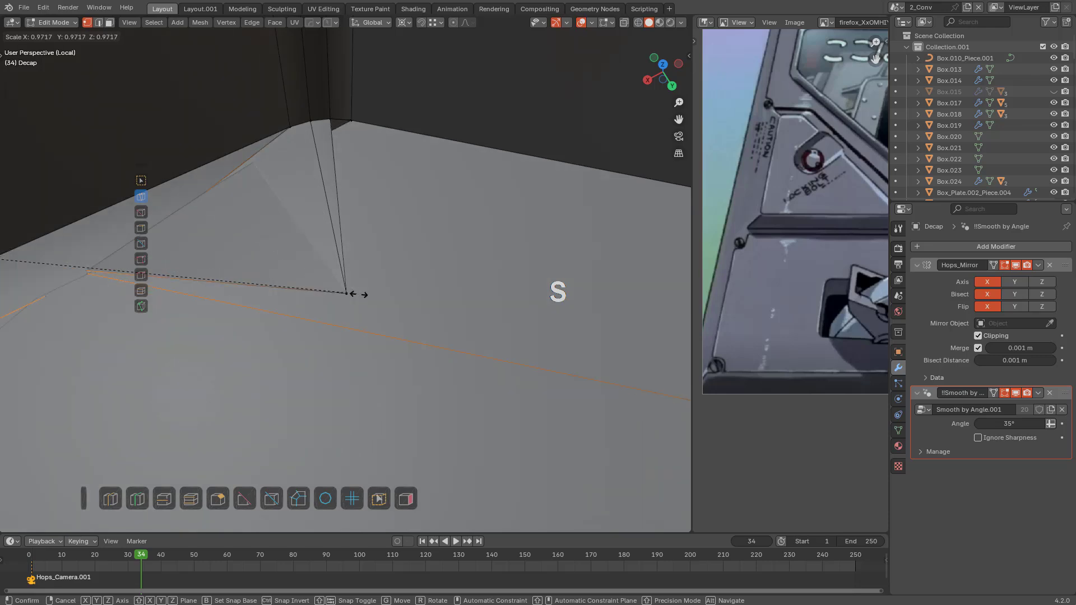
key(Escape)
key(s)
key(Escape)
scroll(423, 325, down, 1)
scroll(413, 310, up, 1)
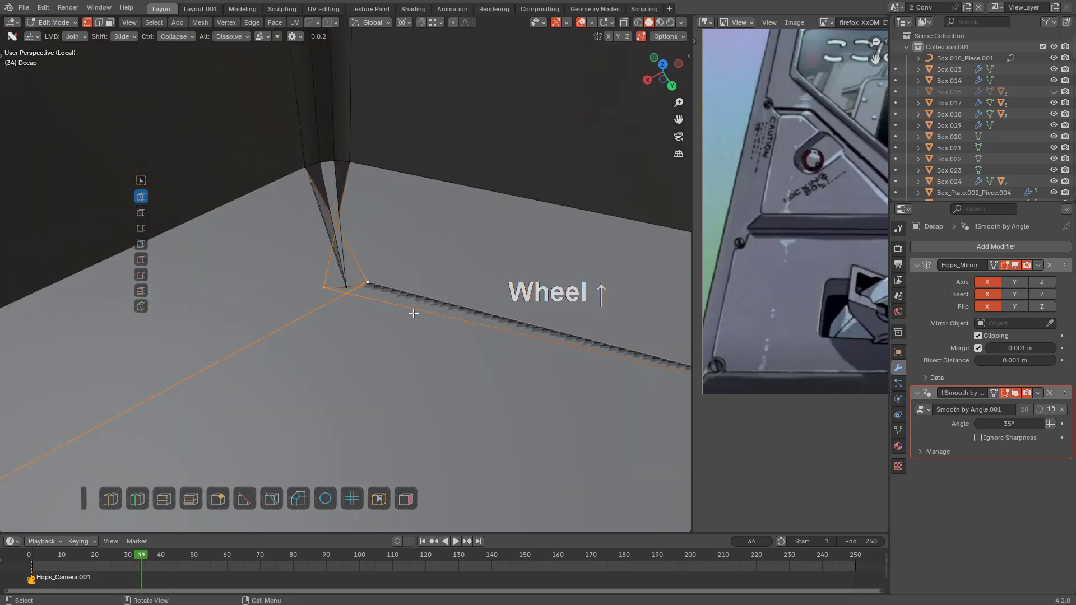
Change the pivot and scale the bend's two crossed outer vertices by about -0.8 to uncross their edges
key(period)
click(413, 281)
key(s)
click(337, 289)
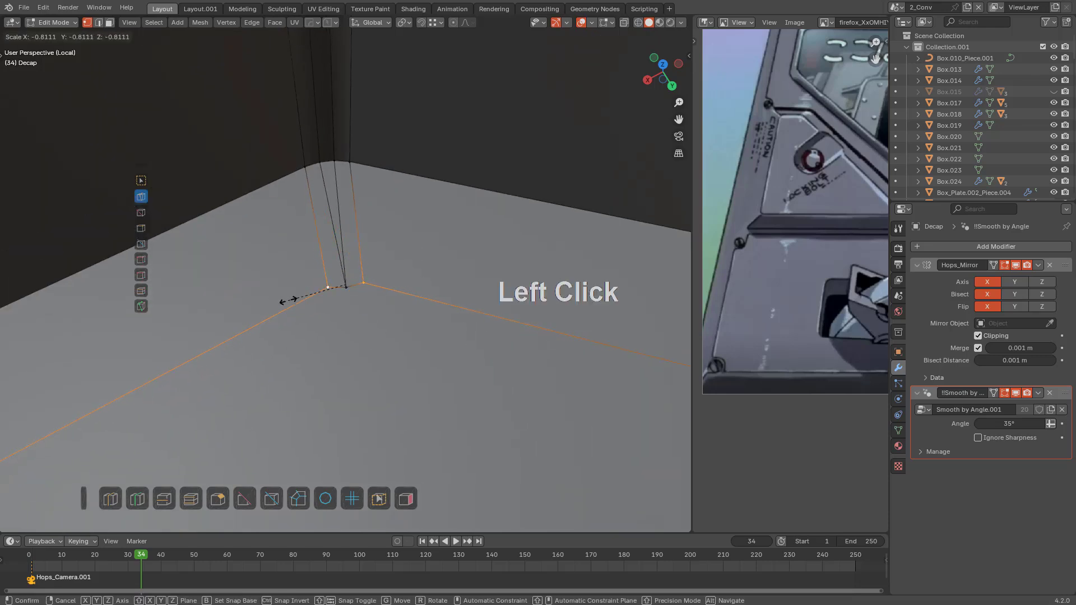
alt+scroll(322, 285, up, 1)
Collapse the bend's three inset vertices into a single vertex
key(alt+a)
ctrl+click(347, 293)
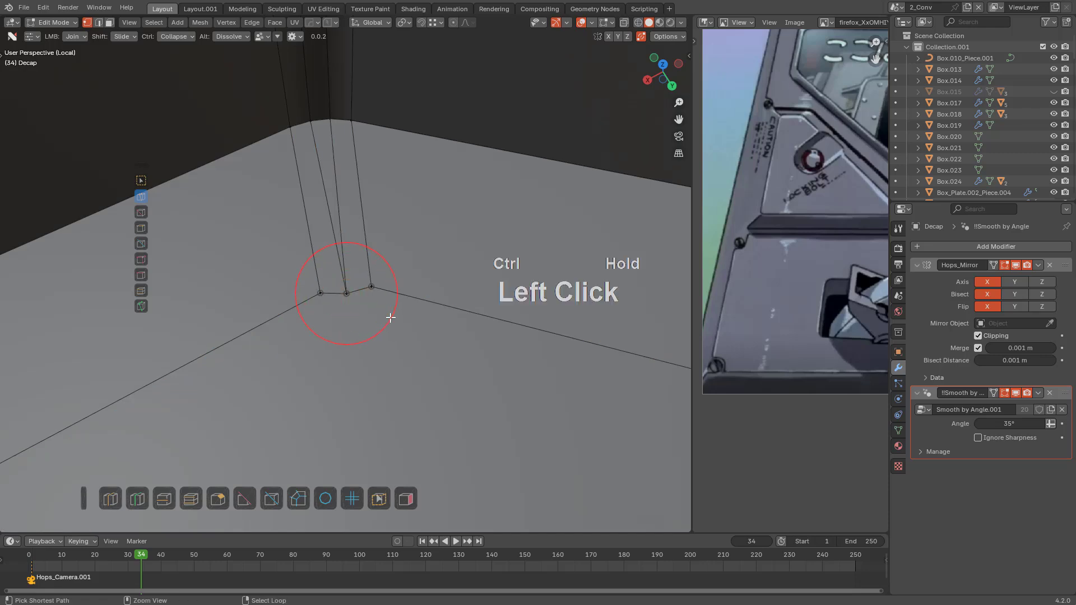
ctrl+drag(391, 318, 390, 318)
alt+scroll(310, 173, down, 1)
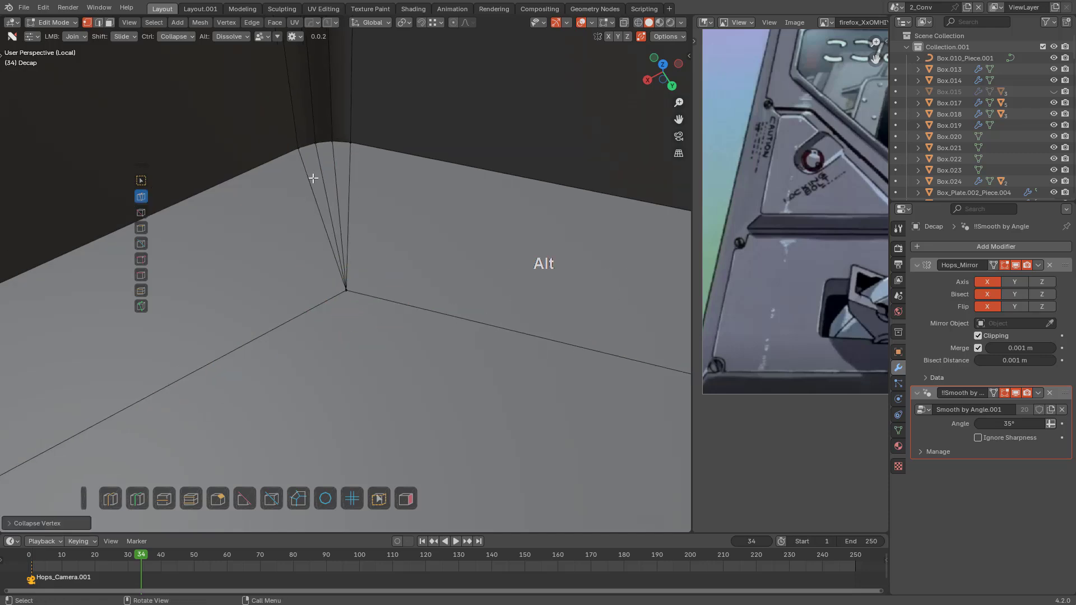
Knife a new edge from one end vertex of the rounded bend to the inset edge beside the collapsed vertex
middle_click(313, 178)
scroll(323, 184, up, 1)
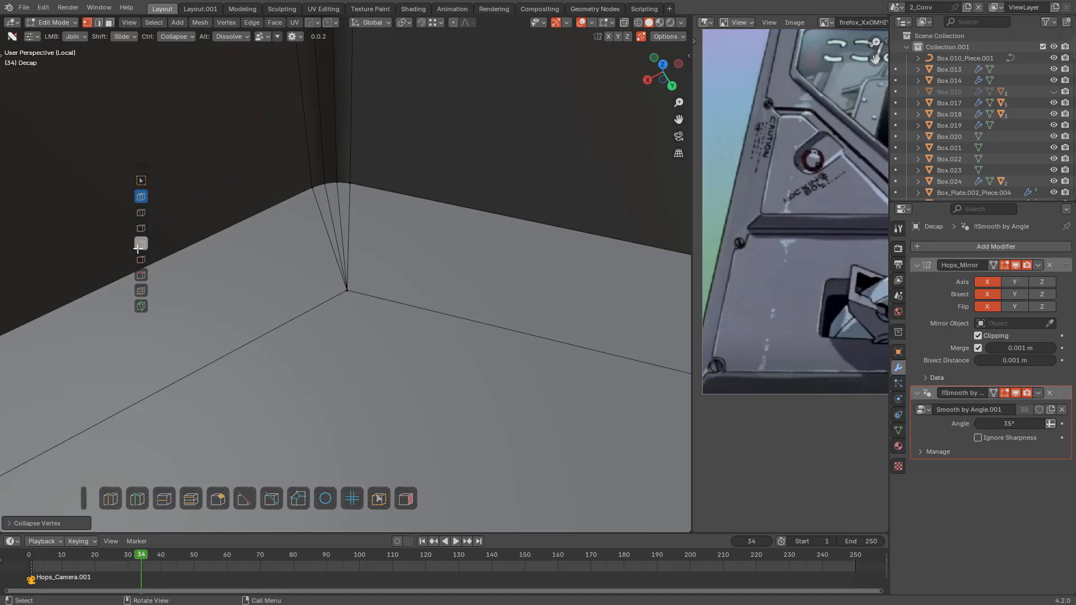
click(141, 307)
click(312, 186)
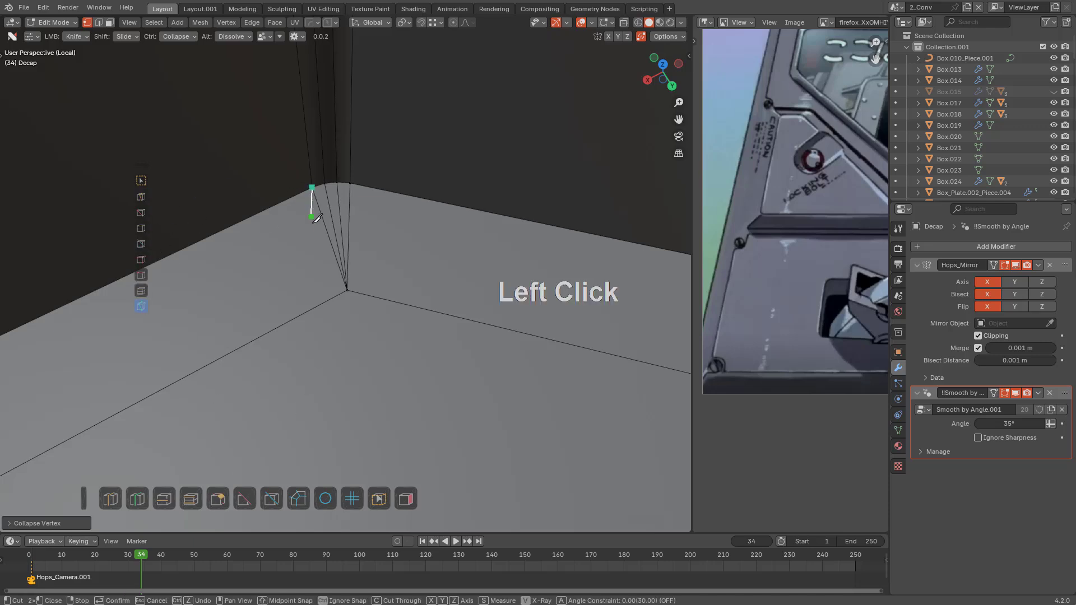
click(348, 265)
right_click(359, 245)
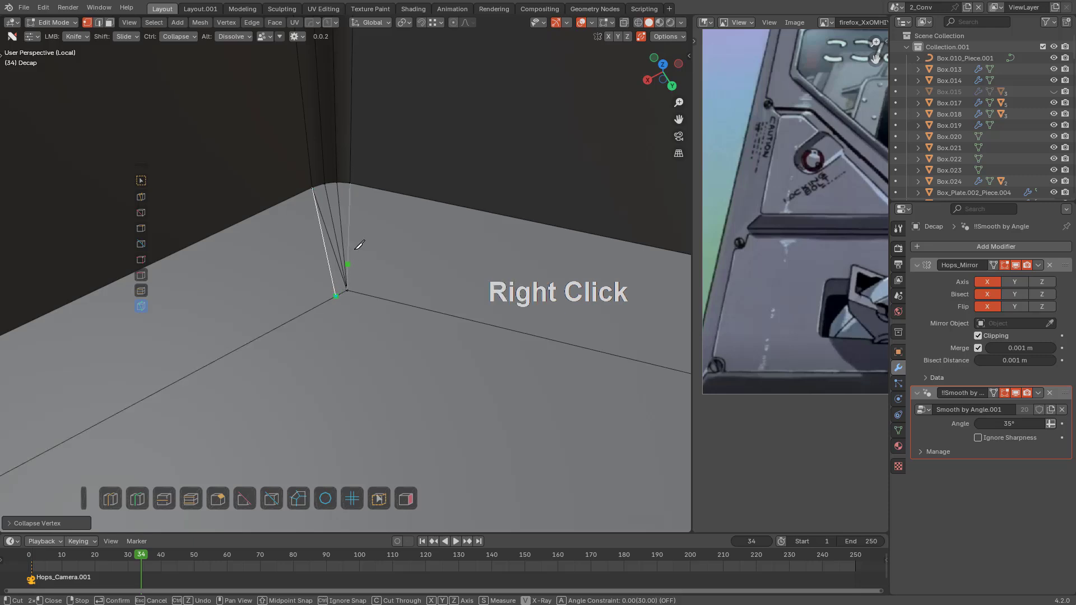
click(353, 182)
key(space)
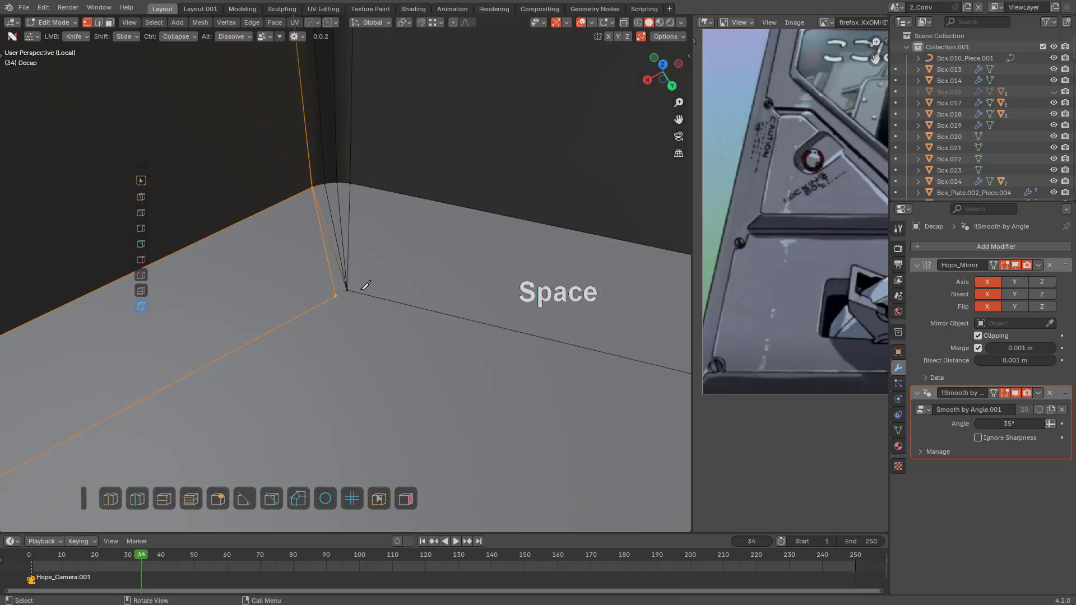
Knife a matching edge on the bend's other side, and dissolve the outer edges still converging on the collapsed vertex
scroll(351, 257, up, 2)
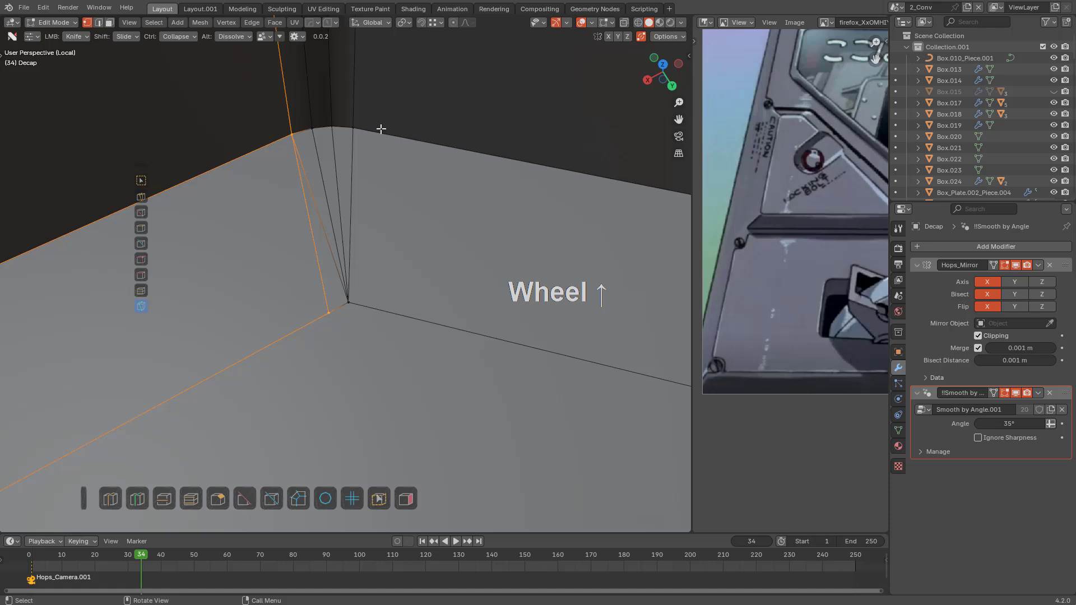
drag(354, 124, 375, 259)
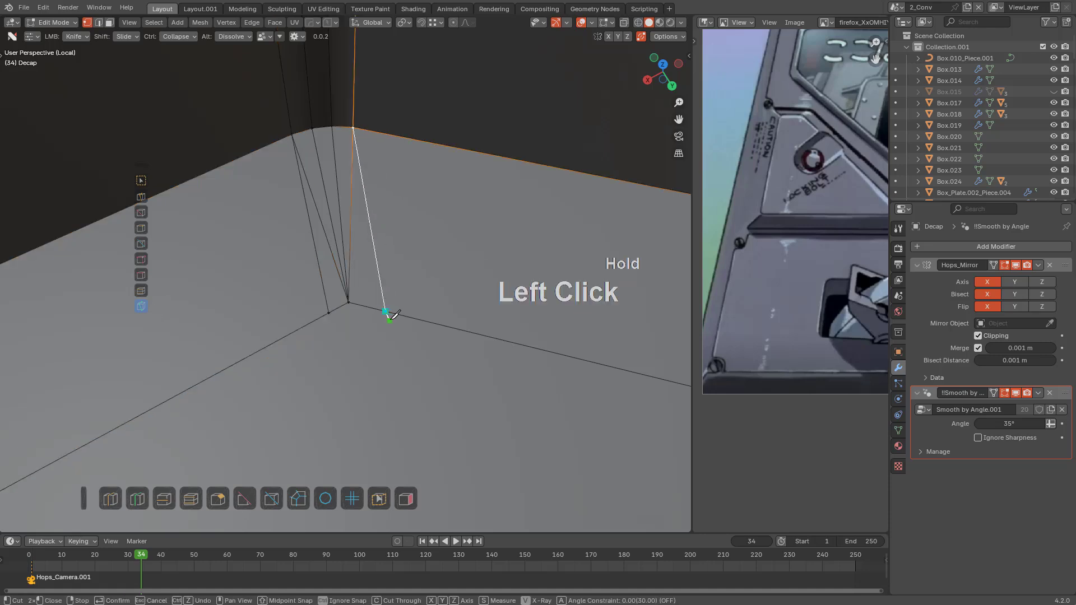
drag(390, 316, 390, 316)
key(space)
key(alt+a)
alt+click(347, 204)
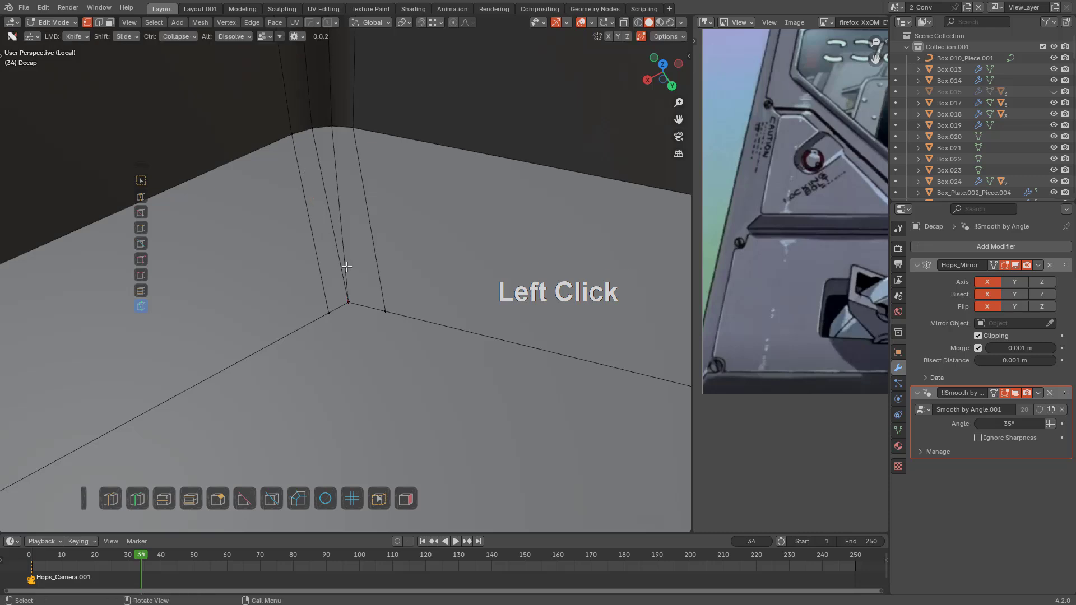
scroll(346, 297, down, 1)
key(1)
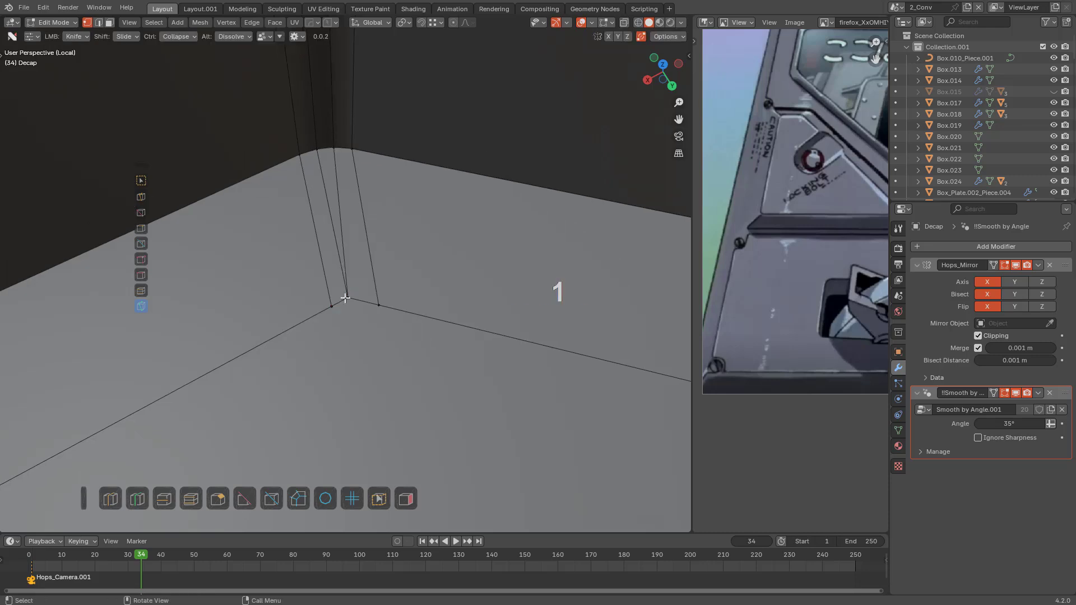
scroll(347, 297, down, 2)
scroll(447, 284, down, 4)
shift+middle_drag(358, 288, 346, 245)
scroll(346, 245, down, 6)
shift+middle_drag(416, 297, 488, 280)
shift+scroll(401, 293, down, 2)
shift+scroll(377, 241, up, 2)
scroll(354, 330, down, 2)
key(ctrl+r)
click(397, 313)
click(396, 313)
scroll(386, 309, down, 2)
scroll(386, 309, up, 2)
click(494, 285)
key(Escape)
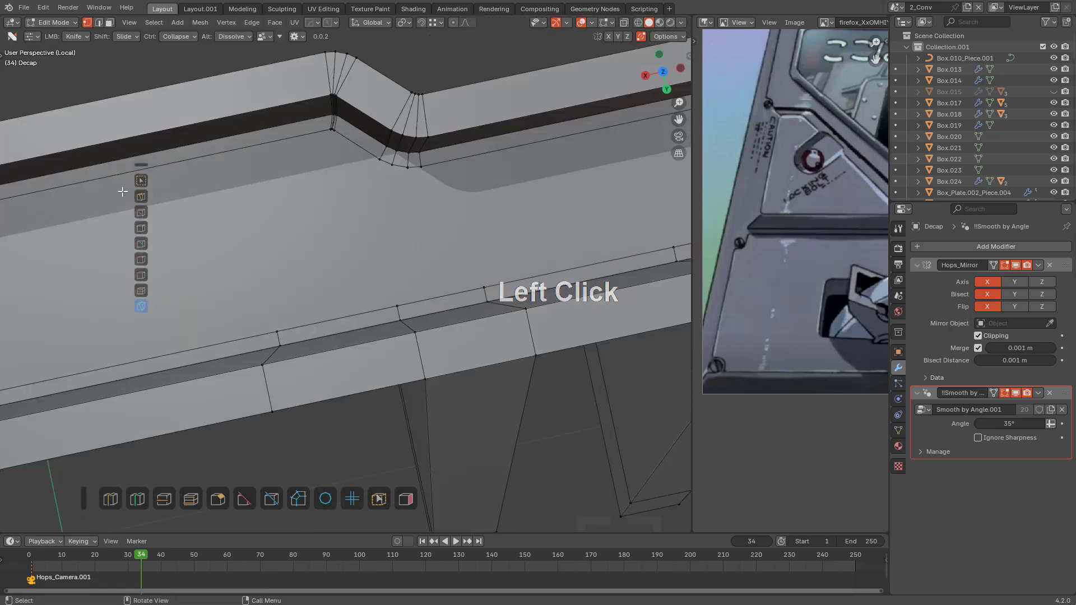
Join the inset vertices of the second bend to the nearest inset vertices on the opposite side of the channel face
drag(420, 167, 397, 305)
drag(379, 172, 393, 265)
shift+middle_drag(361, 194, 367, 303)
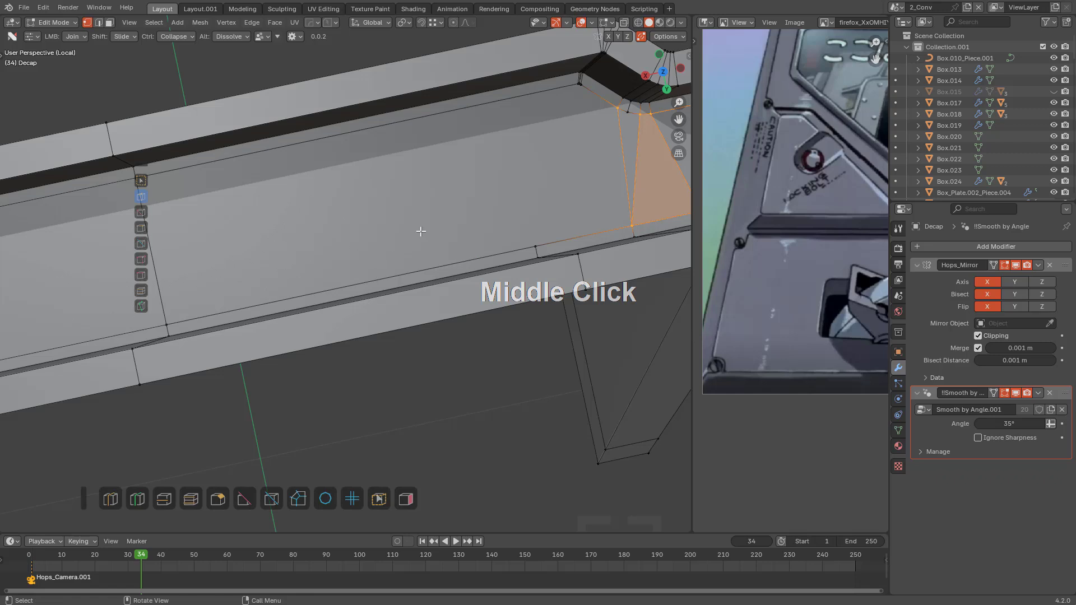
Add a vertex on the cross edge along the channel, slide it toward the inner wall, and connect it to the bend's first vertex
key(ctrl+r)
click(158, 266)
shift+middle_drag(166, 247, 227, 278)
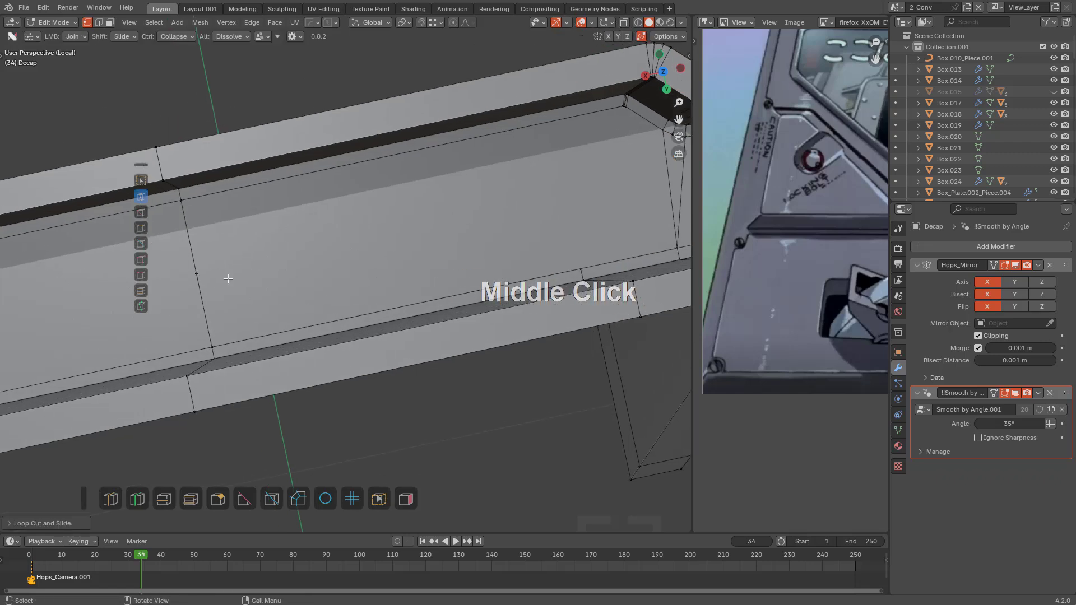
key(g)
key(g)
click(279, 199)
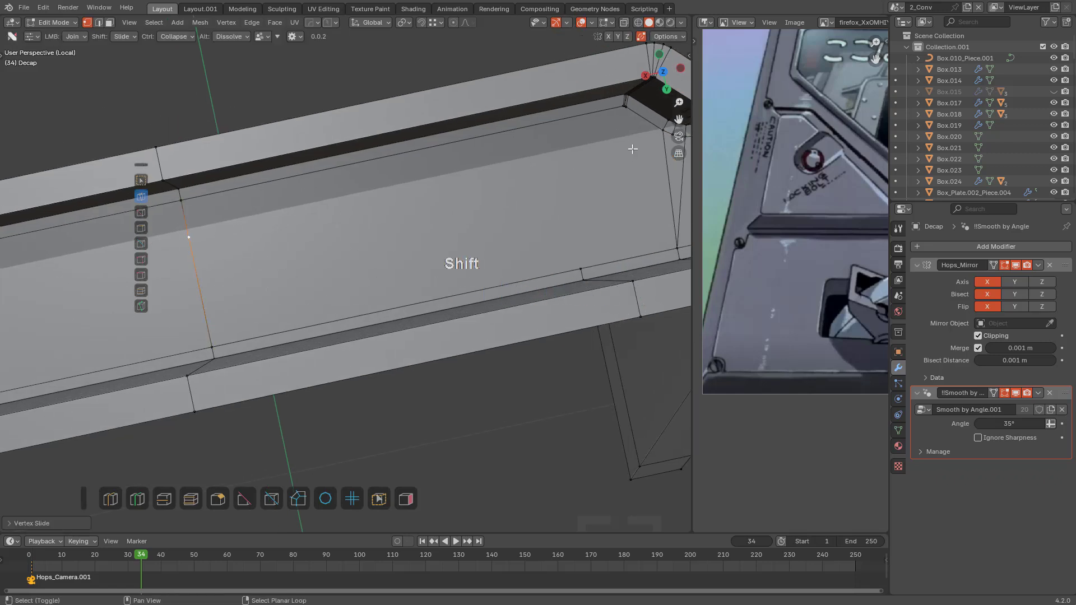
shift+middle_drag(621, 150, 512, 197)
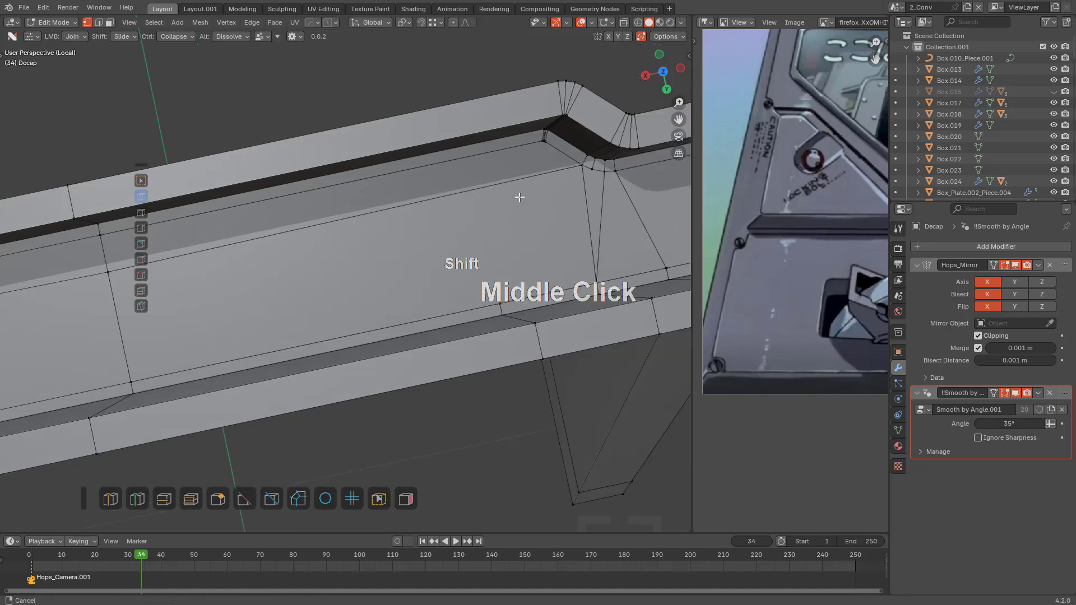
scroll(404, 241, up, 6)
scroll(410, 195, down, 2)
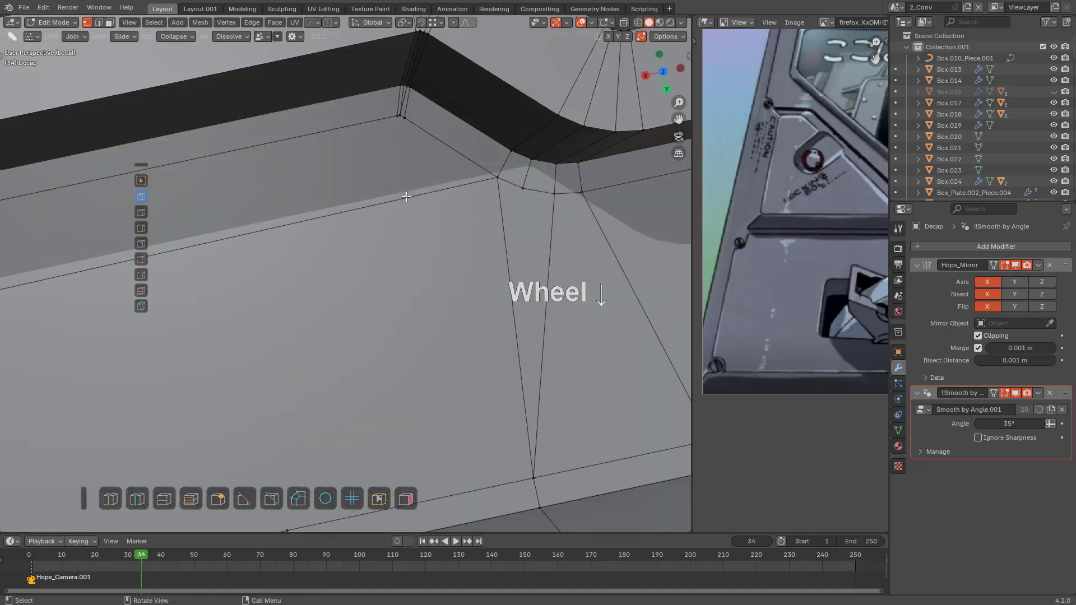
Connect the inset vertex at the inner wall's first bend to the starting vertex of the adjacent second bend
mouse_move(411, 193)
shift+middle_down()
mouse_move(408, 230)
mouse_move(430, 159)
mouse_move(409, 207)
shift+middle_up()
scroll(396, 182, up, 4)
click(418, 148)
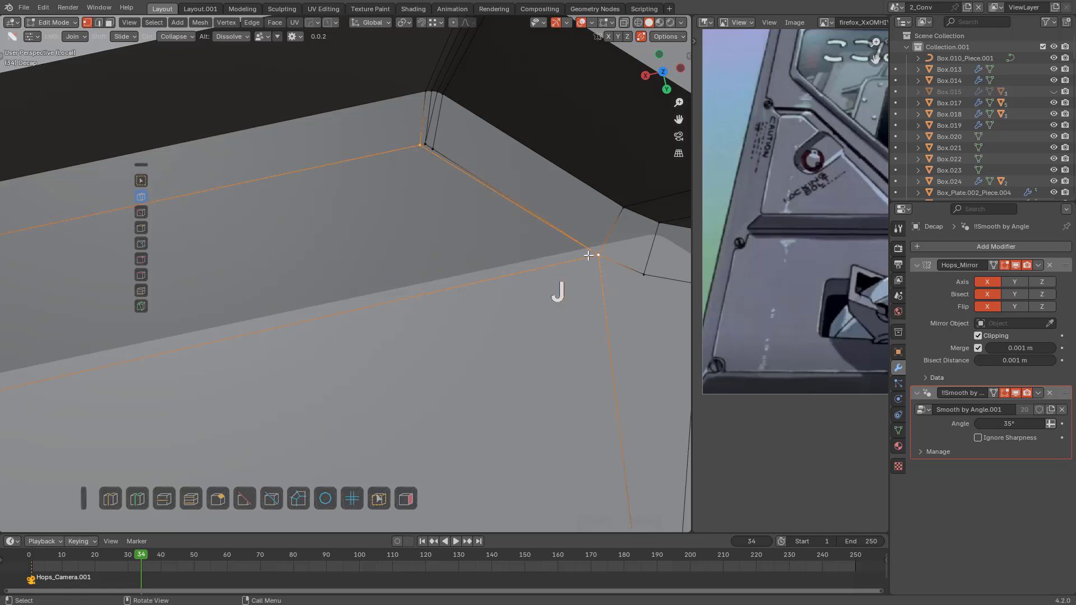
key(alt+a)
Loop cut the long straight wall before the bend, slide the cut toward the bend, and join it to the opposite inset vertex
scroll(426, 254, down, 4)
shift+middle_drag(423, 255, 470, 182)
scroll(471, 183, down, 3)
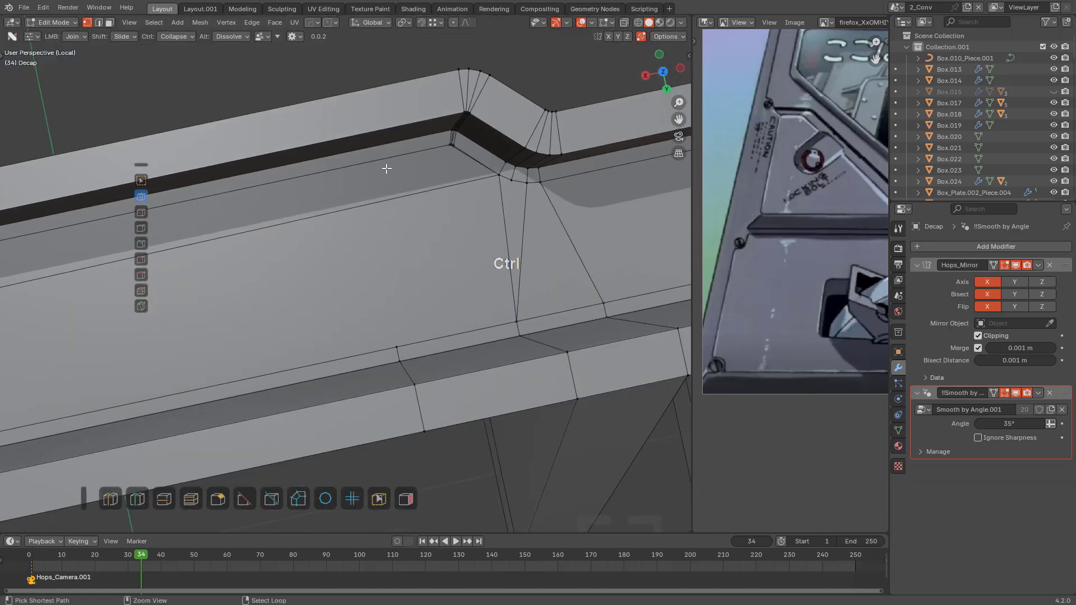
key(ctrl+r)
click(377, 189)
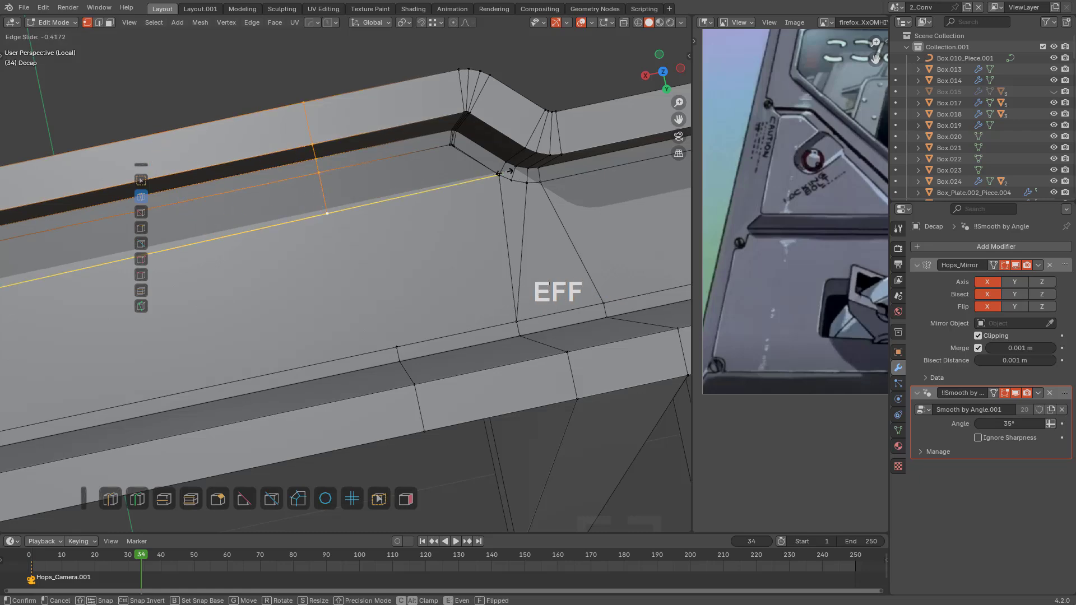
click(470, 183)
key(alt+a)
drag(372, 204, 396, 348)
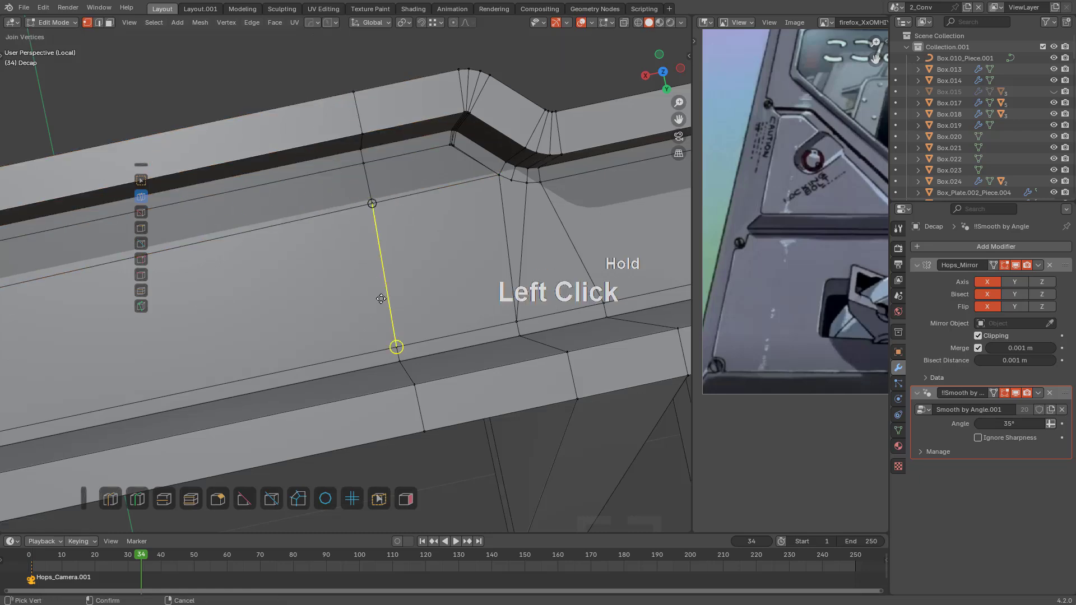
Add two loop cuts across the inner rim of the straight section between the two bends and slide them into position
alt+scroll(420, 283, down, 2)
shift+middle_drag(420, 283, 269, 244)
middle_drag(269, 244, 297, 257)
scroll(334, 281, up, 3)
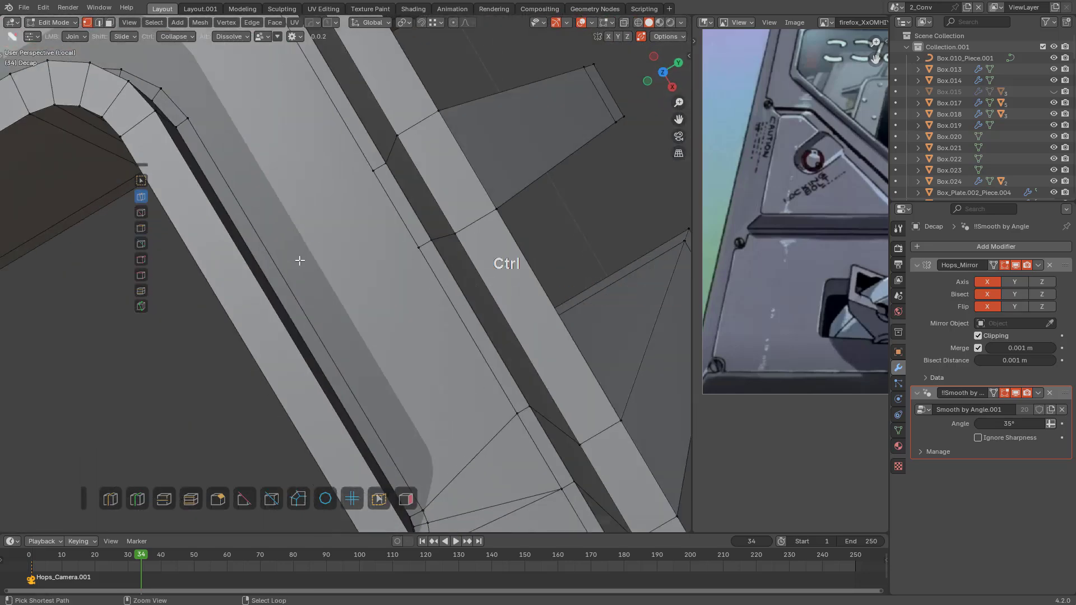
key(ctrl+r)
click(257, 241)
click(219, 162)
key(ctrl+r)
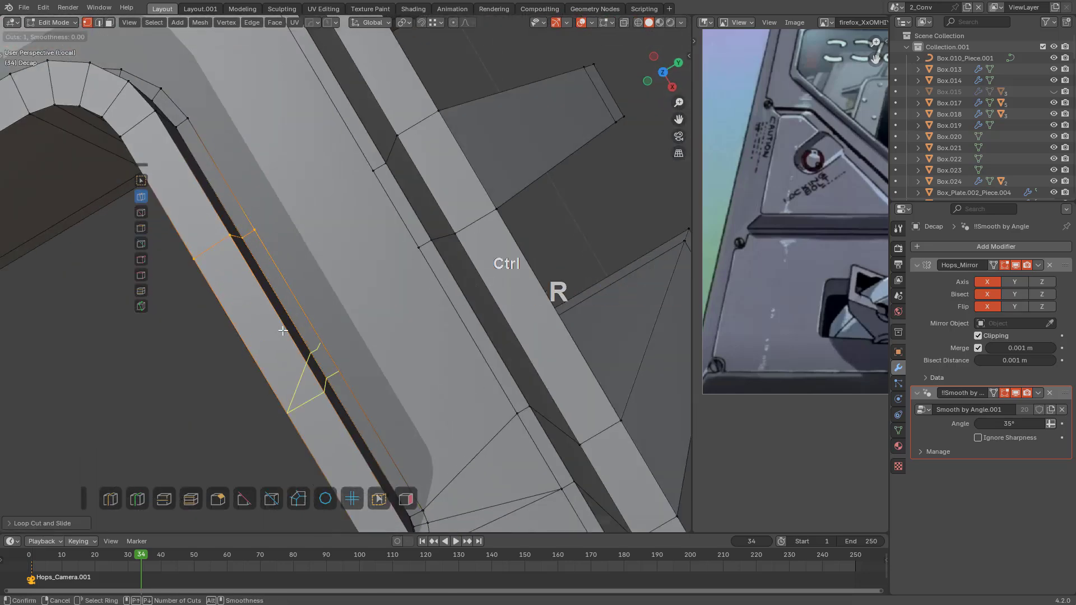
click(288, 359)
click(273, 275)
Join the two new cuts' inset vertices to the matching inset vertices across the channel face
key(alt+a)
drag(254, 230, 373, 171)
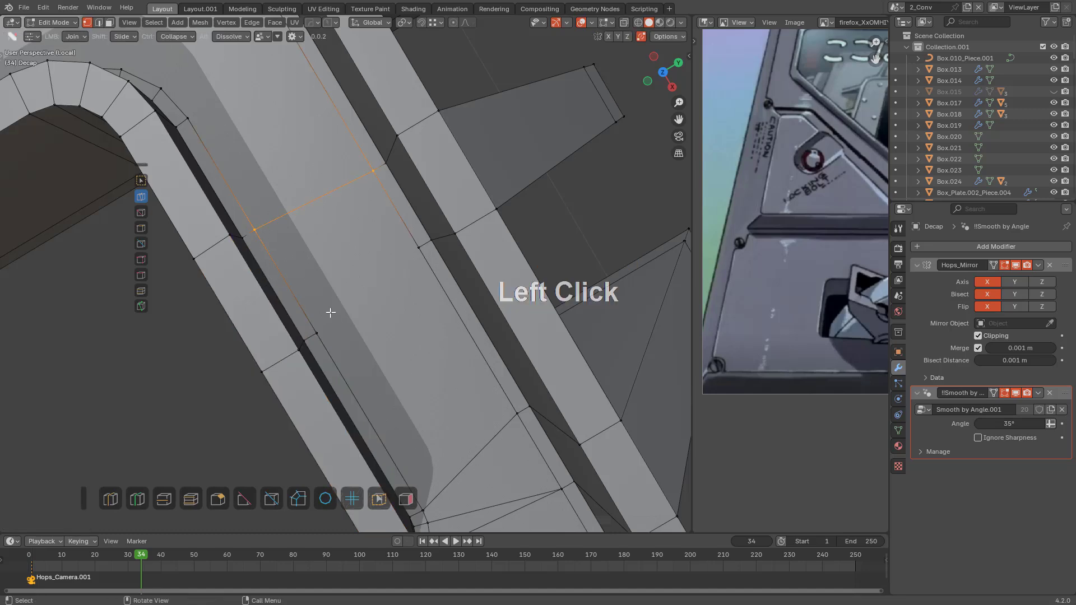
drag(317, 333, 509, 161)
Join the inner corner's inset vertices across the channel to the outer side and rounded outer corner vertices
scroll(431, 272, up, 4)
drag(396, 247, 463, 83)
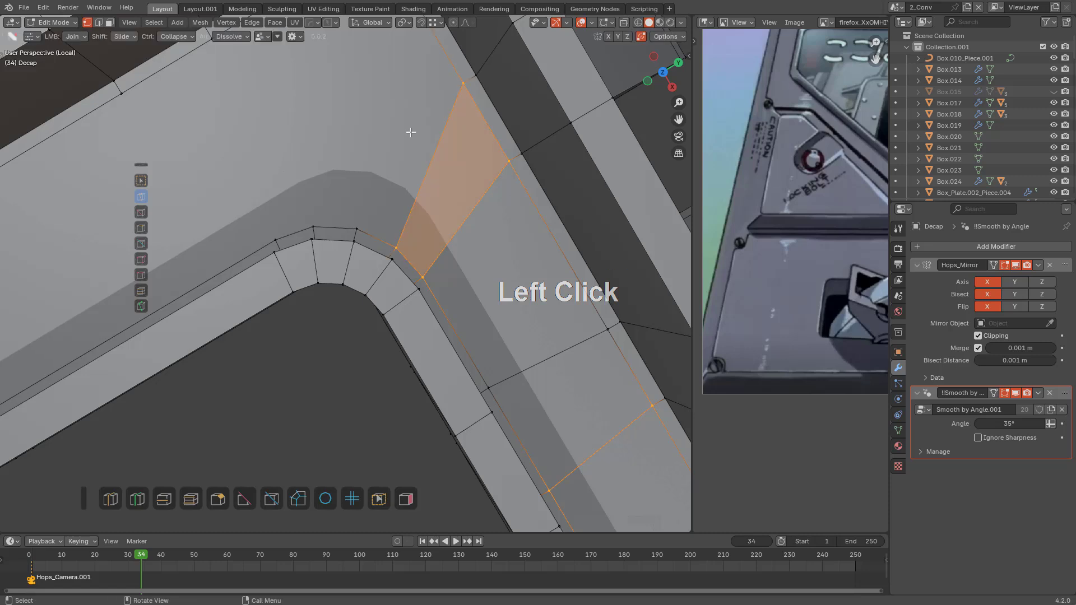
shift+middle_drag(365, 146, 372, 235)
drag(391, 105, 391, 105)
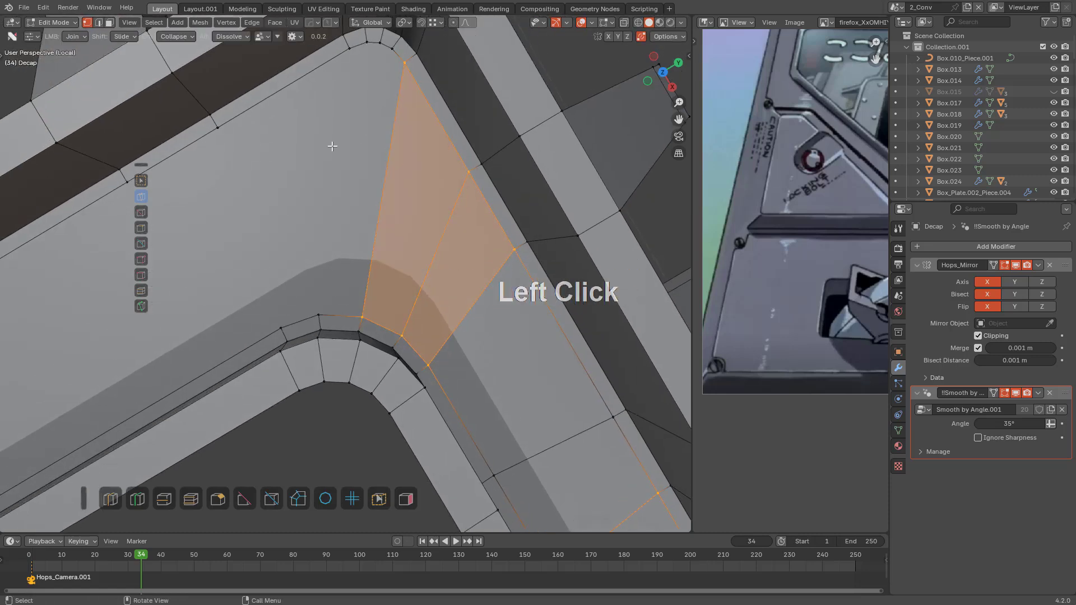
drag(374, 50, 379, 62)
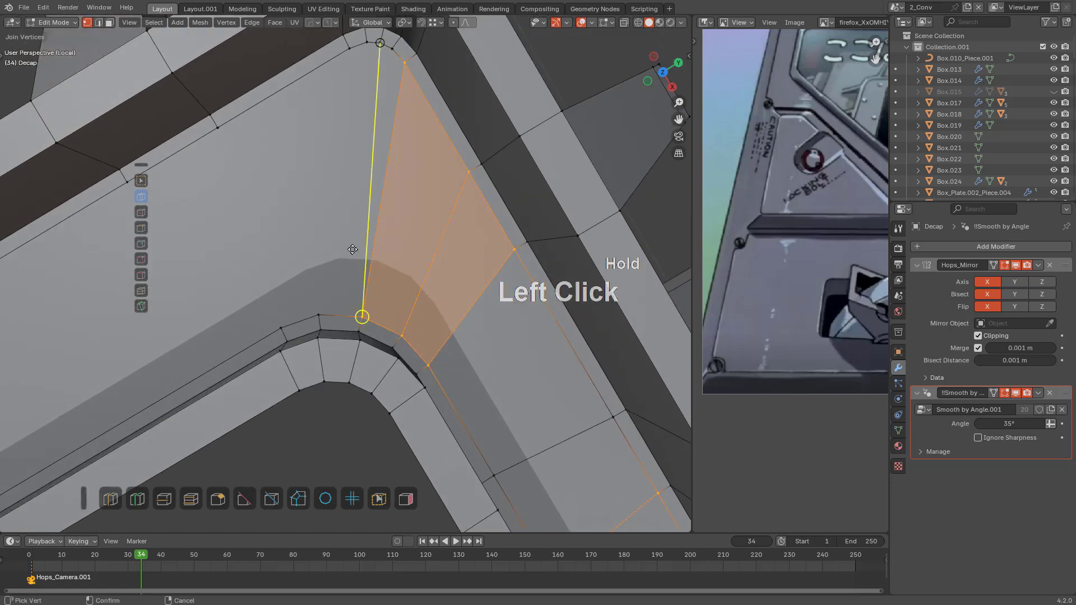
drag(352, 249, 312, 256)
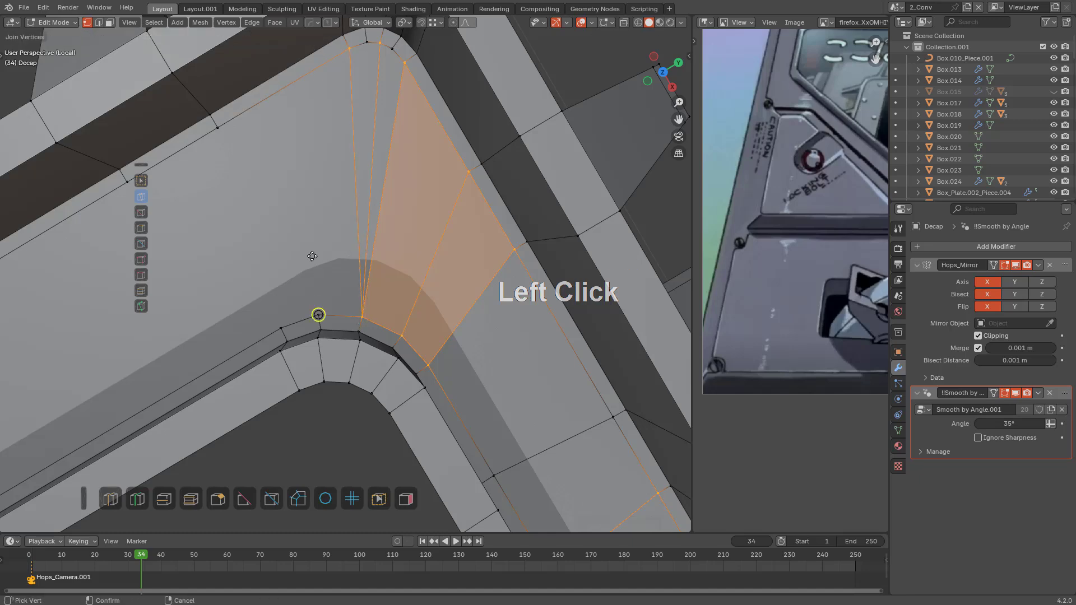
drag(212, 148, 218, 129)
Loop cut the inner rim along the straight section past the corner and slide the cut into place
shift+middle_drag(107, 197, 418, 201)
click(296, 180)
scroll(418, 200, down, 3)
middle_drag(358, 216, 296, 264)
click(292, 268)
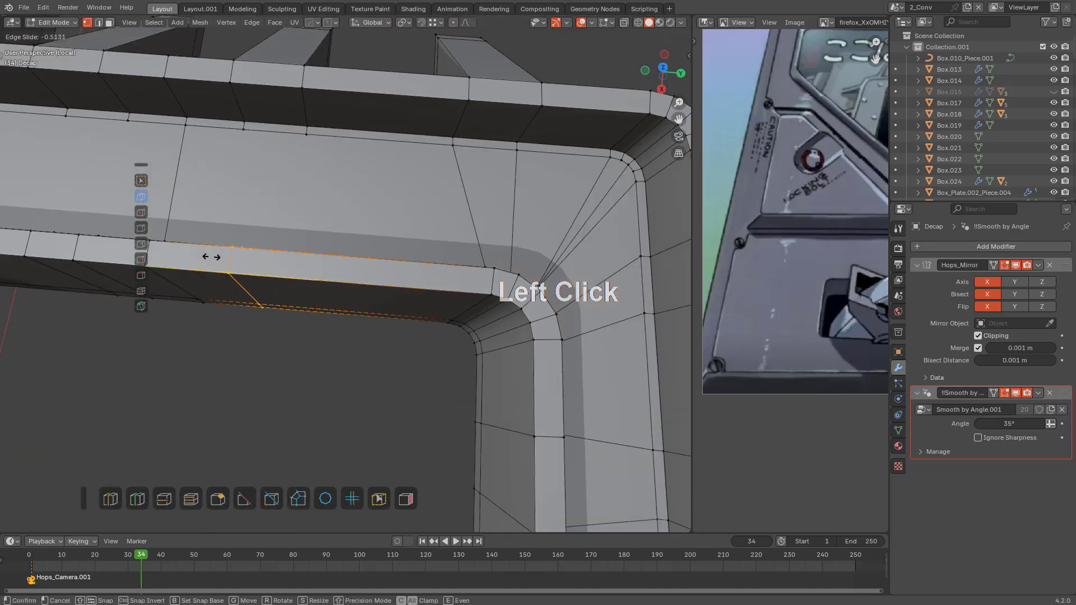
key(ctrl+r)
click(288, 269)
click(222, 259)
Join the inner rim's new inset vertices to the opposite outer inset vertices on this straight section
shift+middle_drag(224, 259, 364, 246)
middle_drag(364, 245, 370, 276)
drag(326, 282, 337, 126)
drag(424, 136, 399, 302)
key(alt+a)
Join the remaining inset vertex pairs across the channel face up to the start of the next rounded inner corner
scroll(403, 257, down, 4)
shift+middle_drag(402, 257, 320, 312)
scroll(372, 236, up, 3)
drag(317, 317, 282, 311)
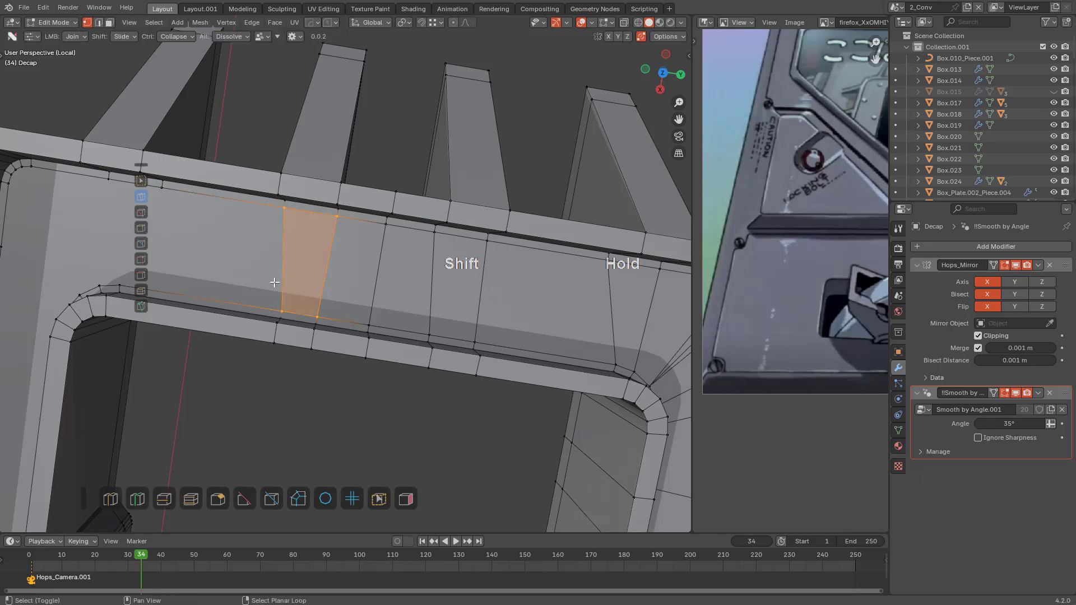
shift+middle_drag(274, 283, 419, 301)
scroll(414, 304, up, 3)
drag(310, 344, 277, 211)
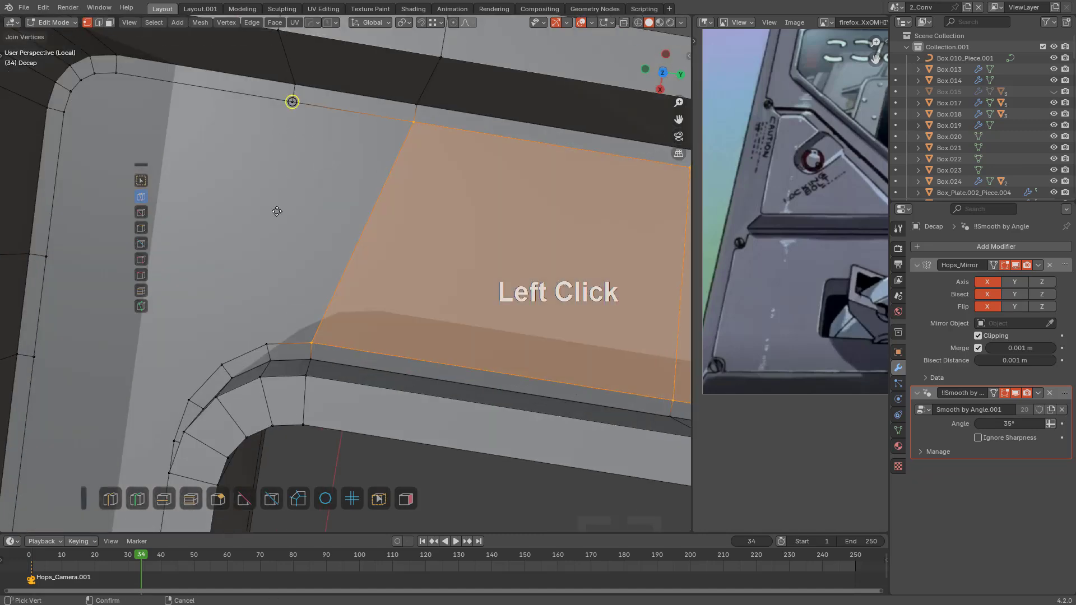
drag(277, 270, 277, 270)
Join the side wall's two inset vertices at the support leg to the inset vertices around the rounded inner corner
shift+scroll(447, 233, up, 3)
middle_drag(446, 233, 353, 318)
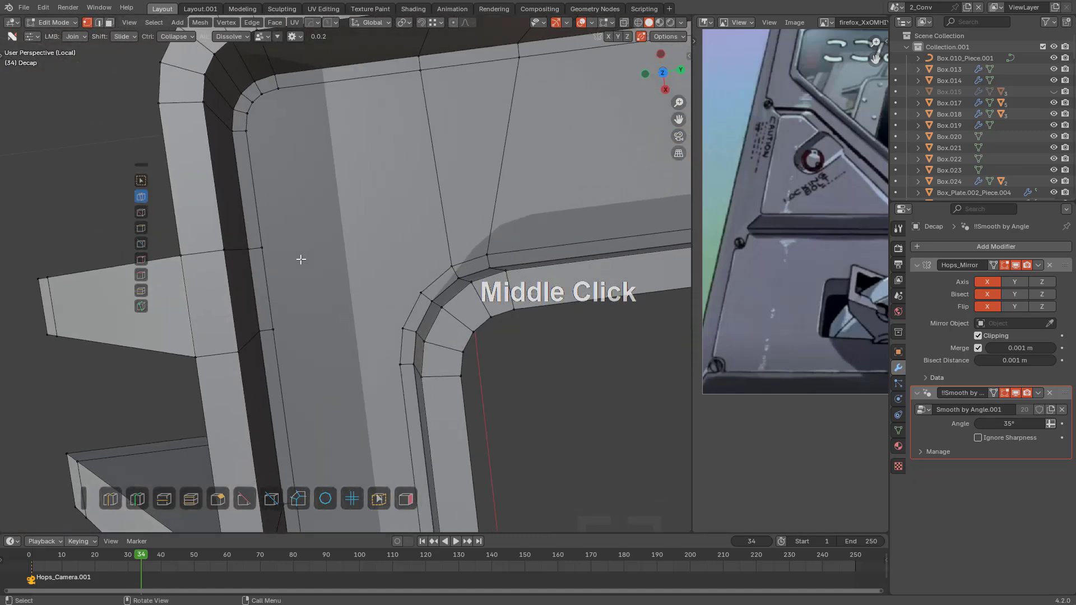
drag(263, 244, 437, 252)
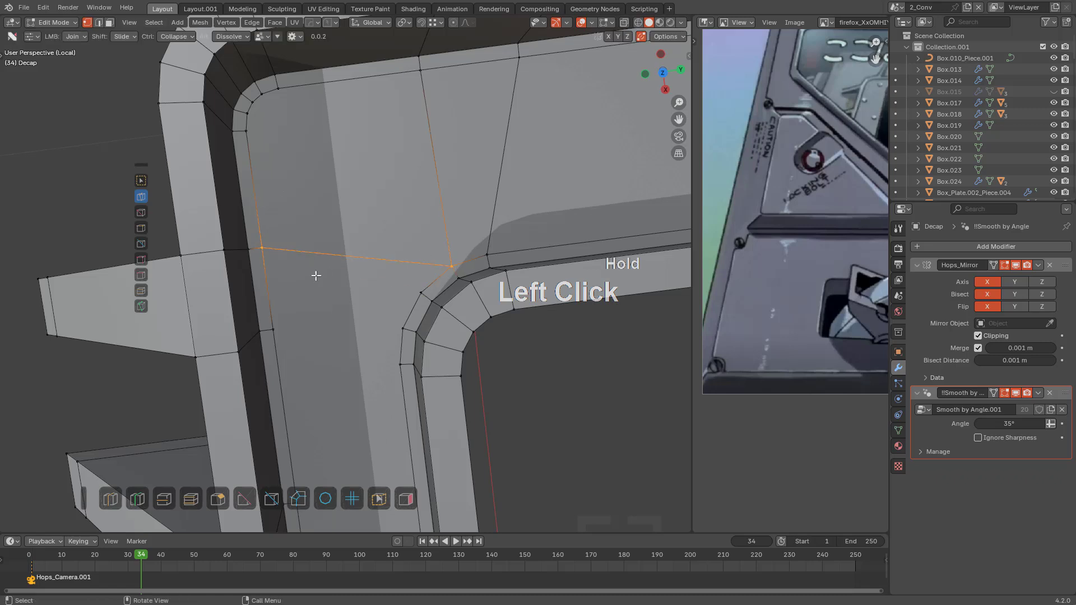
drag(274, 330, 392, 356)
key(alt+a)
Connect two crossing diagonals over the corner face, one between its side vertices and one from outer corner to inner corner
drag(246, 232, 282, 209)
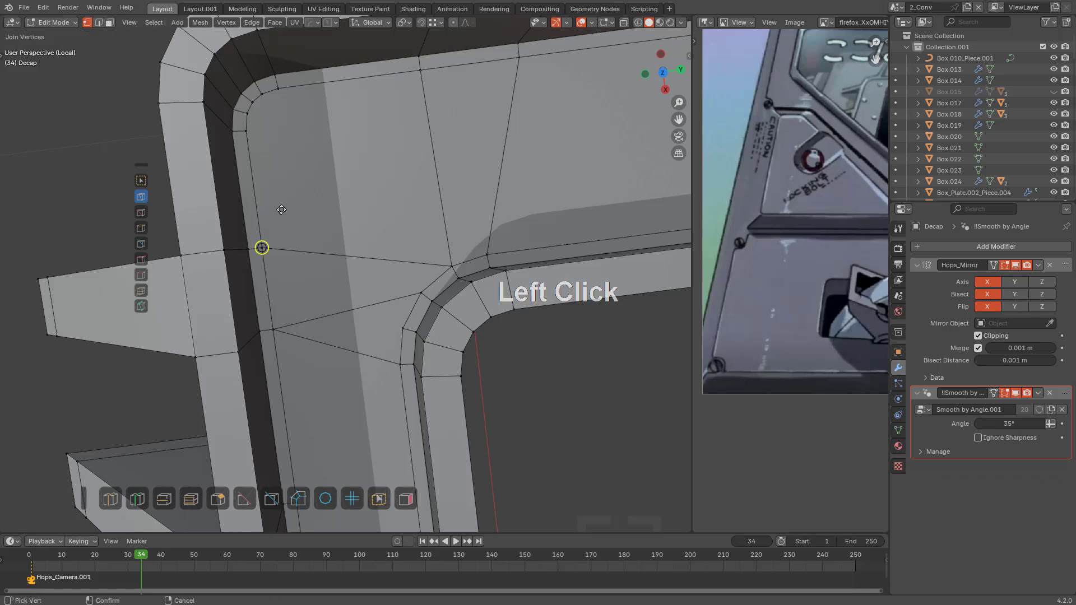
drag(386, 92, 386, 92)
middle_drag(386, 92, 240, 132)
scroll(240, 133, up, 2)
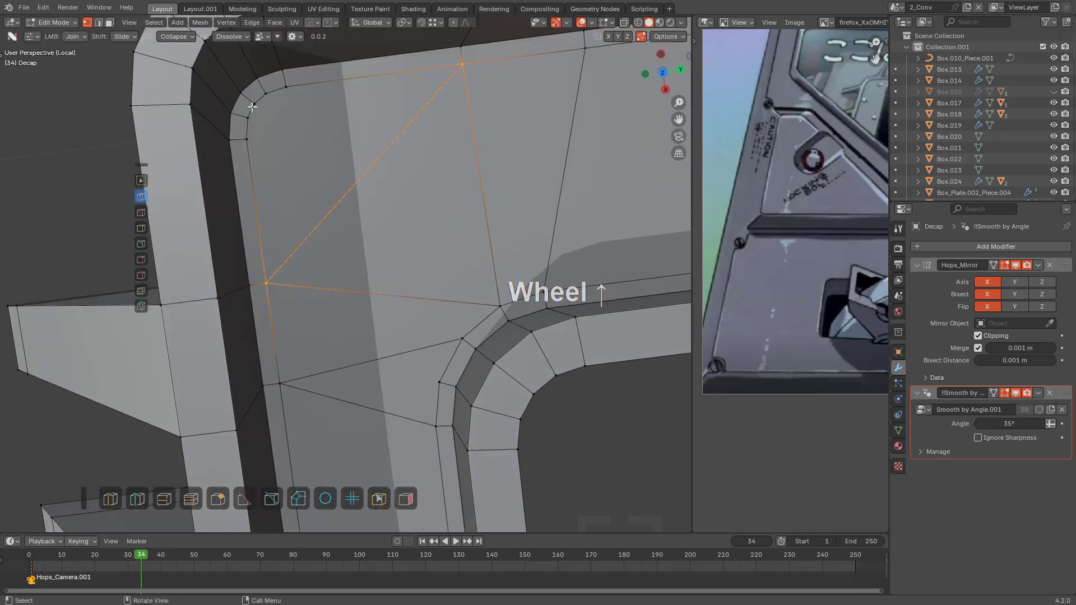
drag(252, 106, 282, 131)
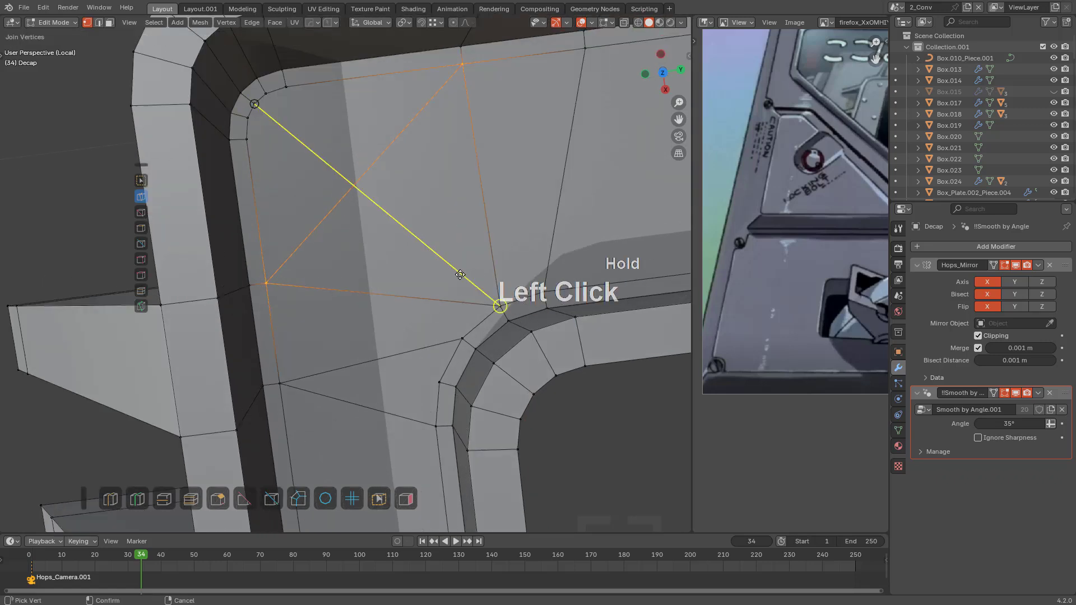
drag(460, 274, 448, 273)
key(alt+a)
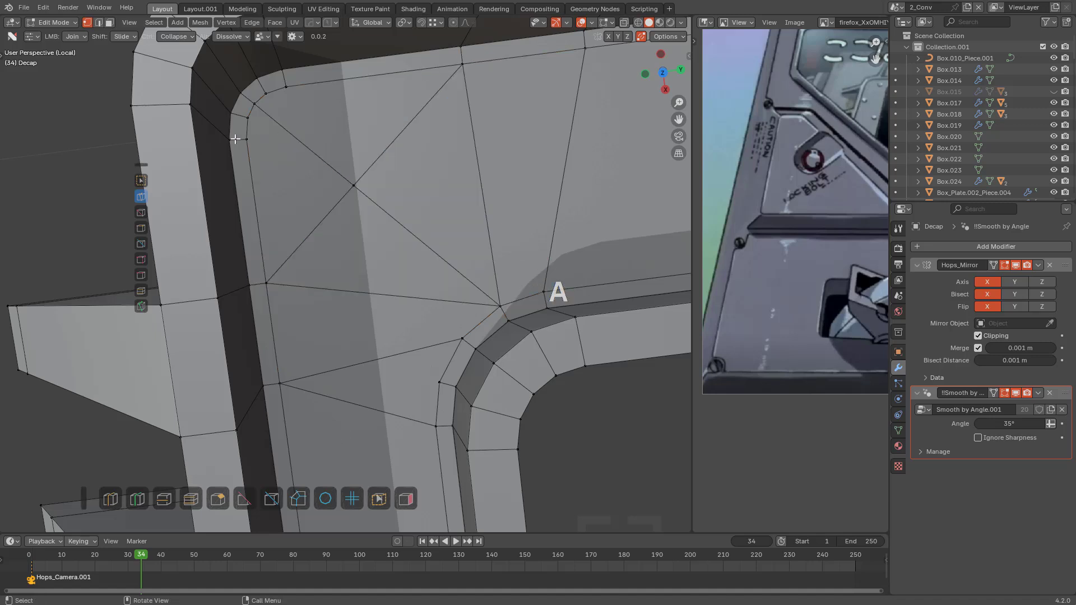
Join the end vertices of the rounded outer corner and turn on the Analyze display
drag(235, 139, 294, 94)
key(alt+a)
click(412, 505)
scroll(490, 315, down, 3)
scroll(465, 306, up, 3)
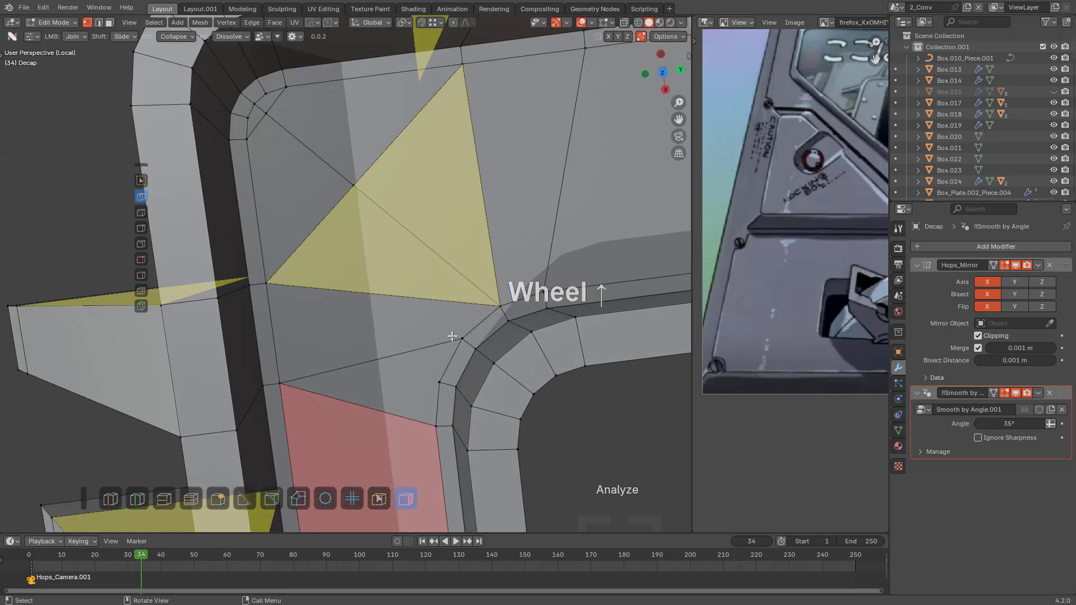
Reroute the two edges flanking the corner face to the next inset vertices around the rounded inner corner, dissolving the edges they replace
drag(453, 337, 267, 282)
alt+click(468, 232)
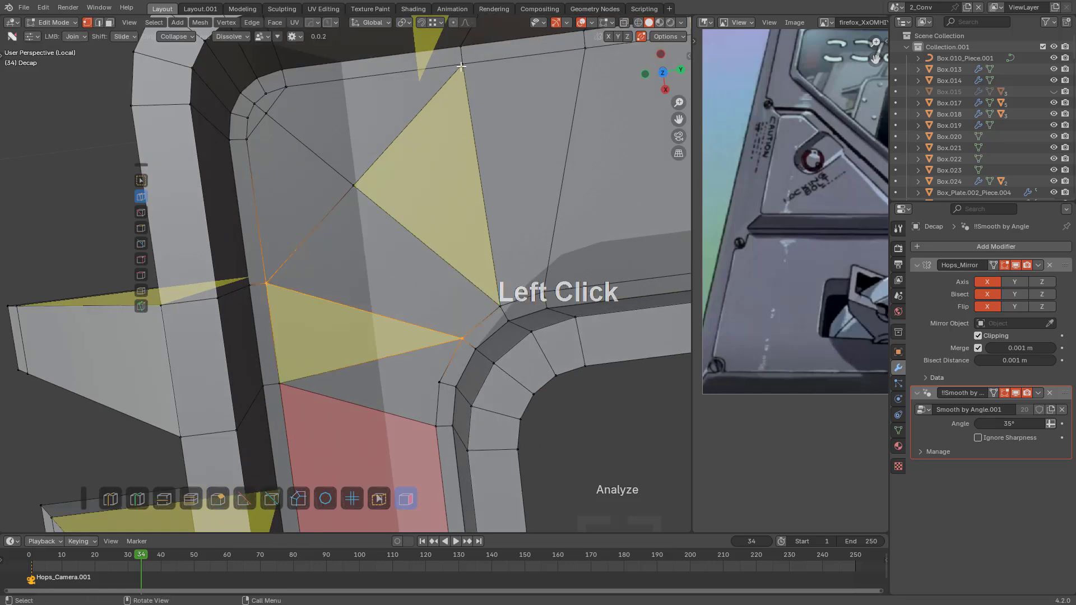
drag(461, 66, 518, 247)
alt+click(481, 182)
scroll(486, 207, down, 3)
shift+middle_drag(508, 277, 329, 259)
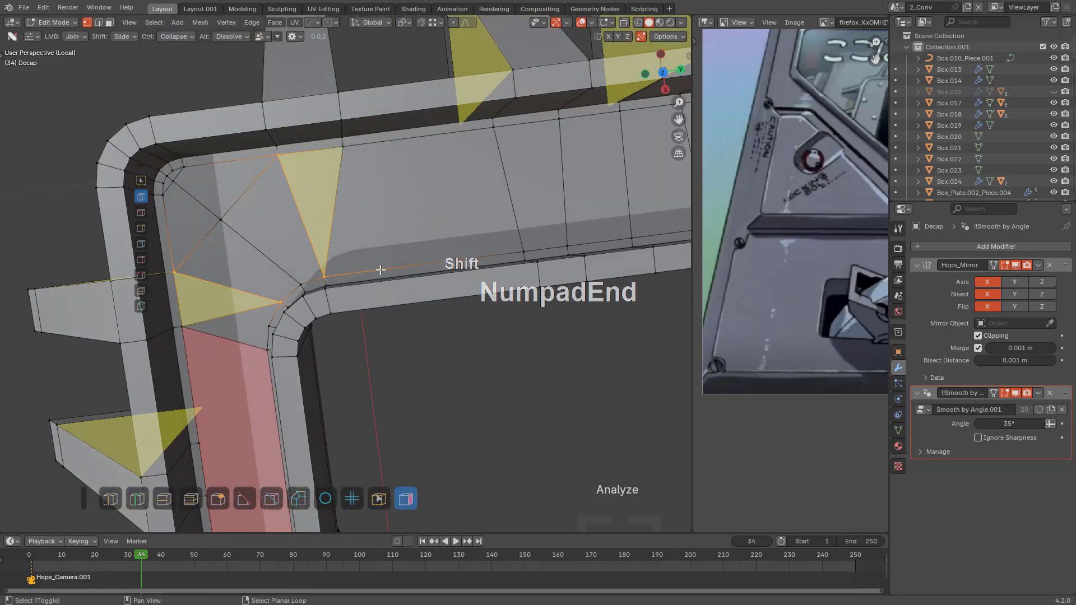
Dissolve the slanted edge beside the corner face and add a loop cut across the channel near the corner in its place
key(ctrl+r)
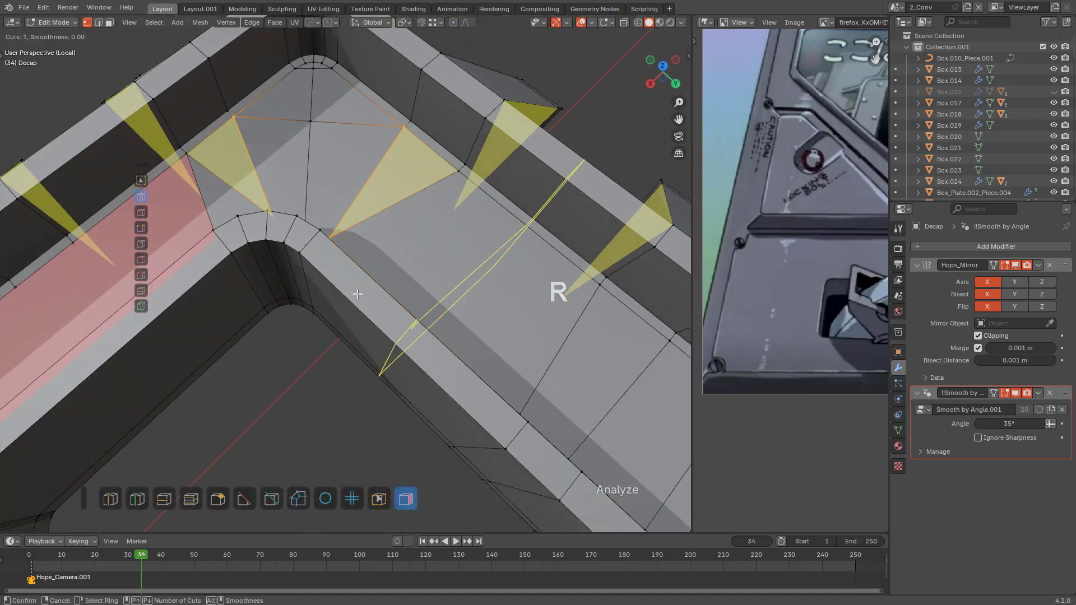
right_click(357, 294)
middle_drag(358, 293, 425, 220)
key(2)
alt+click(422, 237)
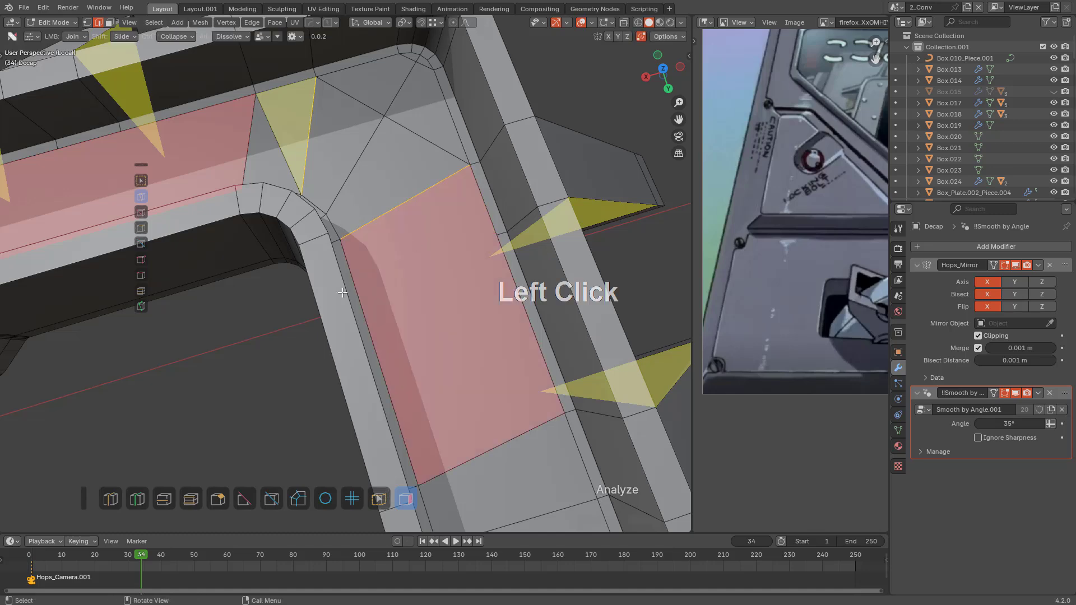
key(ctrl+r)
click(325, 274)
click(309, 237)
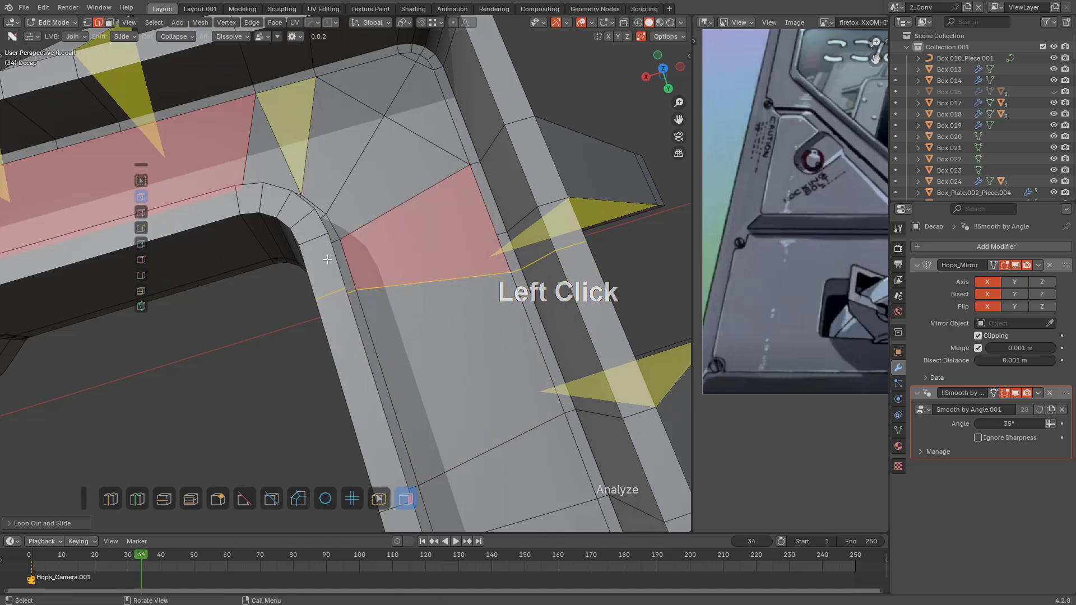
Slide the loop cut's vertex at the foot of the outer wall along its edge and dissolve the cut's leftover segment on that wall
middle_drag(310, 237, 449, 223)
scroll(372, 250, up, 3)
click(425, 228)
shift+middle_drag(450, 223, 405, 244)
key(1)
shift+drag(405, 251, 391, 221)
click(387, 218)
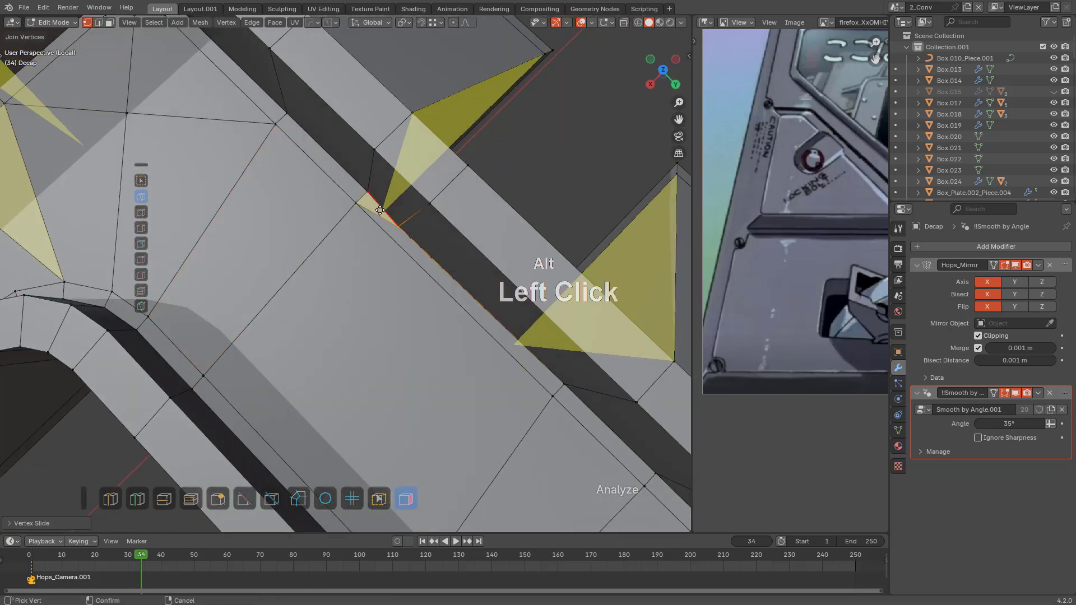
scroll(413, 229, up, 2)
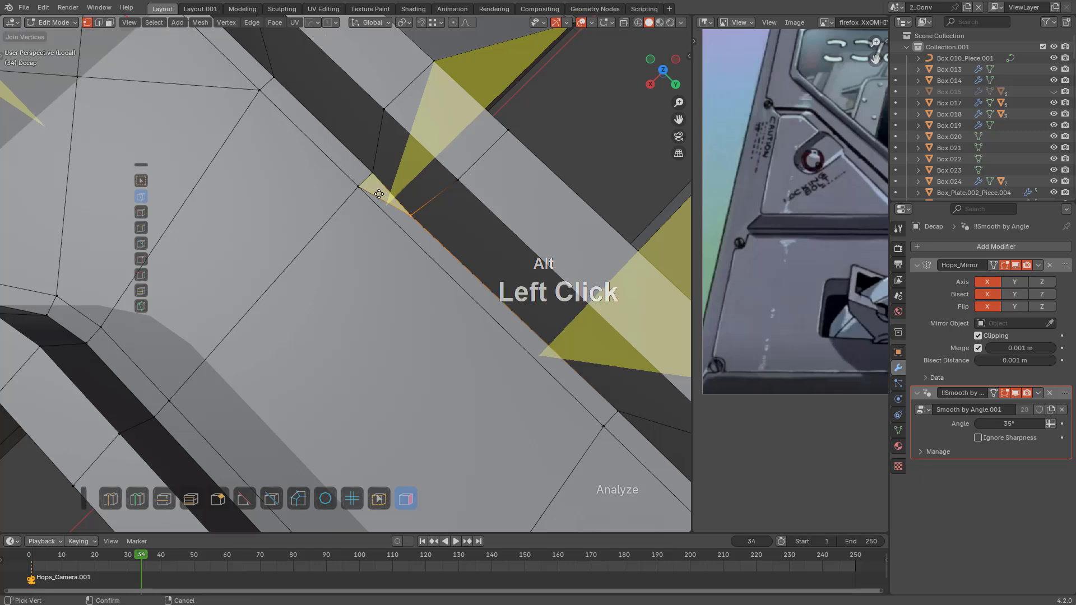
alt+click(449, 196)
Dissolve the loop cut's leftover segments on the frame's underside and its border strip beside the support leg
middle_drag(485, 150, 357, 272)
scroll(386, 313, down, 2)
shift+middle_drag(423, 417, 358, 216)
alt+click(373, 308)
middle_drag(373, 307, 357, 223)
scroll(385, 231, up, 2)
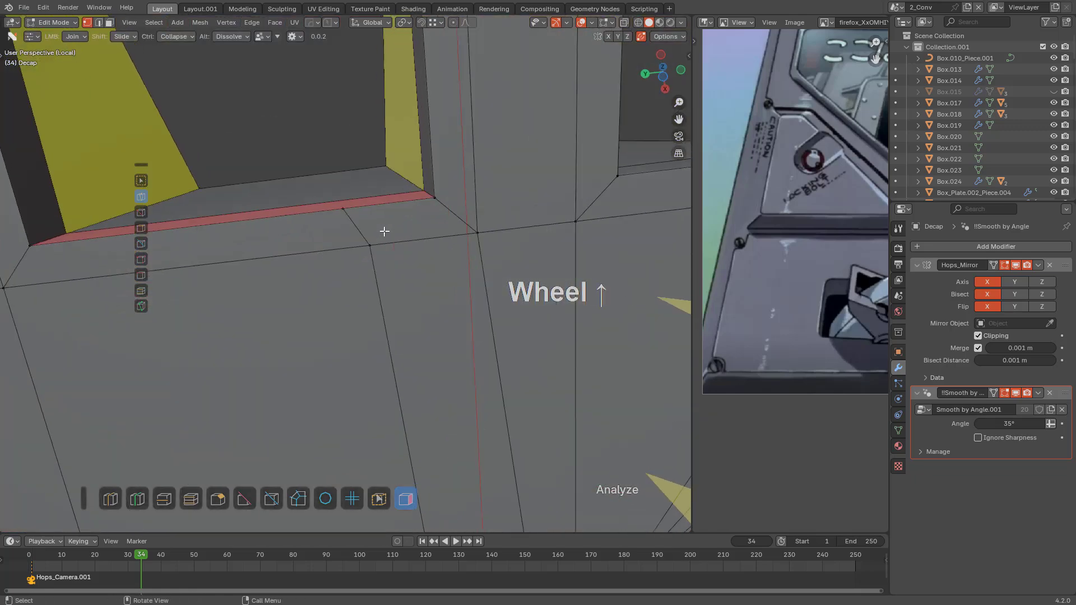
alt+click(343, 222)
scroll(355, 313, down, 2)
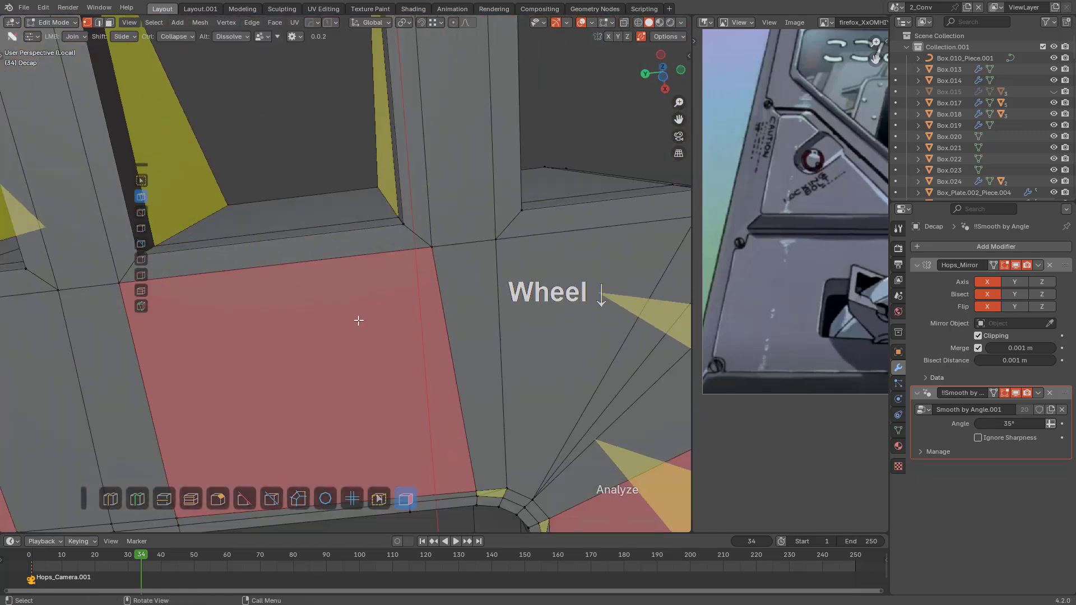
Dissolve the remaining loop-cut segments across the inner border strip and down the inner side wall
shift+middle_drag(355, 320, 384, 269)
middle_drag(385, 269, 400, 210)
shift+middle_drag(400, 210, 363, 241)
scroll(361, 217, up, 3)
alt+click(356, 213)
alt+click(363, 237)
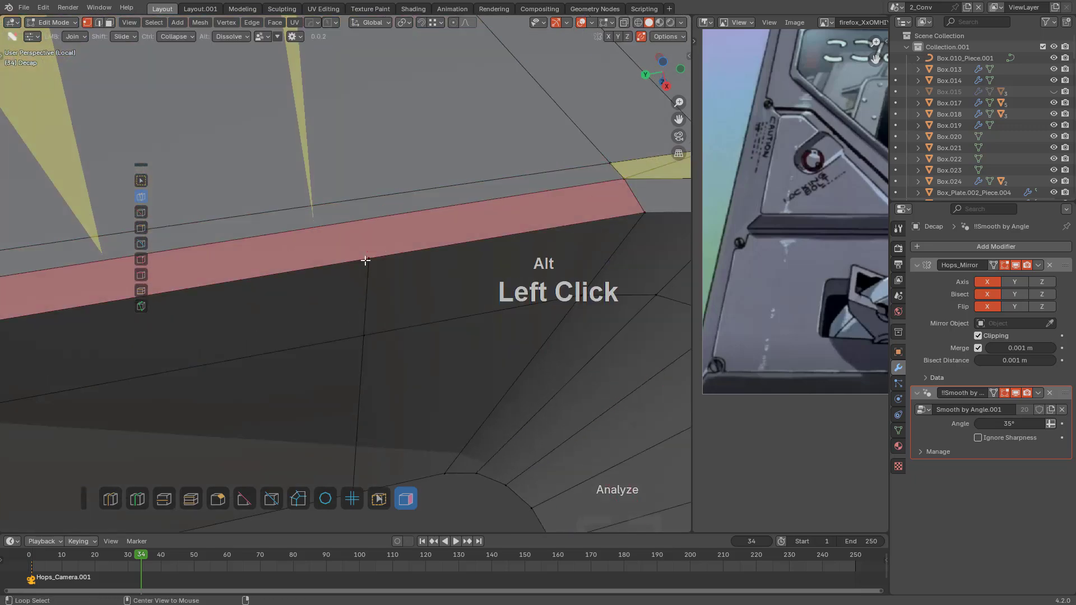
alt+click(365, 276)
alt+click(348, 367)
Join the two vertices facing each other across the inner side wall's gap and dissolve the slanted edge beside the rounded corner
scroll(338, 357, down, 4)
scroll(351, 287, down, 1)
middle_drag(338, 357, 395, 282)
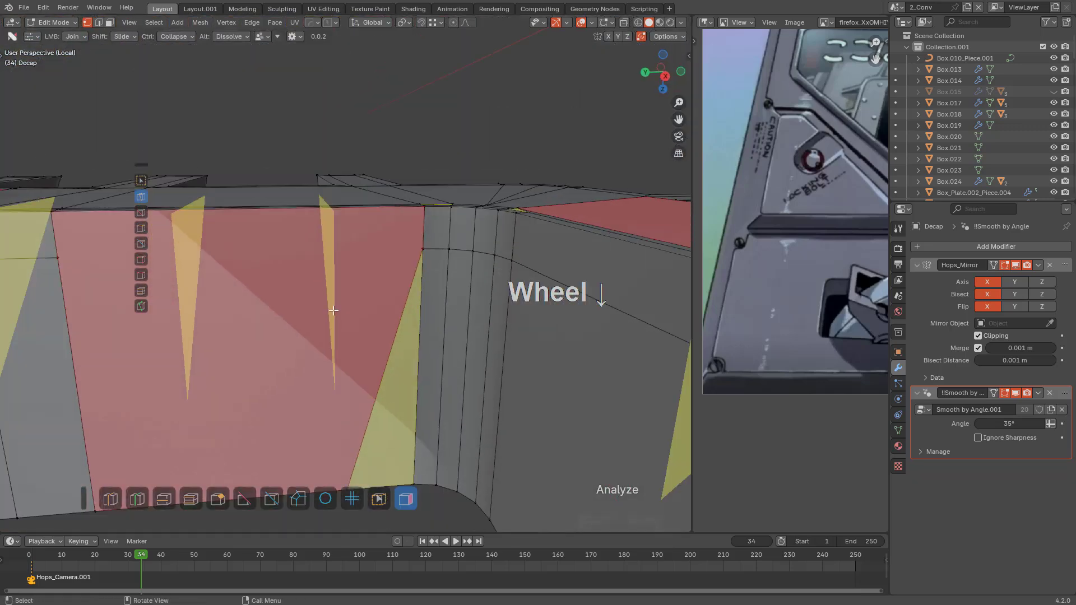
drag(280, 220, 564, 216)
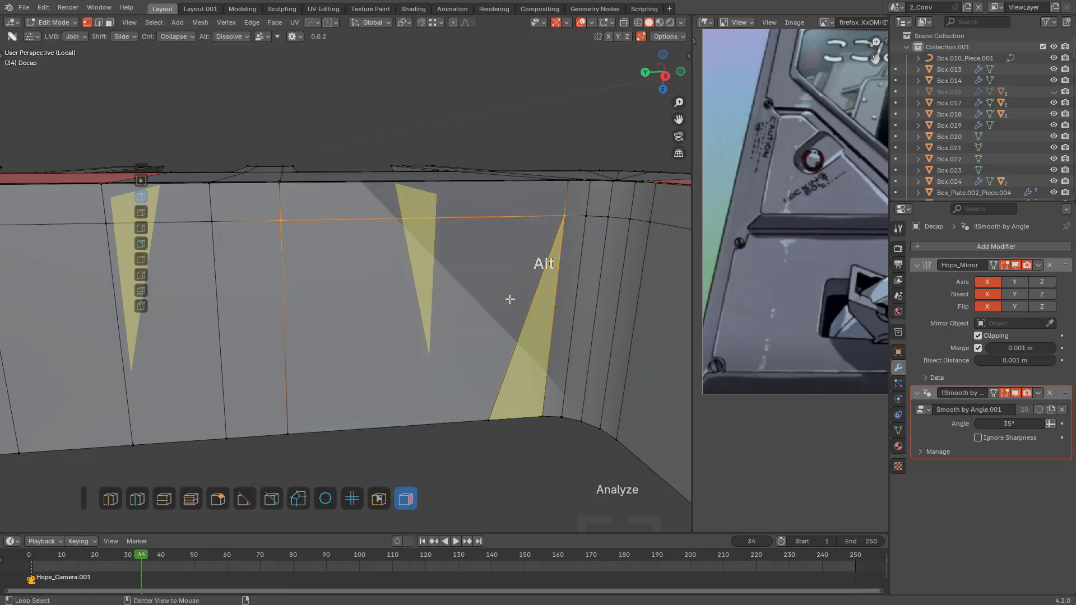
alt+click(522, 298)
middle_drag(522, 298, 351, 268)
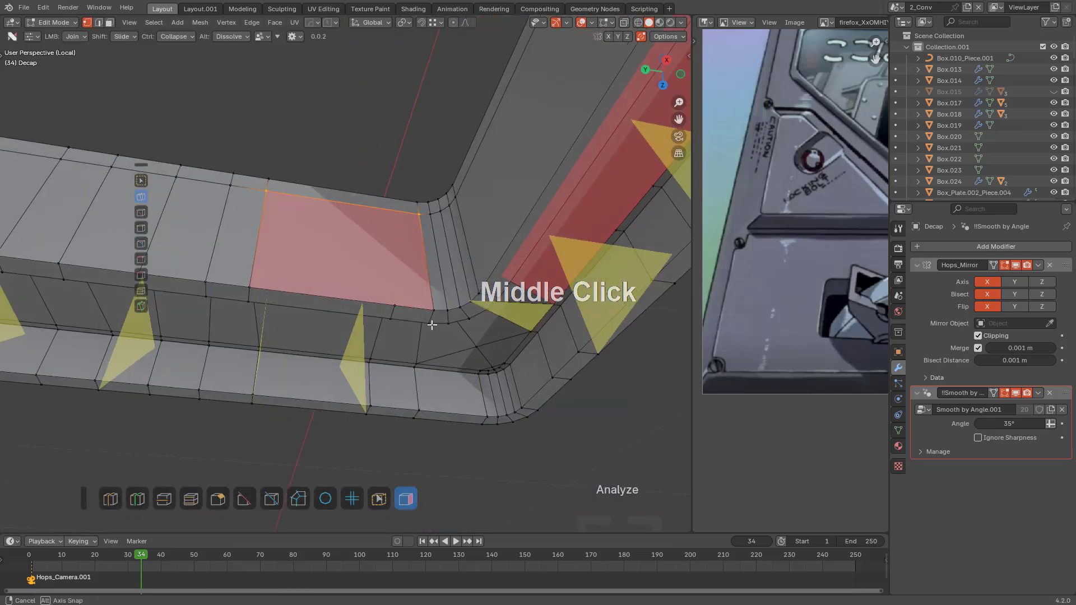
key(ctrl+r)
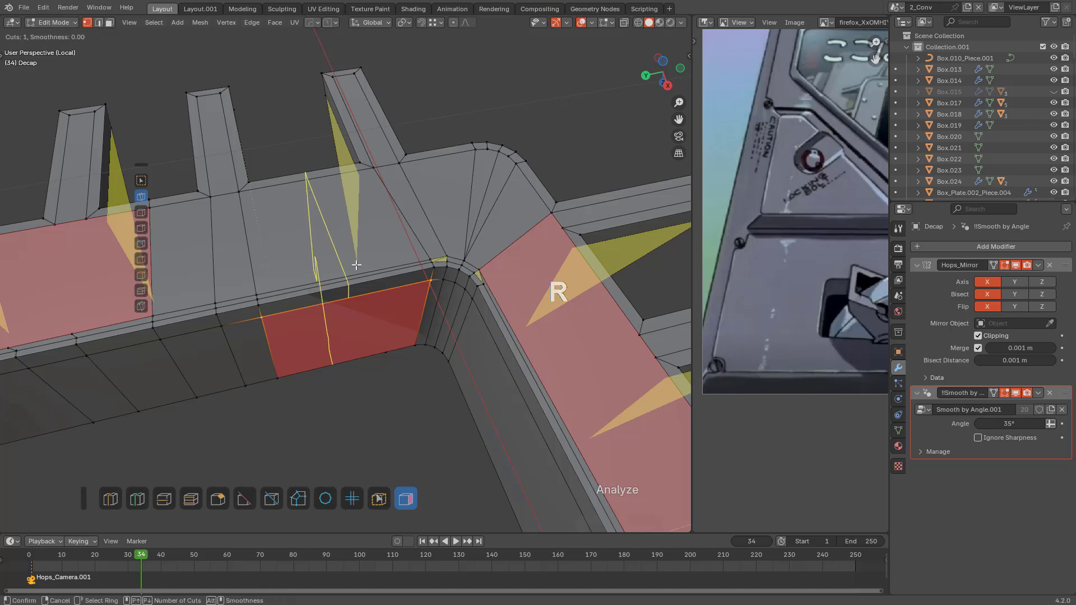
click(363, 280)
right_click(364, 283)
key(ctrl+z)
From the top view, cut a straight projected line across the horizontal channel just past the first support leg
mouse_move(366, 287)
middle_down()
mouse_move(507, 259)
mouse_move(432, 242)
mouse_move(473, 104)
mouse_move(371, 292)
middle_up()
key(KP_5)
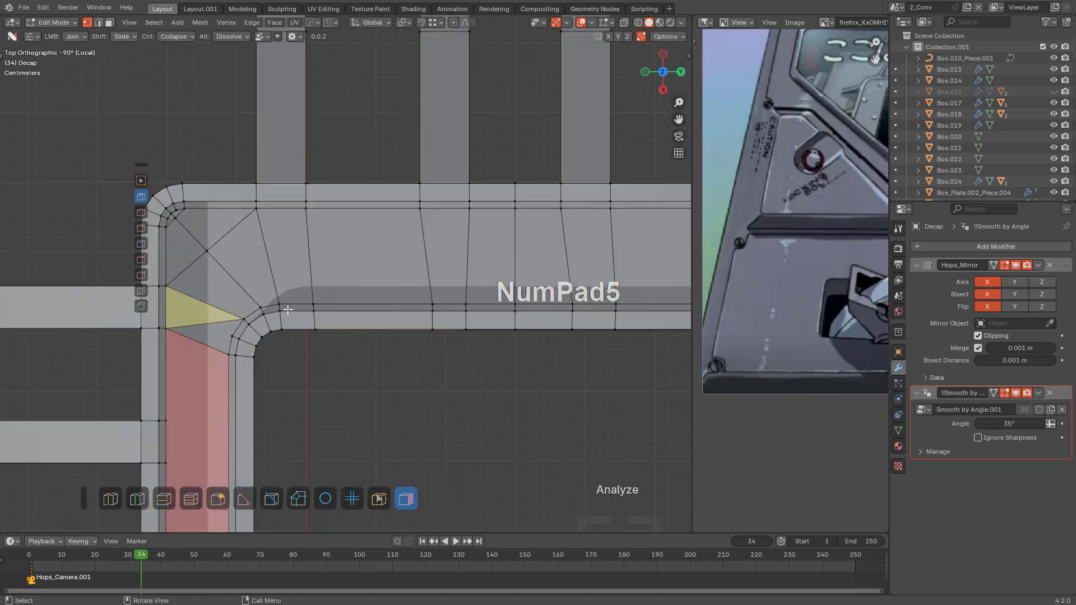
click(272, 491)
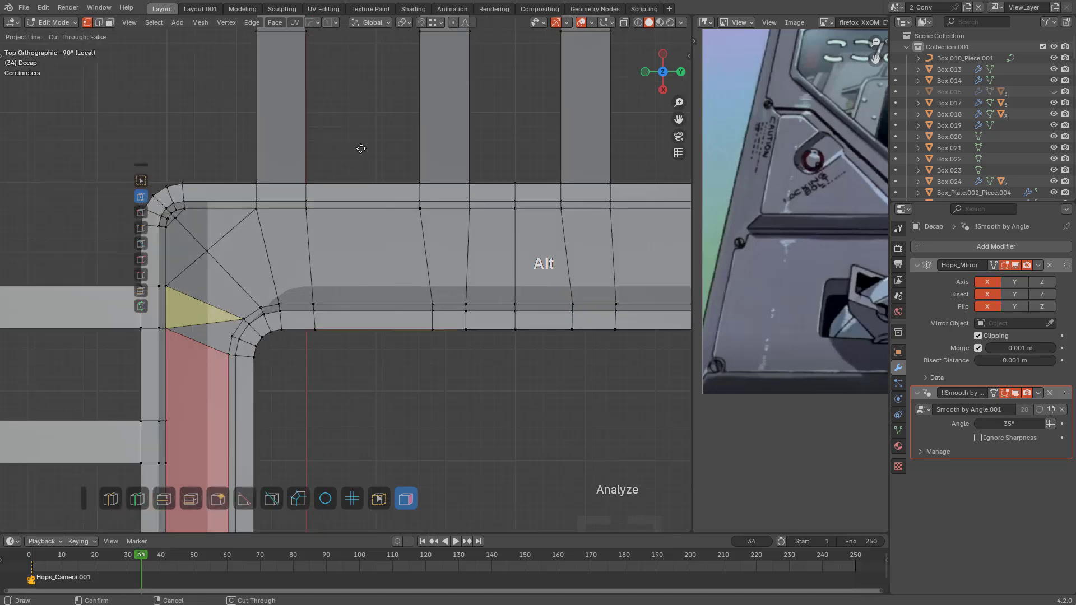
ctrl+drag(341, 377, 342, 362)
key(shift+KP_1)
scroll(416, 264, down, 3)
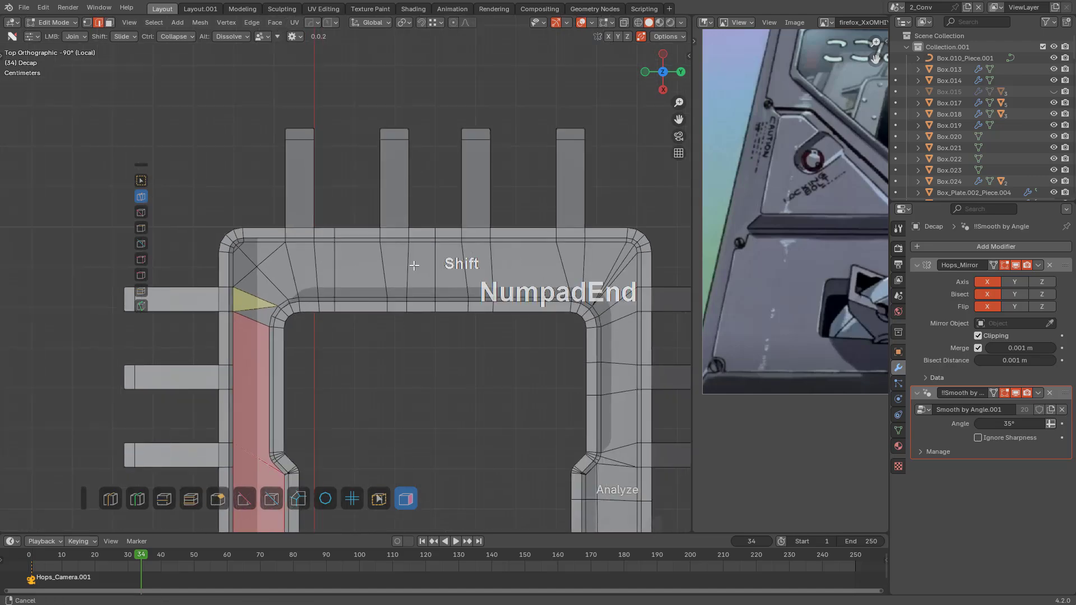
Add lengthwise loop cuts to the inner side walls on both sides of the ngon and slide each close to the upper border
scroll(368, 293, up, 2)
middle_drag(368, 293, 361, 243)
middle_drag(330, 244, 393, 280)
shift+middle_drag(370, 292, 364, 348)
scroll(384, 297, up, 2)
key(ctrl+r)
right_click(440, 250)
click(136, 498)
click(344, 286)
drag(397, 262, 387, 218)
click(142, 484)
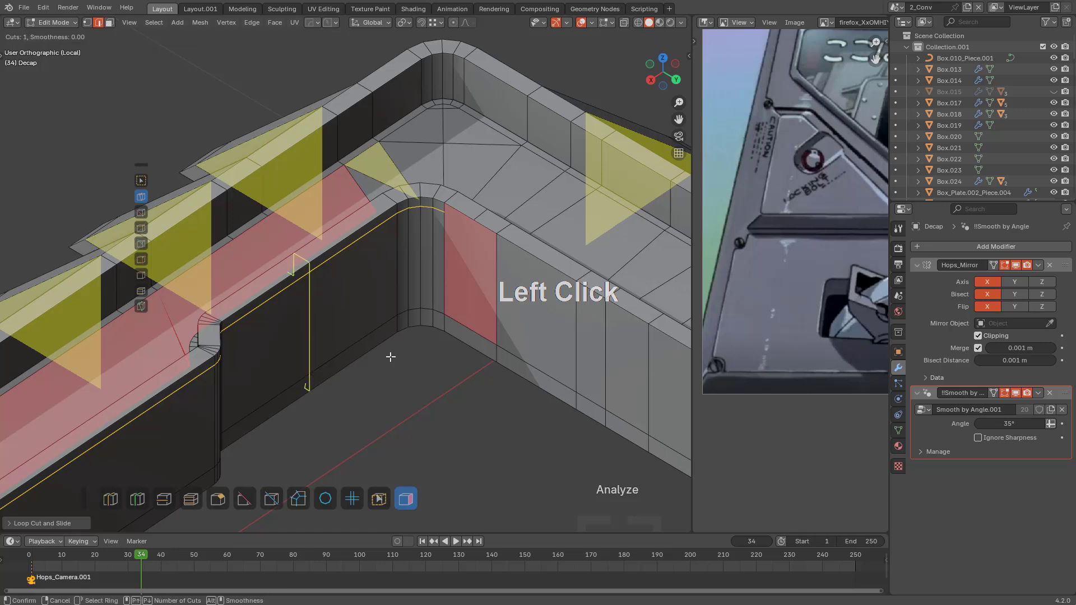
drag(577, 337, 578, 307)
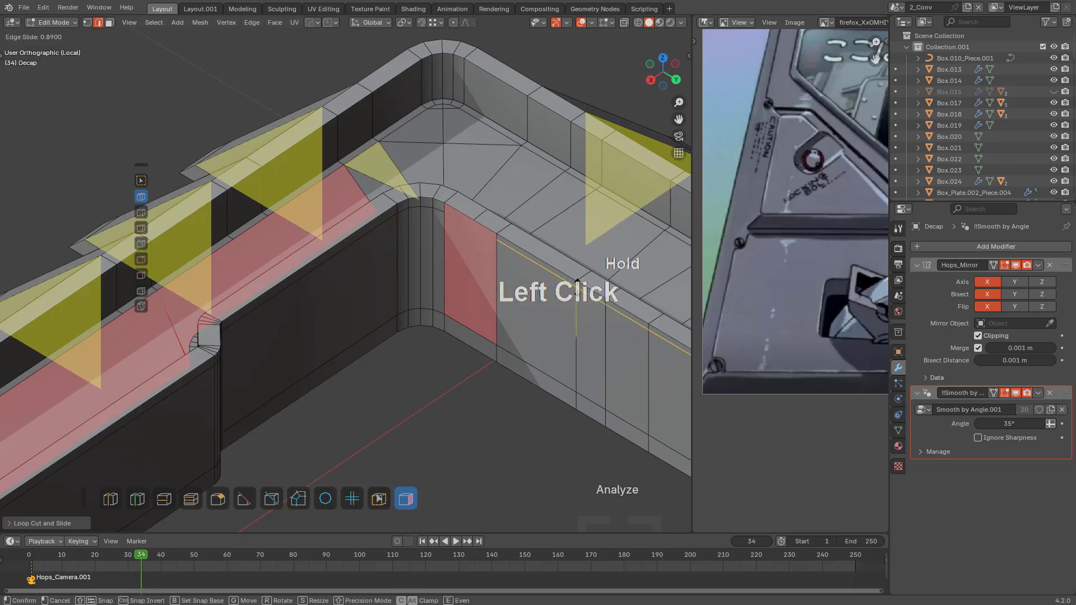
click(578, 306)
Join the loop-cut ends across the inner wall's ngon and connect the underside vertices between the support leg and the inner border
scroll(392, 338, up, 4)
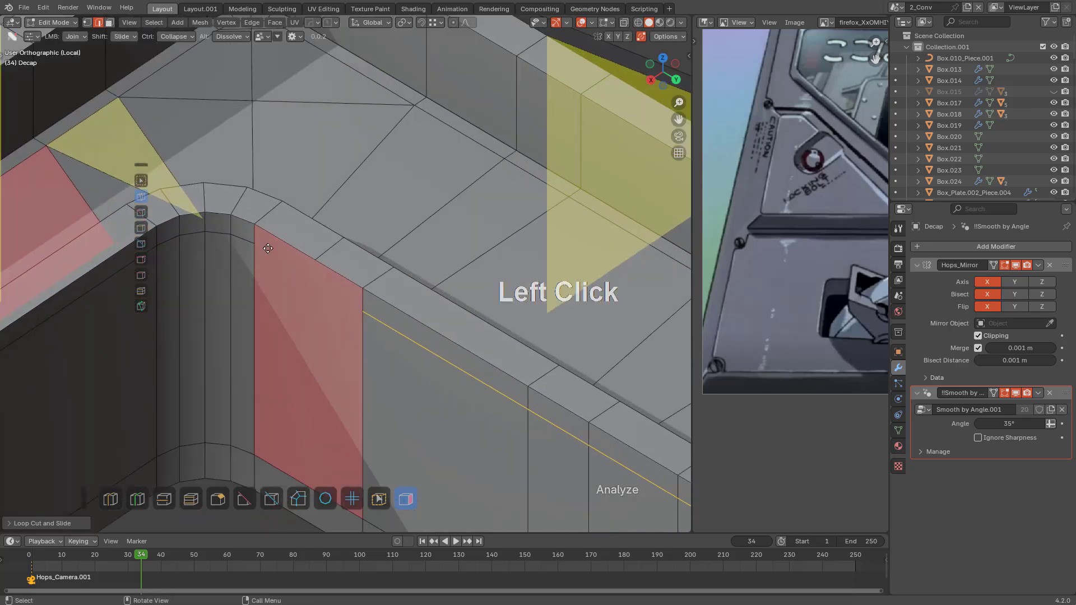
drag(268, 249, 329, 298)
middle_drag(328, 298, 430, 358)
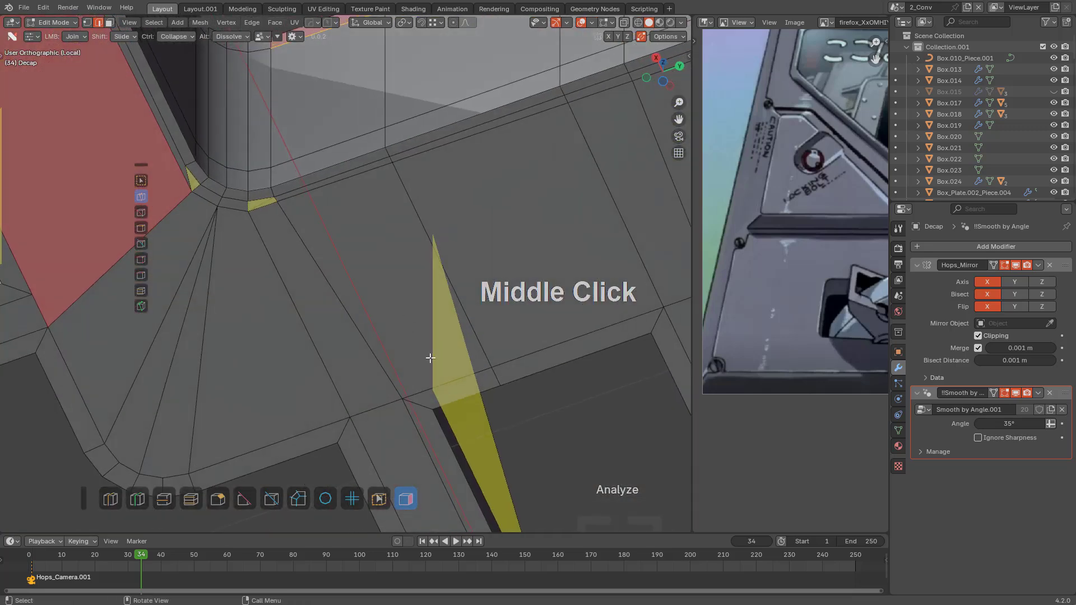
click(410, 400)
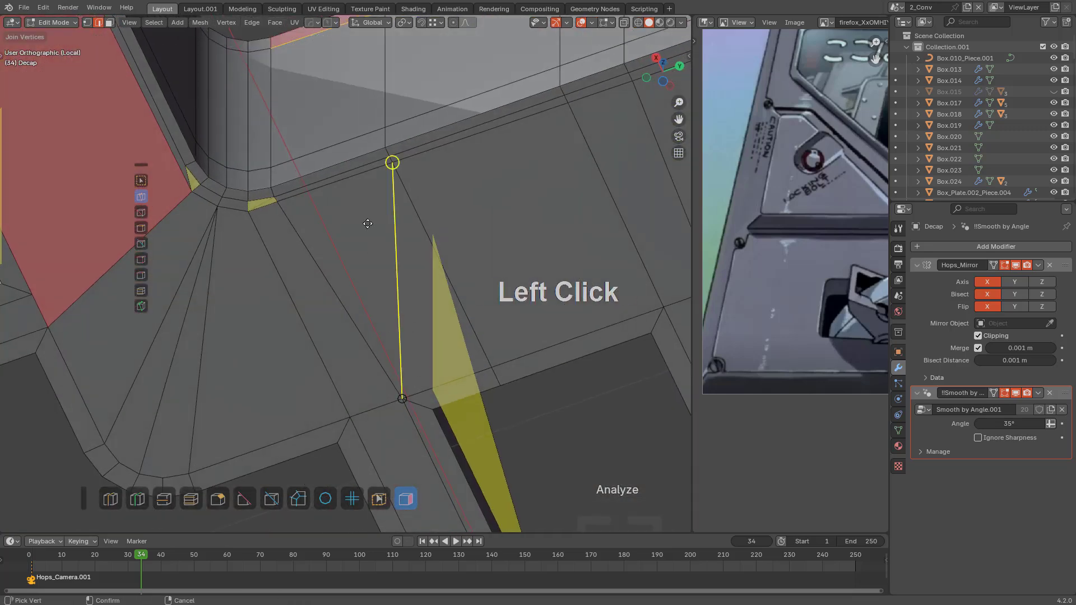
click(315, 56)
shift+middle_drag(316, 56, 447, 314)
alt+click(221, 185)
scroll(259, 175, down, 1)
scroll(391, 271, down, 1)
middle_drag(392, 271, 379, 201)
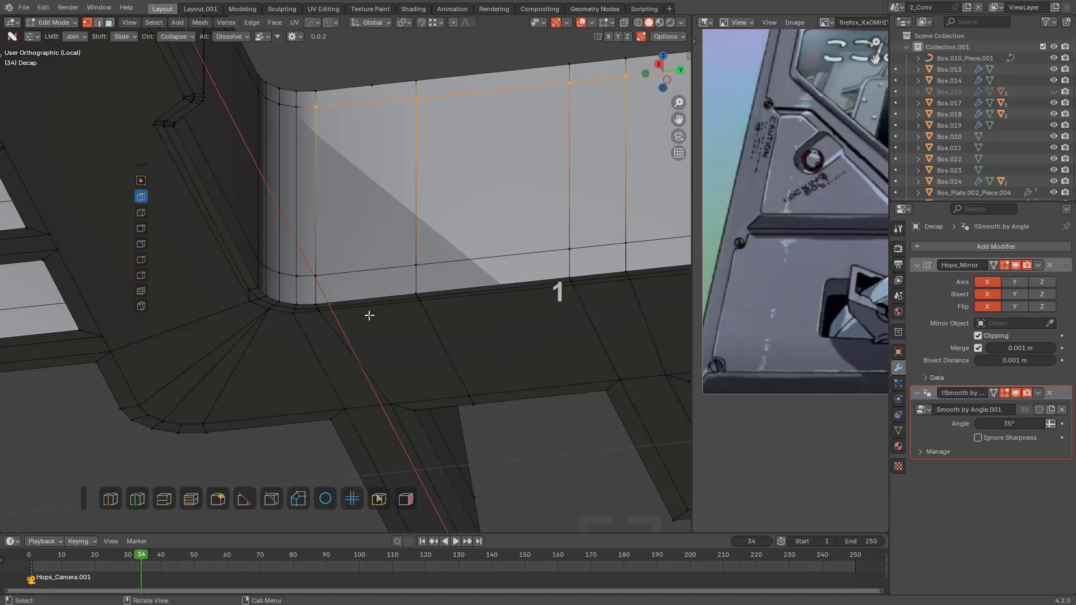
Connect the inner wall's upper and lower border vertices beside the rounded corner and slide the lower vertices into line with the new edge
click(371, 98)
click(350, 300)
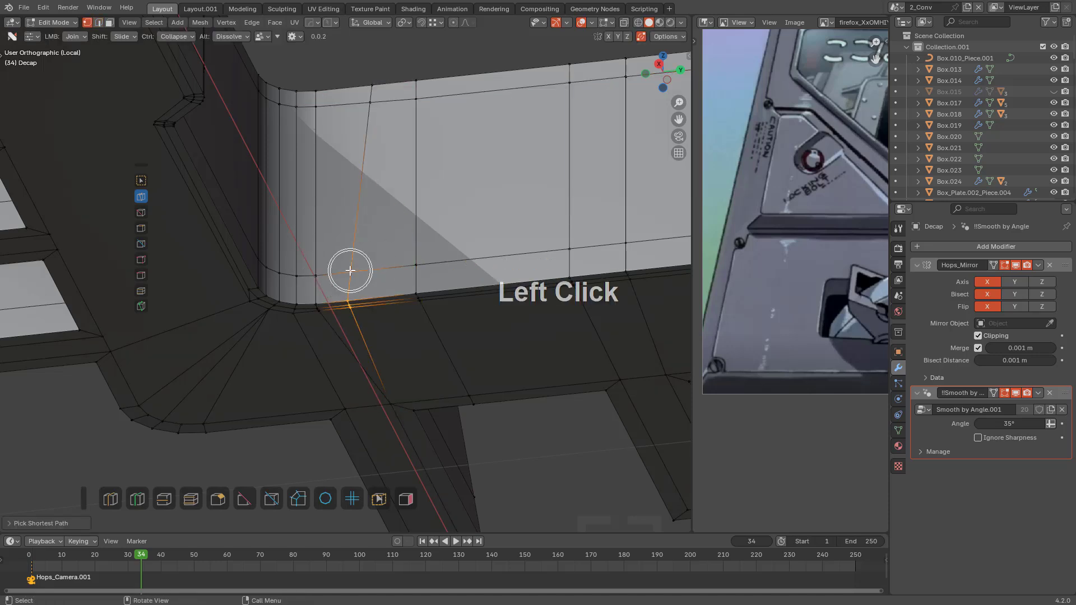
key(g)
key(g)
click(369, 272)
scroll(398, 268, up, 4)
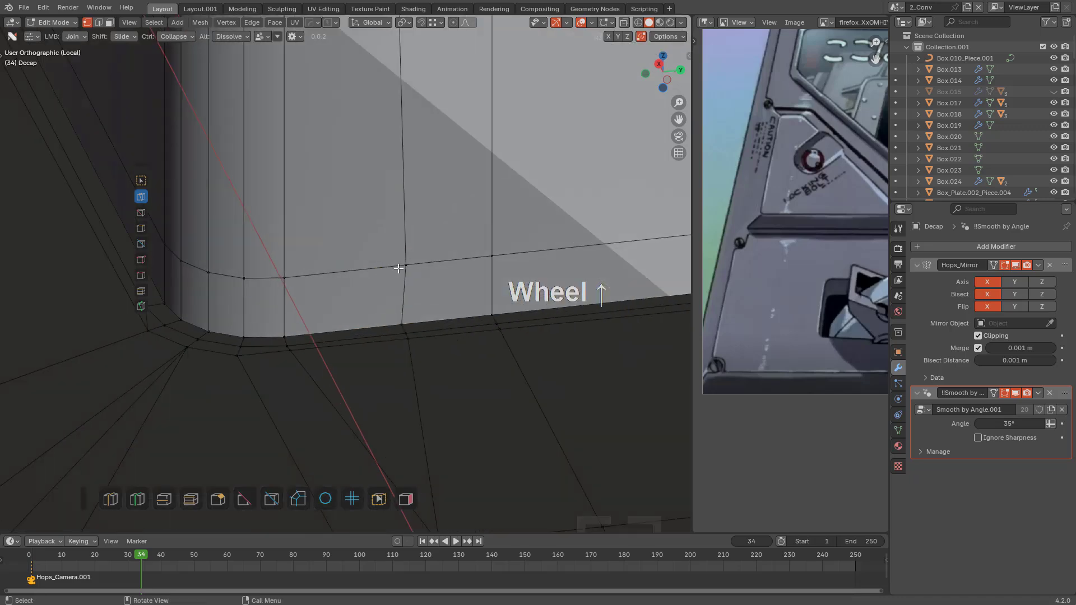
key(g)
click(400, 265)
key(alt+a)
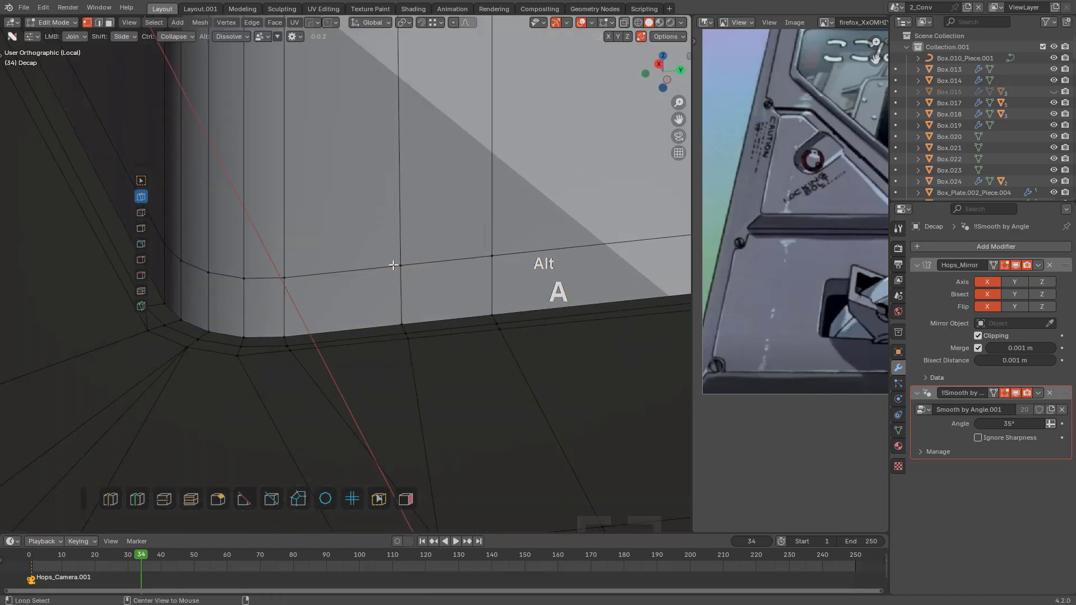
Turn the Analyze display back on and rejoin the support leg's lower inset vertex to the next inner-corner vertex, dissolving the old edge
middle_drag(392, 265, 442, 211)
scroll(428, 298, down, 2)
mouse_move(428, 298)
middle_down()
mouse_move(437, 352)
mouse_move(459, 361)
mouse_move(514, 240)
mouse_move(471, 350)
middle_up()
scroll(436, 352, down, 2)
scroll(290, 418, down, 2)
click(406, 498)
scroll(471, 350, up, 2)
key(alt+a)
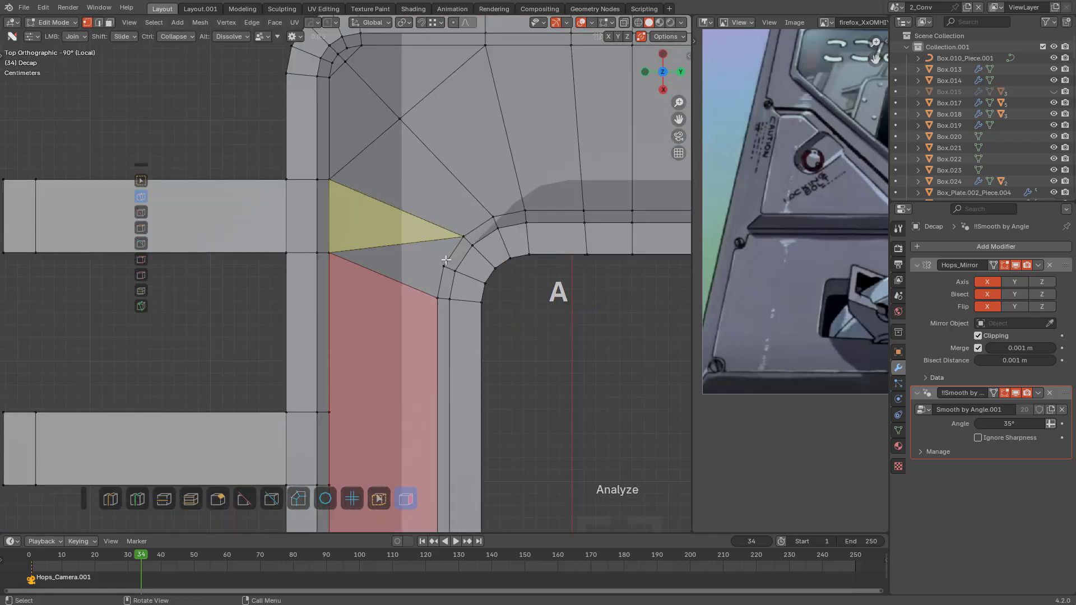
click(329, 252)
alt+click(367, 248)
click(444, 266)
scroll(444, 266, down, 1)
shift+middle_drag(444, 266, 374, 262)
scroll(451, 247, down, 1)
Knife a straight horizontal cut from the inner corner's end vertex across the side channel and dissolve the diagonal edge above it
key(k)
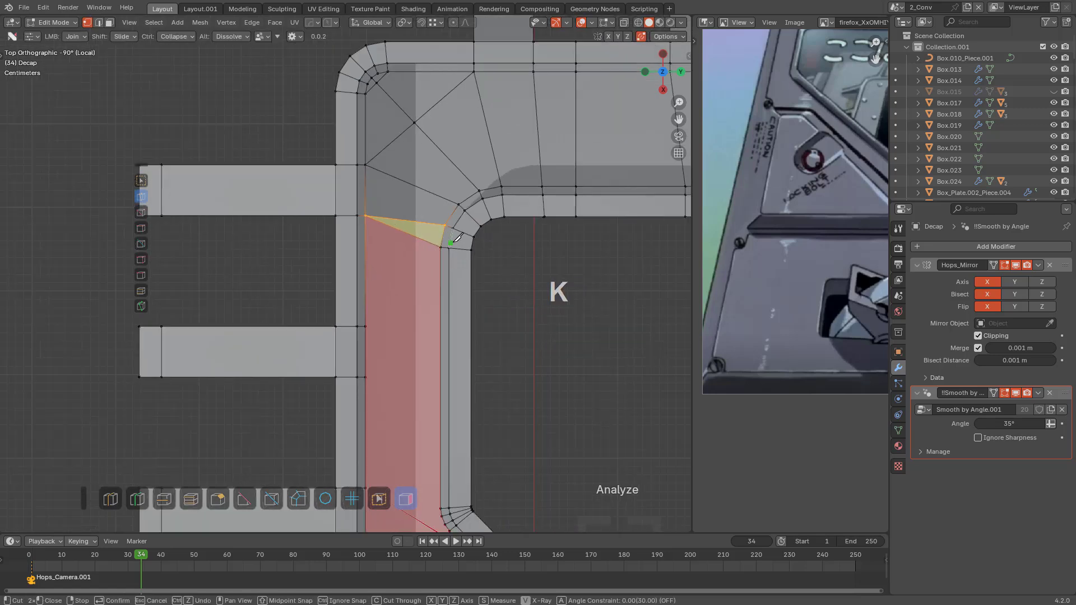
key(a)
key(a)
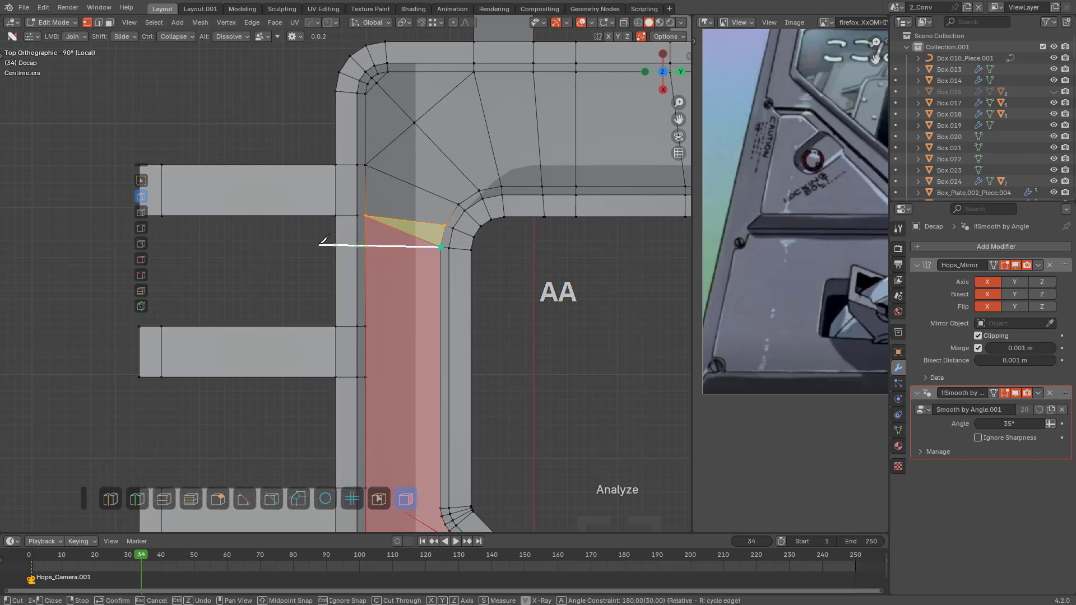
key(space)
key(a)
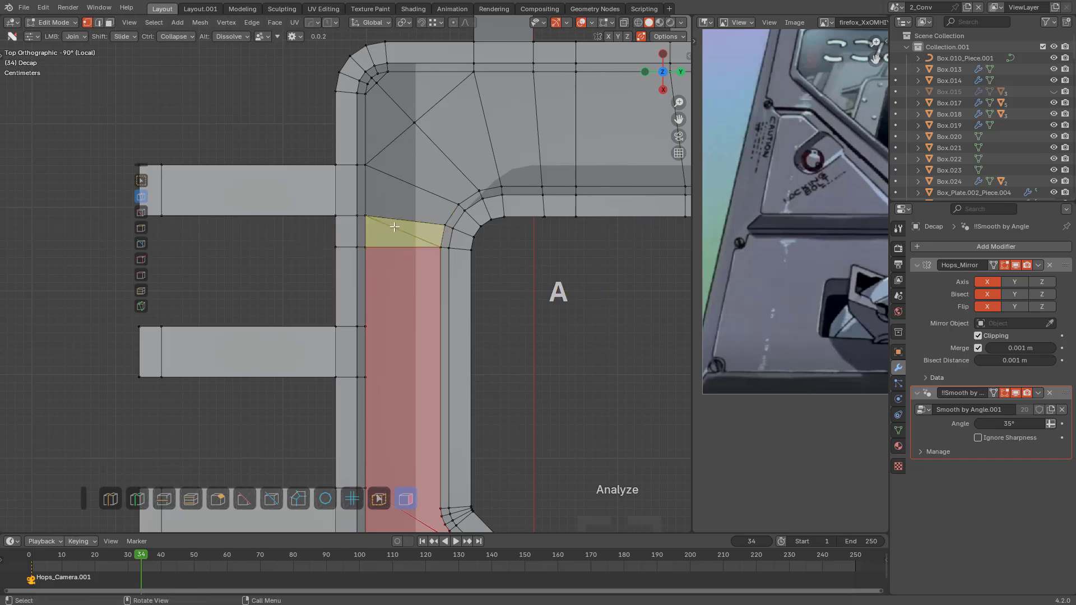
alt+click(403, 240)
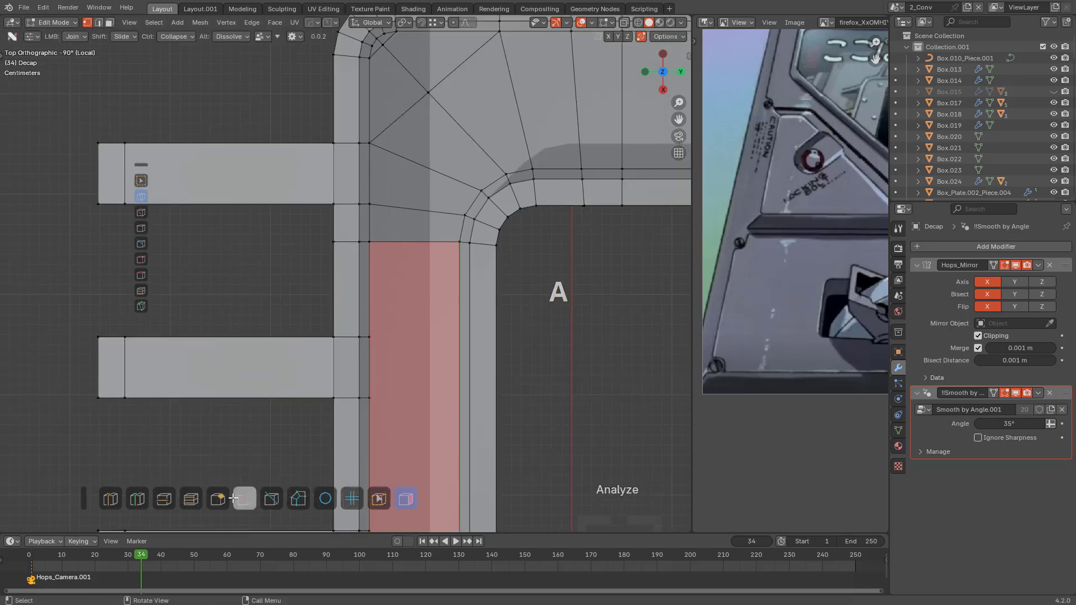
Cut two straight projected lines across the side channel, one just above and one just below the second support leg
click(273, 494)
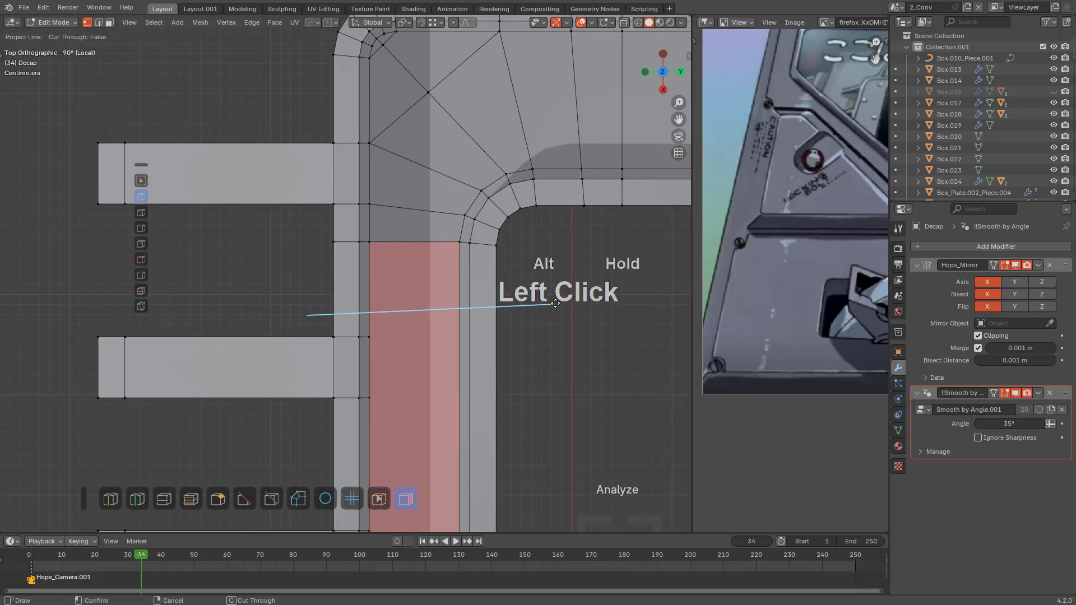
ctrl+drag(547, 311, 547, 311)
scroll(400, 363, up, 2)
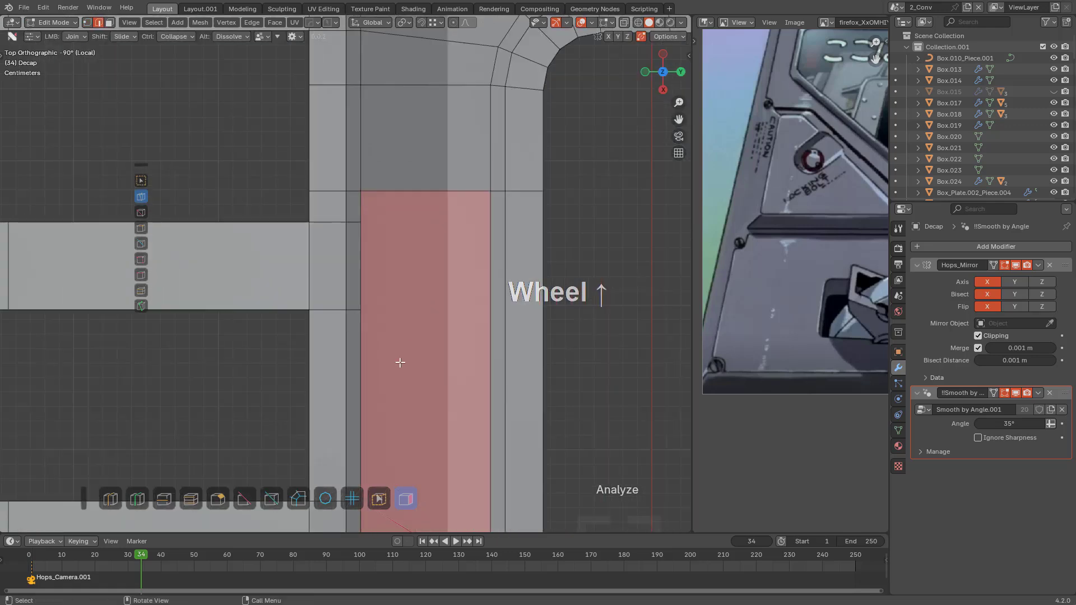
click(272, 494)
ctrl+drag(277, 345, 596, 348)
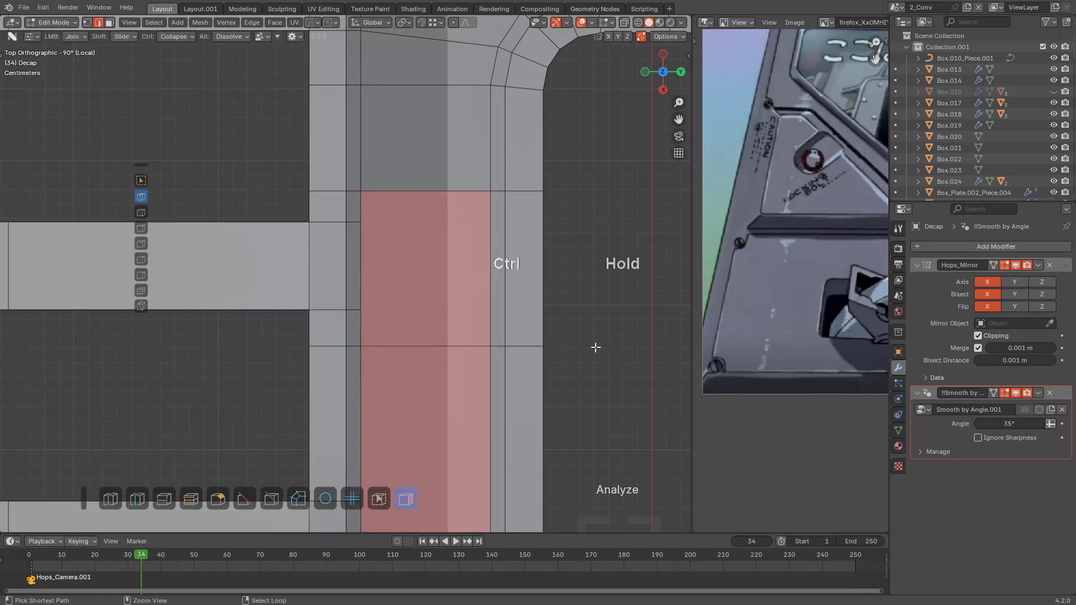
Add two loop cuts across the inner border strip opposite the second support leg, between the two straight channel cuts
click(147, 492)
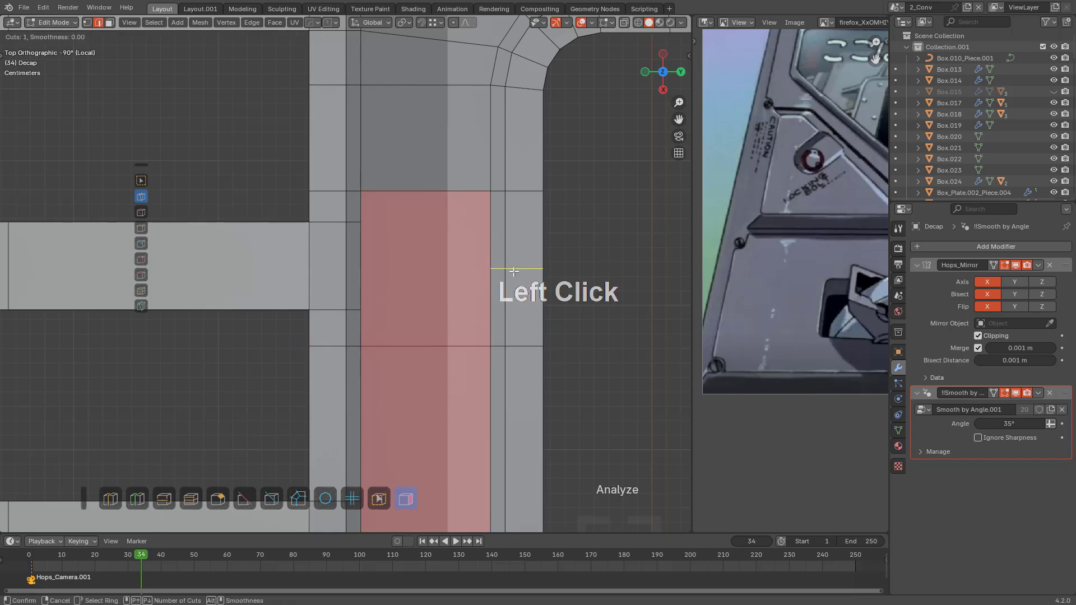
click(501, 306)
click(144, 496)
drag(506, 235, 506, 208)
key(alt+a)
Join the second support leg's two edge vertices across the channel to the matching loop cut vertices on the inner border
middle_drag(421, 314, 370, 154)
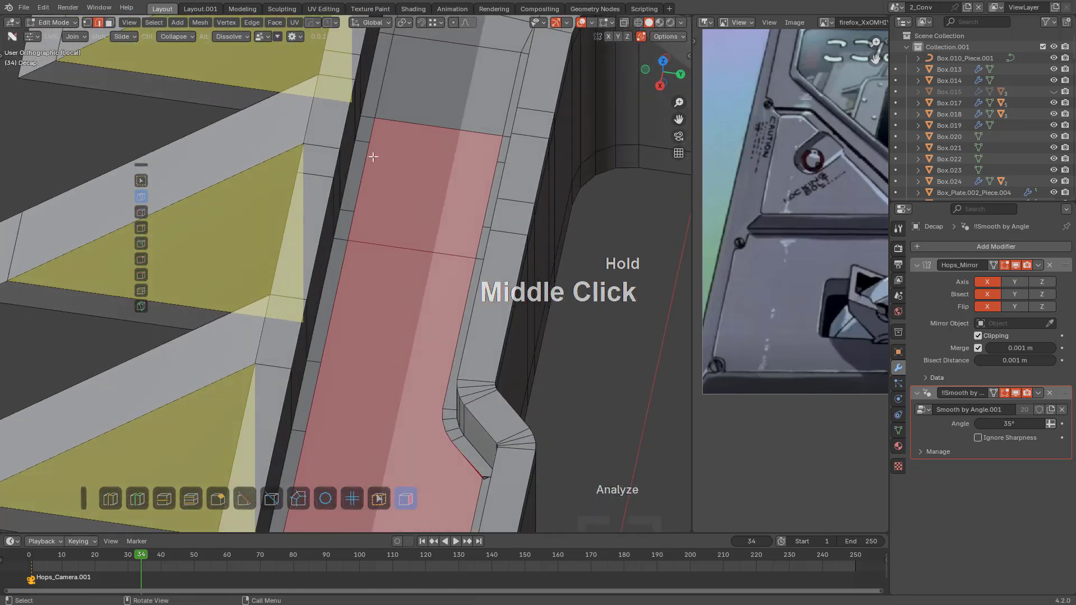
click(372, 141)
drag(355, 212, 489, 230)
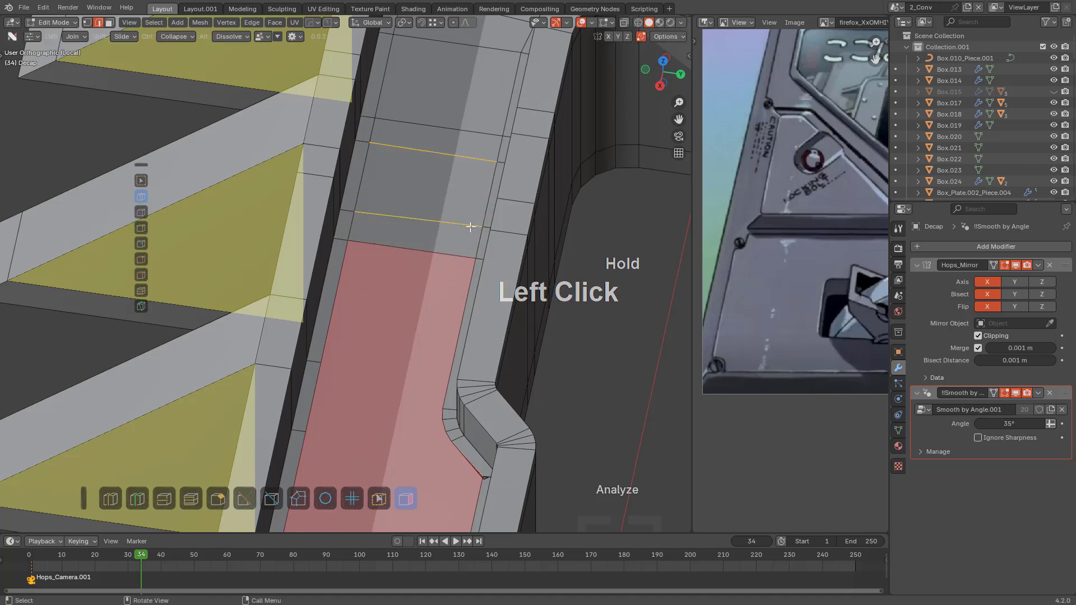
key(alt+a)
Select the overlapping lower vertices at the stepped inner corner and scale them inversely, then smaller, to uncross the corner edges
scroll(437, 292, down, 4)
shift+middle_drag(381, 359, 449, 240)
middle_drag(448, 239, 470, 238)
middle_drag(471, 238, 343, 312)
scroll(343, 312, down, 3)
scroll(341, 294, up, 3)
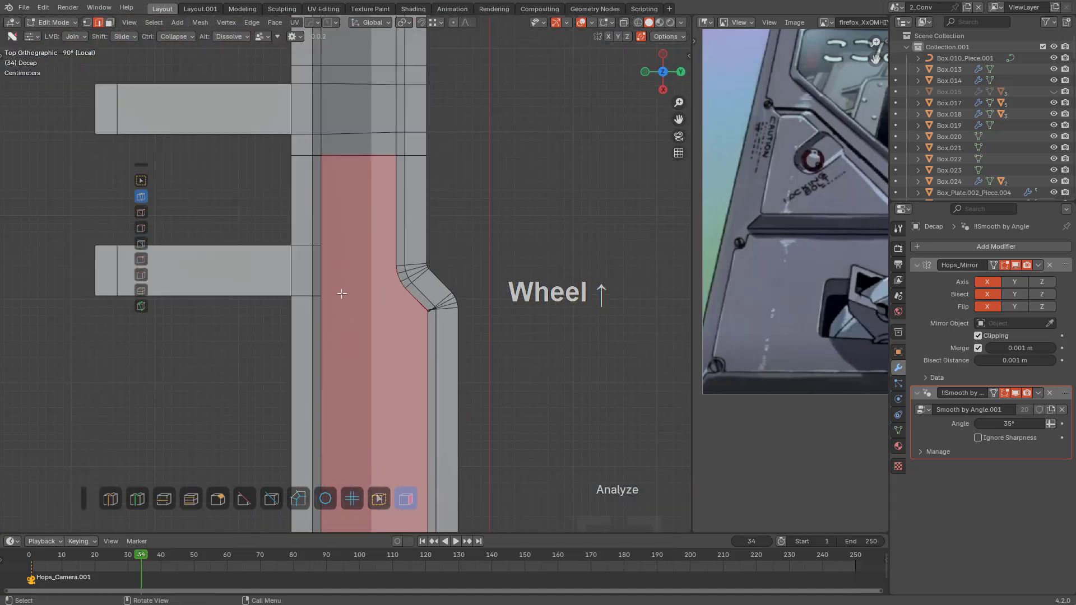
scroll(385, 271, up, 3)
middle_drag(516, 277, 446, 264)
scroll(403, 322, up, 4)
scroll(426, 294, up, 2)
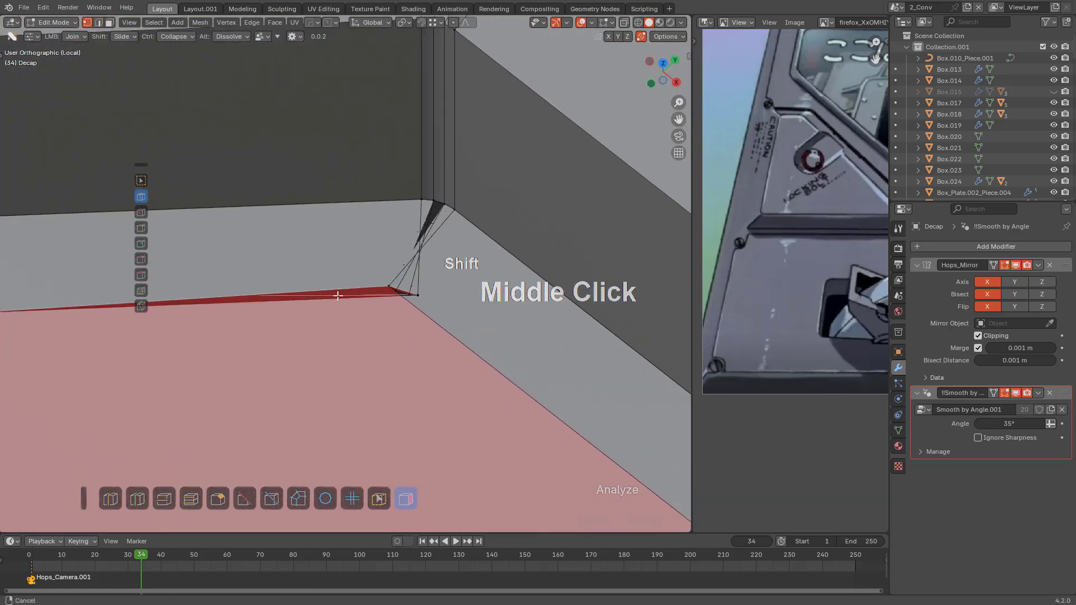
scroll(352, 295, up, 3)
ctrl+click(415, 313)
key(s)
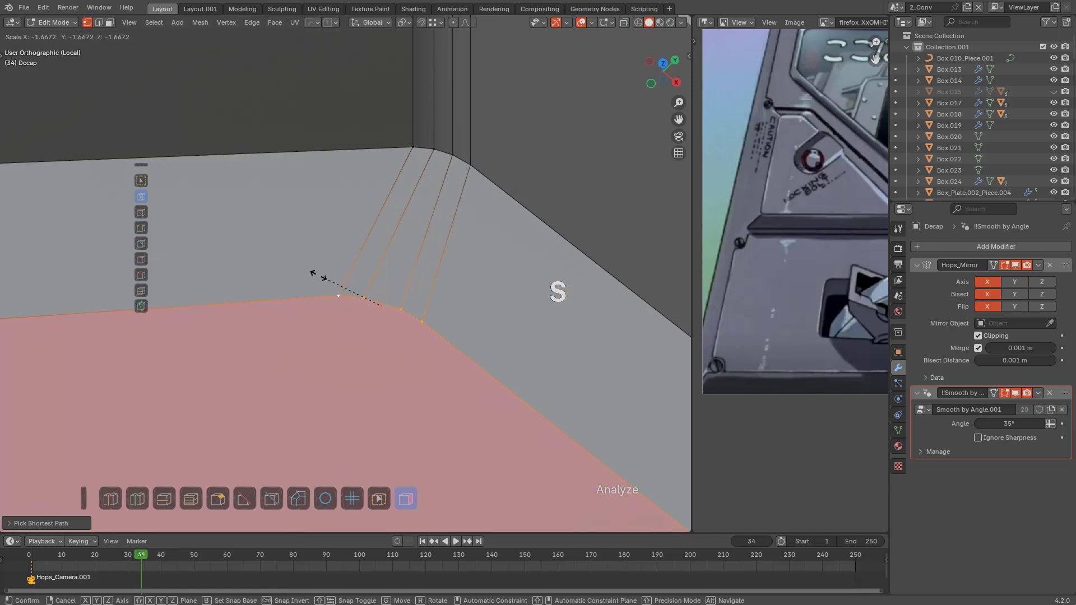
click(310, 269)
key(s)
click(439, 320)
scroll(445, 320, up, 2)
key(z)
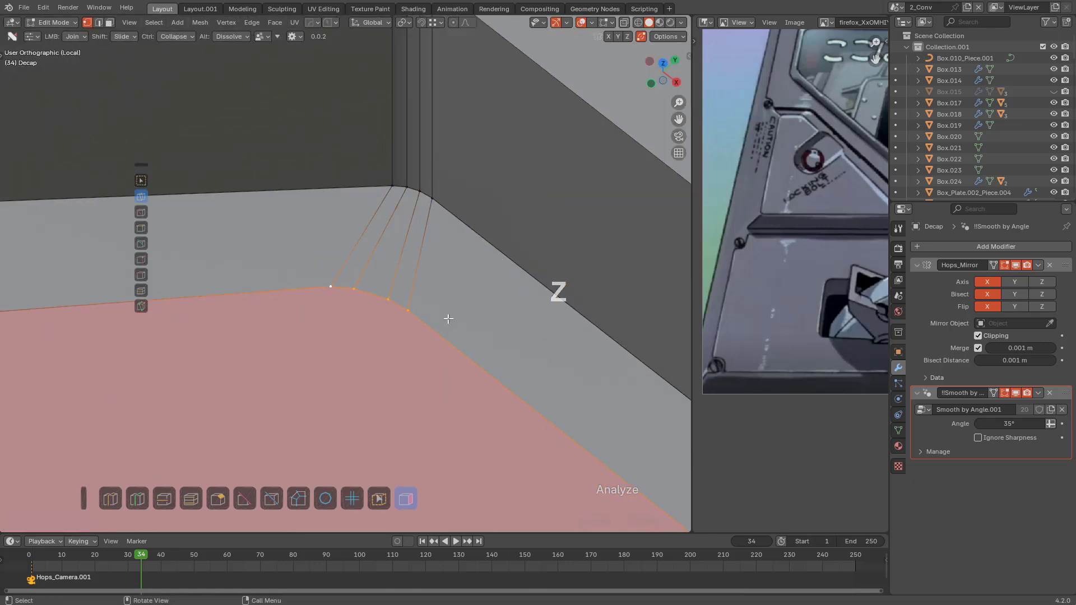
Join the lower vertices of the stepped corner's first bend across the channel to the third support leg's two edge vertices
scroll(450, 321, down, 2)
scroll(451, 320, down, 4)
middle_drag(435, 315, 305, 272)
scroll(435, 209, up, 2)
middle_drag(435, 209, 369, 289)
drag(240, 224, 407, 298)
drag(210, 319, 407, 311)
mouse_move(422, 357)
shift+middle_down()
mouse_move(365, 299)
mouse_move(538, 308)
mouse_move(392, 314)
shift+middle_up()
key(alt+a)
scroll(392, 314, up, 4)
scroll(386, 327, up, 2)
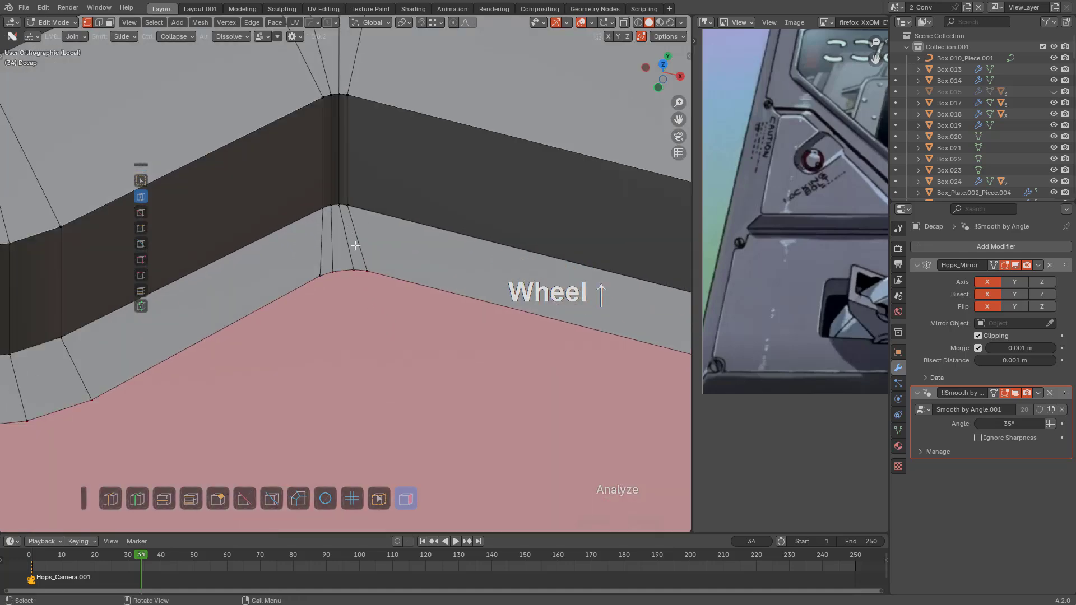
Join the bend's last lower vertex across the channel to the third support leg's far edge vertex
scroll(353, 223, down, 2)
shift+middle_drag(343, 263, 463, 193)
scroll(312, 286, down, 5)
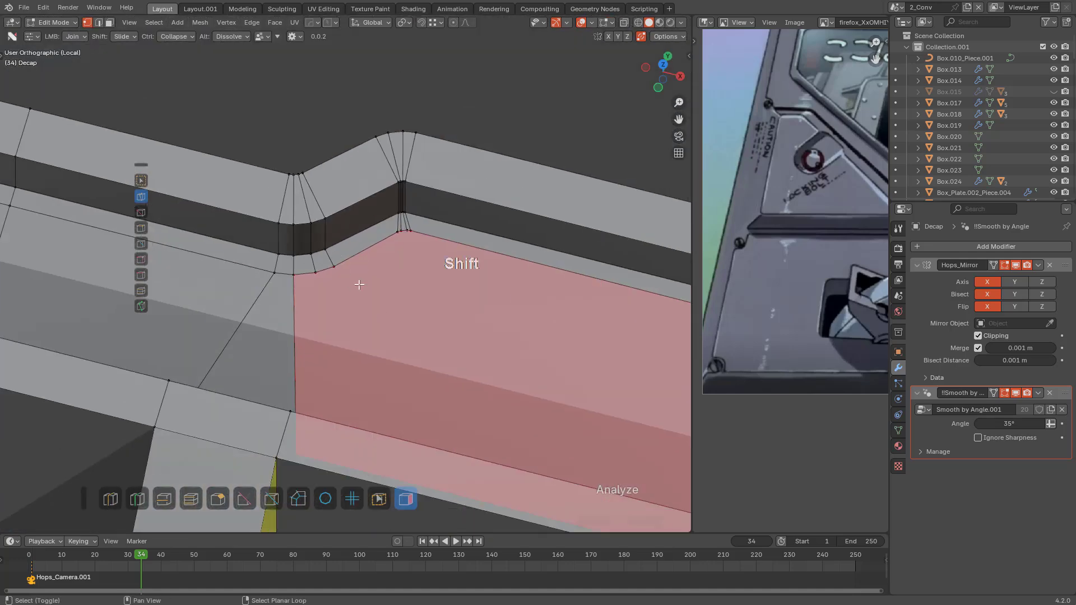
shift+middle_drag(360, 284, 349, 265)
middle_drag(348, 265, 378, 271)
scroll(330, 270, up, 2)
drag(266, 203, 300, 429)
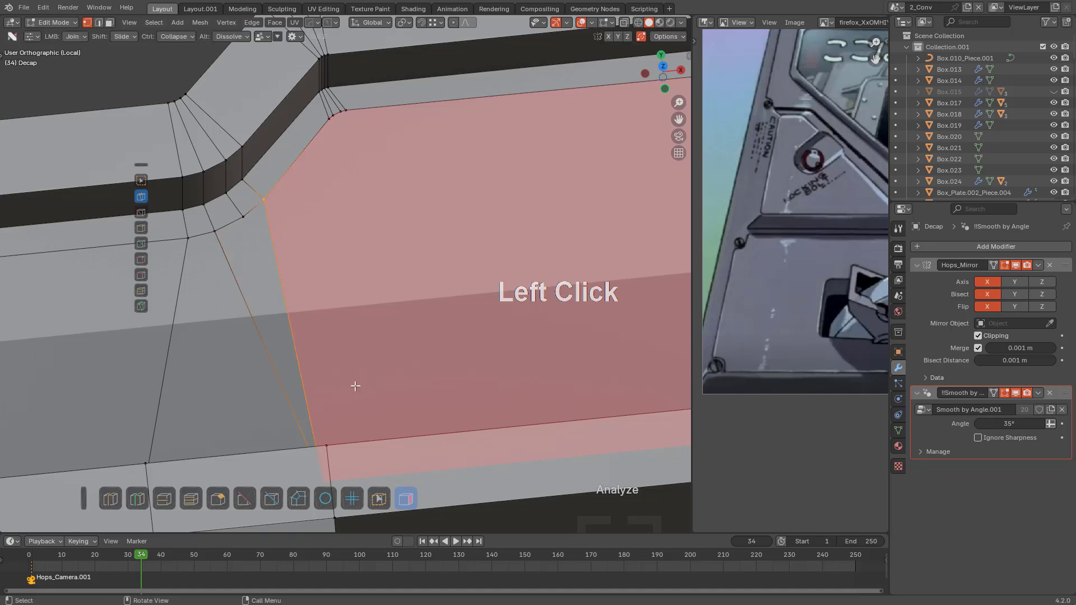
In top view, knife a straight horizontal cut from the bend's last lower vertex to the mirror centre line
middle_drag(392, 302, 442, 318)
scroll(442, 319, up, 3)
scroll(396, 291, down, 2)
shift+middle_drag(397, 291, 295, 305)
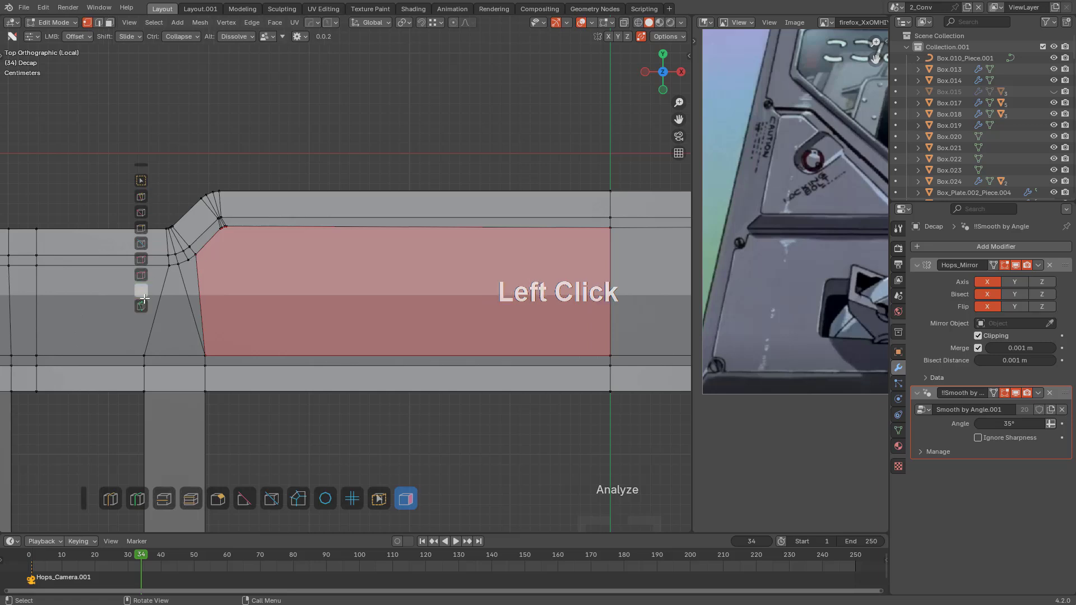
right_click(307, 128)
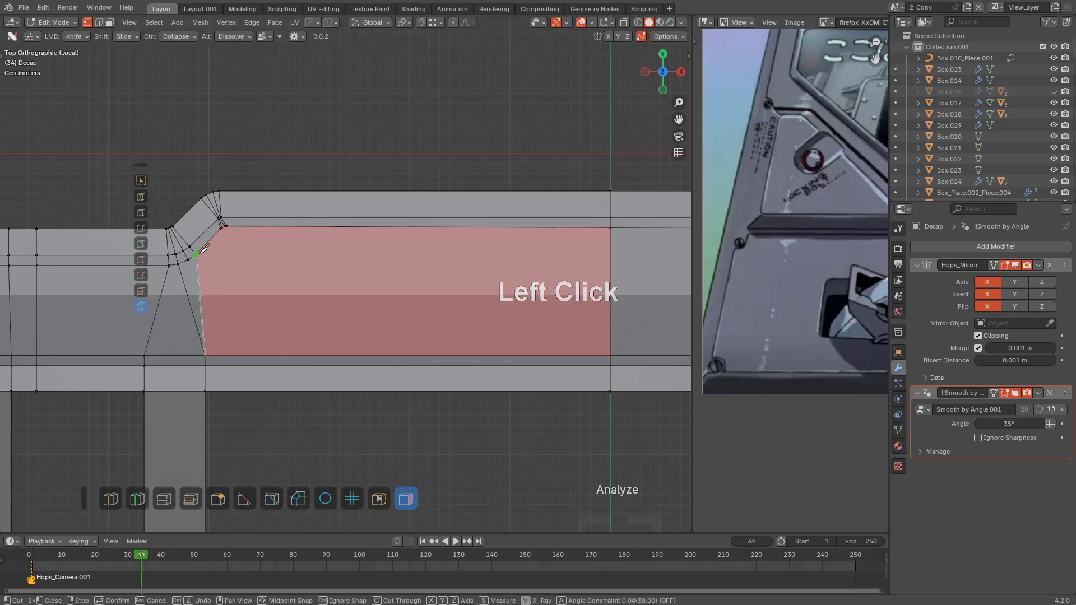
key(space)
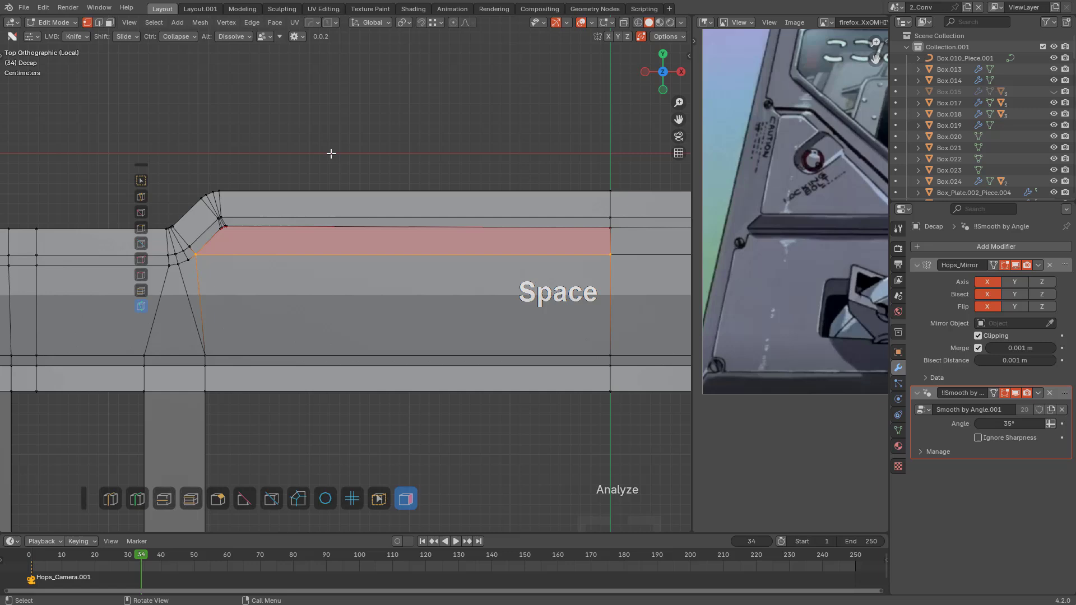
Cut two vertical projected lines across the lower frame bar, one just past the stepped corner and one nearer the centre line
click(286, 465)
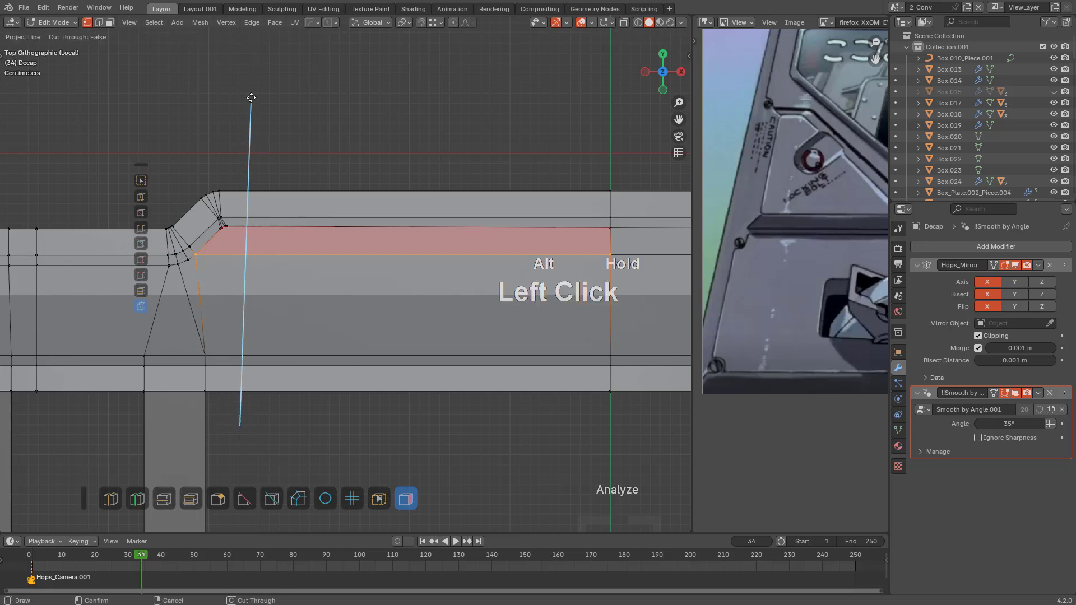
click(257, 124)
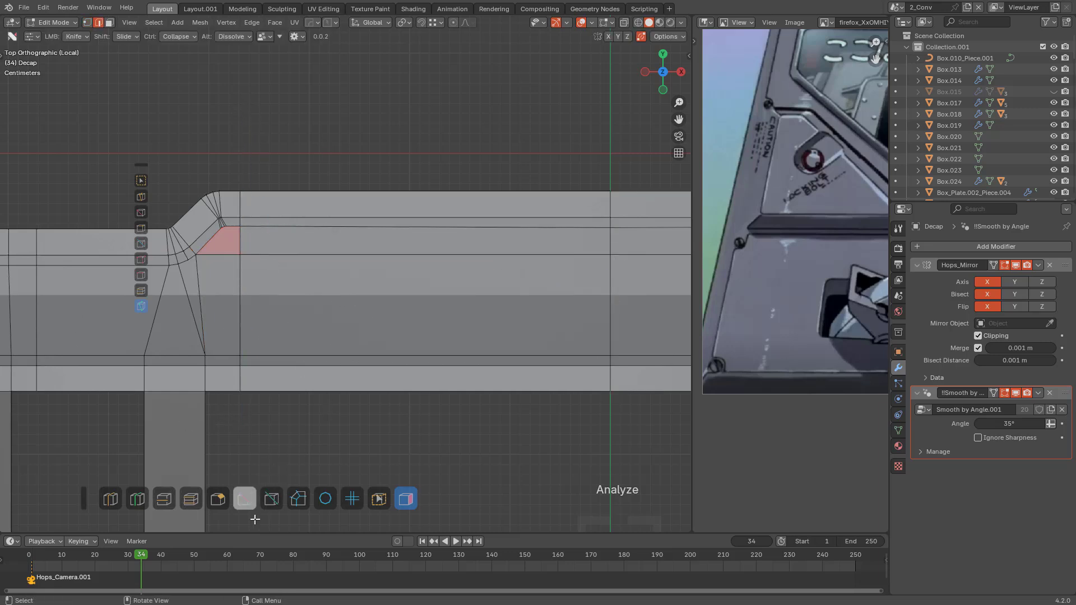
click(274, 498)
ctrl+drag(397, 209, 396, 182)
Knife two edges from the stepped corner's upper bend to the nearby cut intersection, sliding and collapsing the bend's vertices to tidy them
scroll(529, 229, up, 2)
shift+middle_drag(233, 271, 360, 275)
scroll(350, 262, up, 2)
scroll(368, 254, up, 4)
scroll(368, 275, down, 1)
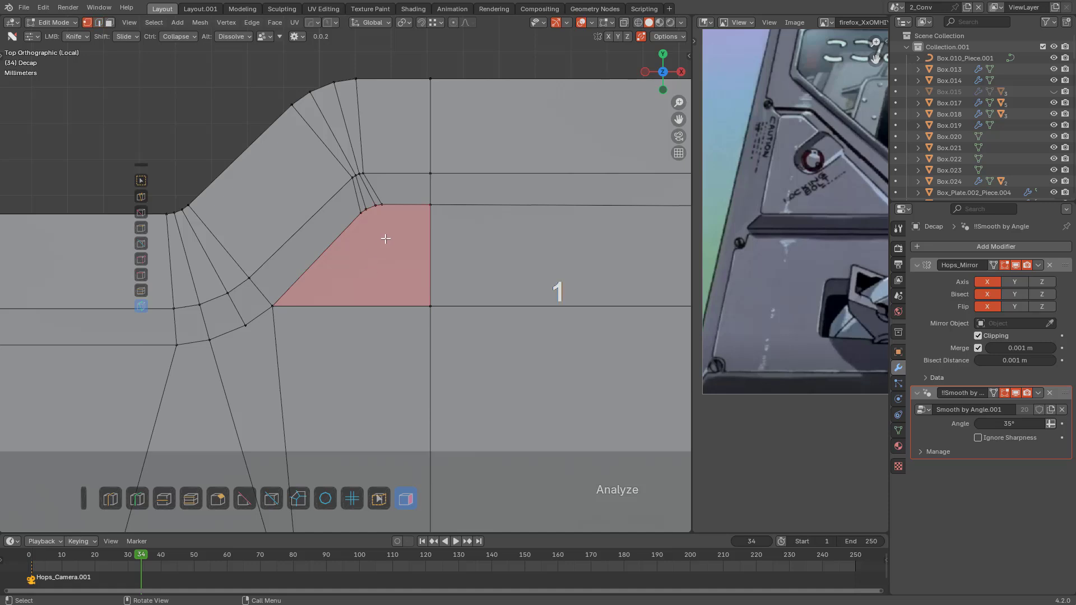
scroll(385, 239, up, 3)
drag(382, 163, 510, 336)
key(space)
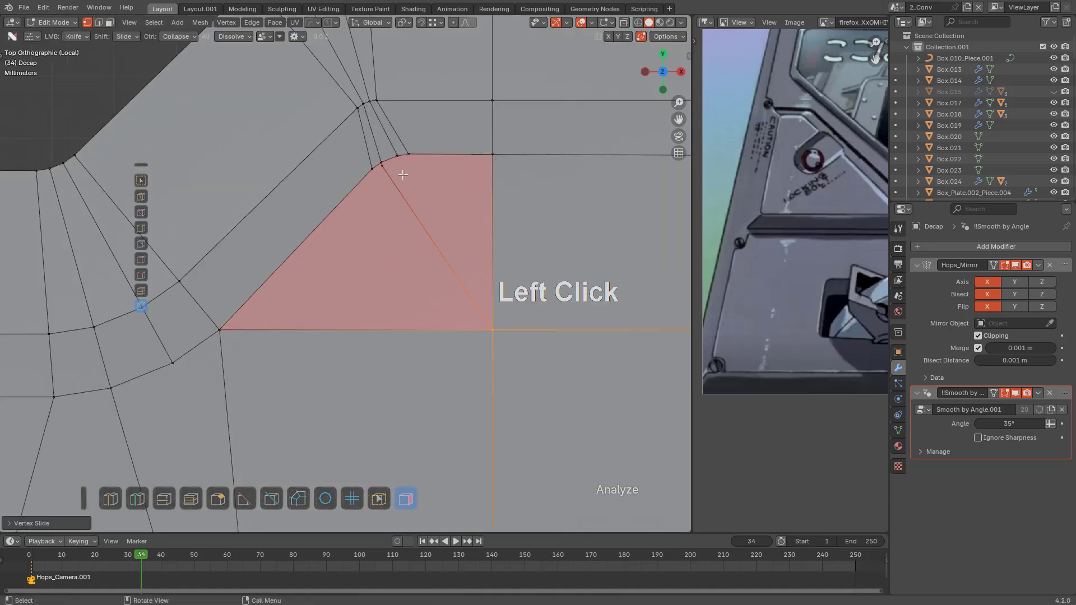
key(a)
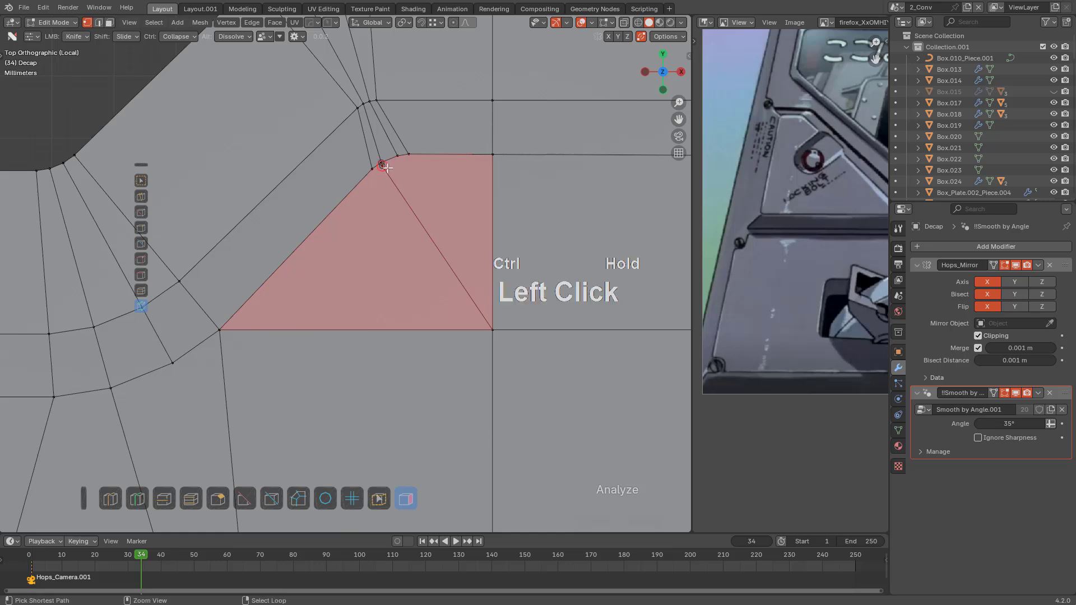
shift+drag(384, 164, 507, 337)
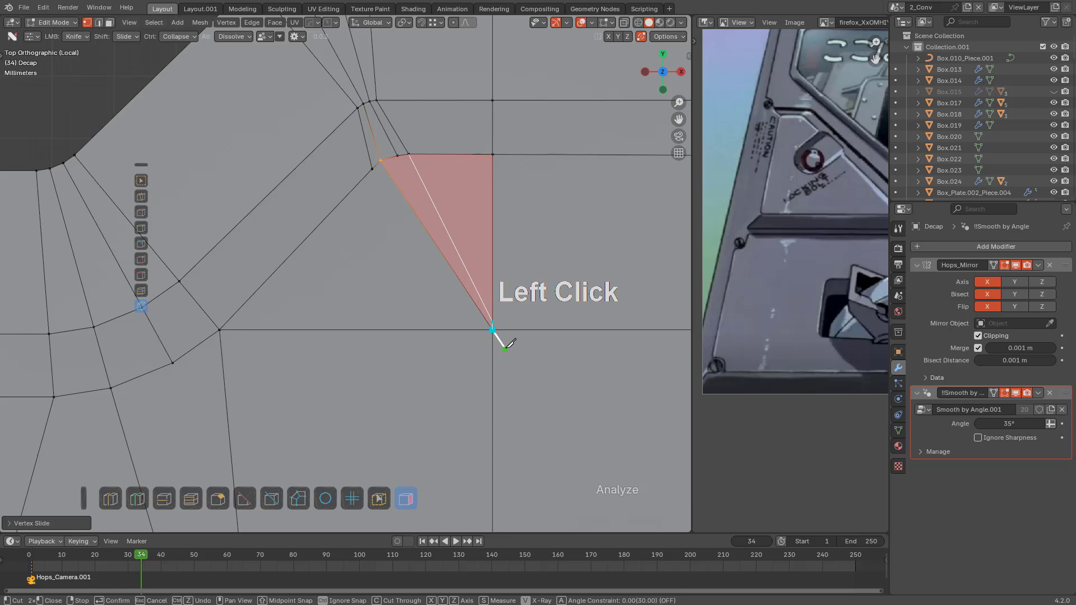
key(space)
scroll(493, 314, down, 3)
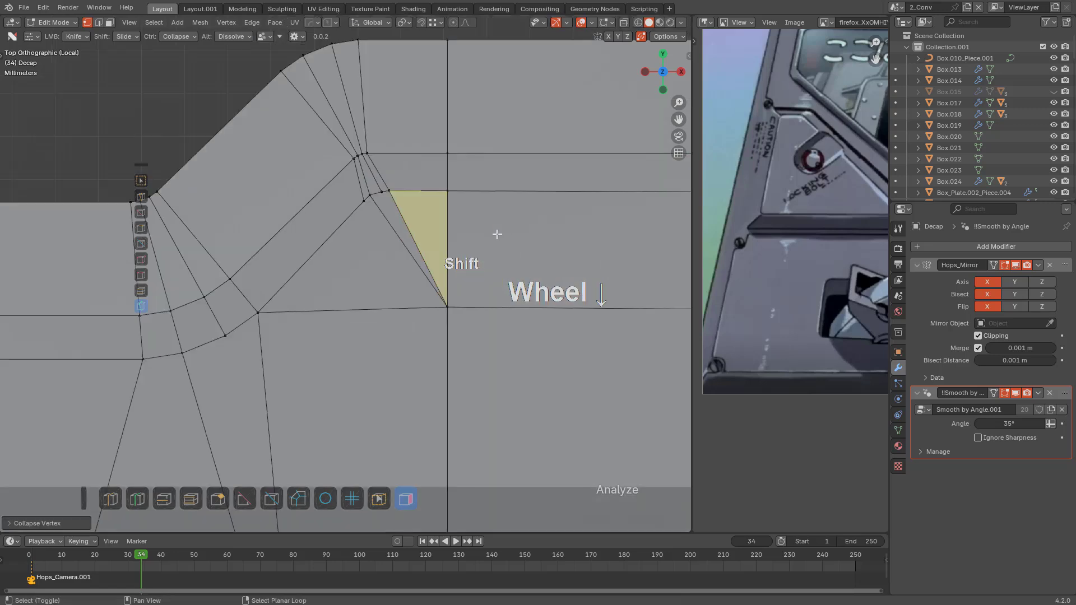
Add a centred loop cut along the strip beside the remaining triangle and slide its end vertex away from the corner
key(ctrl+r)
click(361, 279)
right_click(361, 279)
click(350, 279)
key(shift+v)
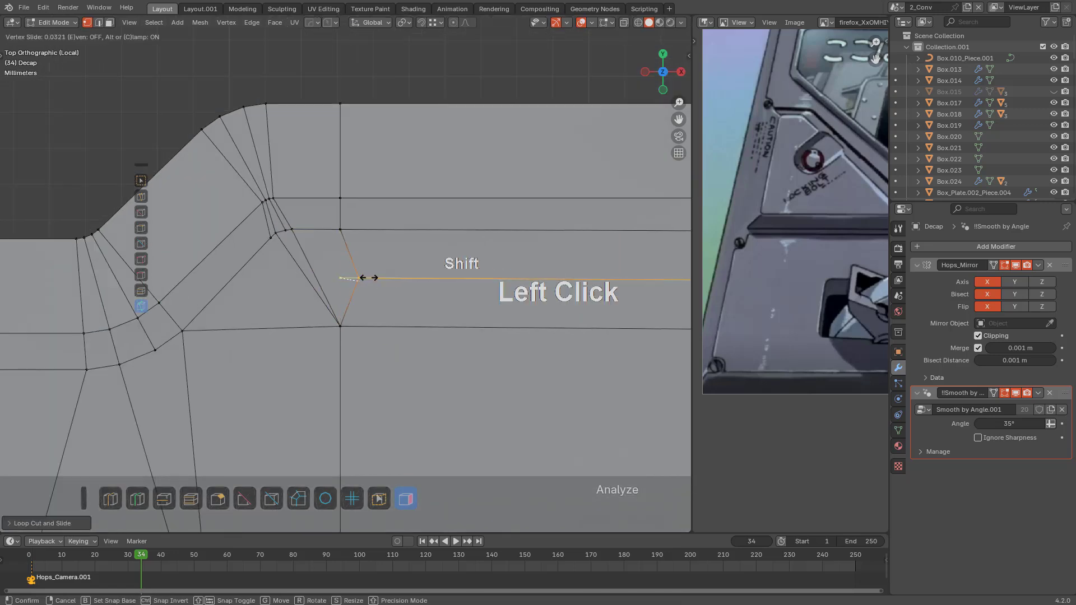
shift+drag(380, 279, 378, 279)
Try a mesh cut across the three lower support legs and undo it
scroll(378, 272, down, 8)
shift+middle_drag(412, 283, 490, 226)
scroll(459, 275, down, 2)
shift+middle_drag(429, 324, 447, 377)
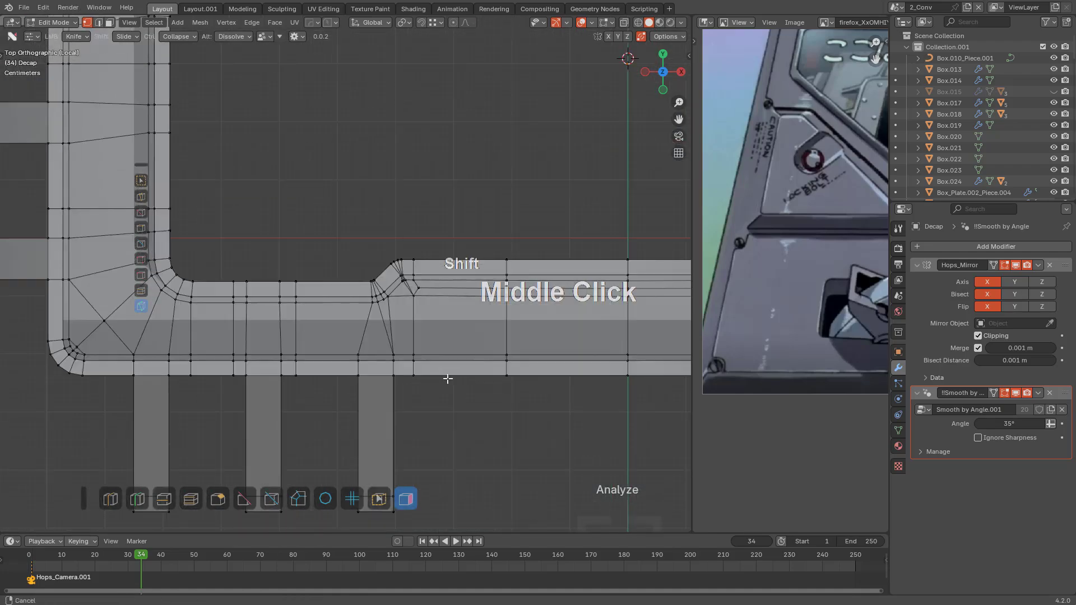
scroll(336, 343, down, 3)
shift+middle_drag(224, 311, 276, 442)
scroll(397, 270, up, 2)
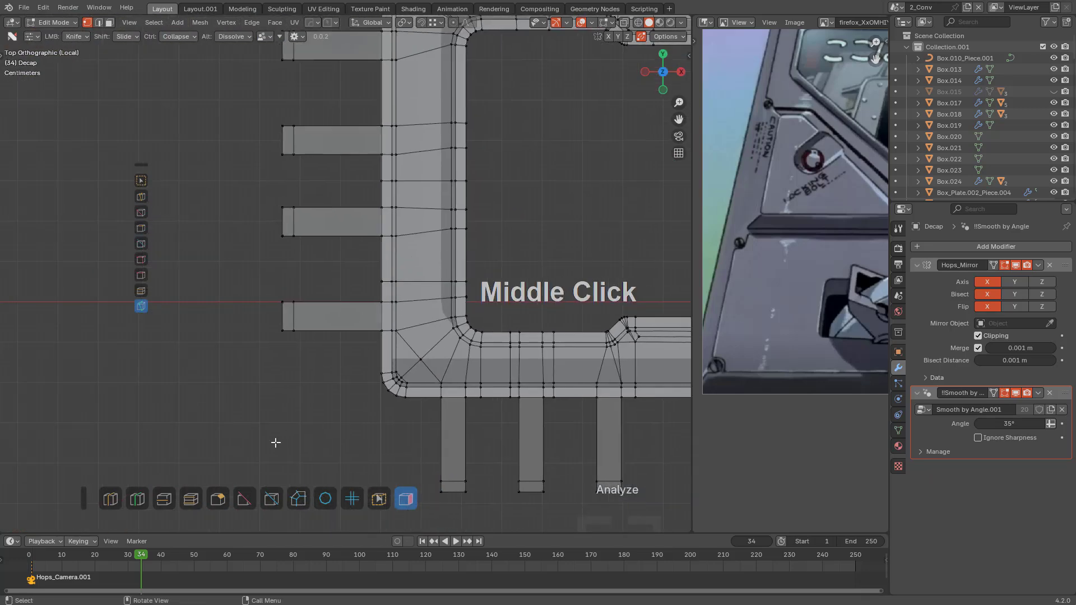
click(269, 503)
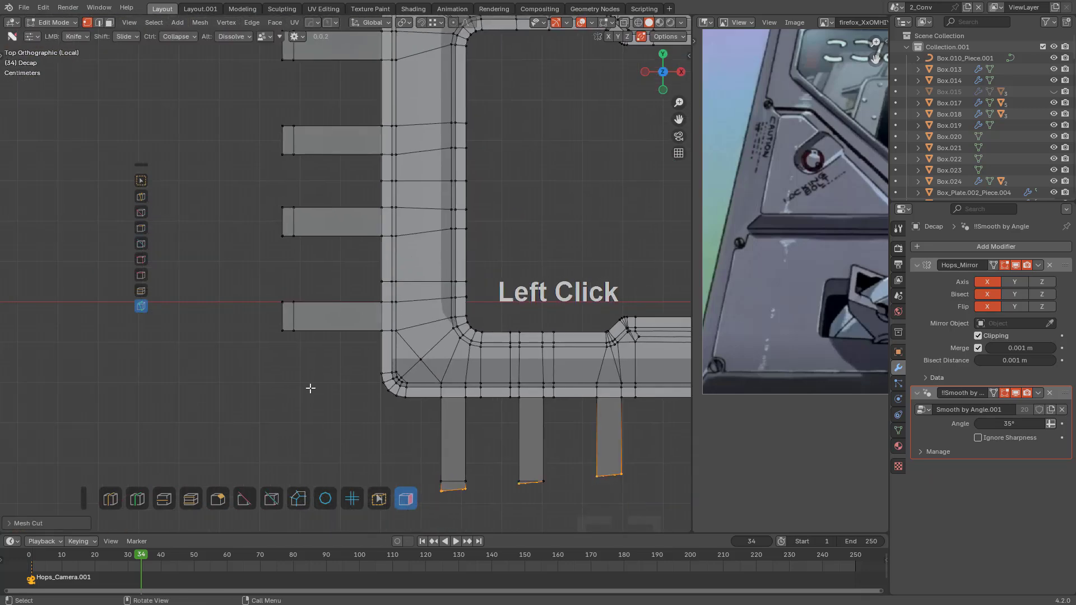
scroll(339, 341, down, 2)
shift+middle_drag(406, 372, 319, 350)
key(ctrl+z)
Cut a vertical projected line through the side support legs just outside the frame's outer wall, with Cut Through enabled
shift+middle_drag(241, 286, 325, 387)
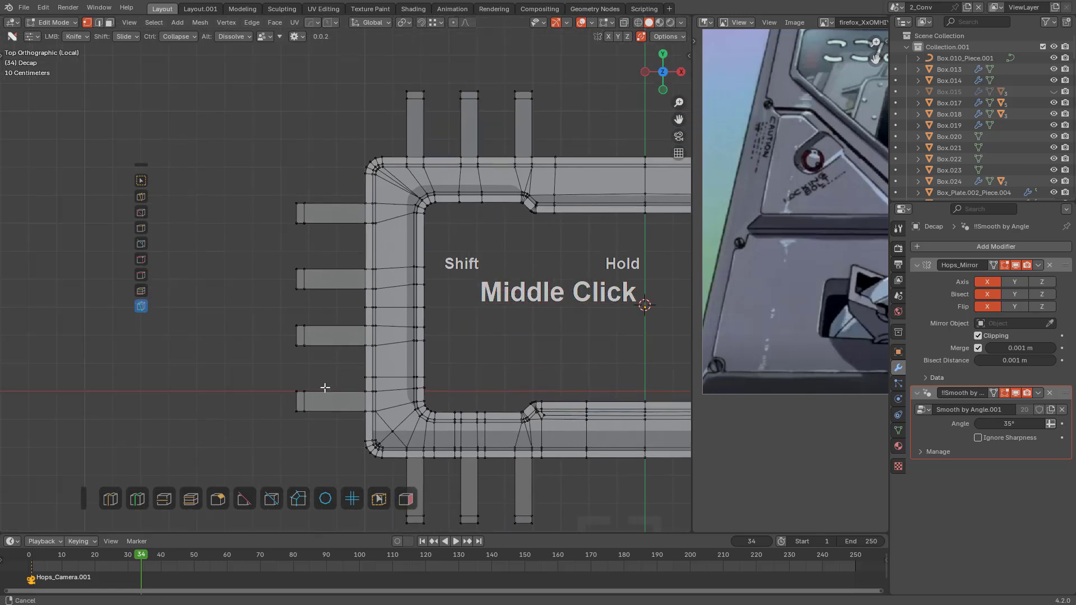
click(275, 499)
drag(293, 466, 231, 457)
click(284, 490)
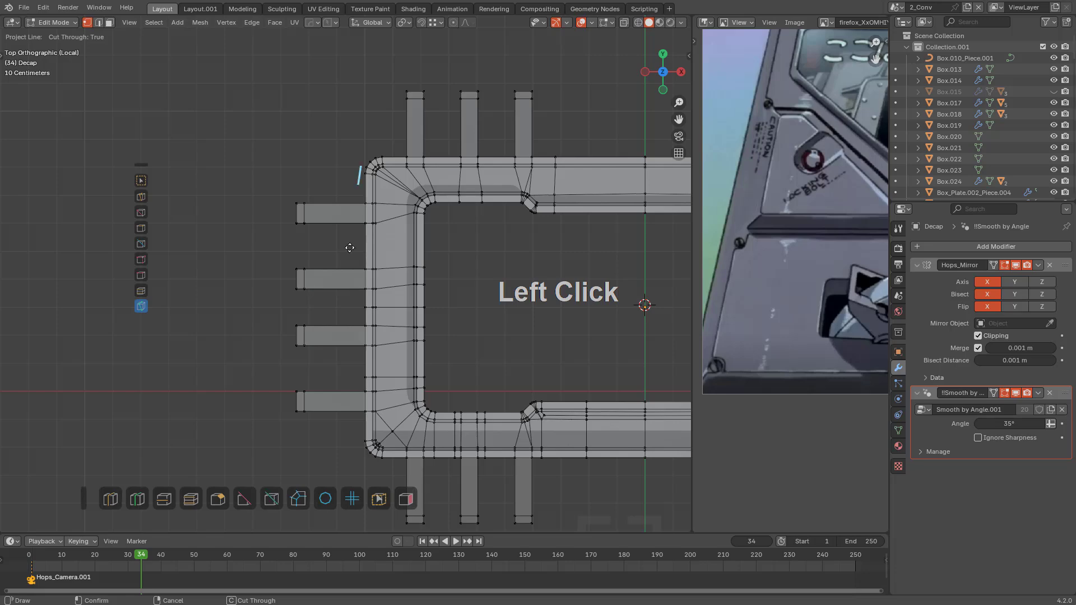
ctrl+drag(350, 449, 351, 450)
Cut horizontal projected lines through the lower and upper support legs just outside the frame, with Cut Through enabled
middle_drag(387, 331, 303, 210)
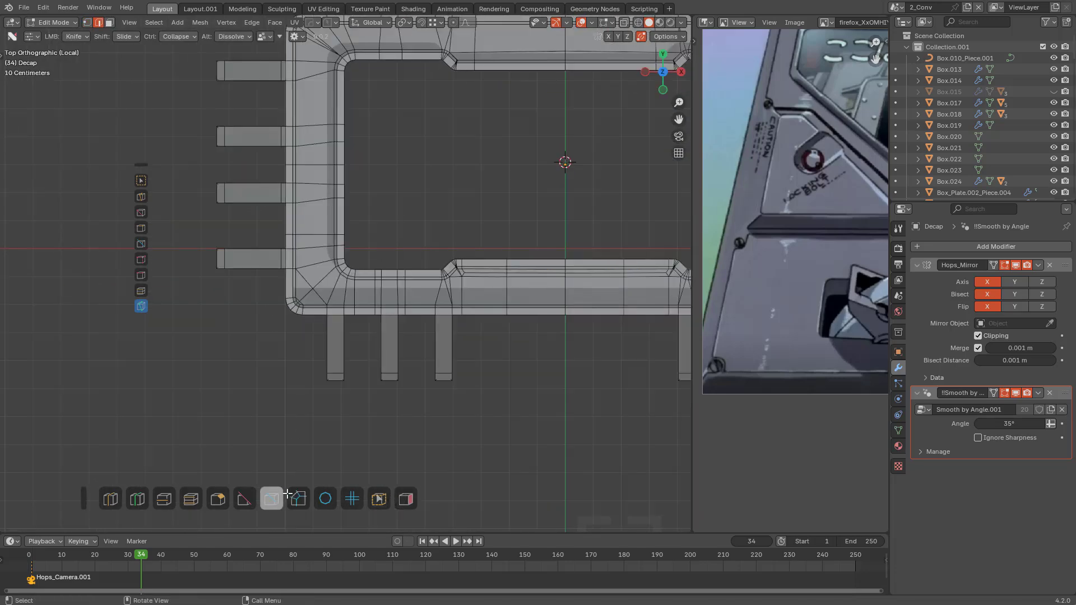
click(282, 490)
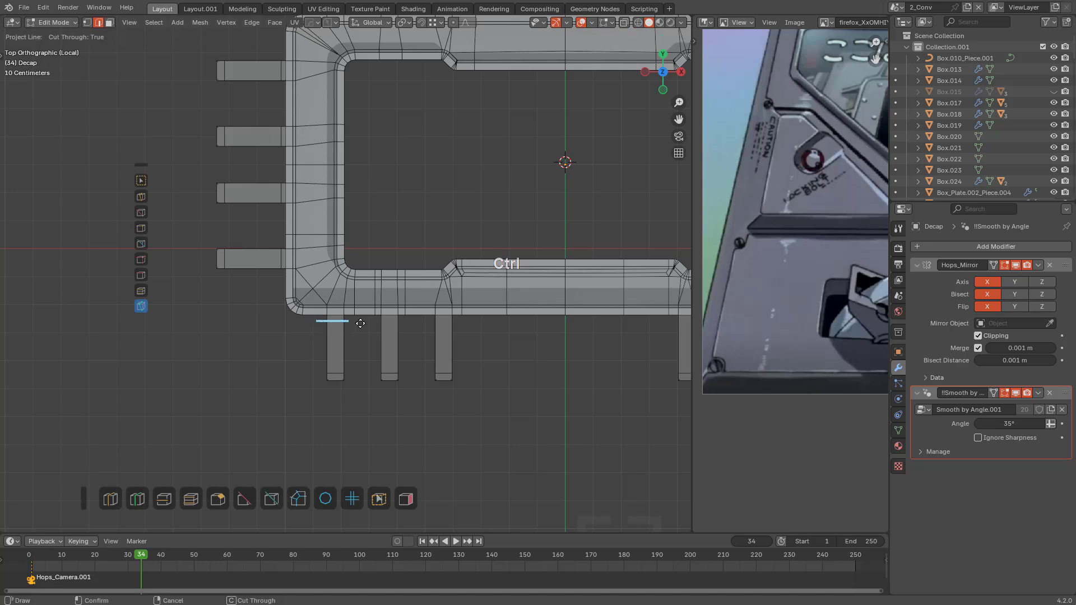
middle_click(483, 327)
scroll(333, 298, up, 3)
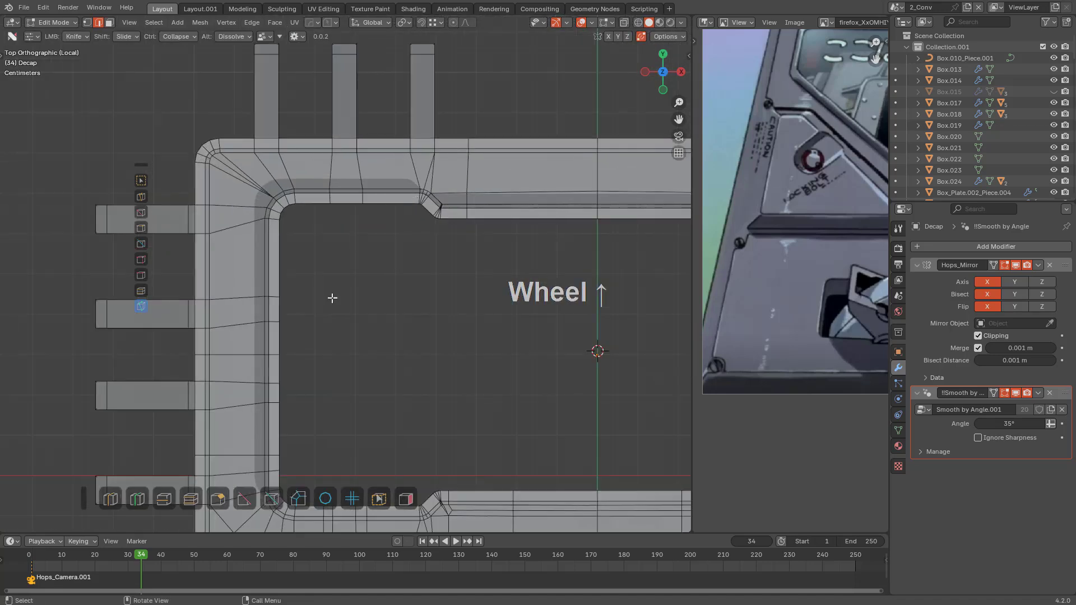
click(306, 506)
click(282, 501)
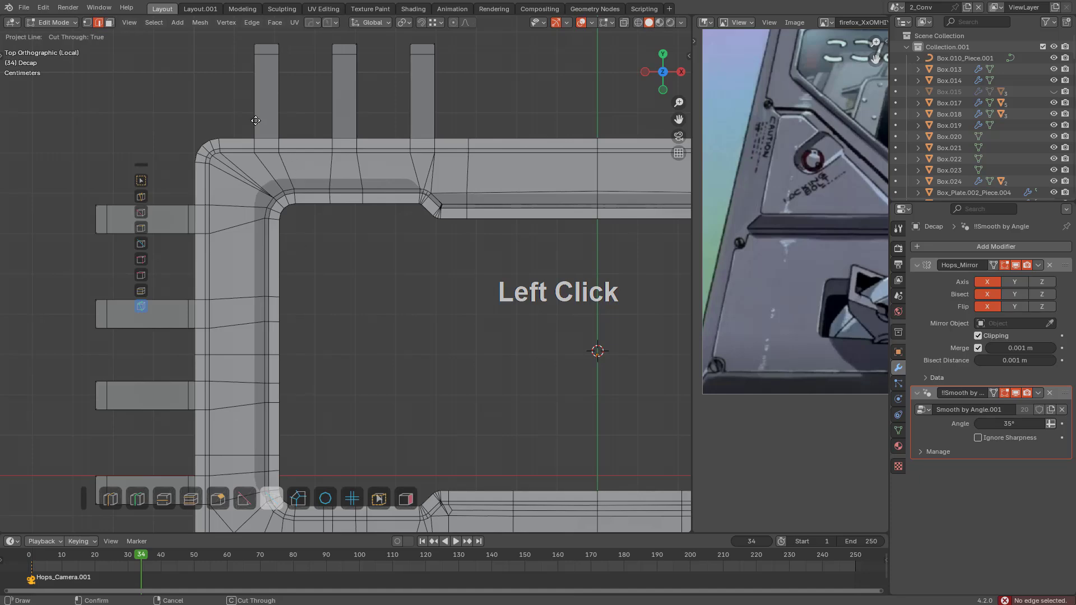
drag(250, 126, 473, 118)
Try a horizontal mesh cut through the frame and support legs in front view
mouse_move(474, 118)
middle_down()
mouse_move(457, 320)
mouse_move(503, 308)
mouse_move(410, 301)
mouse_move(413, 314)
mouse_move(402, 311)
mouse_move(277, 435)
middle_up()
scroll(504, 308, up, 2)
click(401, 493)
shift+scroll(372, 288, down, 2)
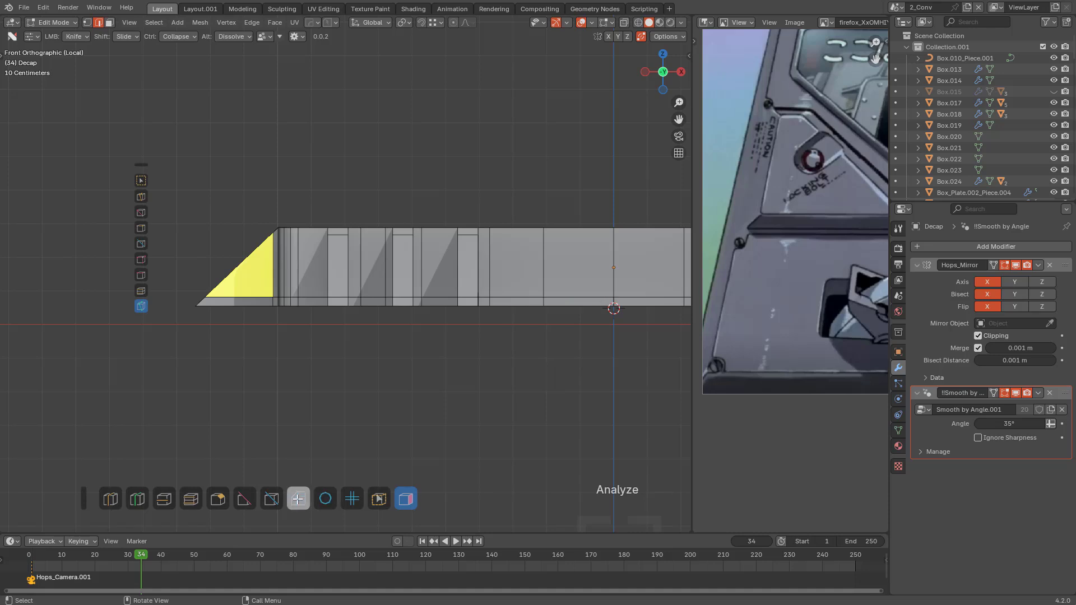
click(244, 499)
ctrl+drag(187, 264, 475, 274)
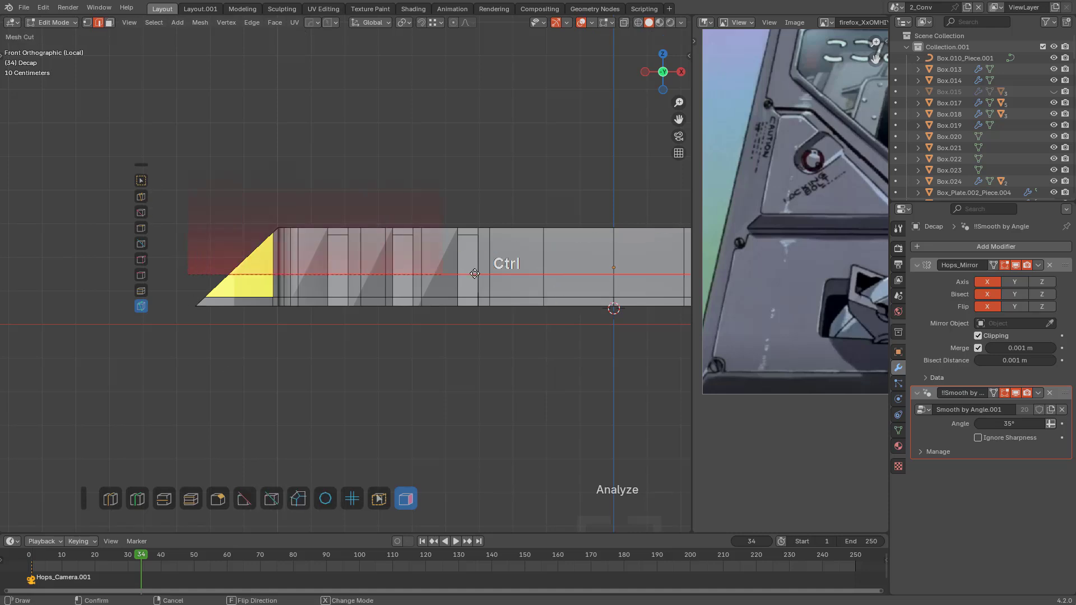
ctrl+drag(678, 282, 678, 282)
In front view, cut a horizontal projected line through the whole frame at about mid-height, with Cut Through enabled
click(279, 492)
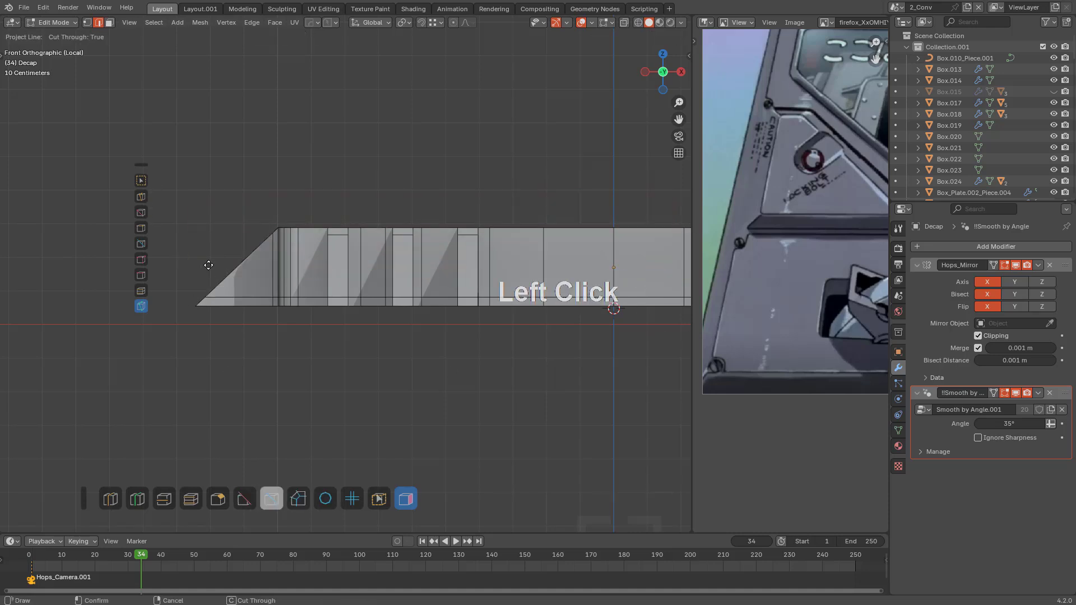
ctrl+drag(187, 261, 459, 264)
click(89, 243)
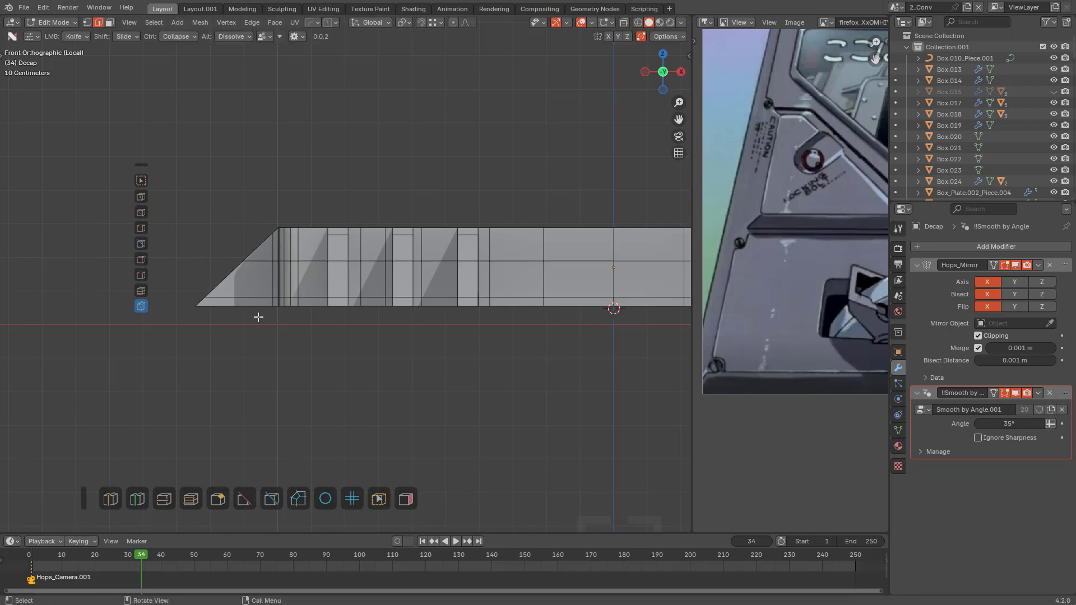
Turn on mesh analysis and add a loop cut near the top edge of the wall beside the corner support leg
middle_drag(258, 317, 400, 297)
scroll(358, 348, up, 2)
scroll(369, 453, up, 2)
click(409, 492)
scroll(406, 320, up, 1)
scroll(406, 319, down, 1)
scroll(448, 351, up, 3)
scroll(433, 264, up, 2)
key(ctrl+r)
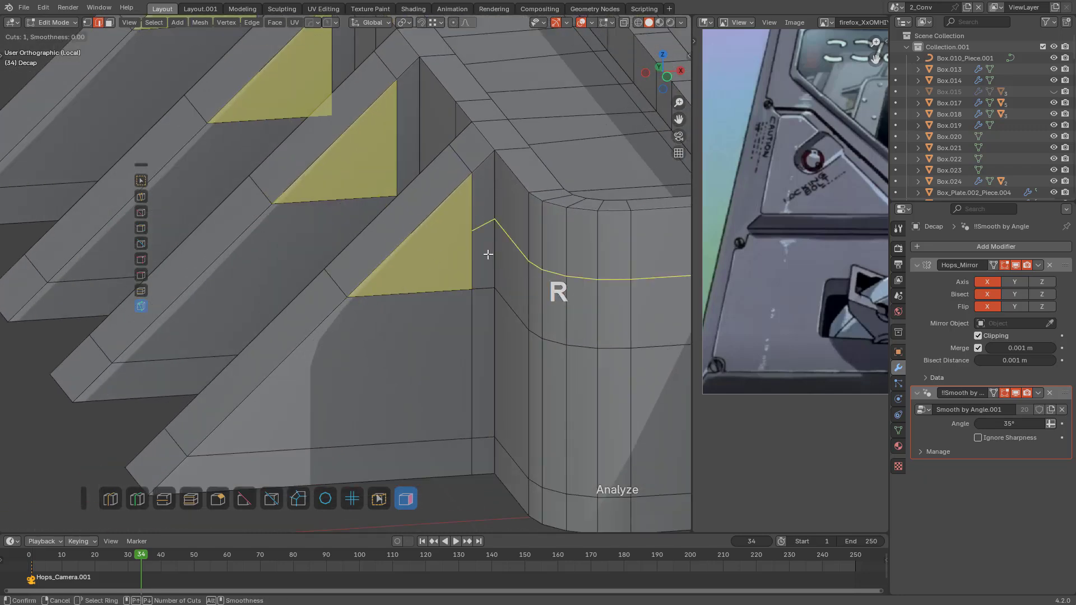
click(492, 247)
click(494, 207)
Add loop cuts just below the top edge of the wall in the next two gaps between the side support legs
middle_drag(478, 211, 480, 234)
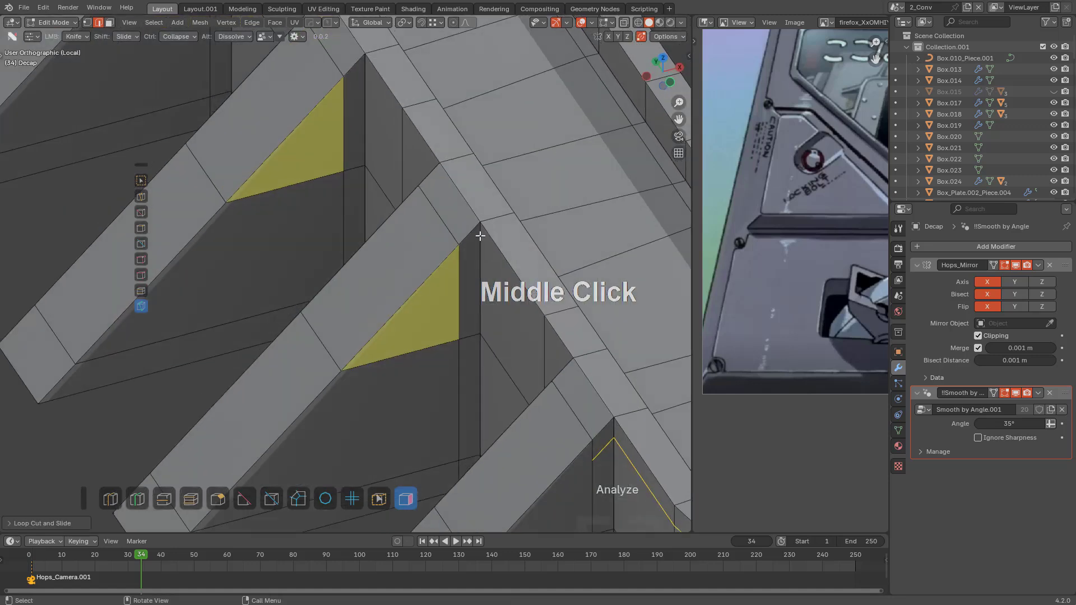
key(ctrl+r)
click(471, 286)
key(e)
click(466, 255)
key(ctrl+r)
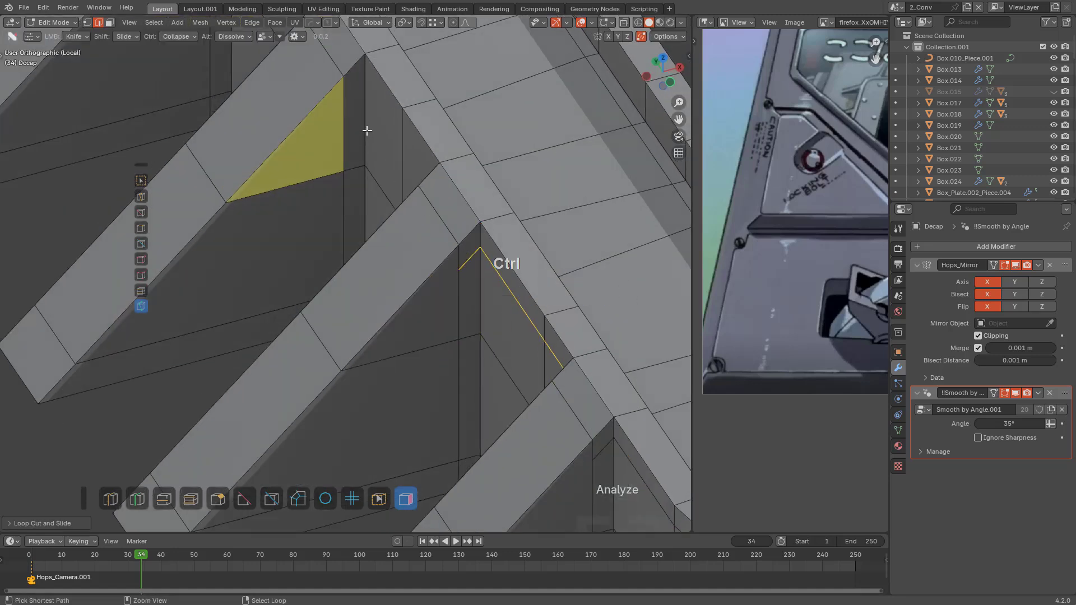
click(364, 121)
key(e)
key(r)
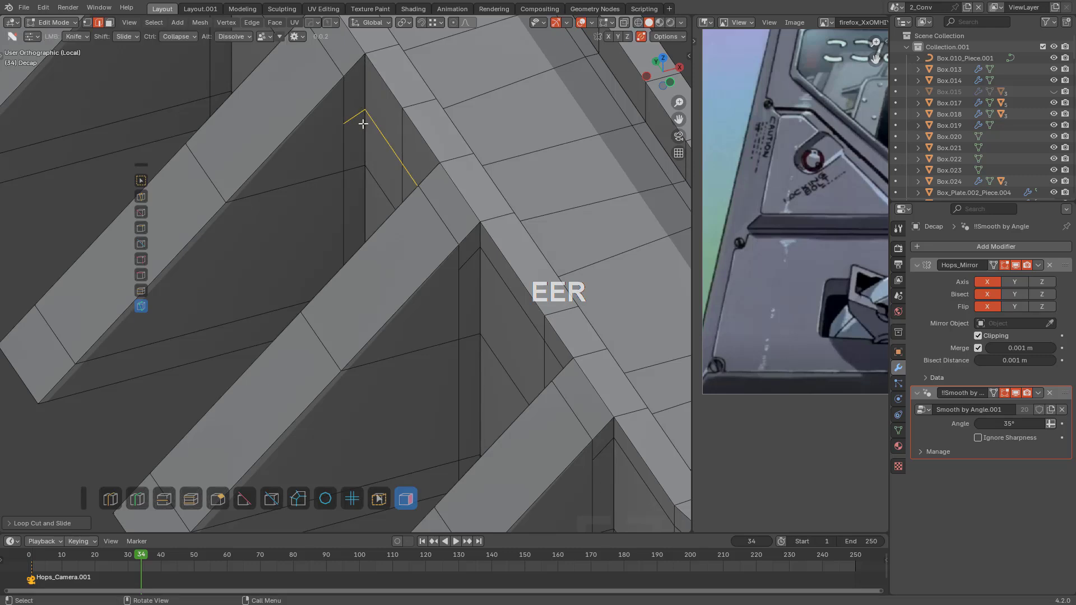
key(g)
key(g)
click(361, 102)
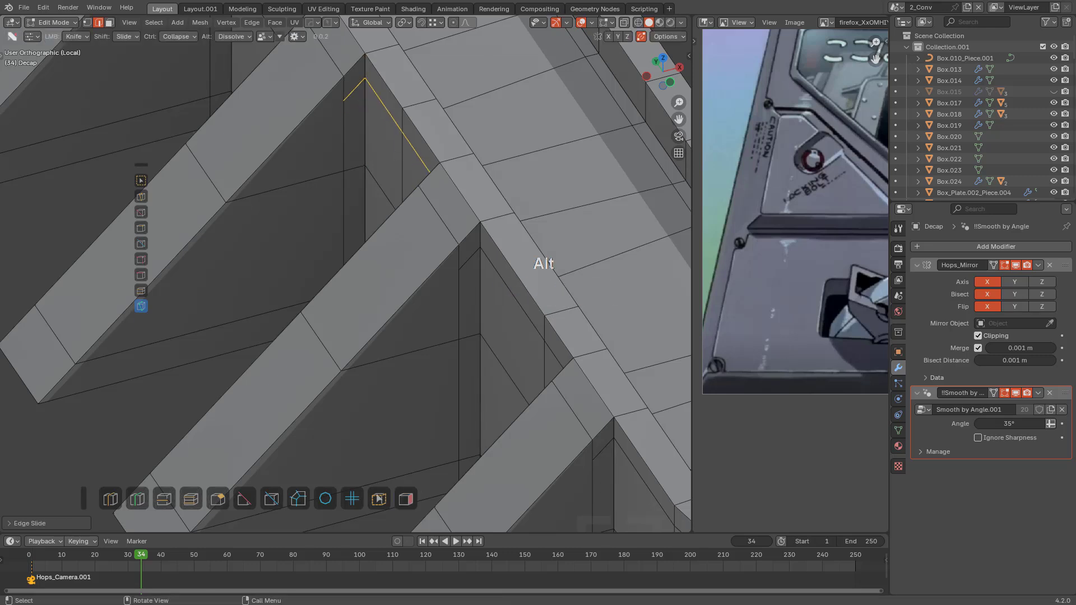
Add a loop cut just below the wall's top edge in the following gap along the side legs
shift+middle_drag(361, 102, 277, 175)
key(ctrl+r)
click(276, 175)
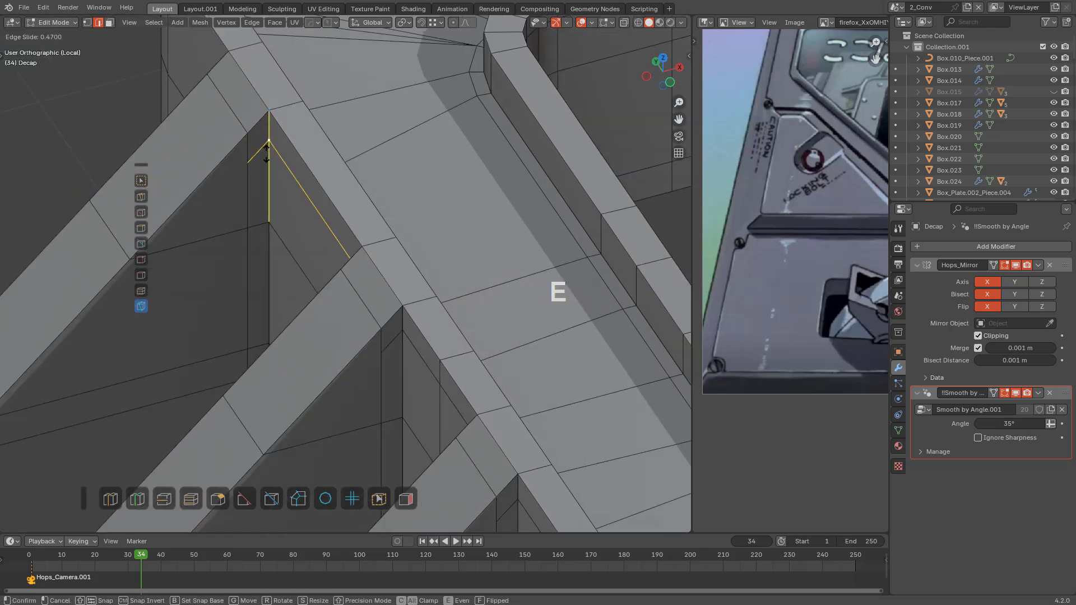
click(268, 142)
key(alt+a)
Add a loop cut around the rounded outer corner wall and slide it up close to the top edge
key(KP_1)
middle_drag(348, 276, 314, 300)
scroll(369, 268, up, 3)
key(ctrl+r)
click(305, 297)
click(298, 268)
key(alt+a)
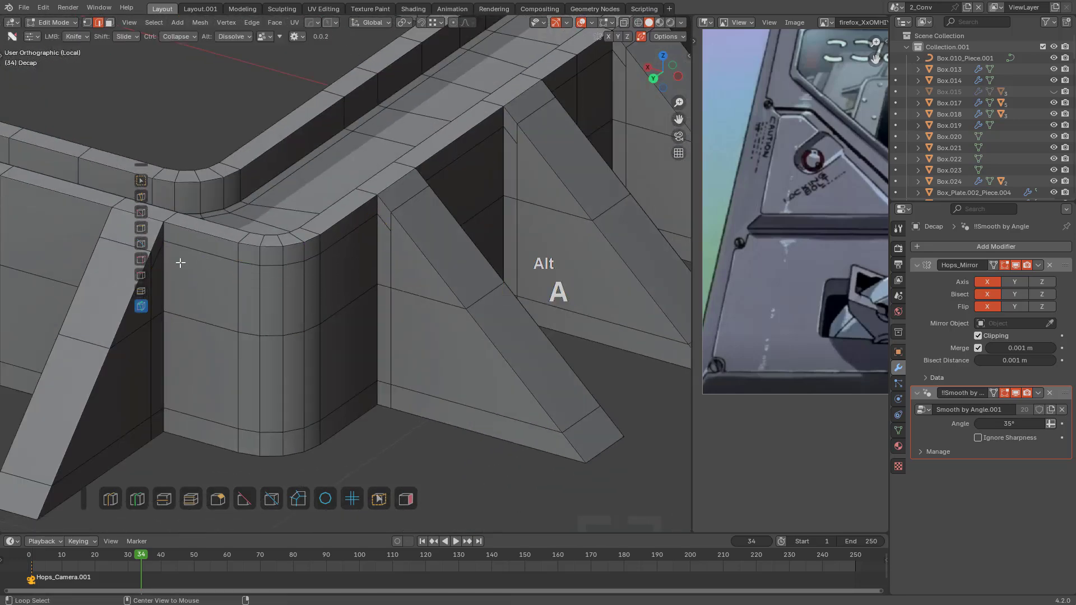
Add loop cuts to the remaining walls past the corner, including the long wall section, and slide them toward the top edge
middle_drag(180, 259, 377, 204)
key(ctrl+r)
click(244, 213)
click(247, 198)
key(alt+a)
key(ctrl+r)
click(252, 203)
click(254, 193)
key(ctrl+r)
click(364, 255)
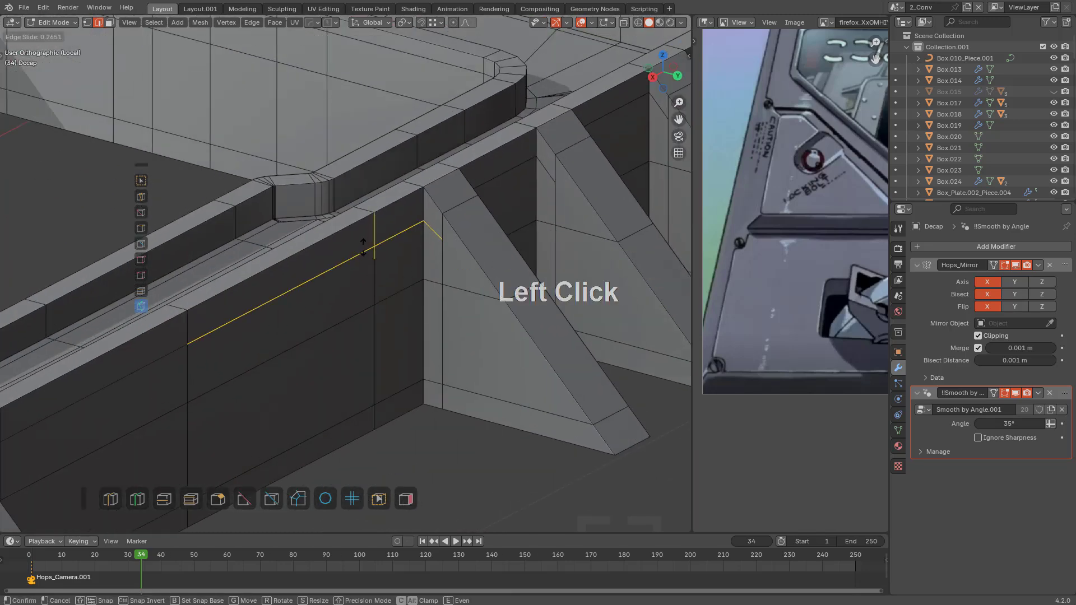
click(354, 236)
key(alt+a)
In front view, knife a diagonal line with Cut Through along the support legs' slope, starting at the vertical cut near the wall
middle_drag(435, 257, 401, 241)
scroll(427, 200, up, 4)
scroll(465, 180, up, 2)
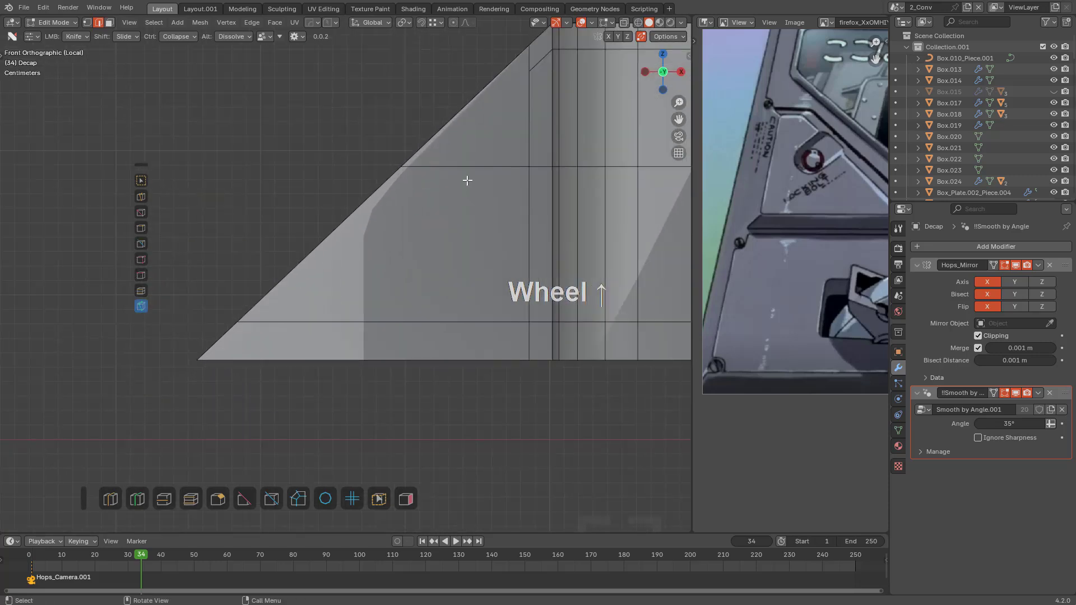
scroll(465, 174, down, 2)
key(k)
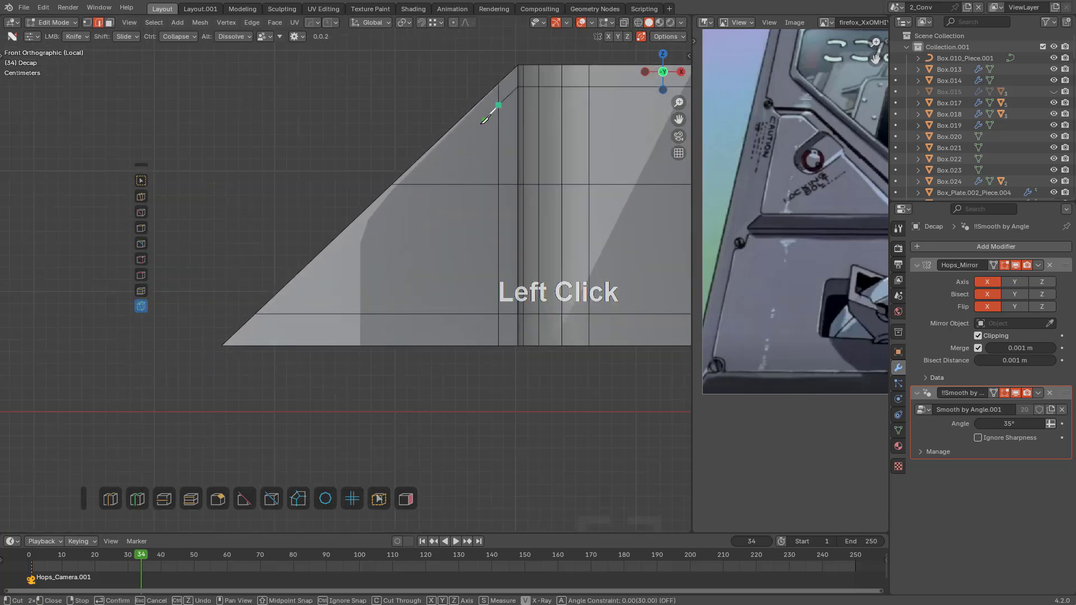
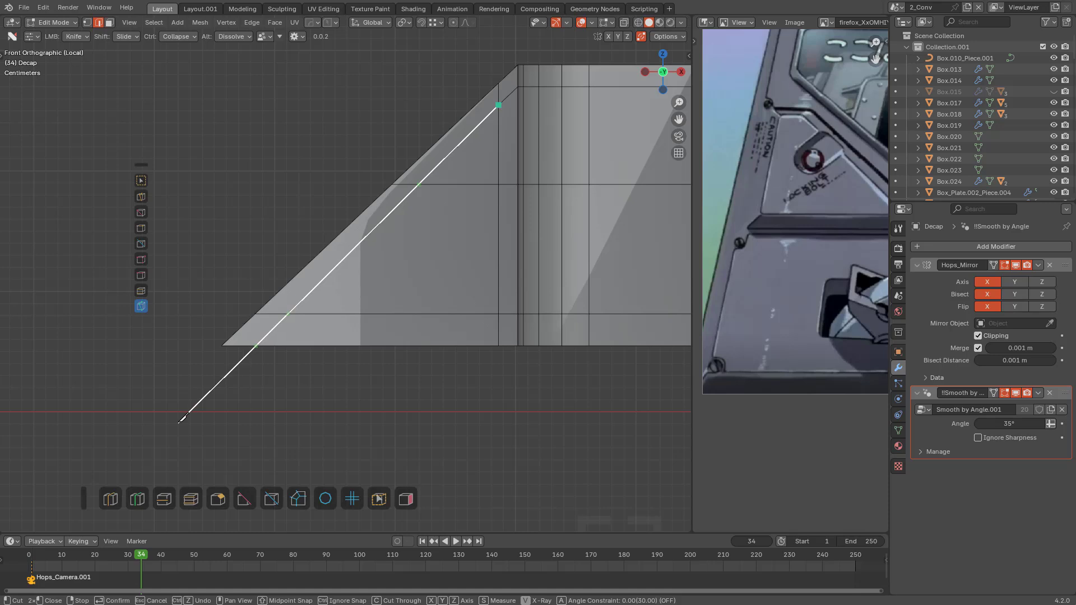
click(180, 420)
key(alt)
In left view, knife a diagonal line along the slope of the support legs at one end of the frame
scroll(269, 314, down, 2)
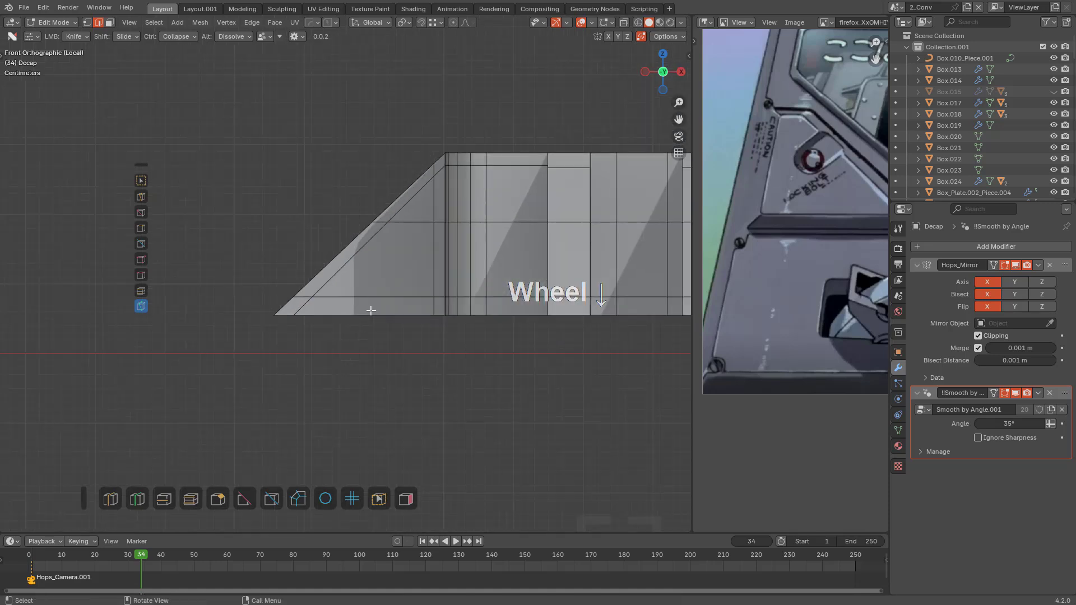
middle_drag(241, 336, 338, 257)
scroll(298, 228, up, 2)
key(k)
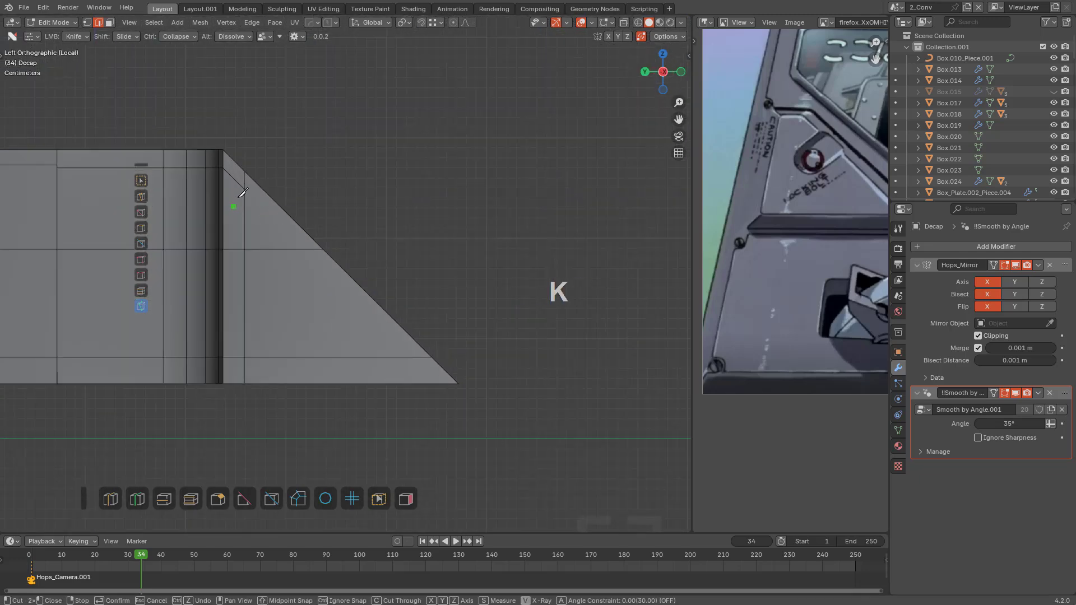
click(458, 396)
key(space)
Knife a matching diagonal line with Cut Through along the slope of the support legs at the frame's other end
middle_drag(420, 372, 397, 280)
scroll(570, 198, up, 3)
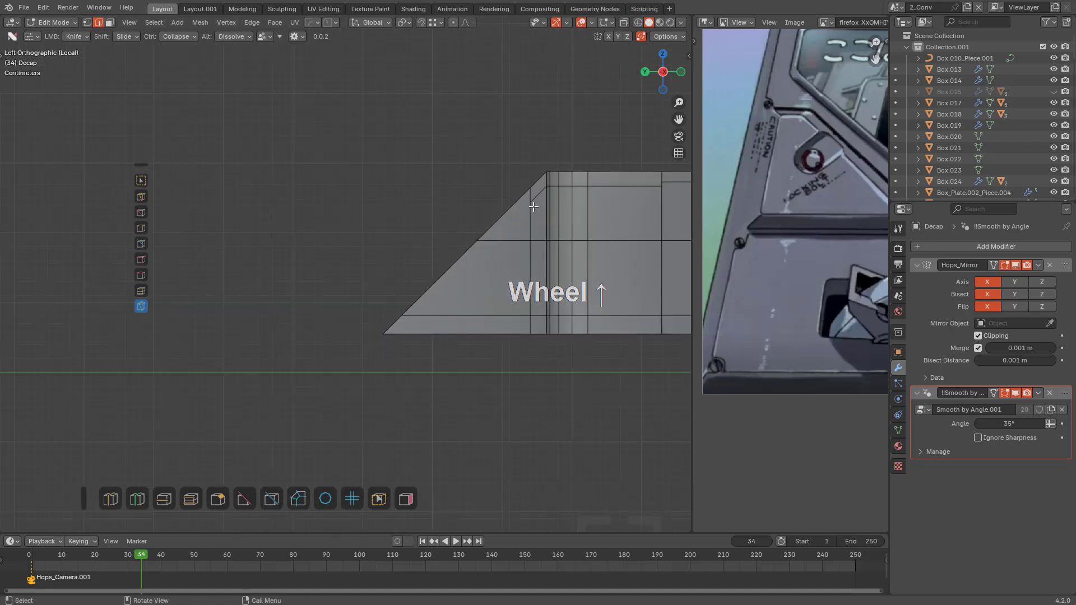
key(k)
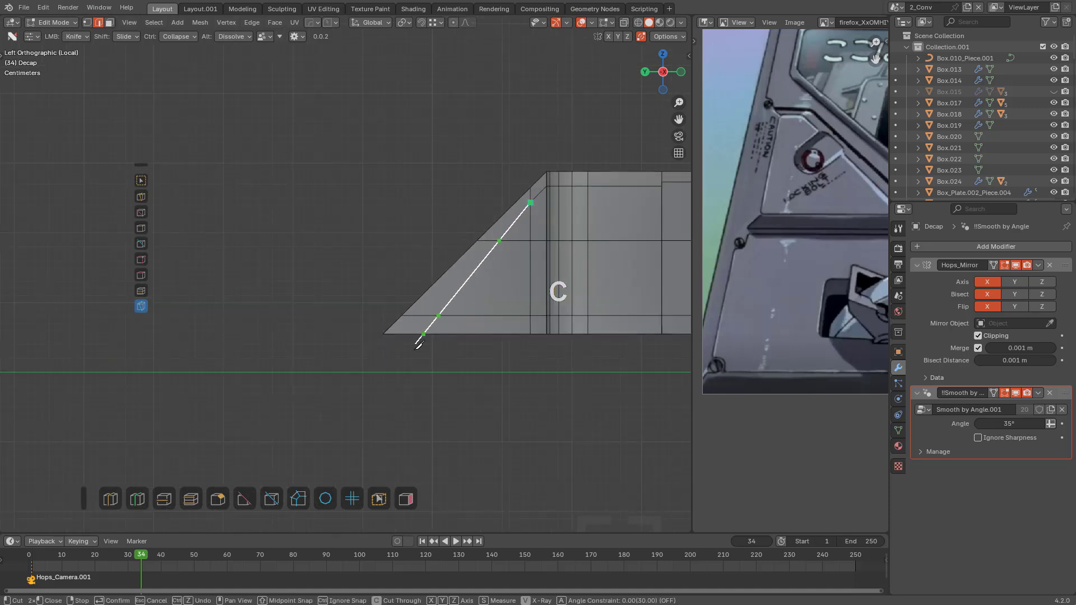
key(space)
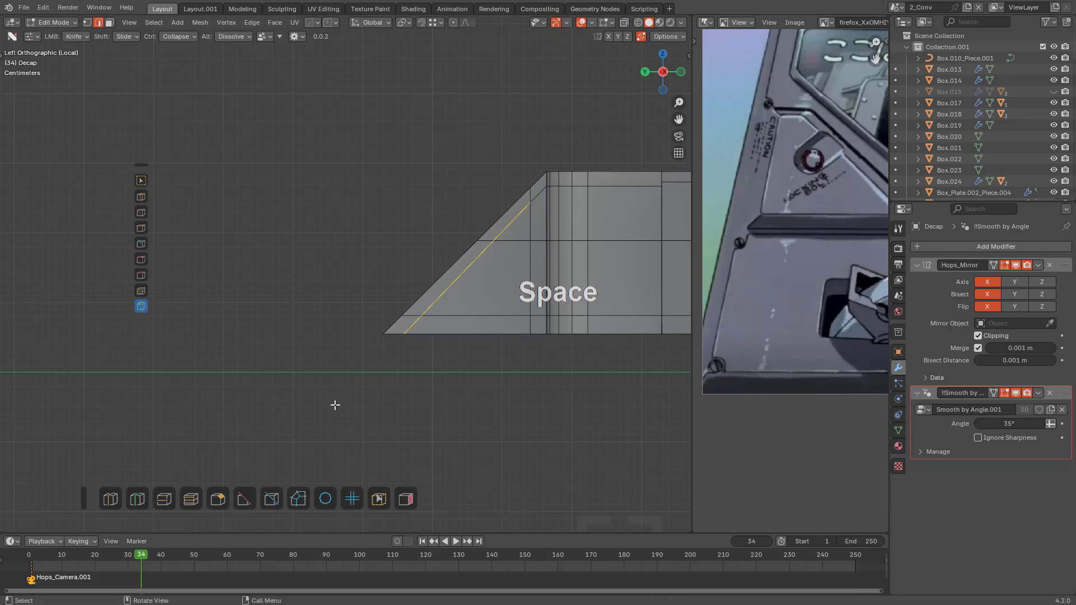
shift+middle_drag(334, 404, 488, 323)
scroll(624, 312, down, 2)
middle_drag(624, 312, 394, 377)
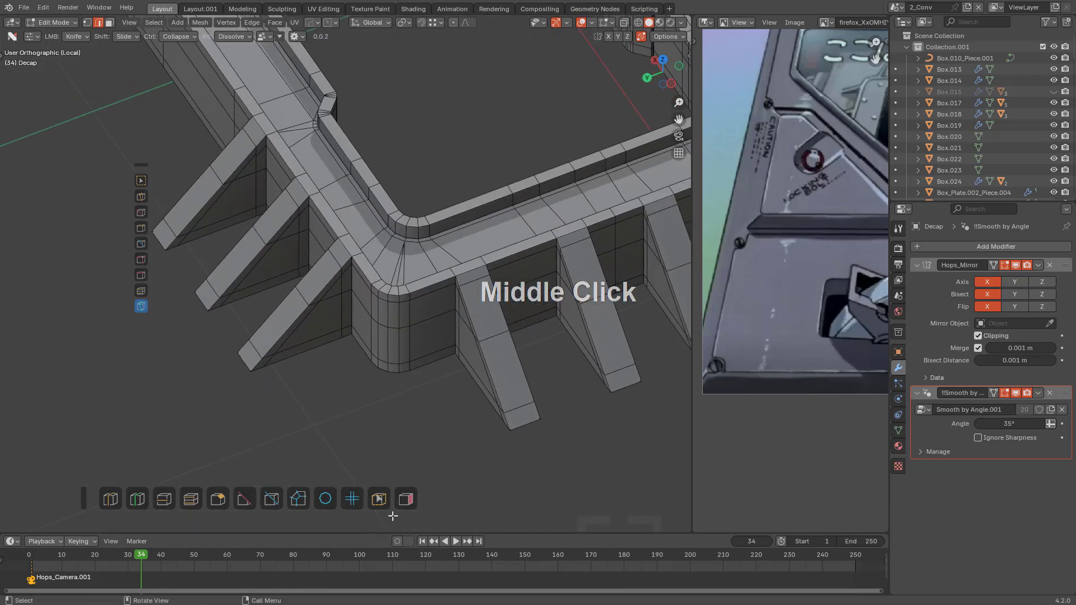
Collapse the extra vertices where the diagonal and vertical cuts meet on the first side support legs
middle_drag(386, 413, 368, 375)
shift+middle_drag(321, 266, 346, 322)
scroll(346, 322, up, 6)
shift+middle_drag(297, 212, 360, 328)
scroll(364, 306, up, 3)
ctrl+drag(364, 289, 356, 292)
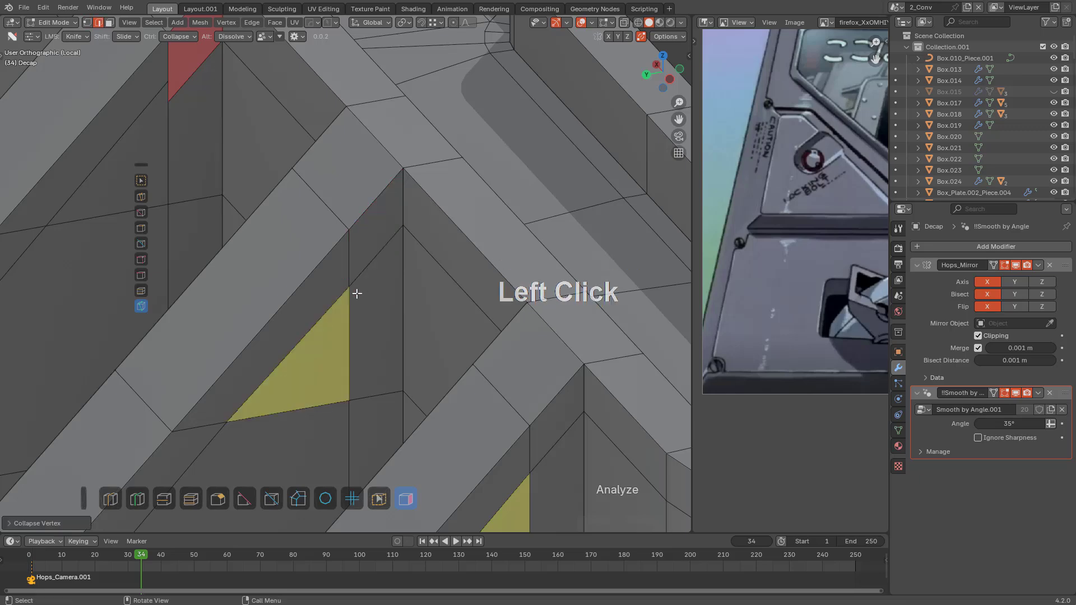
shift+middle_drag(250, 154, 252, 181)
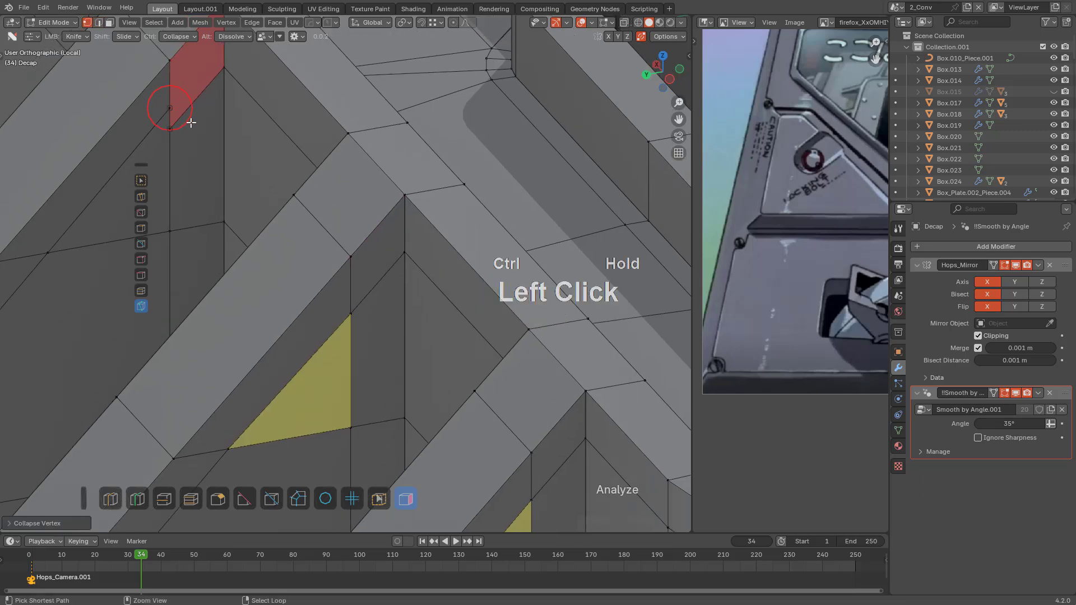
key(2)
shift+middle_drag(191, 123, 324, 281)
scroll(324, 281, up, 3)
ctrl+click(311, 291)
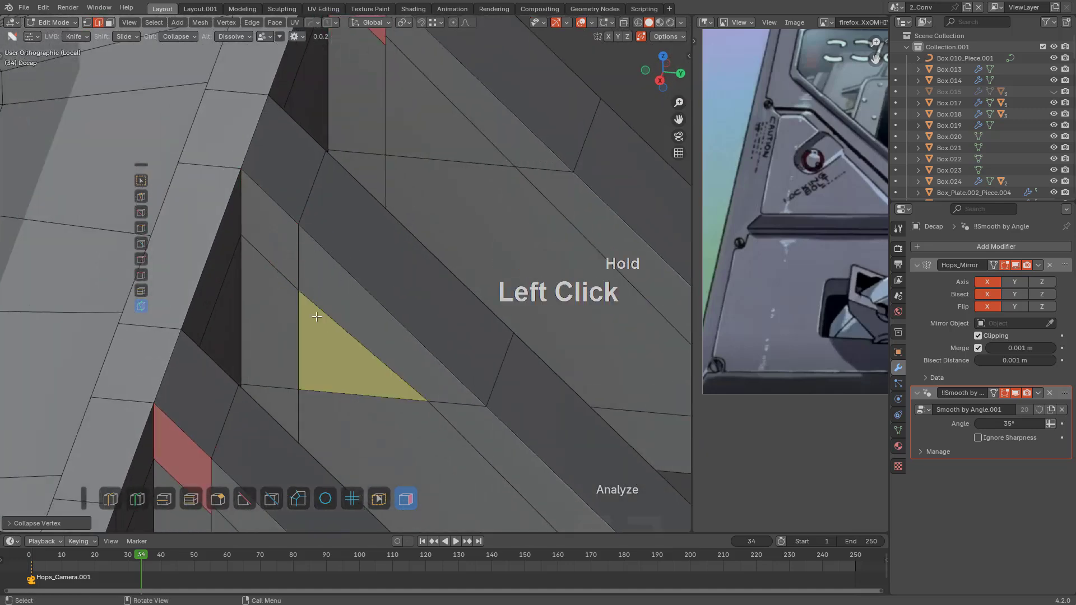
Collapse the extra diagonal-cut vertices on the opposite faces of the side support legs
scroll(275, 381, down, 1)
ctrl+click(280, 370)
shift+middle_drag(442, 282, 302, 252)
ctrl+click(361, 134)
shift+middle_drag(302, 253, 391, 247)
scroll(412, 280, up, 2)
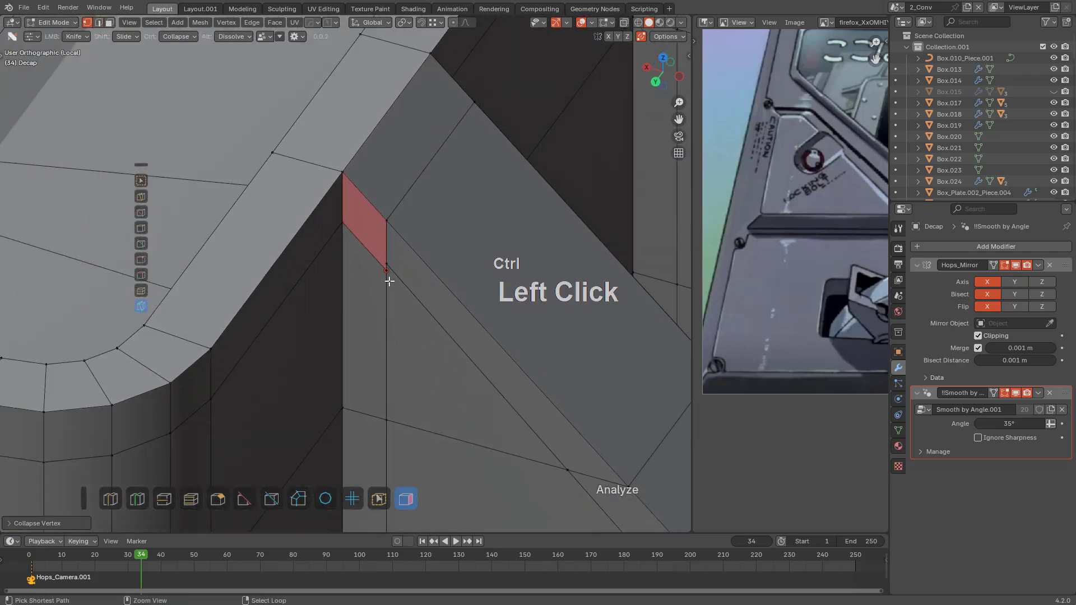
Collapse the extra vertices at the diagonal cut's upper end on the support legs near the rounded corner
middle_drag(405, 297, 254, 250)
ctrl+click(278, 255)
scroll(489, 259, up, 2)
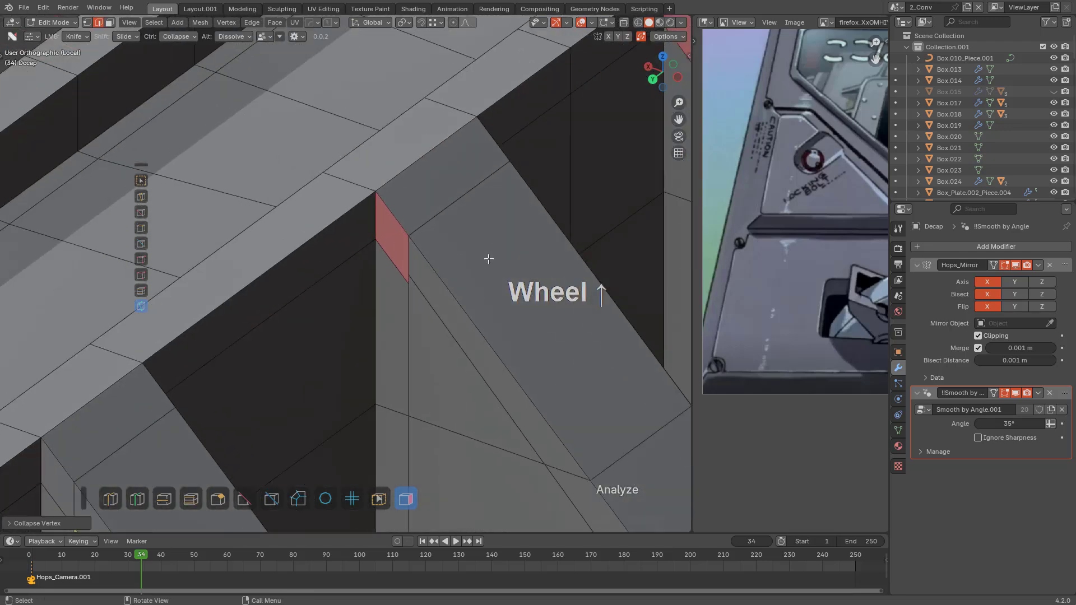
scroll(489, 259, up, 3)
ctrl+drag(483, 293, 481, 294)
scroll(480, 293, down, 2)
Collapse the extra cut vertices on both faces of the next support legs along the frame
middle_drag(481, 293, 498, 263)
shift+middle_drag(499, 263, 291, 263)
ctrl+click(447, 439)
scroll(283, 340, down, 3)
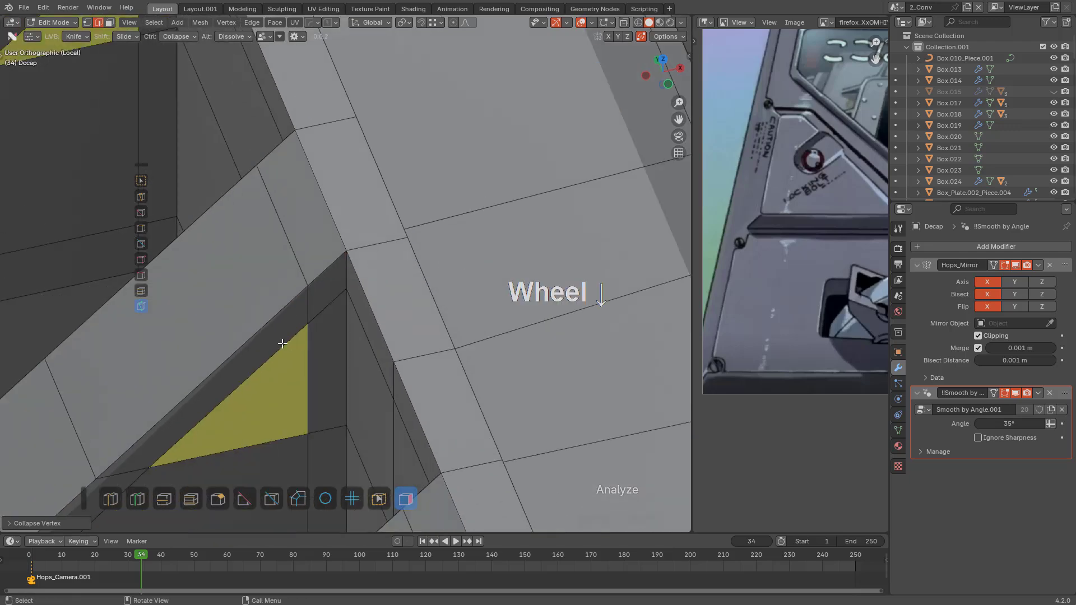
mouse_move(281, 341)
middle_down()
mouse_move(538, 329)
mouse_move(286, 329)
middle_up()
middle_drag(286, 329, 364, 291)
scroll(319, 201, up, 4)
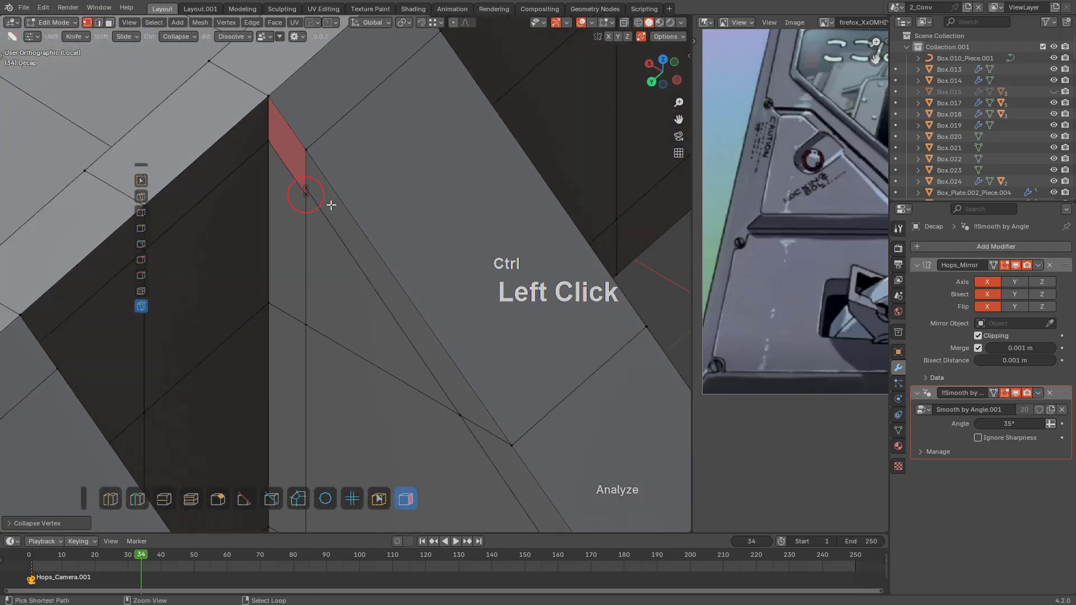
ctrl+click(331, 205)
scroll(332, 205, down, 3)
shift+middle_drag(331, 205, 436, 363)
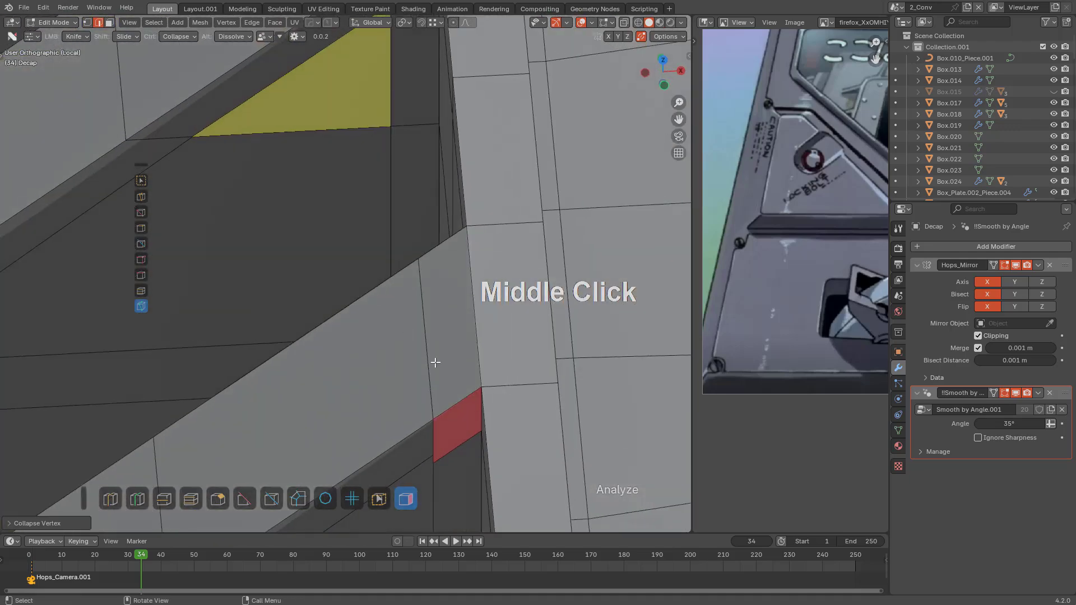
ctrl+click(461, 467)
Collapse the remaining extra vertex at the diagonal cut's upper end on the last support leg
scroll(461, 468, down, 2)
shift+middle_drag(461, 467, 191, 319)
shift+middle_drag(191, 319, 325, 359)
scroll(326, 359, up, 5)
ctrl+drag(282, 385, 287, 384)
middle_drag(287, 384, 368, 252)
Add a loop cut near the top edge of the wall between the two end support legs
scroll(216, 209, down, 3)
scroll(303, 257, up, 2)
key(ctrl+r)
click(367, 252)
key(alt+a)
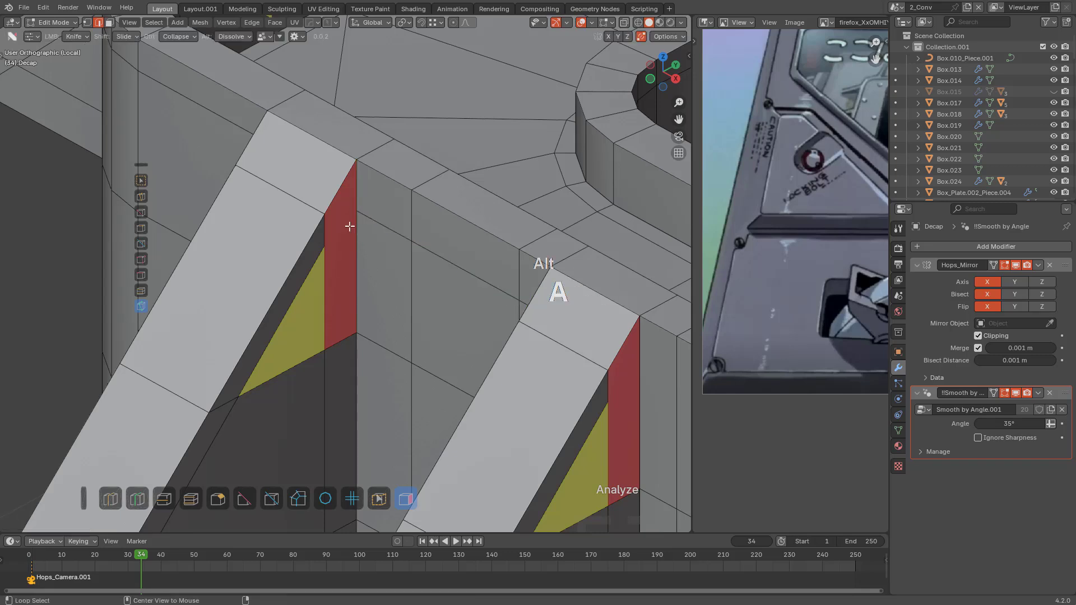
Connect the diagonal cut's upper vertex on the support leg to the wall's upper loop vertex, and recheck the mesh analysis
click(357, 209)
key(Return)
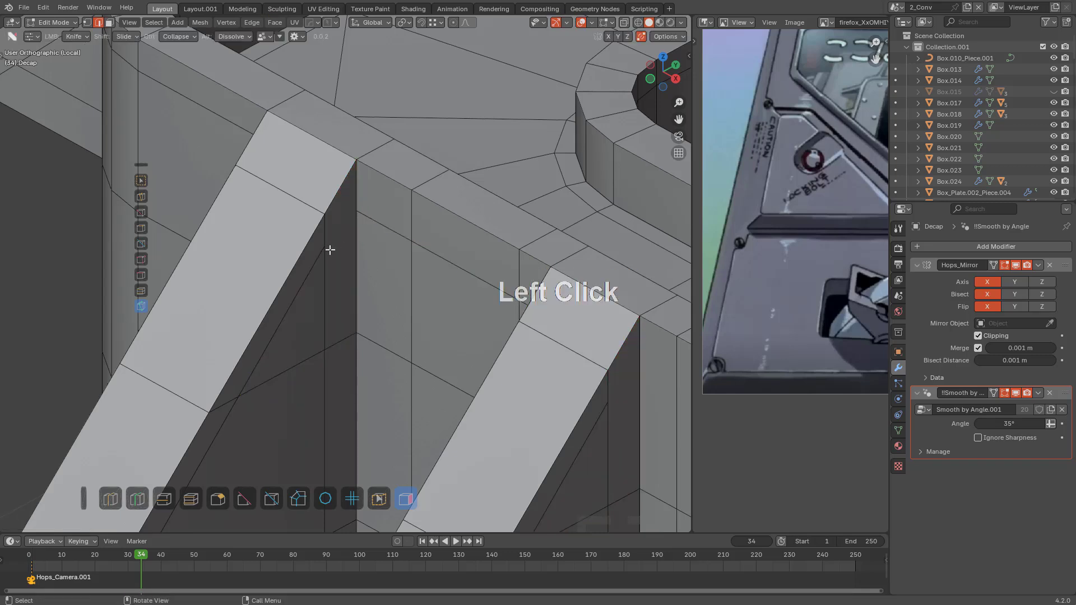
key(1)
shift+click(356, 208)
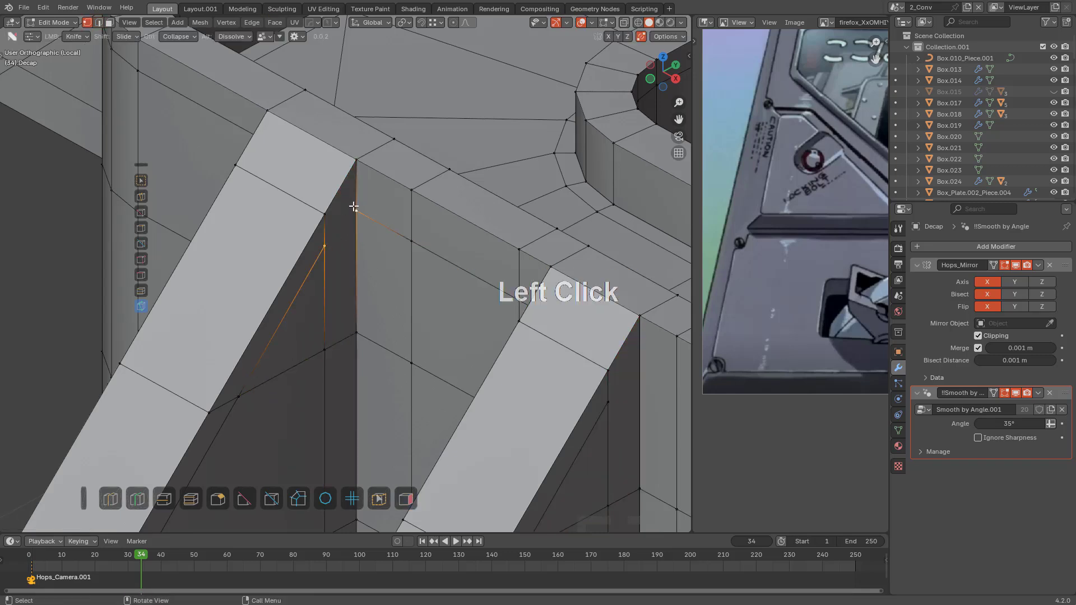
key(a)
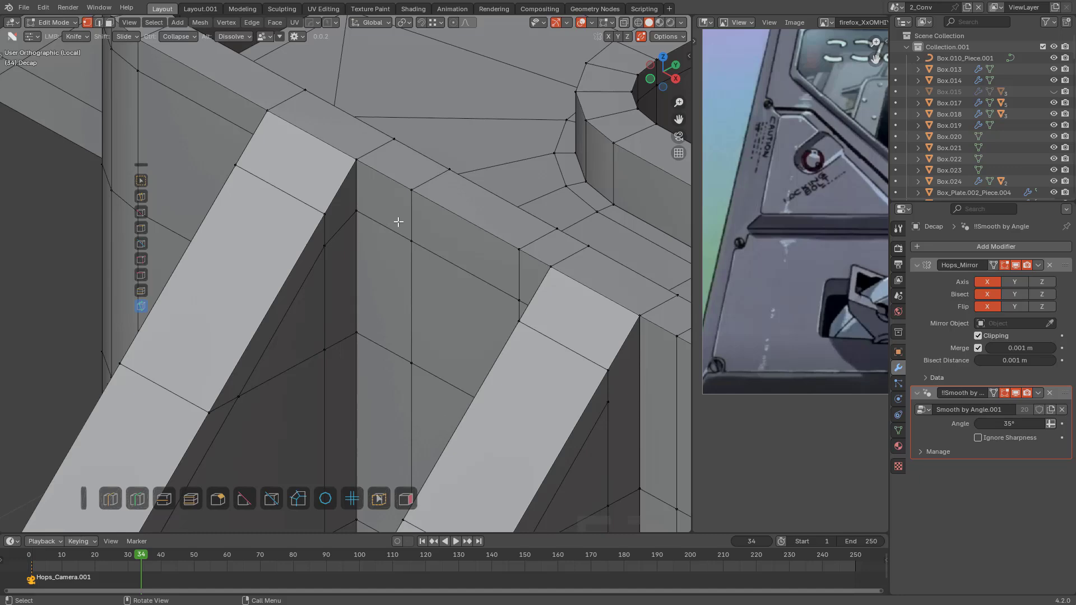
click(412, 504)
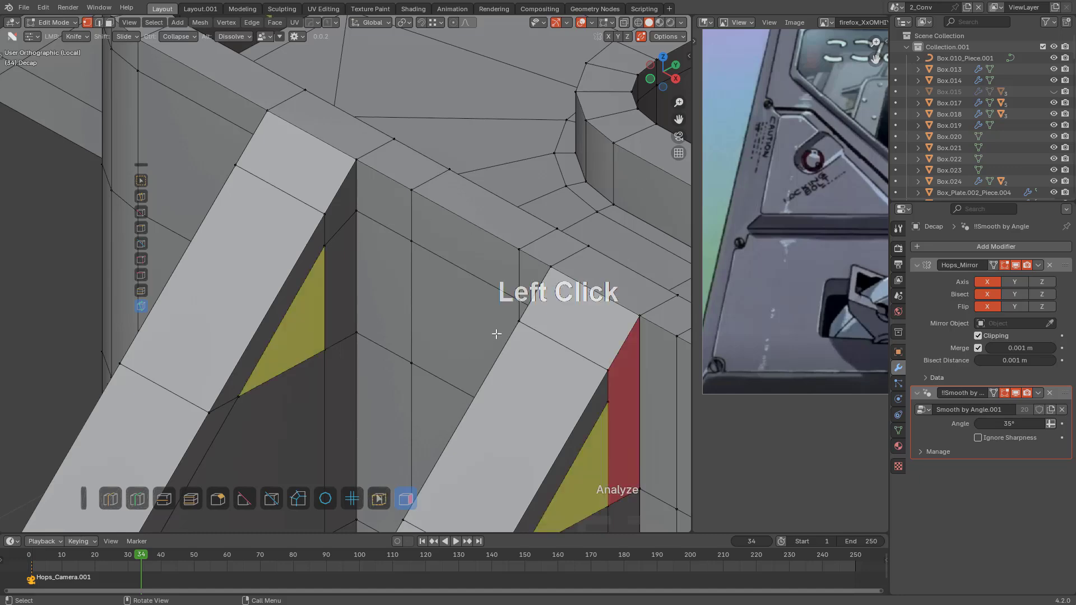
Add a loop cut near the top edge of the wall beside the next support leg
shift+middle_drag(493, 331, 423, 250)
scroll(561, 275, up, 5)
click(505, 213)
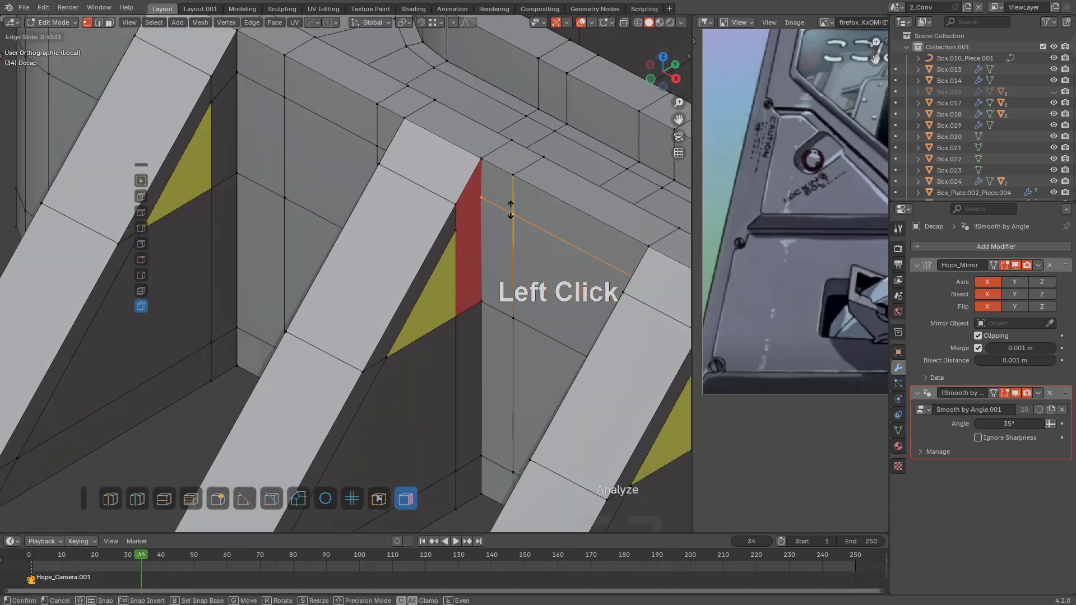
key(alt+a)
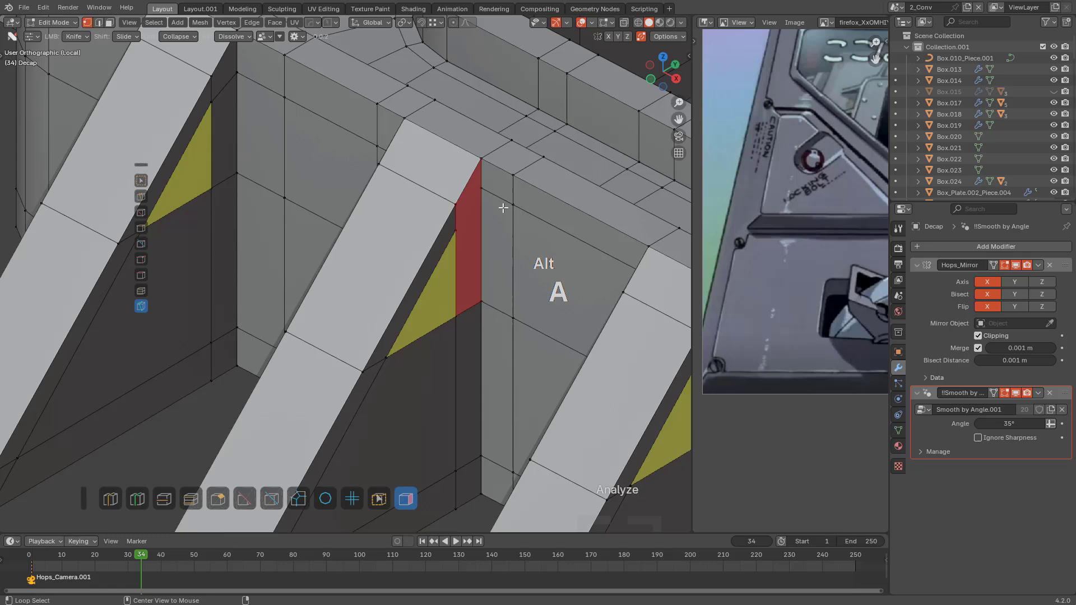
Use the Join tool to connect that leg's upper diagonal vertex to the wall's loop vertex, splitting the ngon
click(141, 193)
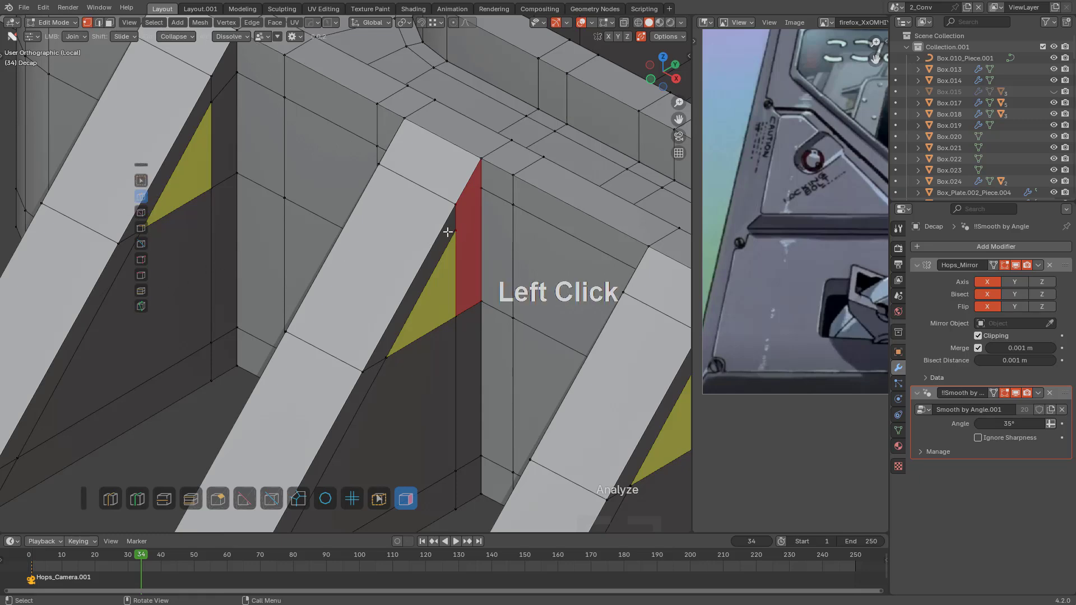
click(478, 184)
middle_drag(478, 185, 365, 342)
scroll(418, 415, up, 3)
scroll(419, 415, up, 1)
drag(317, 164, 372, 190)
Continue the upper wall loop and vertex connection at the following support leg
scroll(415, 213, down, 4)
middle_drag(416, 214, 381, 294)
scroll(381, 294, up, 1)
click(374, 223)
middle_drag(374, 223, 283, 197)
Resolve the last support leg's ngon by continuing the upper wall loop and joining its vertex to the leg's diagonal cut
scroll(279, 461, up, 2)
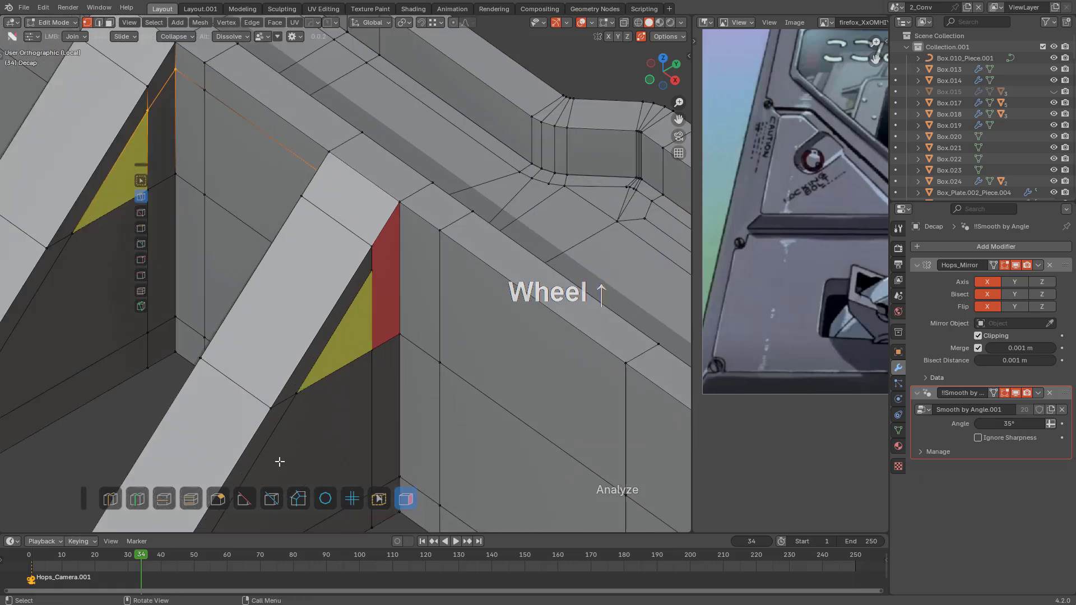
click(139, 494)
drag(402, 307, 372, 271)
key(alt+a)
scroll(367, 284, down, 2)
mouse_move(358, 339)
shift+middle_down()
mouse_move(432, 249)
mouse_move(363, 336)
shift+middle_up()
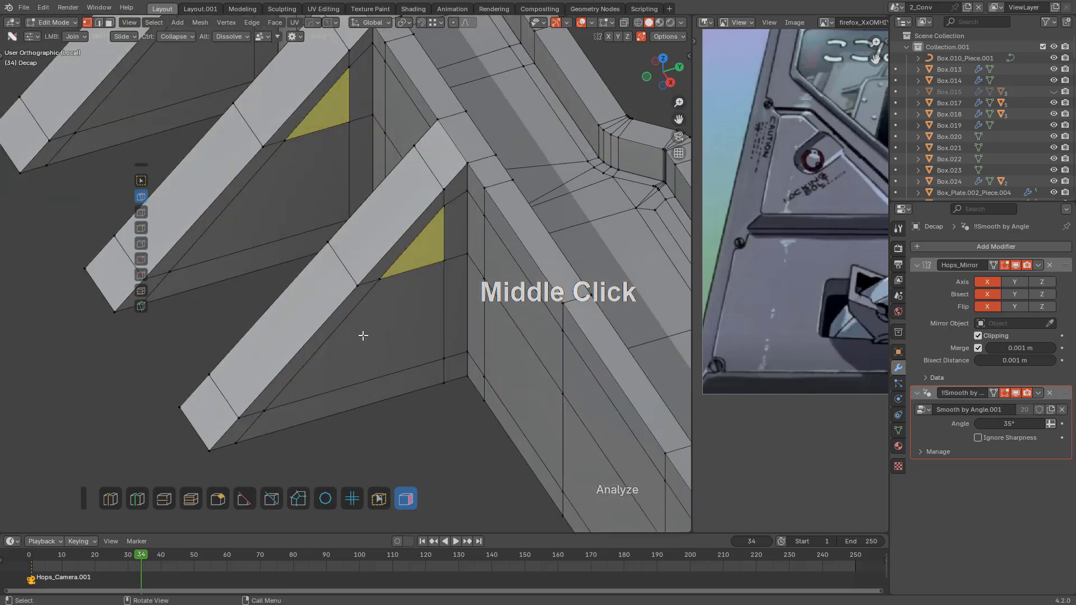
Add a centred loop cut down the side face of each of the three adjacent support legs with highlighted triangles
click(139, 498)
click(413, 282)
right_click(413, 281)
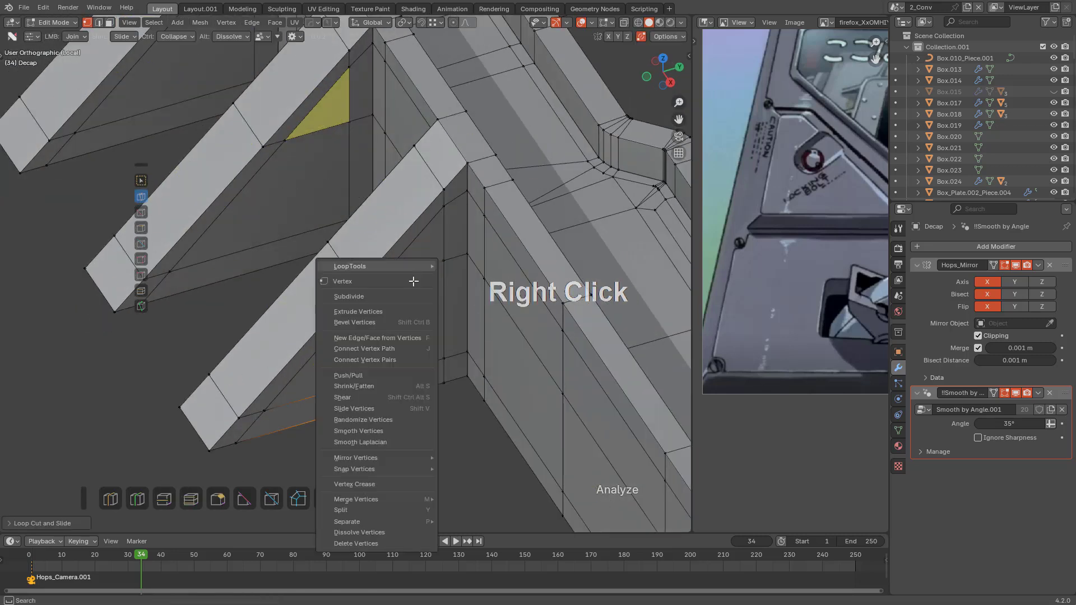
click(136, 499)
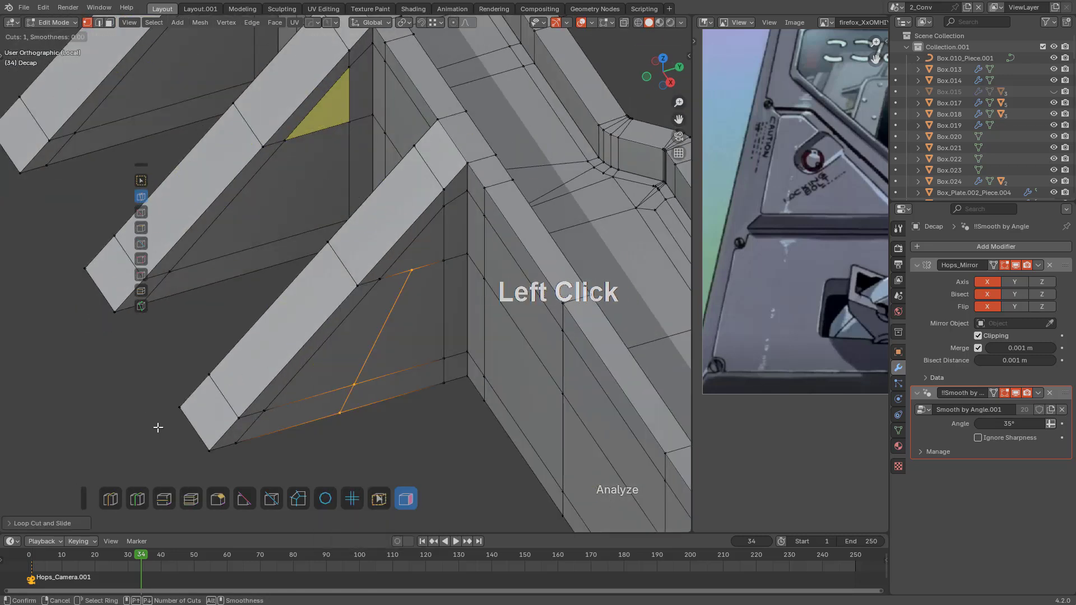
click(307, 134)
right_click(307, 134)
middle_drag(124, 117, 257, 379)
scroll(221, 475, down, 2)
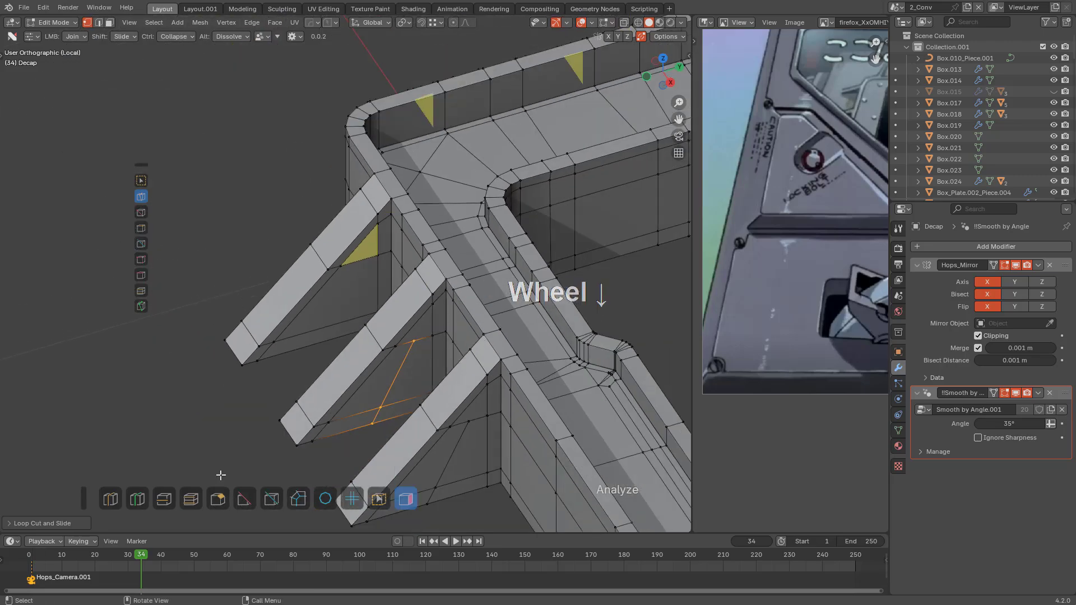
click(140, 498)
click(328, 291)
right_click(253, 241)
Add a centred loop cut to the highlighted side of the farthest leg in the opposite four-leg row
middle_drag(254, 241, 493, 187)
middle_drag(324, 297, 402, 236)
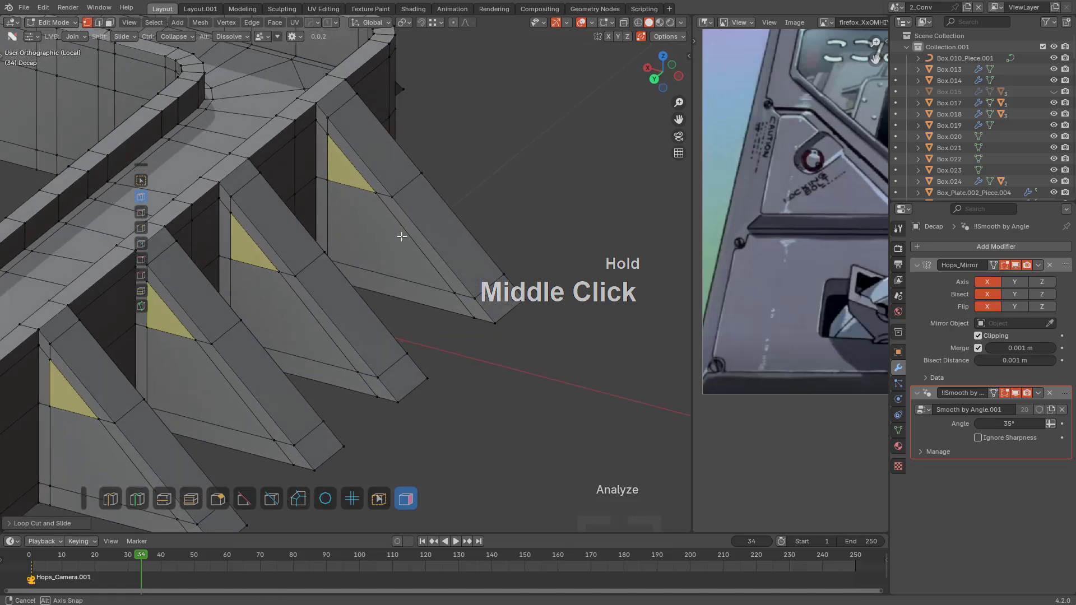
click(271, 499)
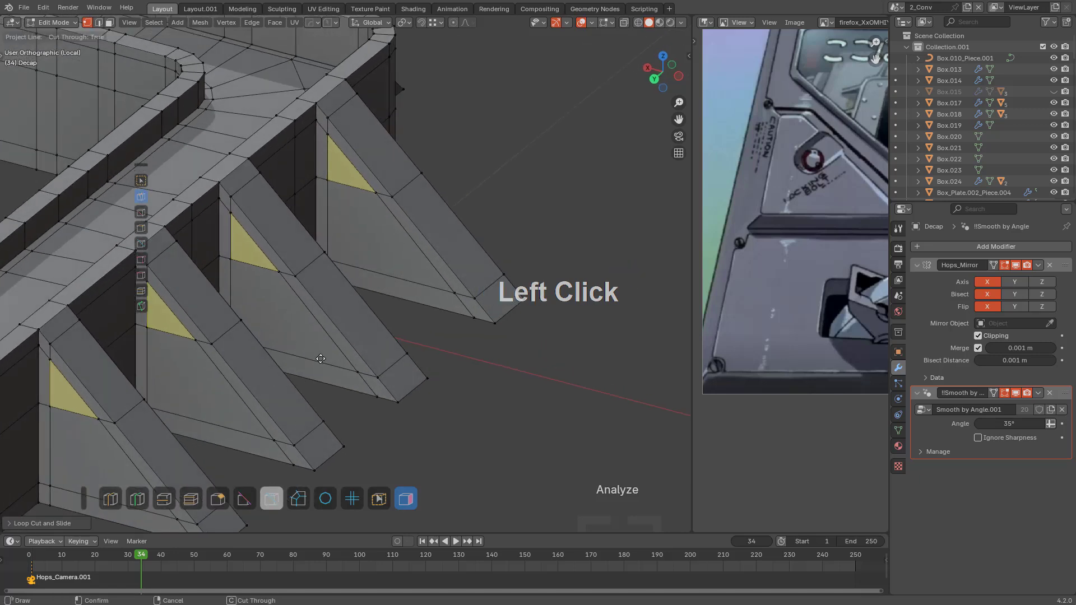
right_click(352, 188)
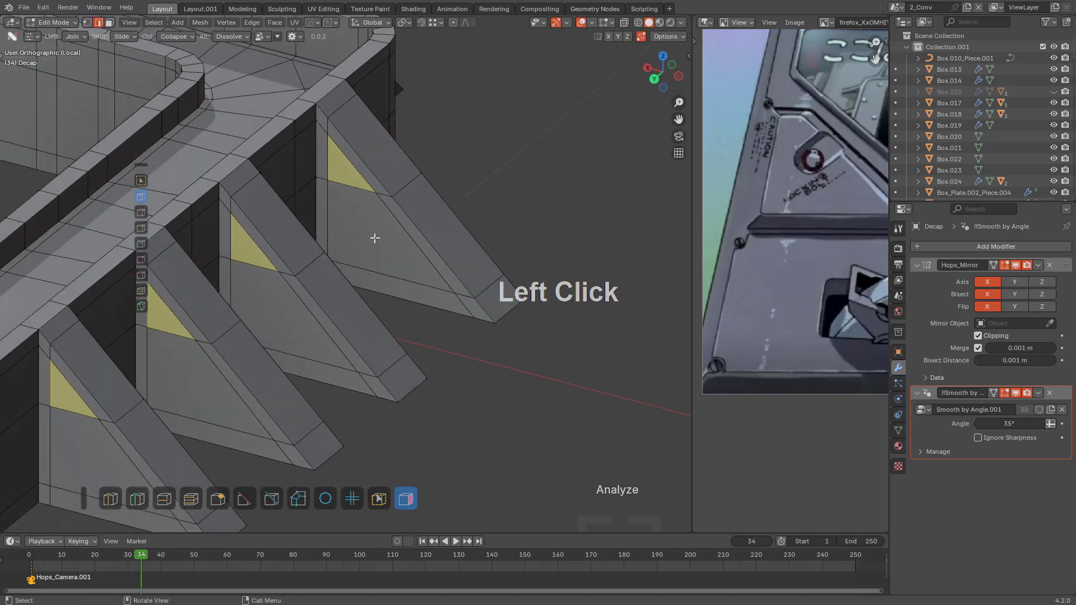
click(138, 498)
click(355, 187)
right_click(355, 188)
right_click(355, 188)
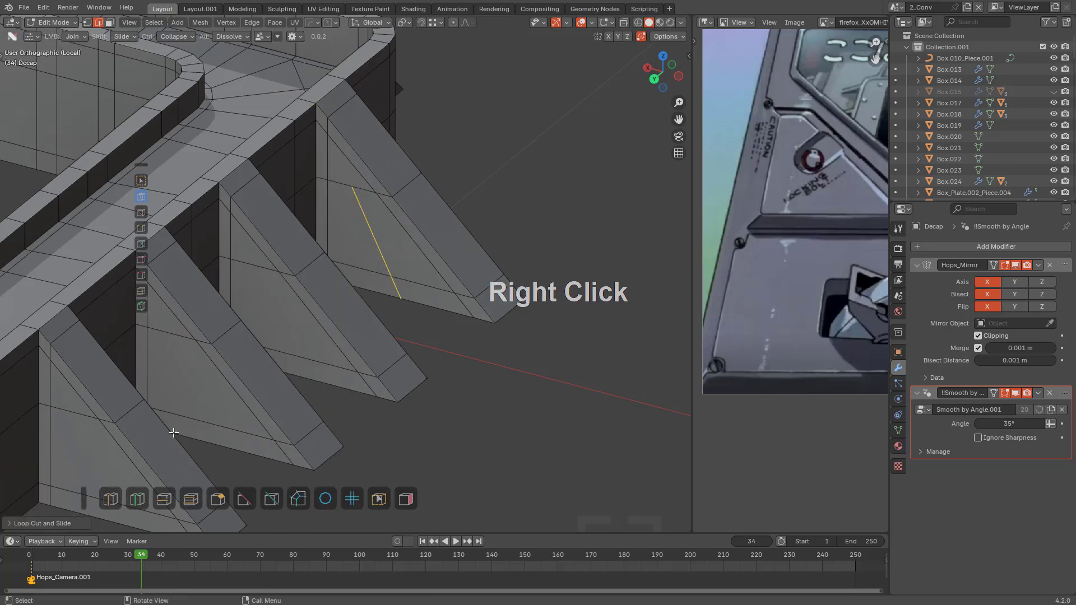
Repeat the centred loop cut on the side faces of the other three legs in that row
click(144, 497)
click(261, 260)
right_click(263, 258)
right_click(266, 257)
shift+middle_drag(322, 263, 486, 113)
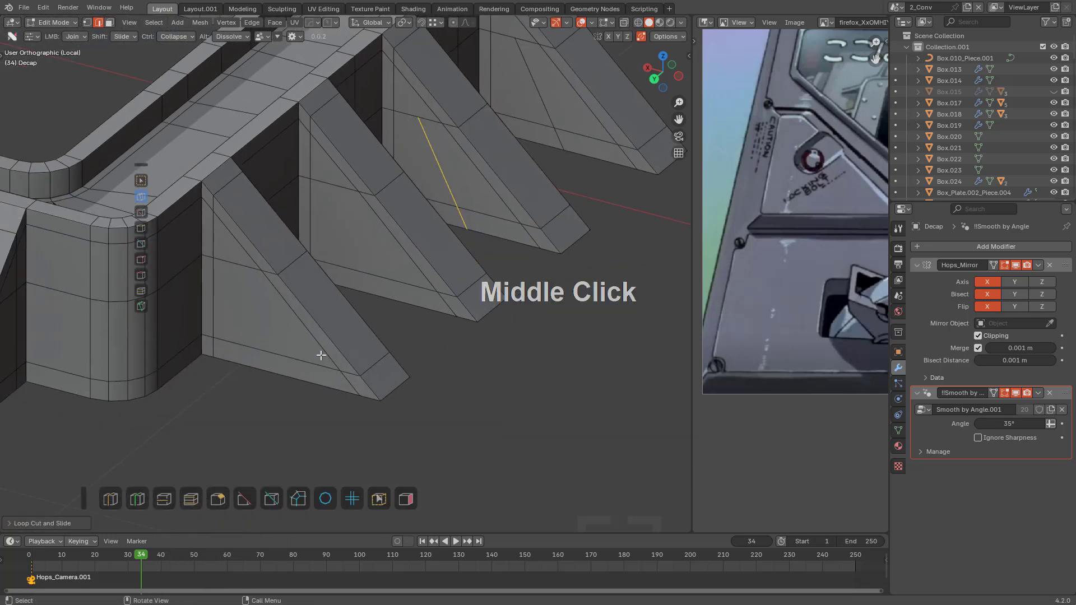
click(143, 502)
click(338, 187)
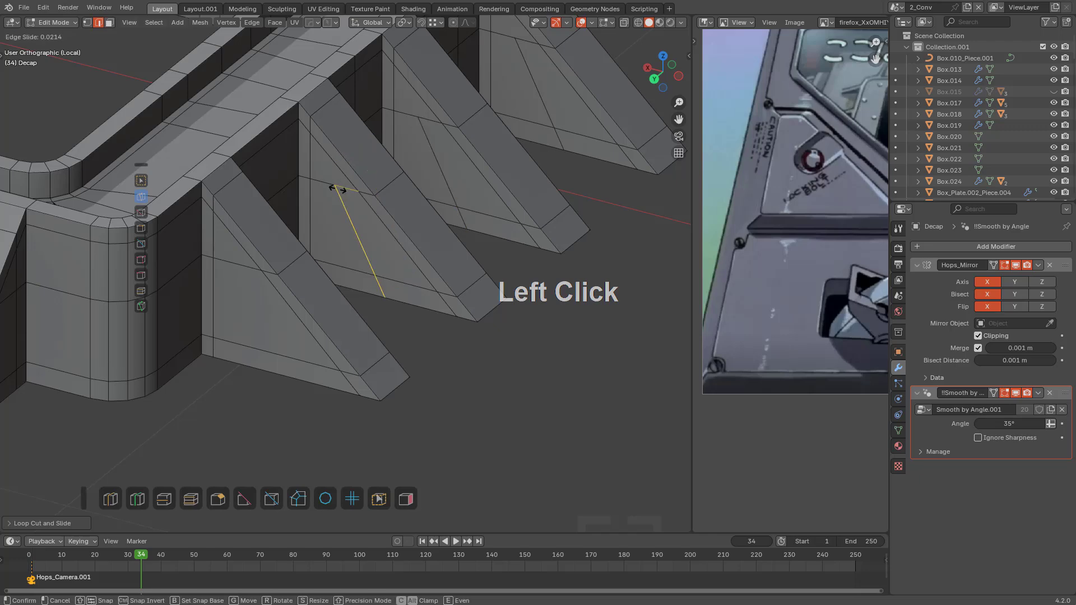
right_click(339, 188)
click(147, 503)
click(234, 269)
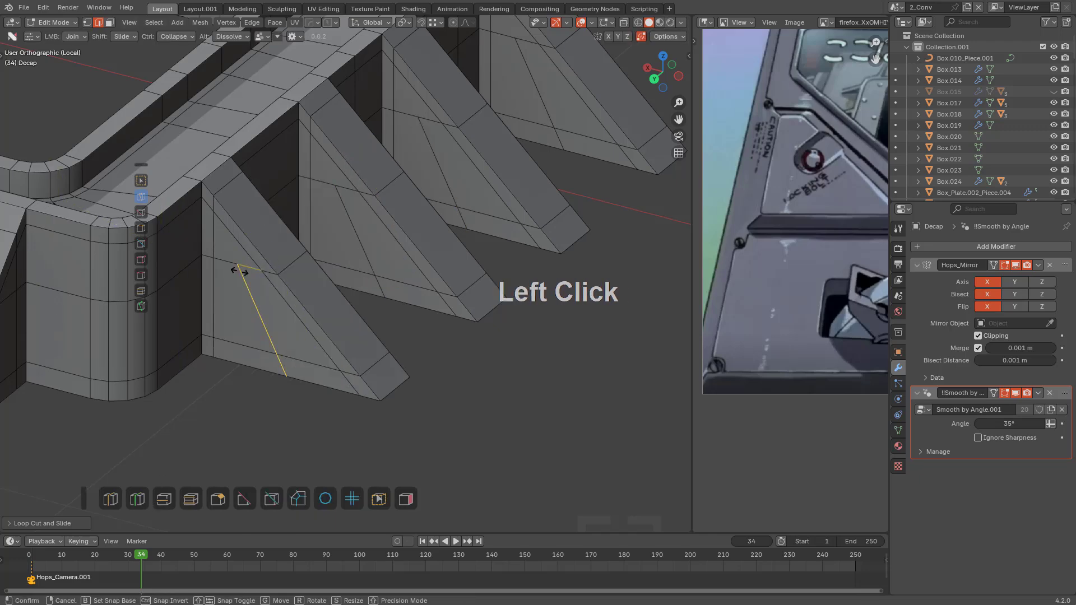
right_click(255, 336)
Turn on the Analyze overlay and centre a loop cut on the back side of the leg nearest the rounded corner
shift+middle_drag(258, 342, 400, 322)
shift+middle_drag(400, 322, 493, 415)
middle_drag(421, 429, 385, 411)
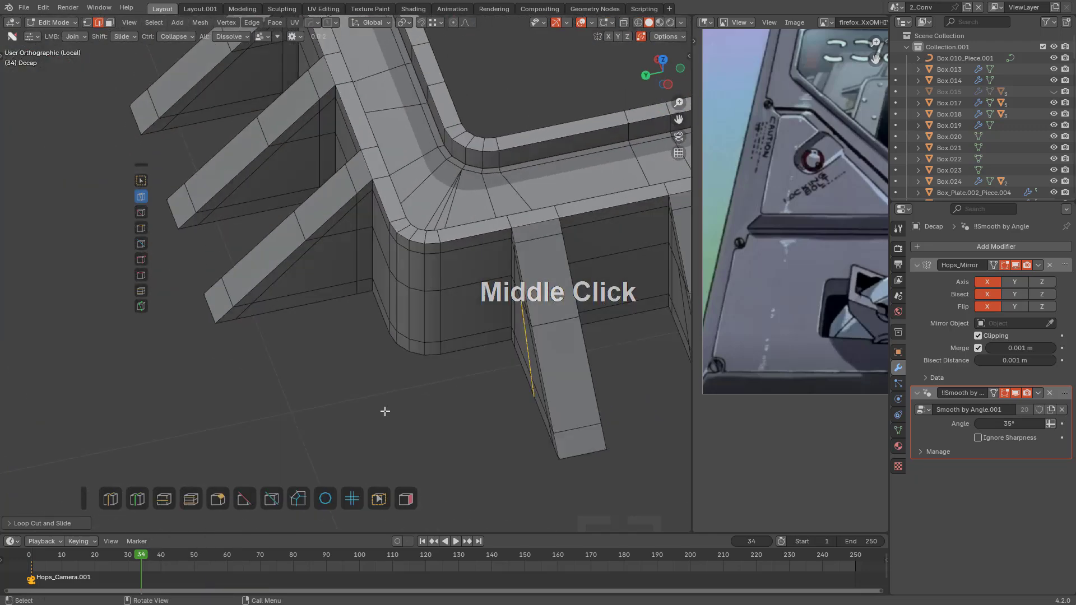
click(407, 500)
middle_drag(290, 456, 268, 442)
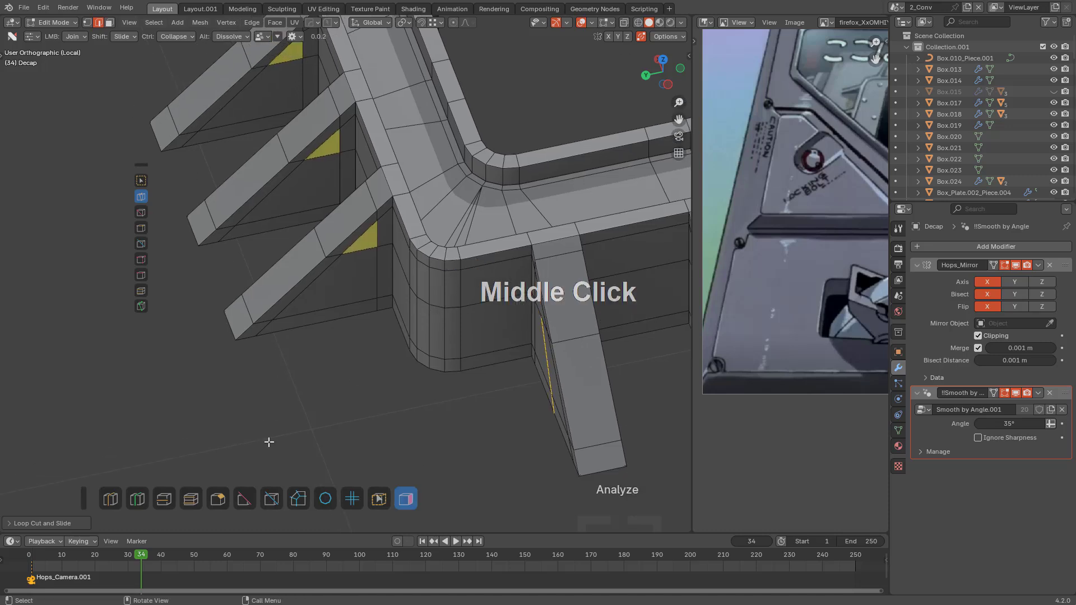
click(143, 497)
click(350, 263)
right_click(125, 392)
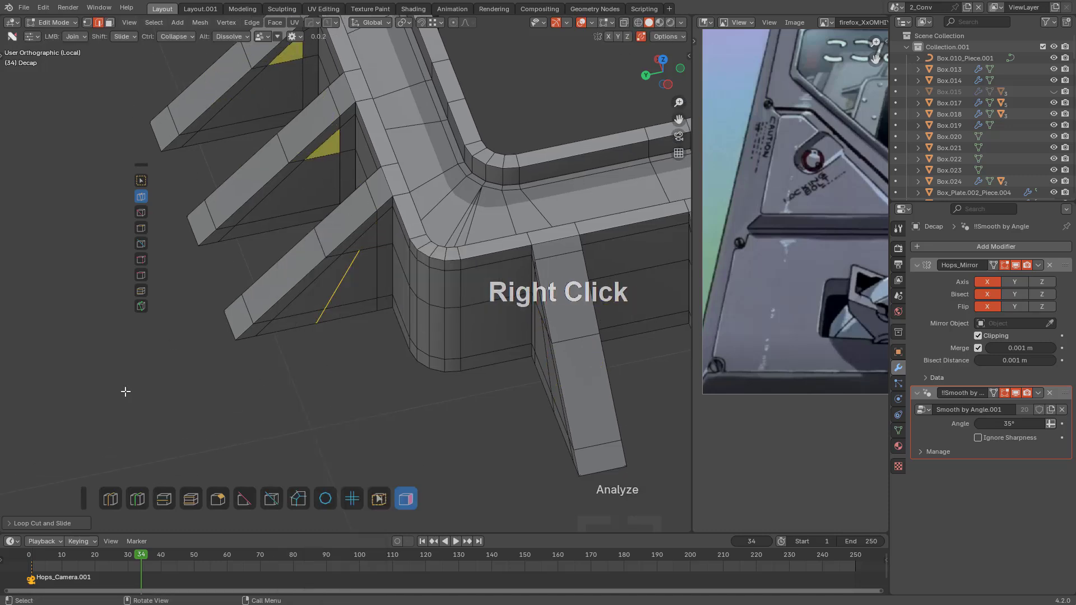
Add centred loop cuts to the two remaining highlighted legs beyond the corner leg
click(152, 503)
click(325, 160)
right_click(114, 437)
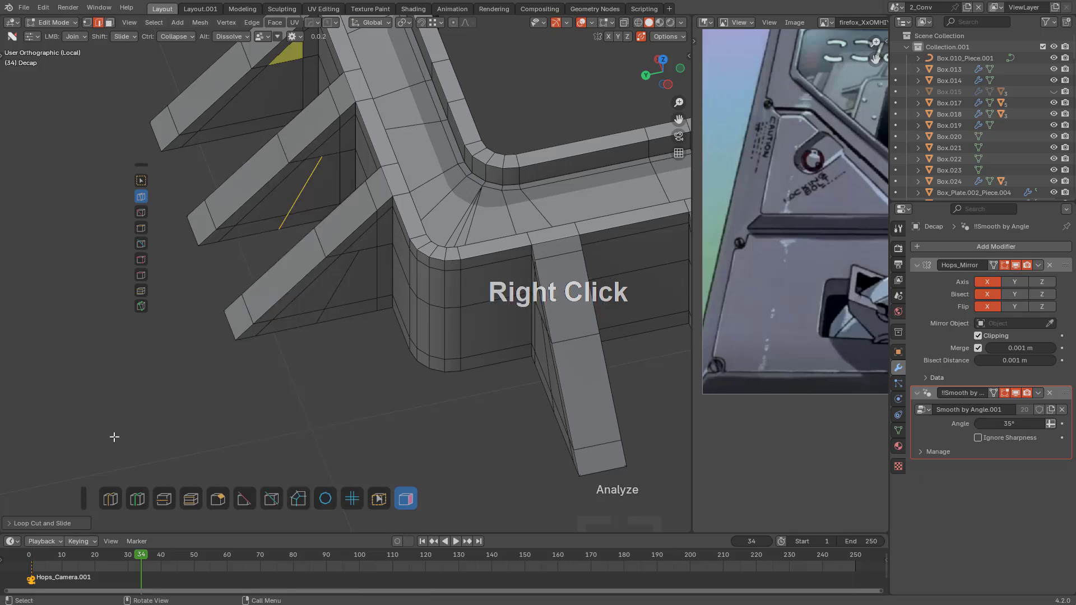
click(136, 493)
click(284, 63)
right_click(284, 63)
right_click(284, 63)
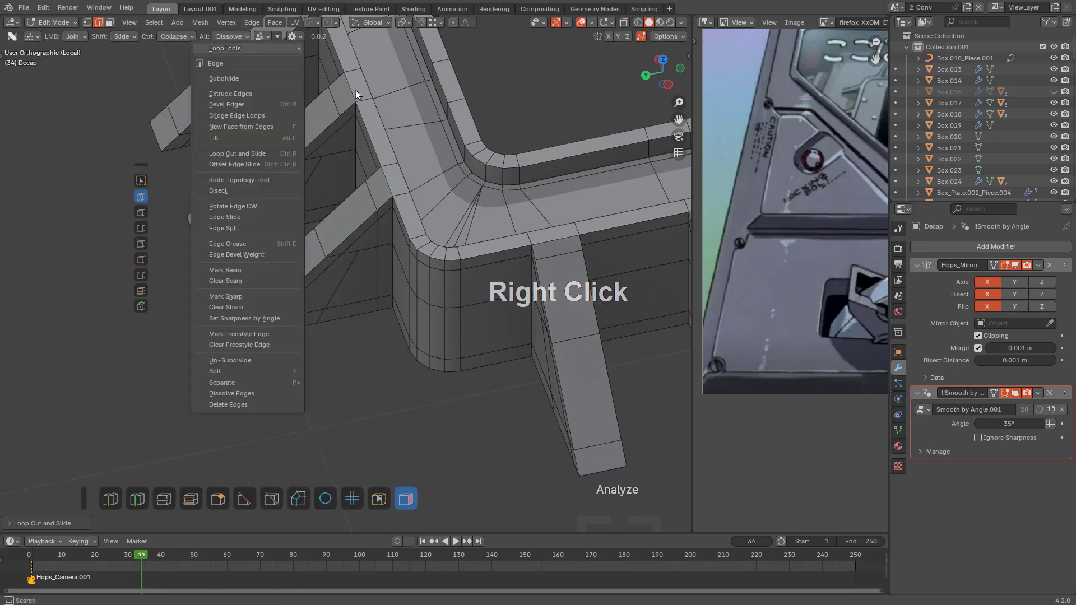
Return to Object Mode, give the frame a level 3 subdivision, and inspect its shading from several angles
shift+middle_drag(411, 255, 250, 362)
scroll(250, 362, down, 6)
key(Tab)
middle_drag(423, 259, 463, 250)
key(ctrl+1)
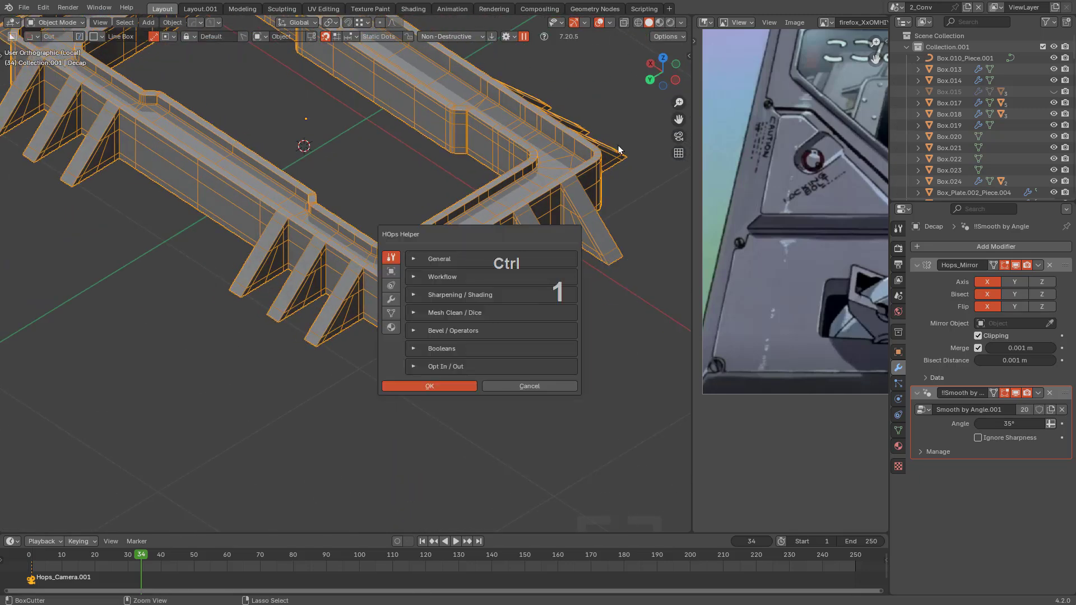
key(ctrl+3)
middle_drag(425, 213, 405, 348)
key(alt+a)
key(ctrl+3)
key(ctrl+4)
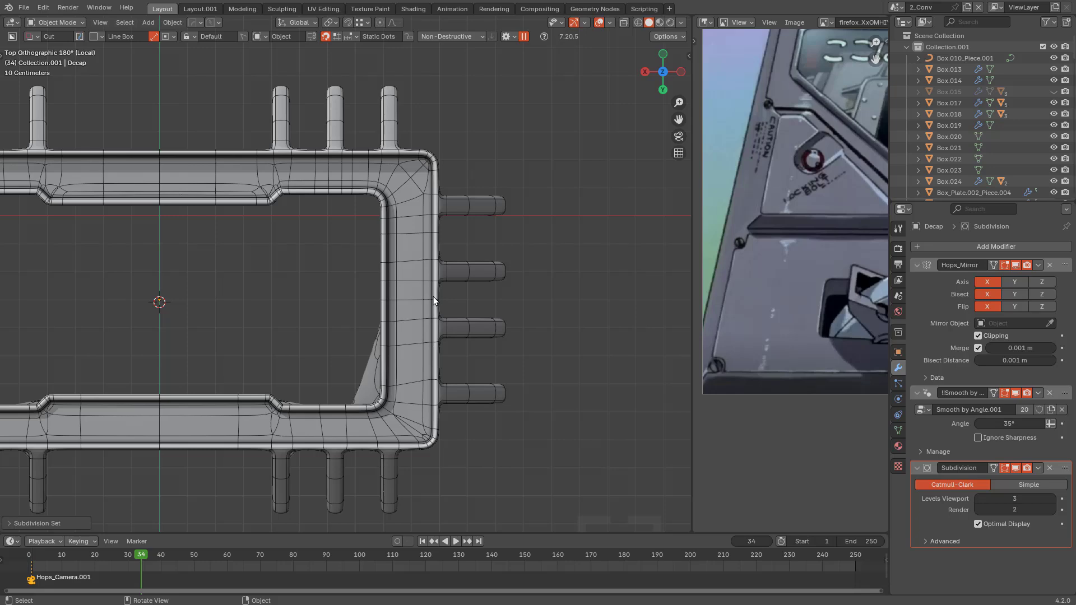
middle_drag(433, 301, 660, 284)
Turn off the Subdivision modifier's edit-mode display and return to Edit Mode on the frame
click(1005, 469)
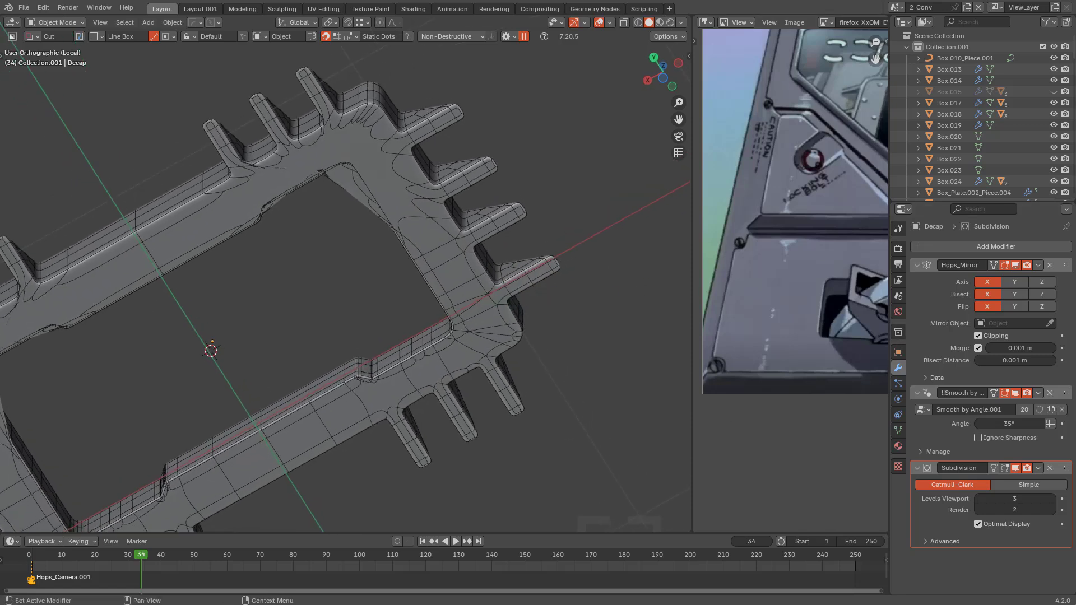
scroll(991, 470, down, 2)
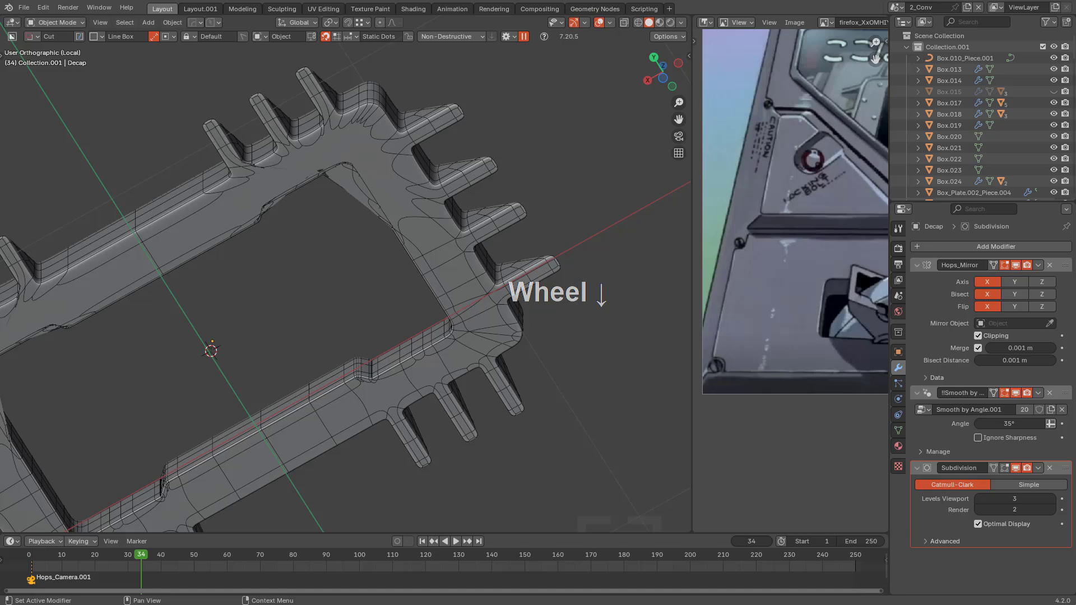
key(Tab)
scroll(492, 258, down, 3)
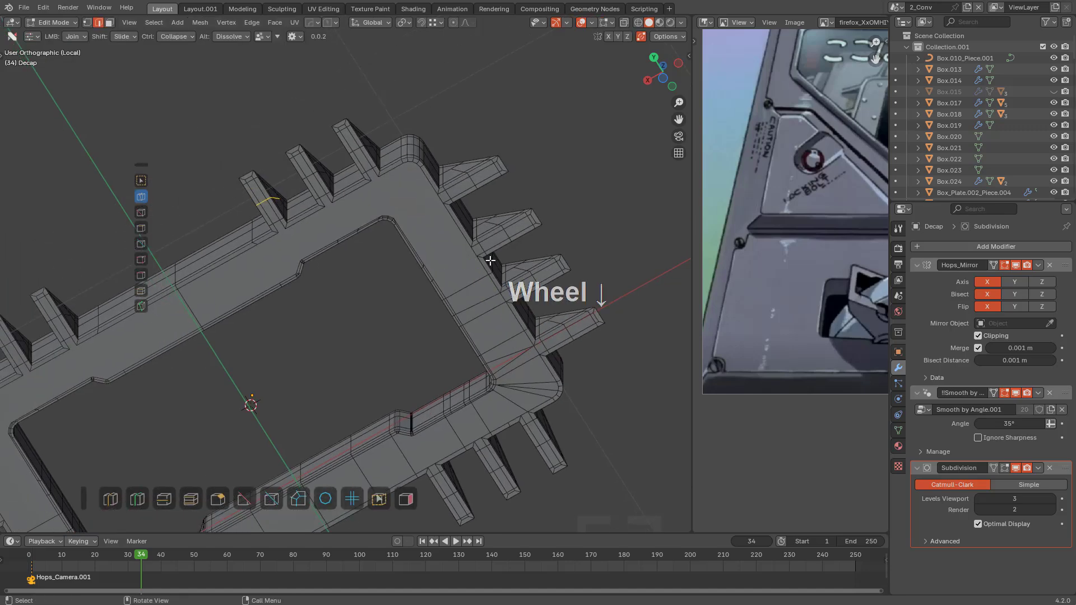
Join the two inner base vertices of each of the three long-side legs with an edge on the flat face
shift+middle_drag(492, 257, 461, 240)
scroll(507, 209, up, 2)
shift+scroll(507, 209, down, 2)
scroll(435, 192, down, 2)
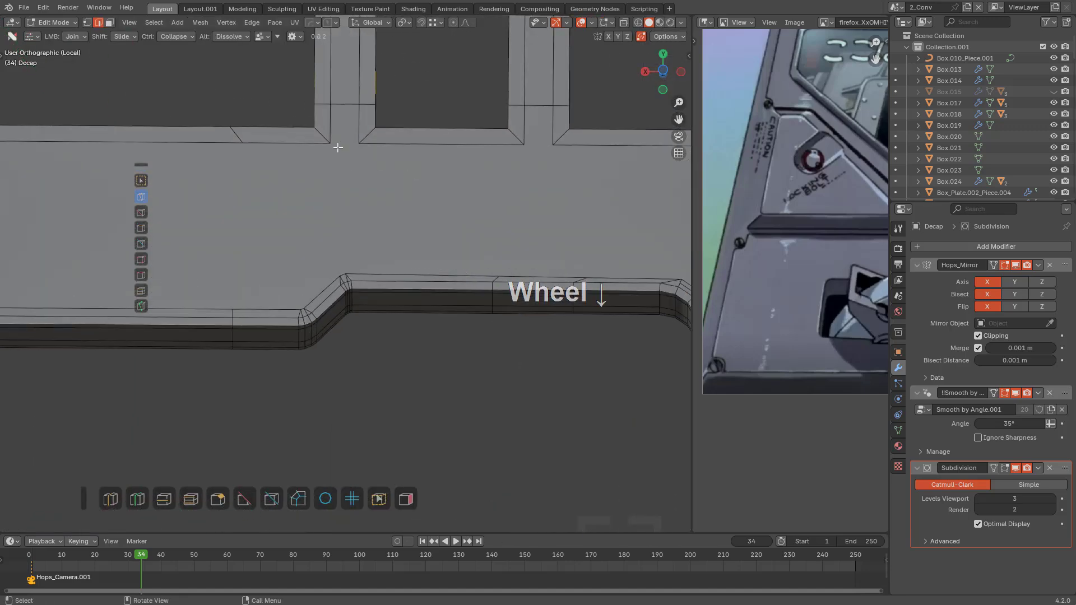
click(353, 142)
drag(523, 144, 553, 145)
shift+middle_drag(570, 166, 335, 204)
drag(486, 186, 514, 185)
Join the second short-side leg's two base vertices to the inner rim vertices across the flat face
scroll(480, 240, down, 3)
shift+middle_drag(480, 241, 432, 222)
scroll(478, 226, up, 2)
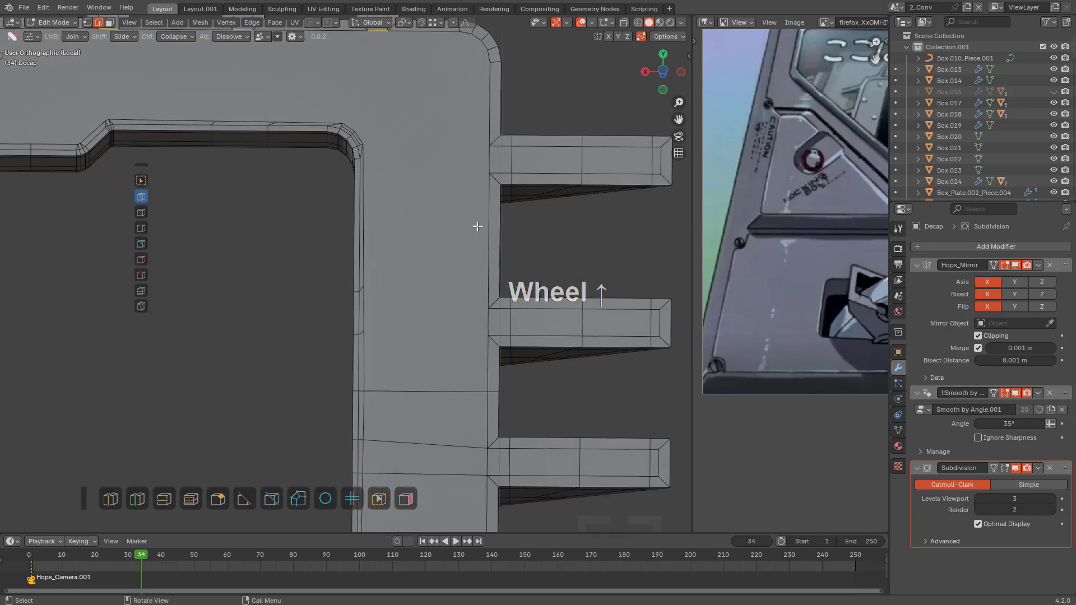
drag(369, 332, 397, 312)
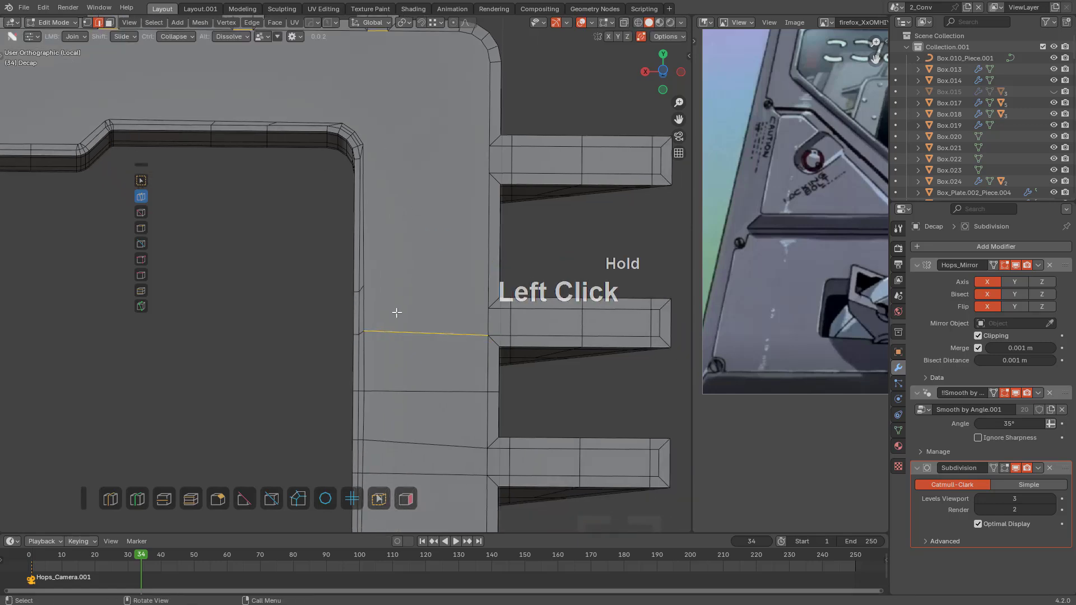
click(373, 284)
Connect the first short-side leg's two base vertices to the rounded inner corner's vertices
middle_drag(372, 285, 414, 319)
scroll(381, 292, up, 2)
click(353, 273)
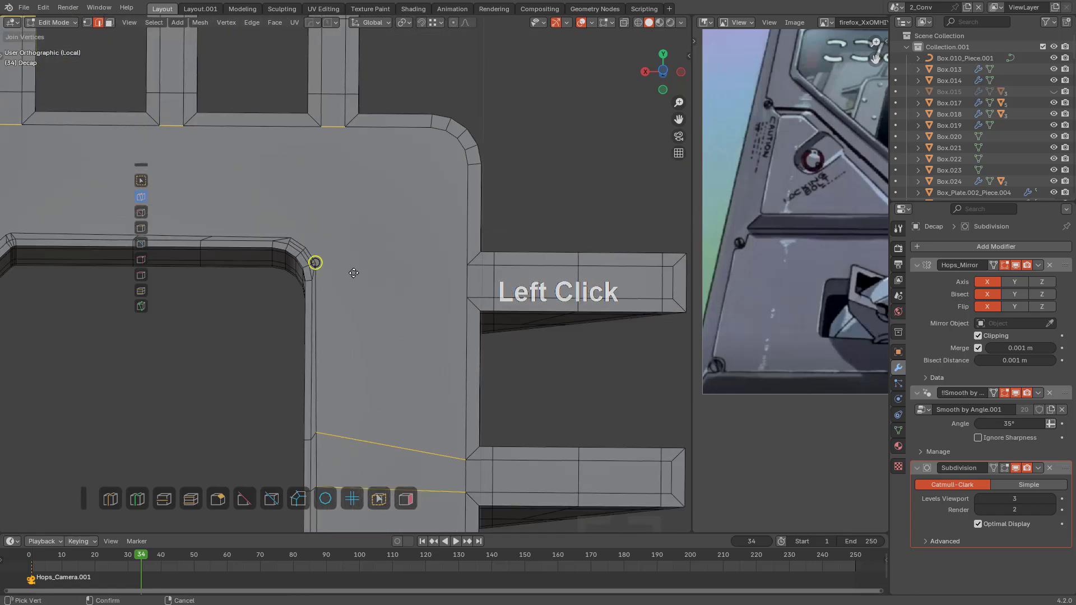
click(463, 293)
Join two vertices of the rounded outer corner to the same inner corner vertex
shift+middle_drag(315, 231, 331, 260)
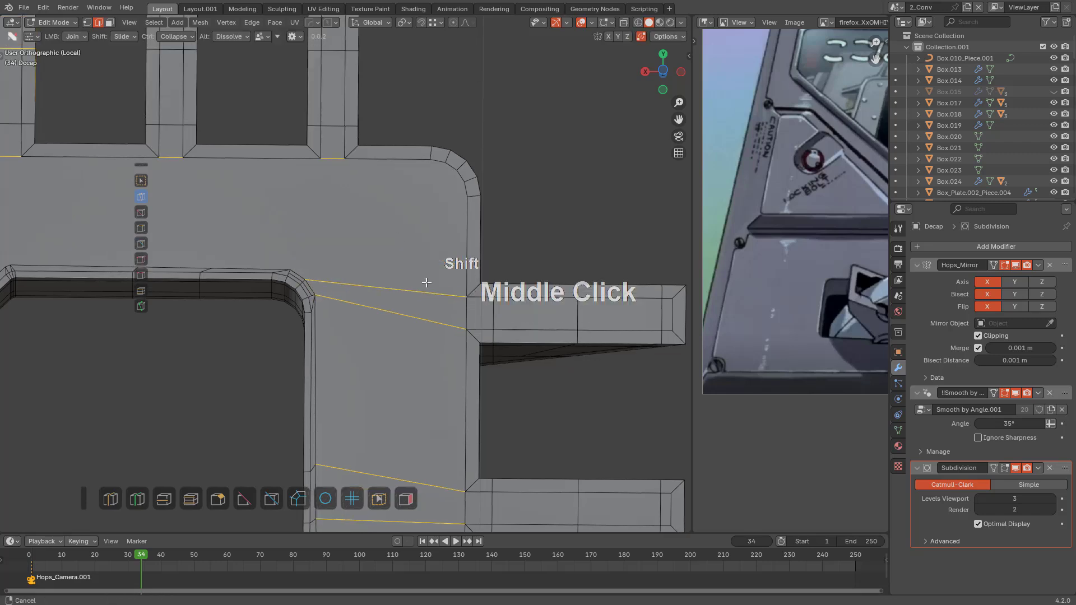
scroll(559, 230, up, 2)
drag(563, 190, 290, 358)
drag(533, 161, 290, 359)
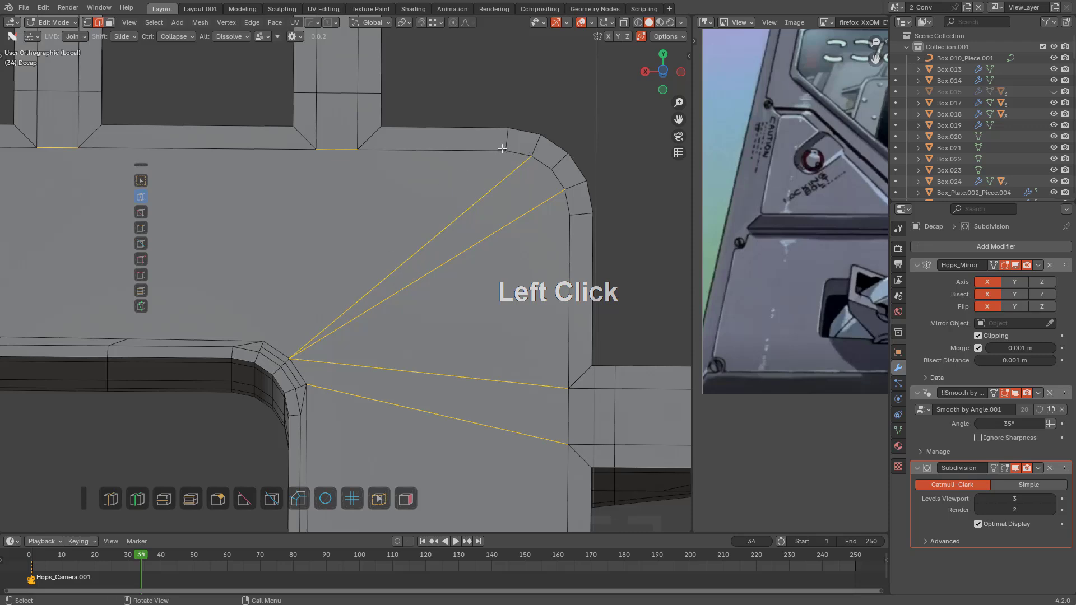
Connect both base vertices of the long-side leg nearest the corner to the inner corner's rim vertices
drag(358, 145, 271, 287)
drag(309, 152, 230, 276)
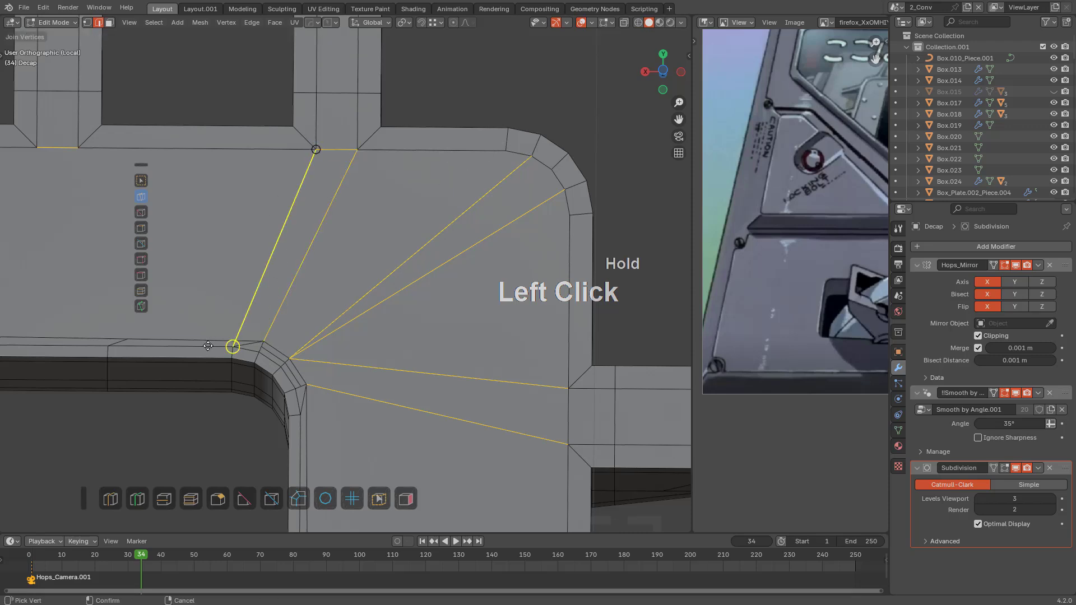
drag(214, 348, 215, 348)
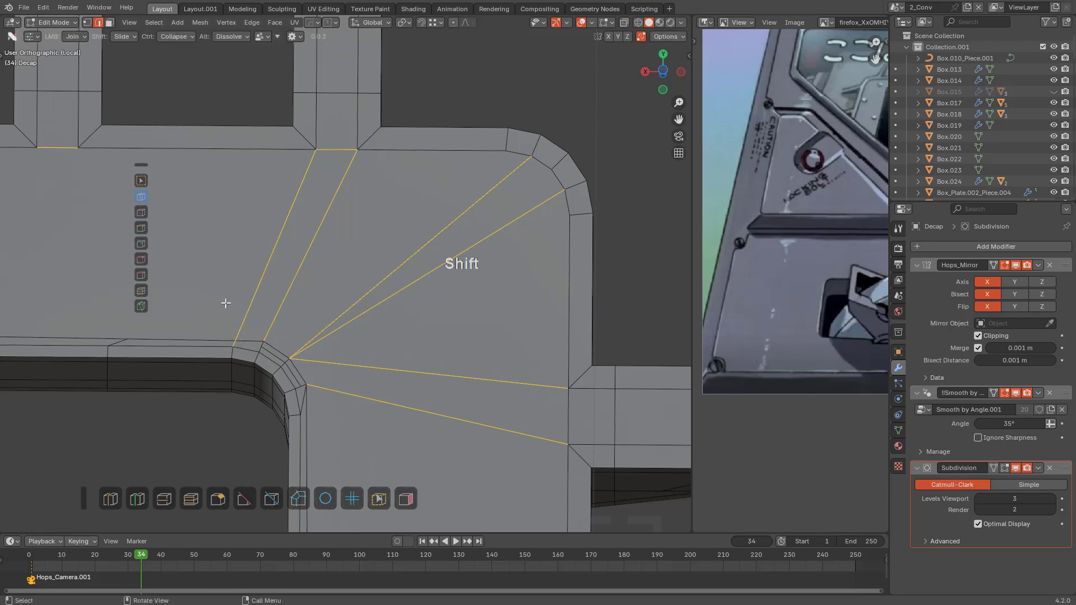
Switch to vertex selection and join the middle long-side leg's two base vertices to the inner rim vertices
shift+middle_drag(223, 300, 358, 302)
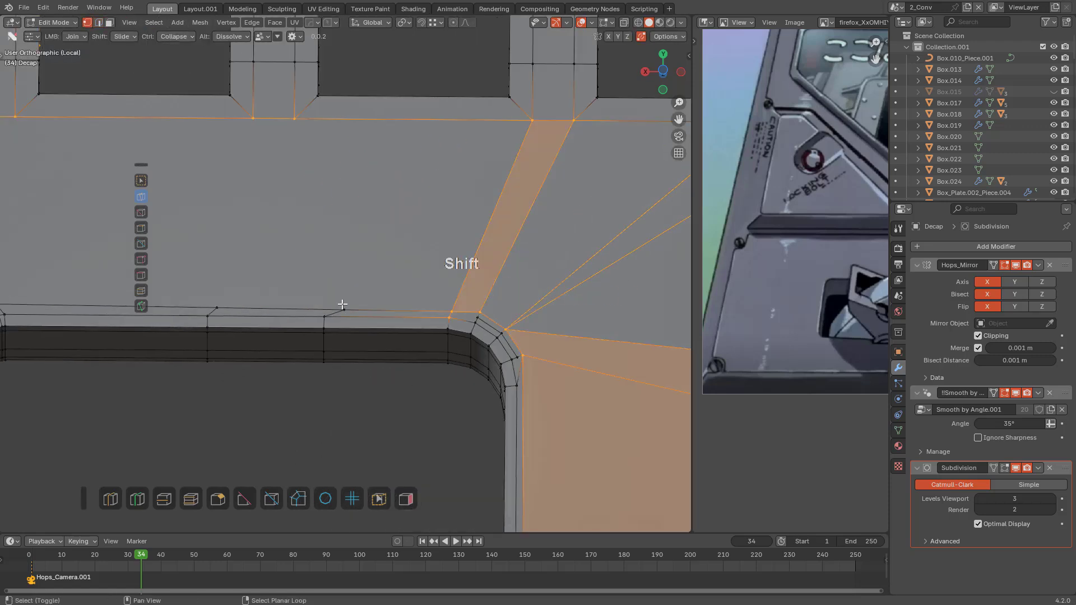
drag(338, 308, 296, 126)
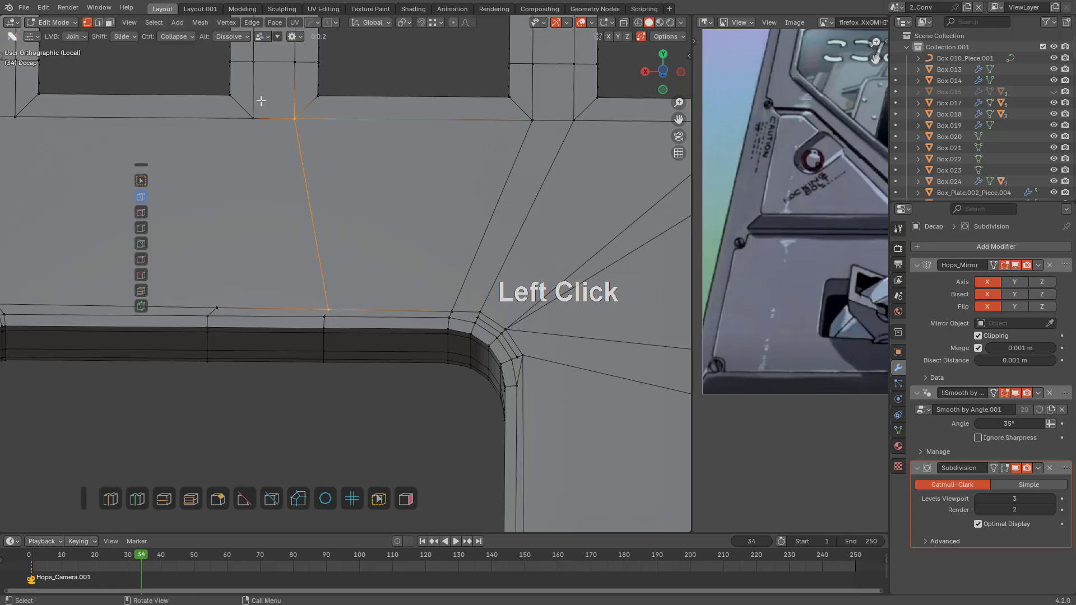
drag(216, 308, 253, 121)
Connect the third long-side leg's two base vertices to the upper vertices of the inner rim's notch
shift+middle_drag(295, 285, 447, 288)
scroll(330, 210, up, 3)
drag(357, 147, 305, 144)
shift+middle_drag(257, 272, 422, 201)
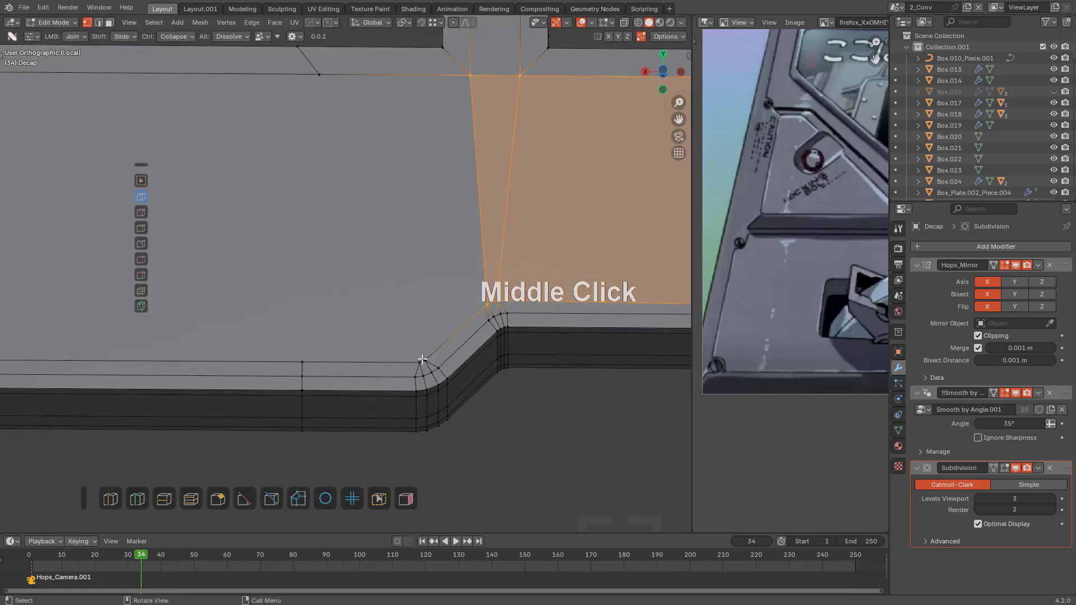
Join the lower notch vertex and the next inner rim vertex to the outer edge vertex beyond the third leg
drag(424, 360, 407, 300)
drag(366, 121, 364, 123)
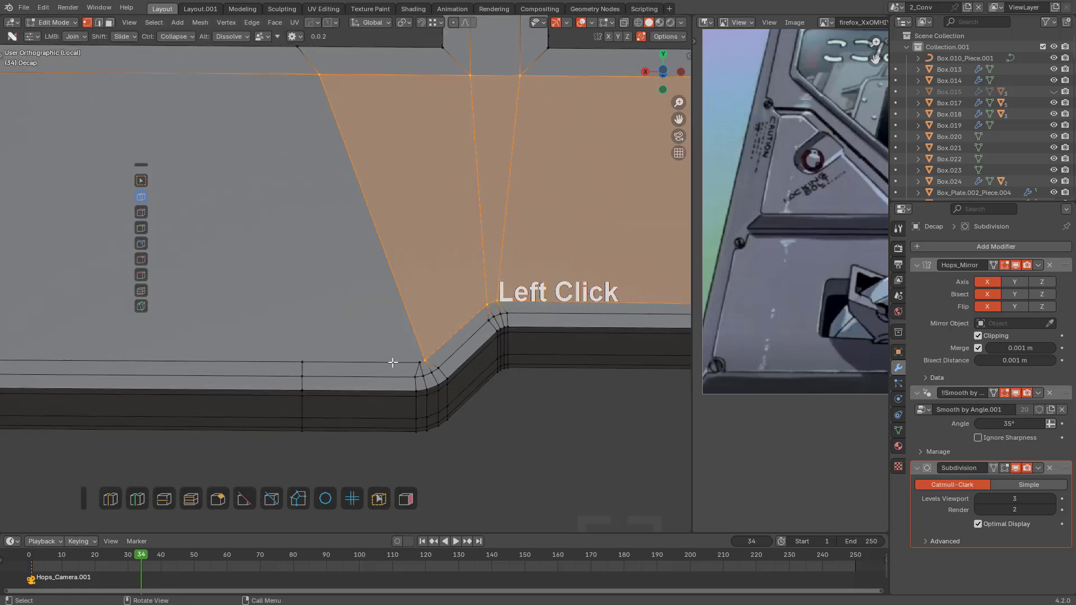
drag(303, 362, 317, 75)
Check the flat face from the mirror centre line to the corner for remaining ngons and triangles using Analyze
shift+middle_drag(317, 78, 264, 276)
scroll(336, 283, up, 2)
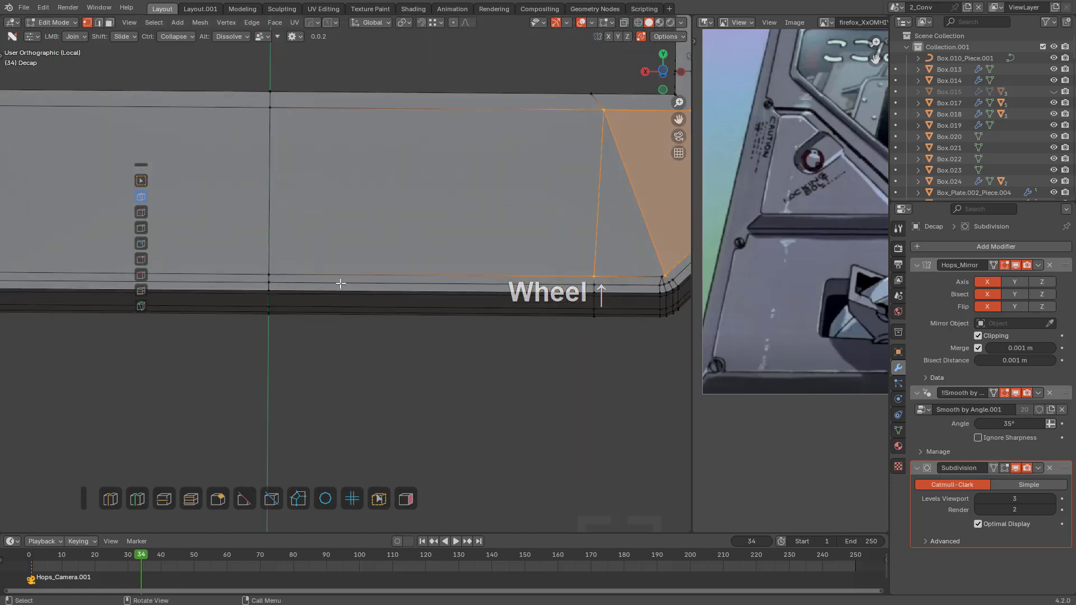
scroll(424, 292, down, 1)
scroll(424, 292, down, 3)
shift+middle_drag(424, 292, 347, 262)
click(405, 494)
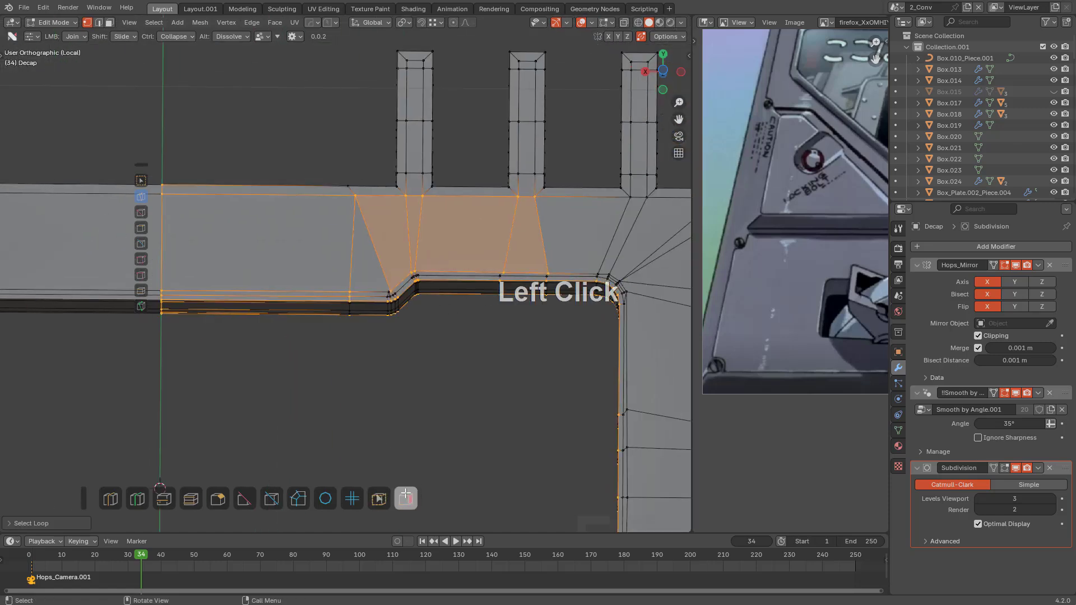
shift+middle_drag(501, 346, 365, 346)
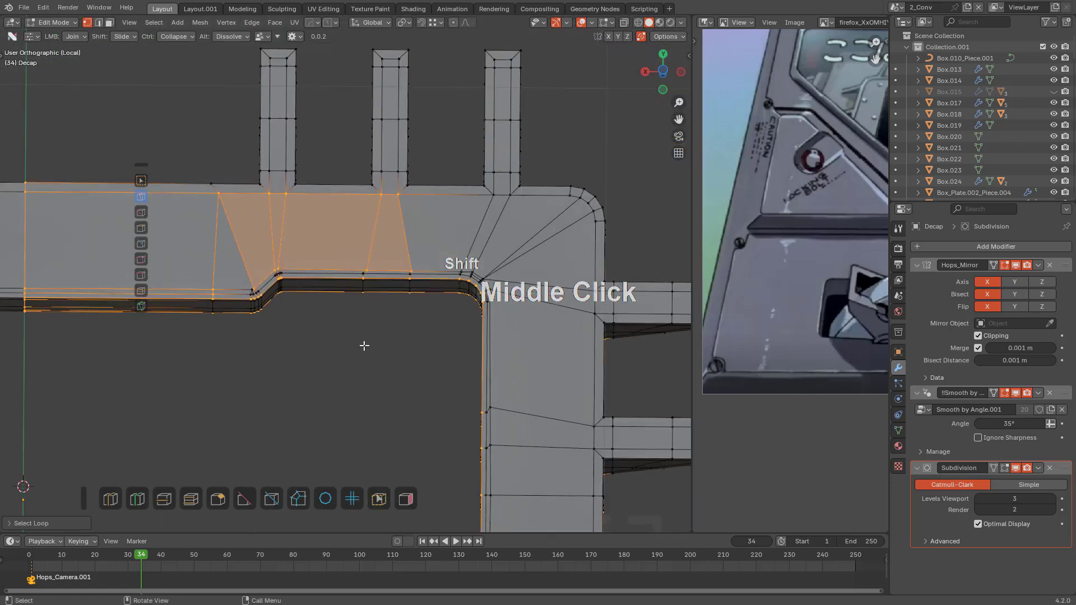
Select the whole mesh, turn on Analyze, and dissolve the extra edge running around the inner rim's corner
key(a)
click(405, 498)
shift+middle_drag(482, 331, 342, 341)
scroll(348, 353, up, 3)
scroll(342, 340, up, 2)
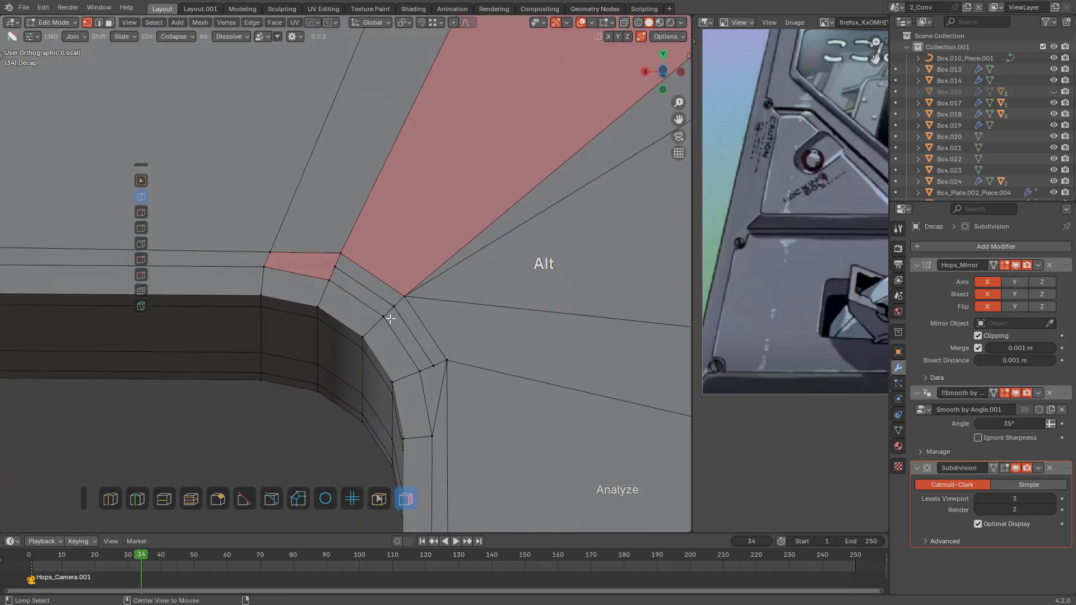
alt+click(429, 346)
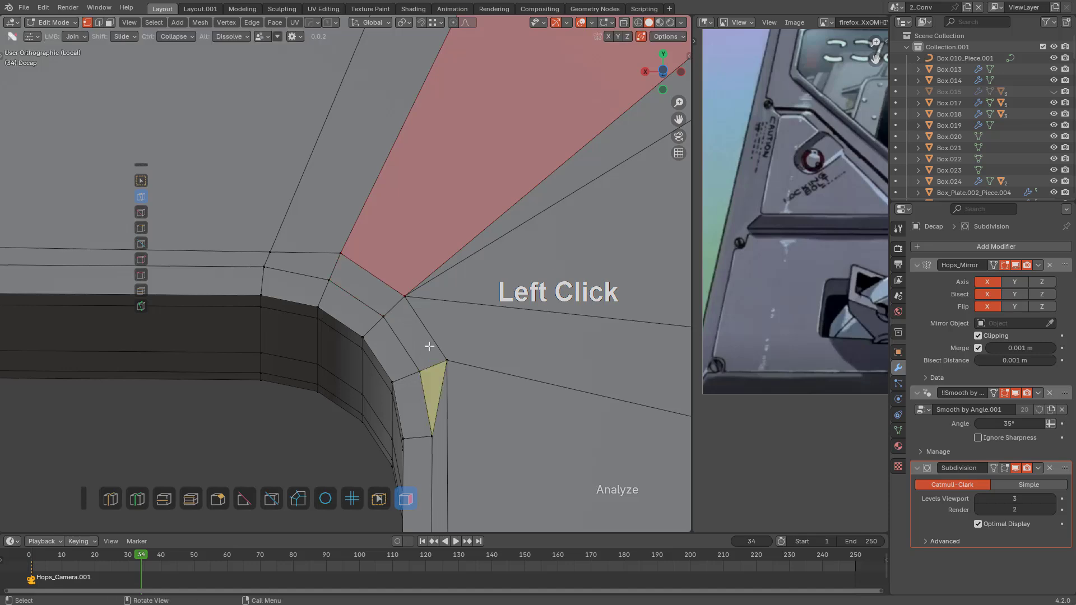
Reroute the first short-side leg's two base vertices to lower vertices of the rim corner, dissolving the leftover triangle edges
scroll(418, 324, down, 3)
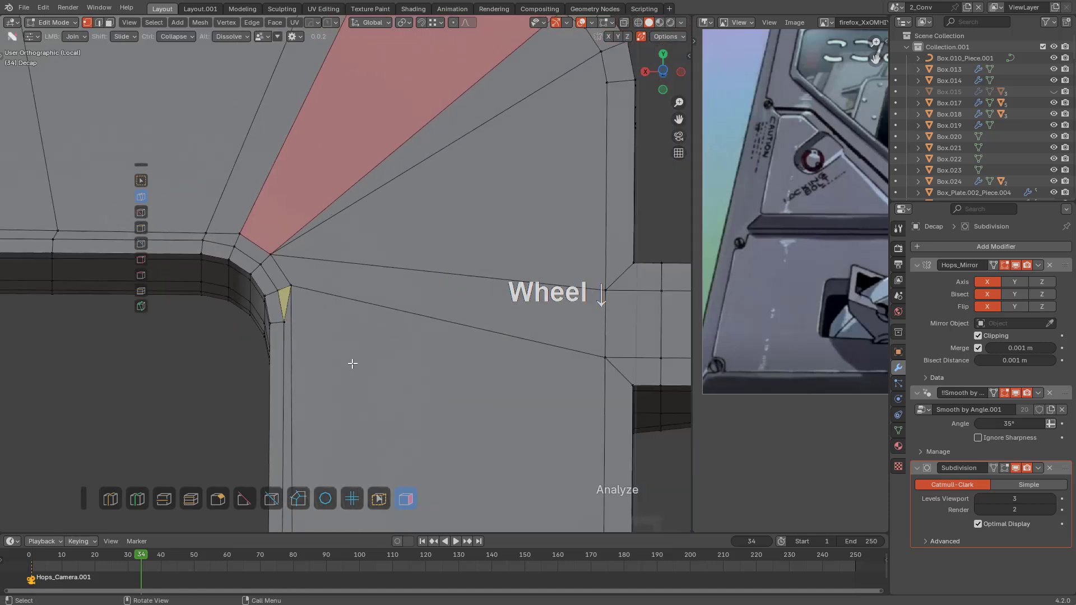
shift+middle_drag(350, 362, 372, 276)
scroll(321, 327, up, 2)
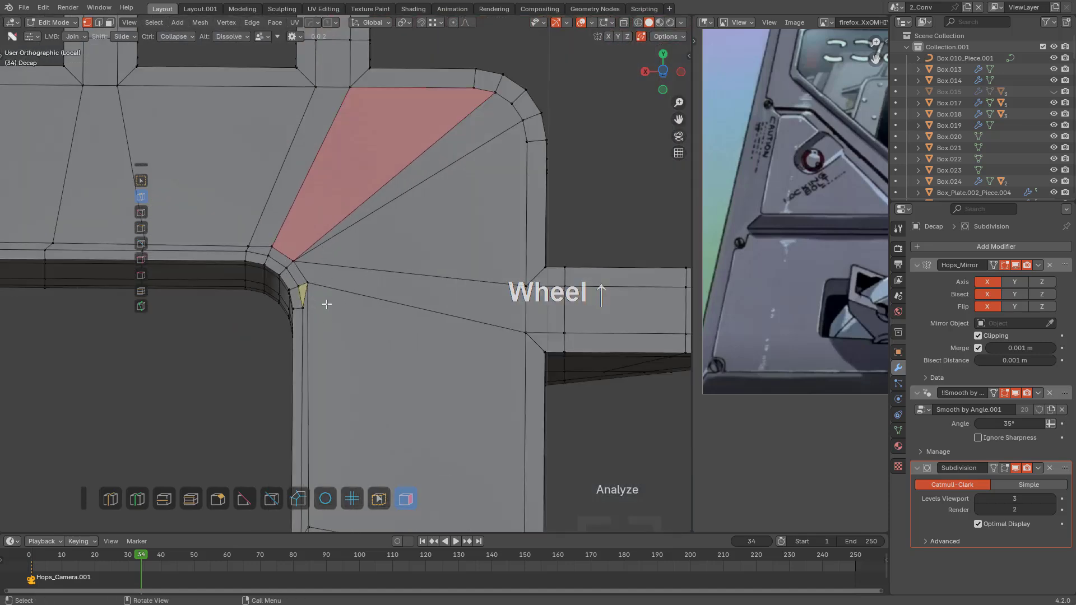
drag(316, 305, 523, 331)
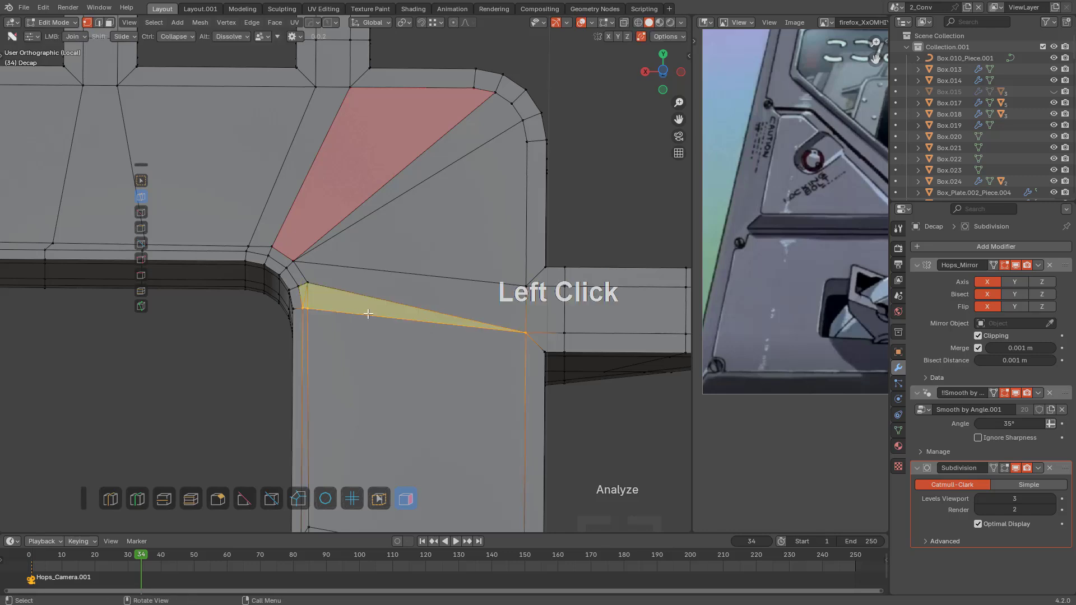
scroll(270, 322, down, 1)
alt+click(296, 300)
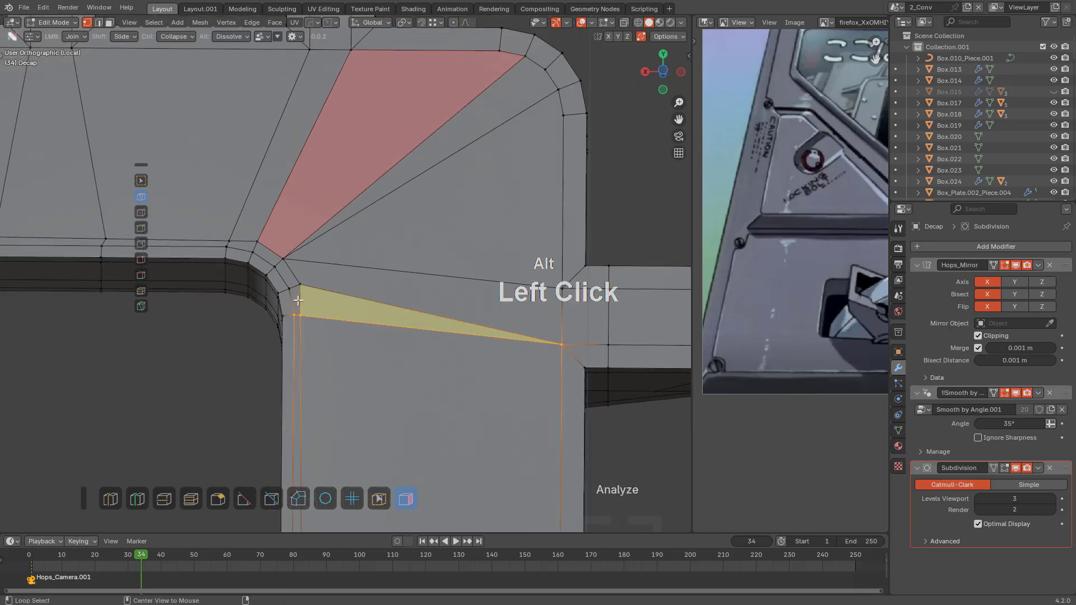
alt+click(313, 276)
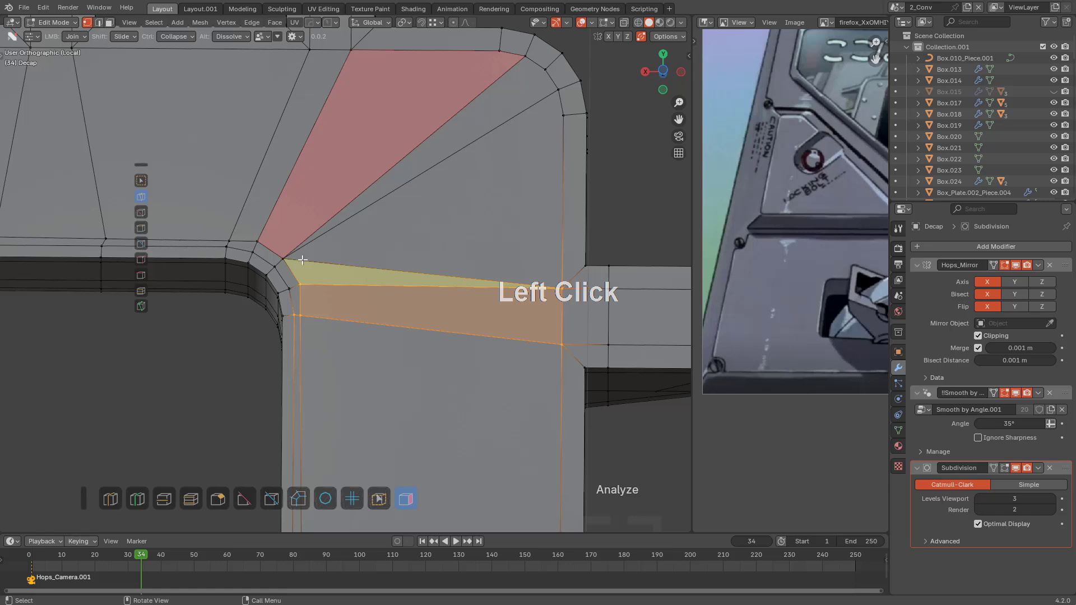
Join the rounded outer corner's vertices to the inner rim's corner vertex and dissolve the superfluous diagonals between them
drag(562, 117, 389, 201)
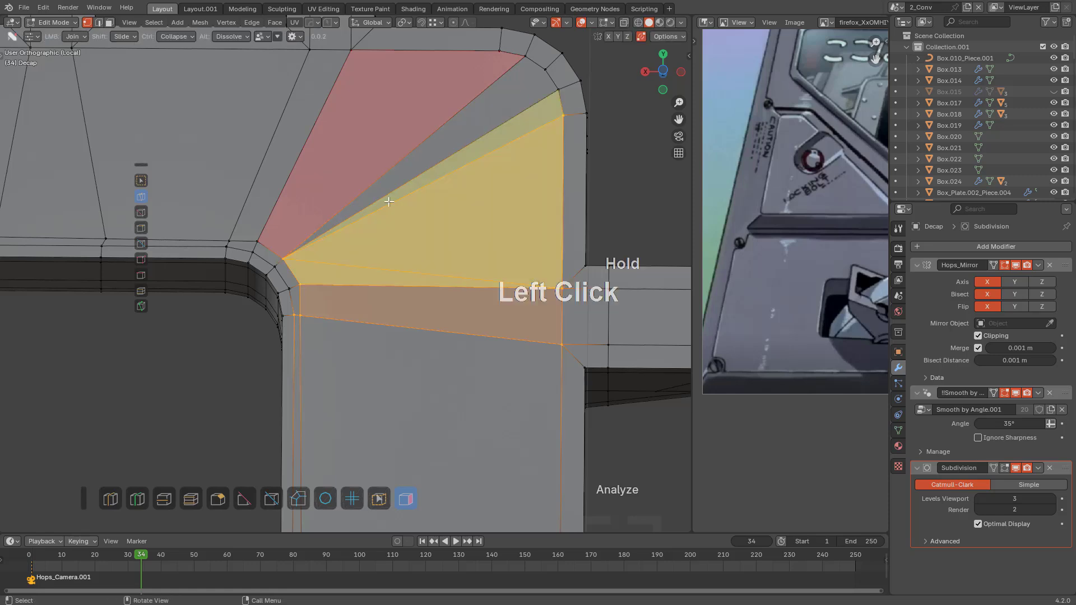
alt+click(378, 261)
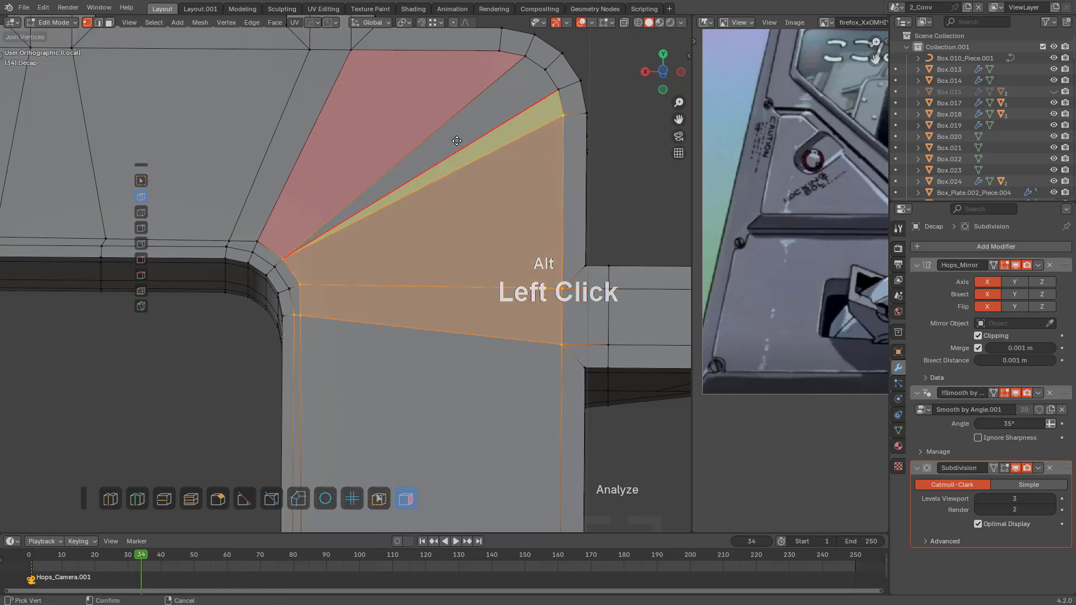
drag(544, 69, 311, 212)
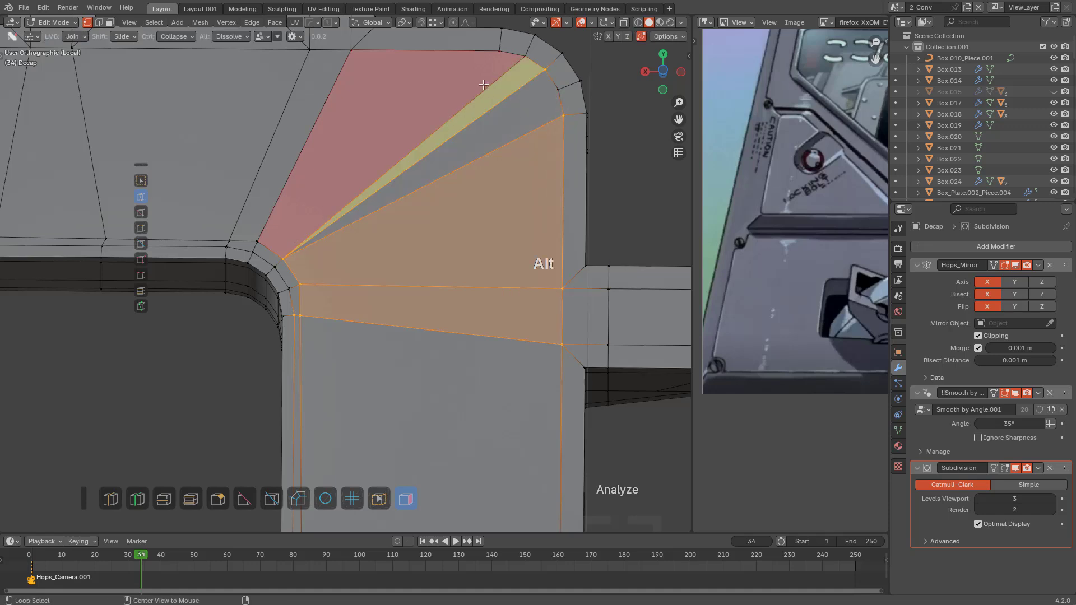
alt+click(484, 85)
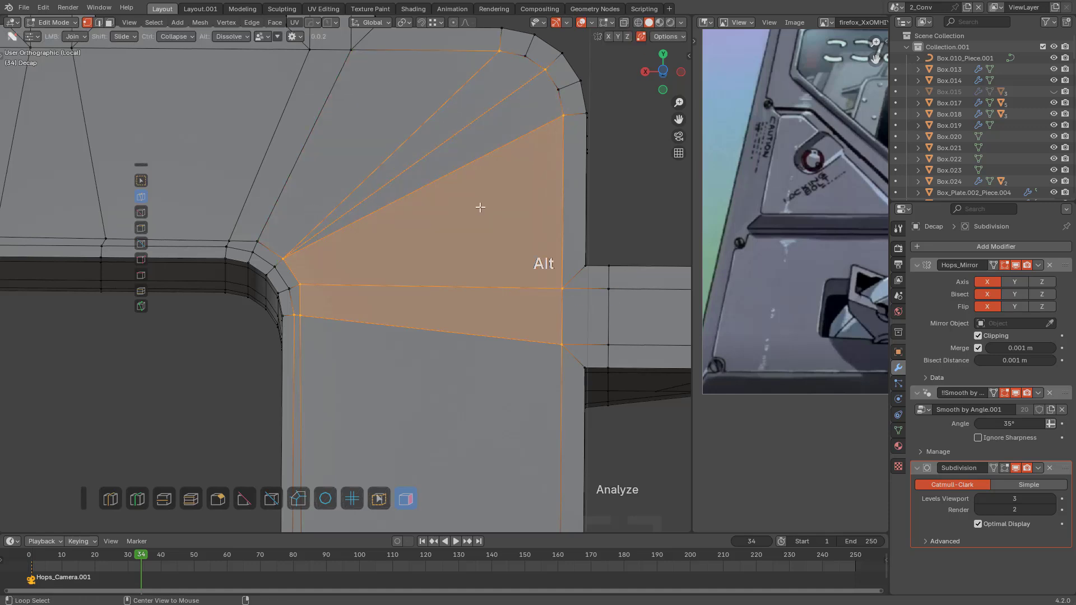
Deselect everything and join the middle leg's two base vertices on the opposite long side to the inner rim
key(alt+a)
scroll(473, 223, down, 5)
shift+middle_drag(438, 247, 588, 196)
scroll(567, 247, down, 3)
shift+middle_drag(520, 340, 440, 125)
scroll(442, 129, up, 5)
shift+middle_drag(387, 305, 469, 271)
scroll(469, 271, up, 2)
shift+middle_drag(265, 247, 389, 188)
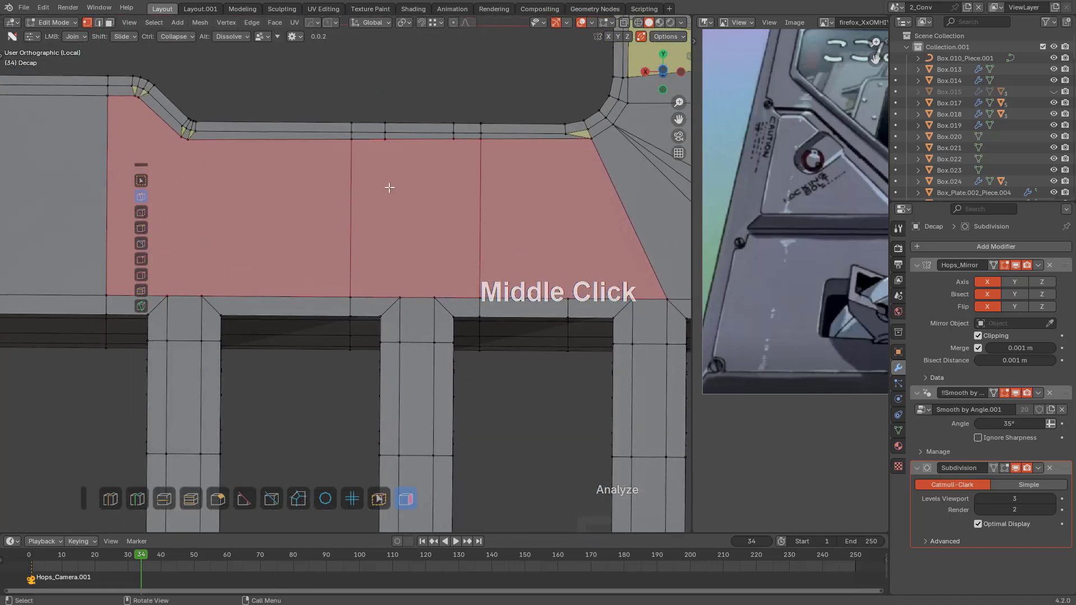
drag(386, 148, 399, 280)
drag(455, 147, 434, 269)
Join the outer edge vertex between the middle and corner-side legs to the inner rim, and dissolve the small triangle's edge
shift+middle_drag(451, 244, 358, 262)
scroll(359, 262, down, 2)
shift+middle_drag(438, 281, 418, 271)
drag(417, 291, 415, 177)
scroll(415, 179, up, 4)
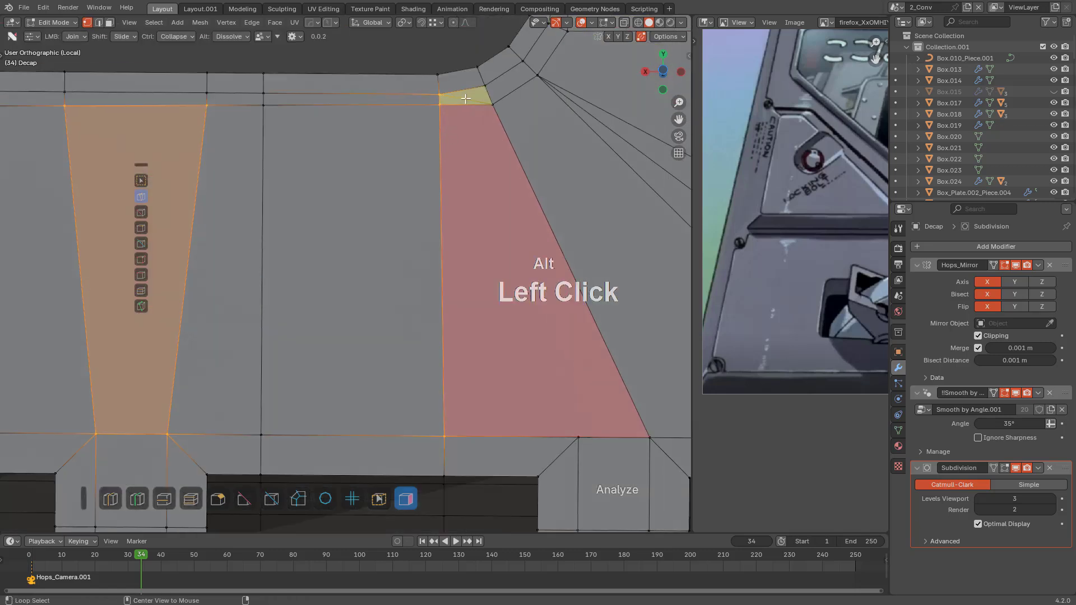
alt+click(465, 99)
Connect the corner-side leg's two base vertices to the adjacent vertices of the inner rim's rounded corner
scroll(521, 243, down, 3)
shift+middle_drag(507, 312, 478, 304)
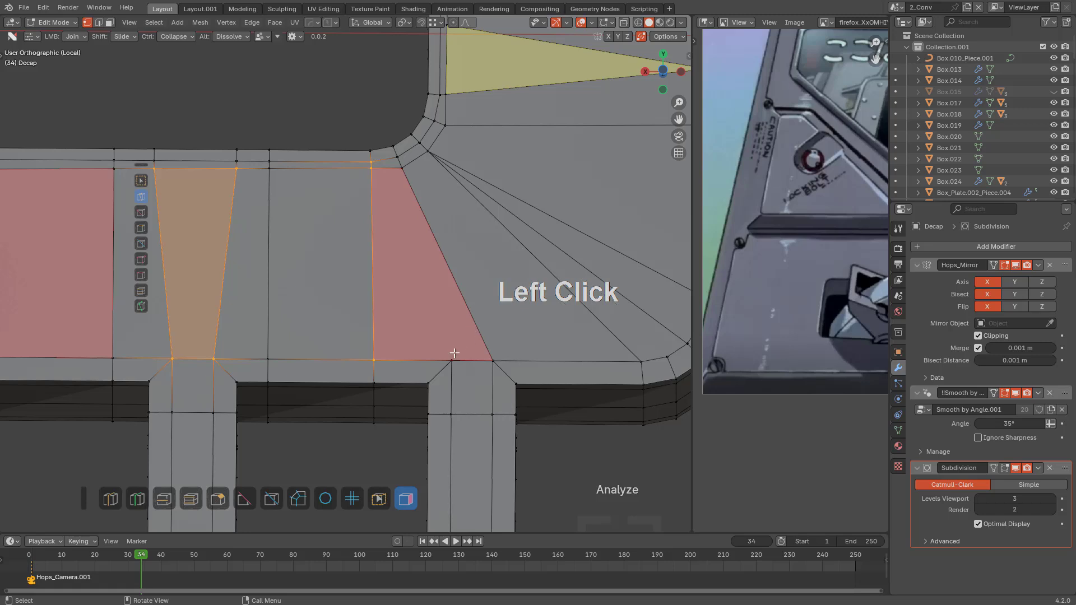
drag(453, 358, 402, 168)
drag(492, 360, 447, 232)
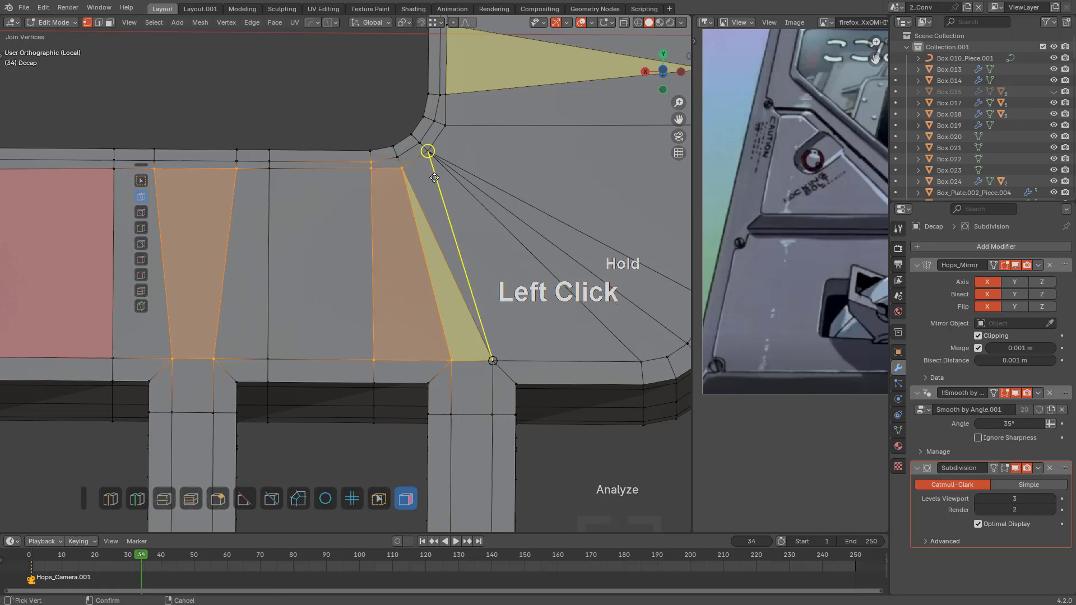
drag(434, 177, 433, 171)
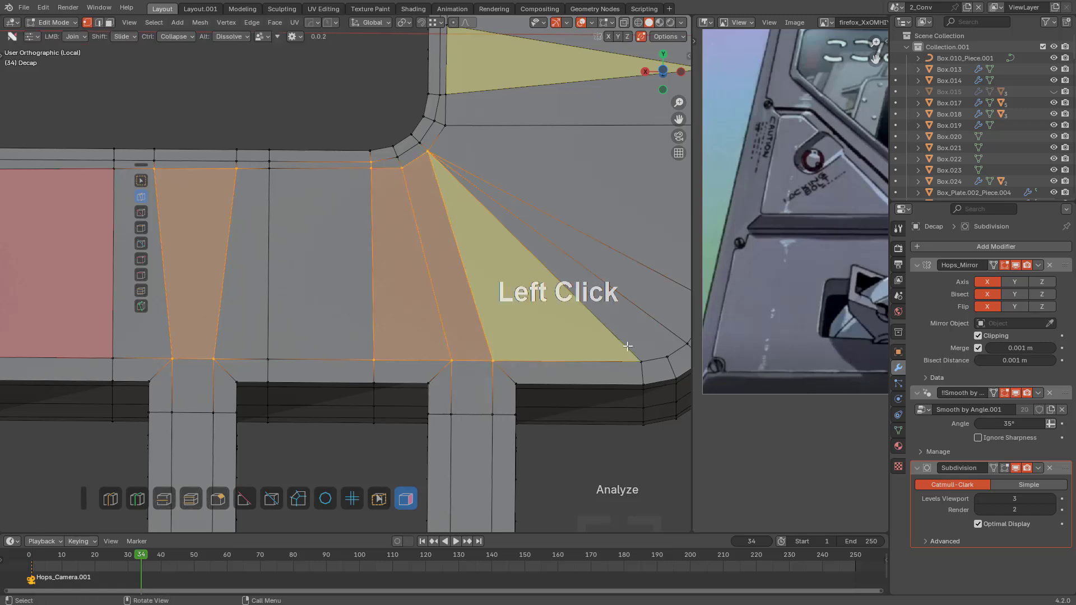
drag(628, 346, 429, 154)
scroll(353, 280, down, 2)
shift+middle_drag(353, 281, 386, 239)
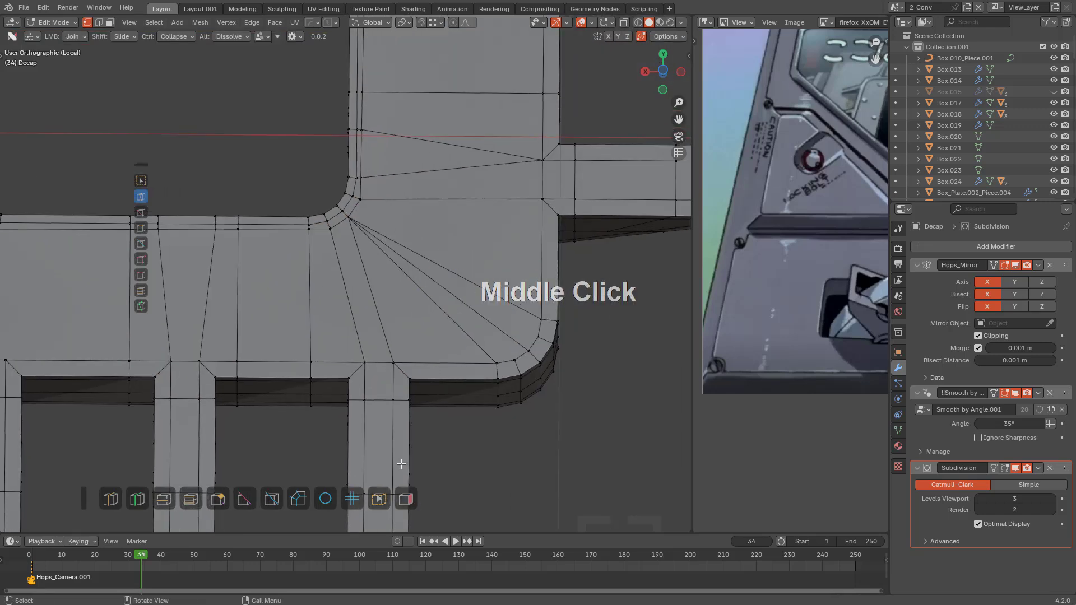
Turn on Analyze and join the two base vertices of the leg beside the notch to the notch's lower bend
click(406, 498)
shift+middle_drag(421, 271, 325, 264)
scroll(350, 270, up, 2)
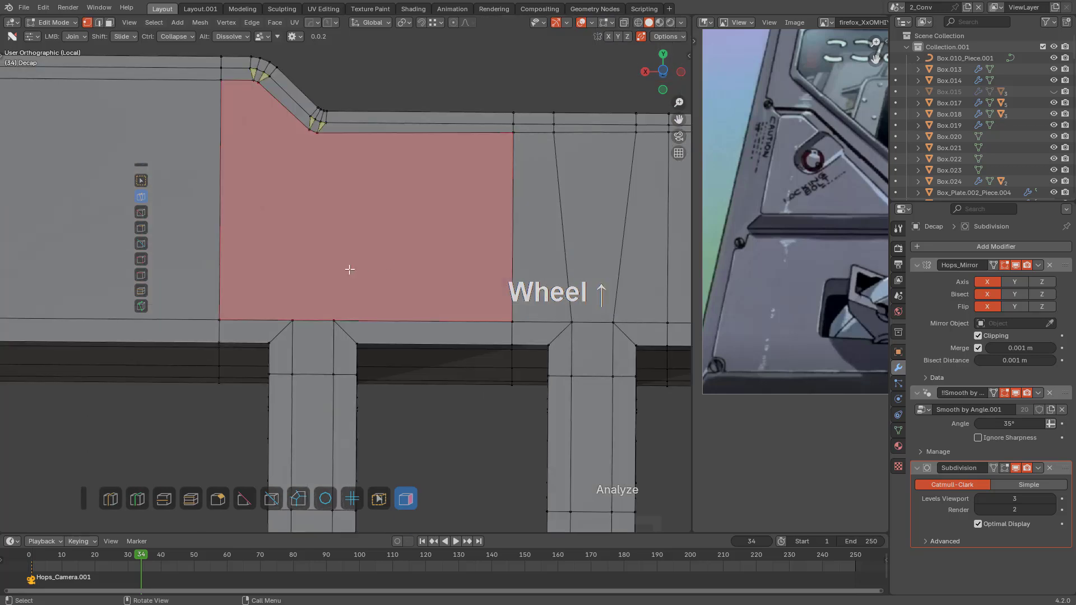
drag(344, 321, 335, 142)
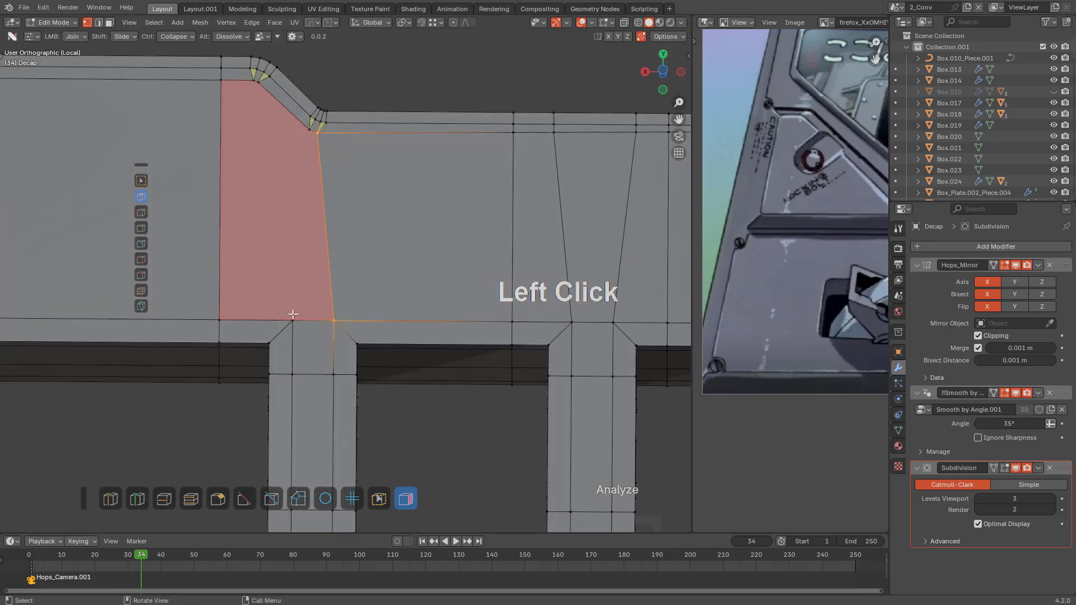
drag(293, 320, 293, 139)
Add a lengthwise loop cut across the flat face beside the notch and join its end to the lower notch vertex
shift+middle_drag(293, 139, 284, 193)
scroll(283, 264, up, 1)
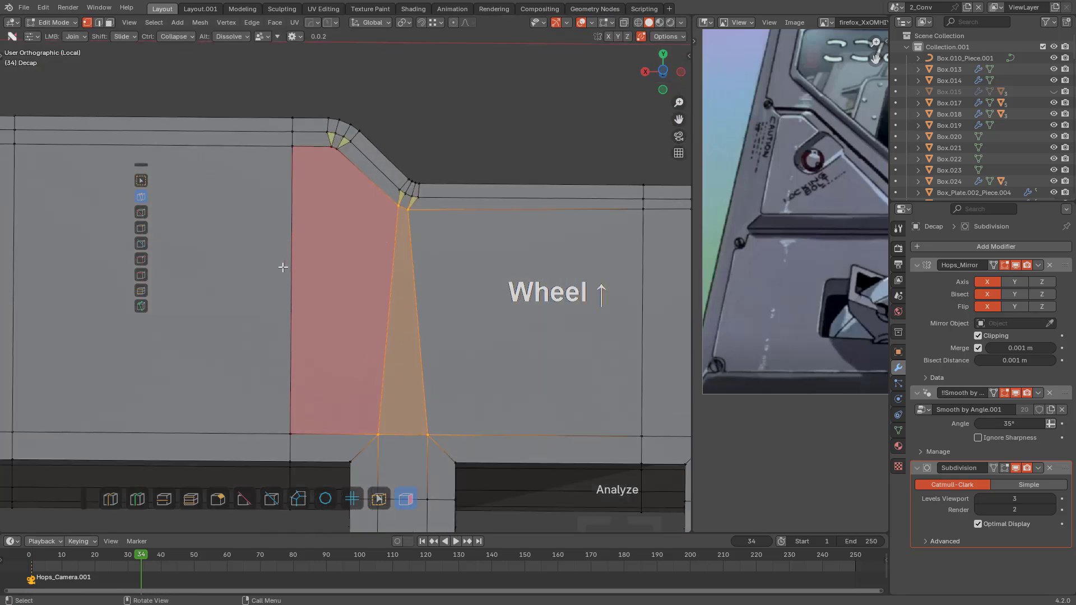
shift+middle_drag(283, 264, 360, 240)
key(ctrl+r)
click(356, 233)
key(alt+a)
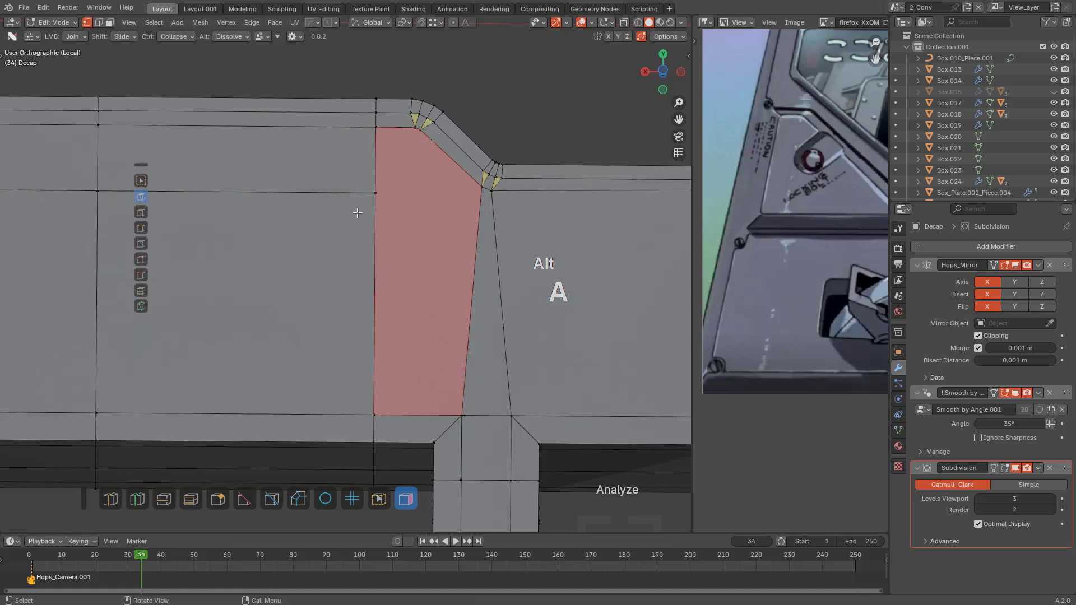
drag(376, 193, 480, 188)
Add a second lengthwise loop cut nearer the rim and join its end to the upper notch vertex
shift+middle_drag(393, 188, 401, 234)
scroll(401, 234, up, 3)
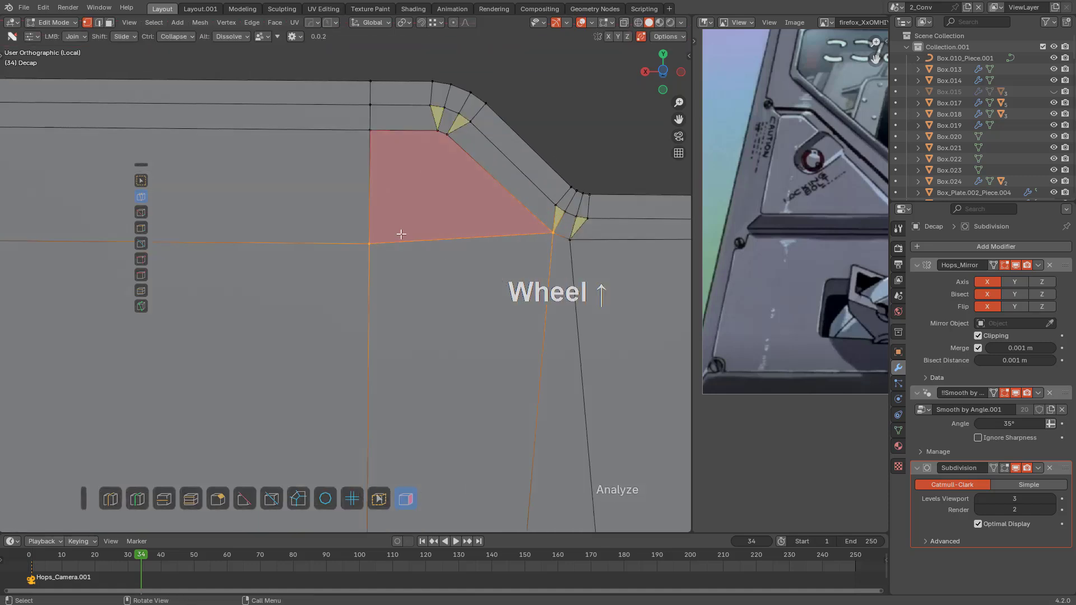
key(ctrl+r)
click(362, 200)
click(363, 179)
key(alt+a)
drag(365, 177, 450, 147)
key(alt+a)
Add short centred loop cuts between the triangles at the notch's upper and lower bends
scroll(451, 147, down, 1)
scroll(449, 146, up, 1)
shift+middle_drag(449, 146, 361, 262)
scroll(360, 263, up, 1)
scroll(361, 263, up, 4)
key(ctrl+r)
click(374, 185)
right_click(382, 193)
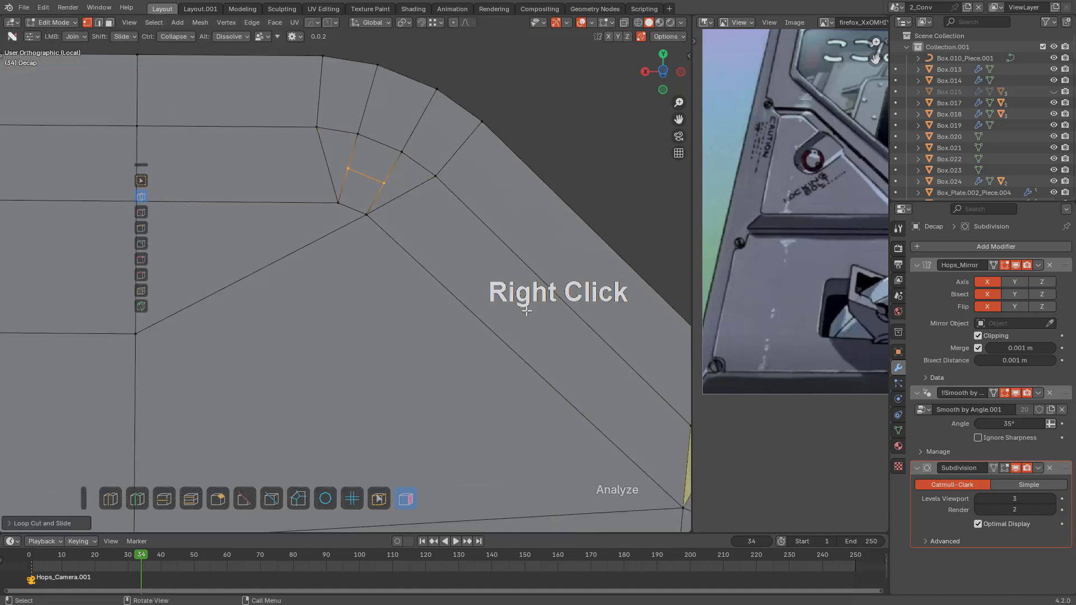
scroll(527, 311, down, 4)
key(ctrl+r)
click(538, 369)
right_click(544, 366)
key(alt+a)
scroll(547, 364, down, 7)
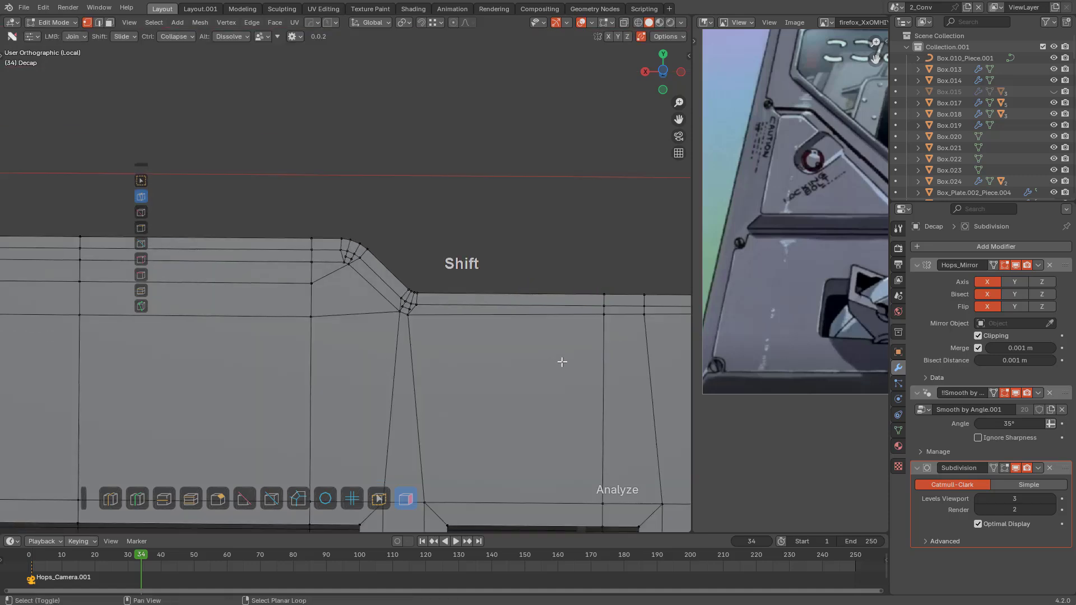
Examine the corner's remaining triangles, then inspect the subdivided frame in Object Mode from above and at an angle
shift+middle_drag(562, 362, 212, 221)
scroll(436, 301, down, 2)
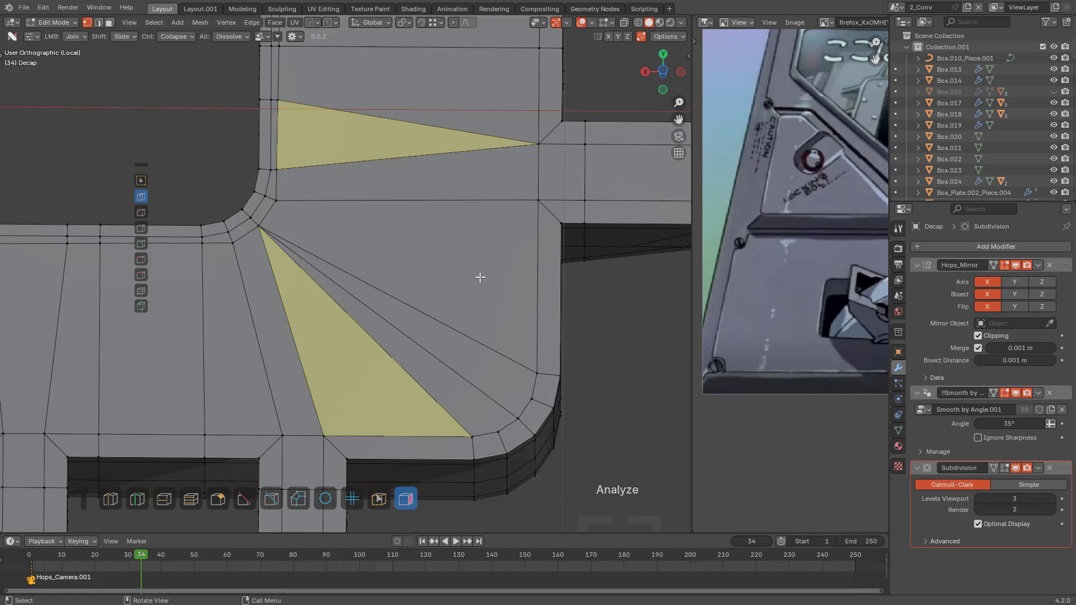
key(ctrl+r)
right_click(409, 157)
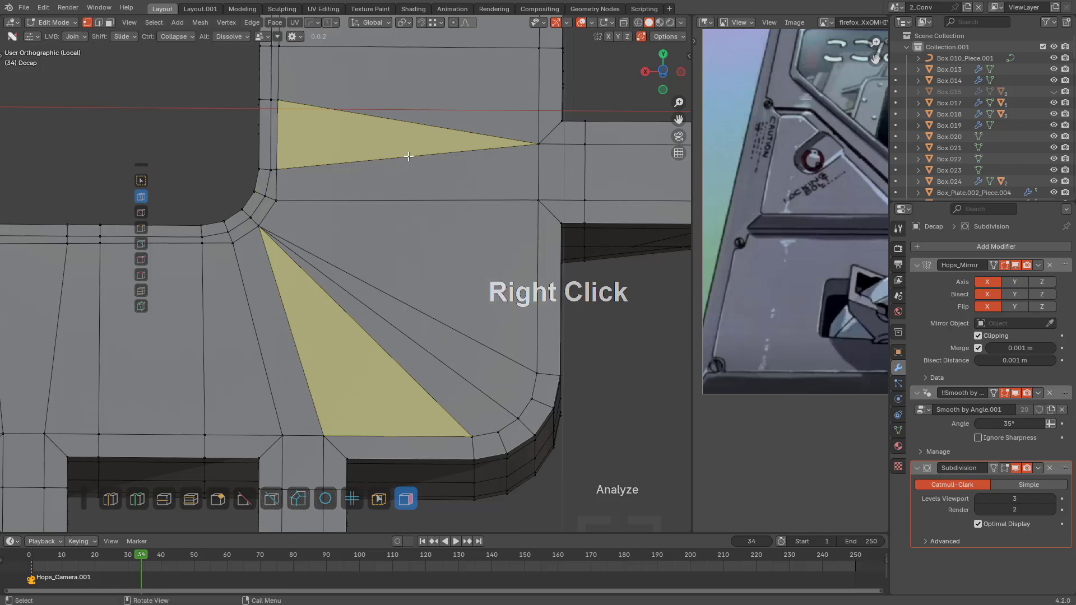
scroll(463, 240, down, 6)
key(Tab)
middle_drag(464, 241, 423, 267)
key(Tab)
scroll(381, 246, up, 2)
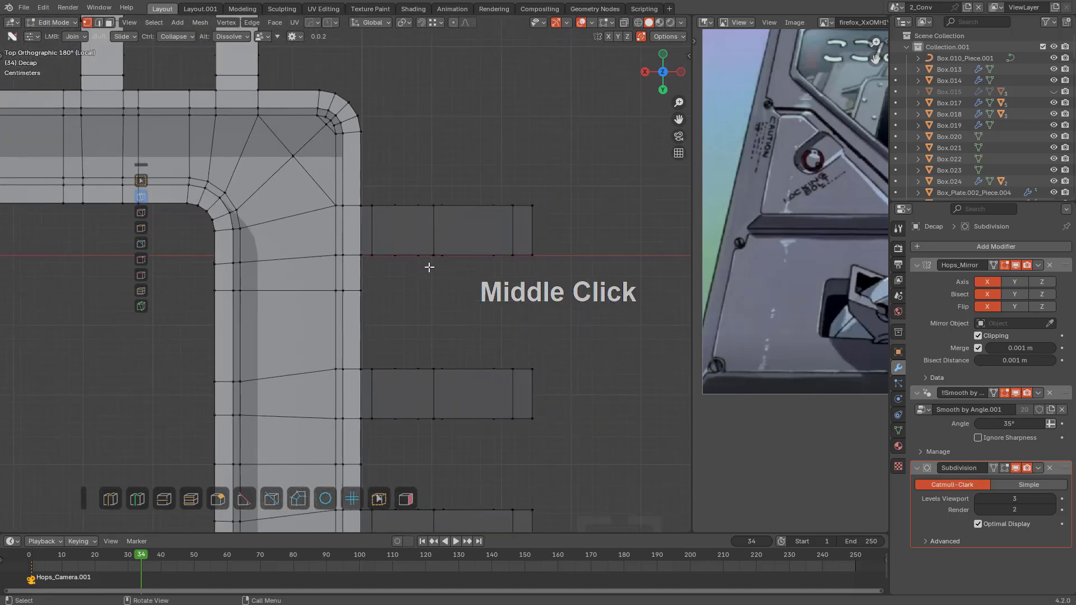
scroll(429, 267, down, 2)
shift+middle_drag(303, 328, 382, 264)
key(Tab)
scroll(382, 265, down, 2)
middle_drag(405, 317, 432, 278)
scroll(363, 302, up, 3)
Return to Edit Mode and add a loop cut around the raised rim's side wall, slid toward its top edge
key(Tab)
scroll(353, 276, up, 2)
key(ctrl+r)
click(356, 269)
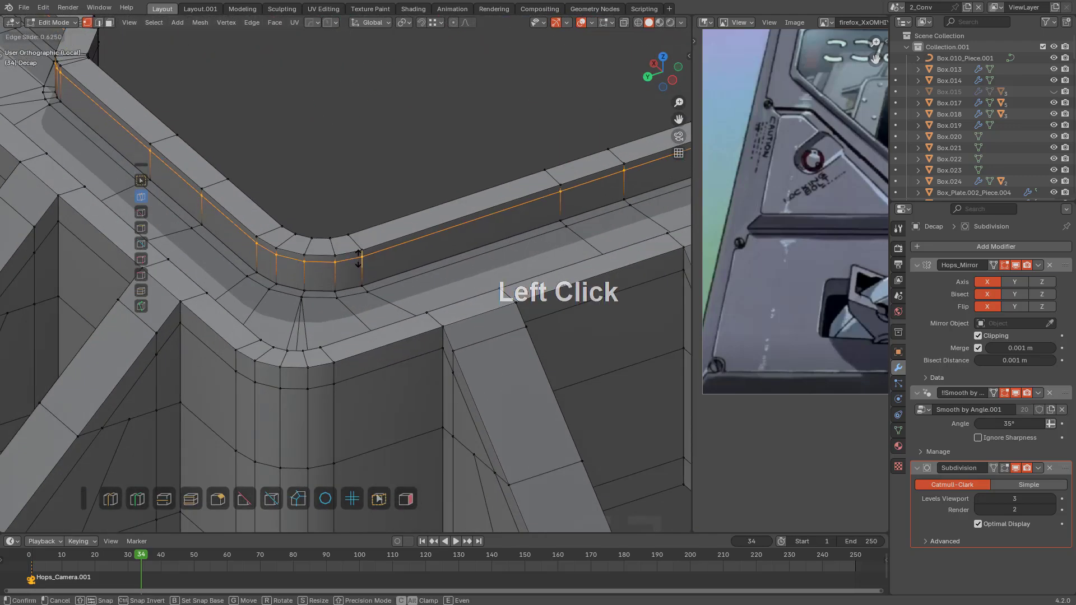
click(358, 259)
middle_drag(358, 259, 394, 286)
Add two loop cuts along the raised rim's top face, sliding one toward each edge
shift+middle_drag(535, 255, 415, 238)
scroll(423, 291, up, 1)
key(ctrl+r)
click(420, 354)
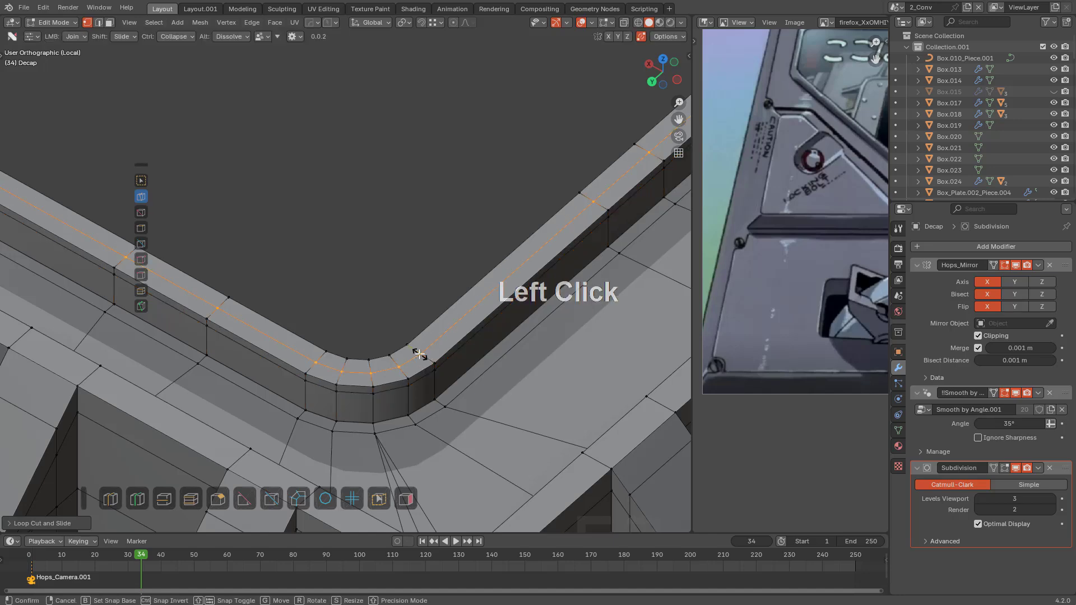
click(408, 348)
key(ctrl+r)
click(423, 350)
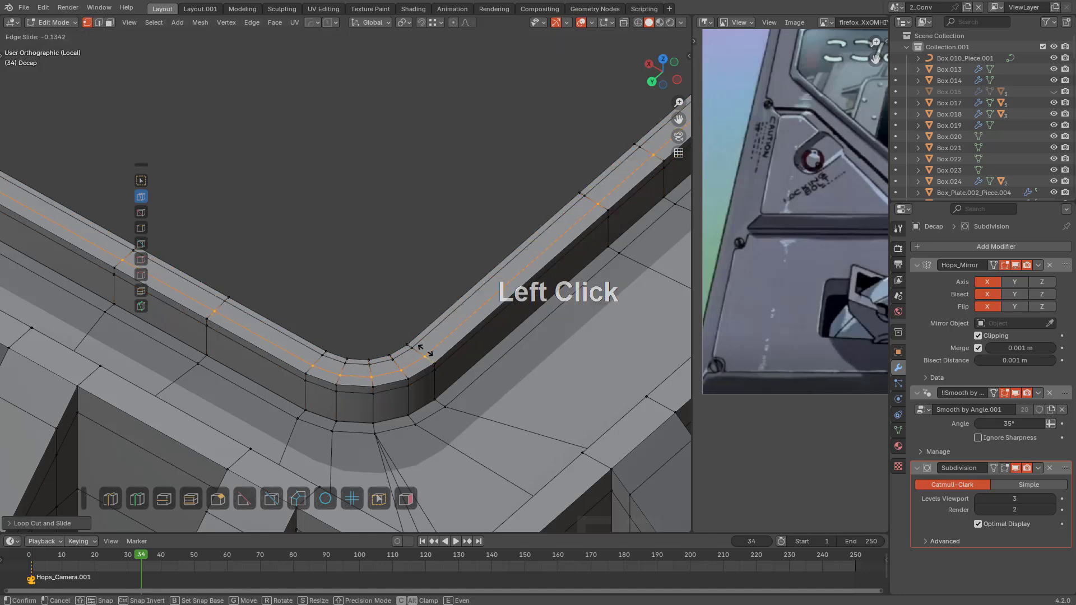
Inspect the smoothed raised rim in Object Mode and return to Edit Mode
scroll(426, 331, down, 4)
middle_drag(264, 269, 374, 296)
key(Tab)
middle_drag(405, 254, 614, 273)
scroll(448, 229, down, 3)
scroll(401, 243, down, 2)
key(Tab)
Add a loop cut along the top of the outer border close to the support legs, and clear the selection
shift+middle_drag(403, 258, 372, 242)
scroll(552, 250, up, 2)
middle_drag(505, 213, 434, 223)
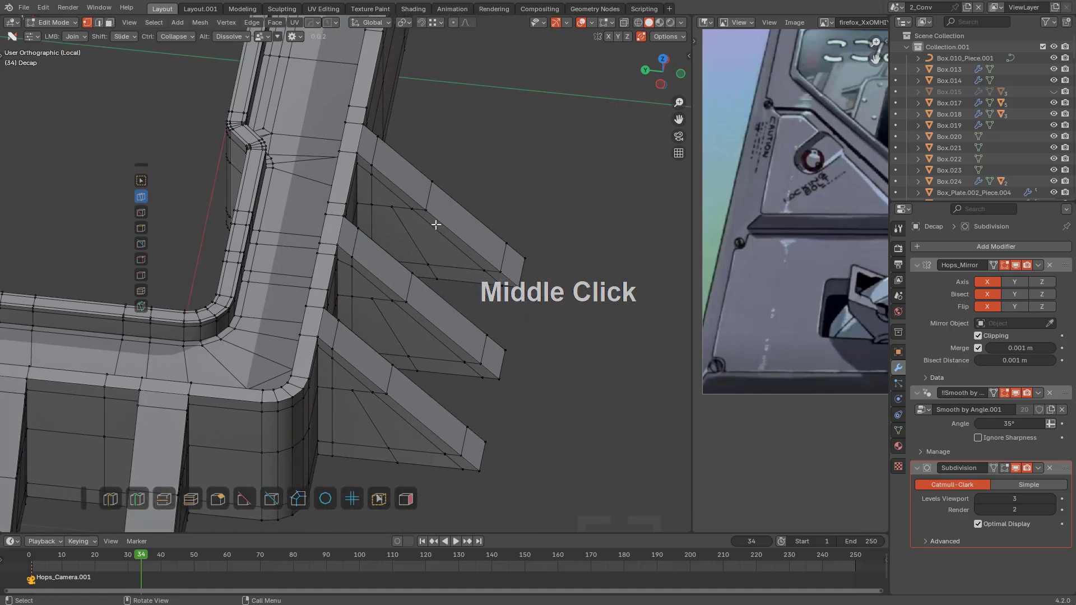
scroll(325, 212, up, 4)
key(ctrl+r)
click(312, 217)
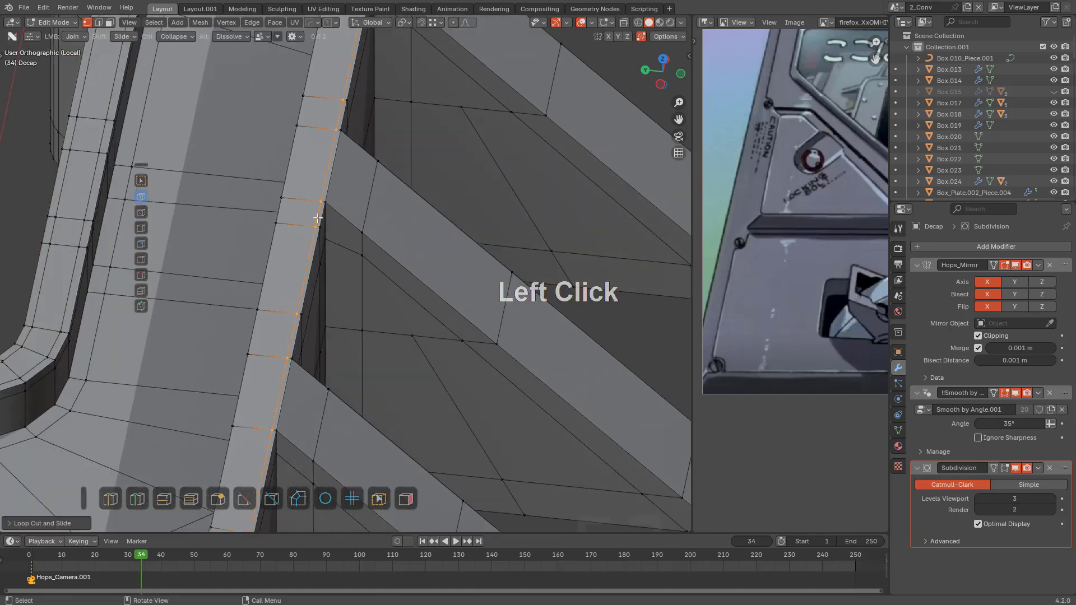
click(303, 196)
key(alt+a)
Add two loop cuts along the wall between the outer border and the flat face, near its upper and lower edges
middle_drag(302, 196, 415, 149)
ctrl+scroll(428, 233, up, 3)
key(ctrl+r)
click(456, 199)
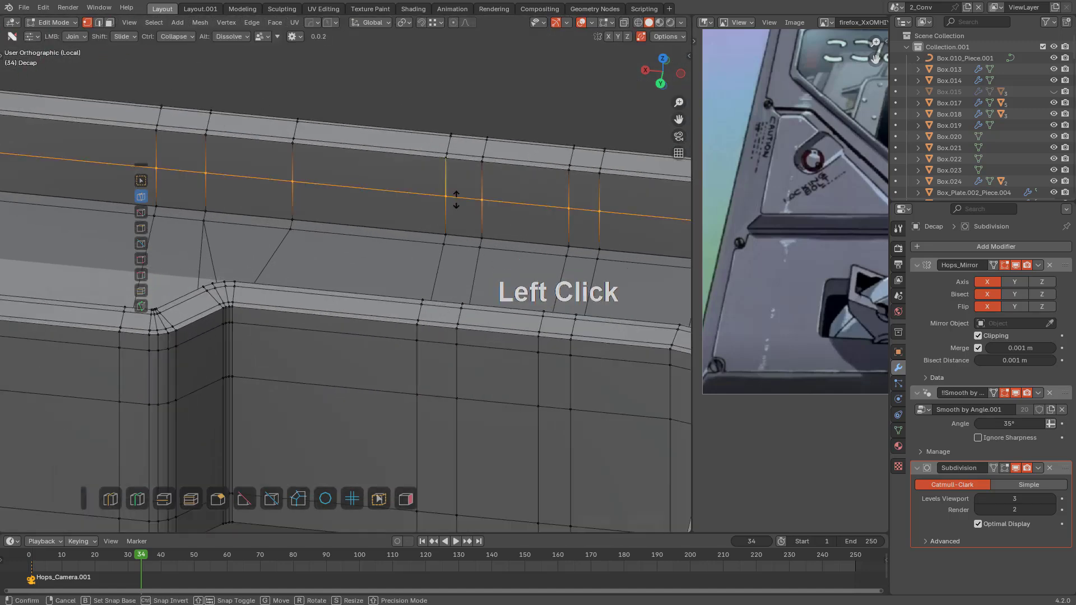
click(449, 170)
key(ctrl+r)
click(451, 210)
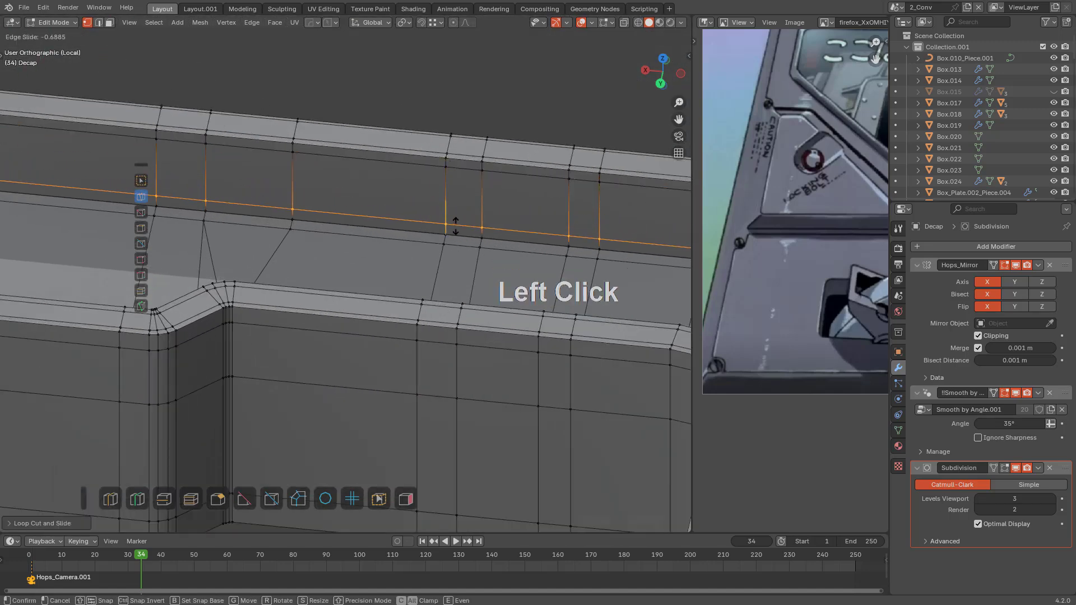
click(455, 226)
scroll(456, 223, down, 3)
middle_drag(456, 223, 366, 233)
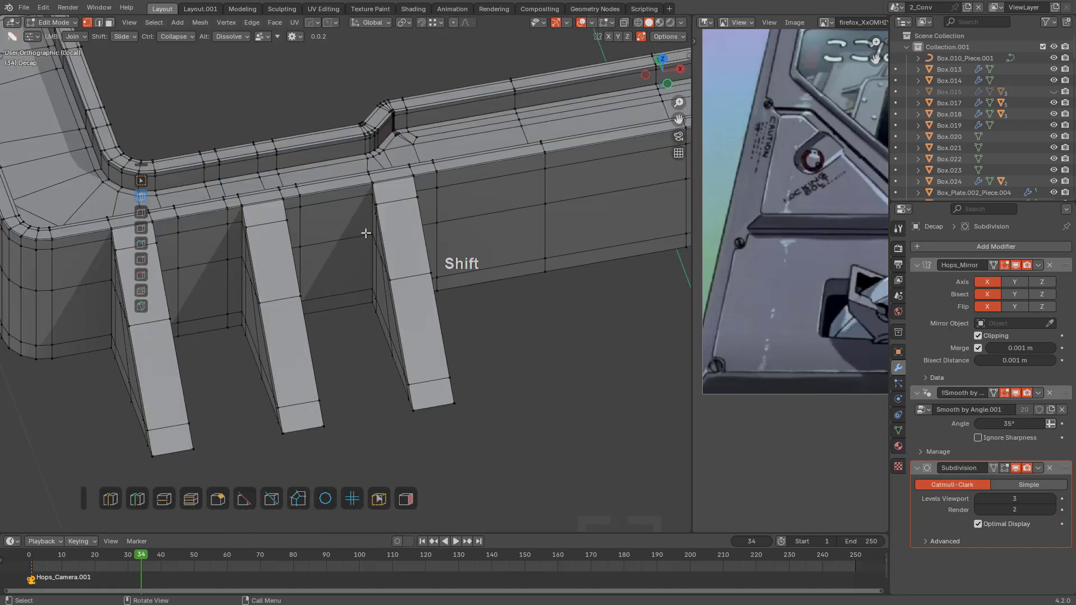
Add a loop cut along the raised rim's side wall facing the flat face, and clear the selection
scroll(383, 286, up, 3)
key(ctrl+r)
click(446, 133)
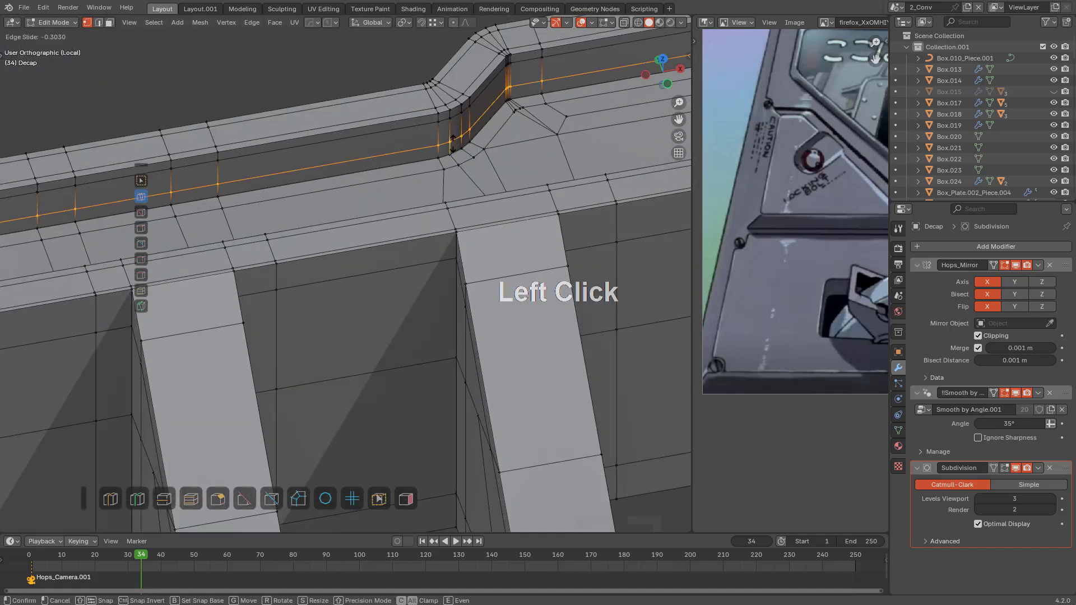
click(453, 147)
key(alt+a)
scroll(454, 152, down, 3)
shift+middle_drag(451, 163, 415, 247)
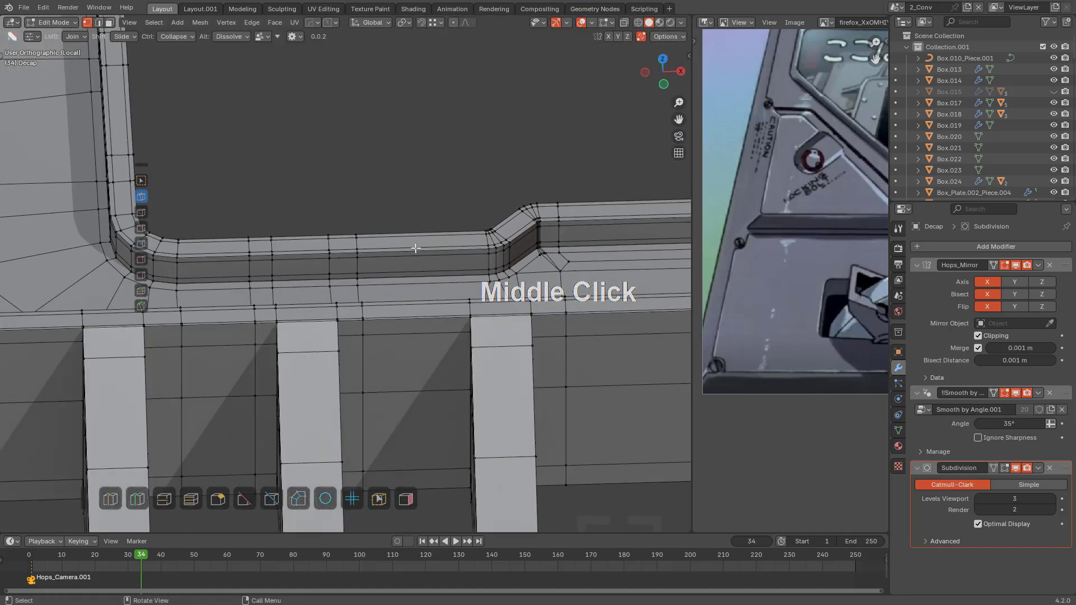
Return to Object Mode and examine the smoothed, mirrored frame from the top view
scroll(407, 208, down, 3)
shift+middle_drag(291, 193, 509, 250)
key(Tab)
scroll(509, 250, down, 2)
scroll(509, 251, down, 3)
mouse_move(399, 271)
middle_down()
mouse_move(375, 263)
mouse_move(405, 277)
middle_up()
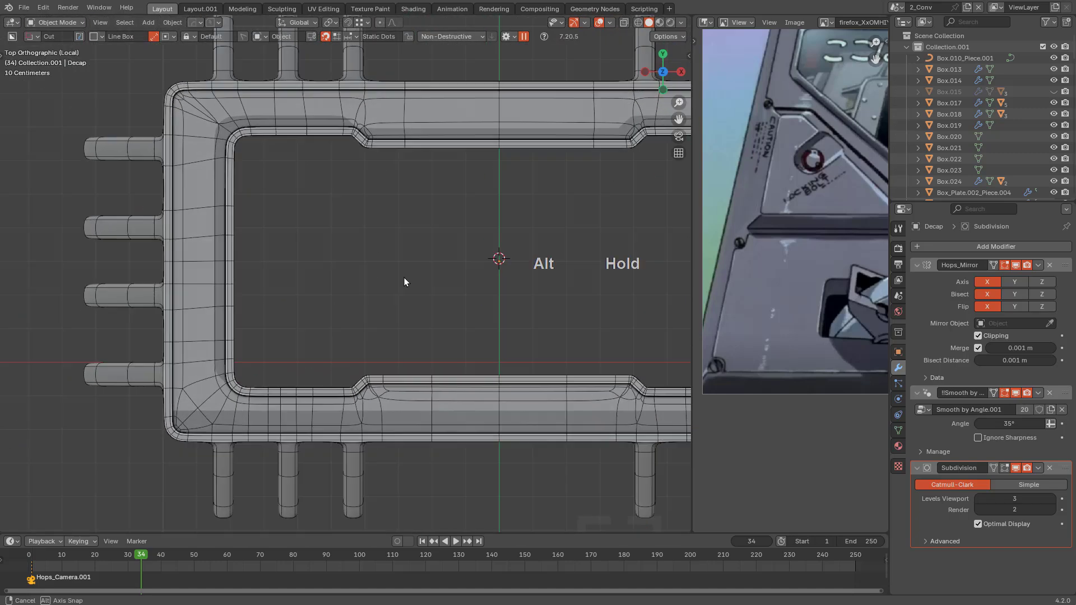
shift+scroll(381, 283, down, 2)
scroll(381, 282, down, 1)
key(alt+a)
key(shift+KP_End)
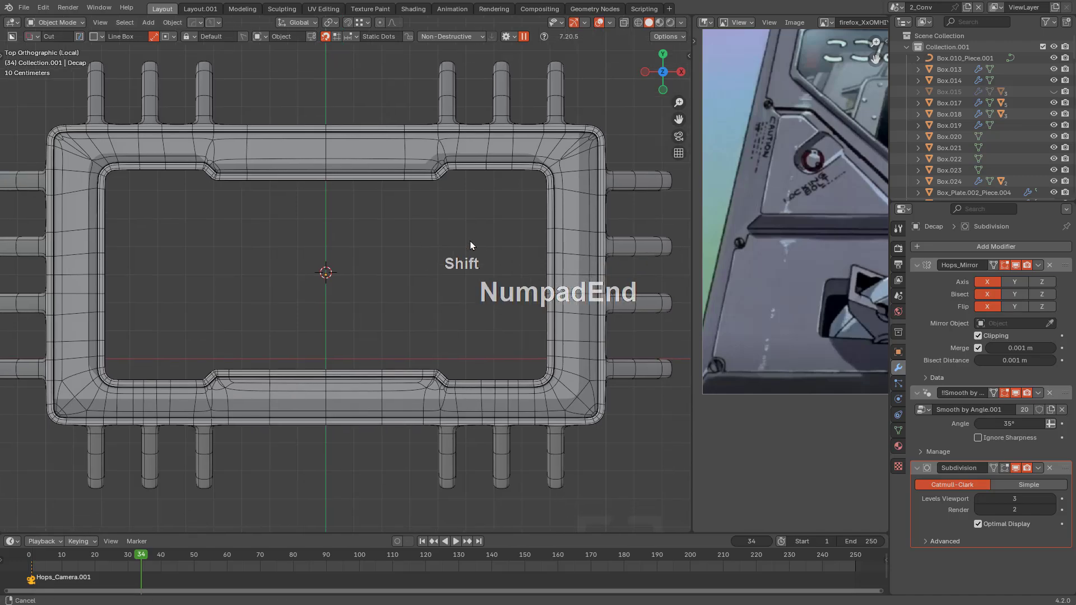
shift+middle_drag(469, 268, 441, 279)
Exit local view to show all parts, and look over the frame within the full panel assembly
key(KP_Divide)
key(alt+a)
shift+scroll(453, 211, down, 2)
middle_drag(453, 211, 422, 281)
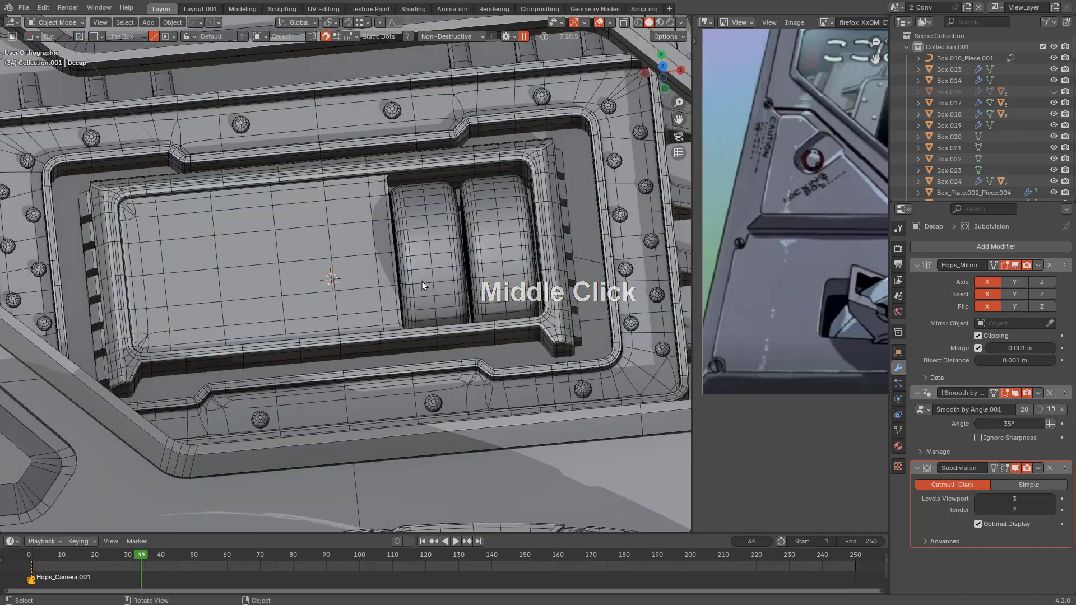
shift+scroll(399, 319, down, 2)
middle_drag(399, 319, 197, 210)
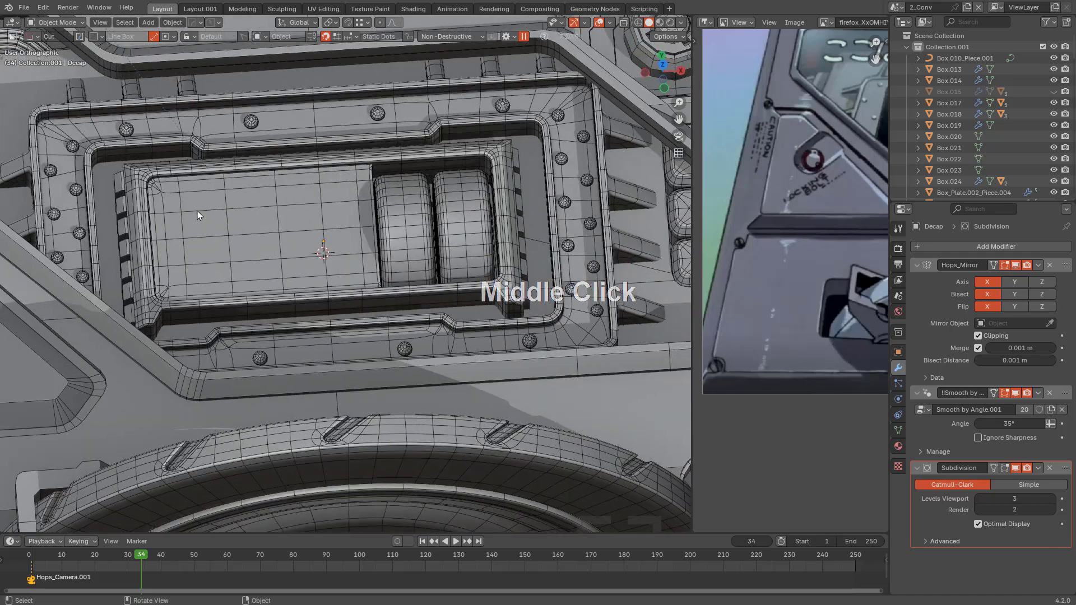
scroll(339, 307, down, 2)
scroll(338, 308, down, 4)
middle_drag(338, 308, 197, 167)
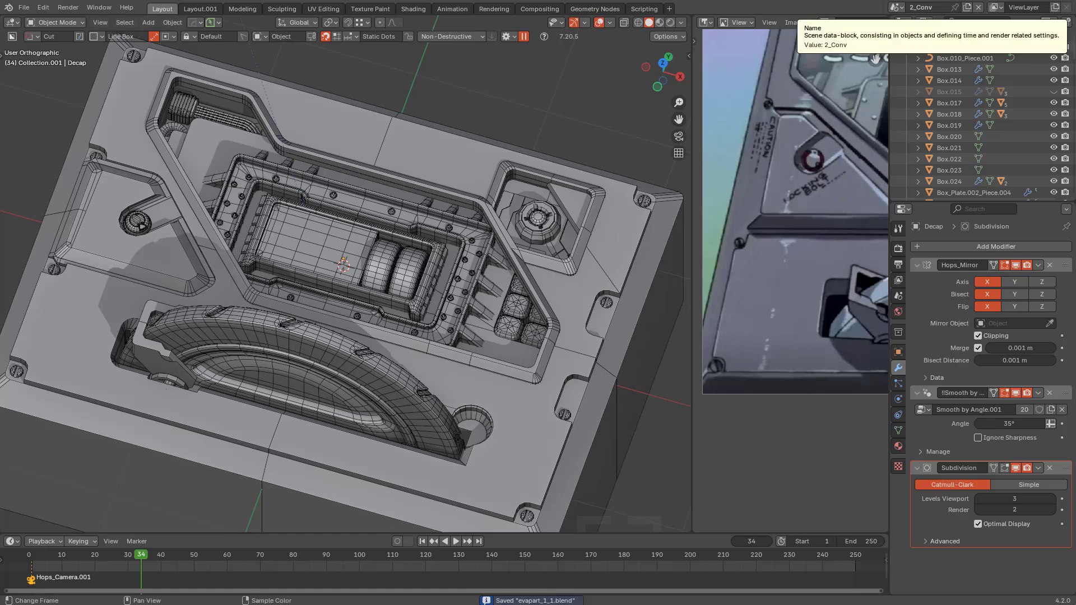
scroll(374, 253, down, 5)
scroll(374, 253, down, 3)
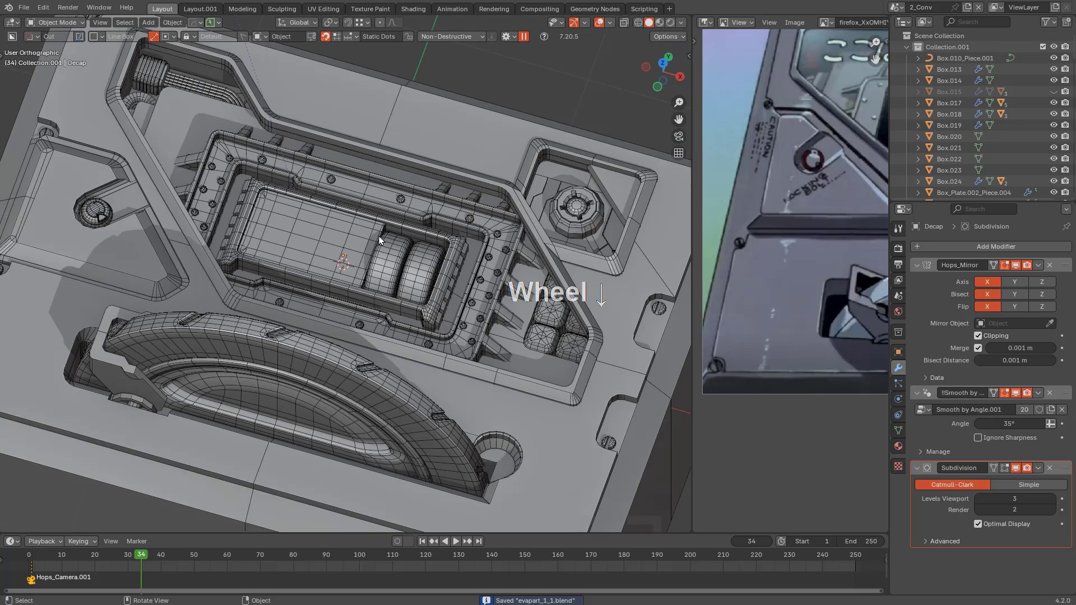